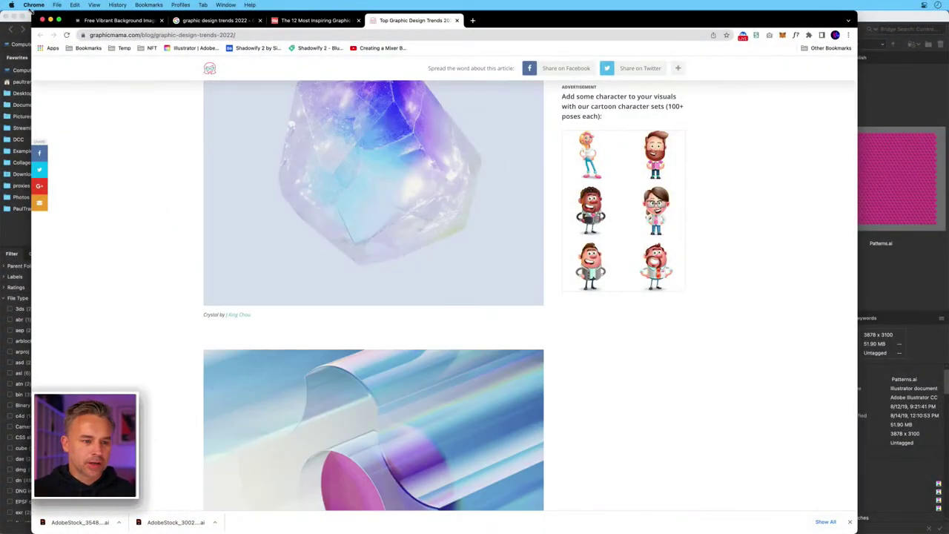
# Maximize the browser window and look through the crystal and 2D/3D mashup example images in the 2022 design trends article.
pyautogui.doubleClick(534, 17)
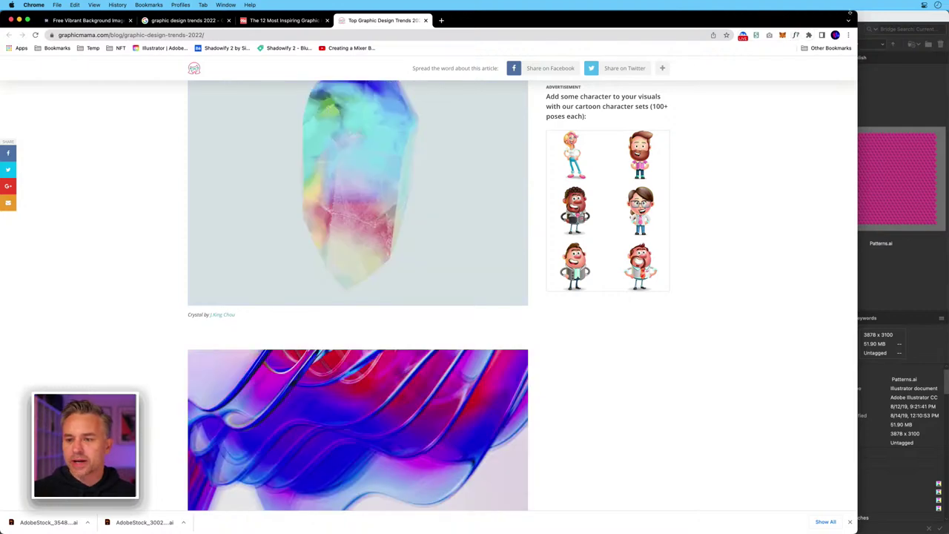
pyautogui.hotkey('ctrl', 'alt', 'Return')
pyautogui.scroll(1, 352, 212)
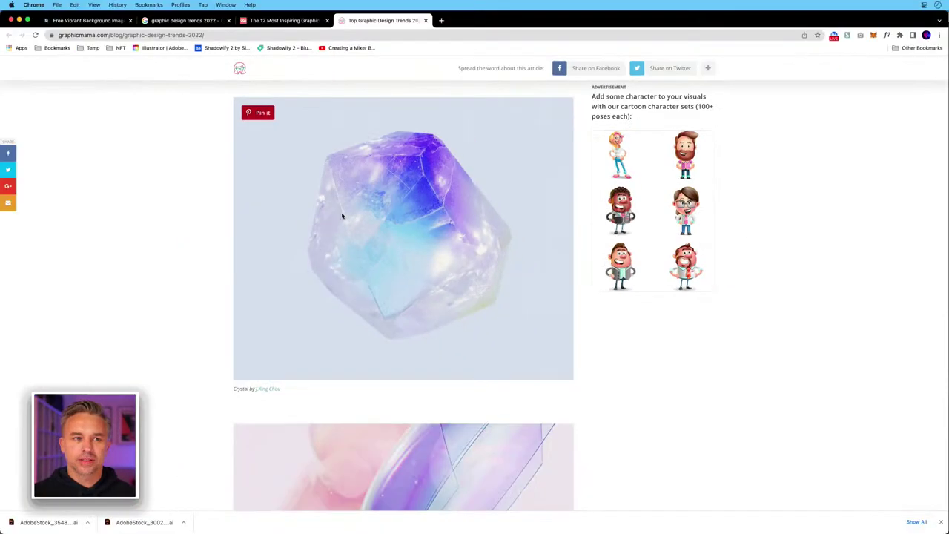
pyautogui.scroll(-10, 341, 214)
pyautogui.scroll(-10, 341, 214)
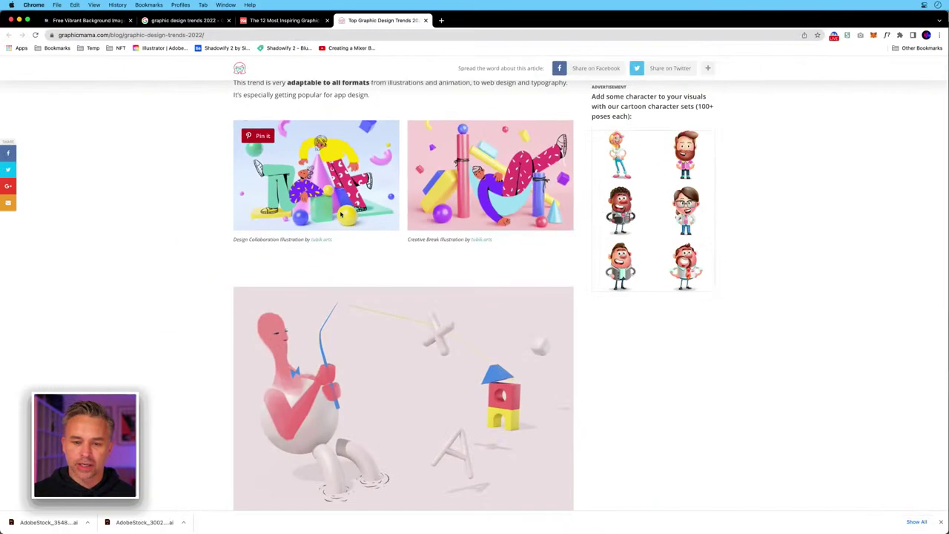
pyautogui.scroll(2, 340, 211)
pyautogui.scroll(-1, 340, 211)
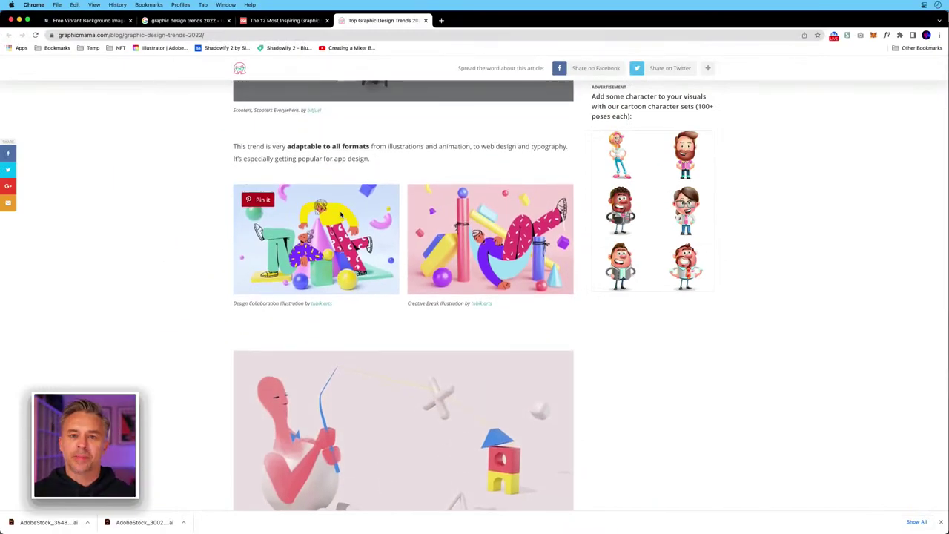
pyautogui.scroll(-1, 366, 220)
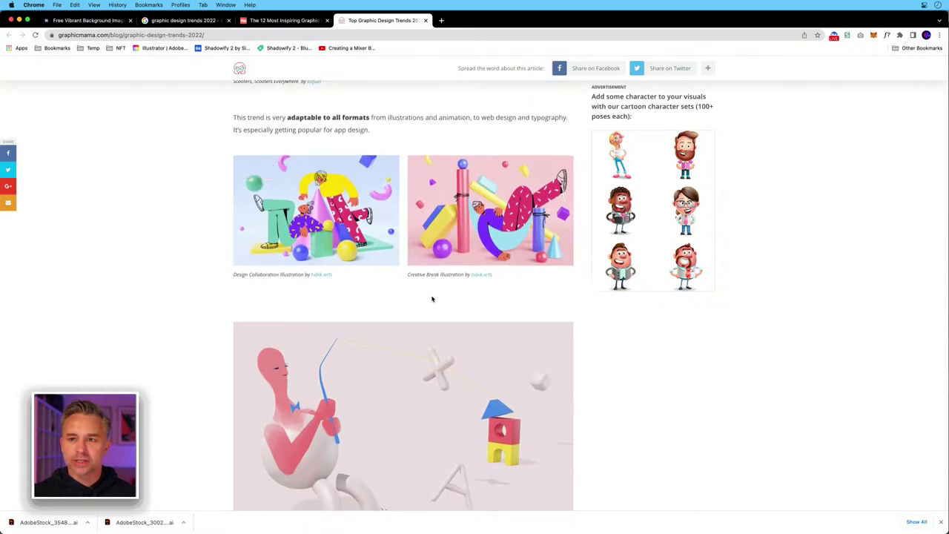
# Return to the trends overview list near the article's start and open its Candy colors section.
pyautogui.scroll(15, 432, 299)
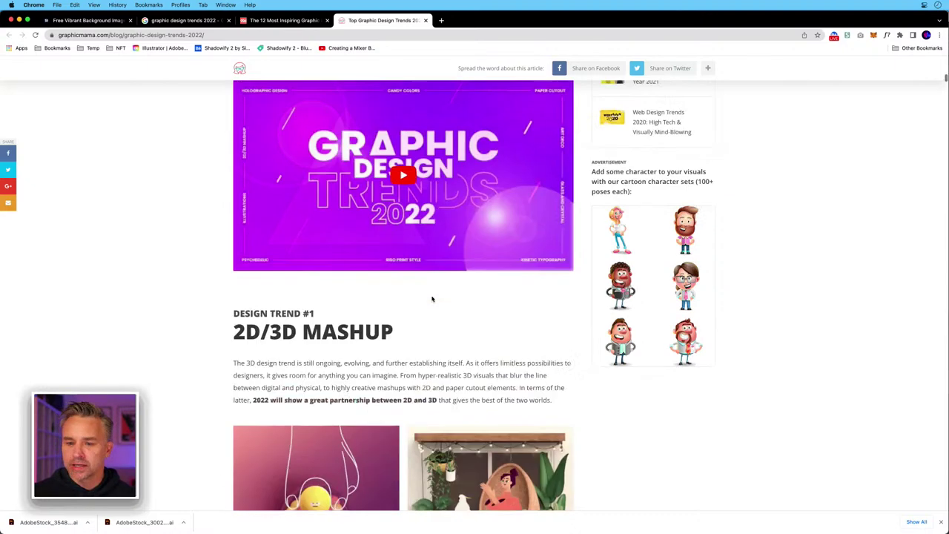
pyautogui.scroll(-3, 433, 299)
pyautogui.scroll(8, 433, 299)
pyautogui.scroll(10, 433, 298)
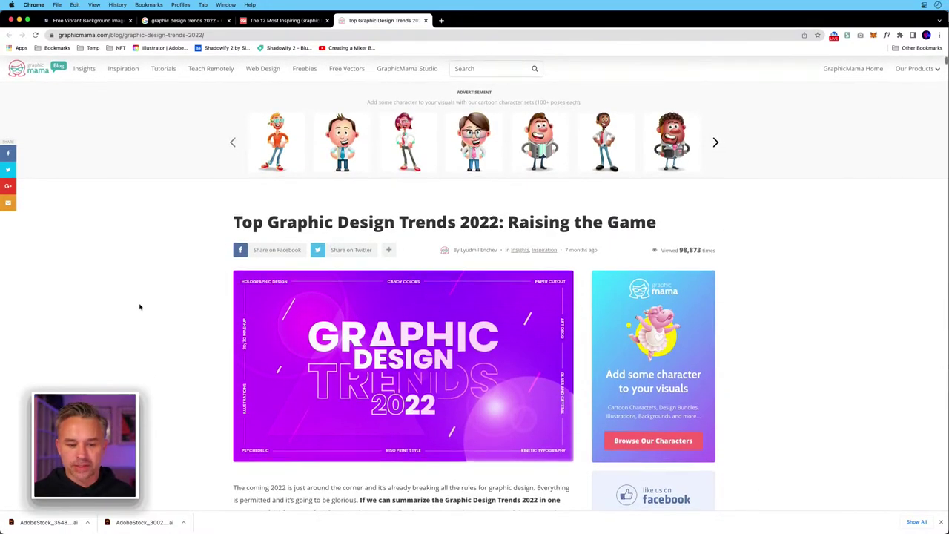
pyautogui.scroll(-8, 140, 306)
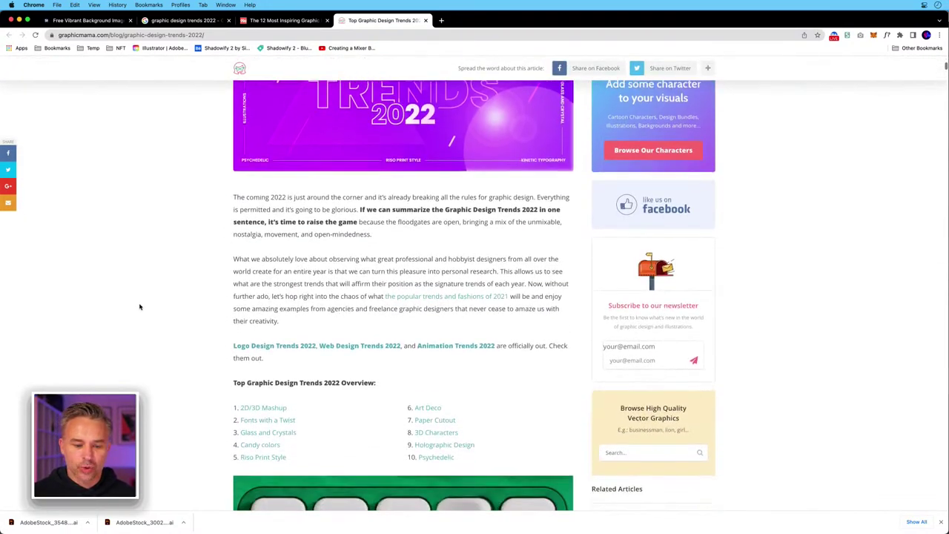
pyautogui.scroll(-3, 139, 306)
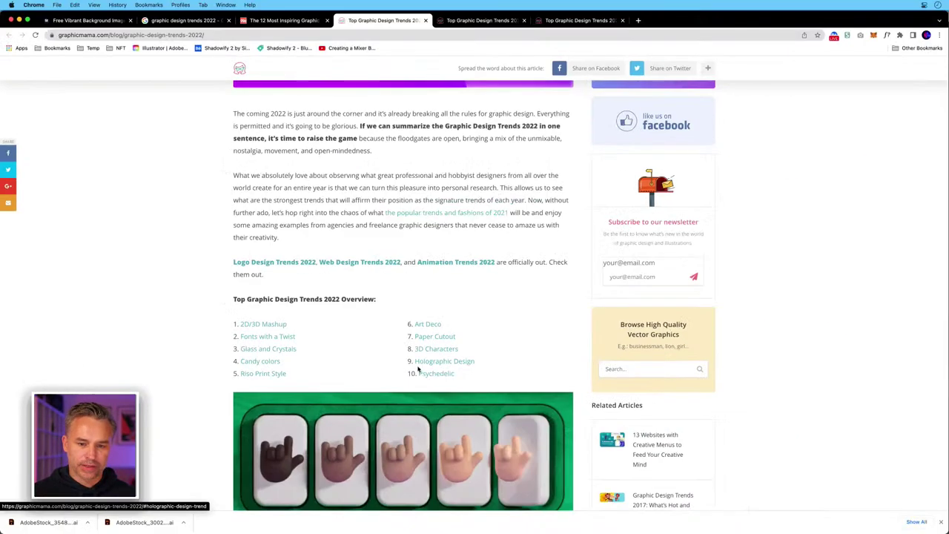
pyautogui.click(259, 361)
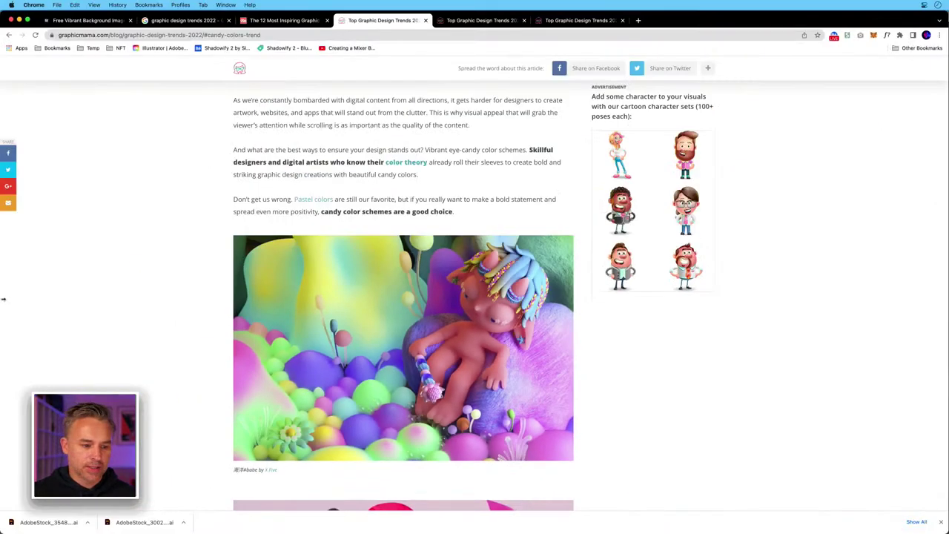
# Place the browser on the right half of the screen, minimize Bridge, and narrow the Illustrator window so the browser stays reachable.
pyautogui.hotkey('ctrl', 'alt', 'Right')
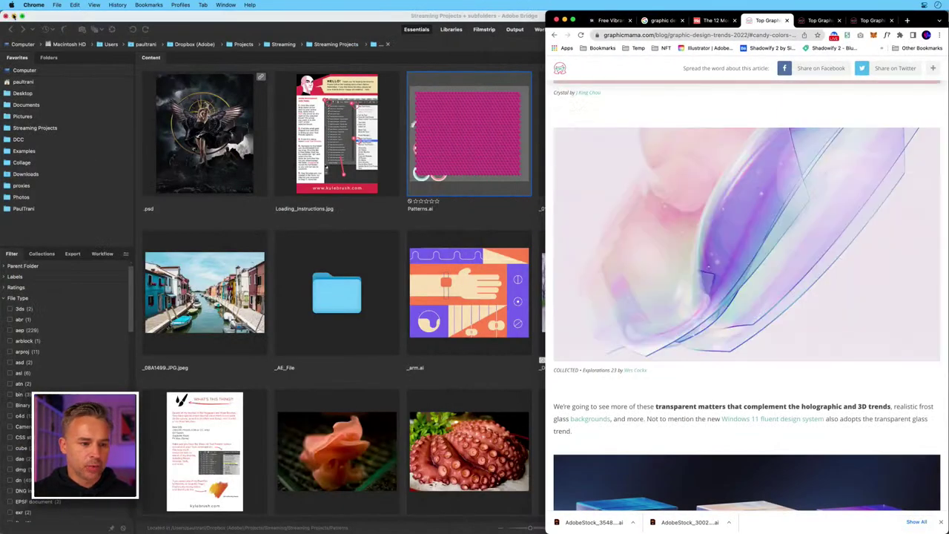
pyautogui.click(13, 17)
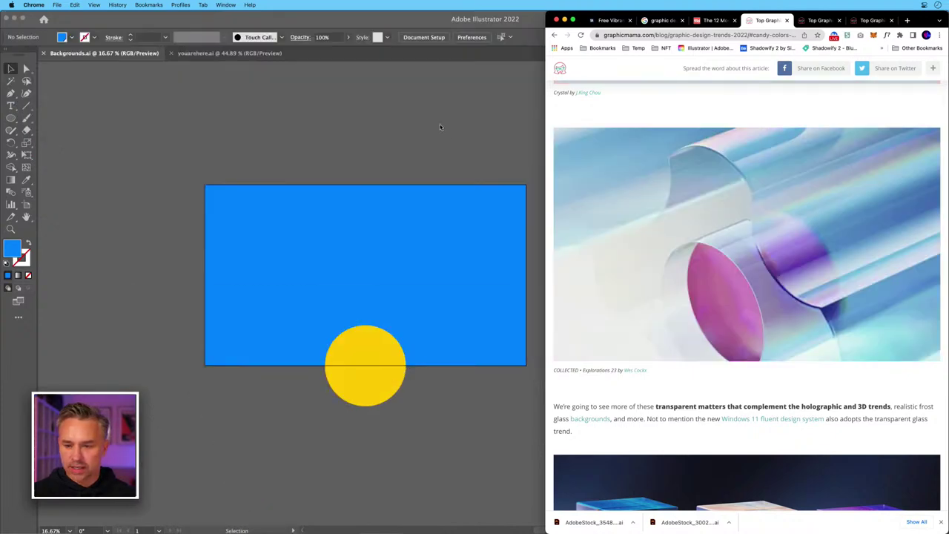
pyautogui.click(440, 128)
pyautogui.moveTo(948, 9); pyautogui.dragTo(828, 6)
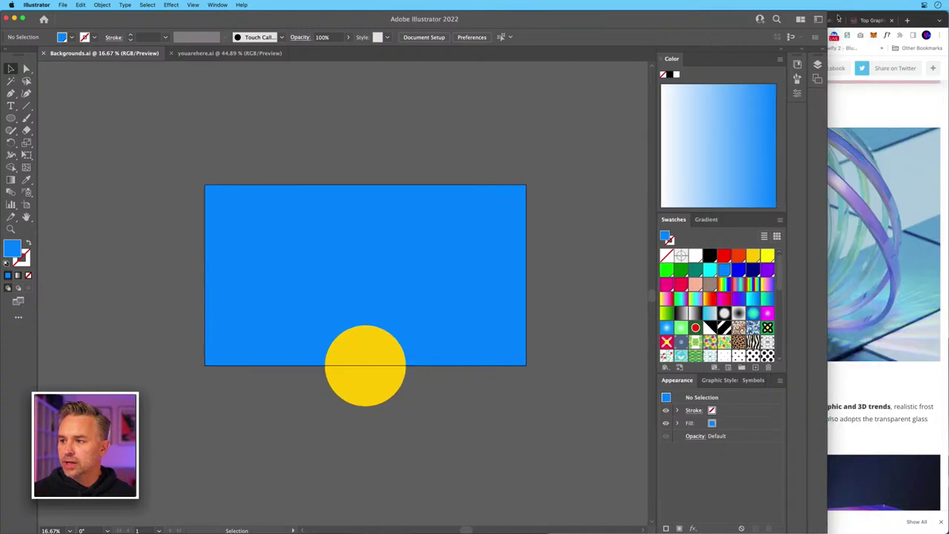
# Bring the browser forward, go back to the article's trends overview, and widen the browser window over most of the screen.
pyautogui.click(925, 216)
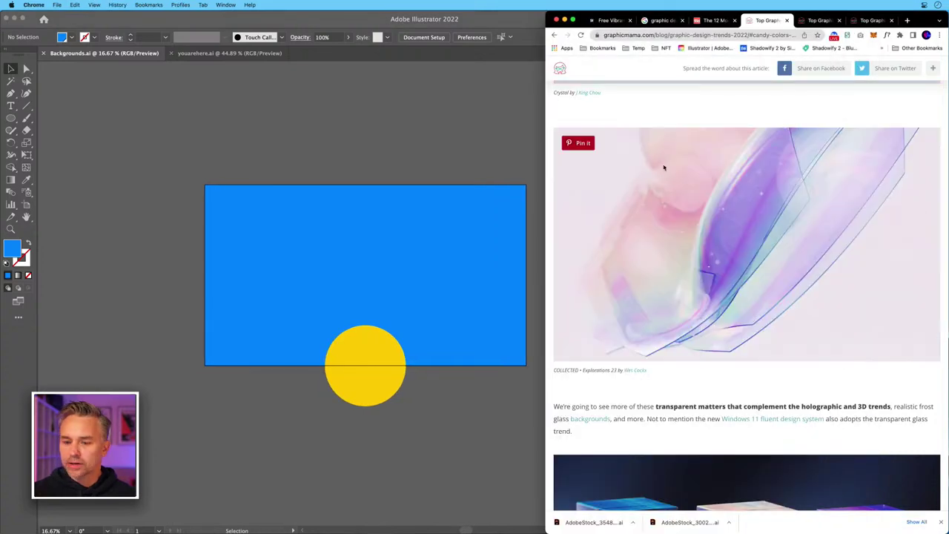
pyautogui.click(553, 35)
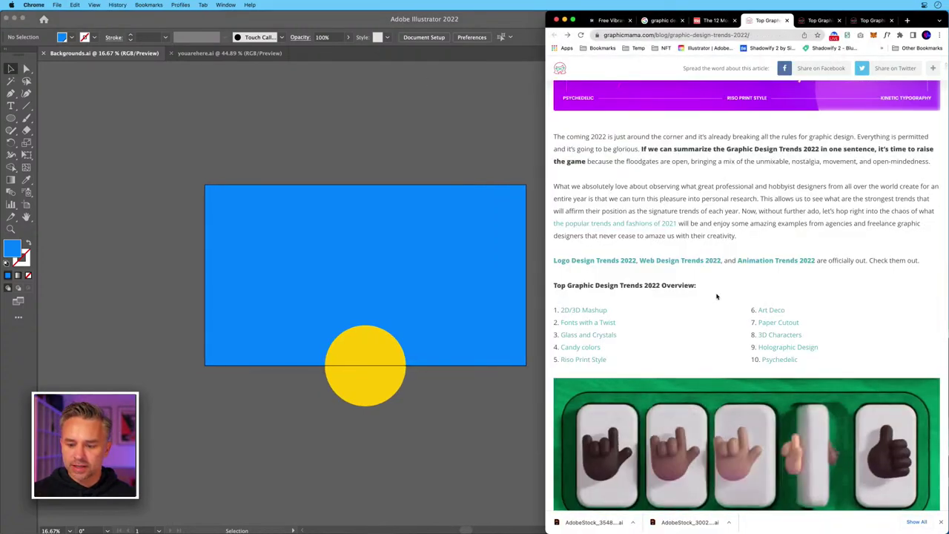
pyautogui.moveTo(549, 191); pyautogui.dragTo(239, 200)
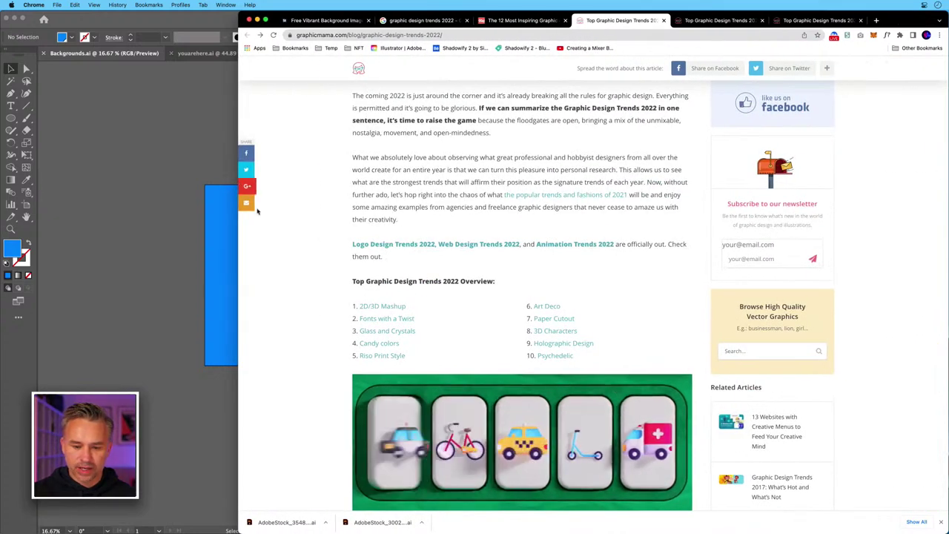
# Open the Candy colors section and place its first creature illustration into Backgrounds.ai above the blue artboard in Illustrator.
pyautogui.click(364, 343)
pyautogui.moveTo(512, 338); pyautogui.dragTo(231, 129)
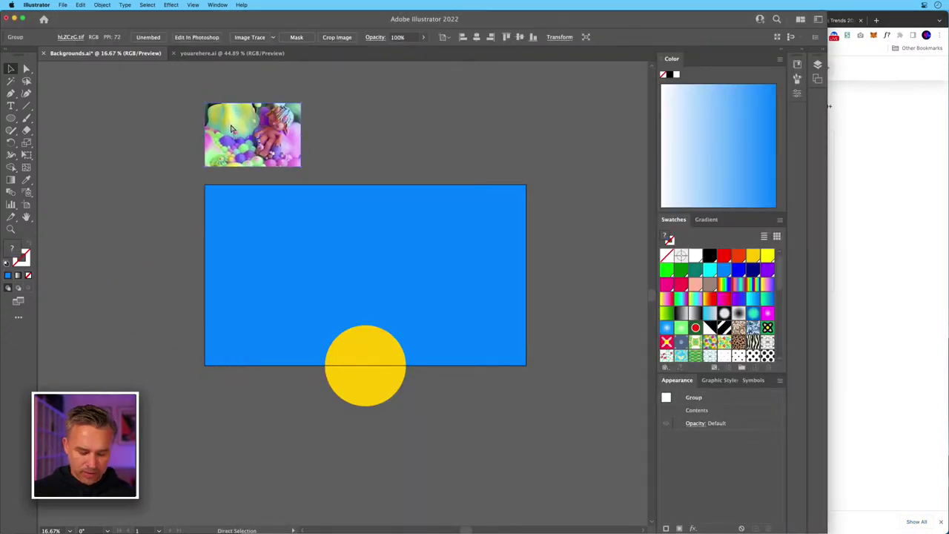
pyautogui.press('super+equal')
pyautogui.press('super+equal')
pyautogui.press('super+equal')
pyautogui.press('super+equal')
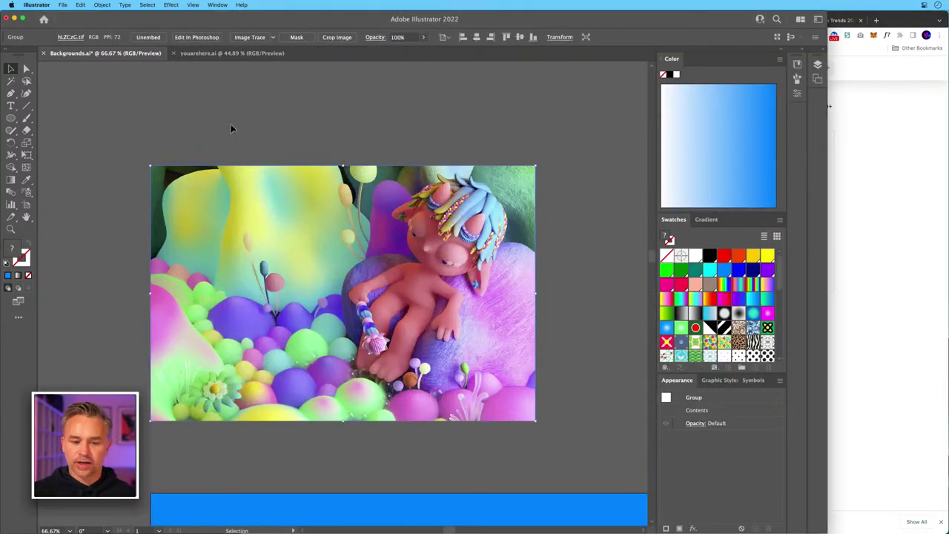
# Switch to the browser, find the pink Brazilian flag illustration among the candy color examples, and place it into Backgrounds.ai.
pyautogui.click(854, 174)
pyautogui.scroll(-15, 815, 191)
pyautogui.scroll(-10, 810, 196)
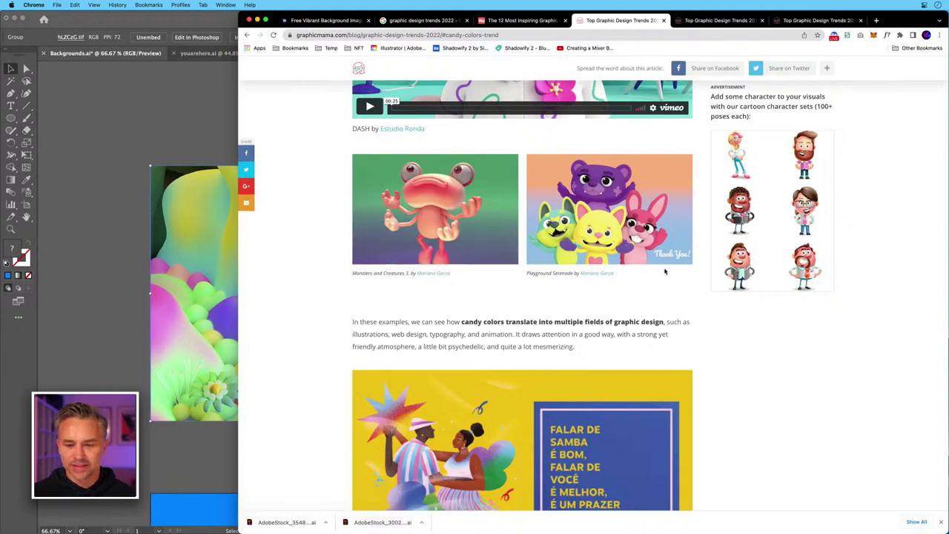
pyautogui.scroll(-5, 660, 269)
pyautogui.moveTo(611, 286); pyautogui.dragTo(144, 115)
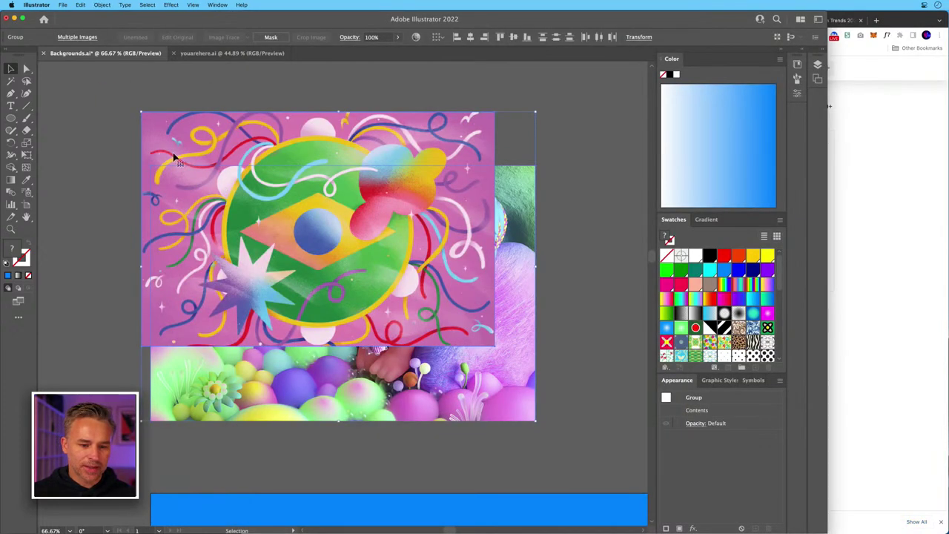
# Move the pink Brazilian flag image off the creature image so that it sits directly to its right.
pyautogui.click(64, 156)
pyautogui.scroll(5, 89, 139)
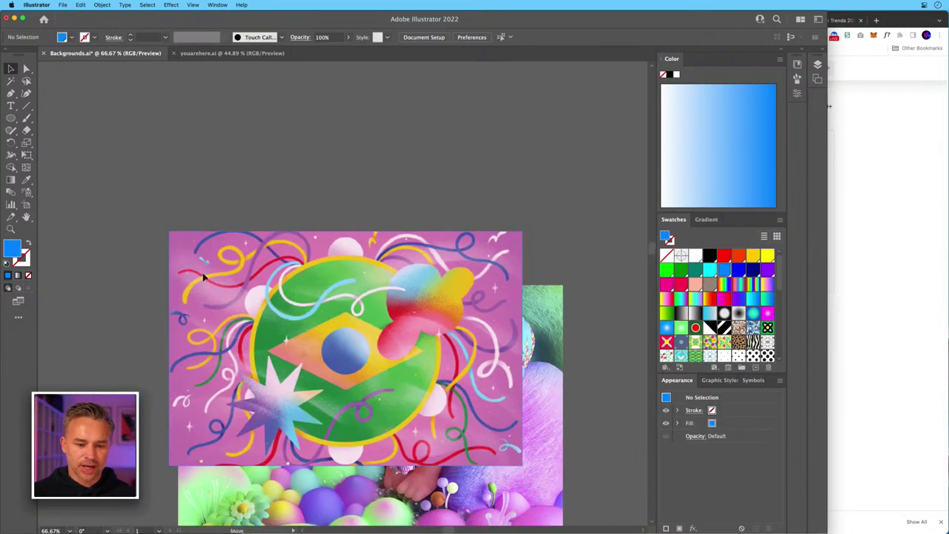
pyautogui.moveTo(189, 314); pyautogui.dragTo(300, 120)
pyautogui.moveTo(289, 167); pyautogui.dragTo(531, 366)
pyautogui.moveTo(456, 348); pyautogui.dragTo(419, 217)
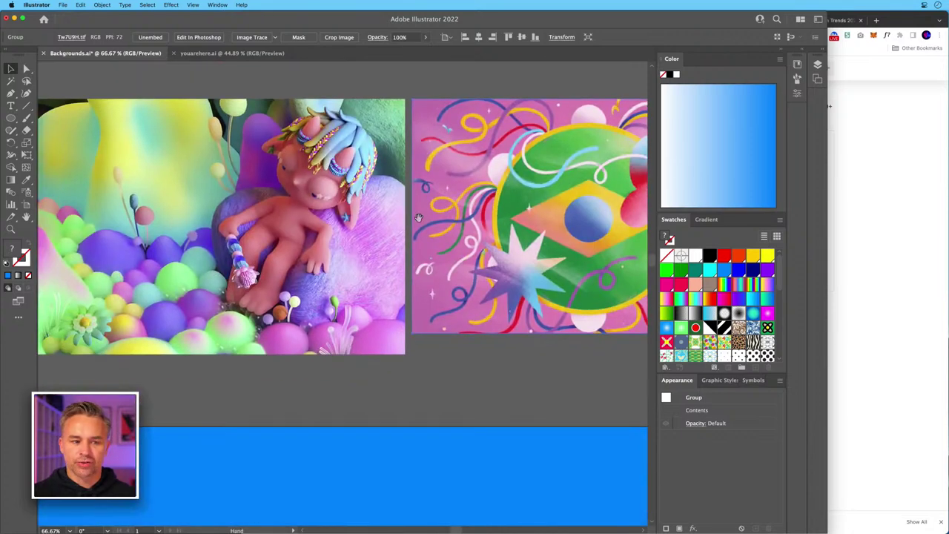
# Switch to the browser and examine the remaining candy color examples around the Low Five Brewing design.
pyautogui.click(865, 232)
pyautogui.scroll(-5, 841, 244)
pyautogui.scroll(2, 842, 246)
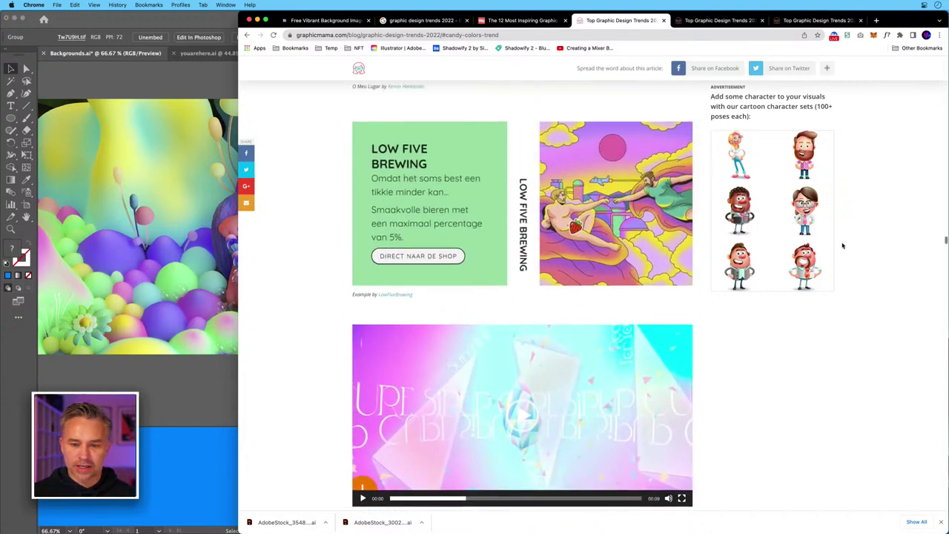
pyautogui.scroll(1, 842, 246)
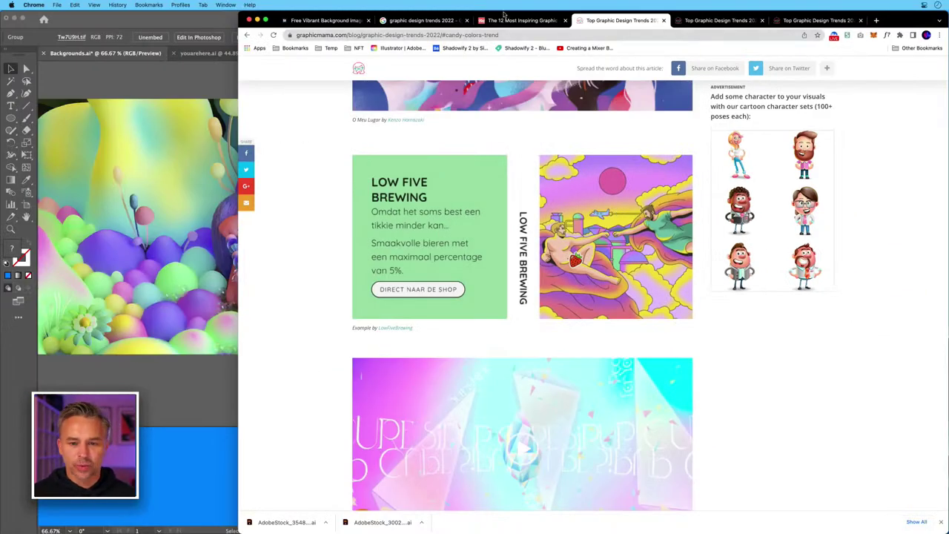
# In the 99designs trends article, open Daydream doodles, dismiss the newsletter overlay, and examine the doodle and anti-design examples.
pyautogui.click(519, 20)
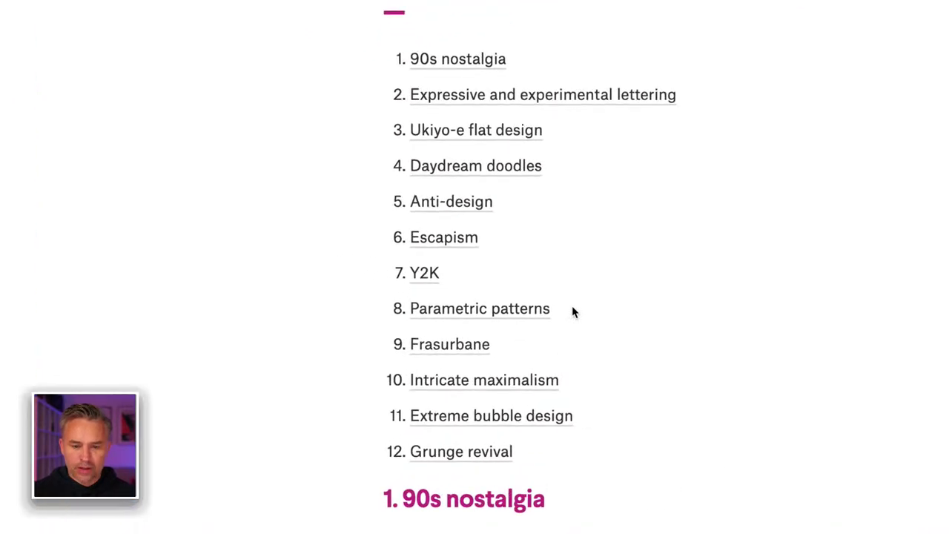
pyautogui.click(449, 166)
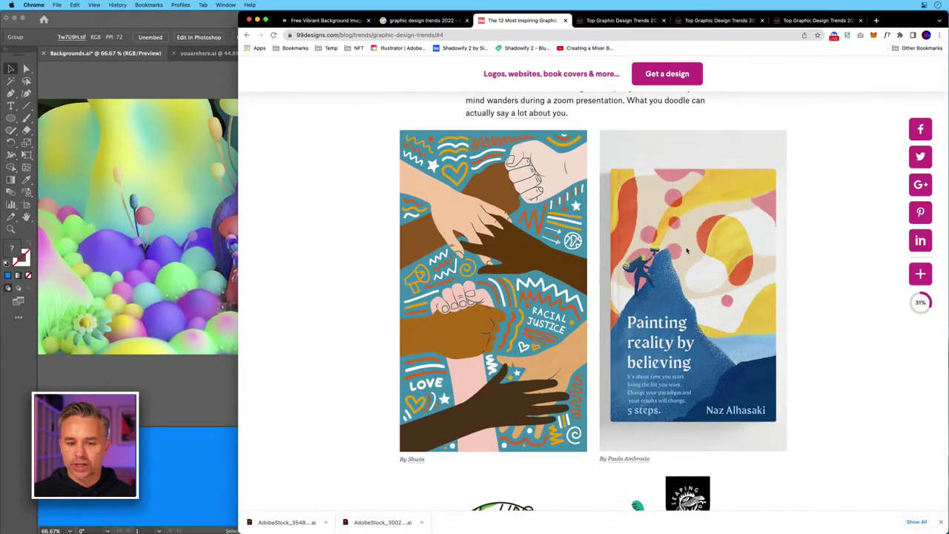
pyautogui.scroll(-3, 687, 252)
pyautogui.scroll(-5, 687, 251)
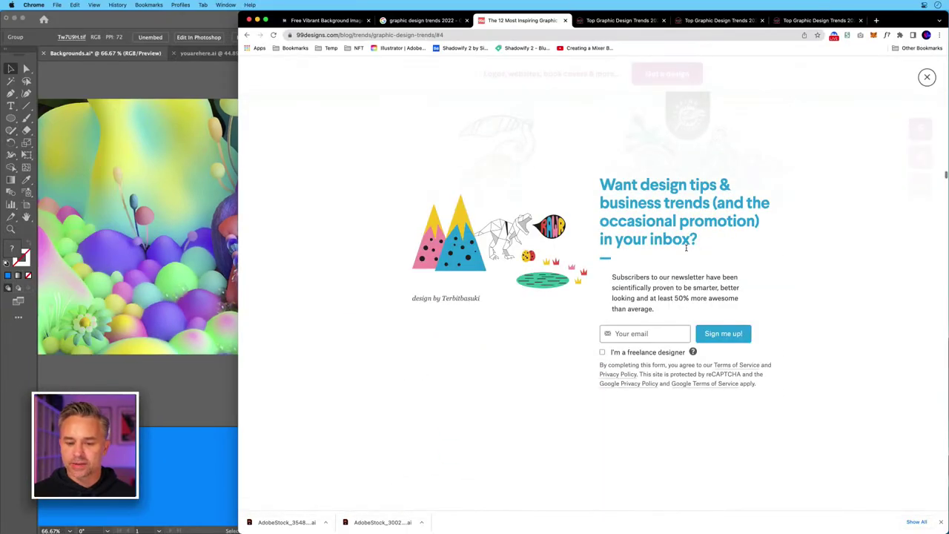
pyautogui.click(927, 77)
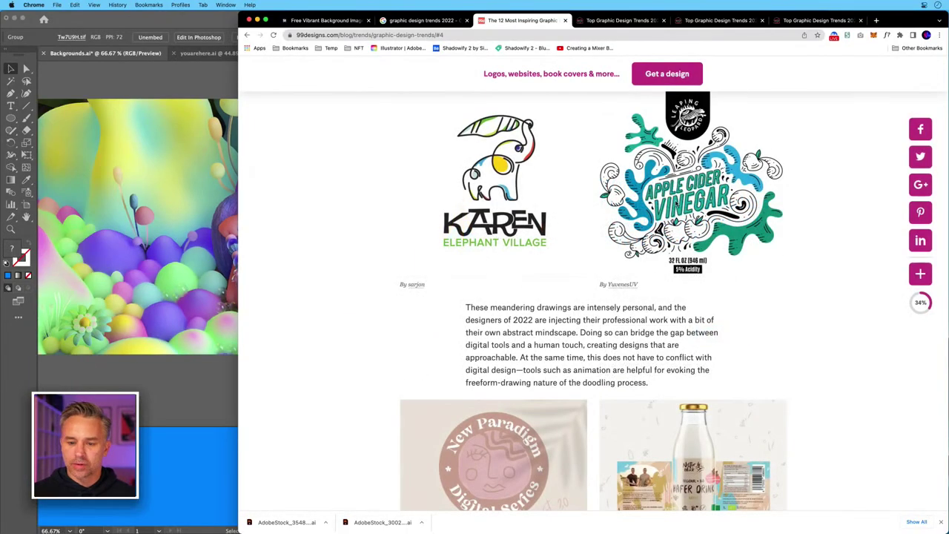
pyautogui.scroll(8, 593, 296)
pyautogui.scroll(-4, 593, 297)
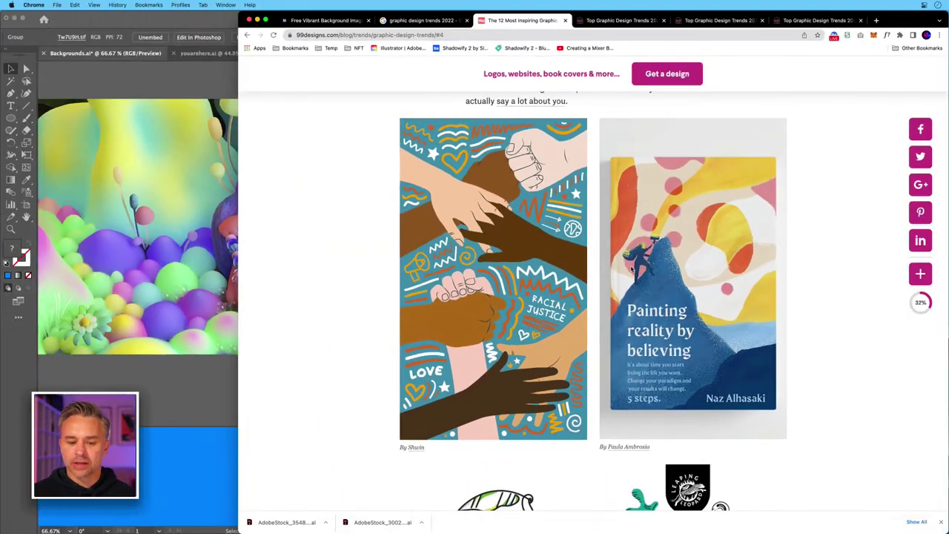
pyautogui.scroll(-3, 632, 269)
pyautogui.scroll(-15, 632, 269)
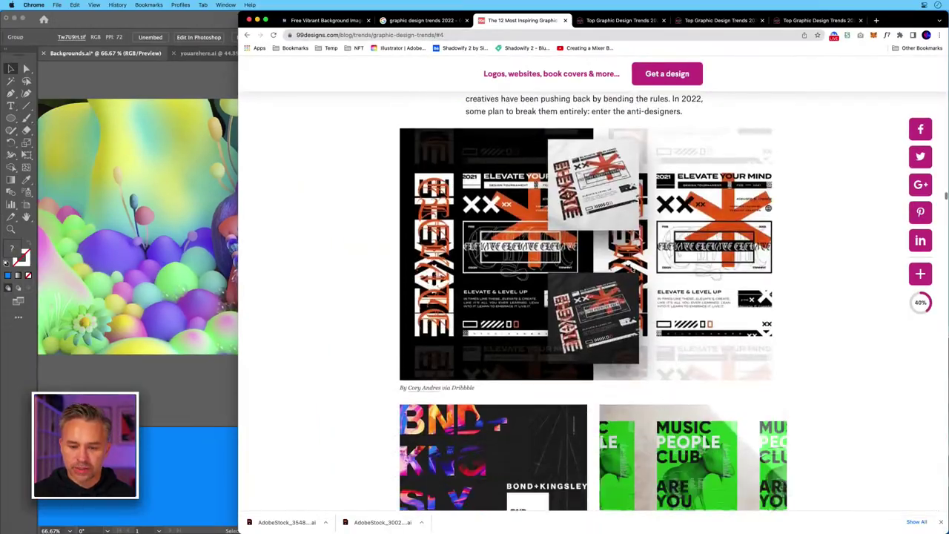
pyautogui.scroll(-10, 631, 269)
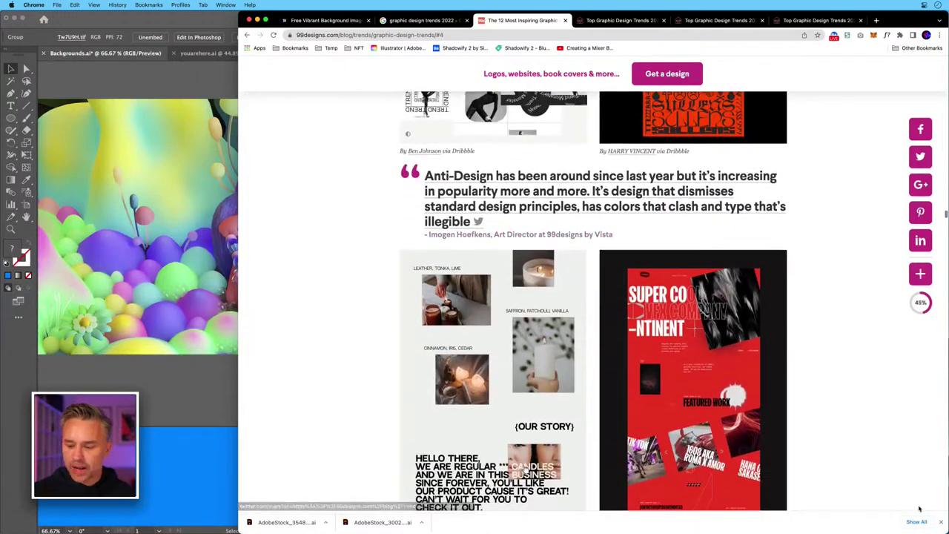
# Close the downloads bar, minimize the browser, expand the Illustrator window to full width, and deselect the reference image.
pyautogui.click(941, 522)
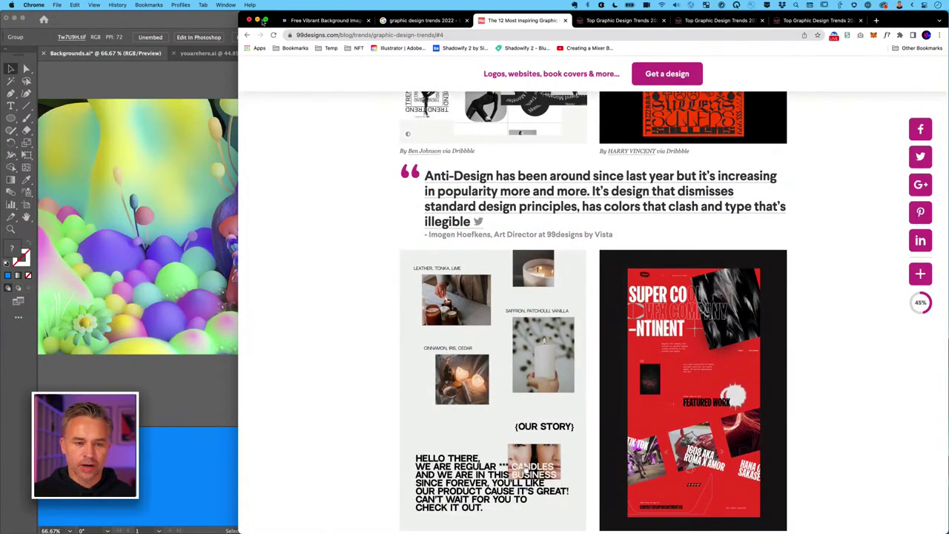
pyautogui.click(257, 20)
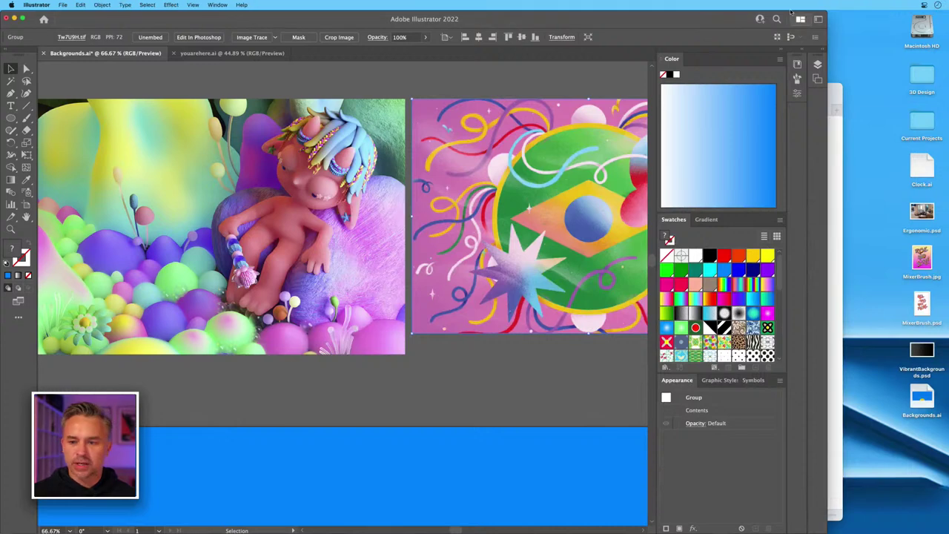
pyautogui.doubleClick(826, 12)
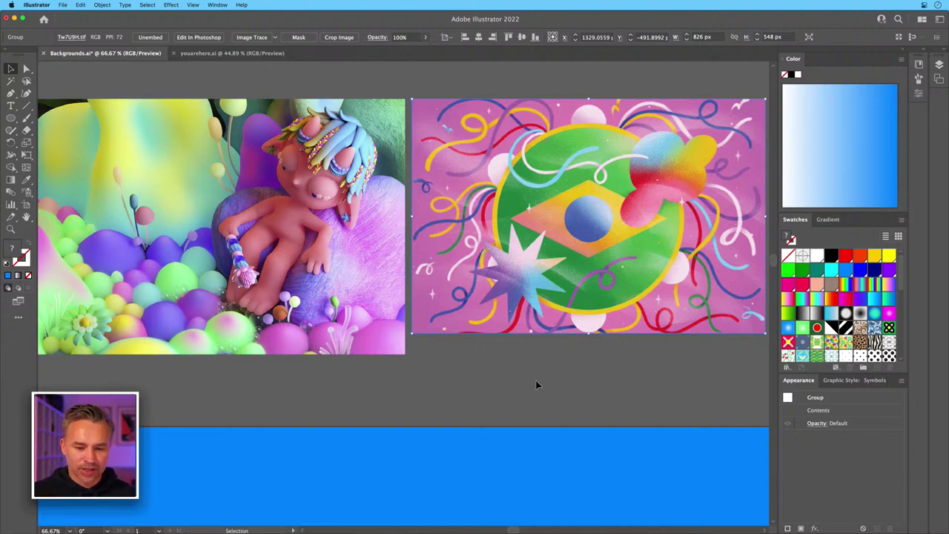
pyautogui.click(515, 369)
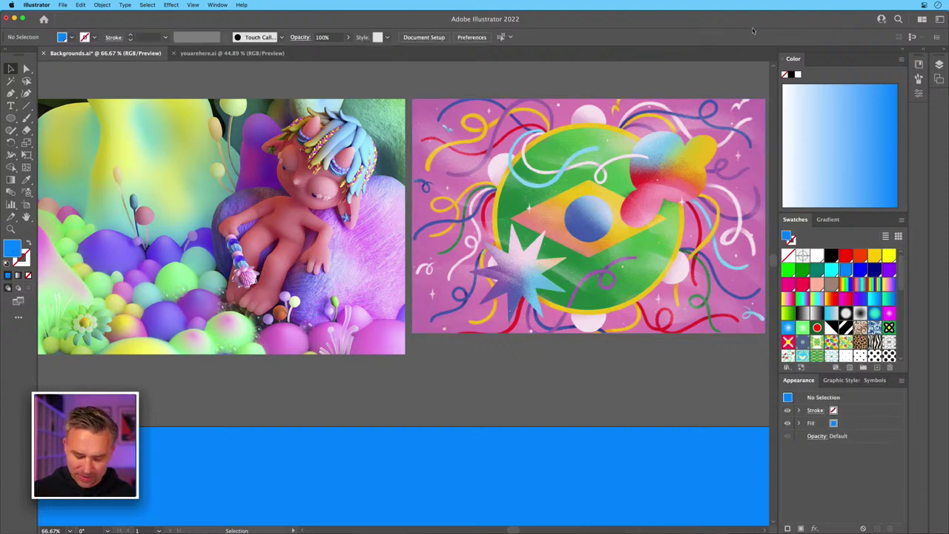
# Fit the whole artboard in view, show the full layer list, and unlock Layer 2 and Layer 1.
pyautogui.press('super+0')
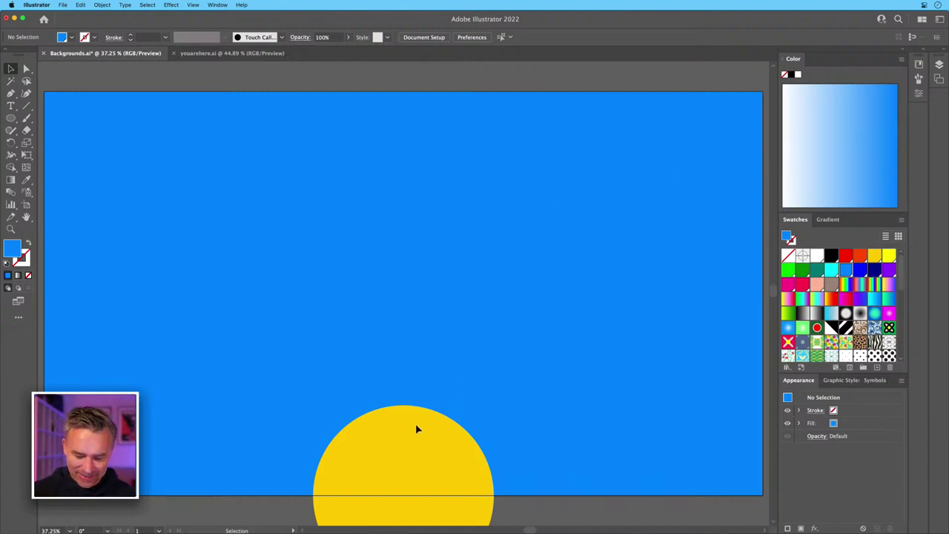
pyautogui.press('super+minus')
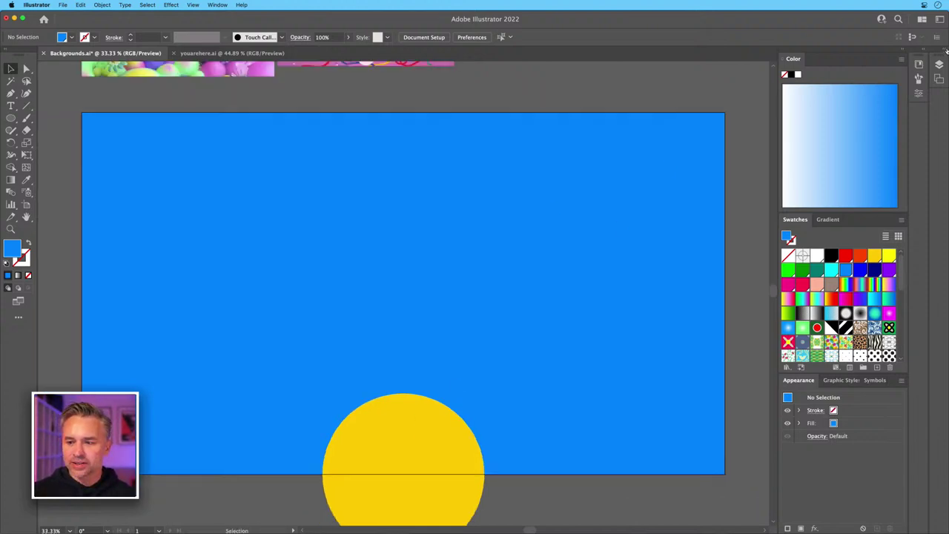
pyautogui.click(942, 51)
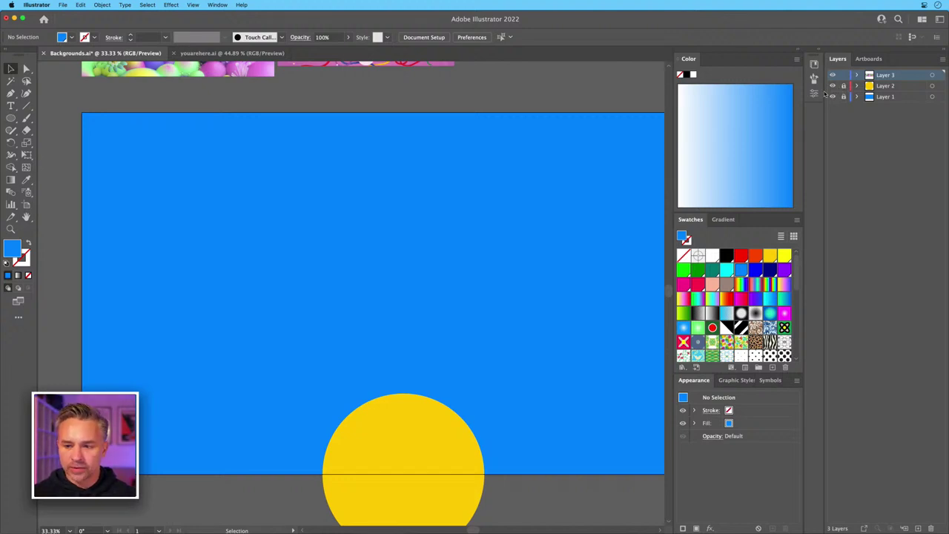
pyautogui.click(887, 87)
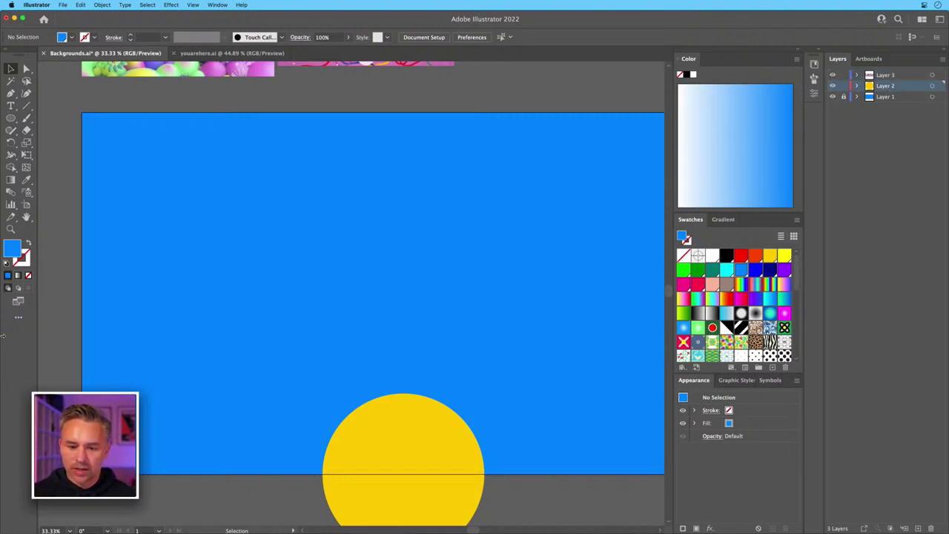
pyautogui.click(875, 97)
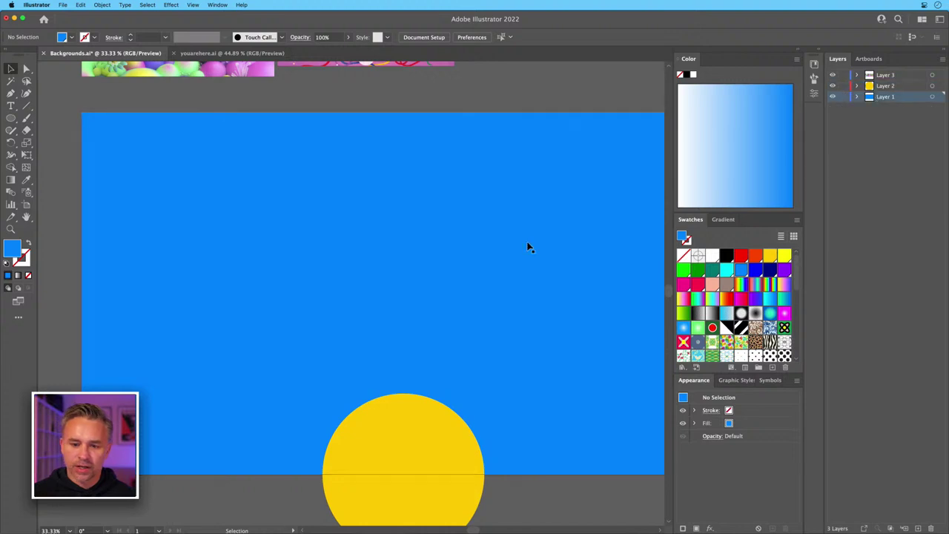
# Try a crimson fill on the background rectangle and restore its blue fill.
pyautogui.click(528, 247)
pyautogui.doubleClick(12, 249)
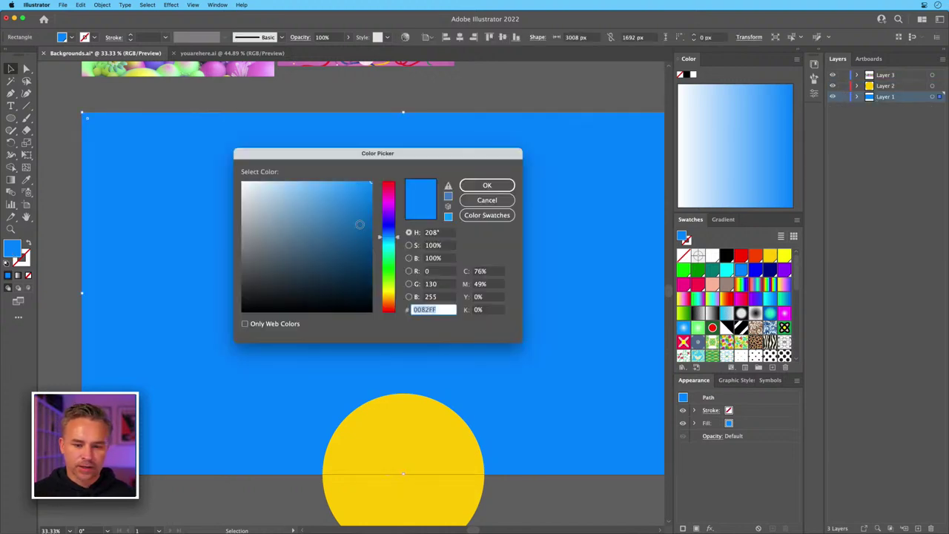
pyautogui.click(486, 200)
pyautogui.click(696, 285)
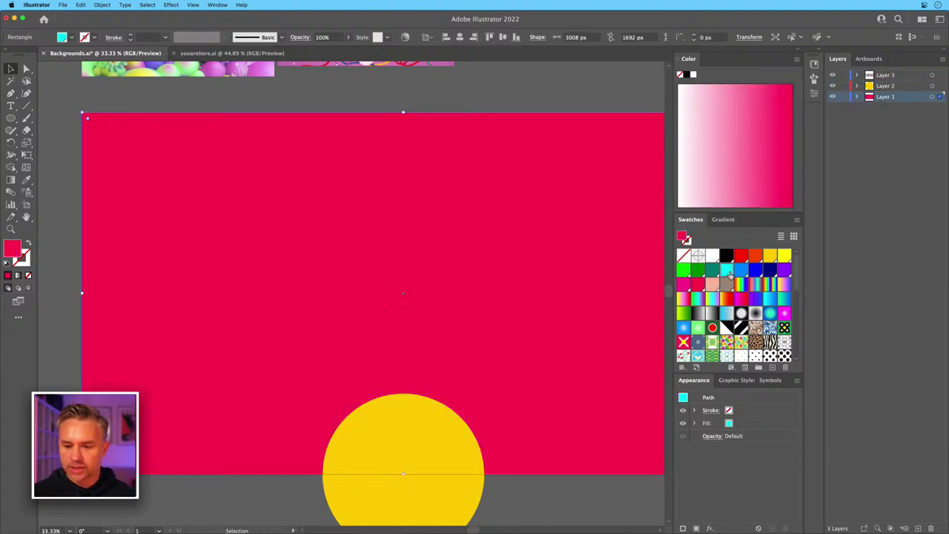
pyautogui.click(741, 270)
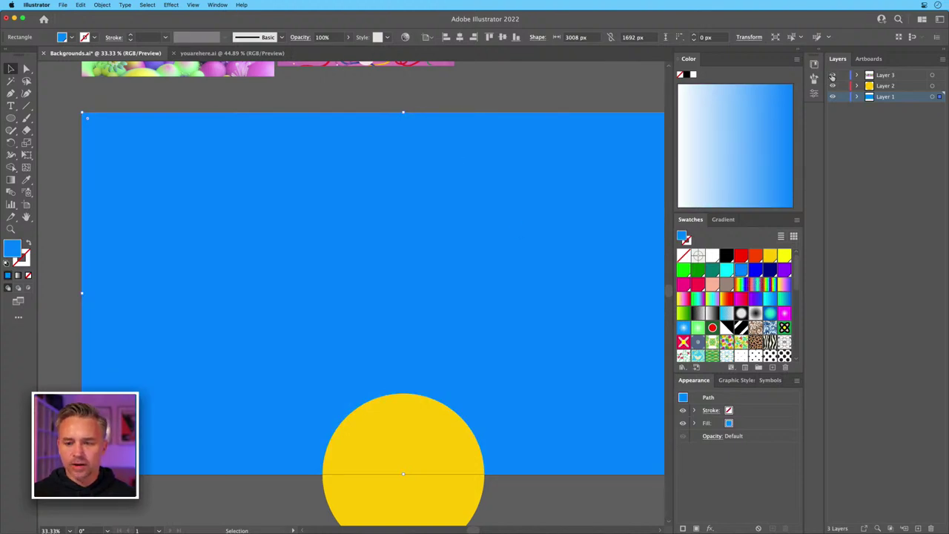
# Lock Layer 1 and Layer 3, and add a new layer directly above Layer 2.
pyautogui.click(843, 96)
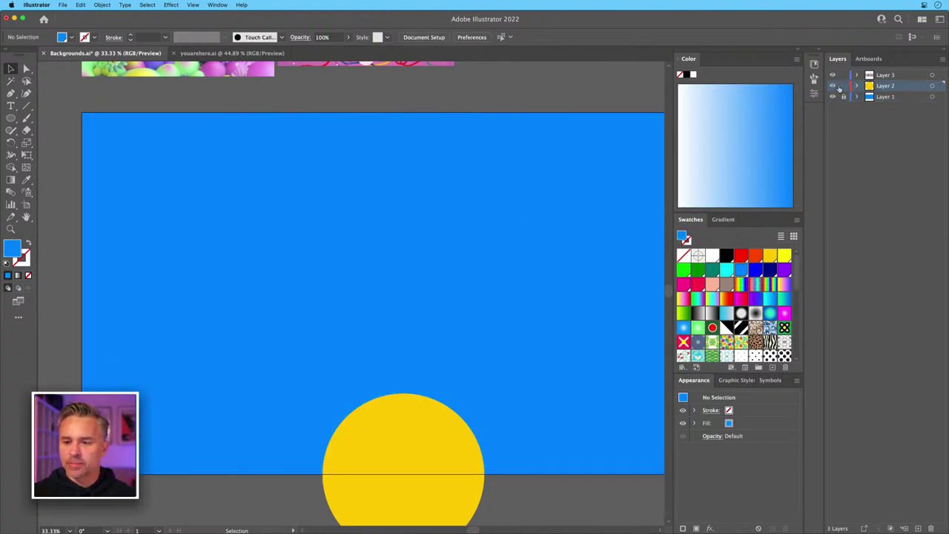
pyautogui.click(917, 527)
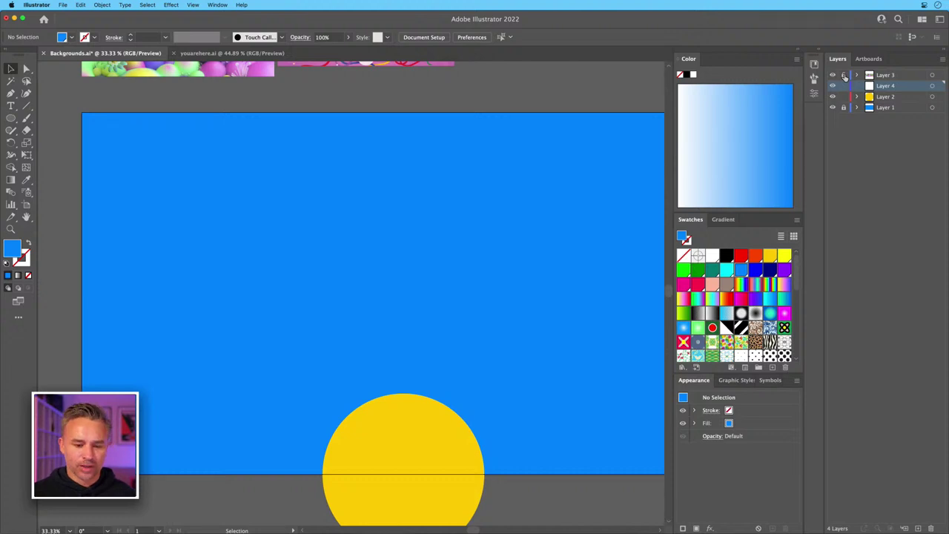
# Try drawing a five-pointed star about 1371 px wide in the middle of the artboard with the Star tool.
pyautogui.click(10, 118)
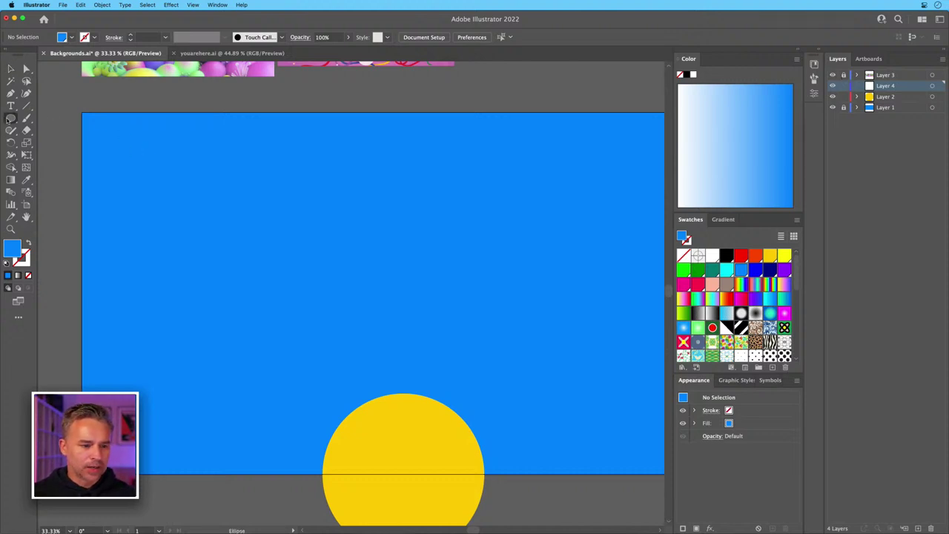
pyautogui.click(10, 119)
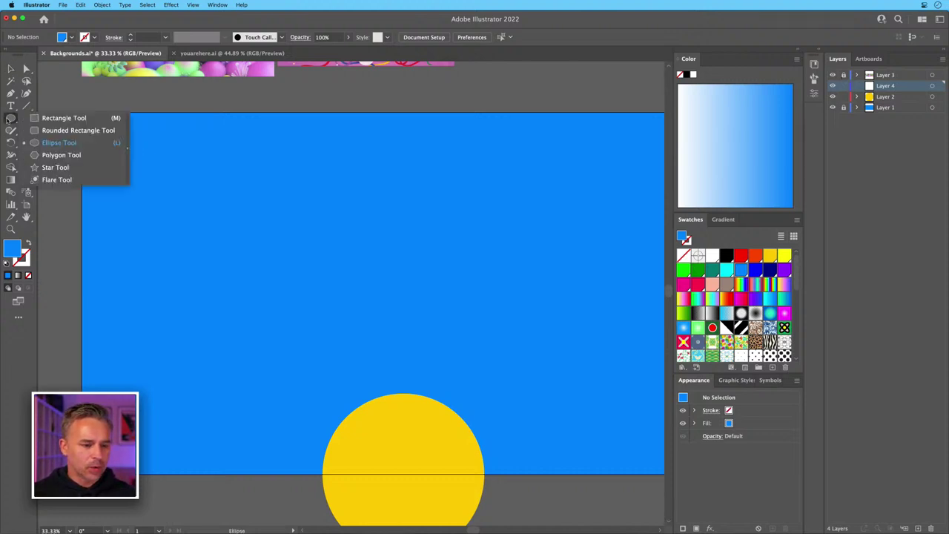
pyautogui.click(49, 168)
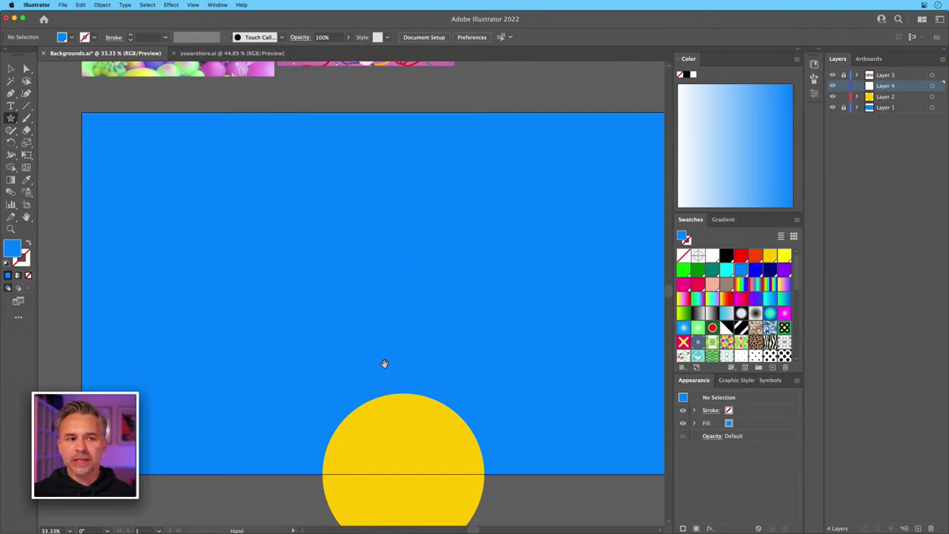
pyautogui.scroll(-2, 383, 364)
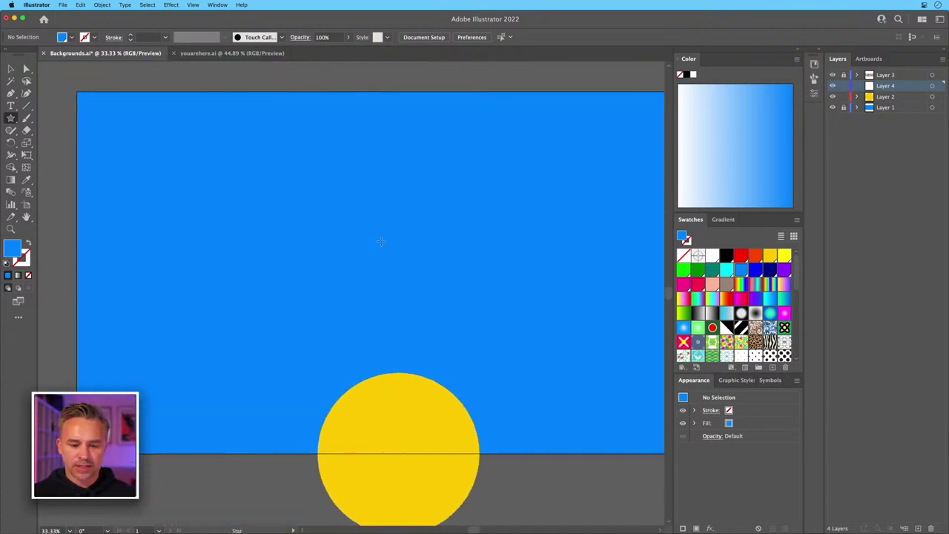
pyautogui.moveTo(398, 252); pyautogui.dragTo(492, 370)
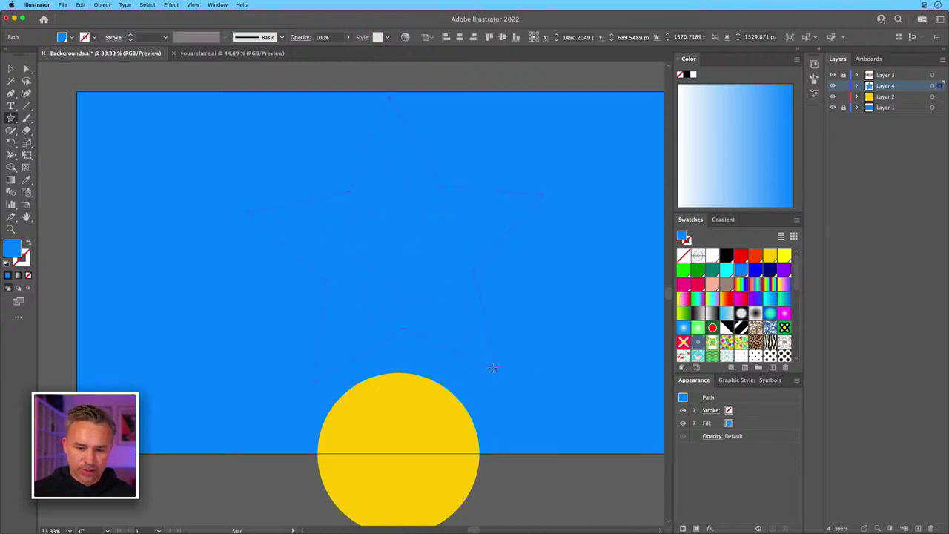
pyautogui.press('super+shift+a')
# Fill the background rectangle with the solid peach swatch and lock Layer 1.
pyautogui.click(11, 68)
pyautogui.click(233, 155)
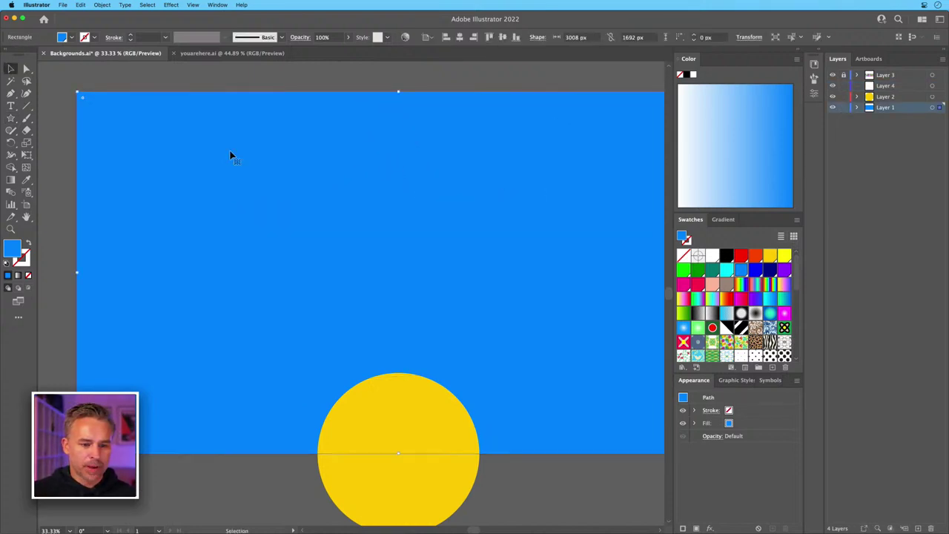
pyautogui.click(709, 284)
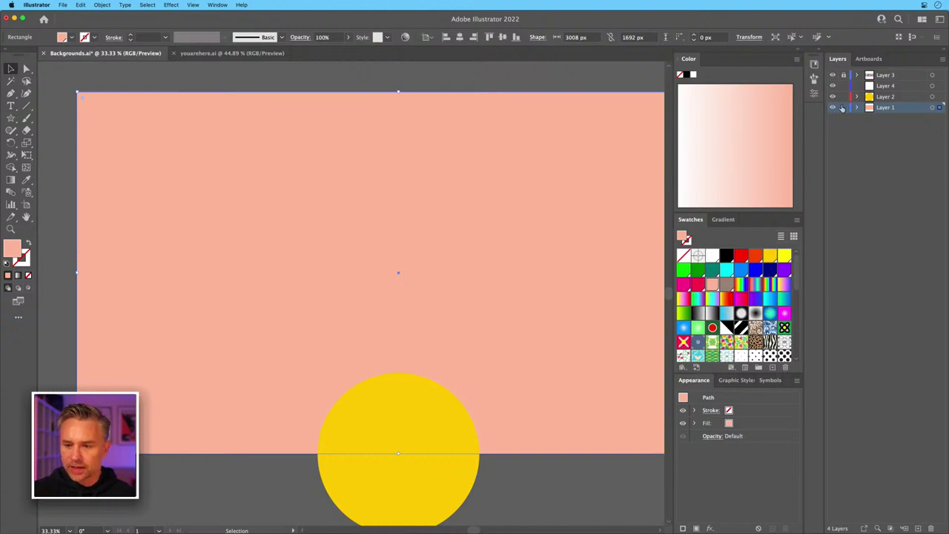
pyautogui.click(843, 107)
# On Layer 4, begin a star about 423 px wide near the artboard's centre and raise its point count to a dense starburst.
pyautogui.click(881, 86)
pyautogui.click(11, 117)
pyautogui.moveTo(406, 263); pyautogui.dragTo(424, 308)
pyautogui.press('Up')
pyautogui.press('Up')
pyautogui.press('Up')
pyautogui.press('Up')
pyautogui.press('Up')
pyautogui.press('Up')
pyautogui.press('Up')
pyautogui.press('Up')
pyautogui.press('Up')
pyautogui.press('Up')
pyautogui.press('Up')
pyautogui.press('Up')
pyautogui.press('Up')
pyautogui.press('Up')
pyautogui.press('Up')
pyautogui.press('Up')
pyautogui.press('Up')
pyautogui.press('Up')
pyautogui.press('Up')
pyautogui.press('Up')
pyautogui.press('Up')
pyautogui.press('Up')
pyautogui.press('Up')
pyautogui.press('Up')
pyautogui.press('Up')
pyautogui.press('Up')
pyautogui.press('Up')
pyautogui.press('Up')
pyautogui.press('Up')
pyautogui.press('Up')
pyautogui.press('Up')
pyautogui.press('Up')
pyautogui.press('Up')
pyautogui.press('Up')
pyautogui.press('Up')
pyautogui.press('Up')
pyautogui.press('Up')
pyautogui.press('Up')
pyautogui.press('Up')
pyautogui.press('Up')
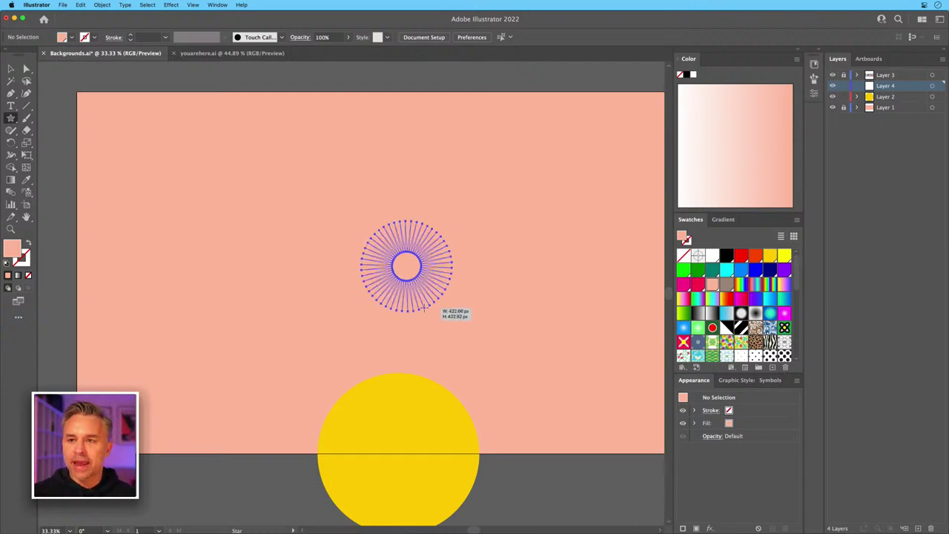
# Try stretching the starburst beyond the artboard and reducing it to seven long points.
pyautogui.moveTo(424, 307); pyautogui.dragTo(403, 302)
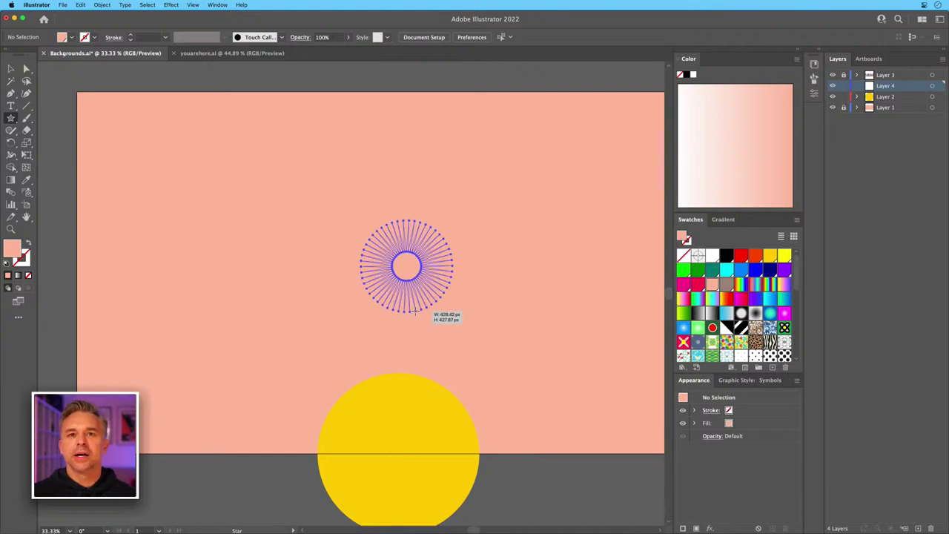
pyautogui.moveTo(415, 314); pyautogui.dragTo(648, 462)
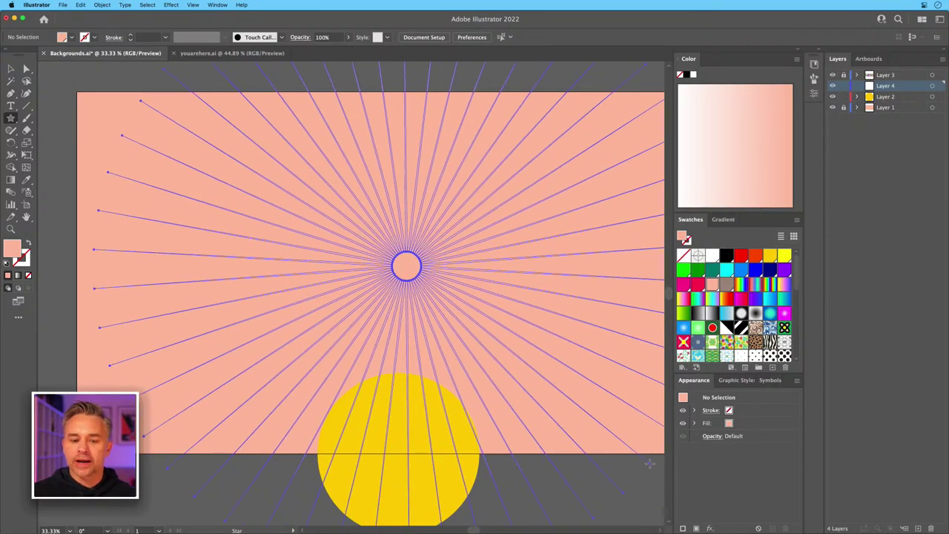
pyautogui.press('Down')
pyautogui.press('Down')
pyautogui.press('Down')
pyautogui.press('Down')
pyautogui.press('Down')
pyautogui.press('Down')
pyautogui.press('Down')
pyautogui.press('Down')
pyautogui.press('Down')
pyautogui.press('Down')
pyautogui.press('Down')
pyautogui.press('Down')
pyautogui.press('Down')
pyautogui.press('Down')
pyautogui.press('Down')
pyautogui.press('Down')
pyautogui.press('Down')
pyautogui.press('Down')
pyautogui.press('Down')
pyautogui.press('Down')
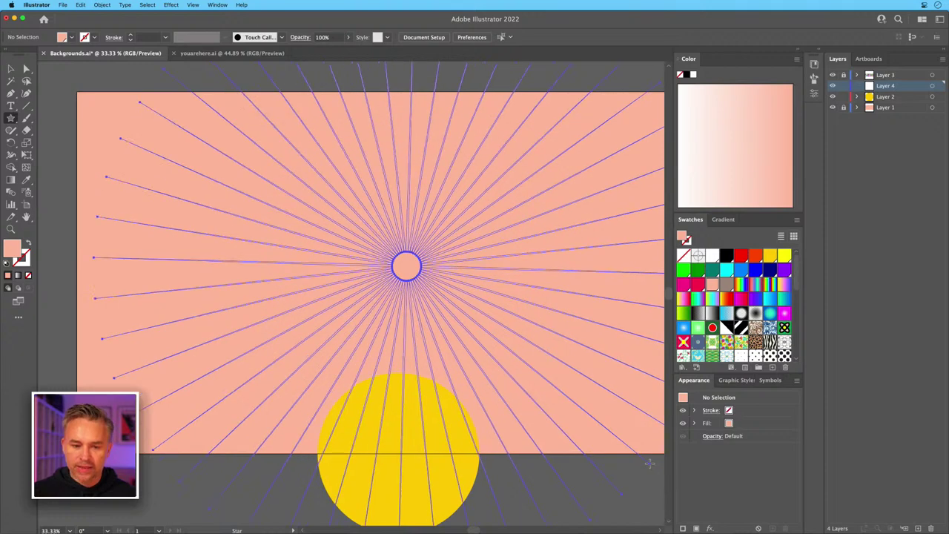
pyautogui.press('Down')
pyautogui.press('Down')
pyautogui.press('Down')
pyautogui.press('Down')
pyautogui.press('Down')
pyautogui.press('Down')
pyautogui.press('Down')
pyautogui.press('Down')
pyautogui.press('Down')
pyautogui.press('Down')
pyautogui.press('Down')
pyautogui.press('Down')
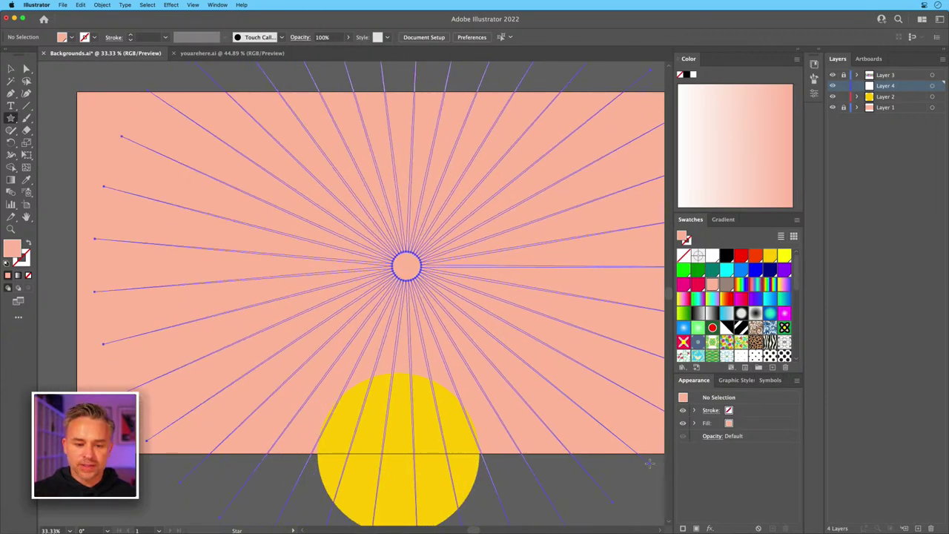
pyautogui.press('Down')
pyautogui.press('Down')
pyautogui.press('Down')
pyautogui.press('Down')
pyautogui.press('Down')
pyautogui.press('Down')
pyautogui.press('Down')
pyautogui.press('Down')
pyautogui.press('Down')
pyautogui.press('Down')
pyautogui.press('Down')
pyautogui.press('Down')
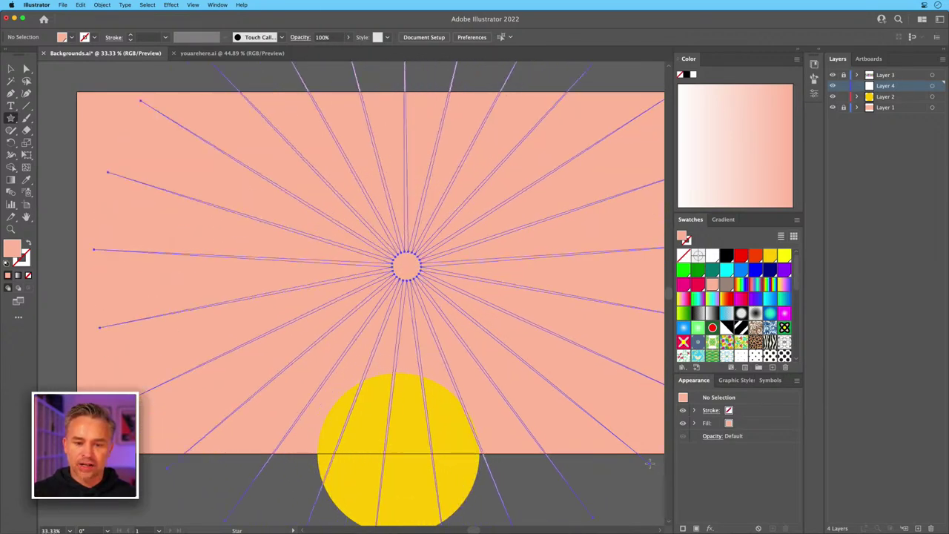
pyautogui.press('Down')
pyautogui.press('Down')
pyautogui.press('Down')
pyautogui.press('Down')
pyautogui.press('Down')
pyautogui.press('Down')
pyautogui.press('Down')
pyautogui.press('Down')
pyautogui.press('Down')
pyautogui.press('Down')
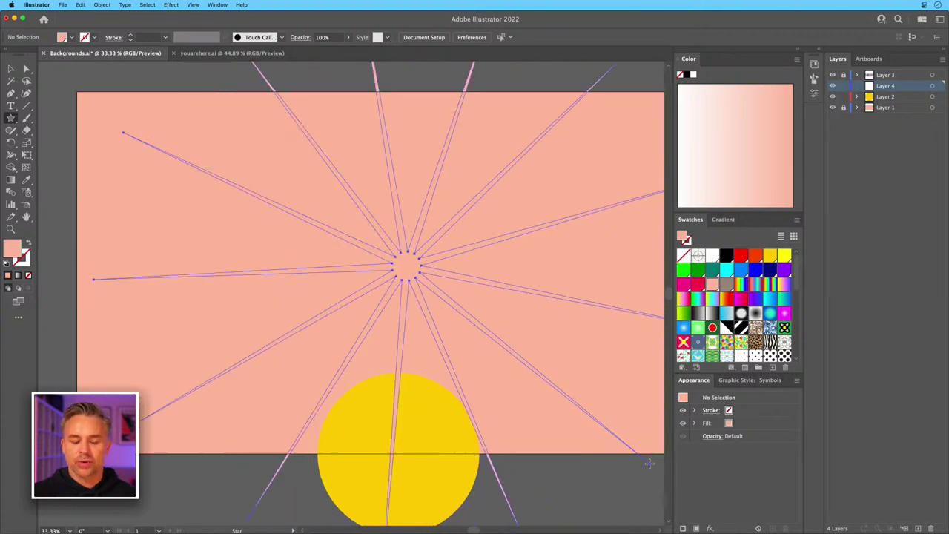
pyautogui.press('Down')
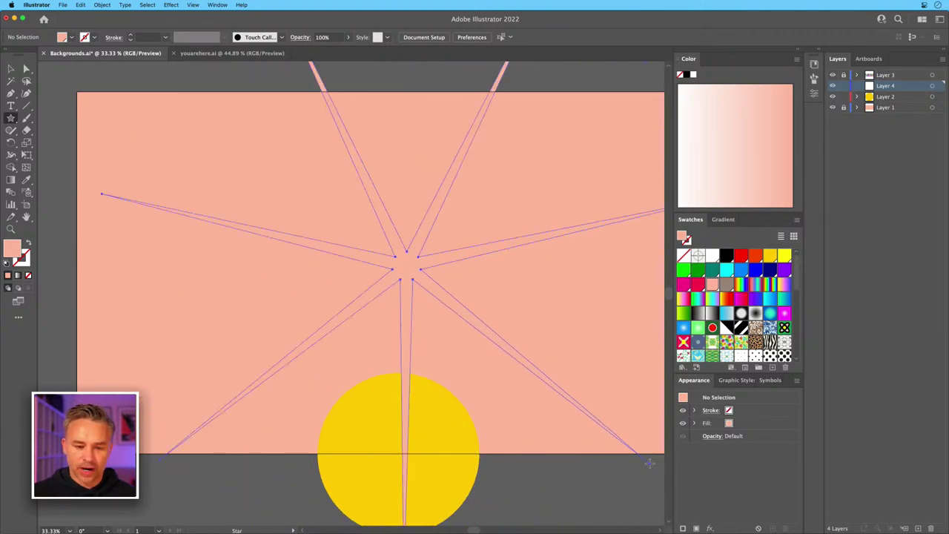
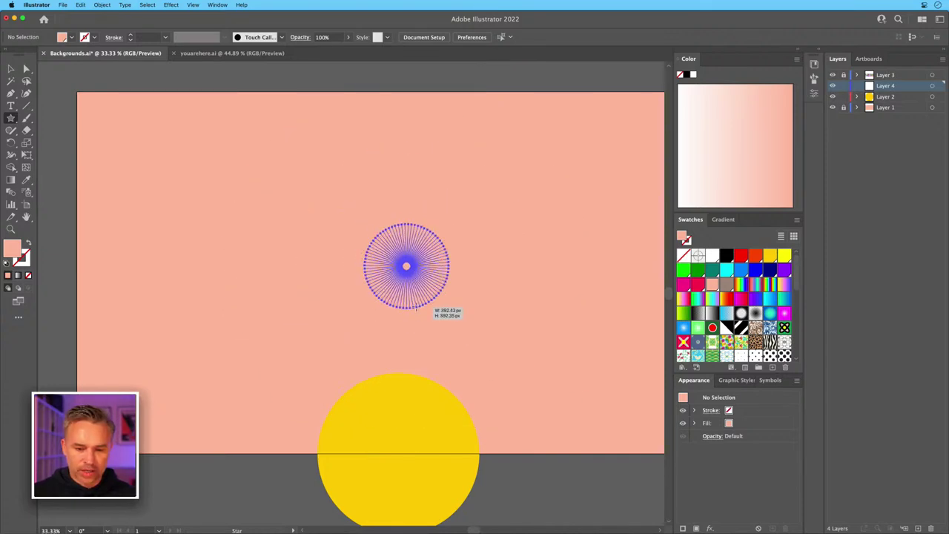
# Size the starburst to about 3681 px wide with many thin rays and a wide central disc, extending beyond the artboard.
pyautogui.moveTo(472, 385)
pyautogui.mouseDown()
pyautogui.moveTo(538, 447)
pyautogui.moveTo(419, 367)
pyautogui.moveTo(599, 464)
pyautogui.moveTo(587, 481)
pyautogui.moveTo(606, 502)
pyautogui.moveTo(518, 427)
pyautogui.moveTo(478, 437)
pyautogui.moveTo(591, 502)
pyautogui.mouseUp()
pyautogui.moveTo(226, 192); pyautogui.dragTo(335, 206)
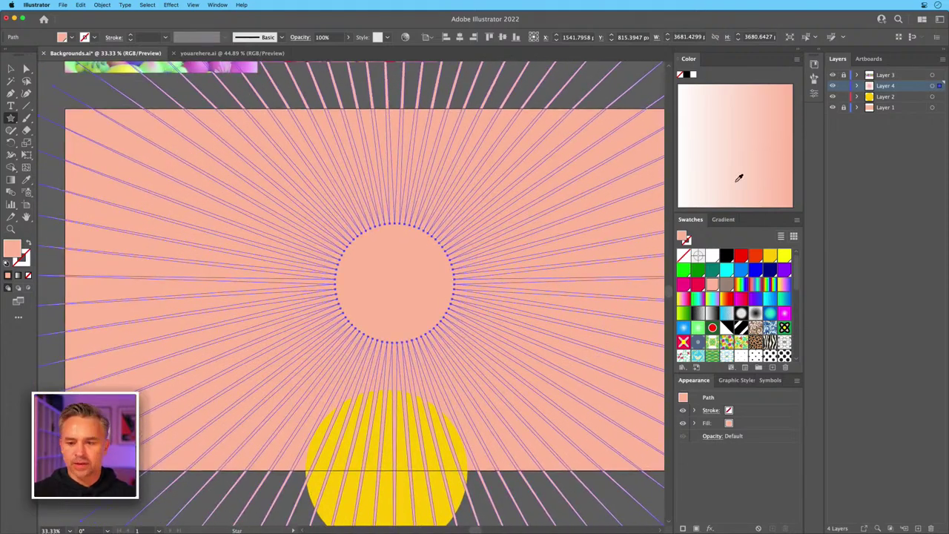
# Try yellow and other swatches on the starburst, and fill it with the solid magenta swatch.
pyautogui.click(769, 256)
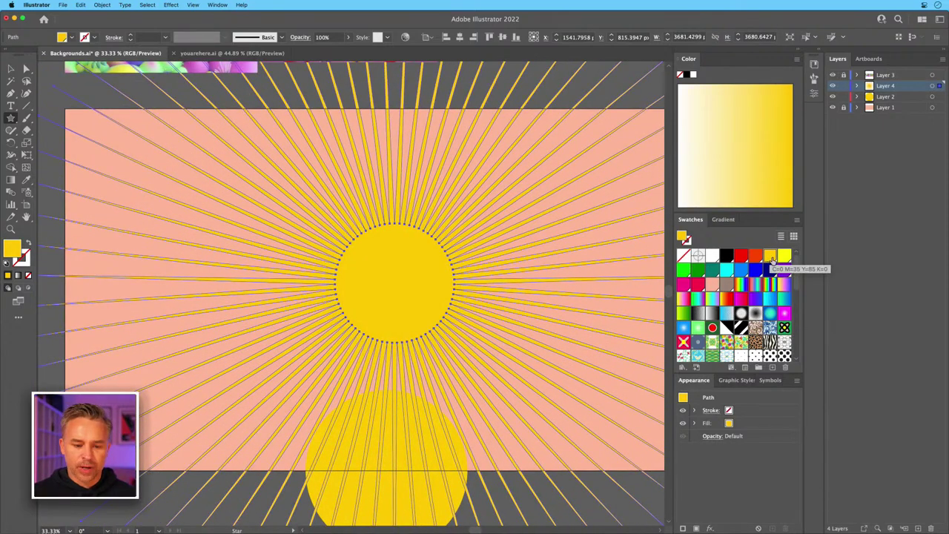
pyautogui.click(780, 257)
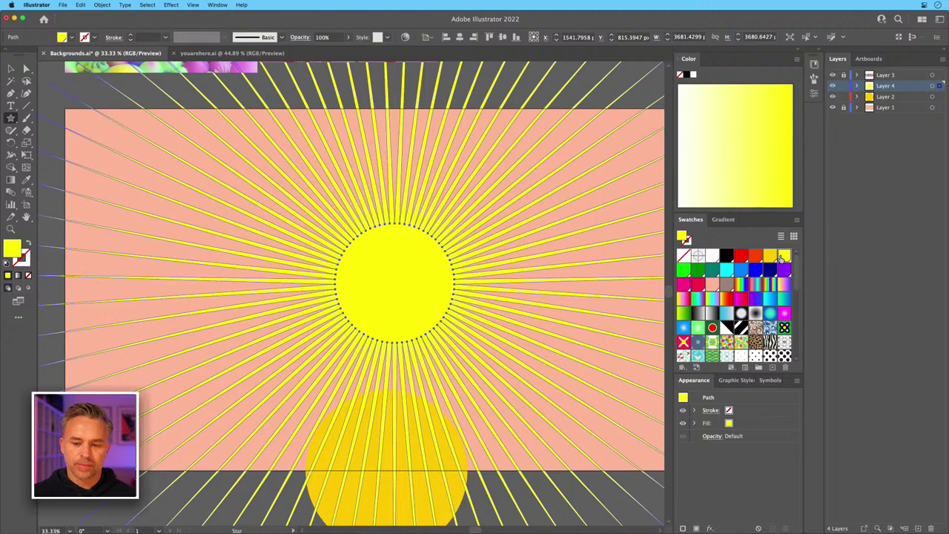
pyautogui.click(711, 283)
pyautogui.click(697, 284)
pyautogui.click(682, 285)
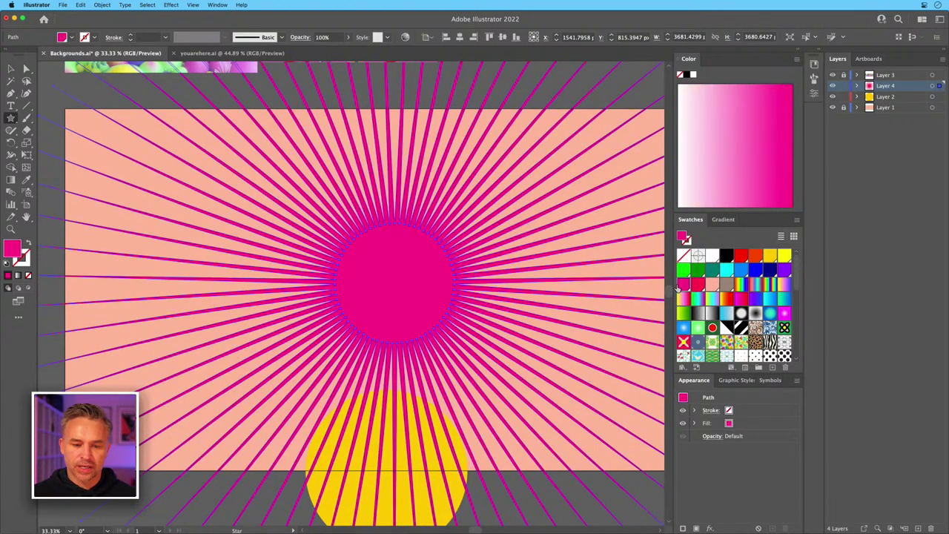
# Centre the magenta starburst horizontally and vertically on the artboard.
pyautogui.click(10, 68)
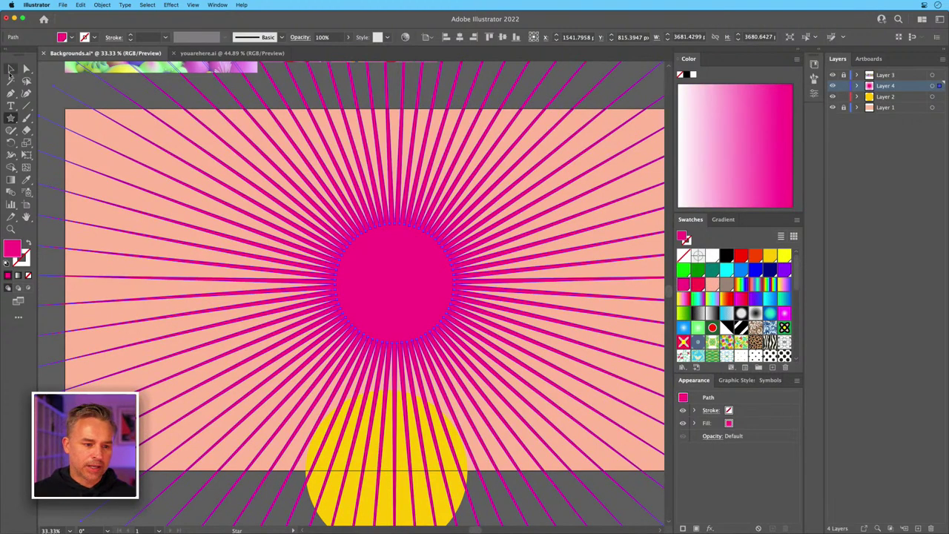
pyautogui.press('super+minus')
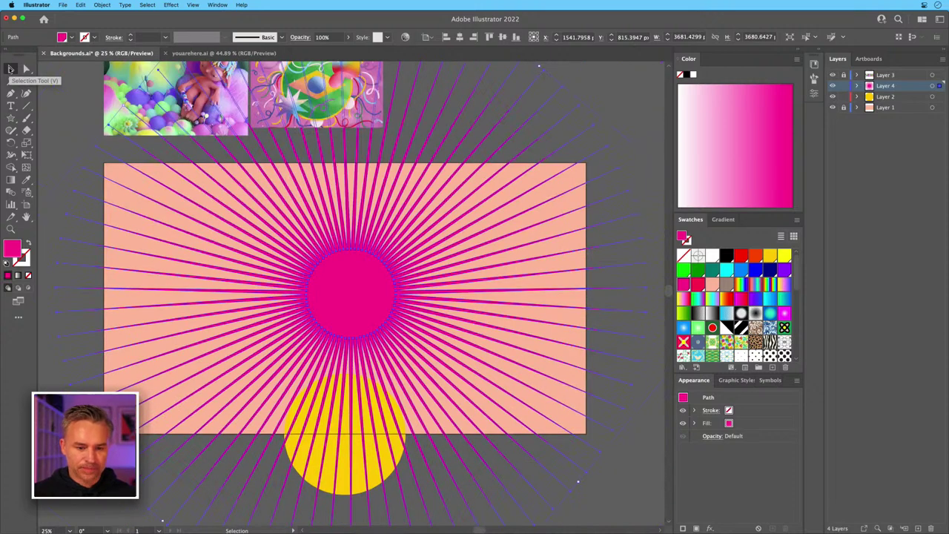
pyautogui.hscroll(-3, 304, 265)
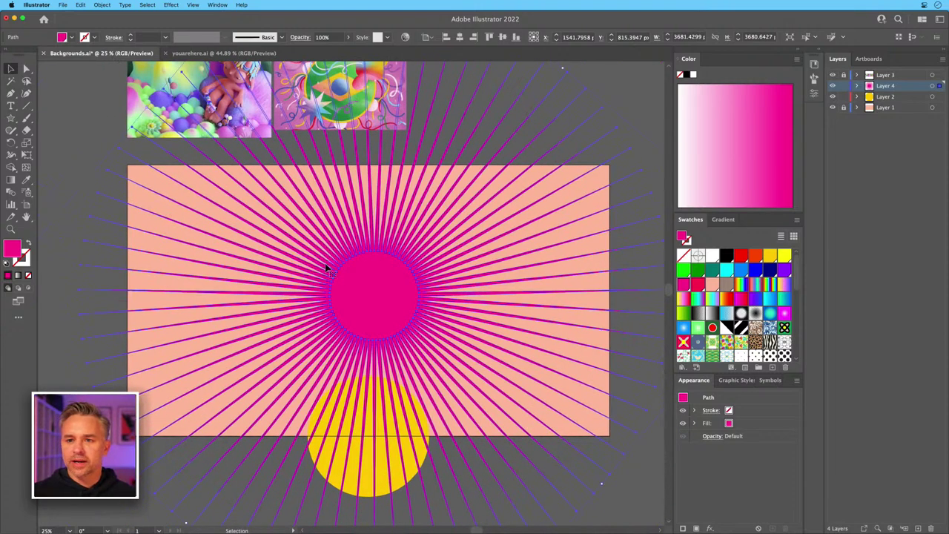
pyautogui.moveTo(372, 297); pyautogui.dragTo(336, 304)
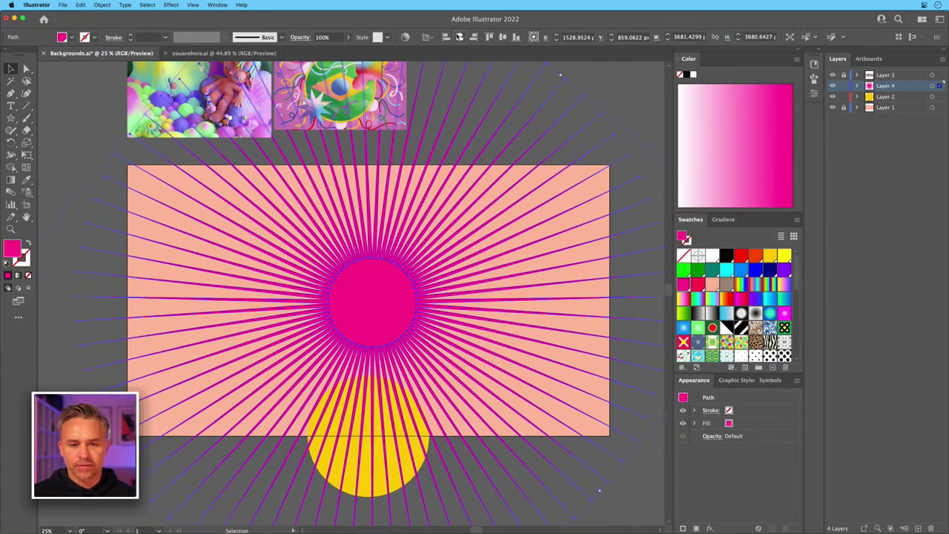
pyautogui.click(459, 37)
pyautogui.click(502, 36)
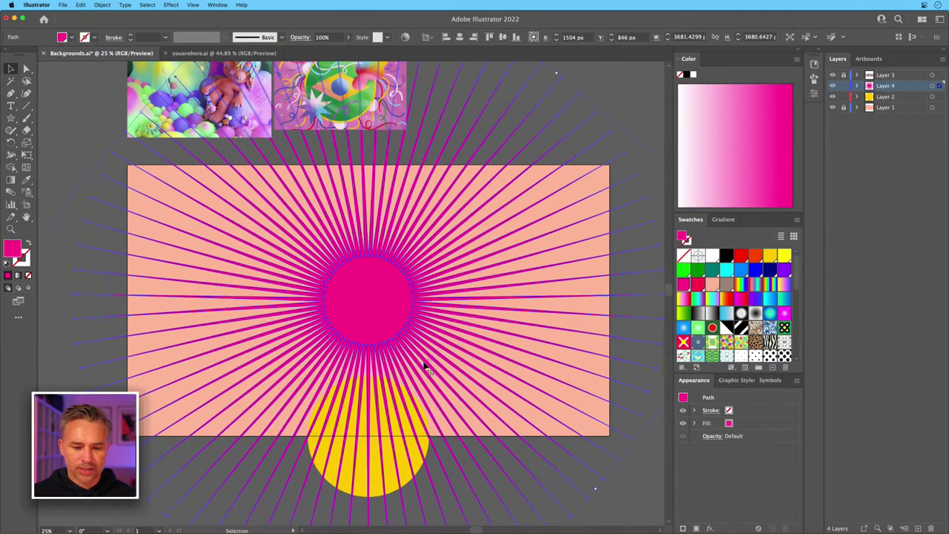
# Copy the yellow circle from Layer 2 into Layer 4, in front of the starburst.
pyautogui.click(832, 97)
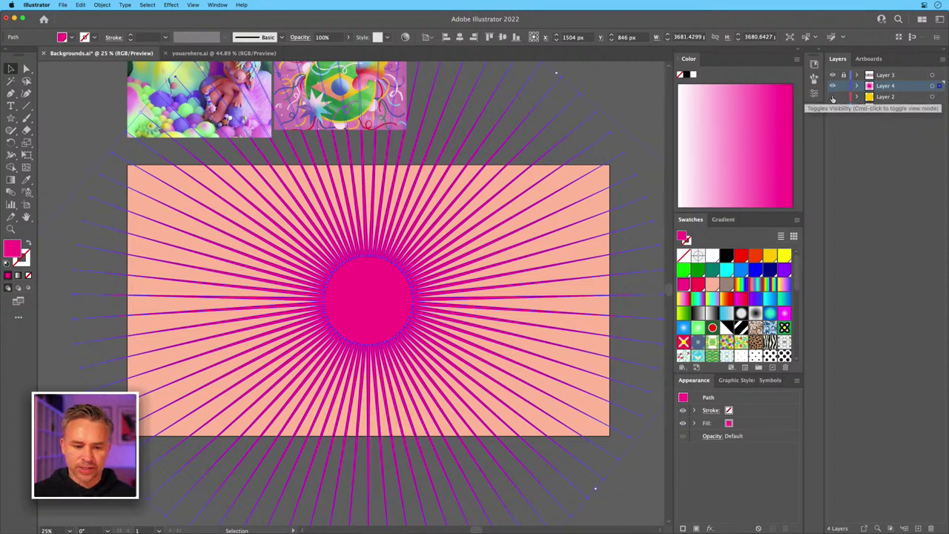
pyautogui.click(833, 97)
pyautogui.click(892, 96)
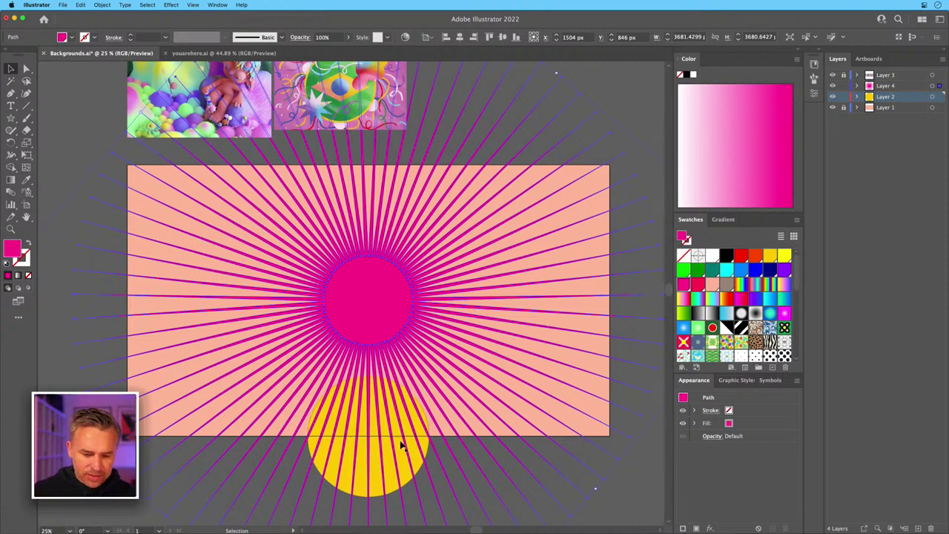
pyautogui.click(392, 470)
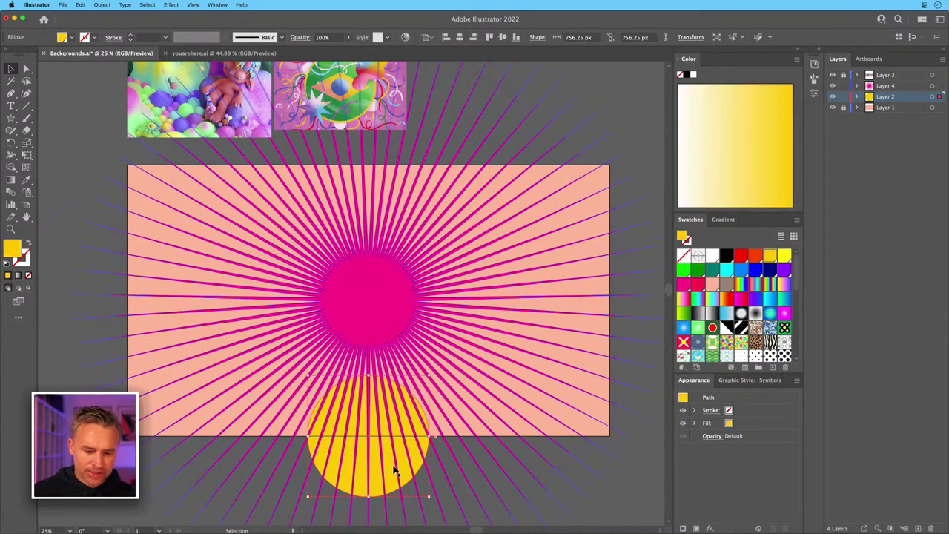
pyautogui.click(891, 87)
pyautogui.moveTo(939, 96); pyautogui.dragTo(939, 86)
pyautogui.press('v')
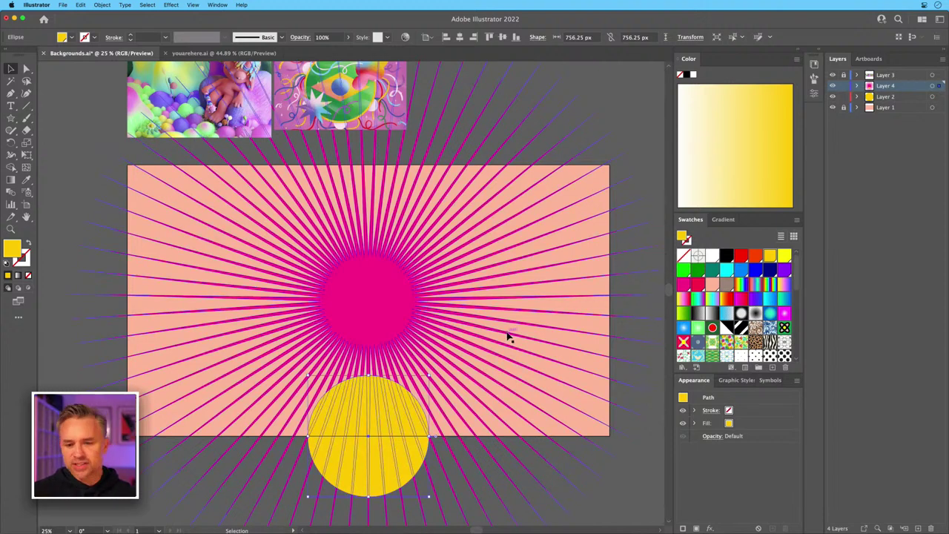
# Move the copied yellow circle straight up over the starburst's disc and align the two shapes on their vertical centres.
pyautogui.moveTo(368, 411); pyautogui.dragTo(359, 266)
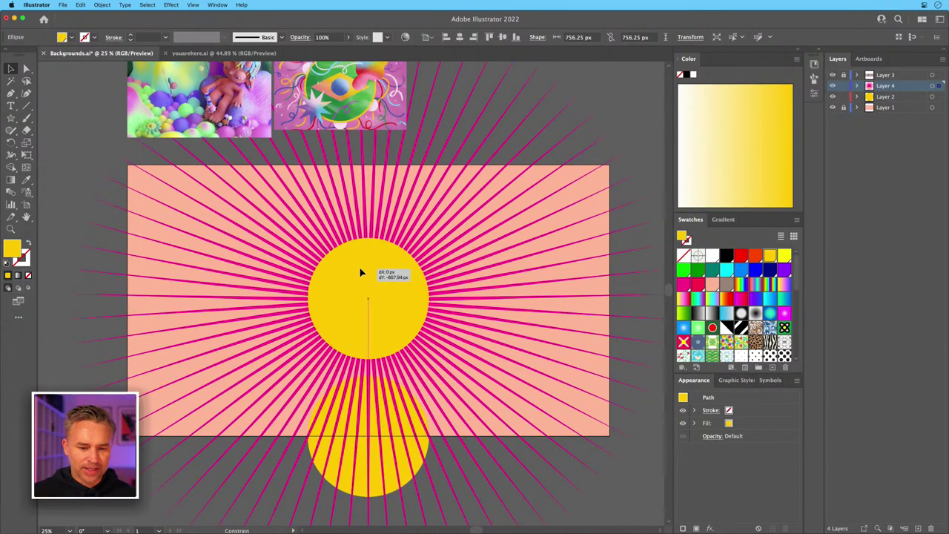
pyautogui.keyDown('shift'); pyautogui.click(237, 275); pyautogui.keyUp('shift')
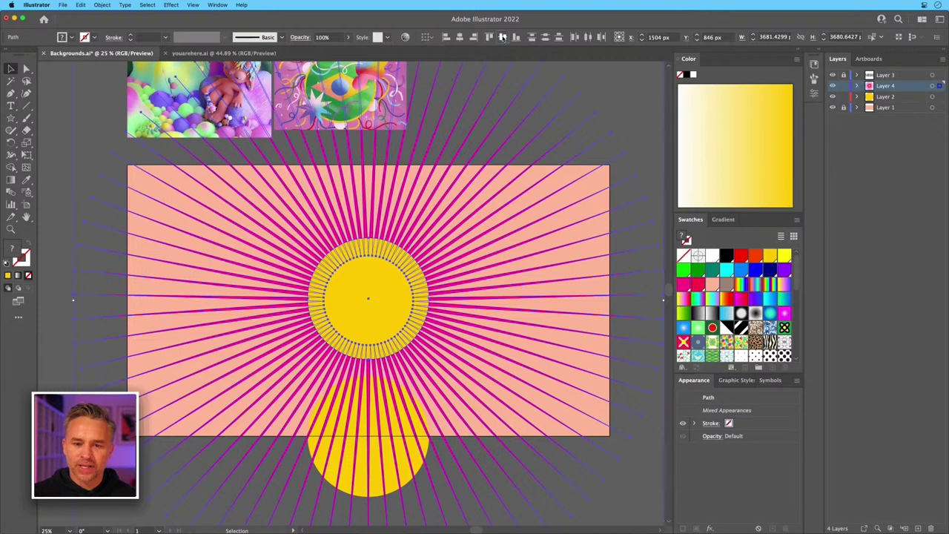
pyautogui.click(483, 140)
pyautogui.click(501, 150)
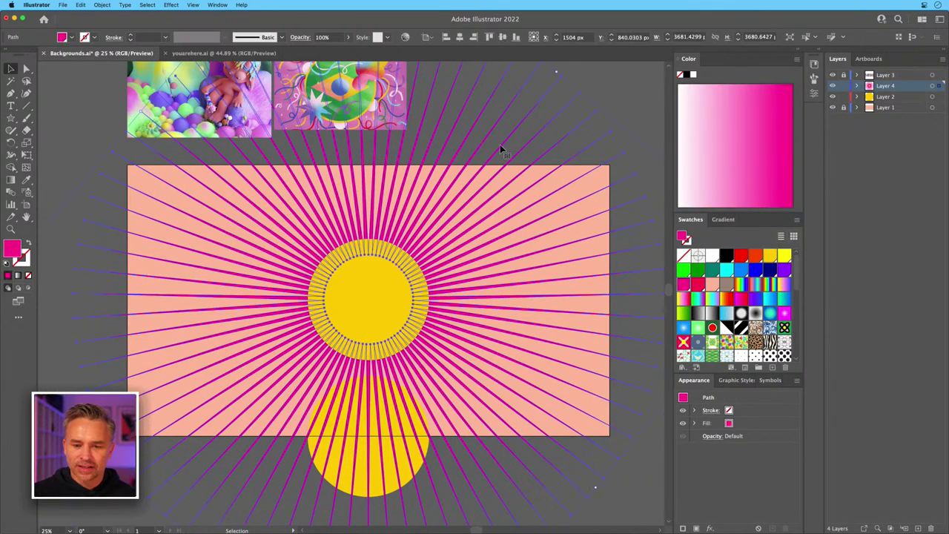
# Fill the starburst with the bright blue swatch and set Layer 4's highlight color to Light Red.
pyautogui.click(741, 271)
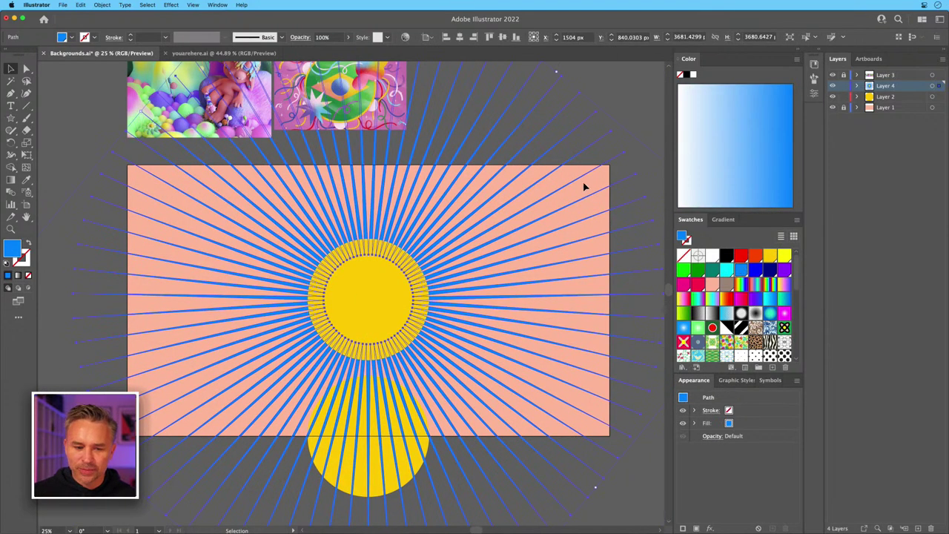
pyautogui.doubleClick(911, 89)
pyautogui.click(712, 141)
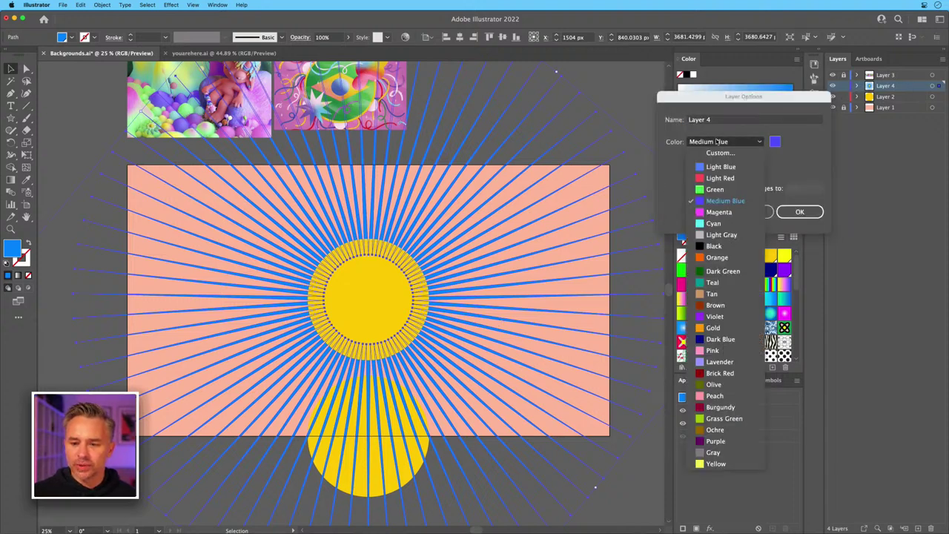
pyautogui.click(717, 178)
pyautogui.click(795, 214)
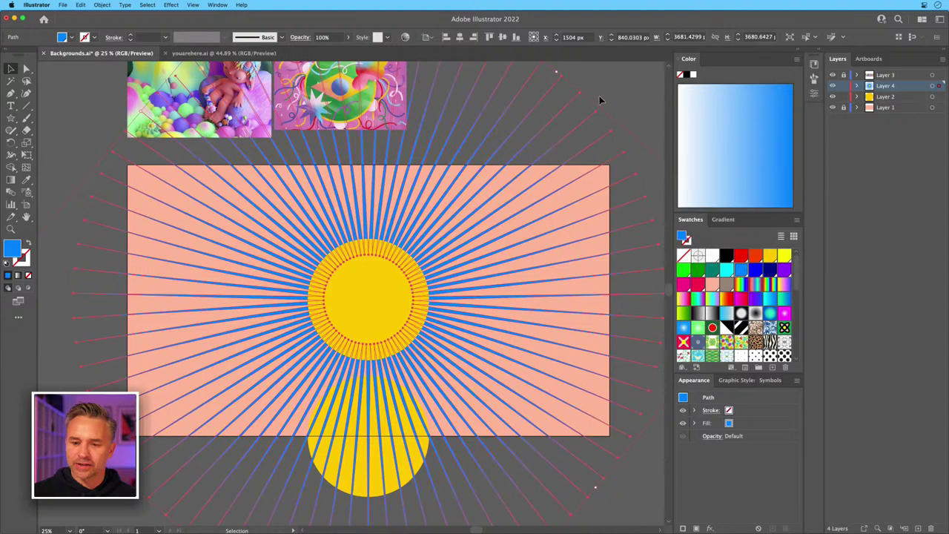
pyautogui.click(593, 170)
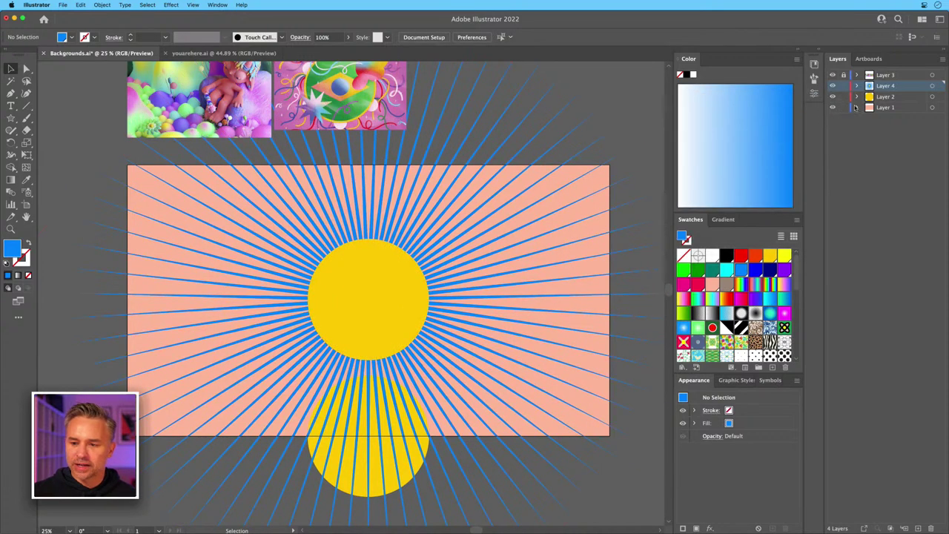
# Unlock Layer 1, fill the background rectangle with the dark navy blue swatch, and lock the layer again.
pyautogui.click(889, 107)
pyautogui.click(587, 213)
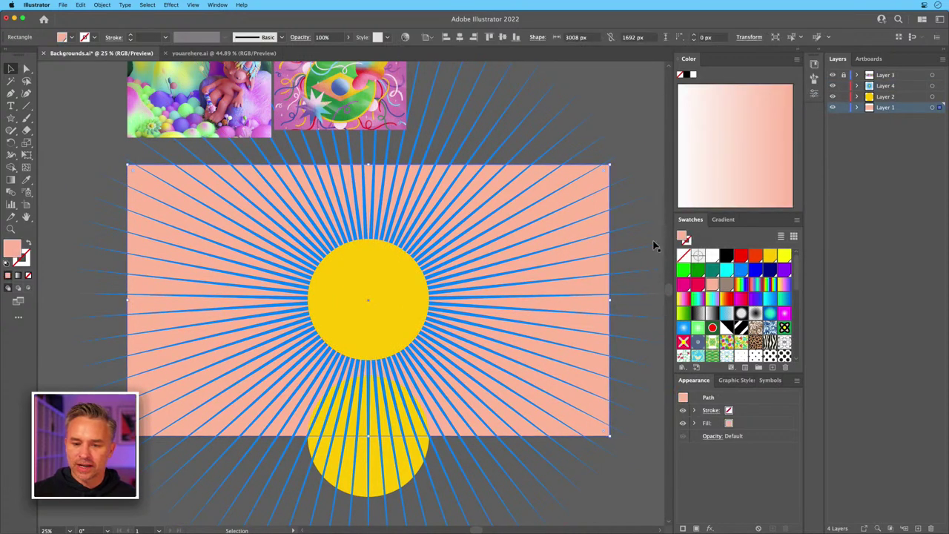
pyautogui.click(739, 270)
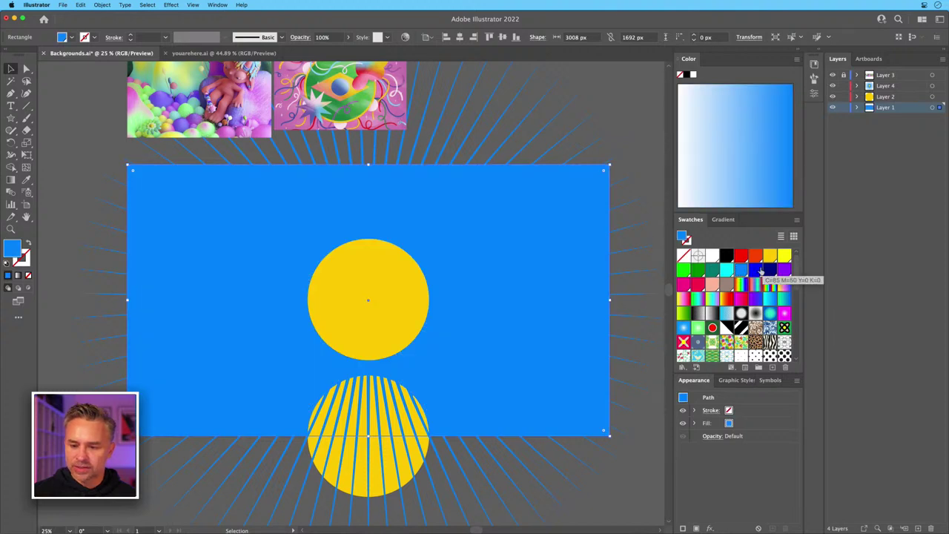
pyautogui.click(769, 271)
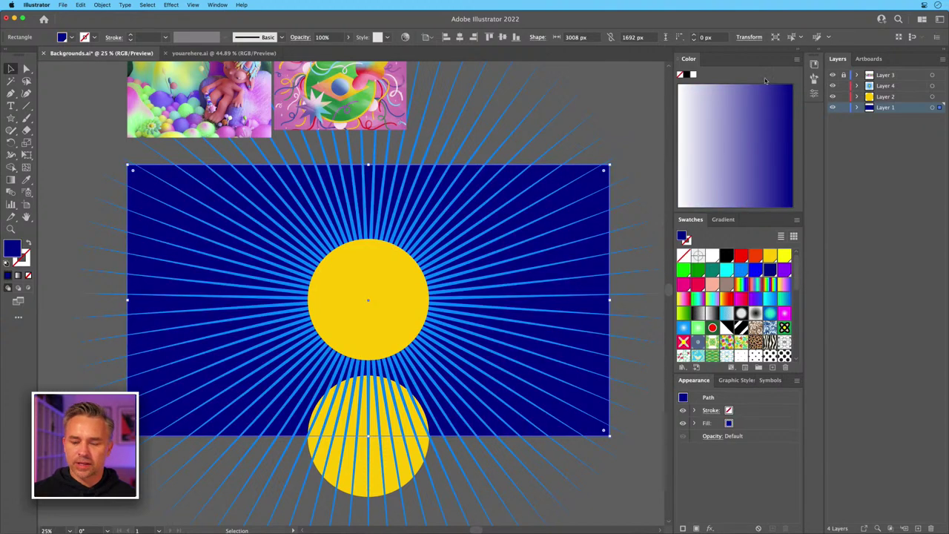
pyautogui.click(842, 107)
# Make Layer 4 active and hide Layer 2 with the original yellow circle.
pyautogui.click(880, 86)
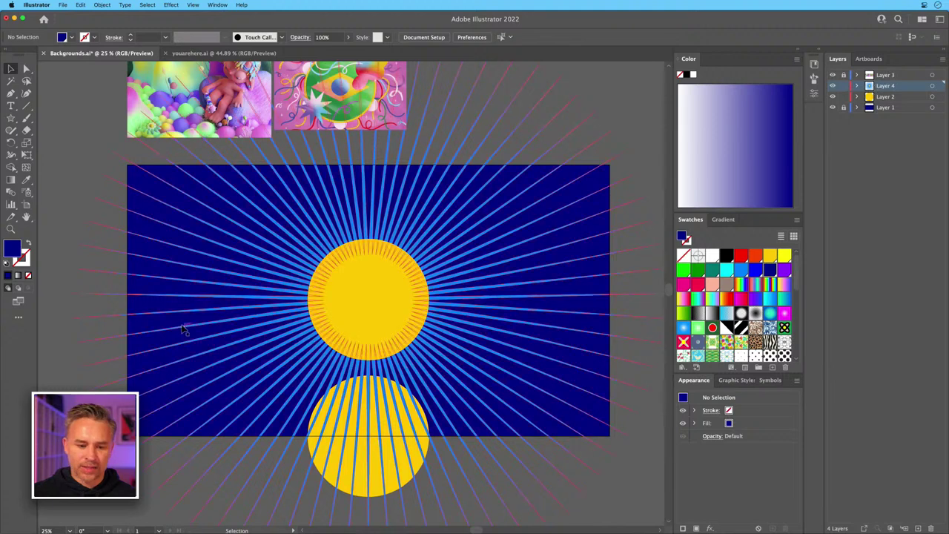
pyautogui.click(304, 252)
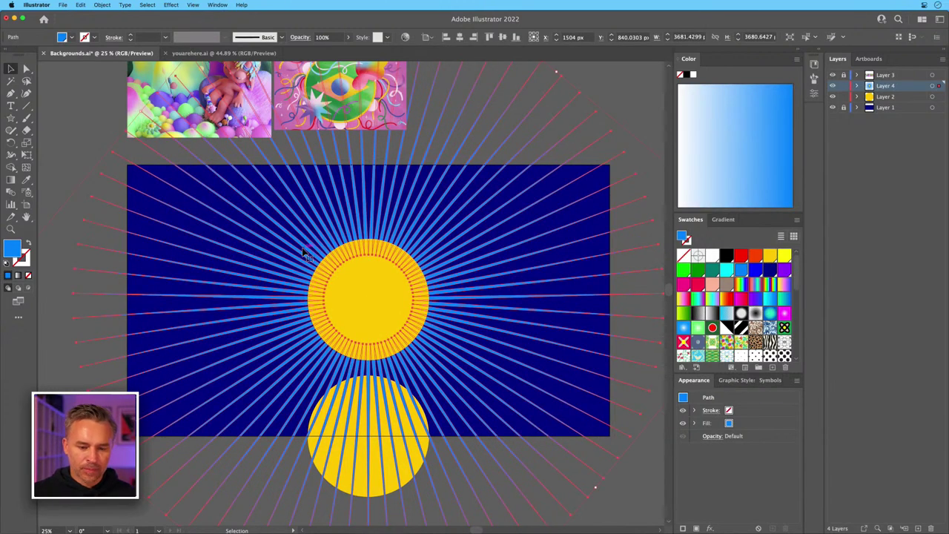
pyautogui.click(832, 97)
pyautogui.click(628, 497)
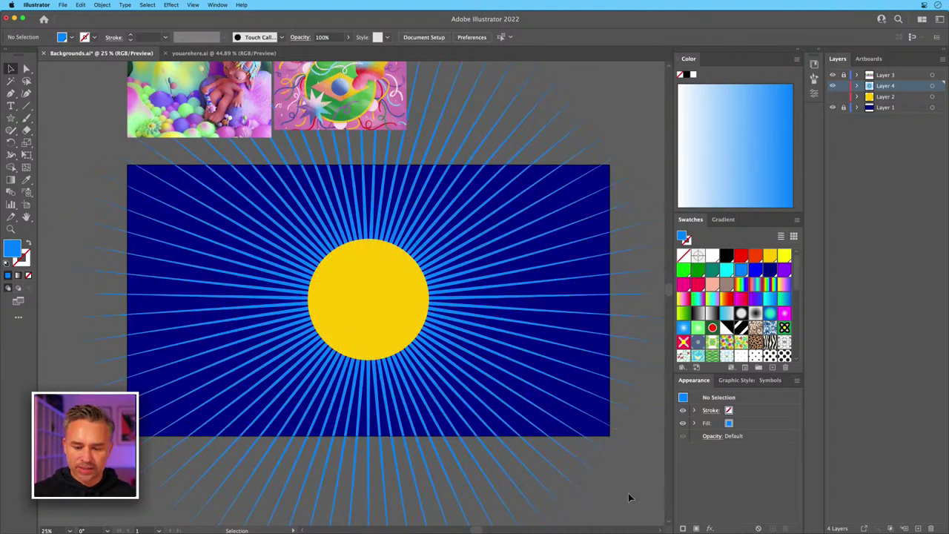
# Subtract the yellow circle from the starburst with the Minus Front Pathfinder operation.
pyautogui.click(575, 461)
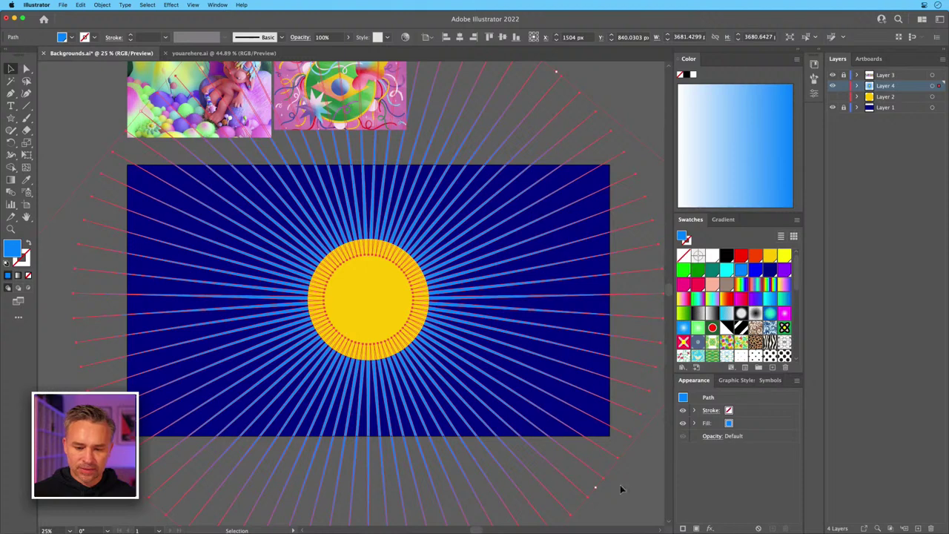
pyautogui.keyDown('shift'); pyautogui.click(318, 269); pyautogui.keyUp('shift')
pyautogui.rightClick(350, 272)
pyautogui.click(333, 256)
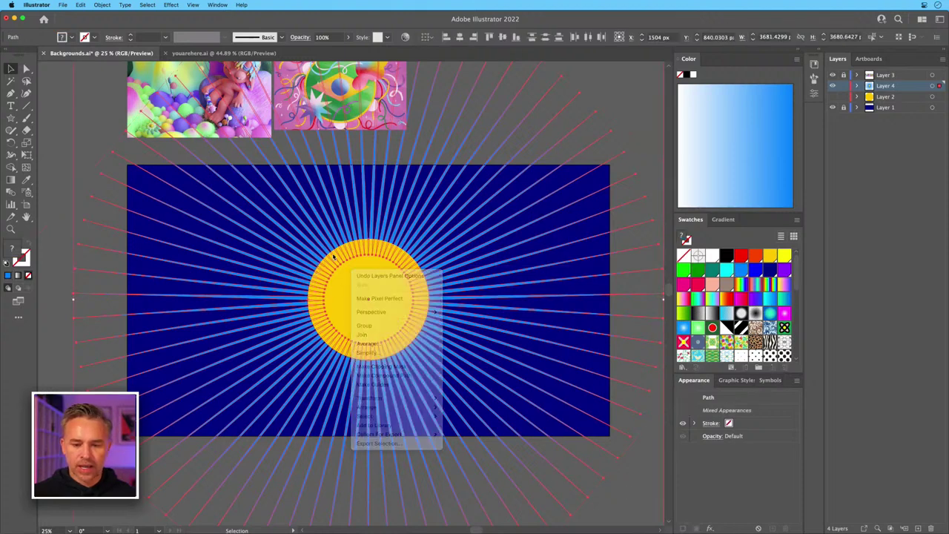
pyautogui.click(795, 51)
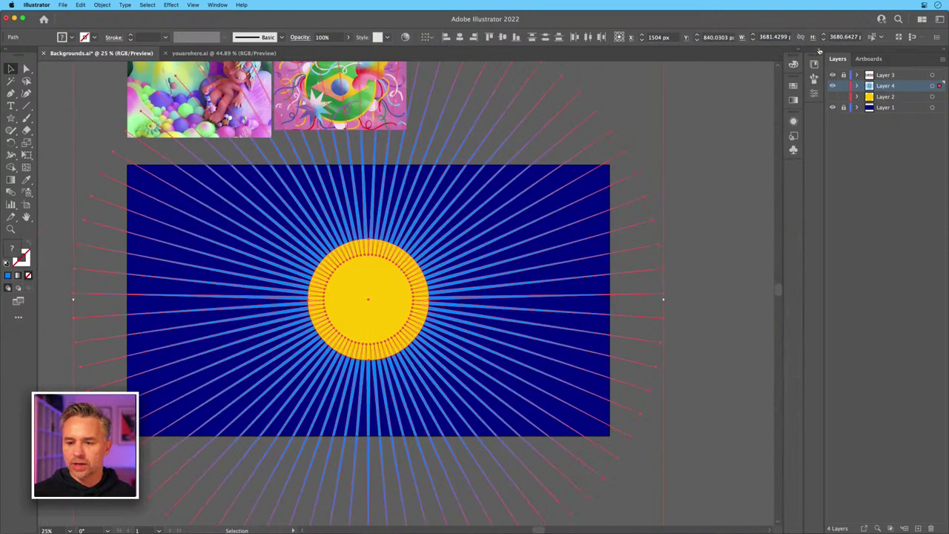
pyautogui.click(818, 52)
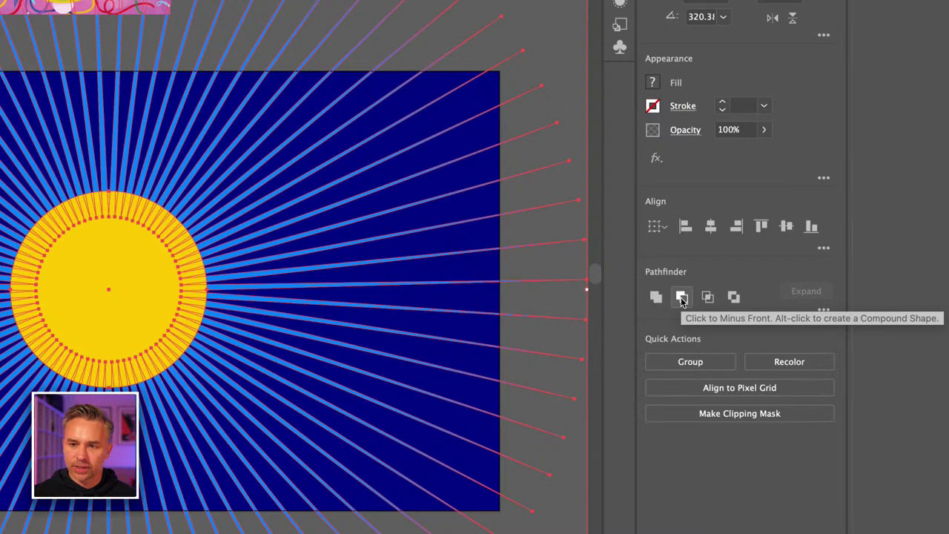
pyautogui.click(682, 298)
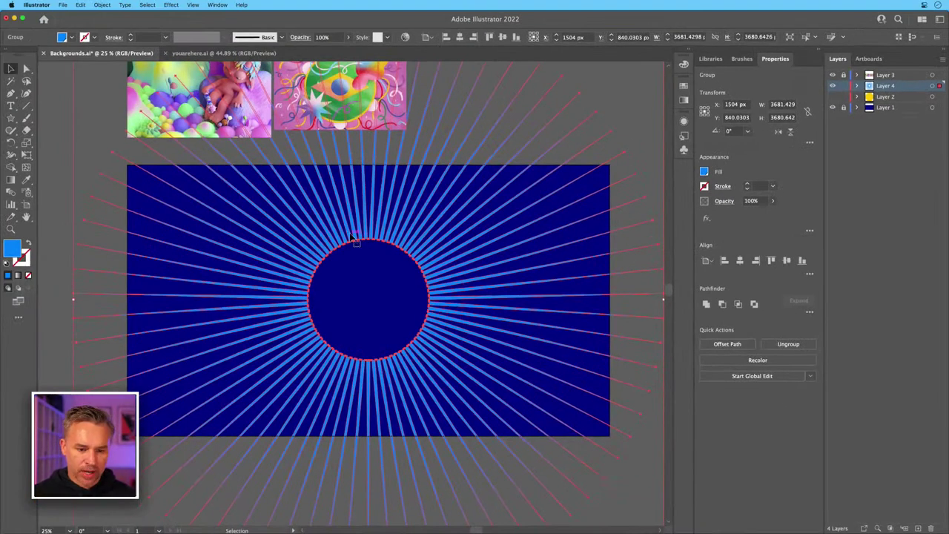
# Ungroup the cut-out starburst into separate rays and deselect them.
pyautogui.rightClick(84, 186)
pyautogui.click(370, 309)
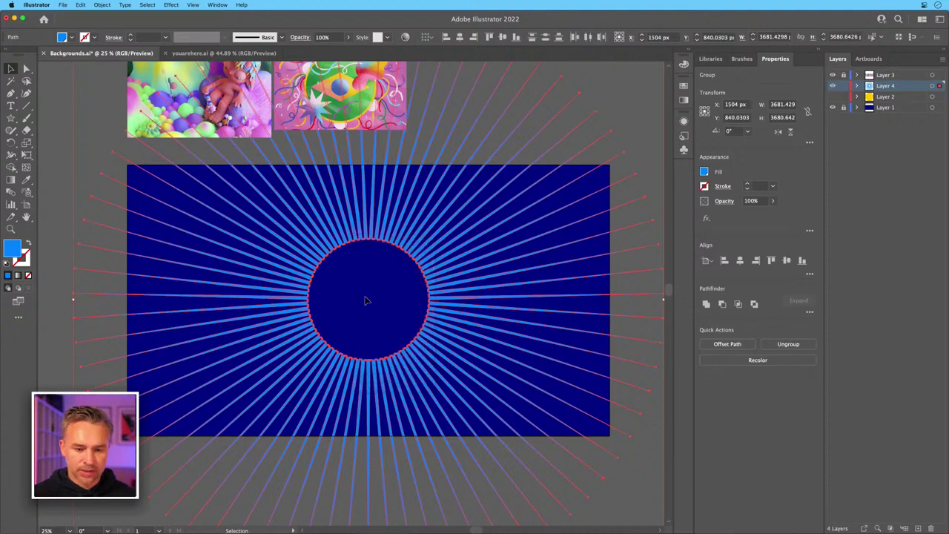
pyautogui.press('super+shift+a')
pyautogui.click(362, 243)
pyautogui.click(363, 289)
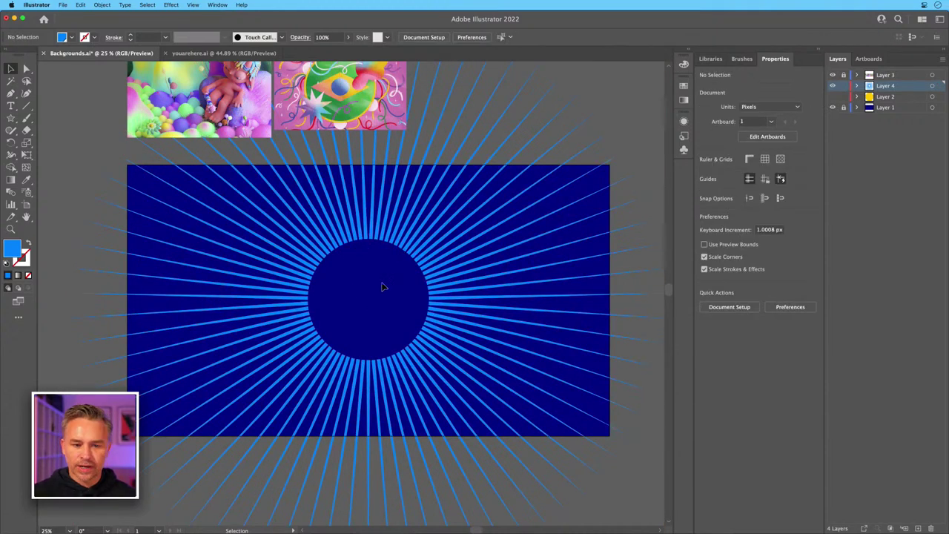
# Hide the reference images on Layer 3 and duplicate Layer 4 with all its rays.
pyautogui.click(831, 75)
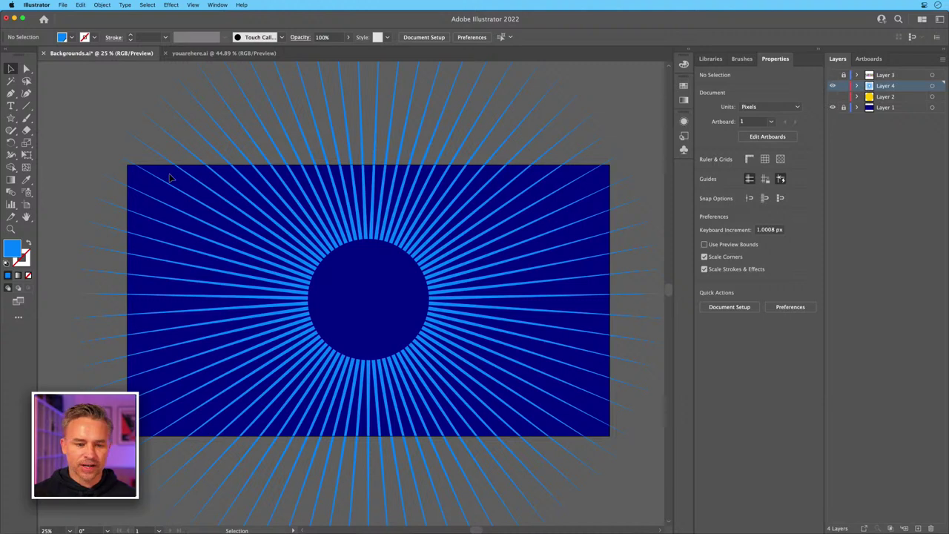
pyautogui.moveTo(126, 170); pyautogui.dragTo(515, 406)
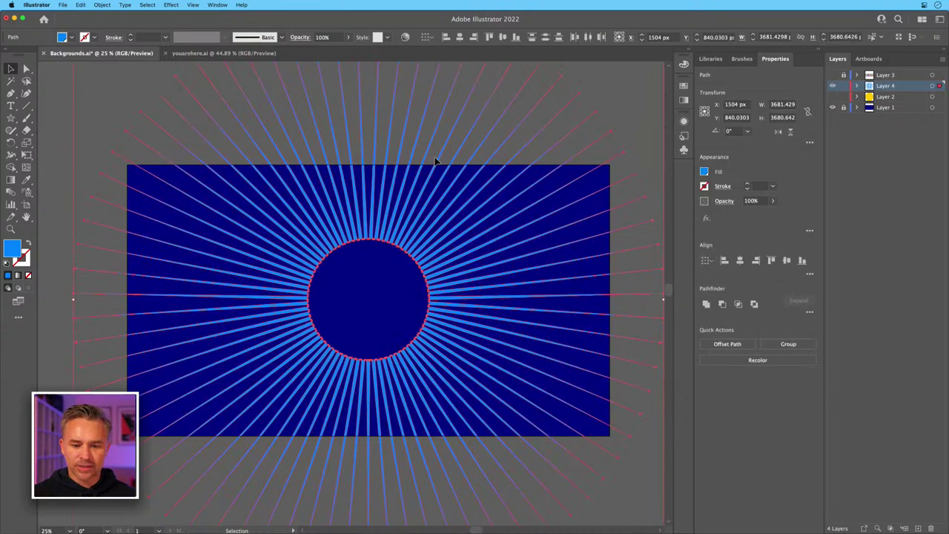
pyautogui.click(911, 92)
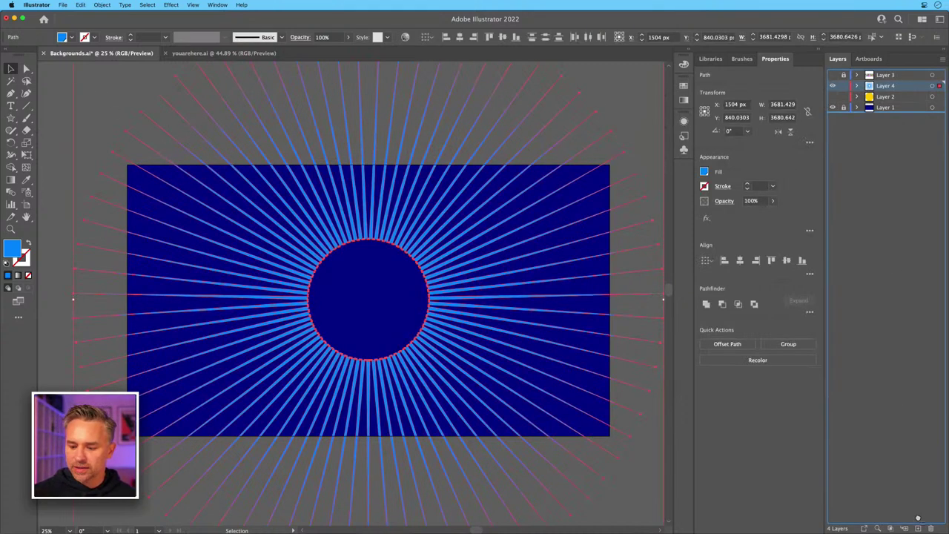
pyautogui.click(945, 65)
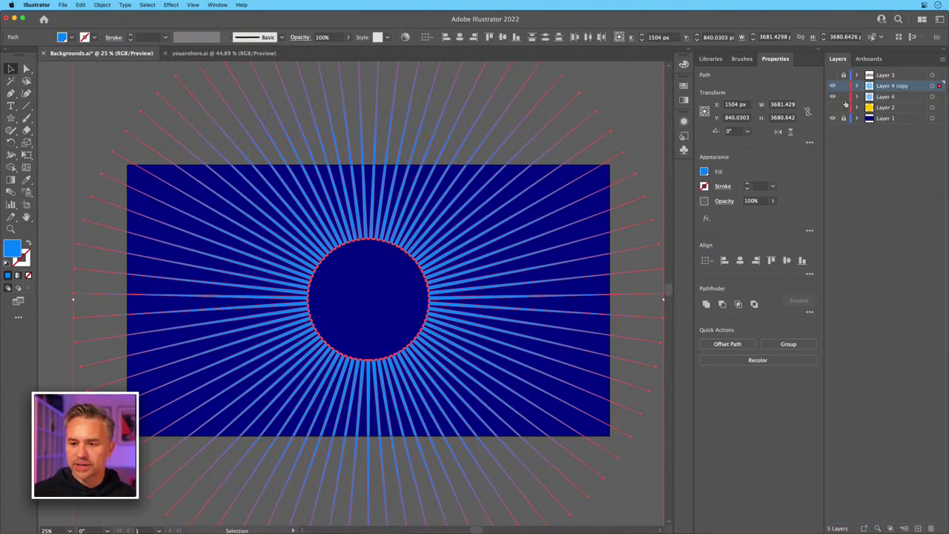
# Rename the original Layer 4 as safety, hide it, and keep the duplicate layer active.
pyautogui.doubleClick(885, 97)
pyautogui.write('sufety')
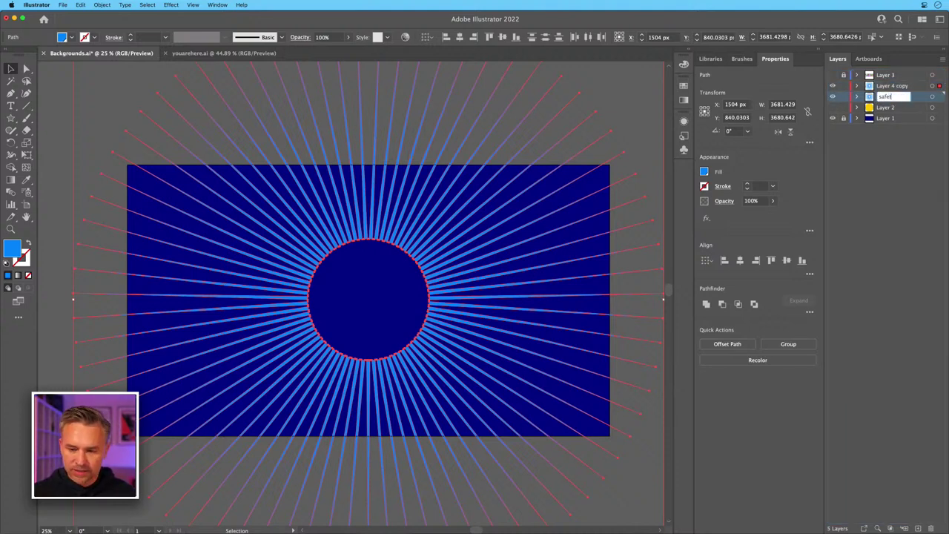
pyautogui.press('Return')
pyautogui.click(888, 86)
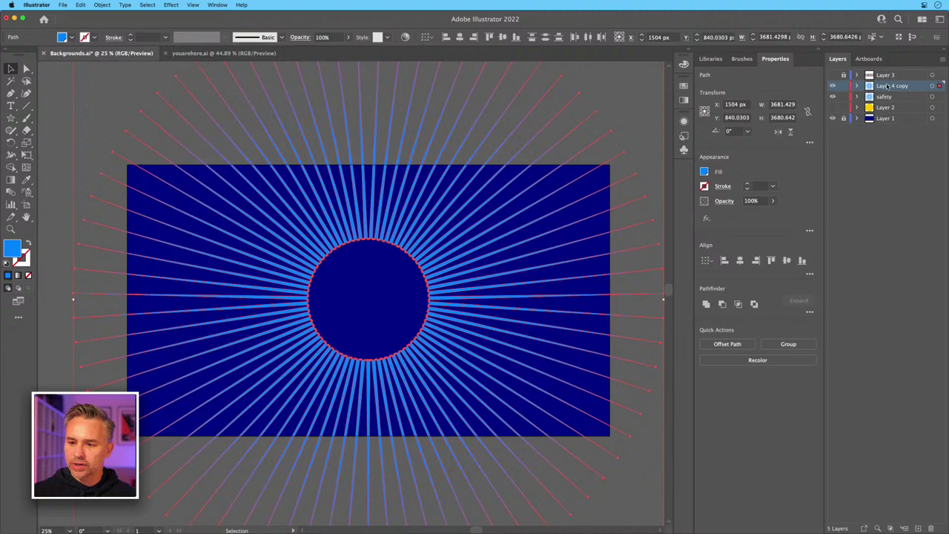
pyautogui.click(832, 97)
pyautogui.click(59, 144)
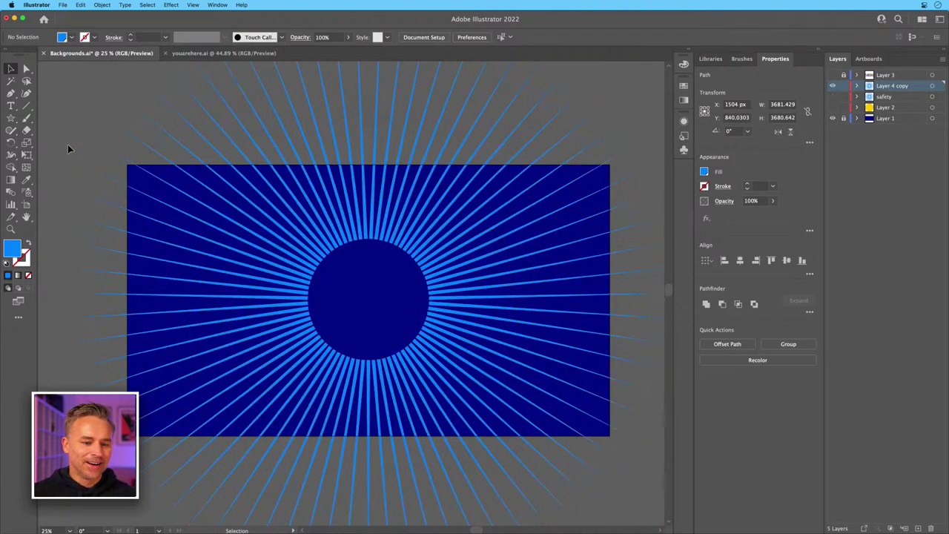
# Check the separate rays on the duplicate layer and preview the artwork in full-screen presentation mode.
pyautogui.click(318, 241)
pyautogui.click(95, 136)
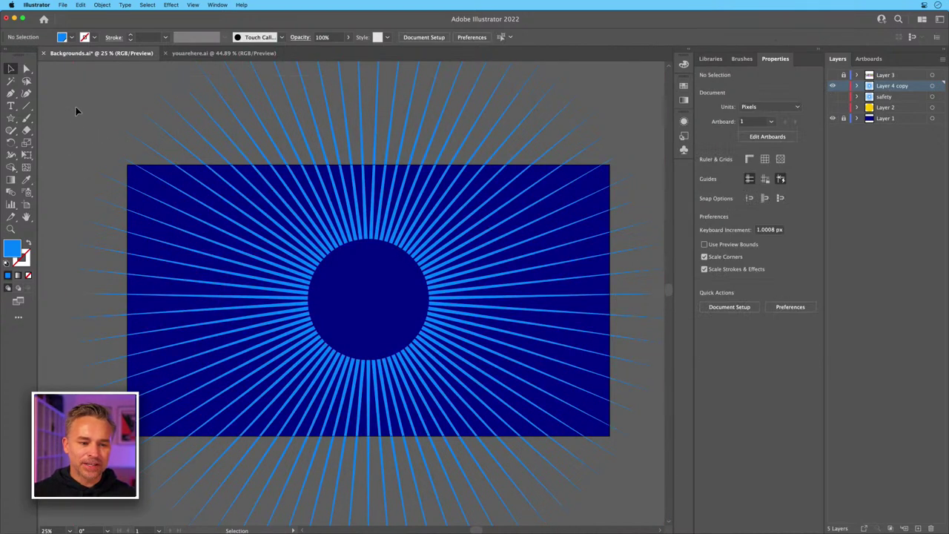
pyautogui.press('super+a')
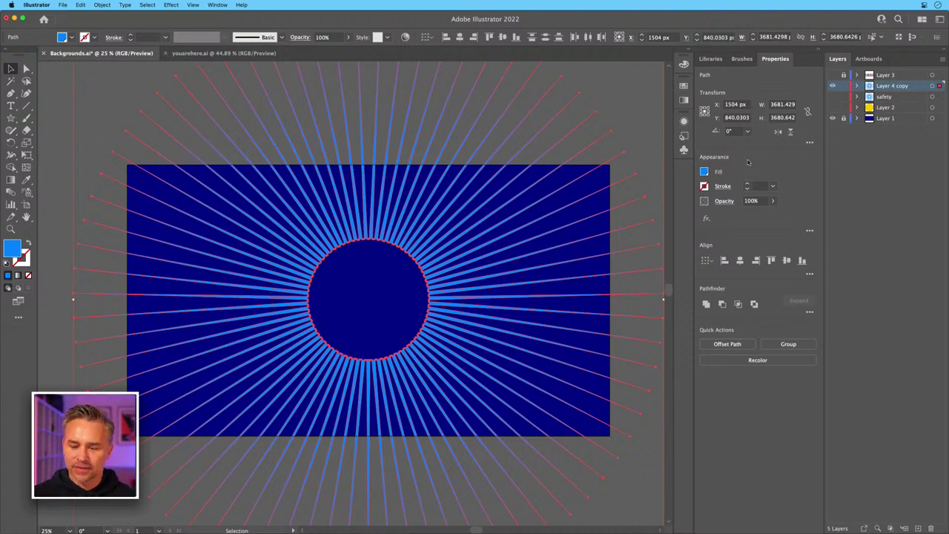
pyautogui.click(57, 135)
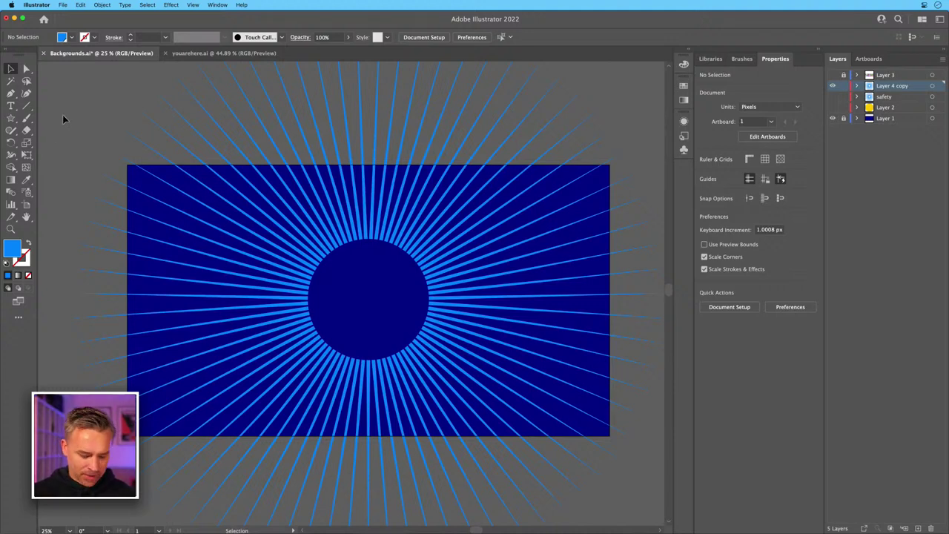
pyautogui.hotkey('shift', 'f')
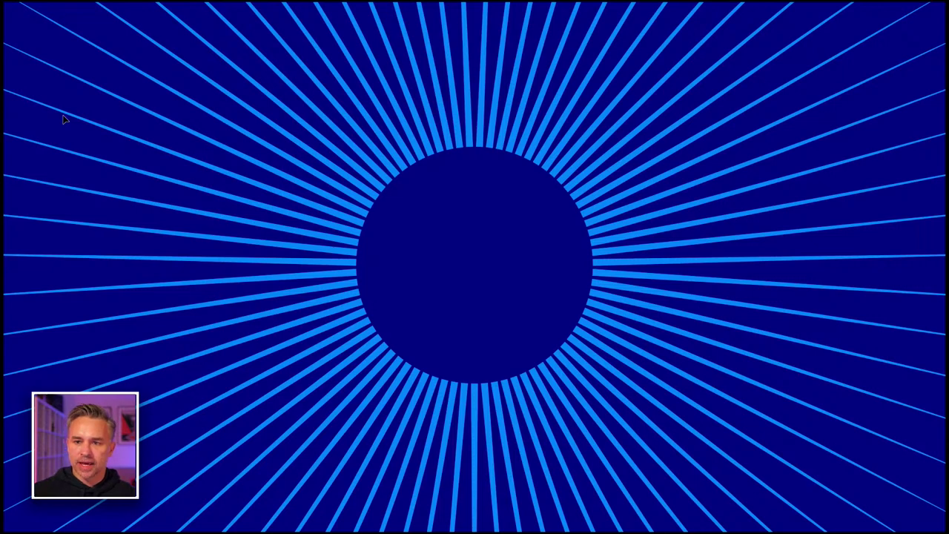
# Leave the full-screen preview, select all the rays and locate the RandomSwatchesFill script without running it.
pyautogui.press('Escape')
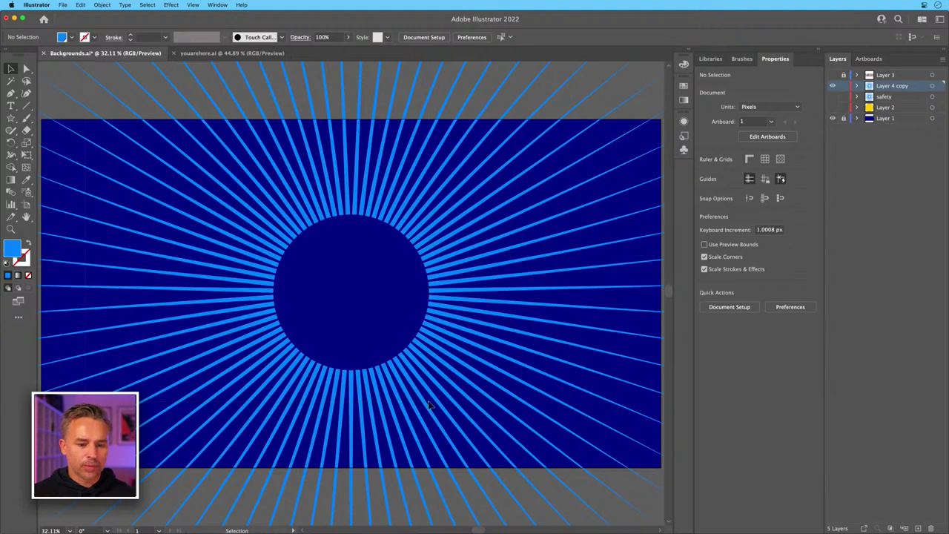
pyautogui.click(535, 456)
pyautogui.click(80, 6)
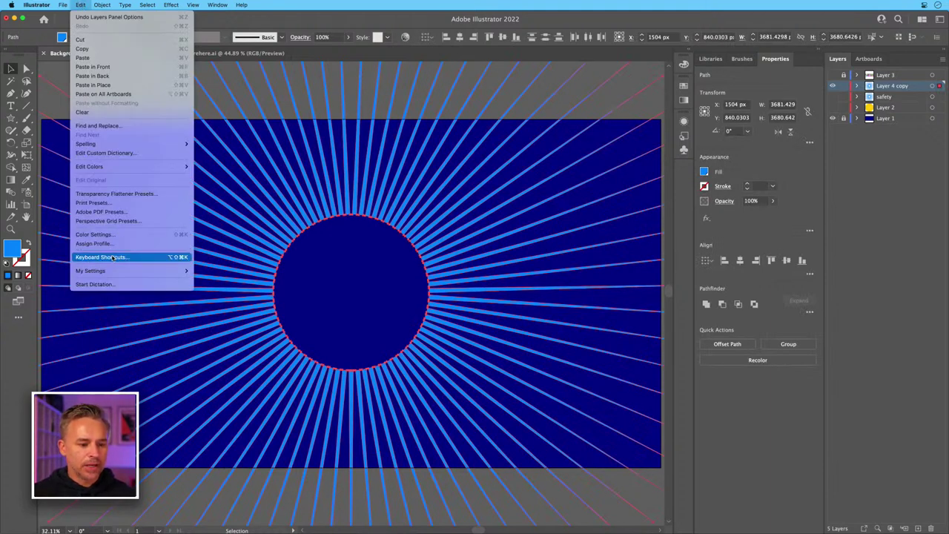
pyautogui.moveTo(63, 5)
pyautogui.moveTo(69, 203)
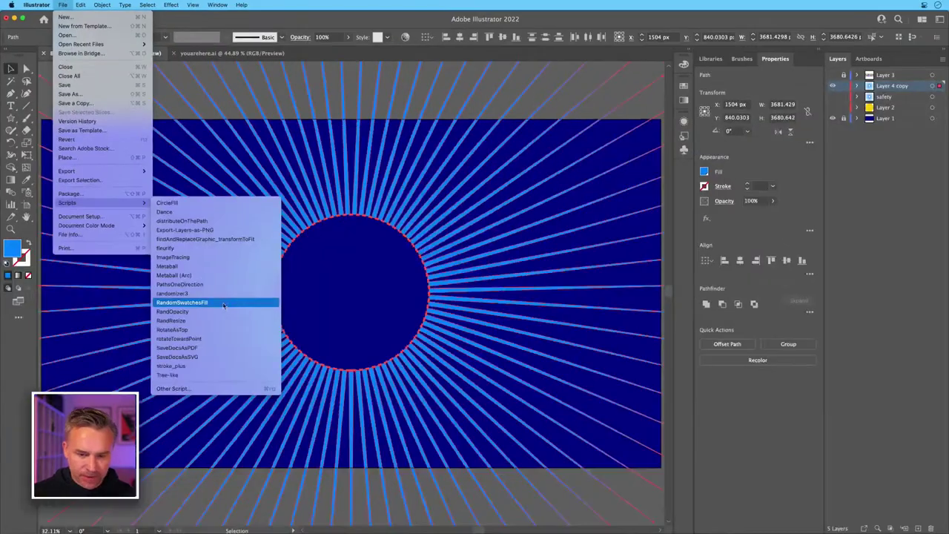
pyautogui.click(394, 257)
pyautogui.click(377, 262)
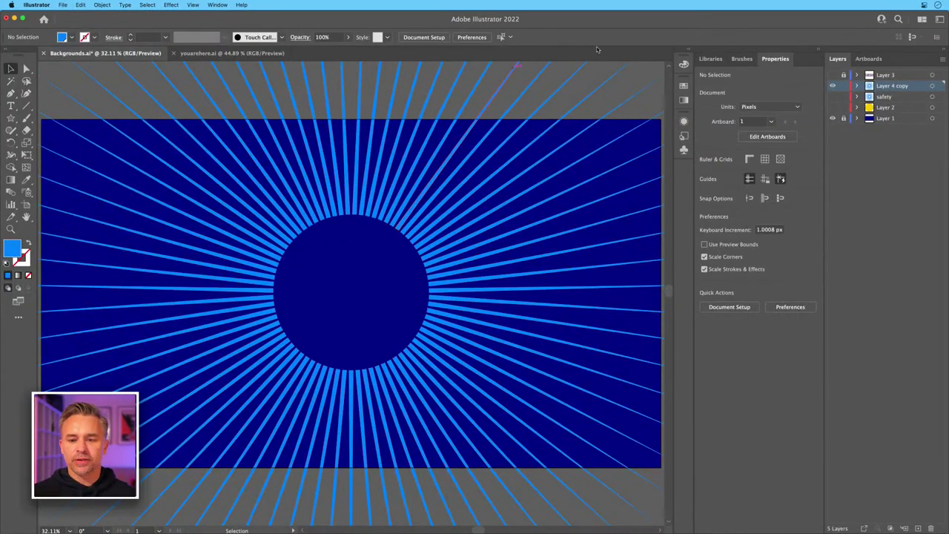
# Expand the collapsed color panels, group Swatches with Color and enlarge it to show every swatch and color group.
pyautogui.click(688, 50)
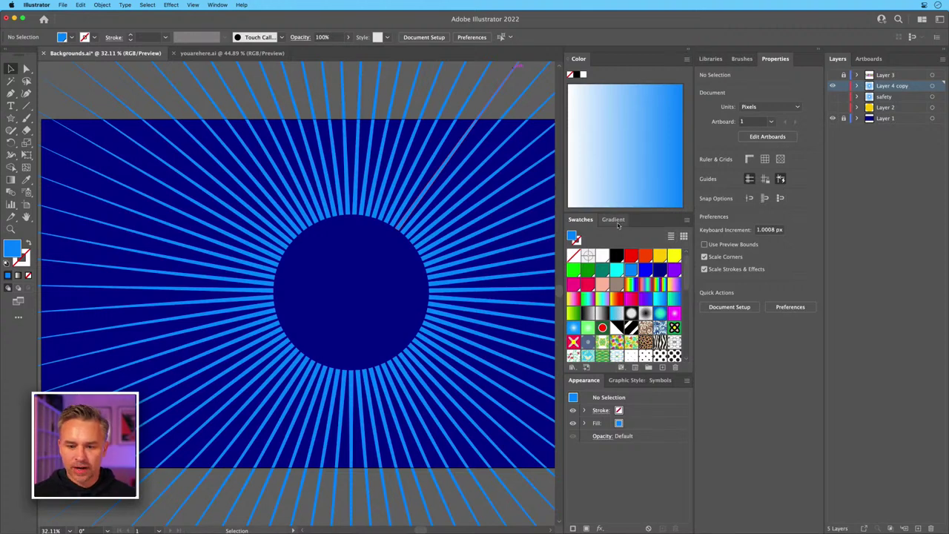
pyautogui.moveTo(641, 217); pyautogui.dragTo(630, 63)
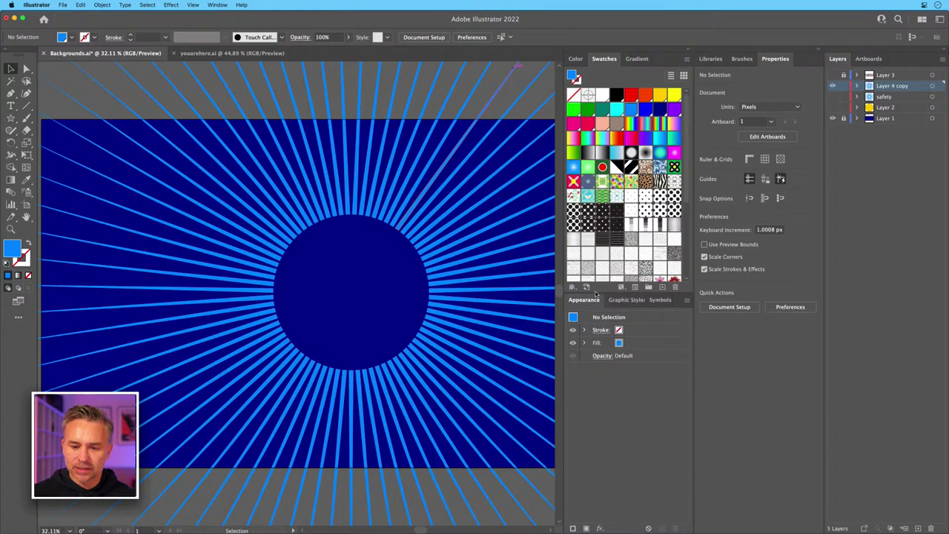
pyautogui.moveTo(683, 292); pyautogui.dragTo(673, 450)
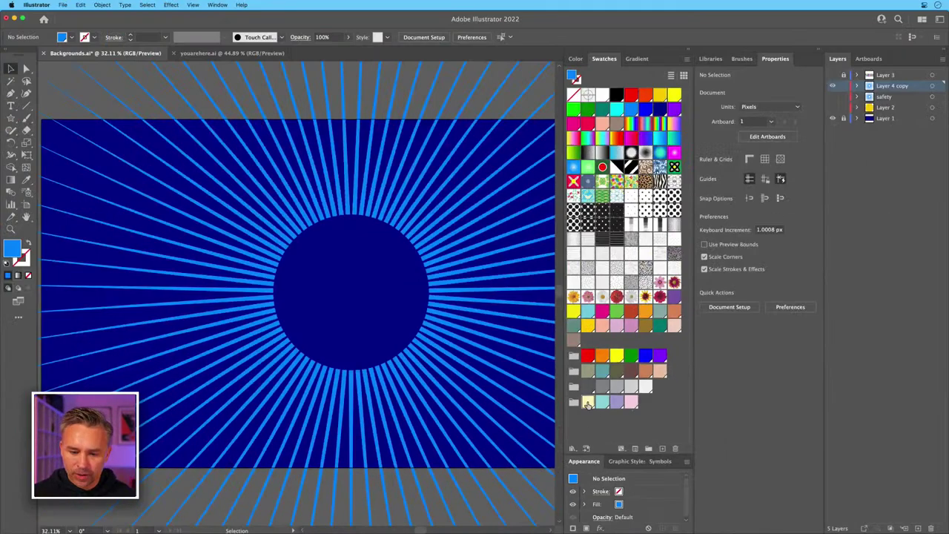
# Select the four pastel swatches in the last color group, examine the Soft color-properties swatch library and close it.
pyautogui.click(495, 369)
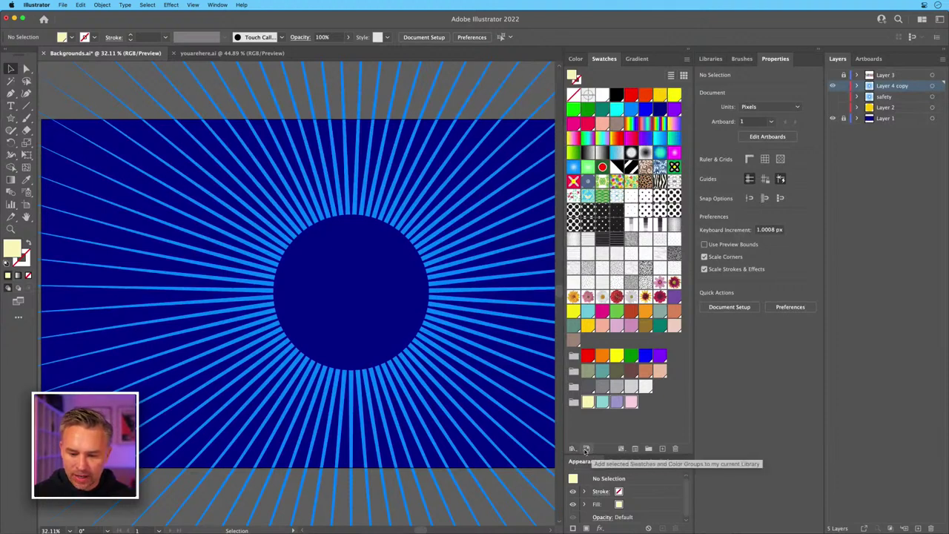
pyautogui.click(572, 448)
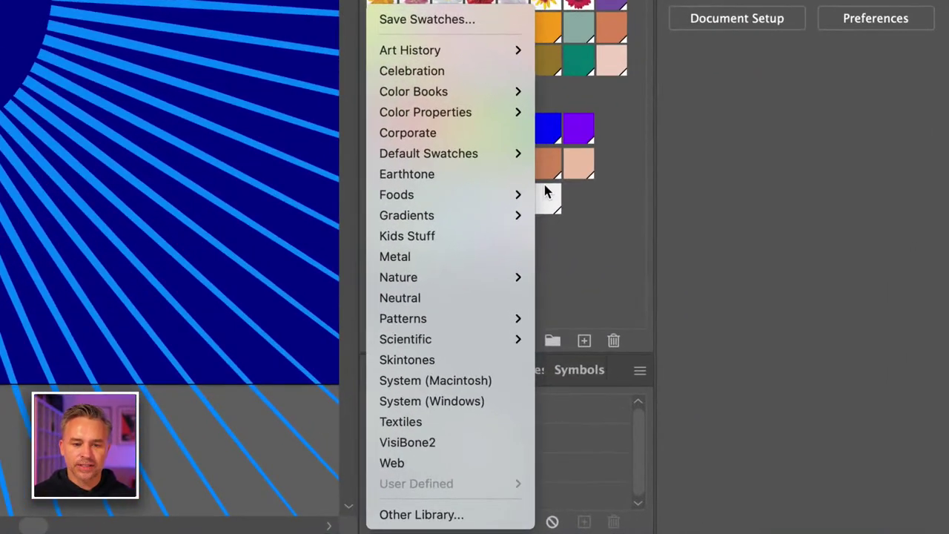
pyautogui.moveTo(459, 58)
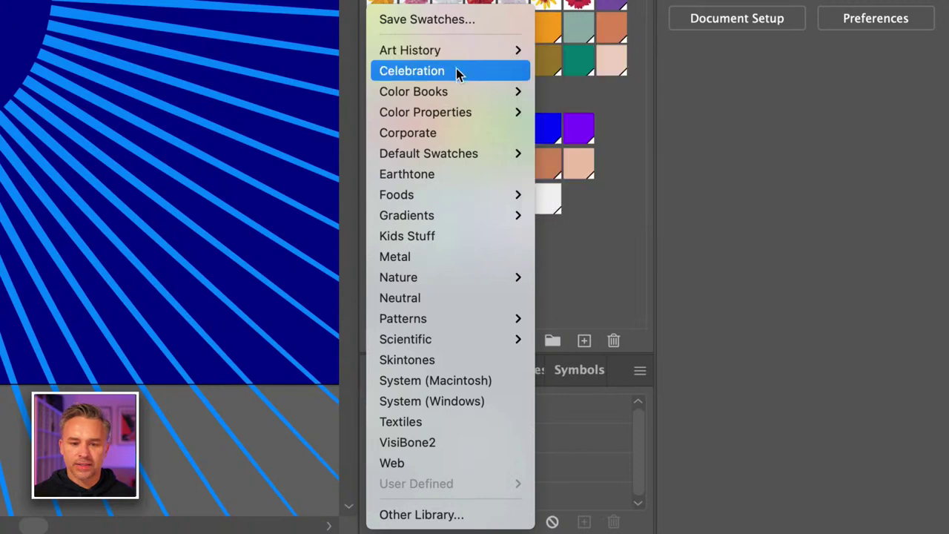
pyautogui.moveTo(458, 93)
pyautogui.moveTo(453, 118)
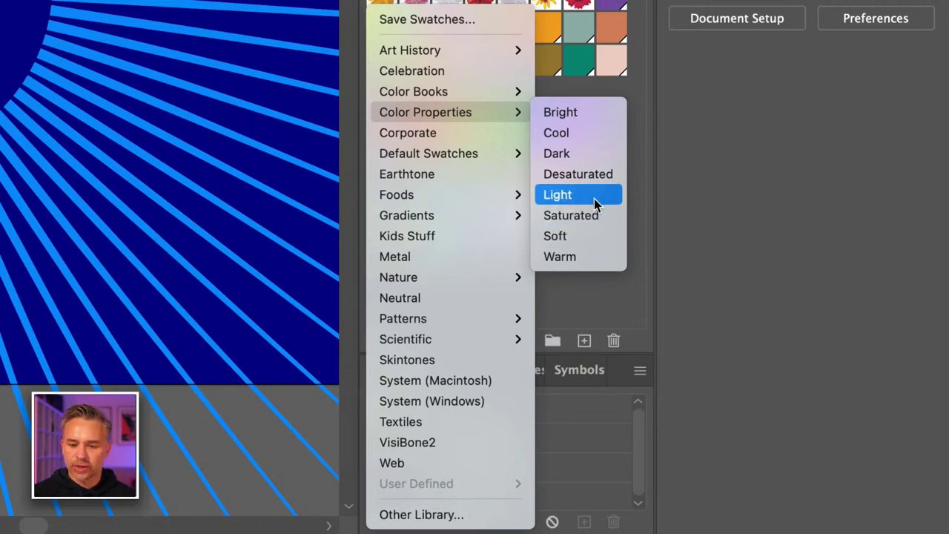
pyautogui.click(592, 242)
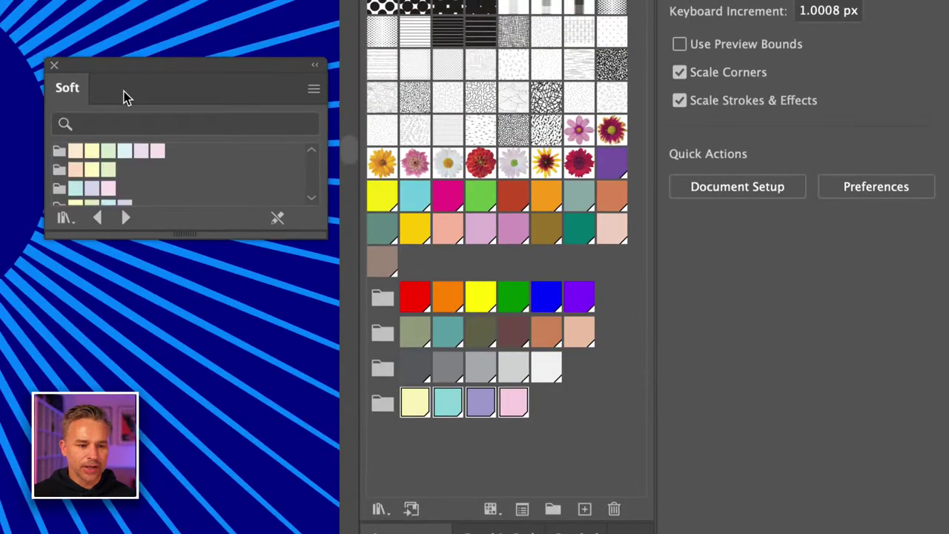
pyautogui.moveTo(123, 93); pyautogui.dragTo(310, 152)
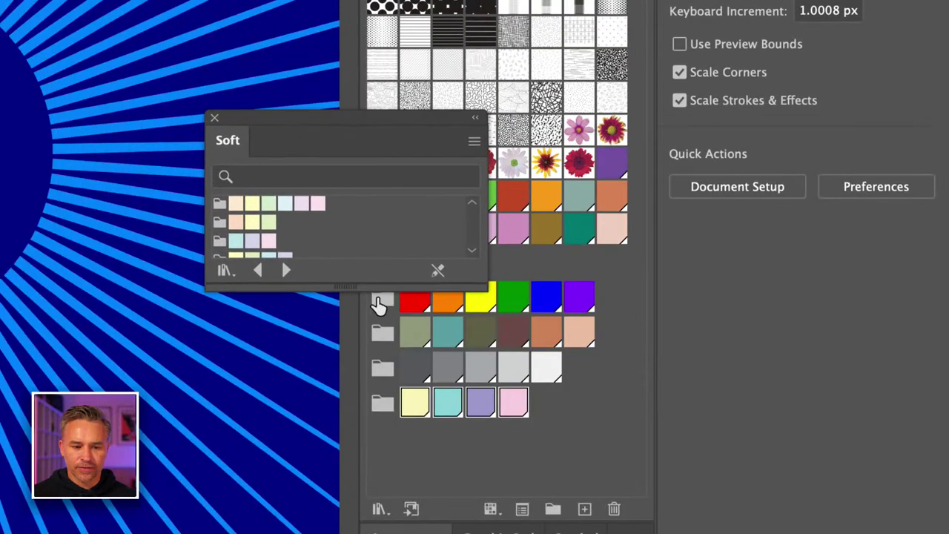
pyautogui.moveTo(353, 295); pyautogui.dragTo(349, 358)
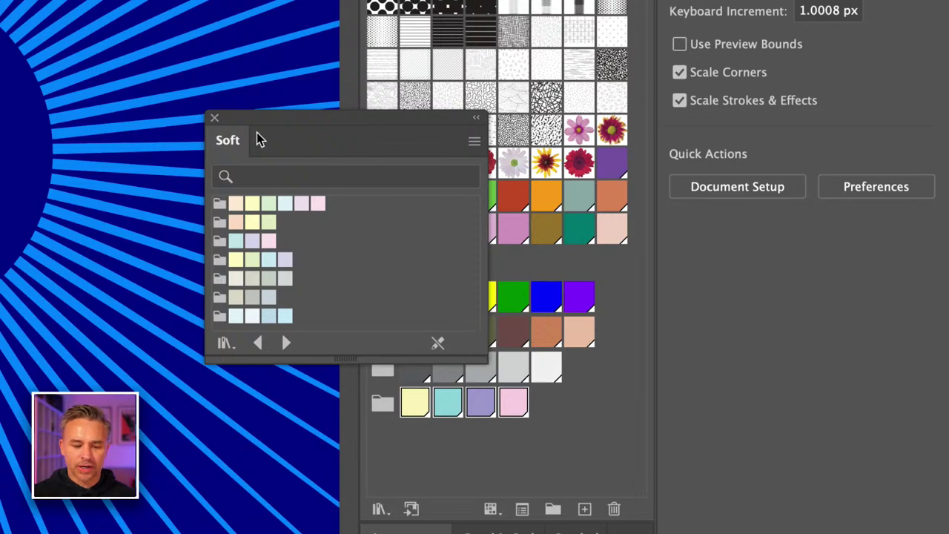
pyautogui.click(215, 118)
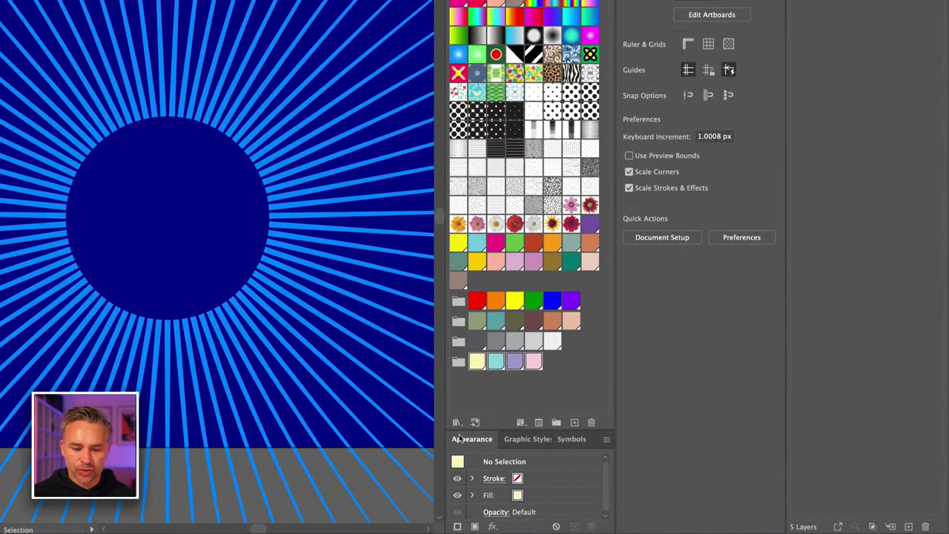
# Open the Light color-properties swatch library, add its Light 5 color group to the document swatches and close the library.
pyautogui.click(378, 508)
pyautogui.moveTo(392, 512)
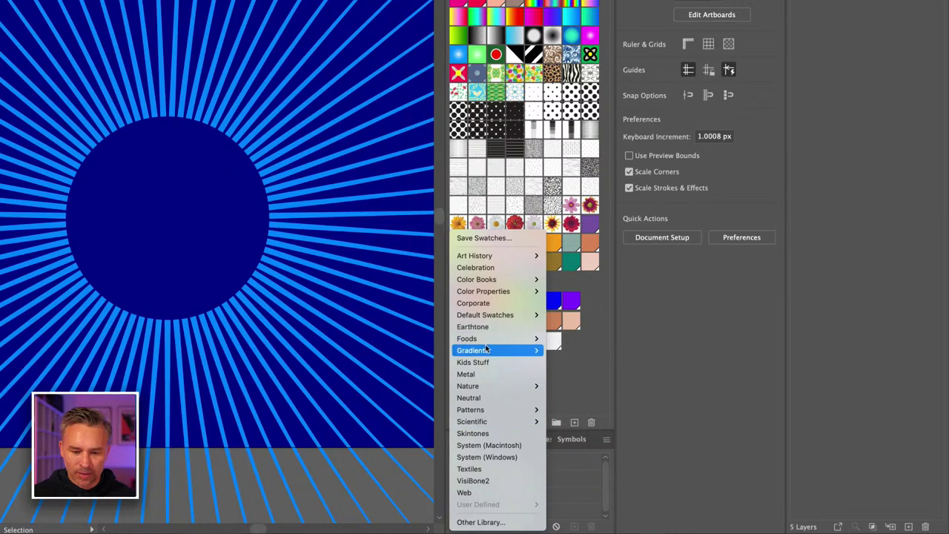
pyautogui.moveTo(489, 320)
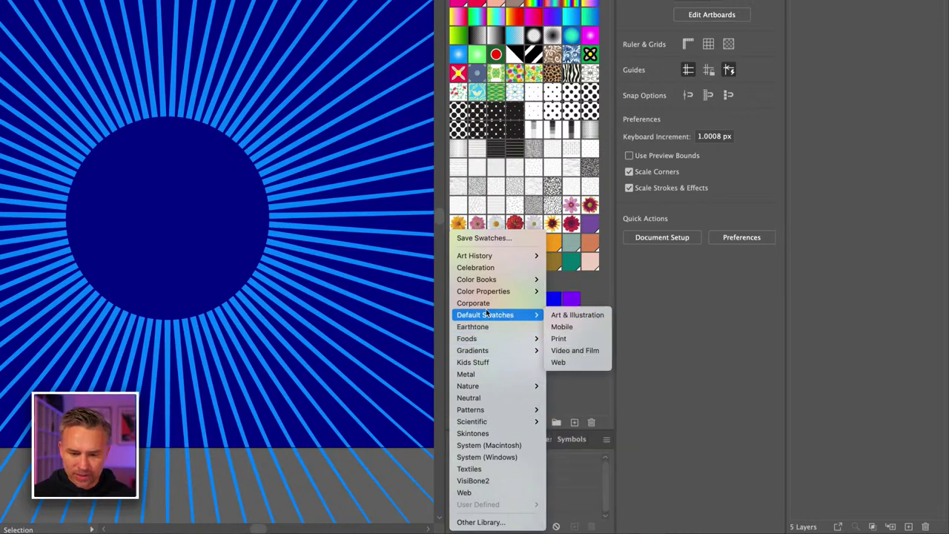
pyautogui.moveTo(487, 290)
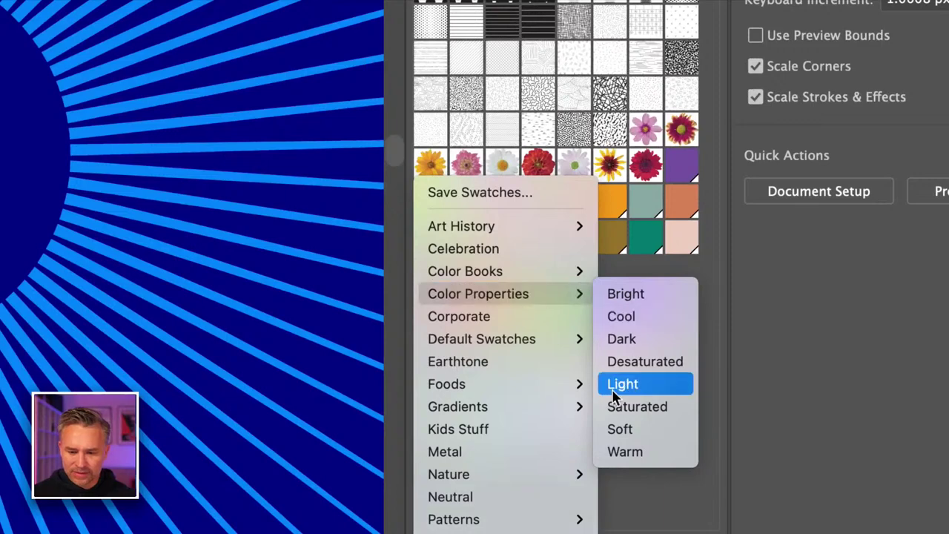
pyautogui.click(615, 394)
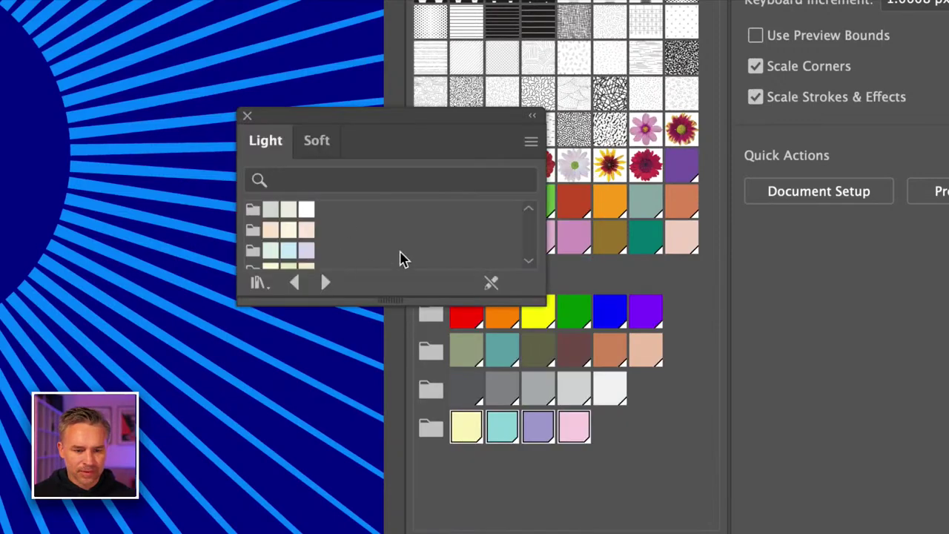
pyautogui.moveTo(418, 298); pyautogui.dragTo(403, 398)
pyautogui.moveTo(254, 299); pyautogui.dragTo(501, 489)
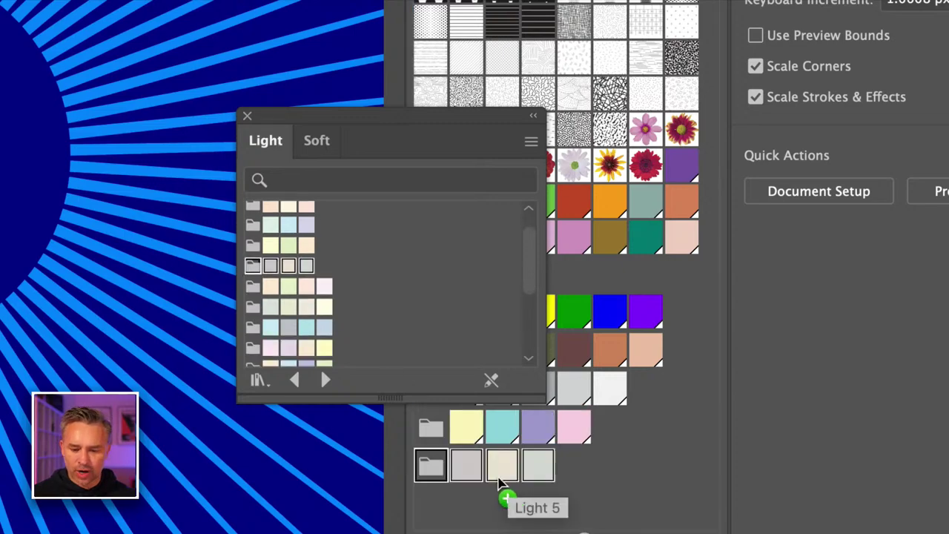
pyautogui.click(247, 117)
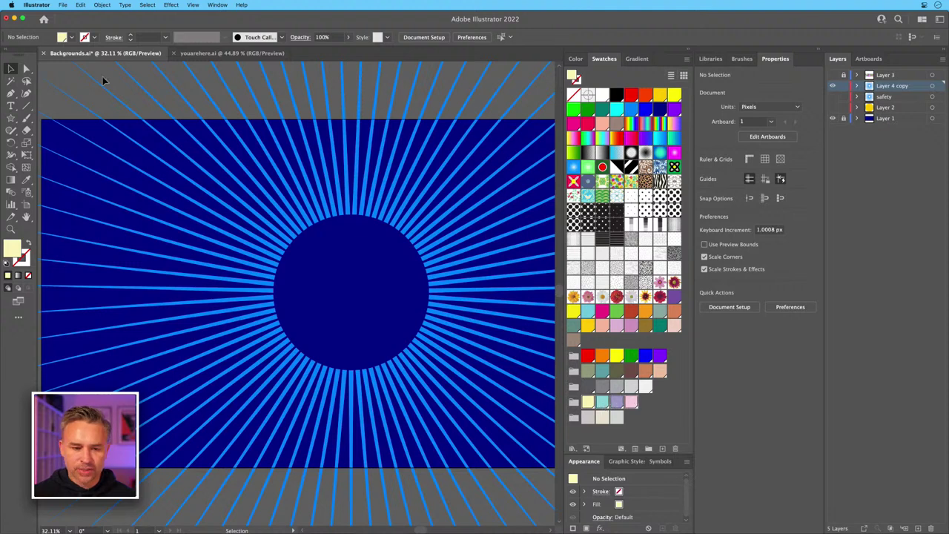
# Try to recolor all the selected rays with the RandomSwatchesFill script, and deselect them.
pyautogui.press('super+a')
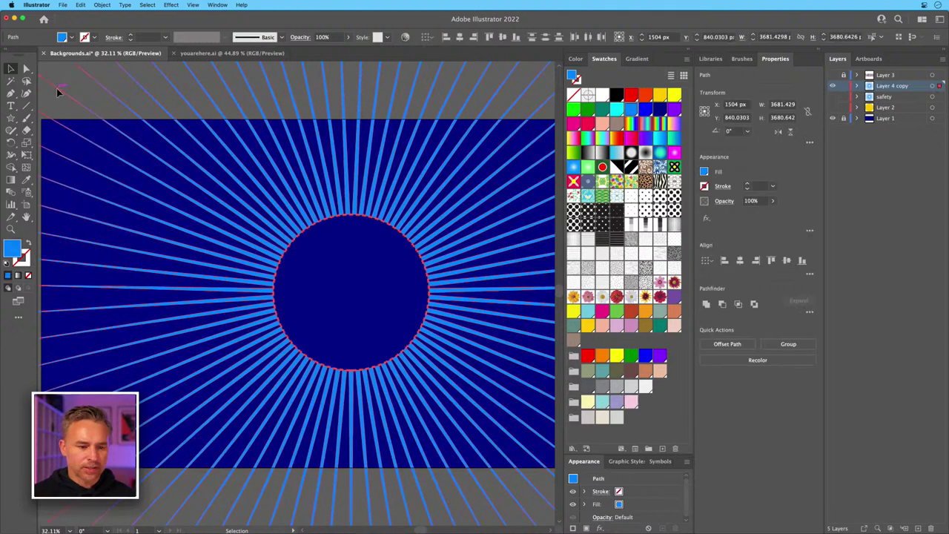
pyautogui.click(80, 6)
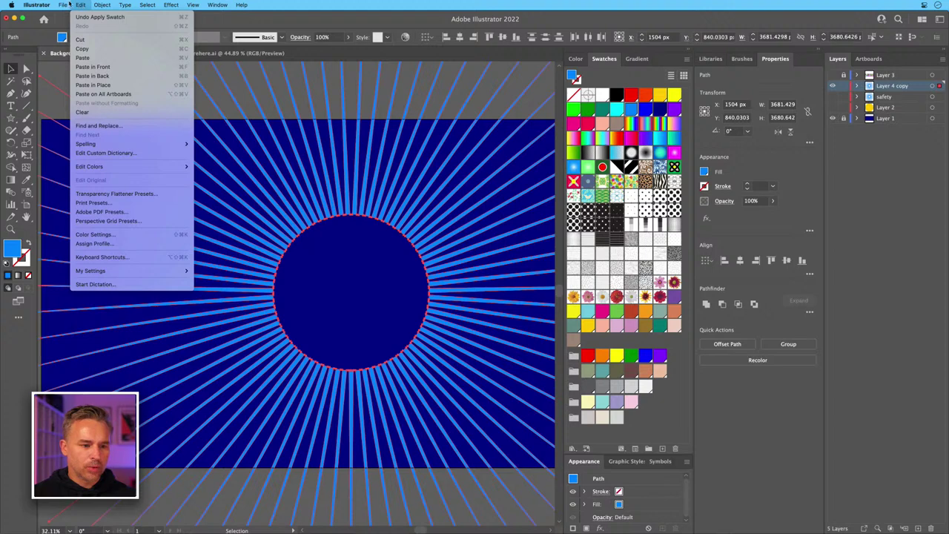
pyautogui.moveTo(64, 4)
pyautogui.moveTo(111, 203)
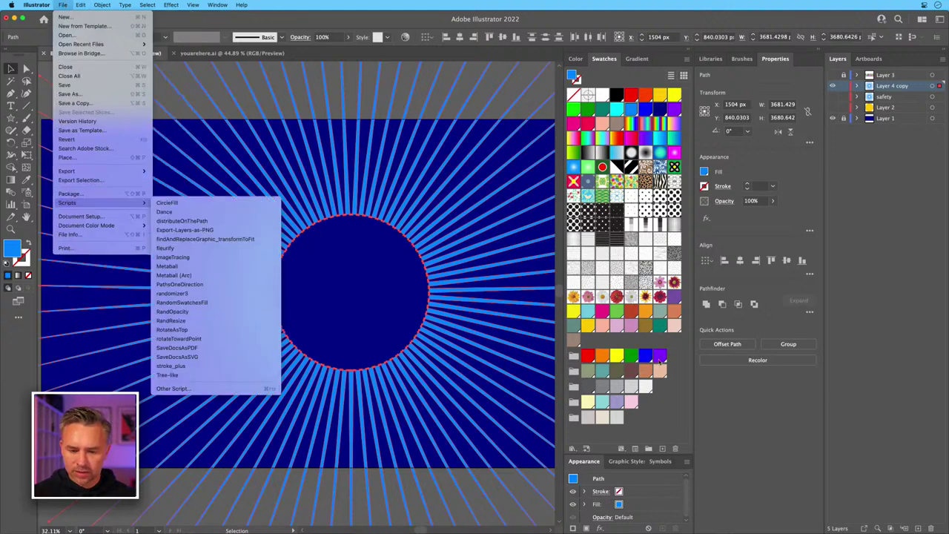
pyautogui.click(178, 304)
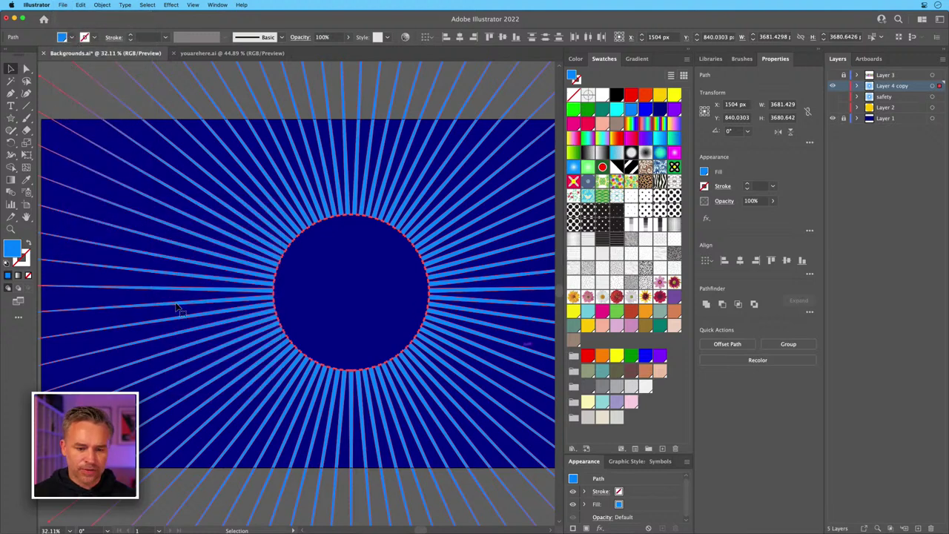
pyautogui.rightClick(413, 222)
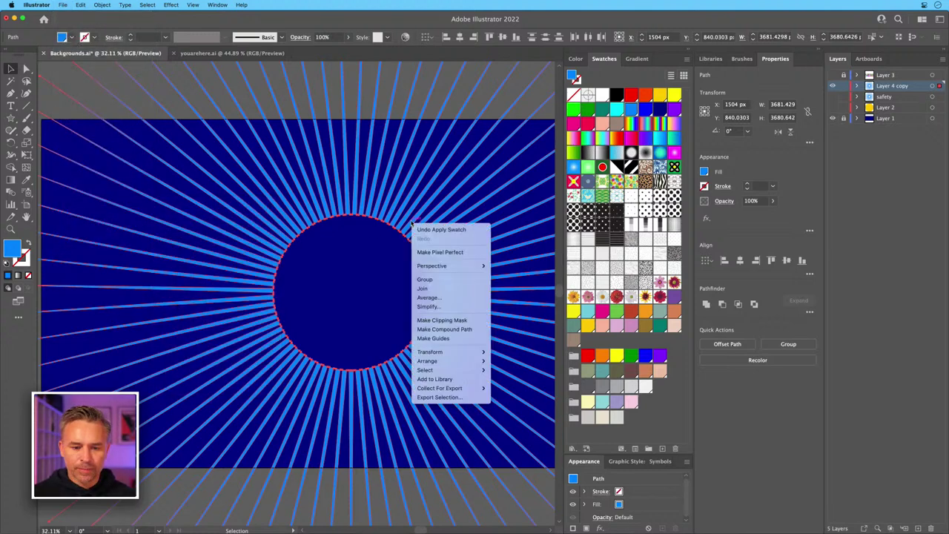
pyautogui.click(353, 303)
pyautogui.click(361, 280)
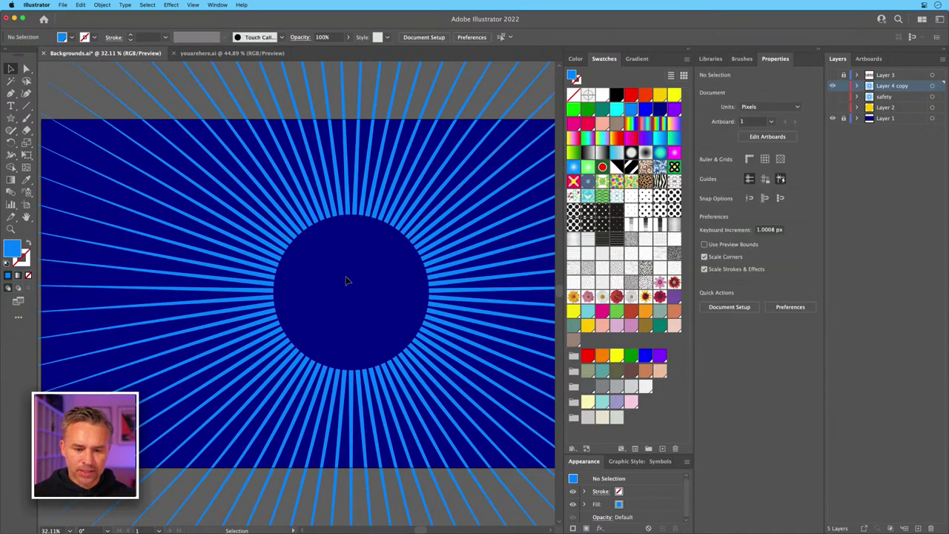
# Lock the safety layer and Layer 2, and fill all the rays on Layer 4 copy with the pale yellow pastel swatch.
pyautogui.click(843, 96)
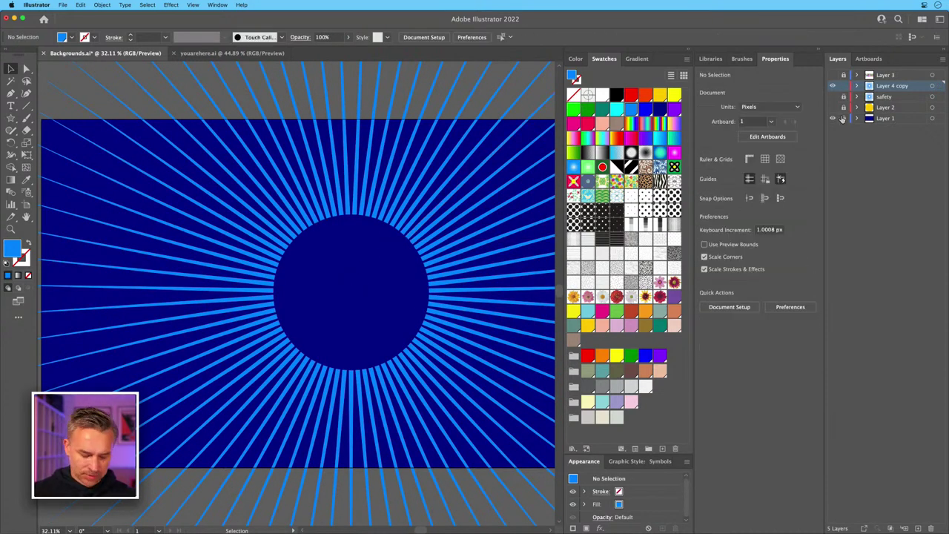
pyautogui.click(549, 214)
pyautogui.click(587, 402)
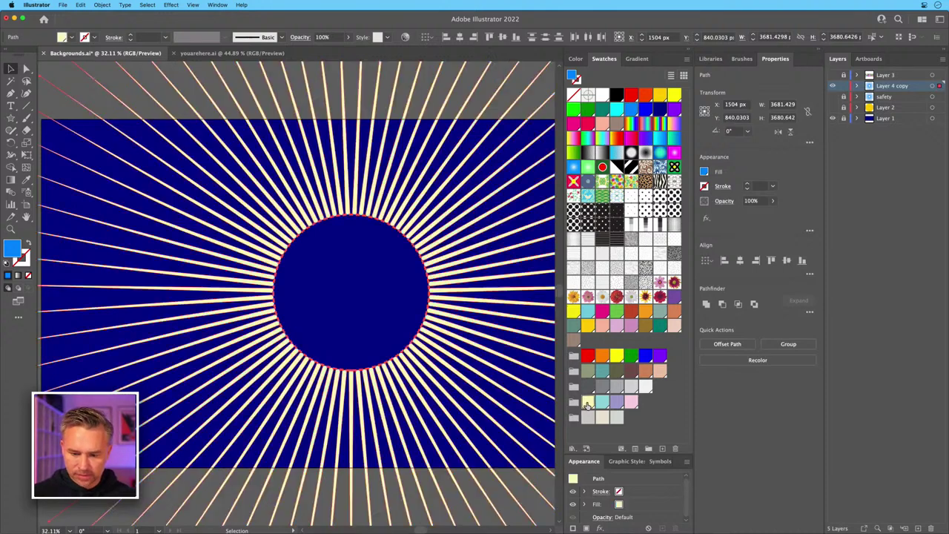
# Randomly recolor the selected rays from the yellow, teal, lavender and pink pastel swatches with the RandomSwatchesFill script, and deselect them.
pyautogui.click(78, 4)
pyautogui.click(89, 4)
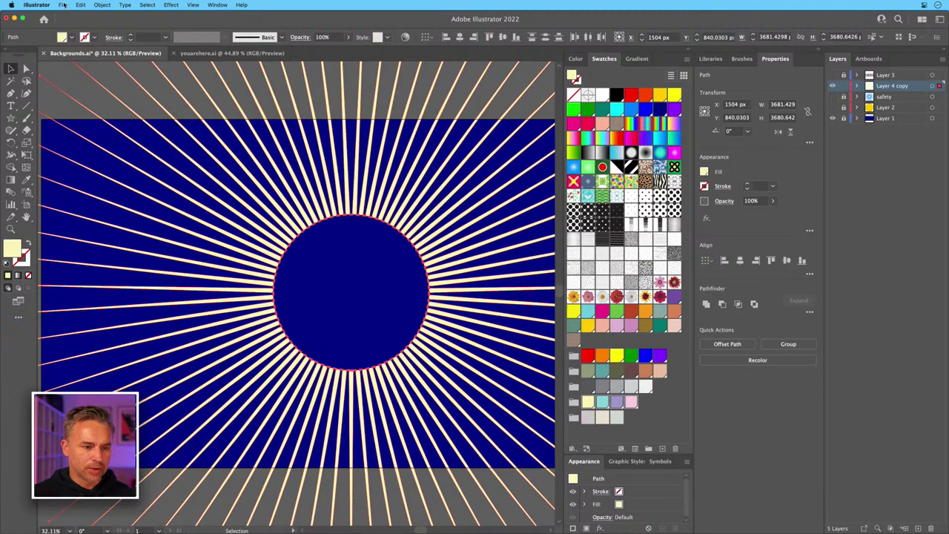
pyautogui.click(64, 4)
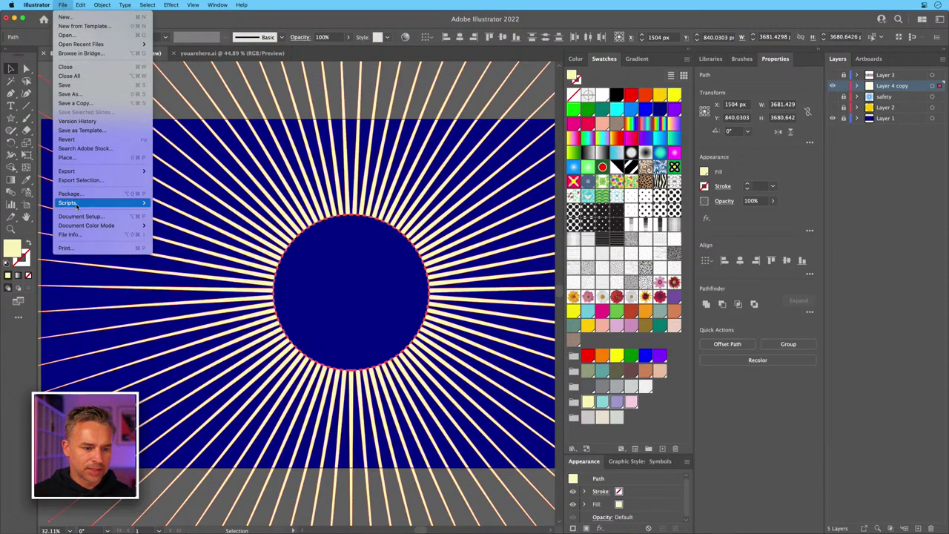
pyautogui.moveTo(77, 206)
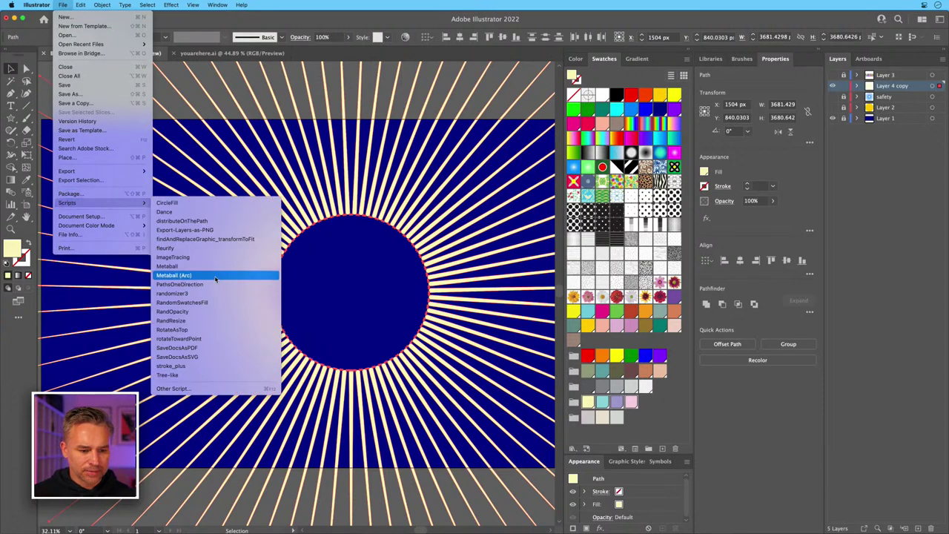
pyautogui.click(222, 303)
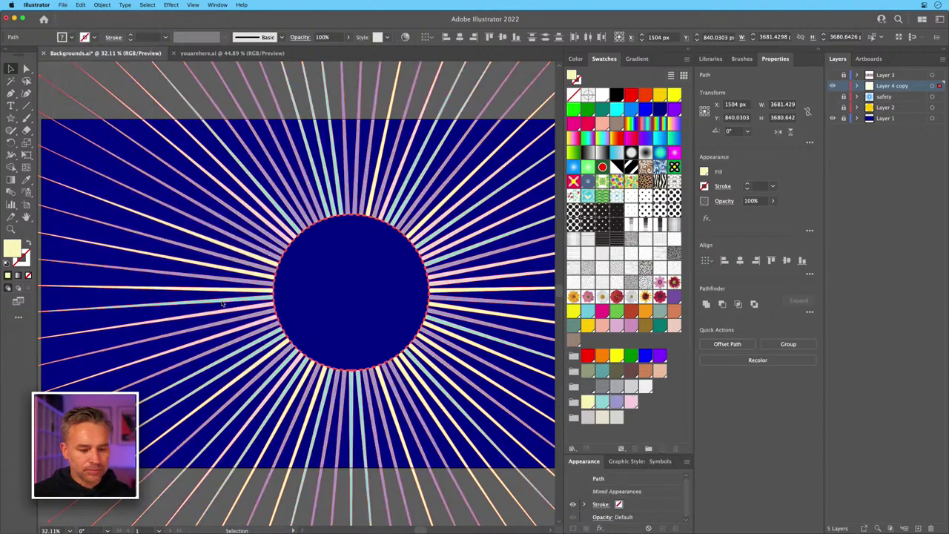
pyautogui.click(342, 286)
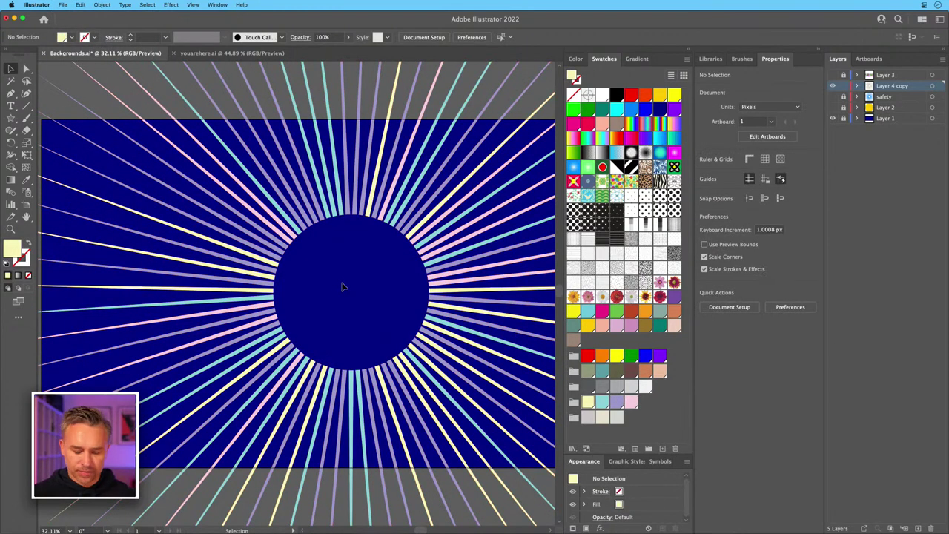
pyautogui.press('super+equal')
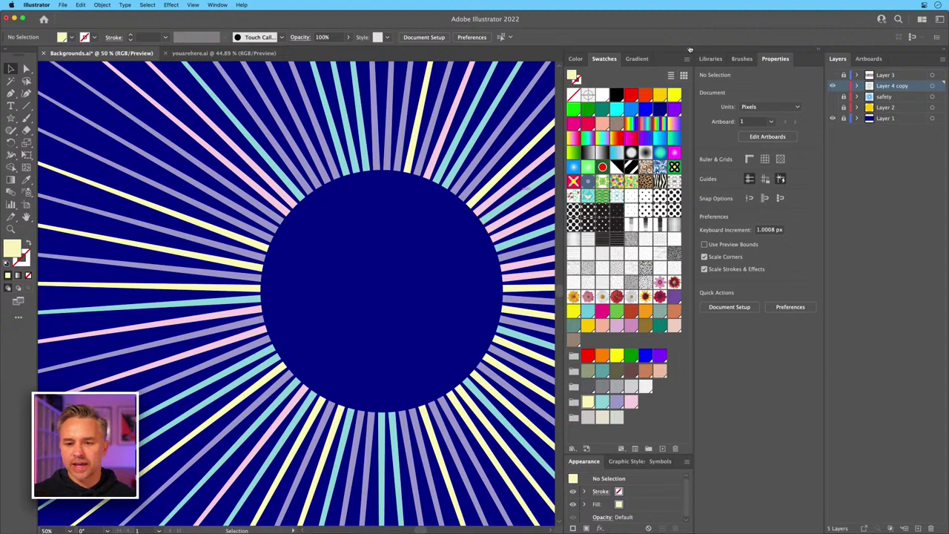
# Unlock Layer 1, lock Layer 4 copy, and fill the navy background rectangle with the muted teal swatch.
pyautogui.click(688, 50)
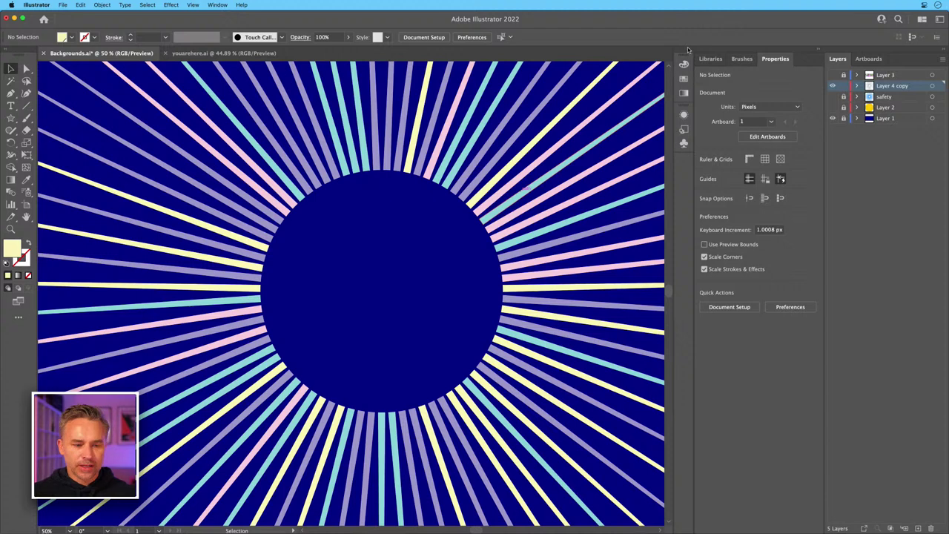
pyautogui.press('super+equal')
pyautogui.press('super+equal')
pyautogui.press('super+minus')
pyautogui.press('super+minus')
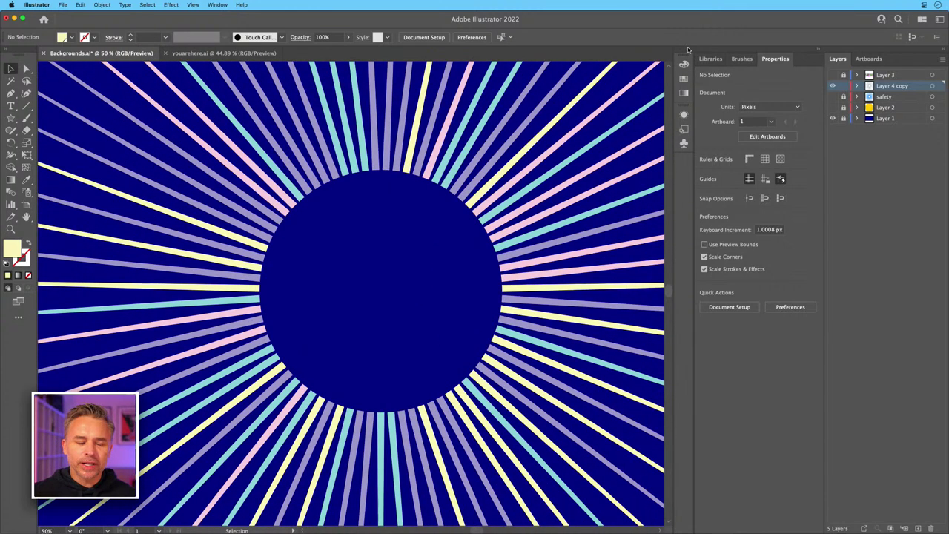
pyautogui.press('super+minus')
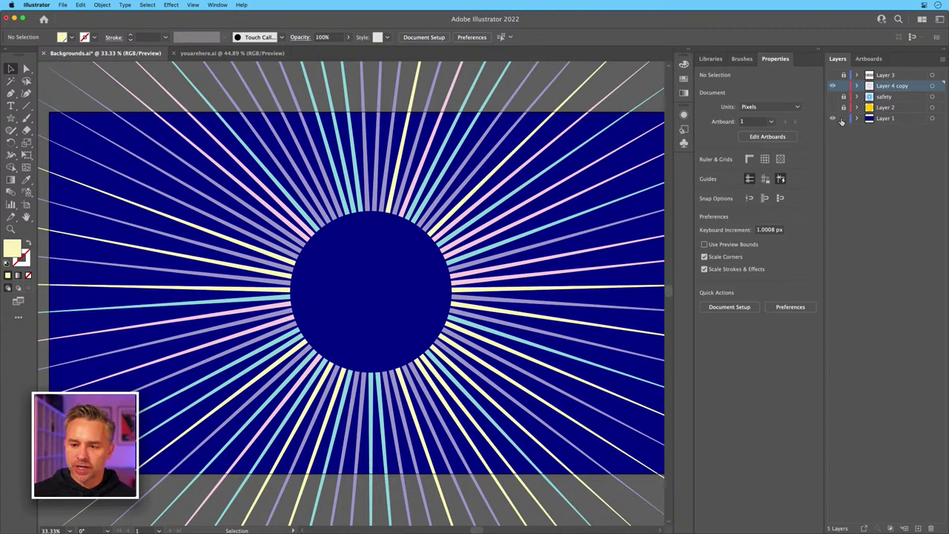
pyautogui.click(883, 123)
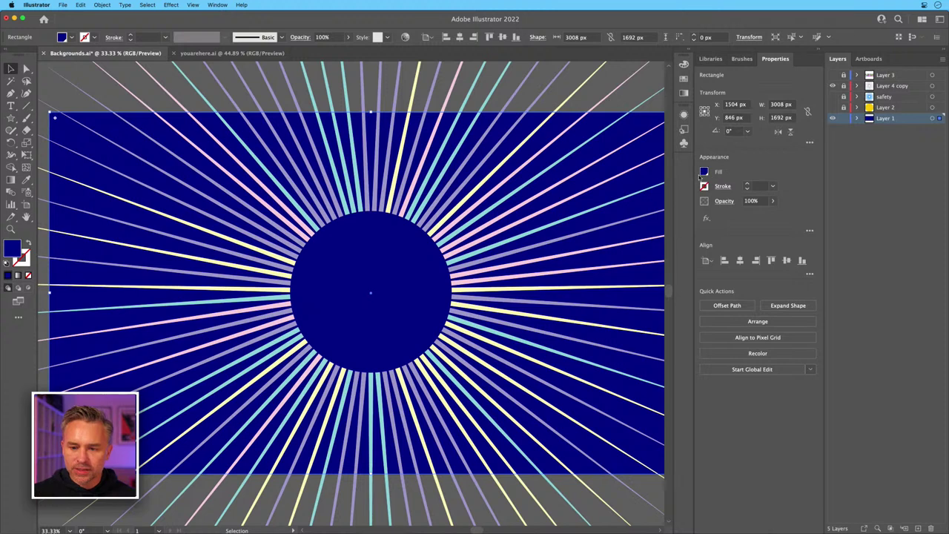
pyautogui.click(704, 172)
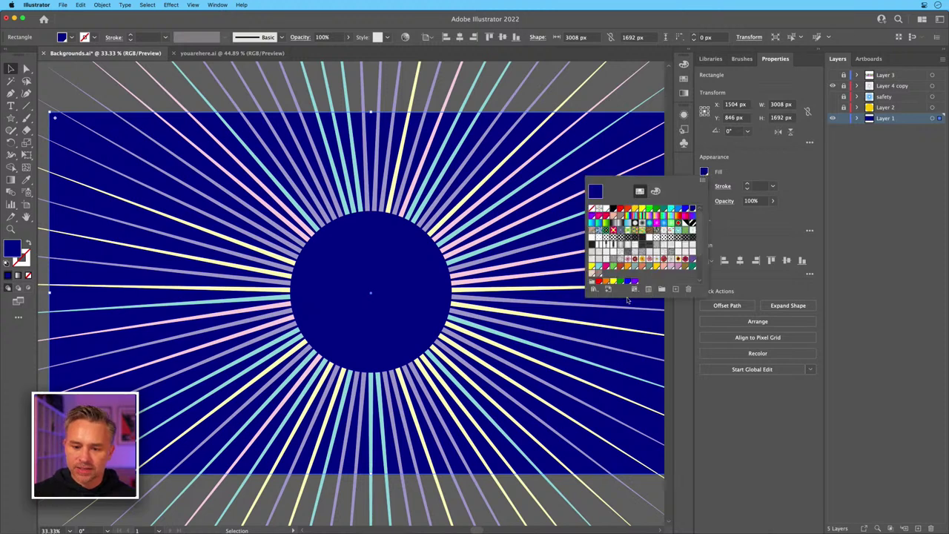
pyautogui.moveTo(706, 293); pyautogui.dragTo(704, 420)
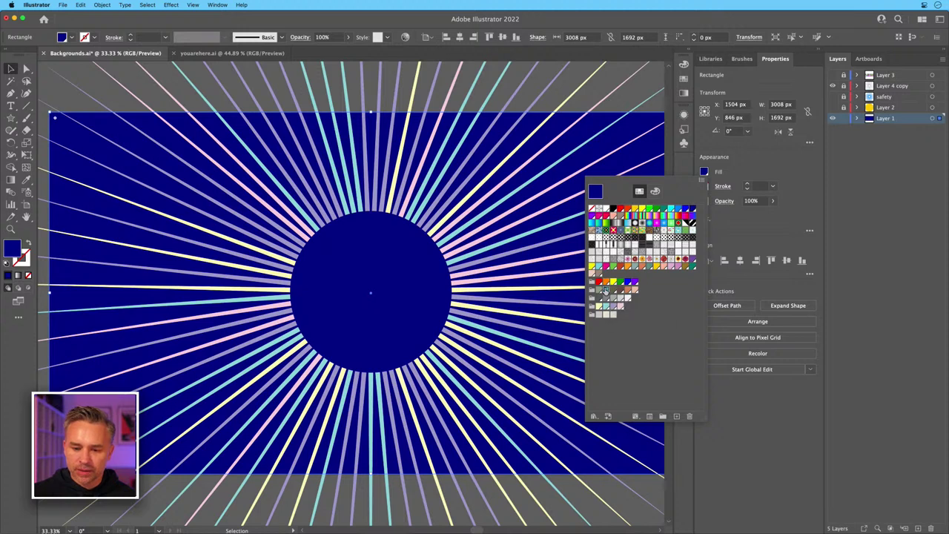
pyautogui.click(605, 291)
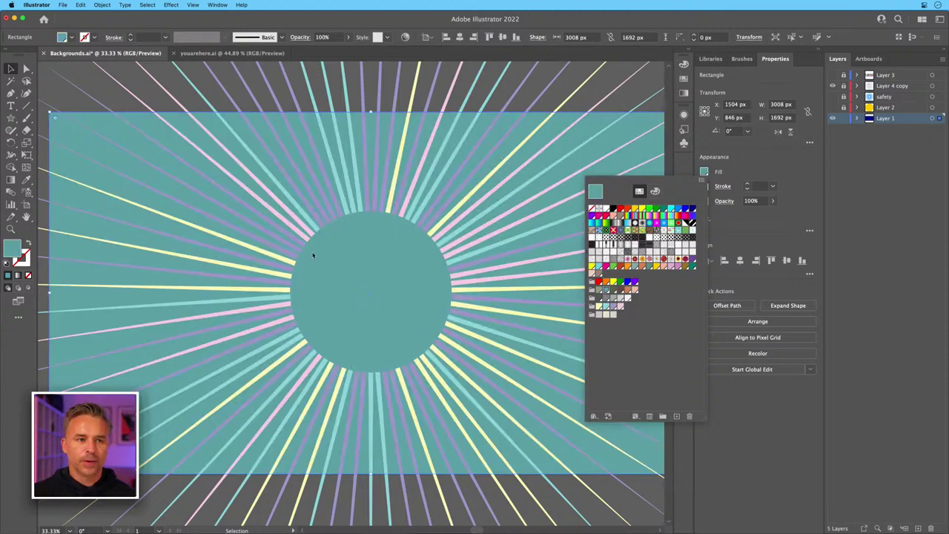
pyautogui.click(558, 94)
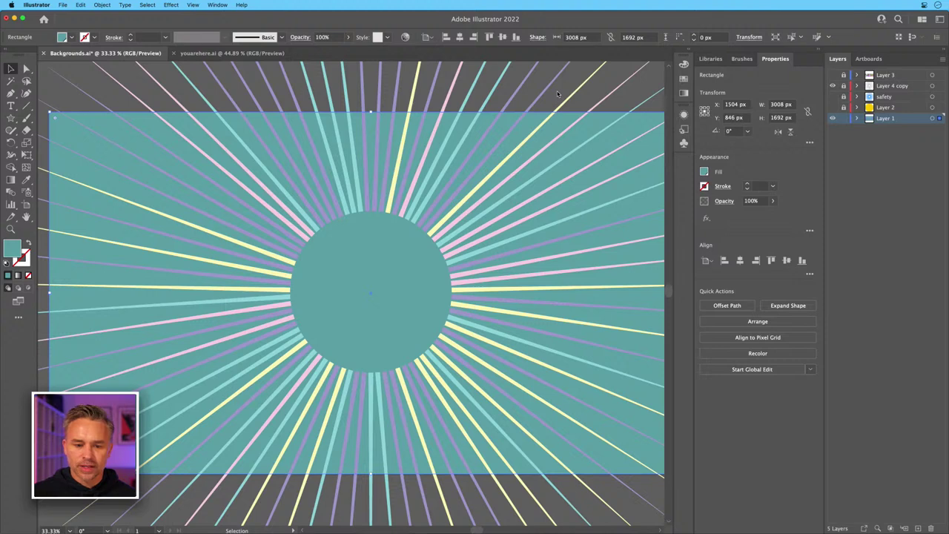
# Lock the background on Layer 1 and unlock the rays on Layer 4 copy.
pyautogui.press('super+equal')
pyautogui.press('super+equal')
pyautogui.press('super+equal')
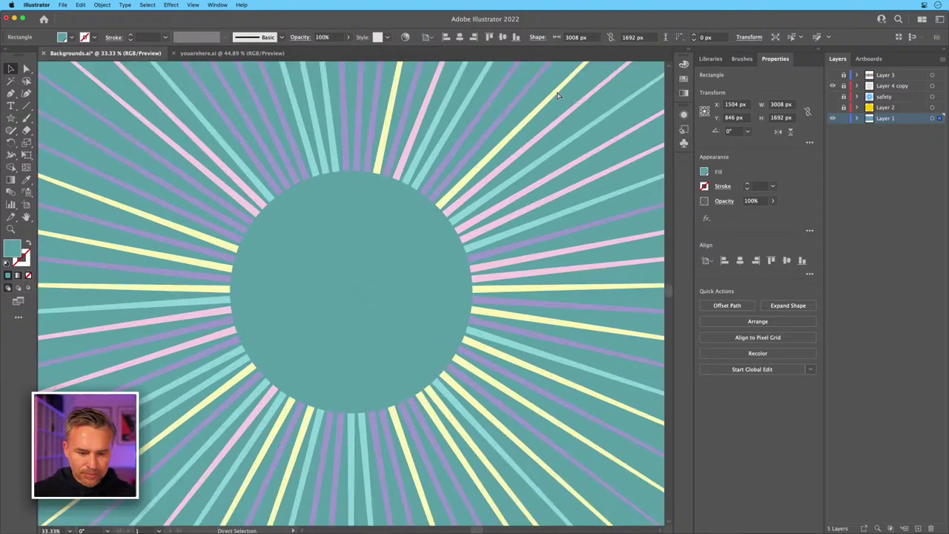
pyautogui.moveTo(335, 167); pyautogui.dragTo(524, 452)
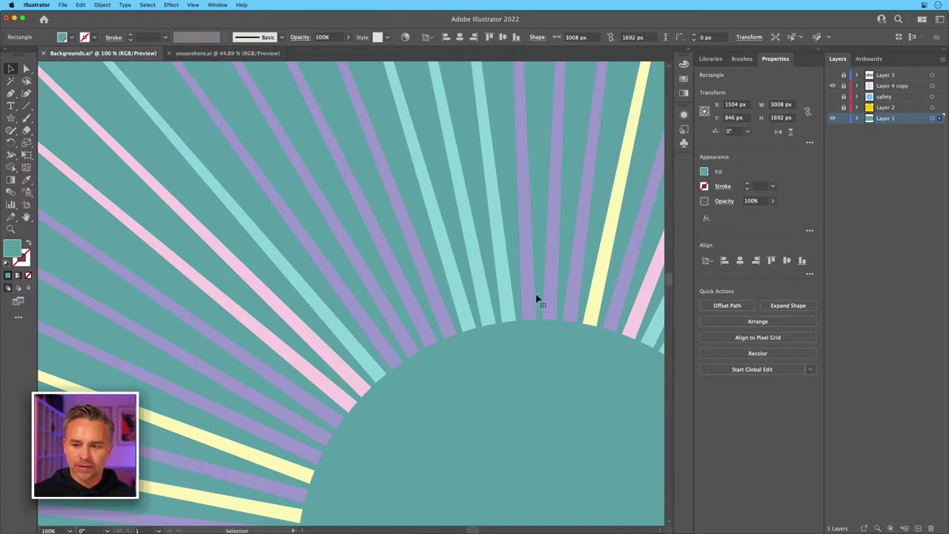
pyautogui.click(844, 120)
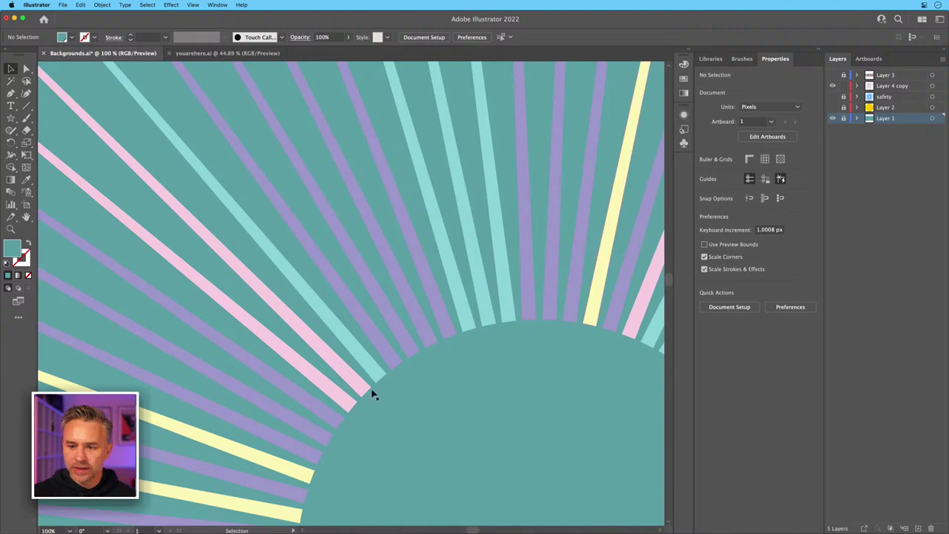
# Recolor two neighboring lavender rays above left of the circular opening, one pastel teal and the next one pastel pink.
pyautogui.click(405, 345)
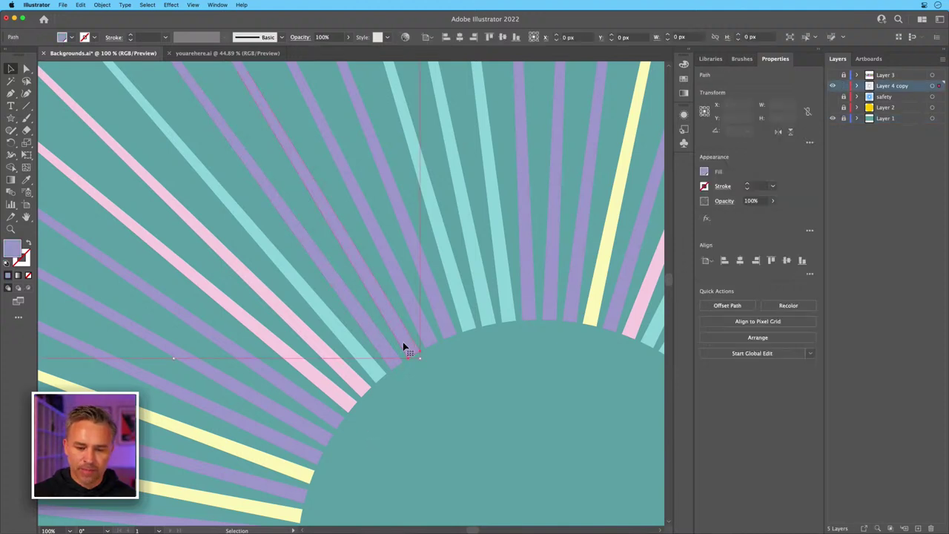
pyautogui.click(689, 49)
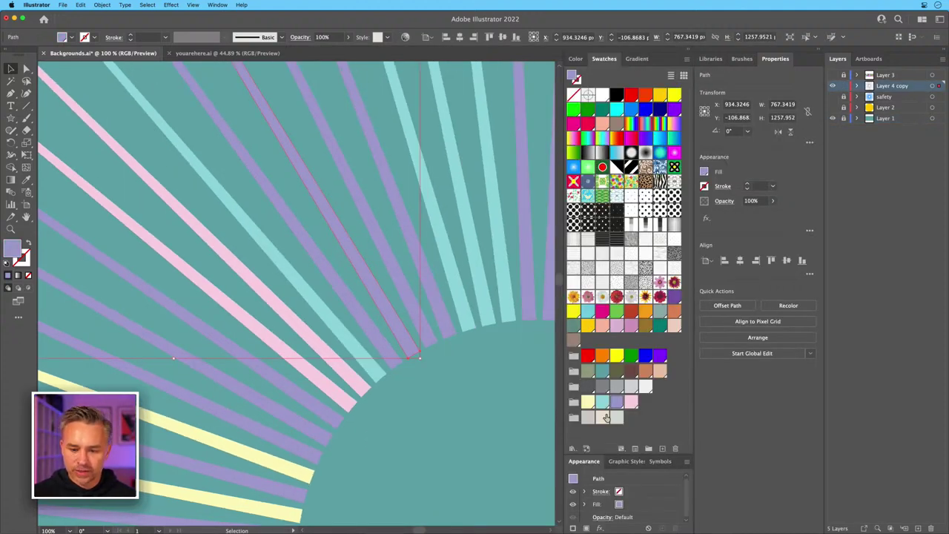
pyautogui.click(603, 403)
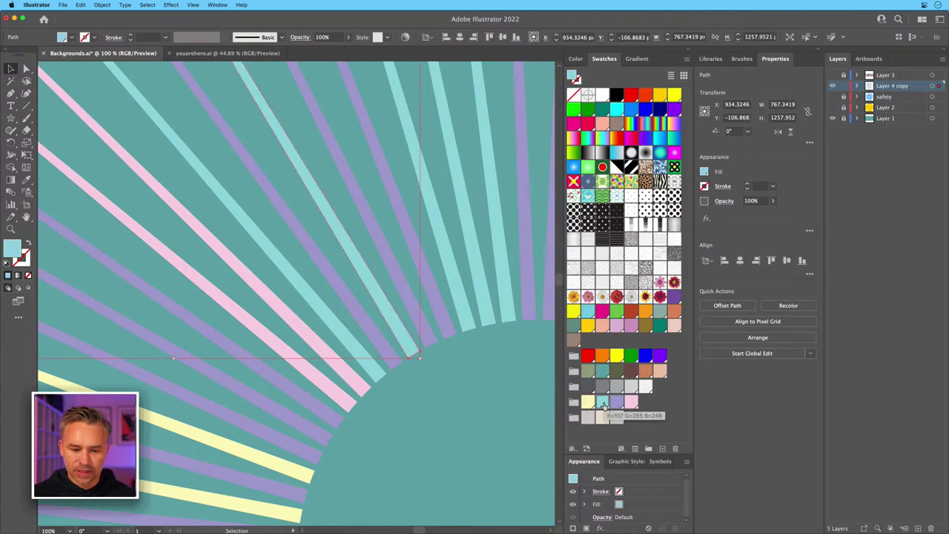
pyautogui.click(425, 333)
pyautogui.click(630, 402)
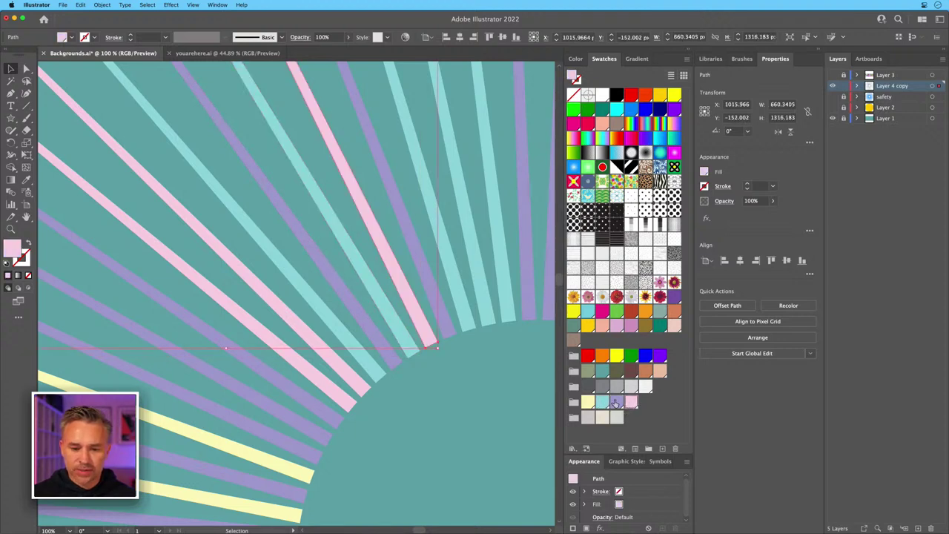
# Fill the lower of the two adjacent pink rays right of the opening with the pastel teal swatch, and deselect it.
pyautogui.click(407, 382)
pyautogui.moveTo(407, 382); pyautogui.dragTo(461, 197)
pyautogui.moveTo(374, 231); pyautogui.dragTo(309, 346)
pyautogui.click(309, 345)
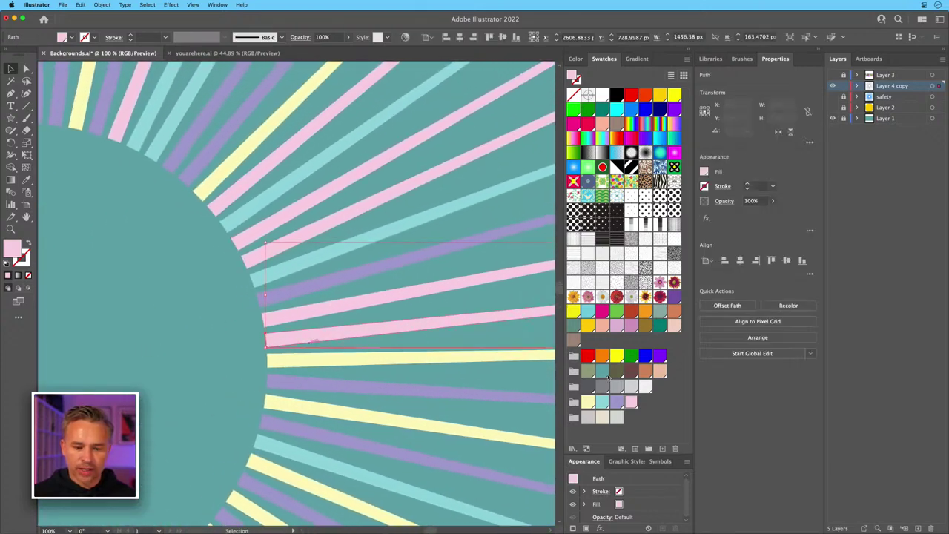
pyautogui.click(602, 402)
pyautogui.click(141, 356)
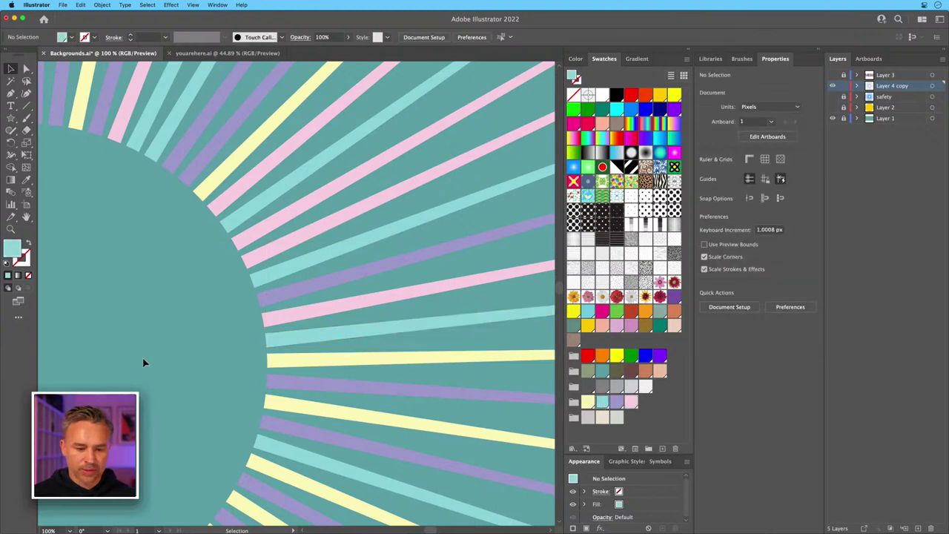
# Fill two separate lavender rays along the lower right edge of the opening with the pastel pink swatch, and deselect them.
pyautogui.moveTo(144, 360); pyautogui.dragTo(307, 155)
pyautogui.moveTo(192, 241); pyautogui.dragTo(205, 178)
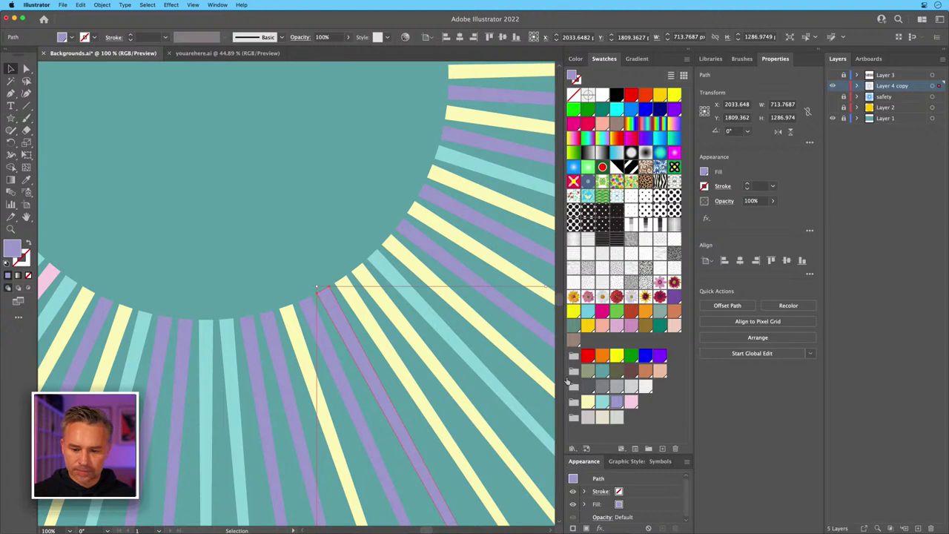
pyautogui.click(630, 401)
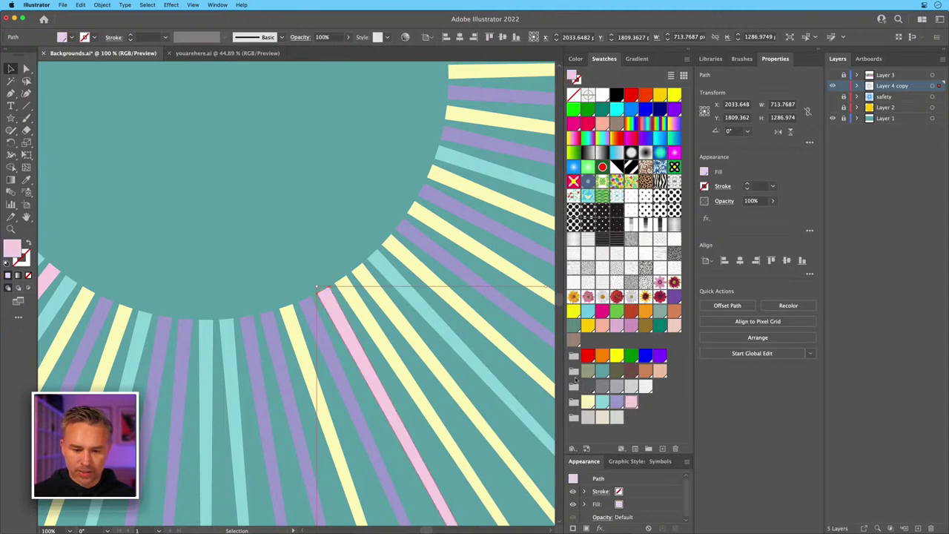
pyautogui.click(326, 207)
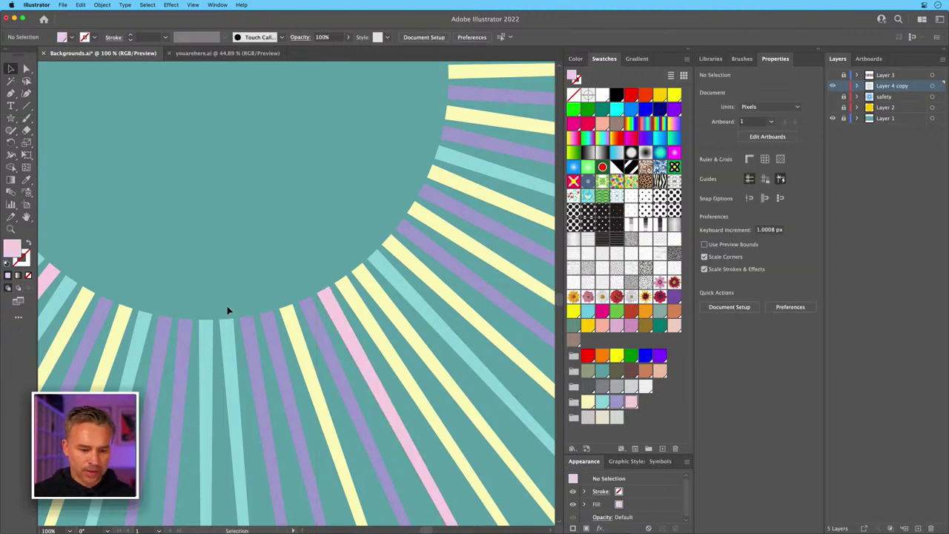
pyautogui.click(245, 333)
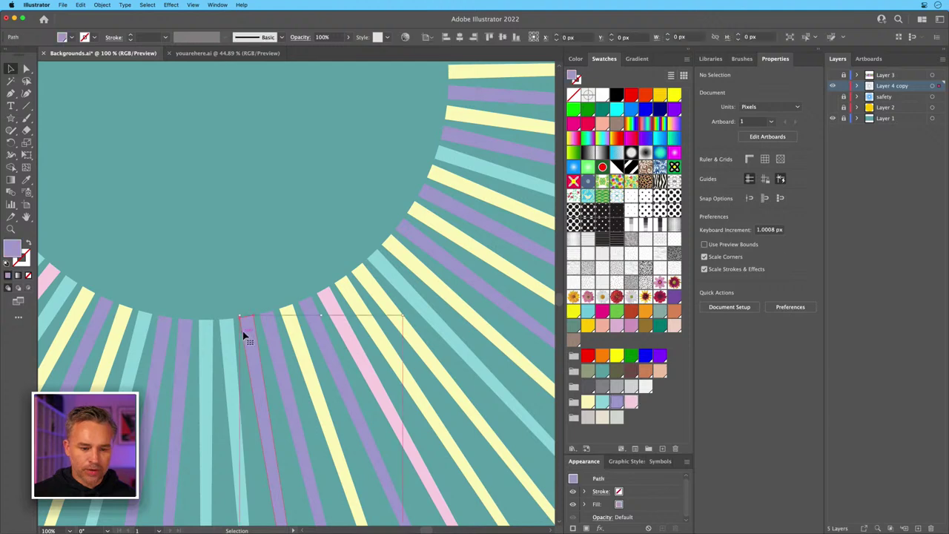
pyautogui.click(630, 402)
pyautogui.click(210, 187)
# Show and unlock Layer 2, move its yellow circle up to fill the central opening of the starburst, and deselect it.
pyautogui.press('super+minus')
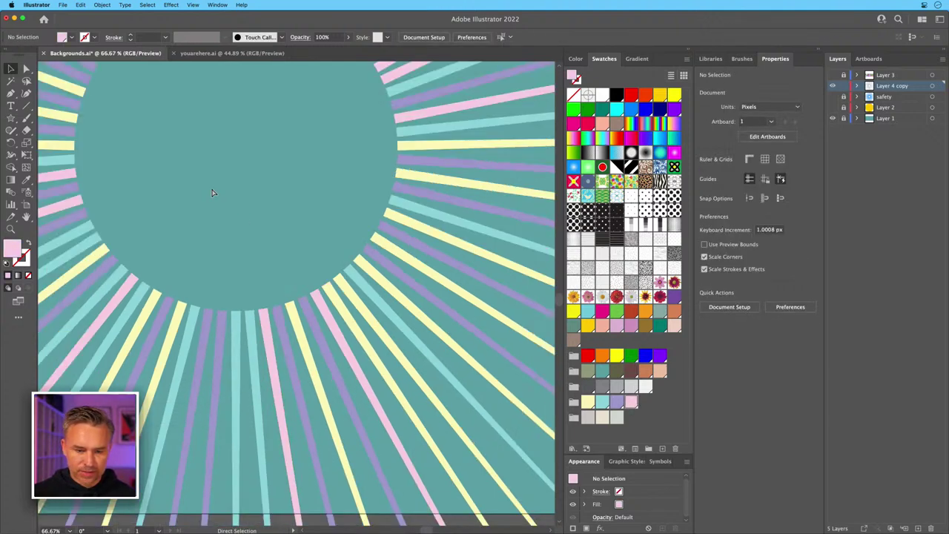
pyautogui.press('super+minus')
pyautogui.press('super+minus')
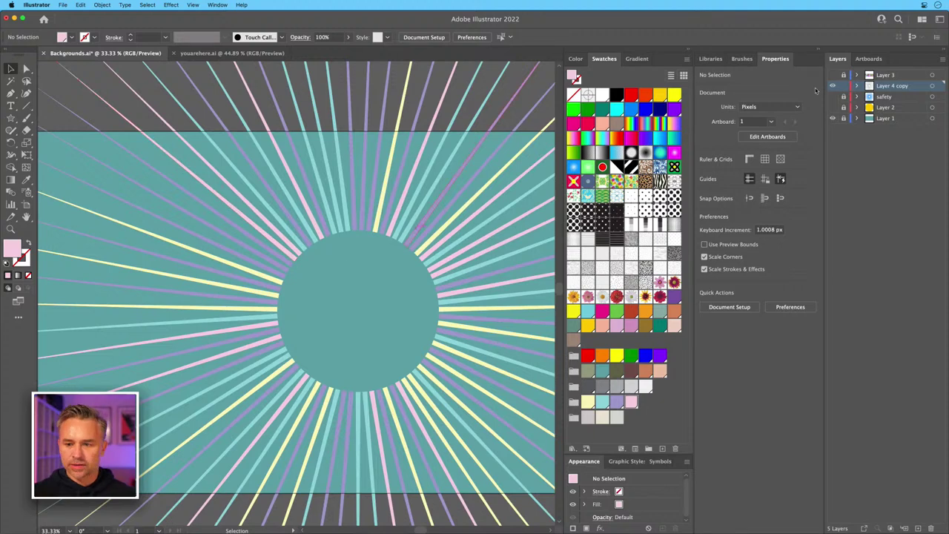
pyautogui.click(832, 107)
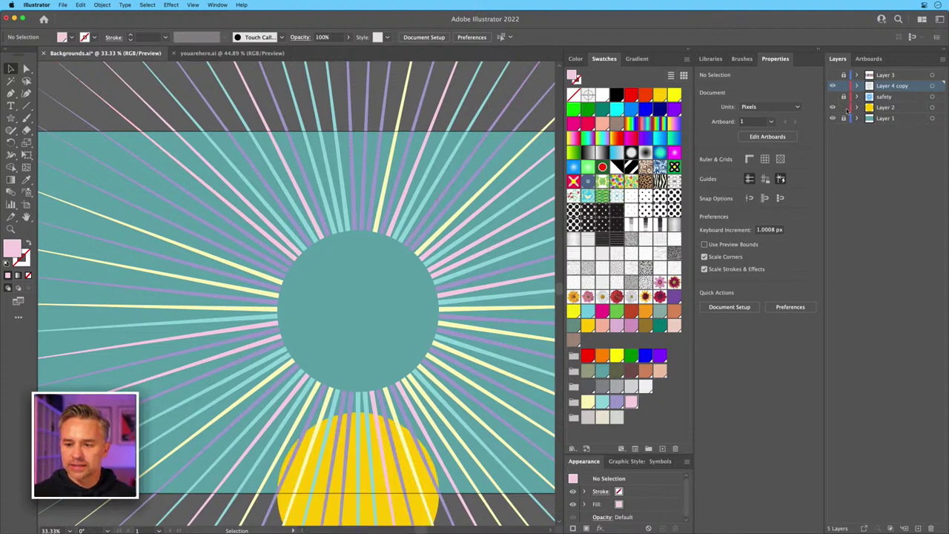
pyautogui.click(896, 111)
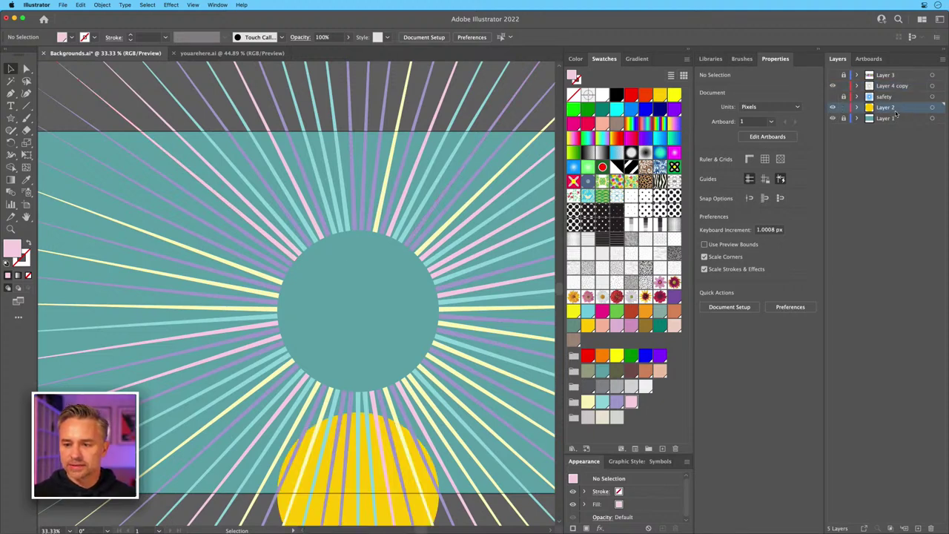
pyautogui.click(311, 472)
pyautogui.moveTo(312, 472); pyautogui.dragTo(309, 289)
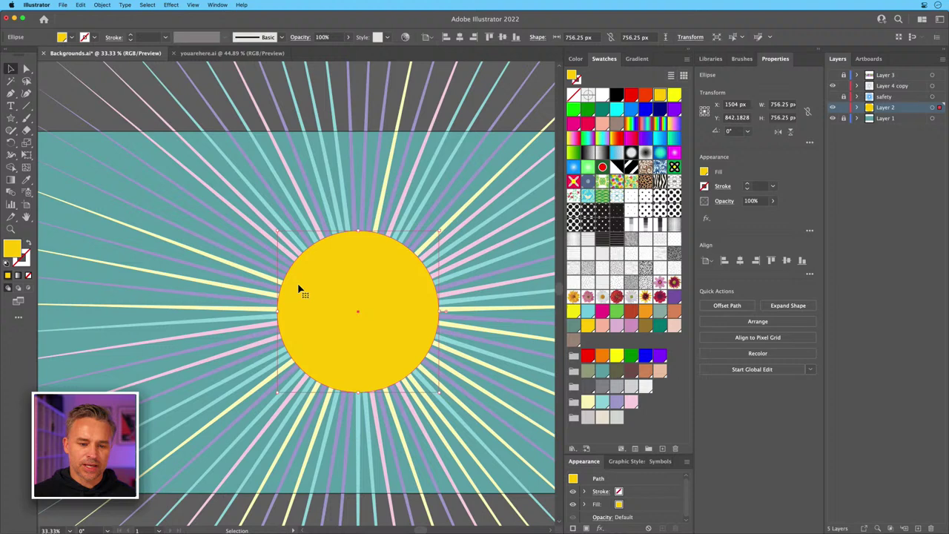
pyautogui.click(238, 94)
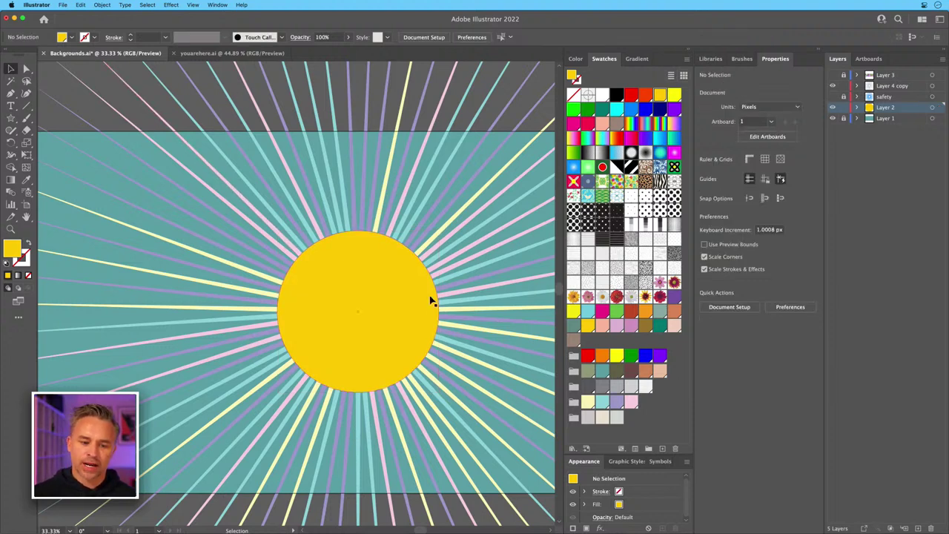
# Fill the central circle with the pale yellow pastel swatch and deselect it.
pyautogui.click(385, 336)
pyautogui.click(586, 403)
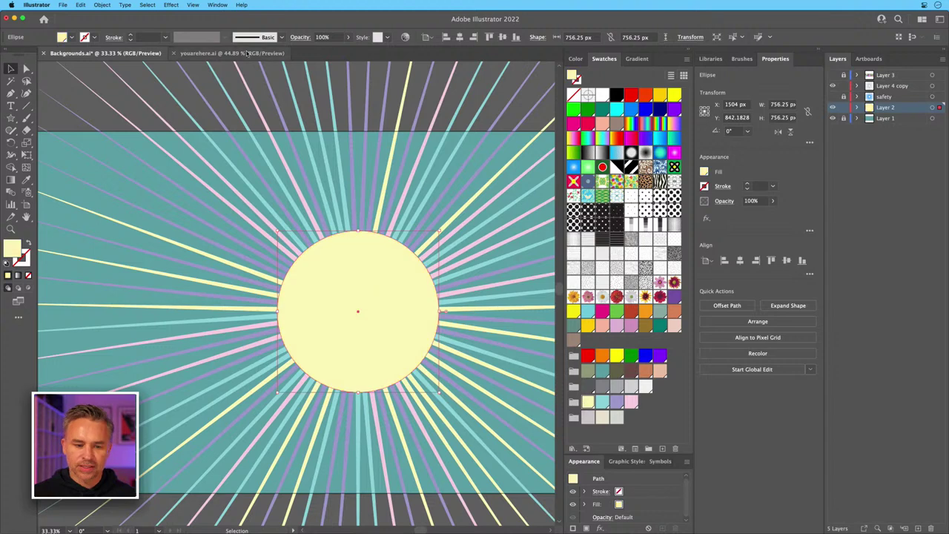
pyautogui.click(262, 83)
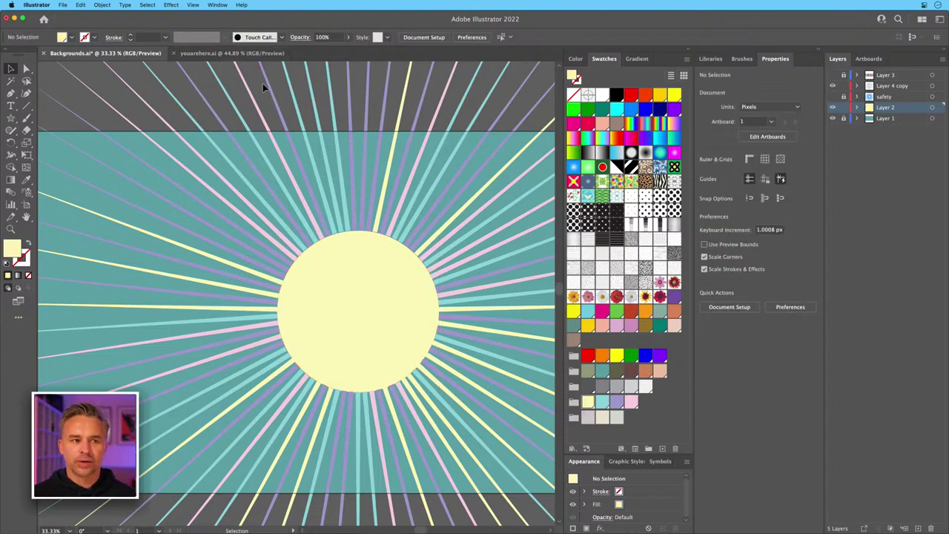
# Lock Layer 2 and duplicate the ray layer, Layer 4 copy.
pyautogui.click(311, 318)
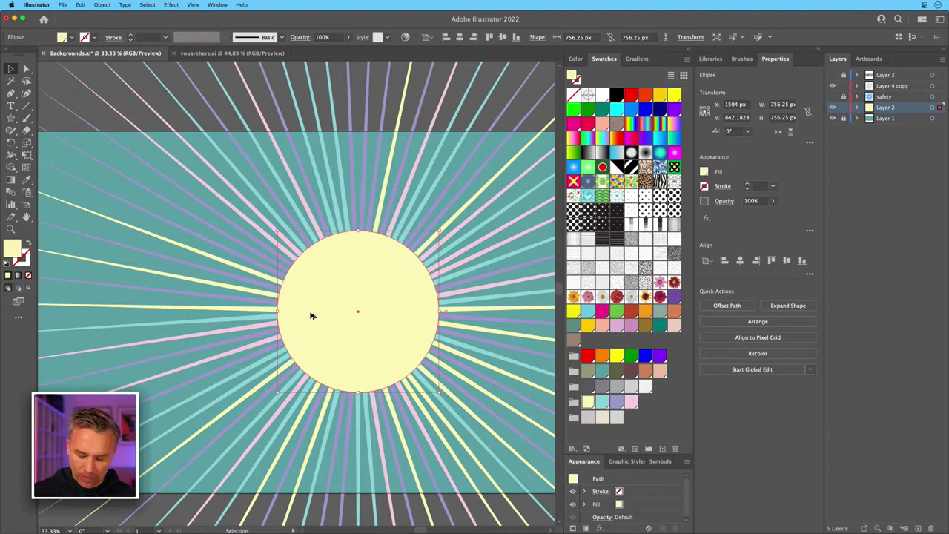
pyautogui.press('super+minus')
pyautogui.press('super+minus')
pyautogui.moveTo(315, 291); pyautogui.dragTo(395, 339)
pyautogui.click(882, 86)
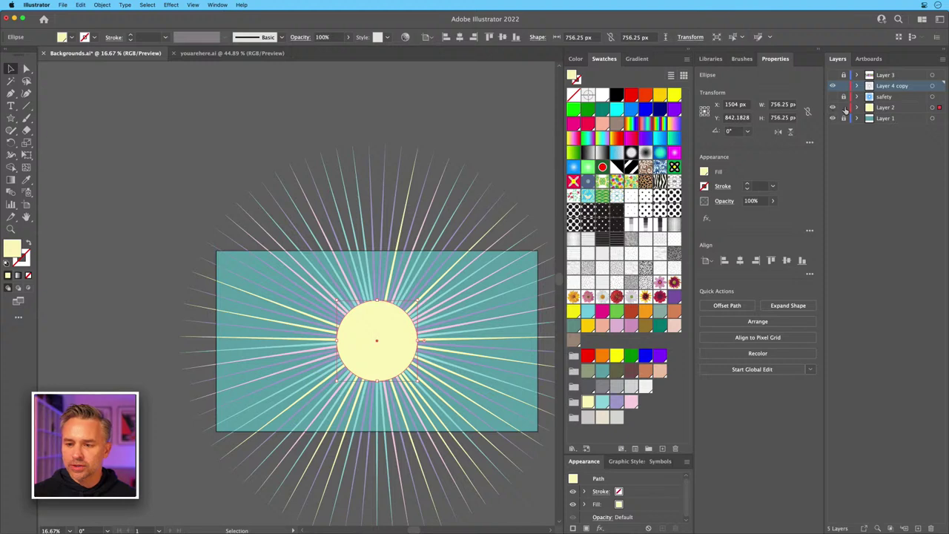
pyautogui.click(844, 108)
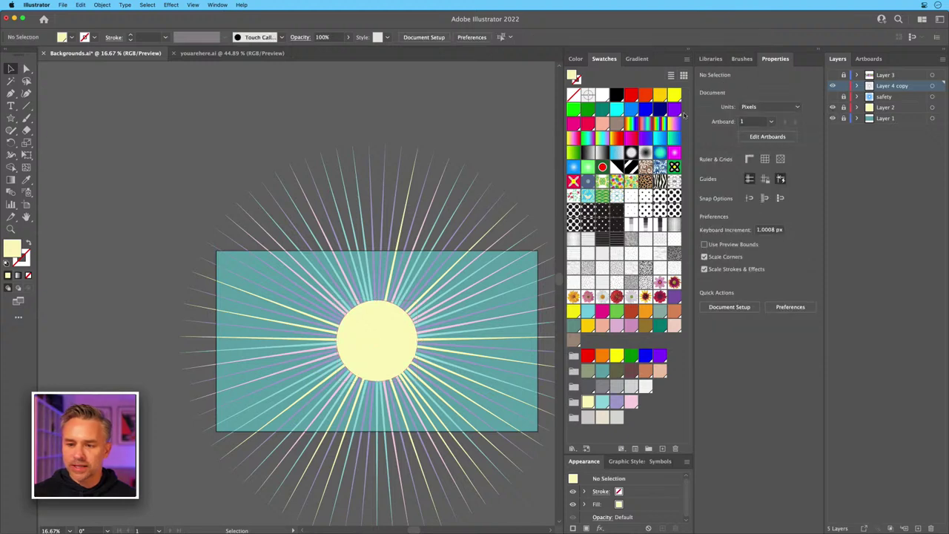
pyautogui.click(917, 528)
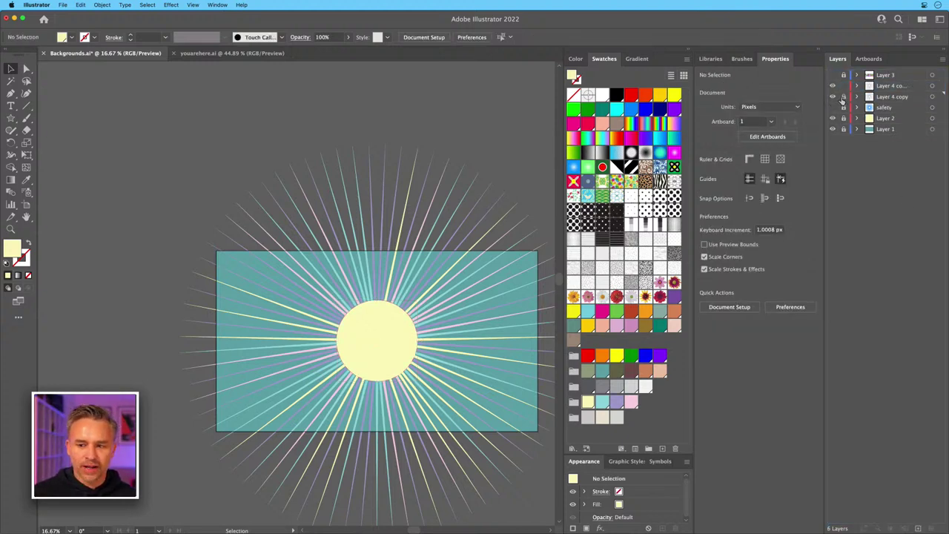
# Select all rays on the duplicated layer, rotate them freehand to about 256.7° so they fall between the original rays, and deselect them.
pyautogui.press('super+a')
pyautogui.press('super+equal')
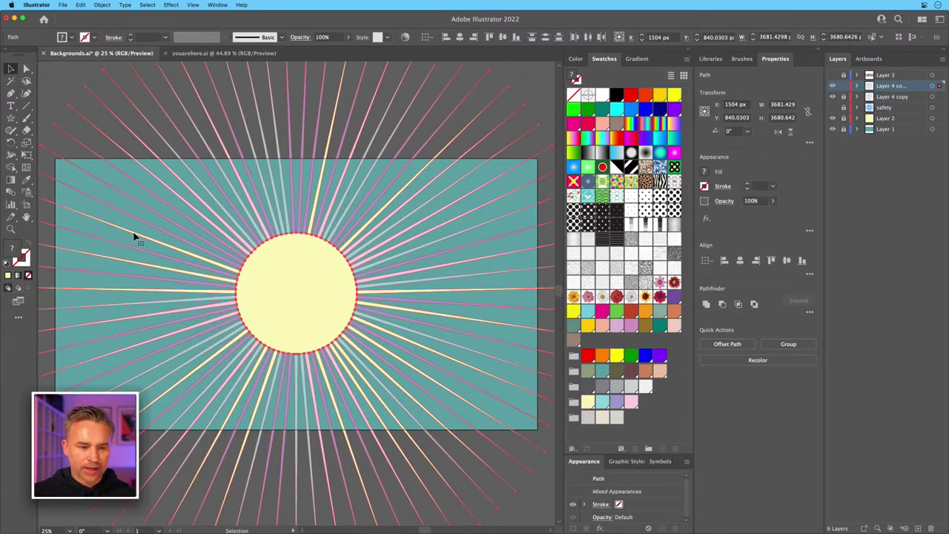
pyautogui.scroll(5, 134, 238)
pyautogui.hscroll(-2, 133, 237)
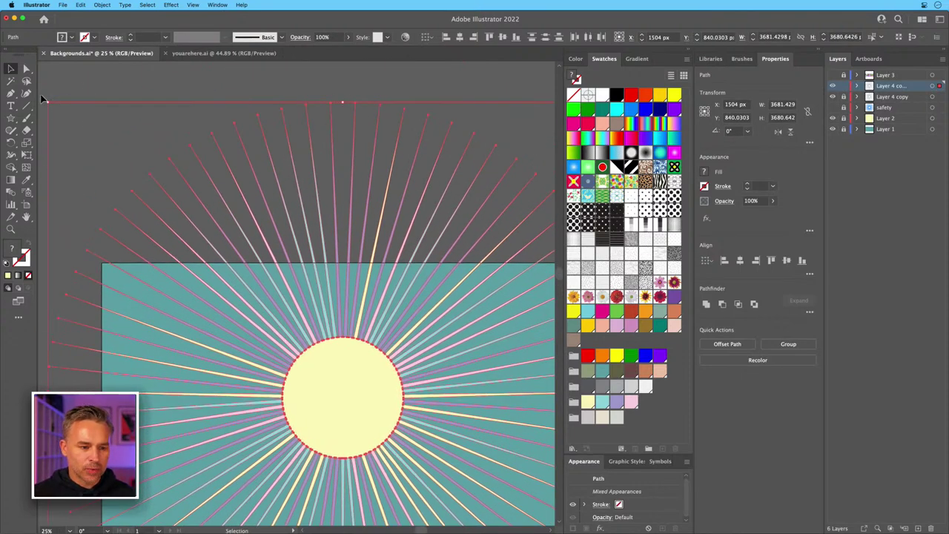
pyautogui.moveTo(46, 98); pyautogui.dragTo(483, 276)
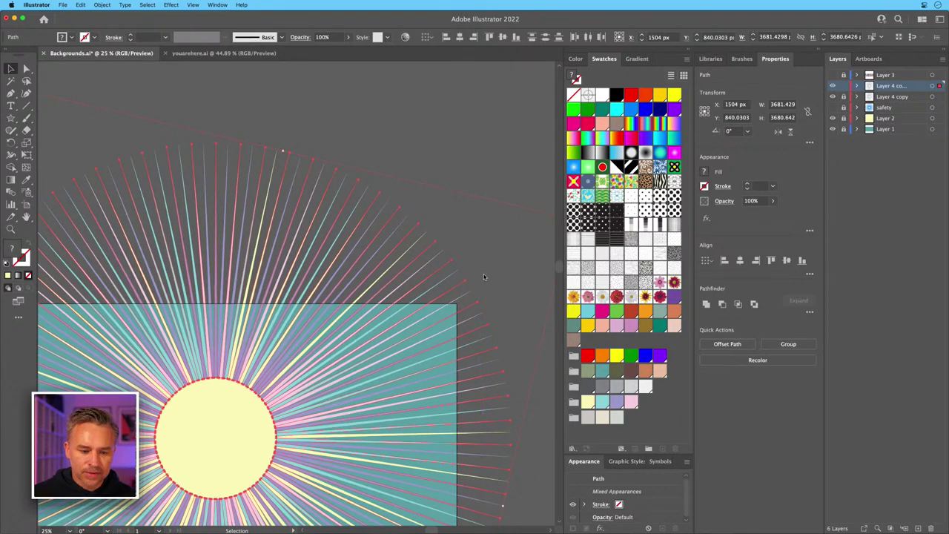
pyautogui.click(432, 131)
pyautogui.scroll(-5, 252, 272)
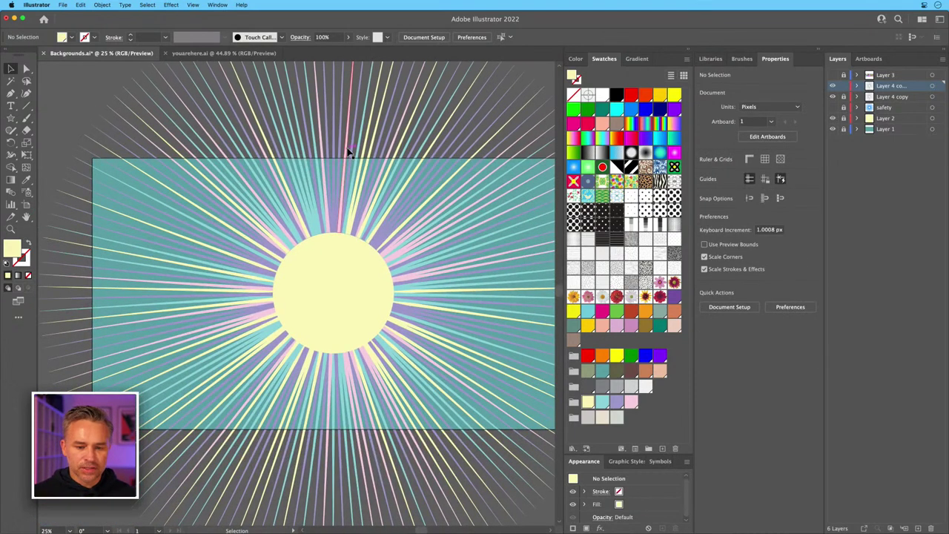
# Inspect the spacing between the two sets of rays and reselect all rays on the duplicated layer.
pyautogui.press('super+equal')
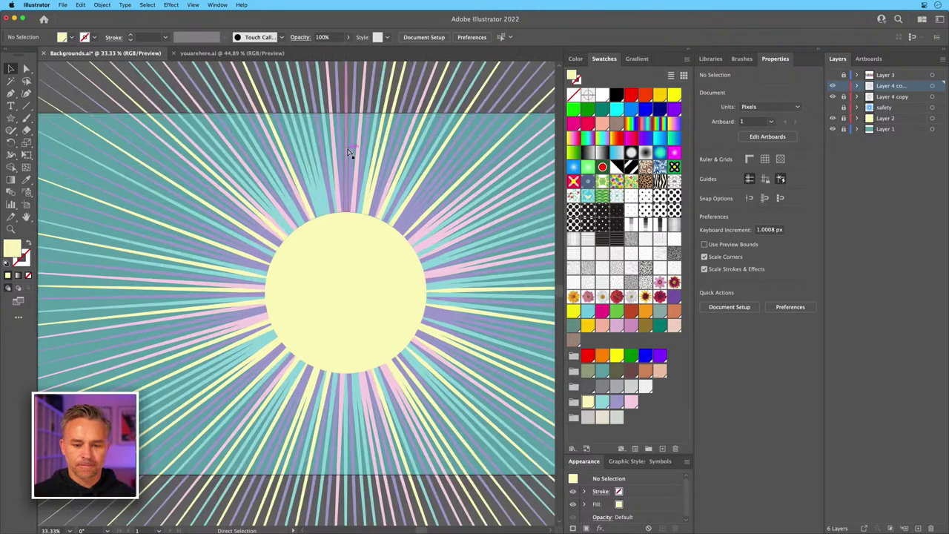
pyautogui.press('super+equal')
pyautogui.moveTo(240, 189); pyautogui.dragTo(229, 244)
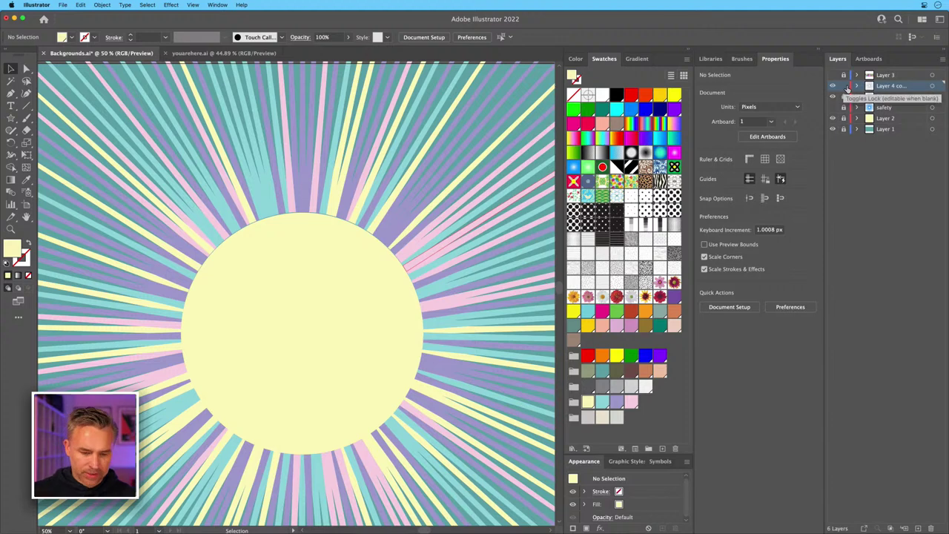
pyautogui.press('super+minus')
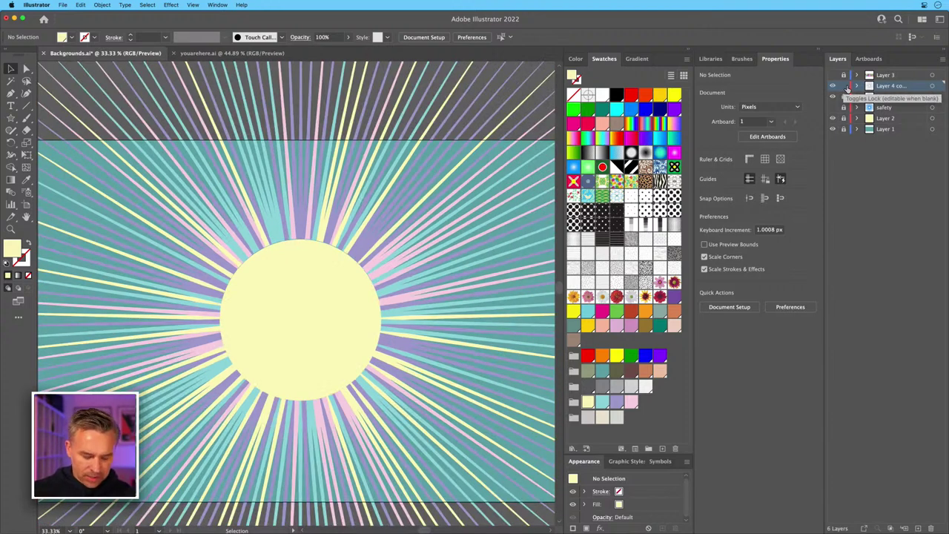
pyautogui.press('super+a')
pyautogui.press('super+minus')
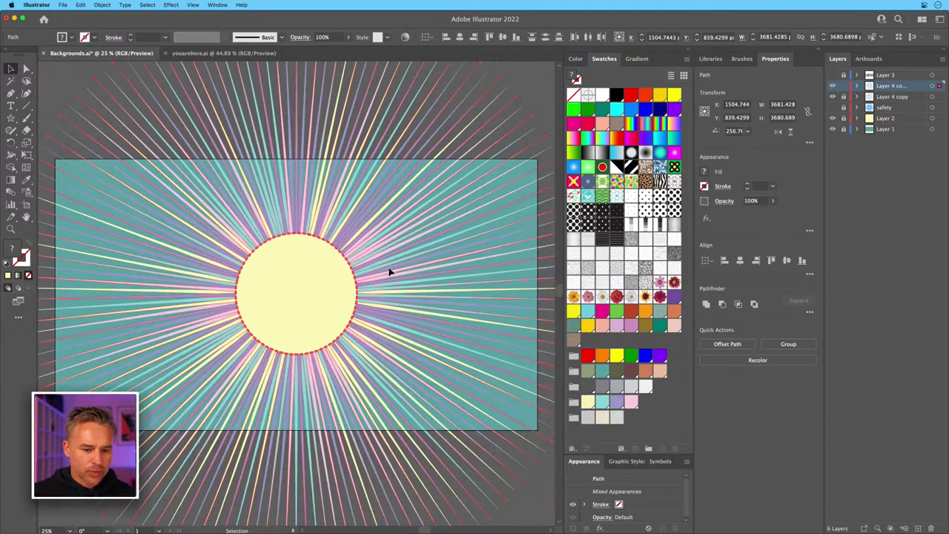
pyautogui.press('super+plus')
pyautogui.scroll(5, 390, 272)
pyautogui.scroll(3, 363, 250)
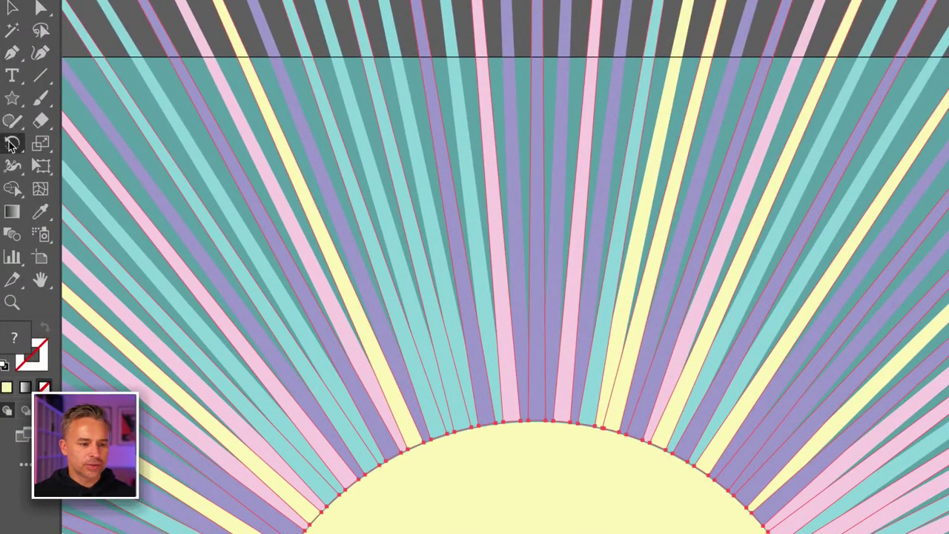
# Try rotating the selected rays by -1° and nudging their rotation slightly freehand.
pyautogui.doubleClick(11, 142)
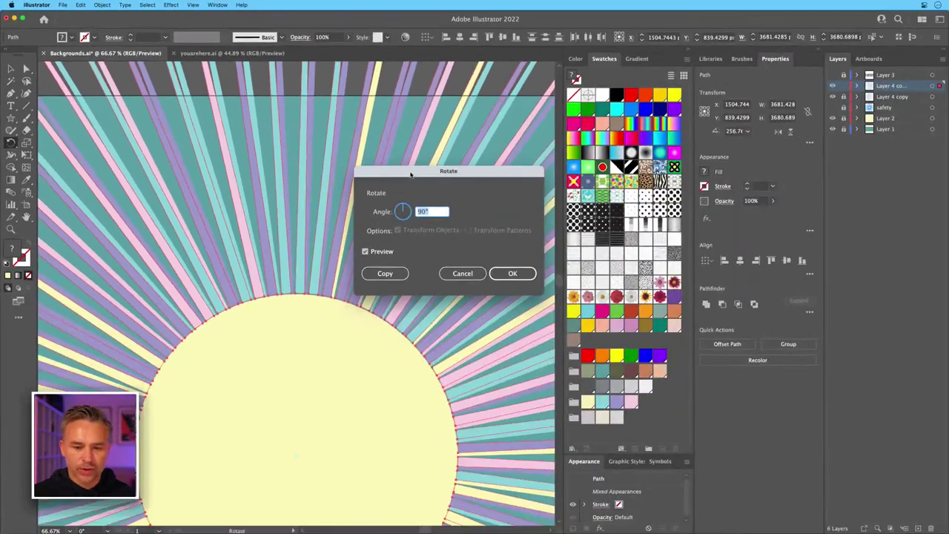
pyautogui.moveTo(411, 174); pyautogui.dragTo(538, 229)
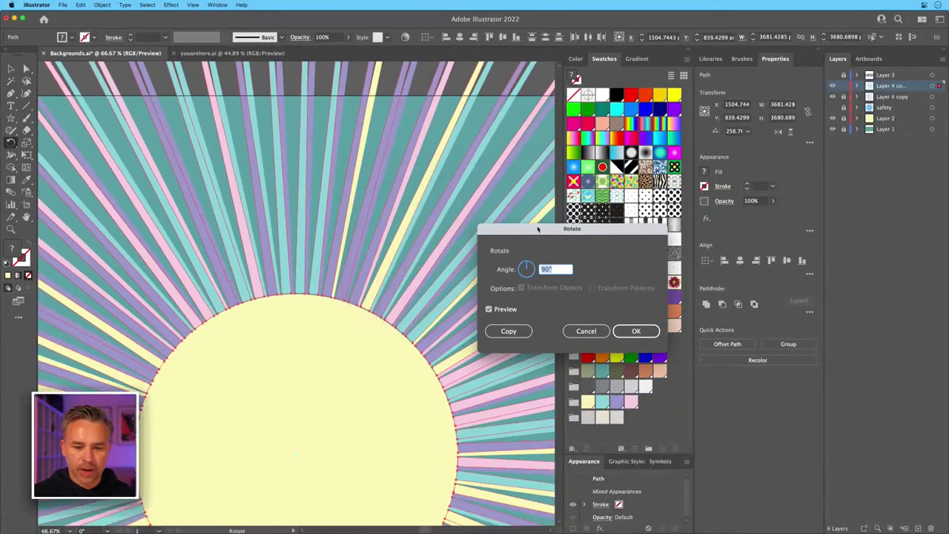
pyautogui.write('1')
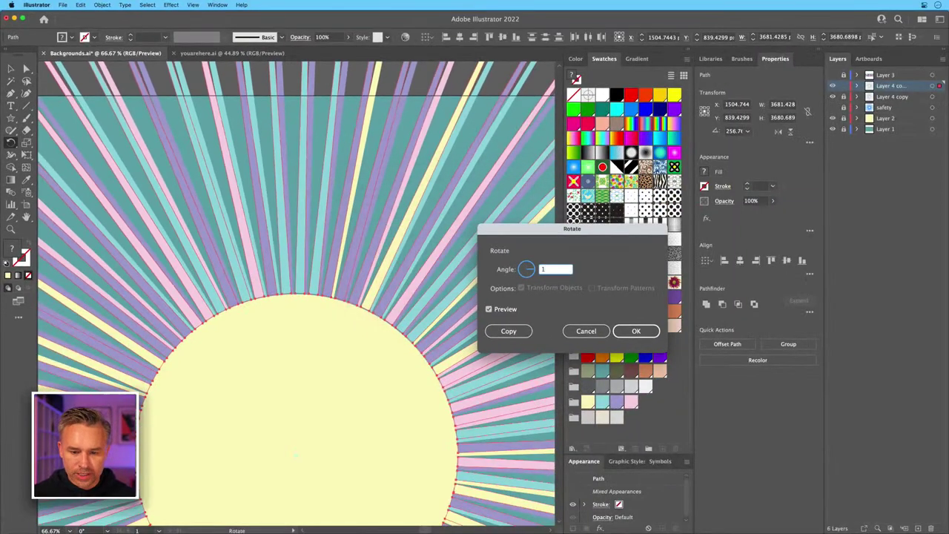
pyautogui.press('BackSpace')
pyautogui.write('-5')
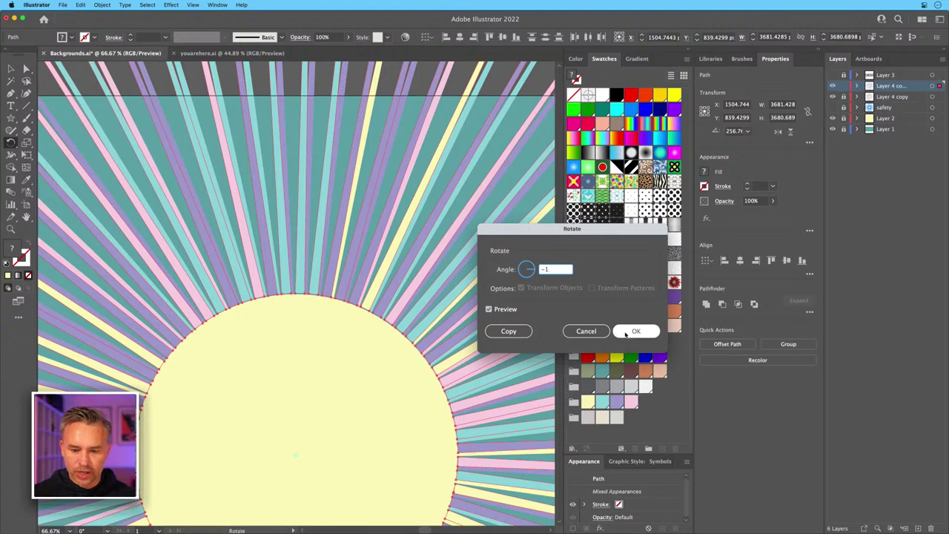
pyautogui.click(630, 332)
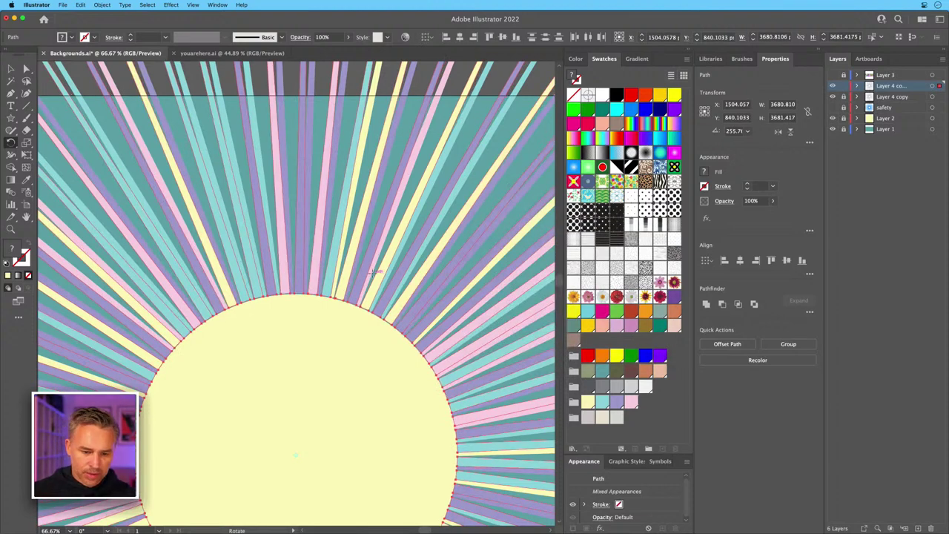
pyautogui.moveTo(375, 275); pyautogui.dragTo(383, 276)
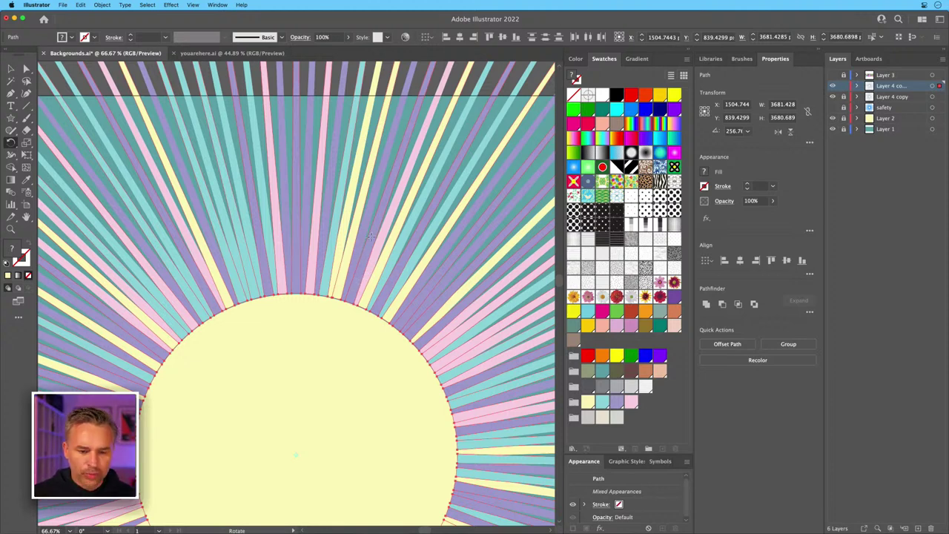
# Start a numeric rotation of the selected rays and preview it at 0.5°, keeping the ray bases around the circle unobstructed.
pyautogui.doubleClick(11, 142)
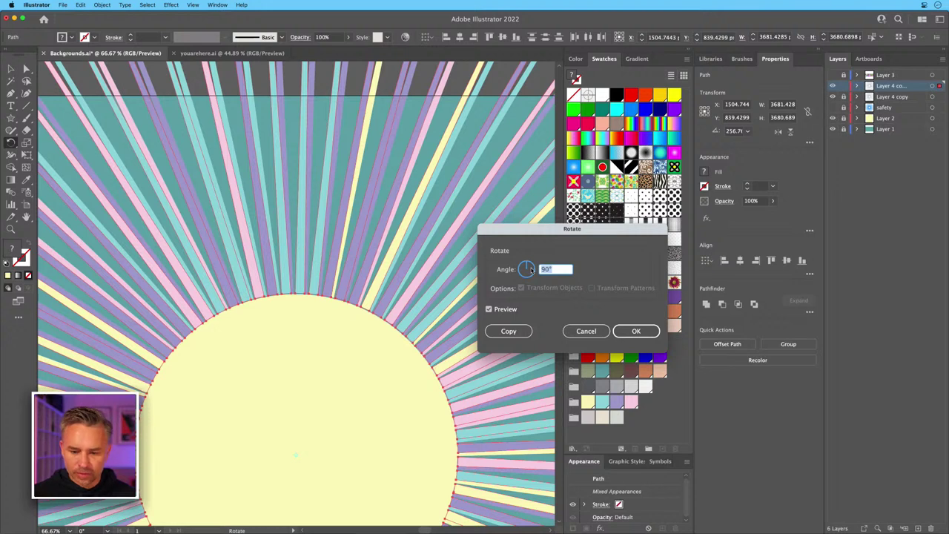
pyautogui.write('.5')
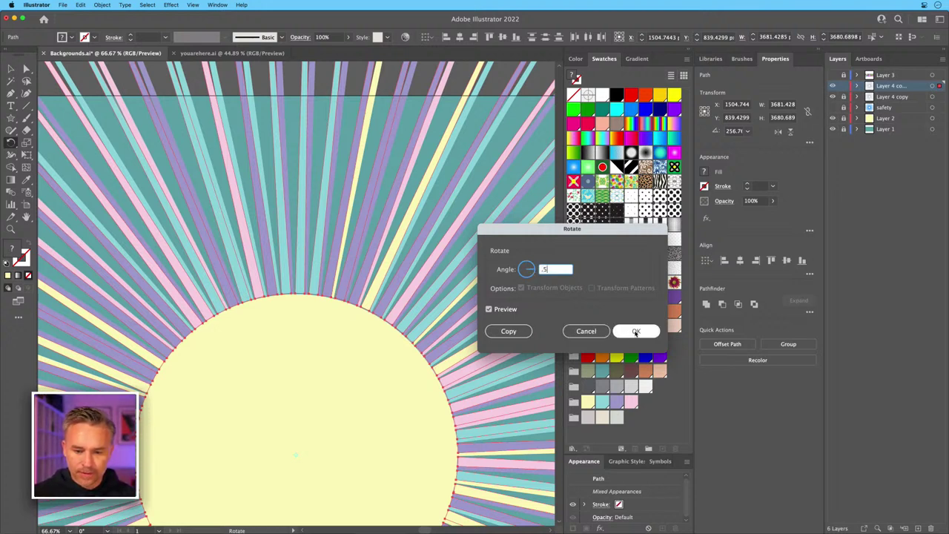
pyautogui.press('Tab')
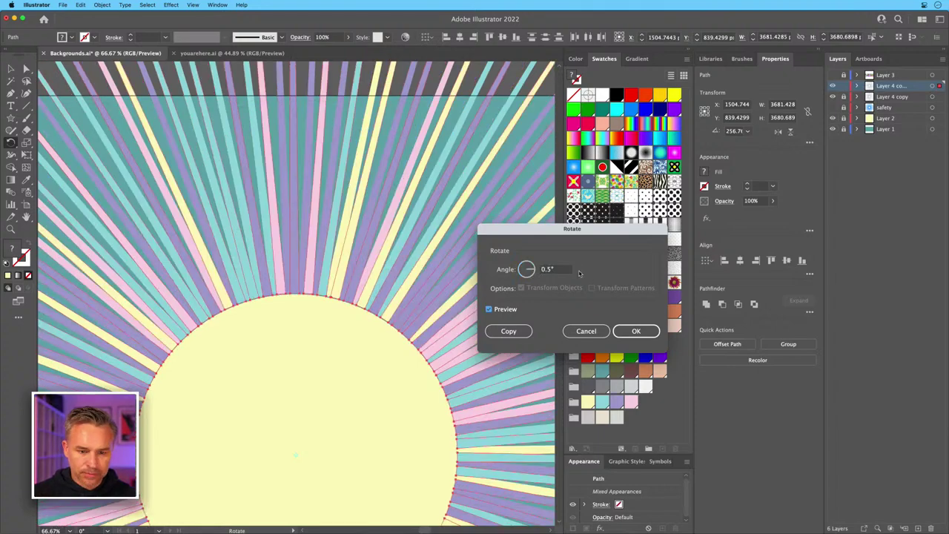
pyautogui.moveTo(522, 237); pyautogui.dragTo(393, 234)
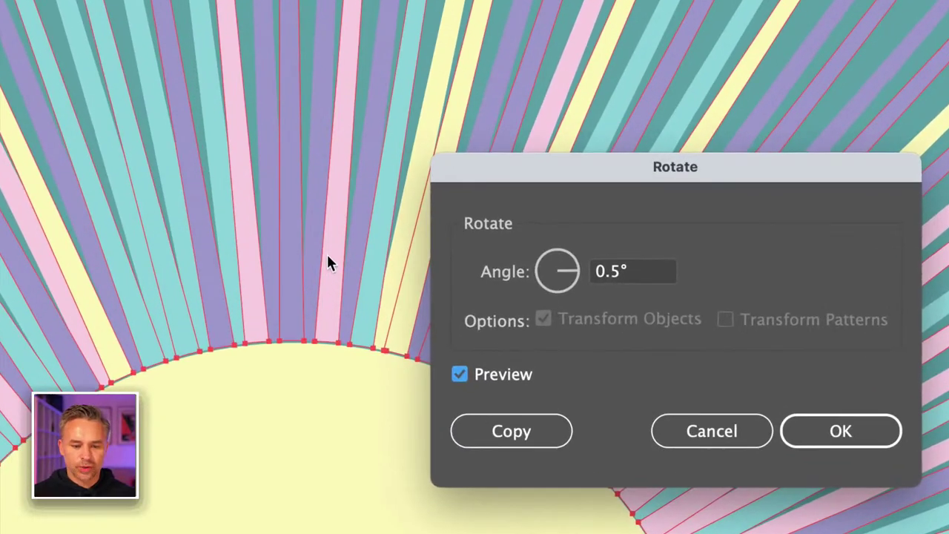
pyautogui.moveTo(479, 169); pyautogui.dragTo(442, 143)
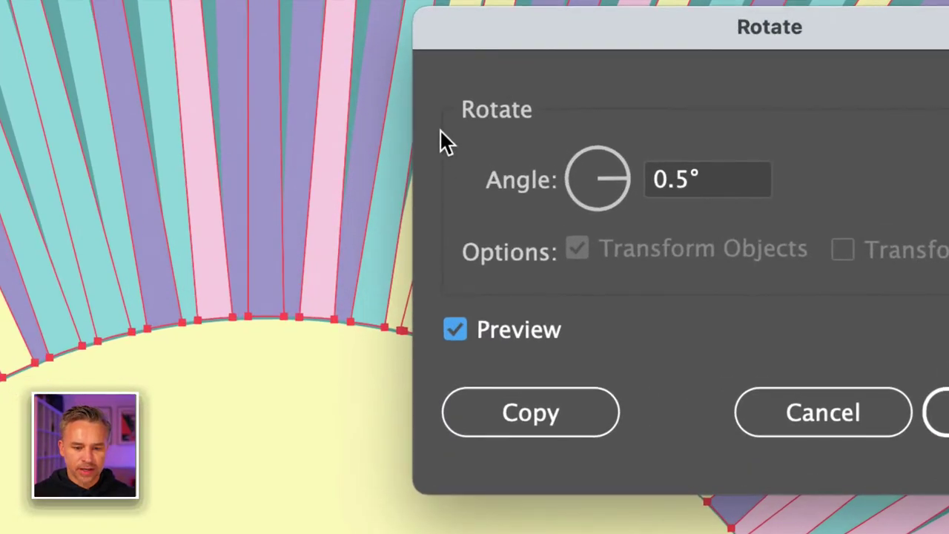
pyautogui.moveTo(461, 38); pyautogui.dragTo(518, 49)
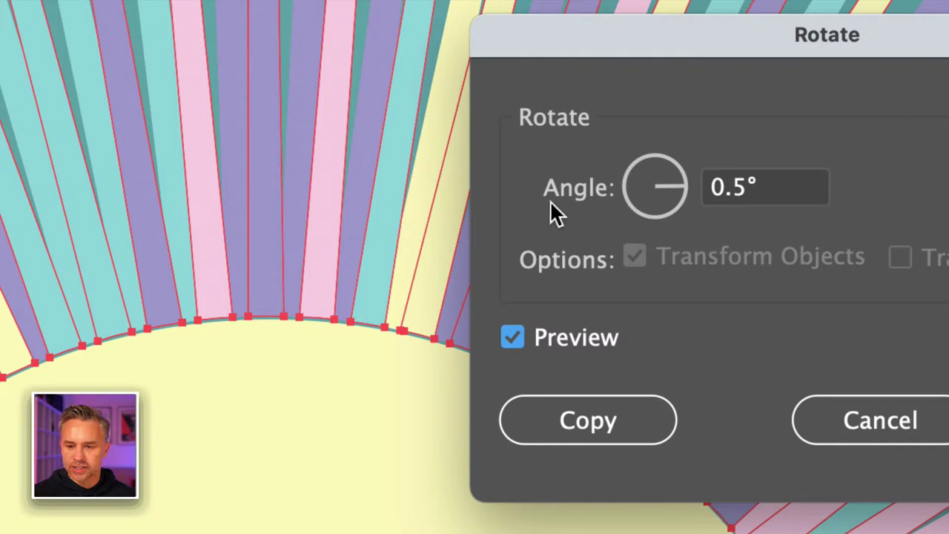
# Try rotation angles of -0.1°, -0.01° and -1° for the selected rays.
pyautogui.click(805, 187)
pyautogui.moveTo(805, 187); pyautogui.dragTo(697, 187)
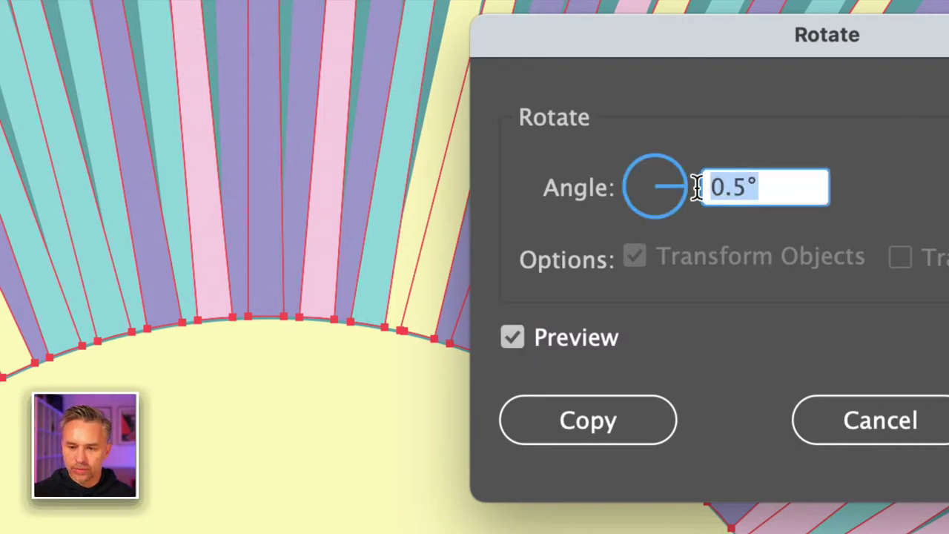
pyautogui.write('-.')
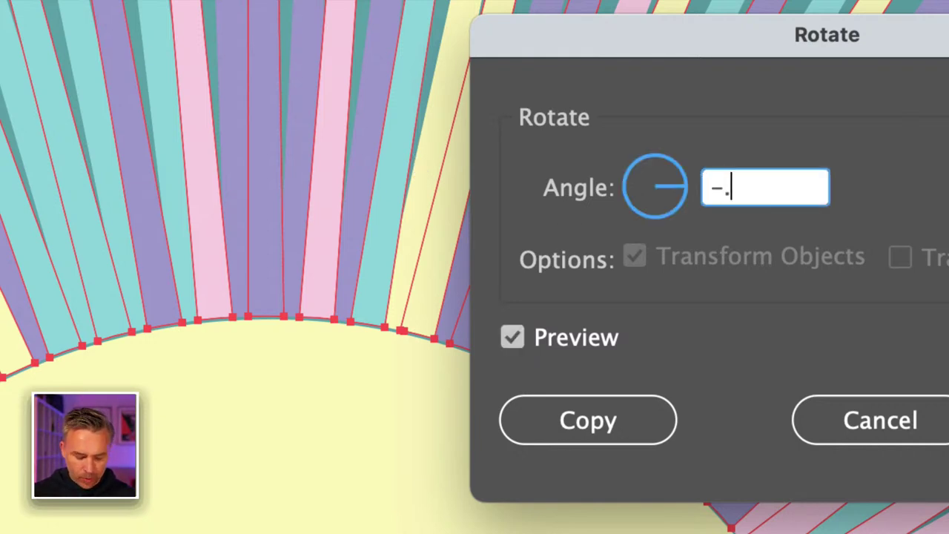
pyautogui.write('1')
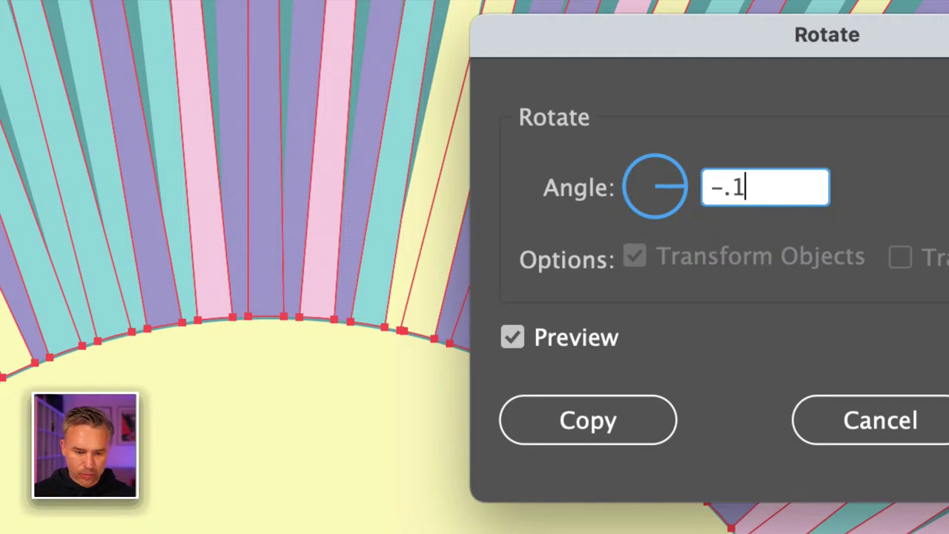
pyautogui.press('Tab')
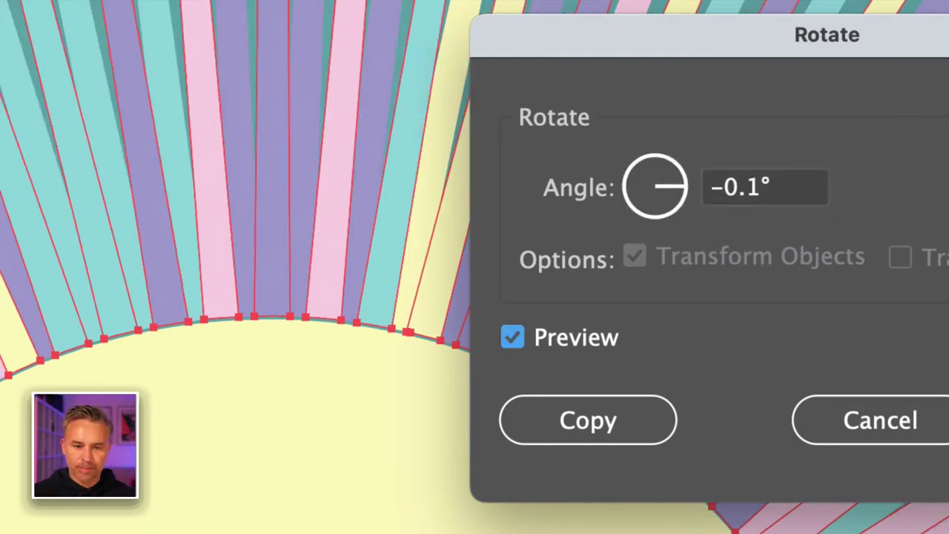
pyautogui.click(745, 194)
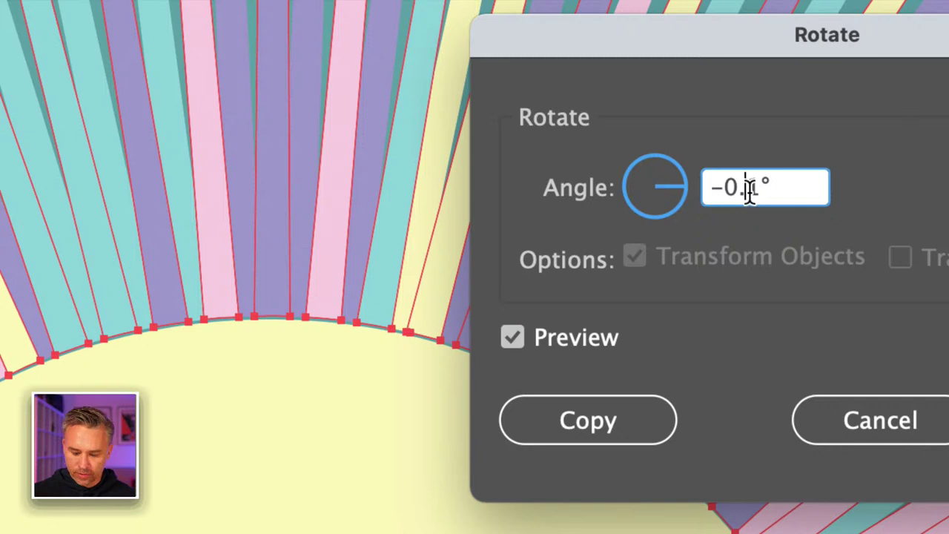
pyautogui.write('0')
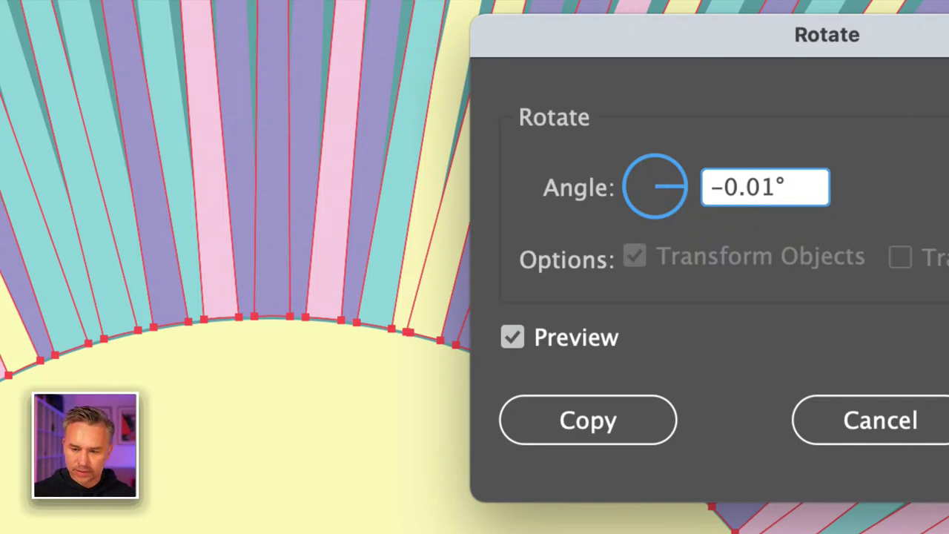
pyautogui.press('Down')
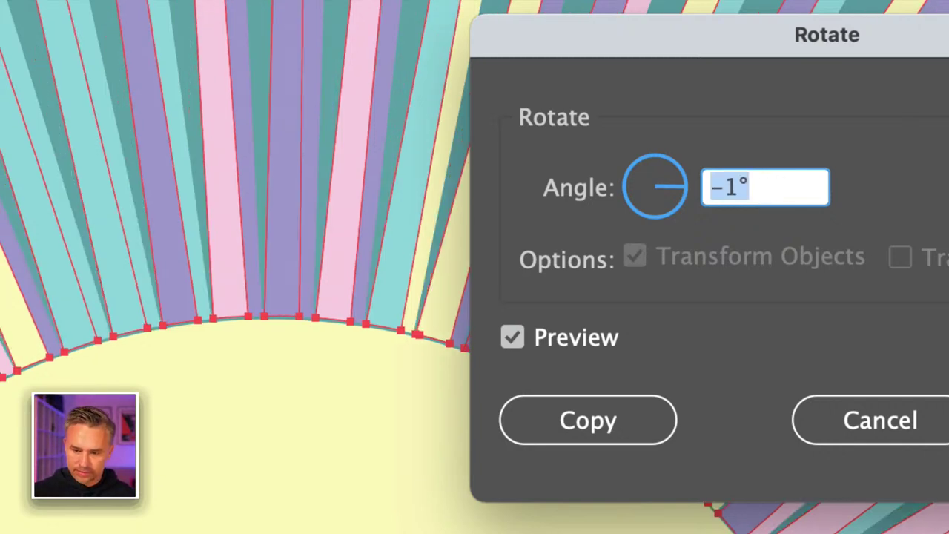
# Preview the selected rays rotated by 0.05°.
pyautogui.click(786, 188)
pyautogui.moveTo(788, 188); pyautogui.dragTo(690, 185)
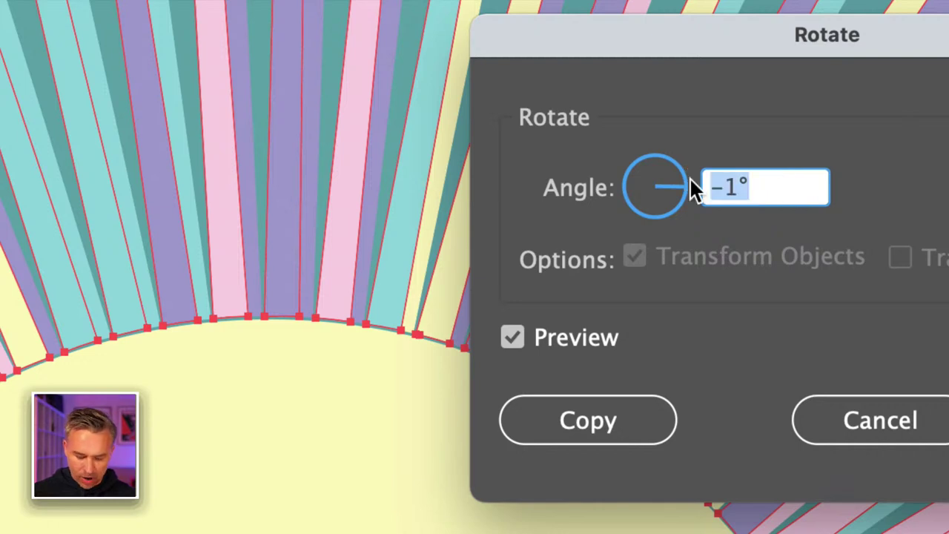
pyautogui.write('.05')
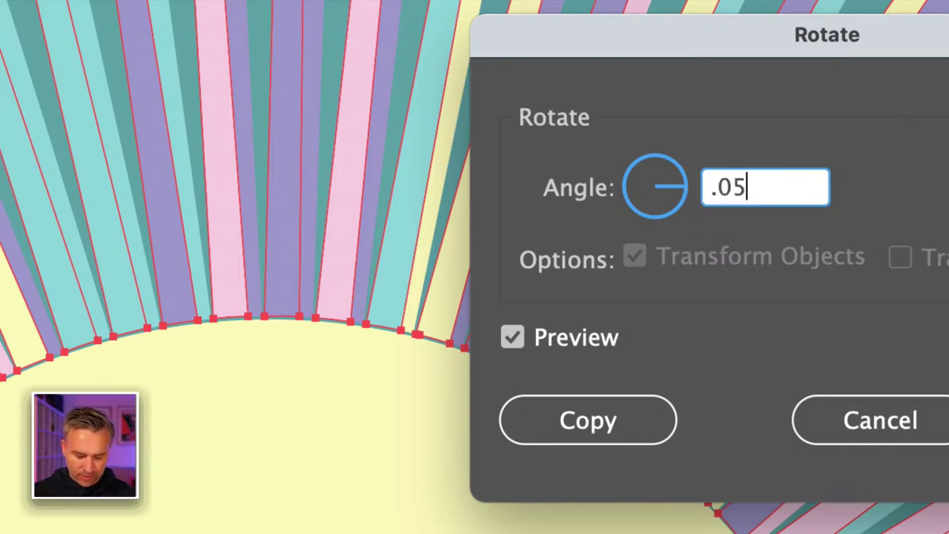
pyautogui.press('Tab')
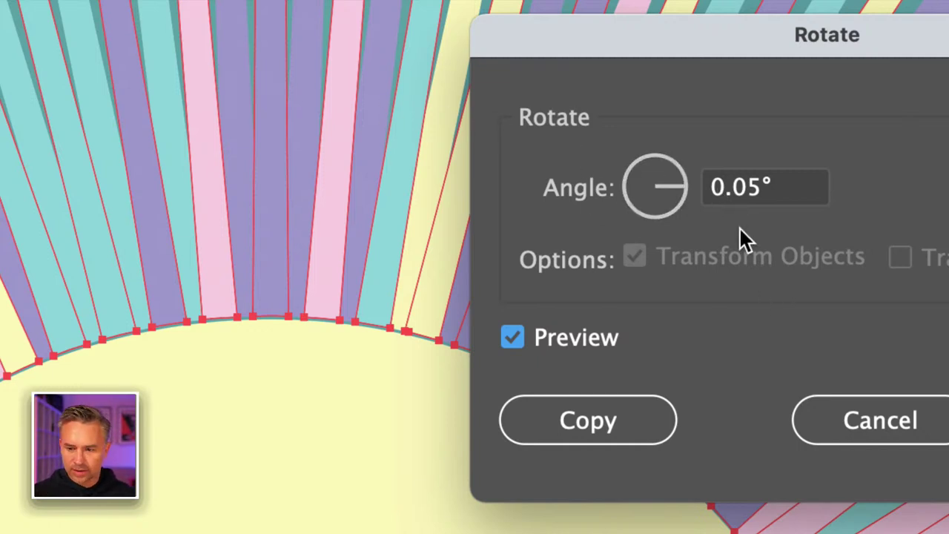
# Preview the selected rays rotated by 0.01° and by 0.02°.
pyautogui.click(738, 189)
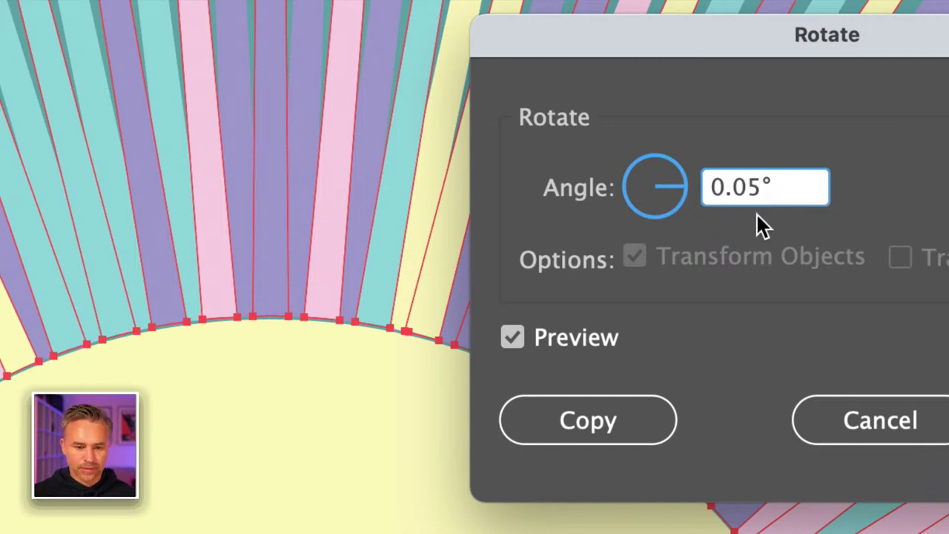
pyautogui.press('BackSpace')
pyautogui.write('1')
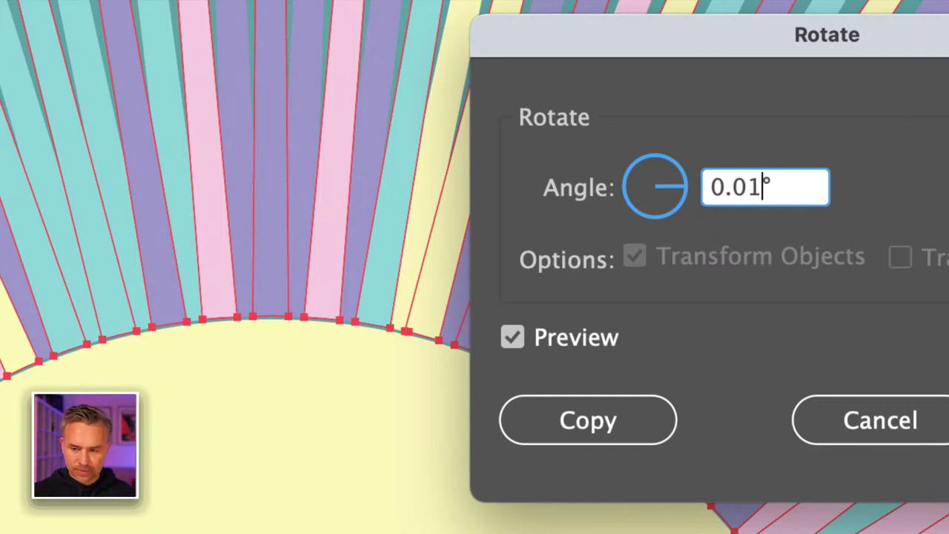
pyautogui.press('Tab')
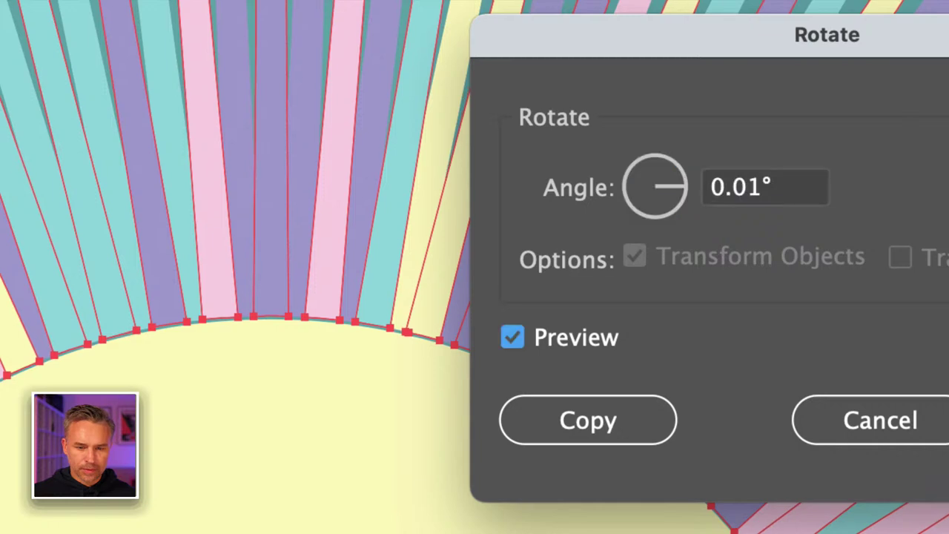
pyautogui.click(759, 187)
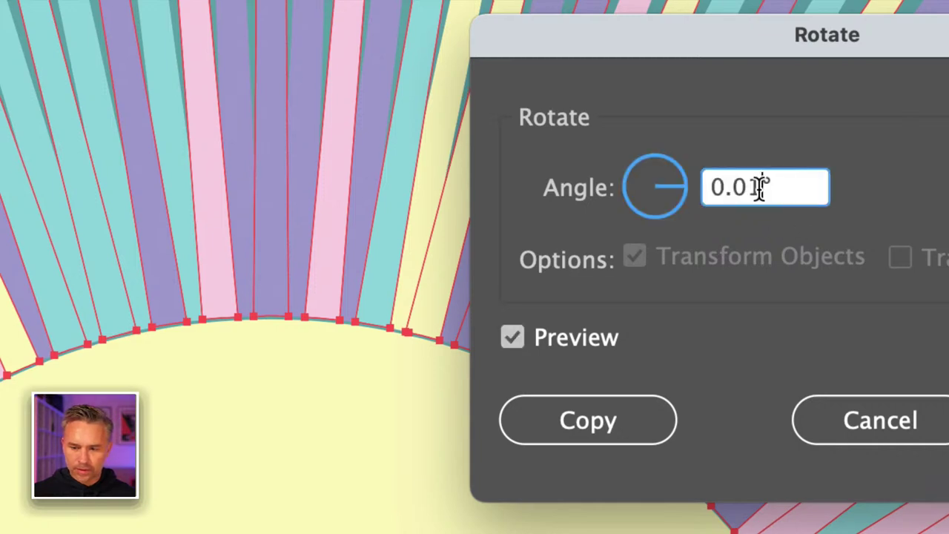
pyautogui.press('BackSpace')
pyautogui.write('1')
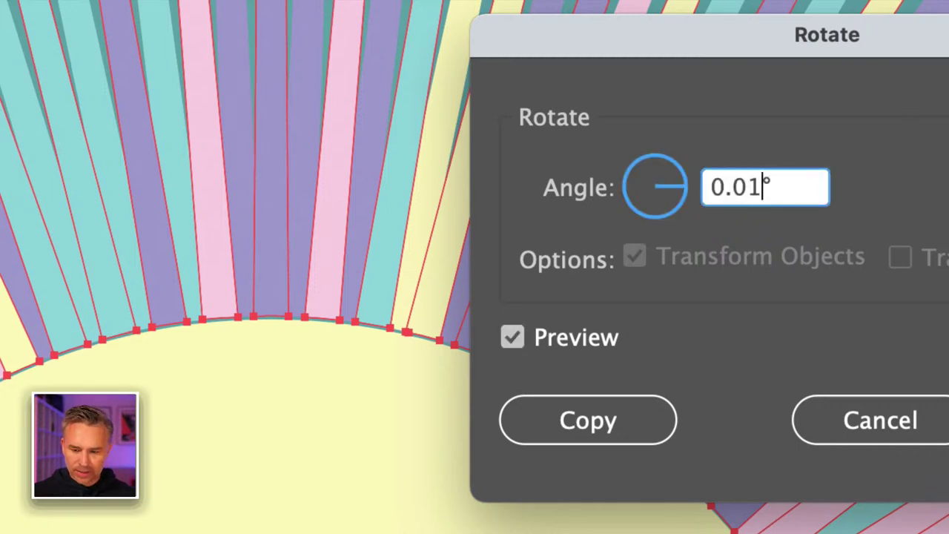
pyautogui.press('BackSpace')
pyautogui.write('2')
pyautogui.press('Tab')
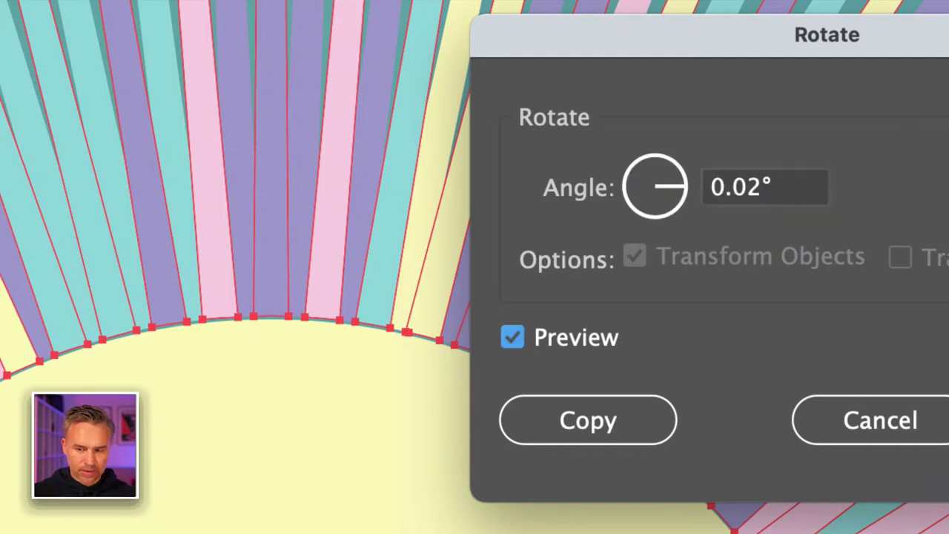
# Try rotation angles of 0.04° and 0.05° for the selected rays.
pyautogui.click(760, 186)
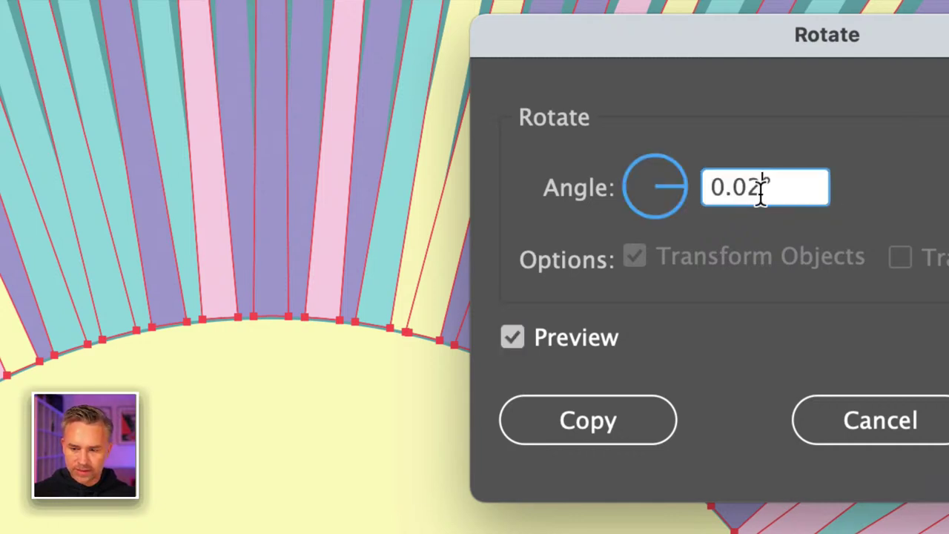
pyautogui.press('BackSpace')
pyautogui.write('4')
pyautogui.press('Tab')
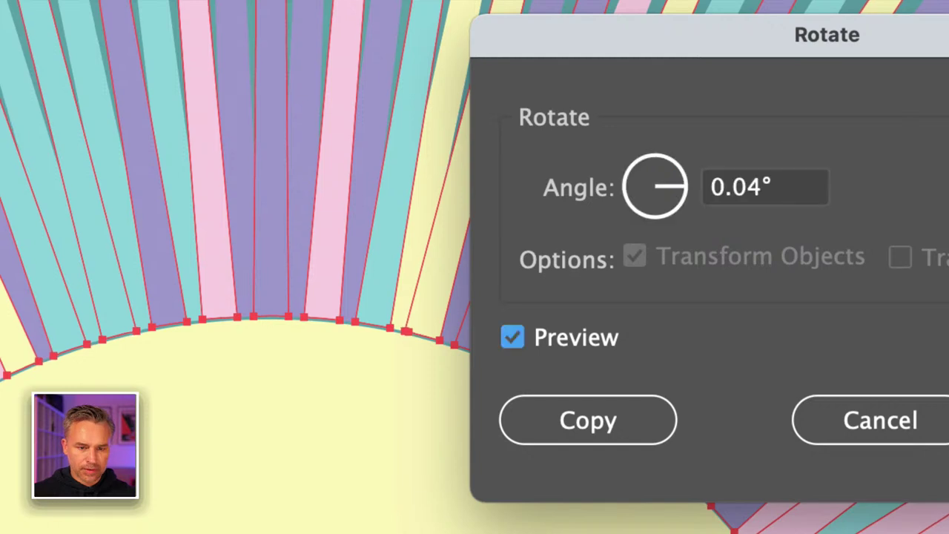
pyautogui.click(758, 191)
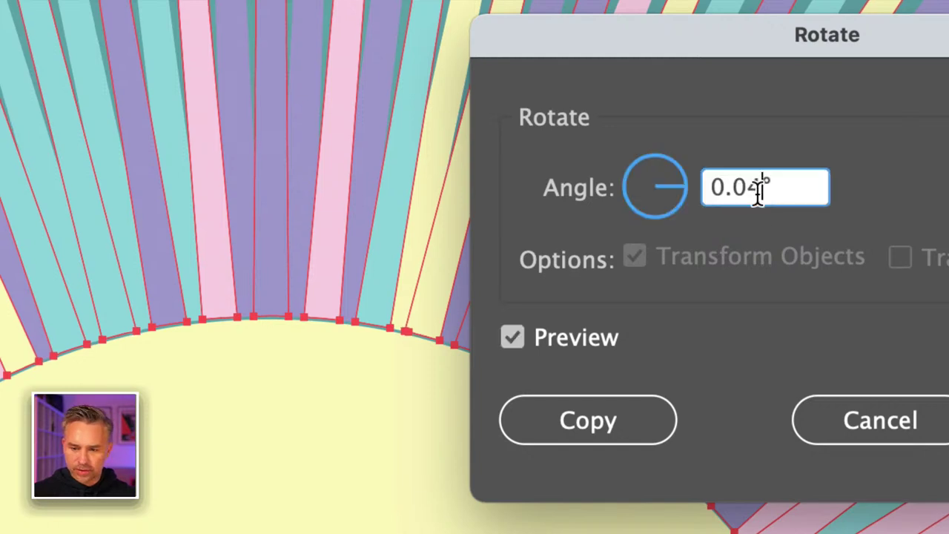
pyautogui.press('BackSpace')
pyautogui.write('5')
pyautogui.press('Tab')
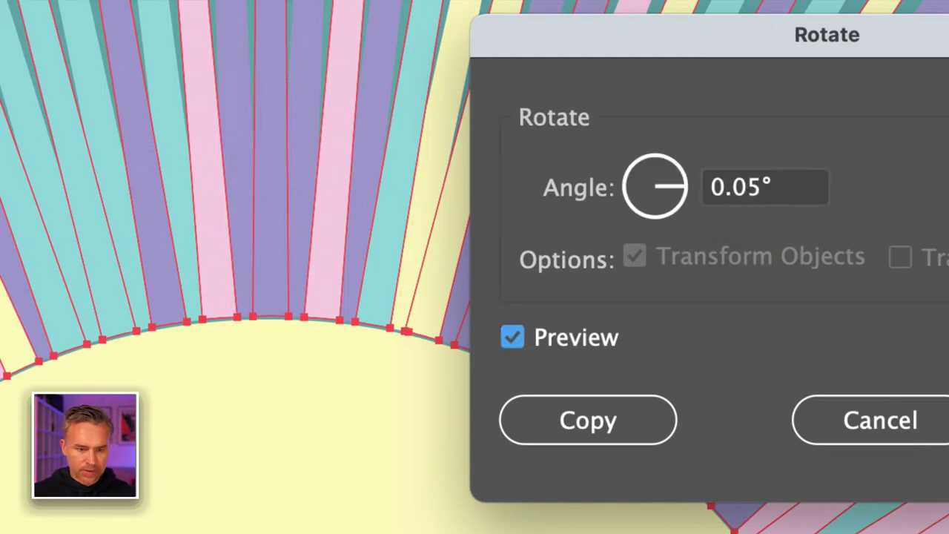
# Try rotation angles of 0.09° and 0.1° for the selected rays, and dismiss the numeric rotation.
pyautogui.click(764, 191)
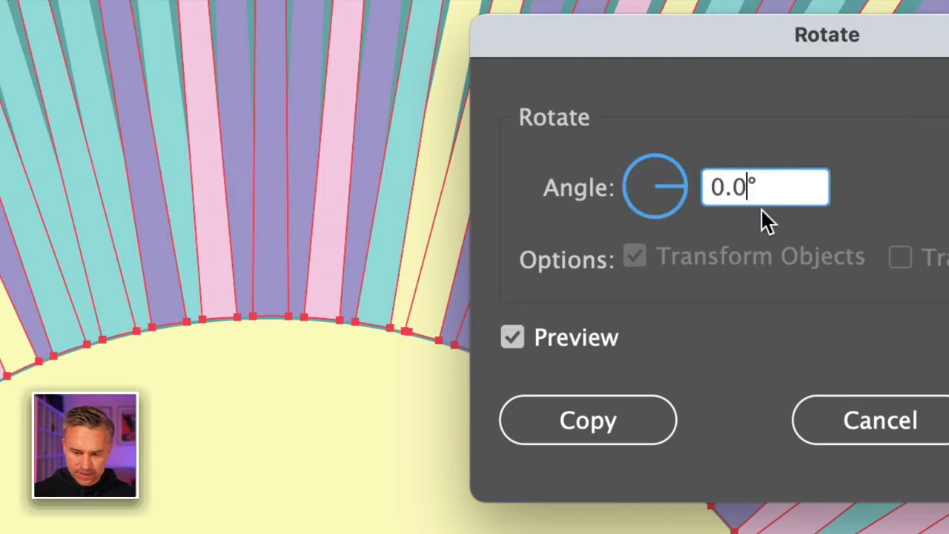
pyautogui.write('9')
pyautogui.press('Tab')
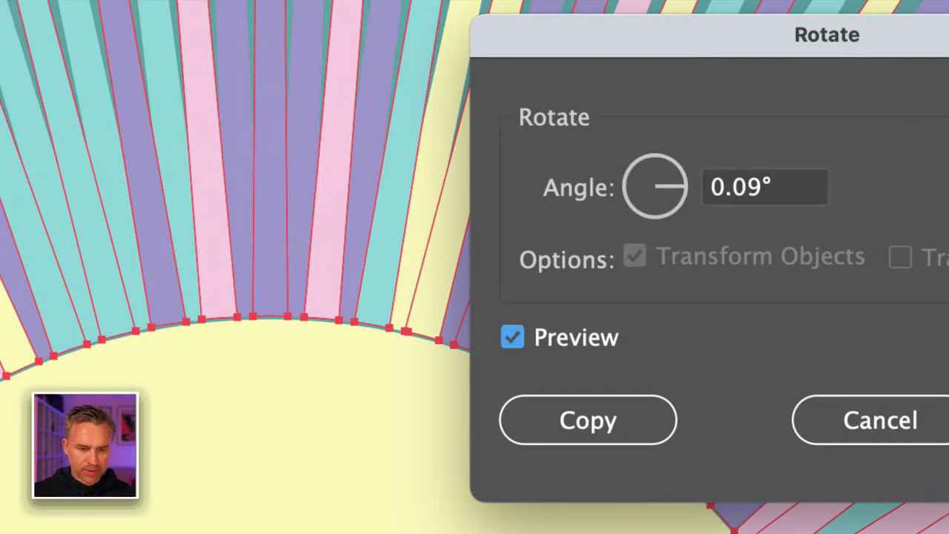
pyautogui.click(753, 188)
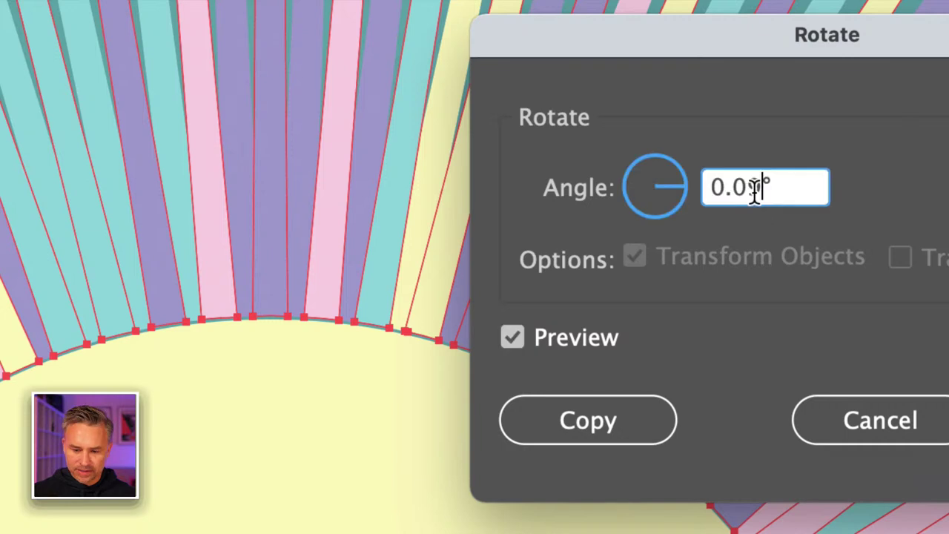
pyautogui.press('BackSpace')
pyautogui.write('1')
pyautogui.press('Tab')
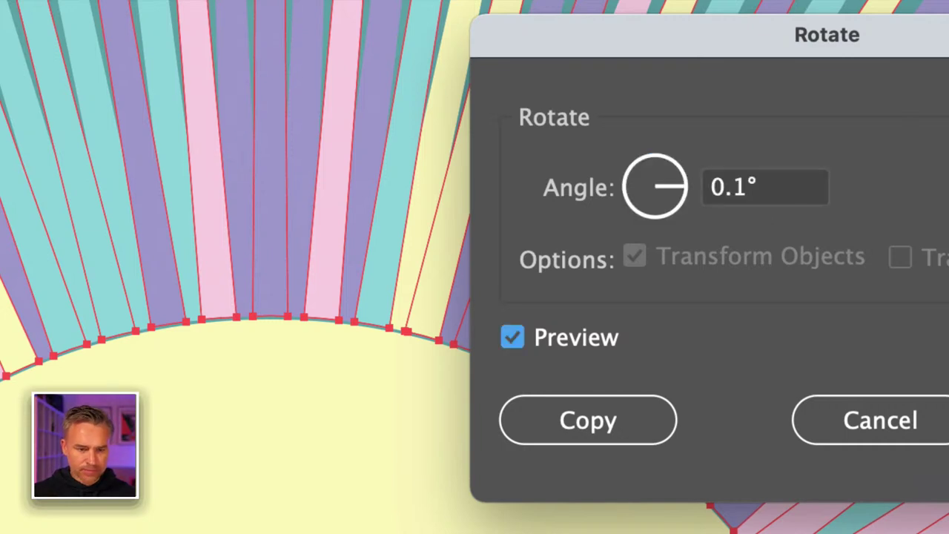
pyautogui.click(830, 421)
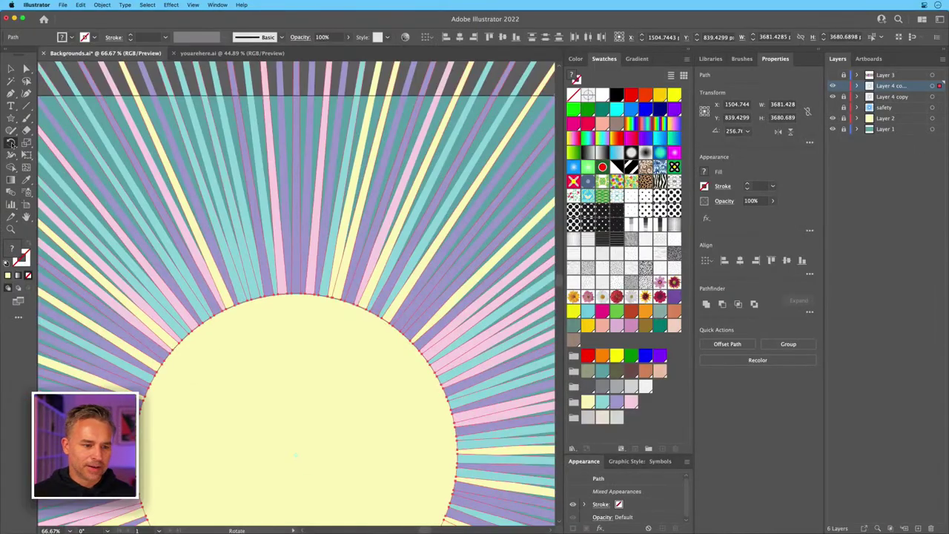
# Deselect the rays and examine the complete sunburst around the yellow circle.
pyautogui.doubleClick(11, 143)
pyautogui.click(437, 323)
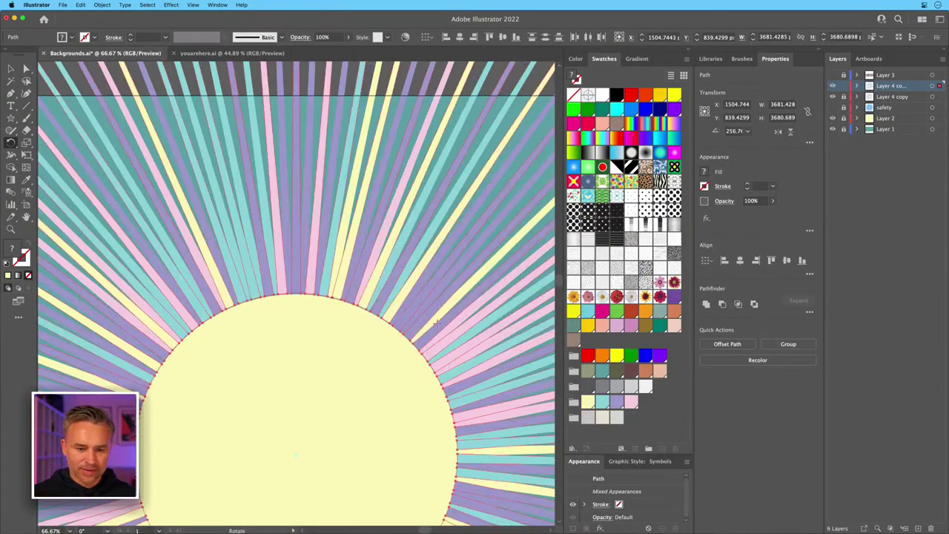
pyautogui.press('super+minus')
pyautogui.press('super+minus')
pyautogui.press('super+minus')
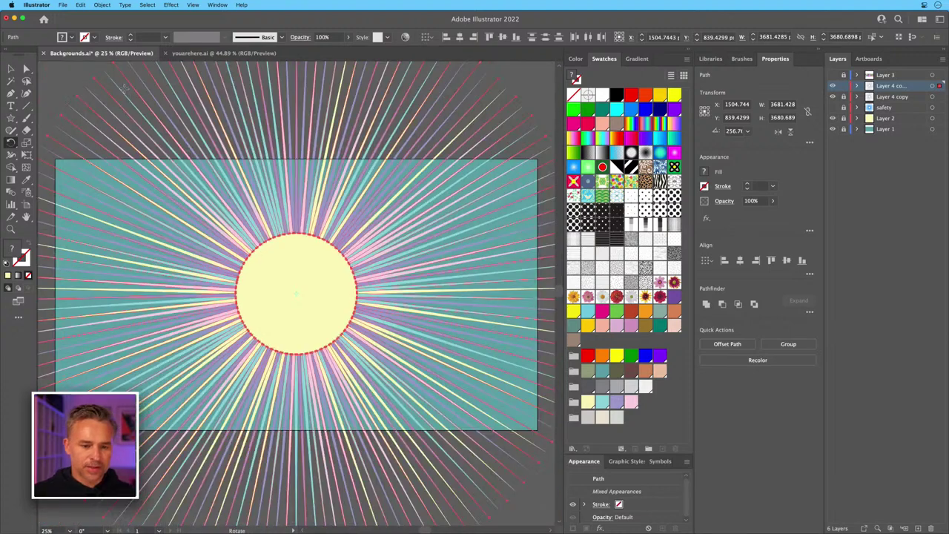
pyautogui.click(10, 68)
pyautogui.click(65, 82)
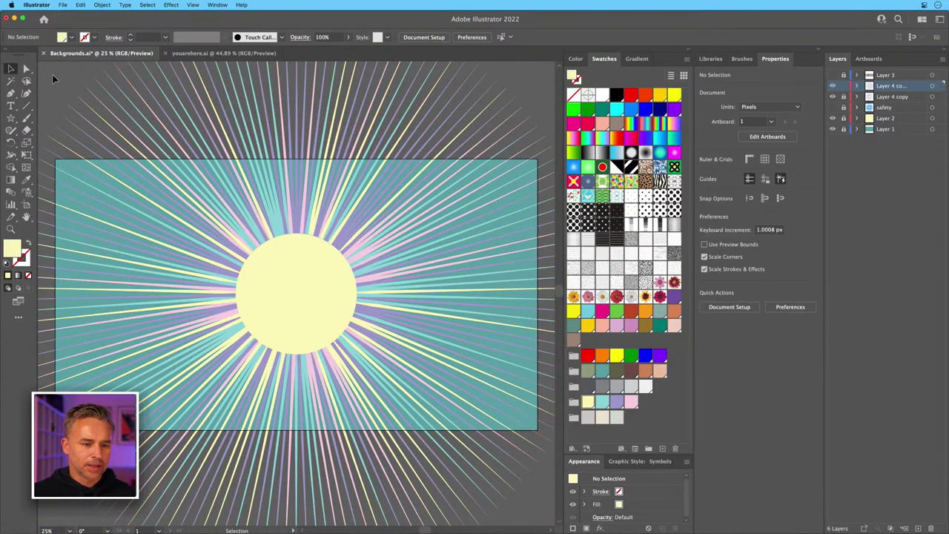
pyautogui.moveTo(51, 74); pyautogui.dragTo(117, 86)
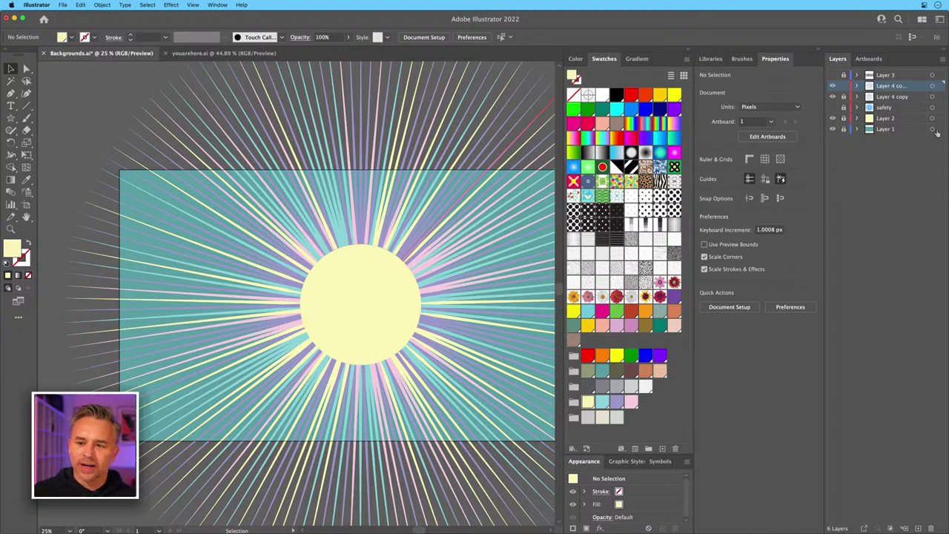
# Duplicate the uppermost ray layer and rotate the copied rays freehand by about 222° around the circle.
pyautogui.moveTo(871, 87); pyautogui.dragTo(919, 528)
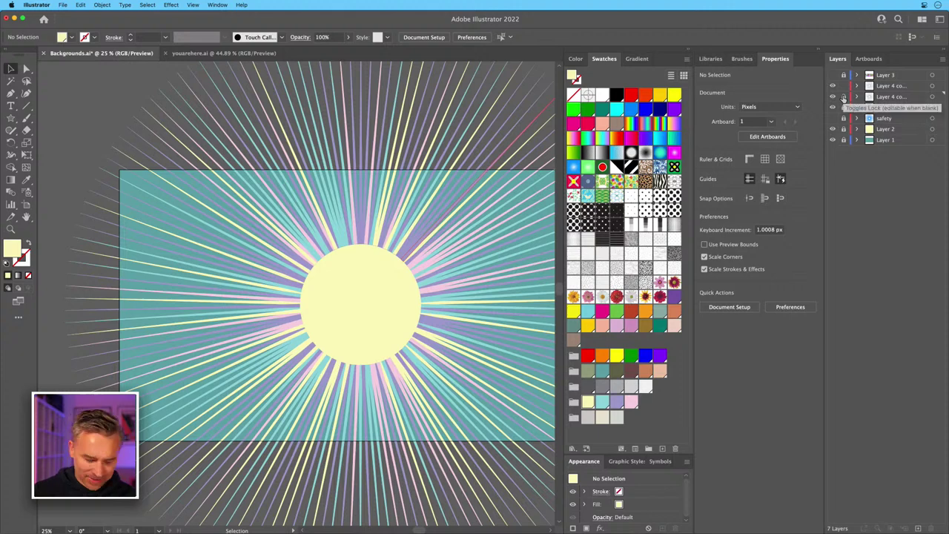
pyautogui.click(931, 86)
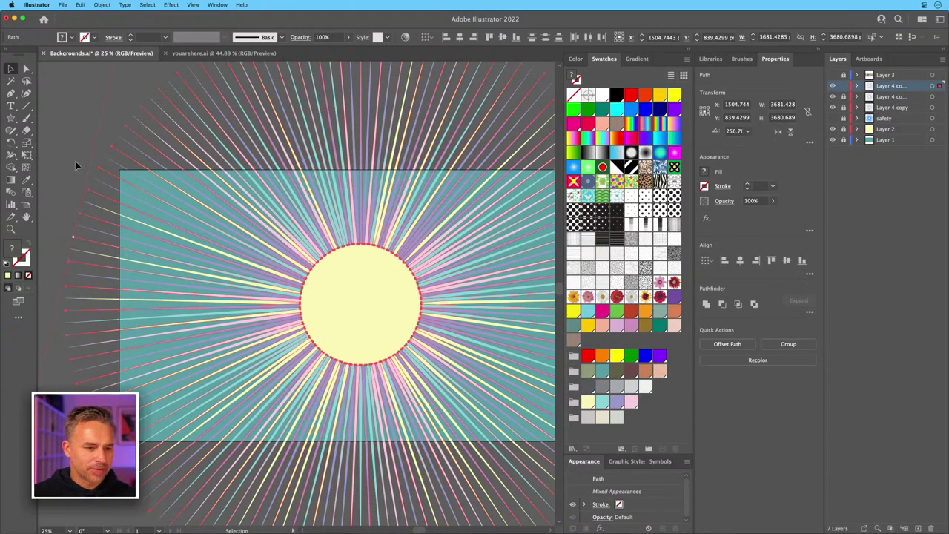
pyautogui.scroll(5, 81, 167)
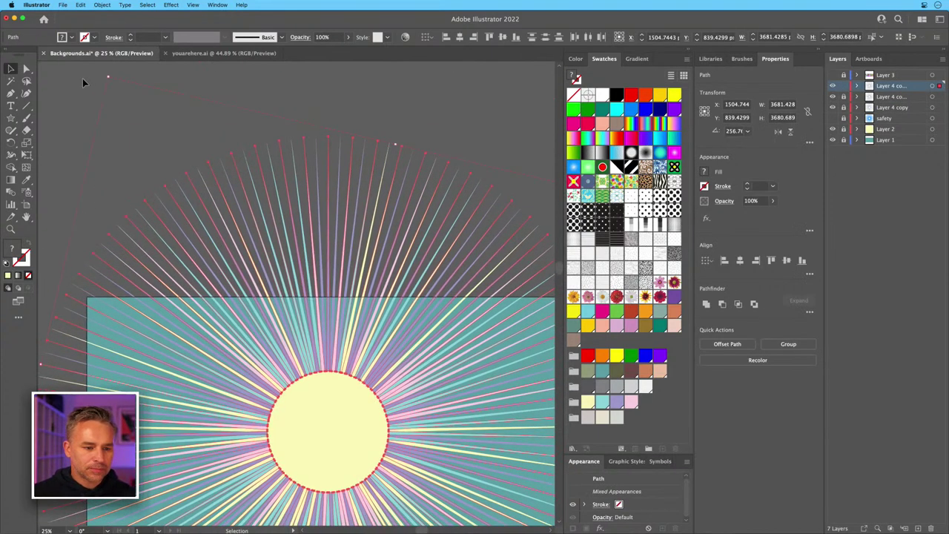
pyautogui.moveTo(106, 75); pyautogui.dragTo(346, 87)
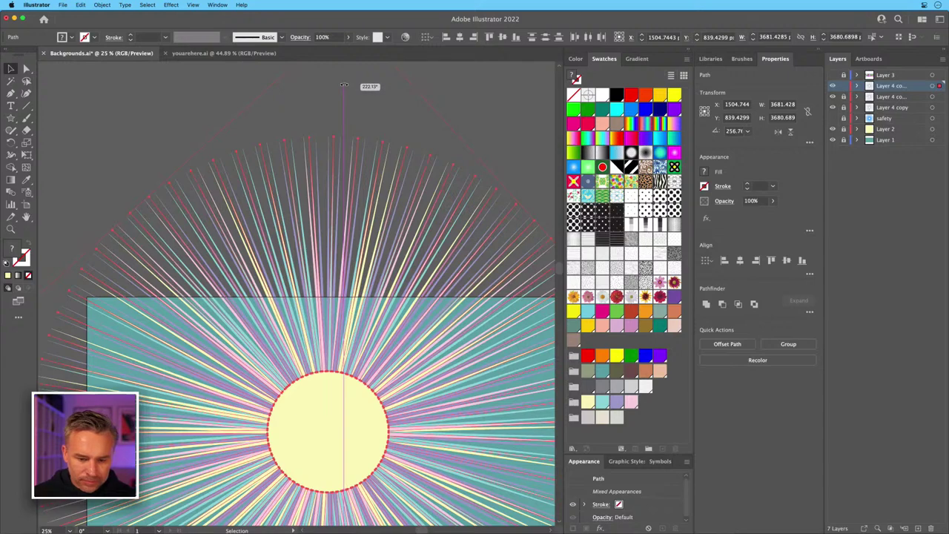
pyautogui.moveTo(343, 85); pyautogui.dragTo(344, 89)
pyautogui.click(141, 158)
pyautogui.moveTo(157, 225); pyautogui.dragTo(134, 91)
pyautogui.press('super+equal')
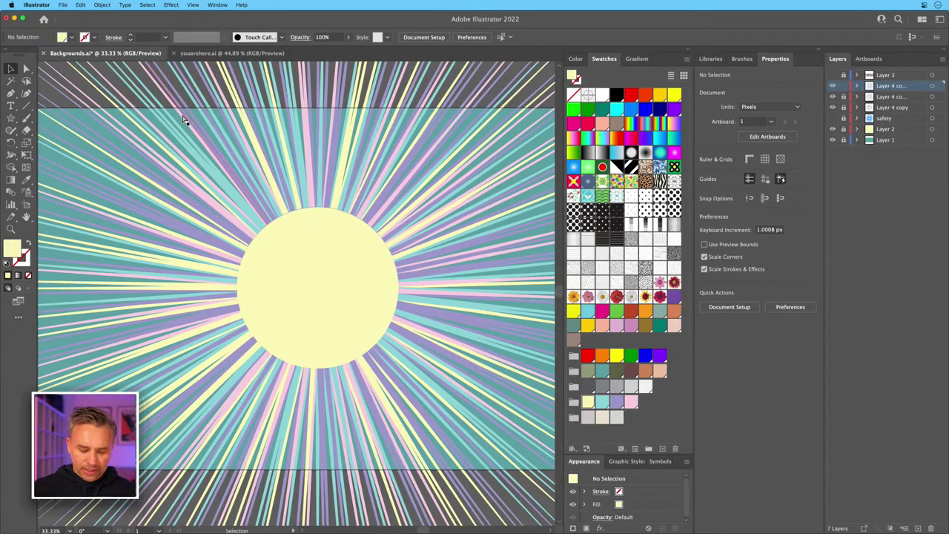
pyautogui.press('super+minus')
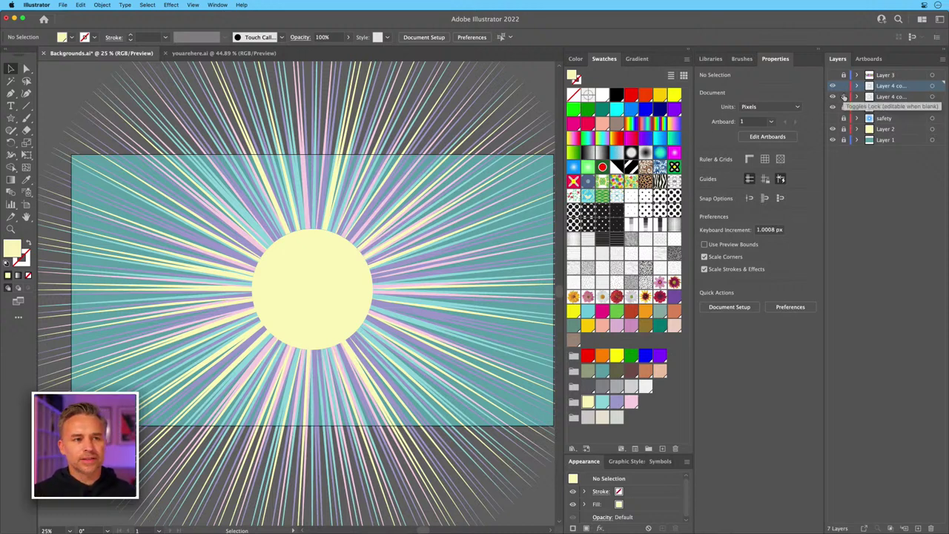
# Unlock the yellow circle's layer and the ray layers, and select the circle together with all the rays.
pyautogui.click(844, 97)
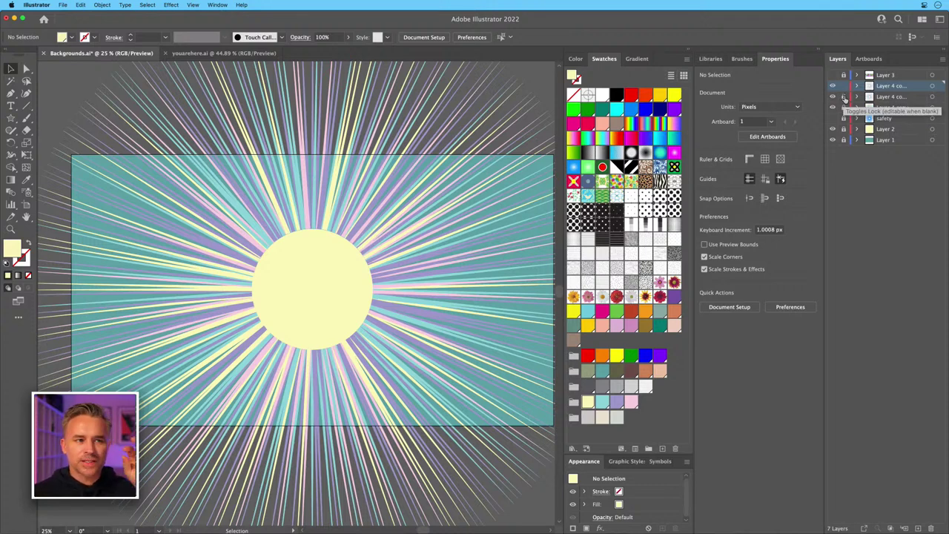
pyautogui.click(832, 130)
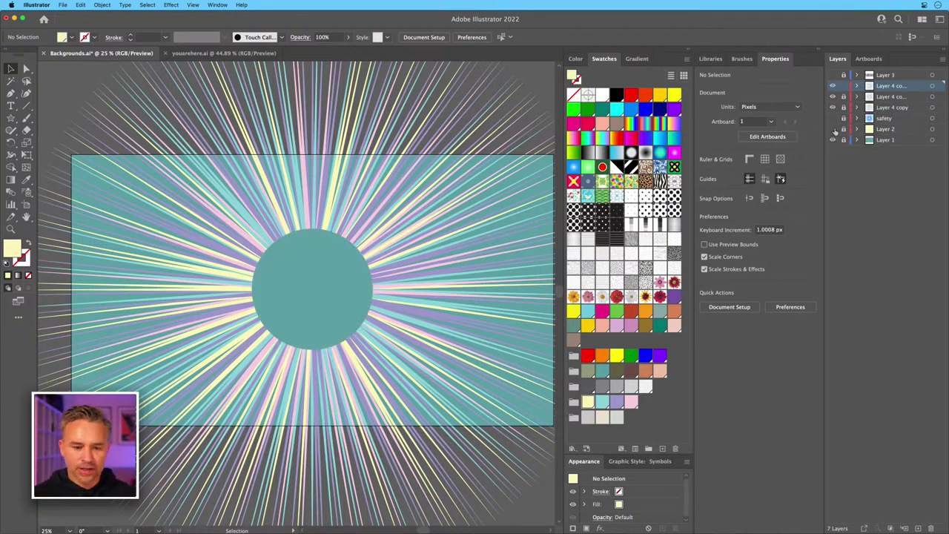
pyautogui.click(833, 130)
pyautogui.moveTo(843, 130); pyautogui.dragTo(843, 97)
pyautogui.press('super+a')
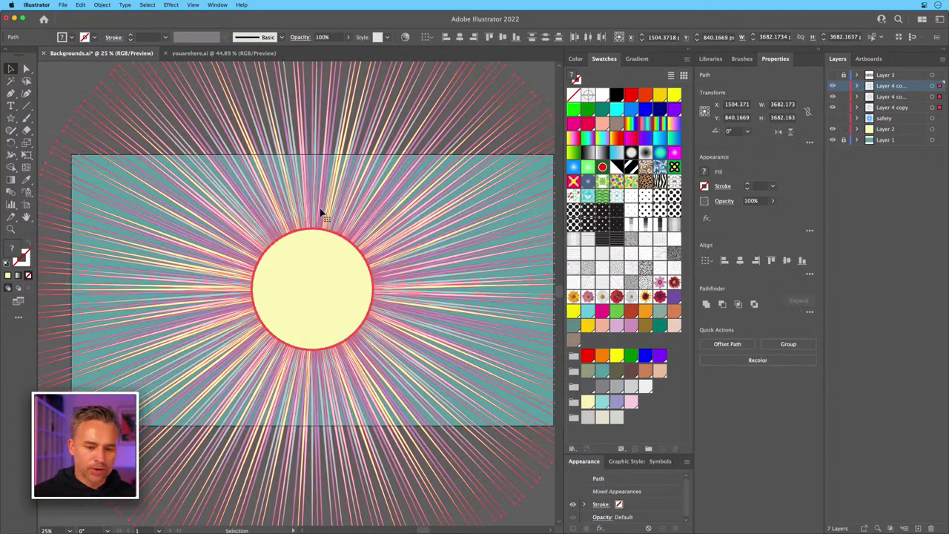
pyautogui.moveTo(322, 259); pyautogui.dragTo(314, 316)
pyautogui.press('super+z')
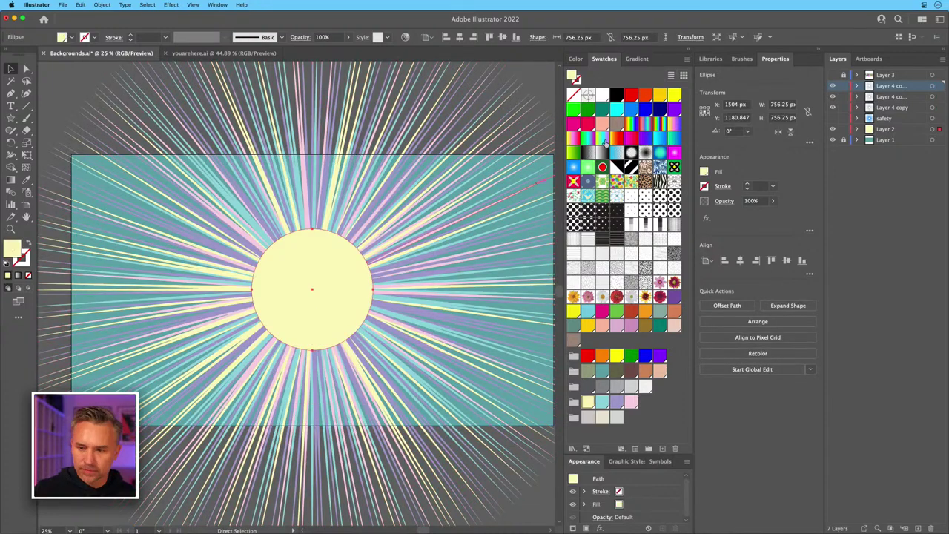
pyautogui.press('super+a')
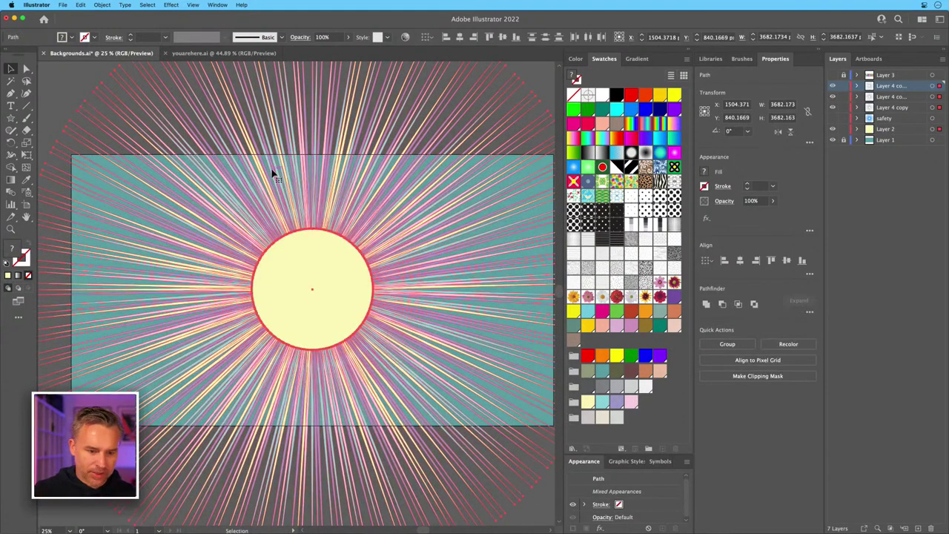
# Move the whole sunburst straight down to the artboard's lower edge and enlarge it proportionally from its center to about 4719 px wide.
pyautogui.moveTo(316, 264); pyautogui.dragTo(315, 411)
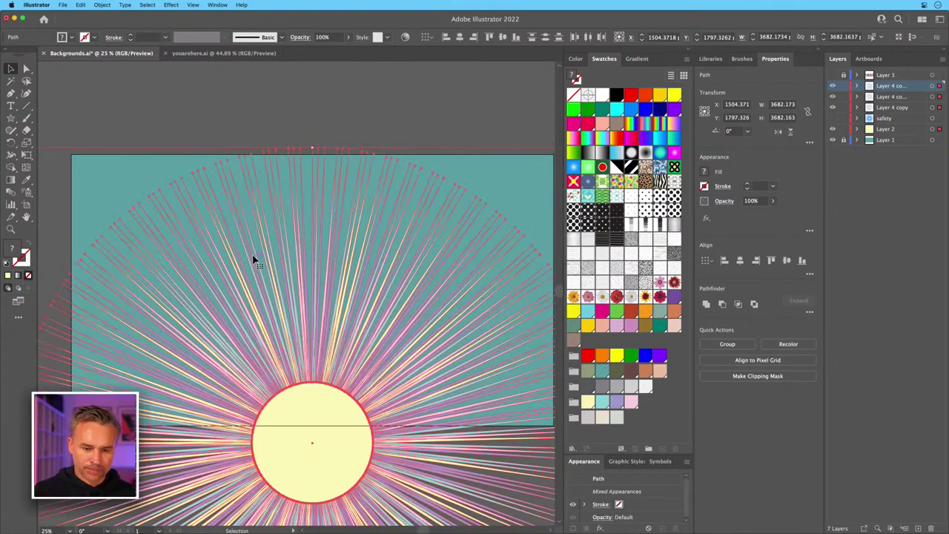
pyautogui.press('super+minus')
pyautogui.moveTo(254, 253); pyautogui.dragTo(303, 309)
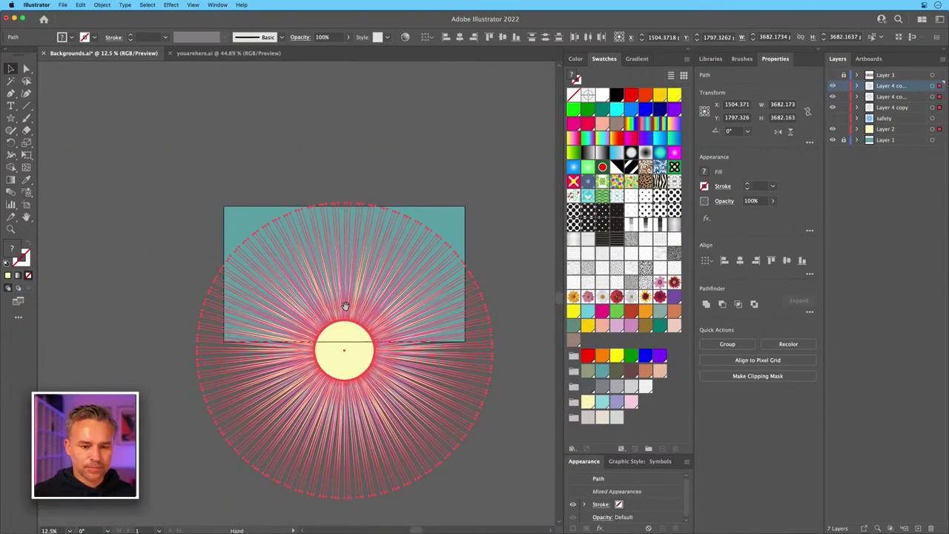
pyautogui.moveTo(196, 201); pyautogui.dragTo(138, 169)
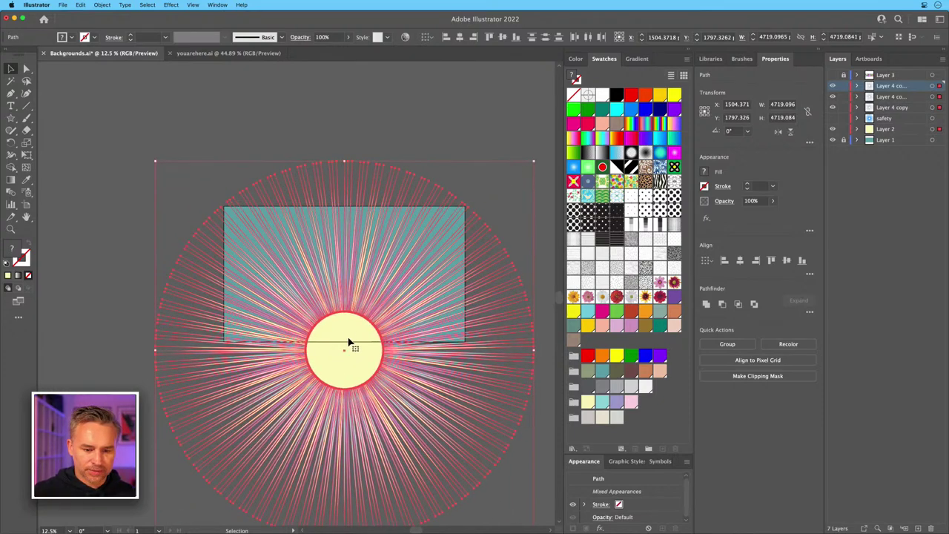
pyautogui.moveTo(341, 324); pyautogui.dragTo(341, 326)
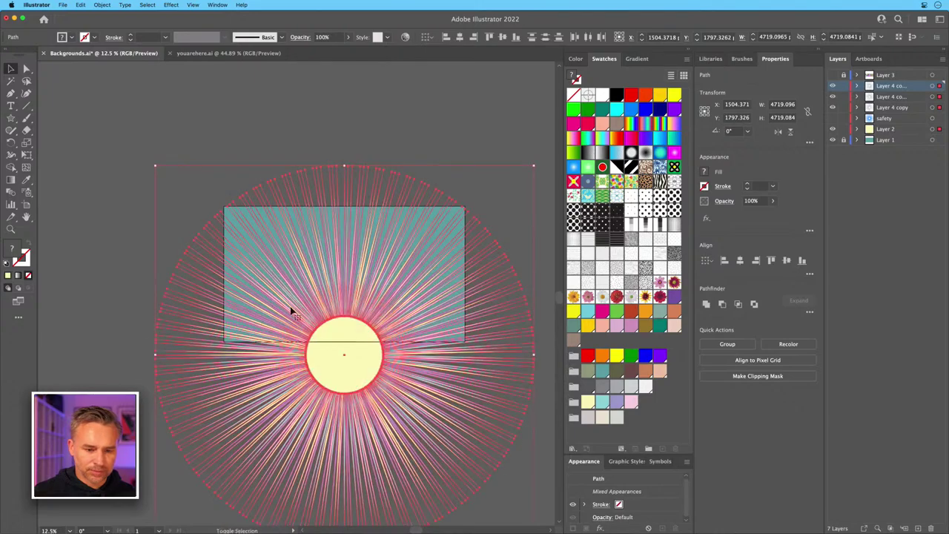
# Deselect the sunburst and view the artboard in full-screen presentation mode.
pyautogui.click(110, 128)
pyautogui.hotkey('shift', 'f')
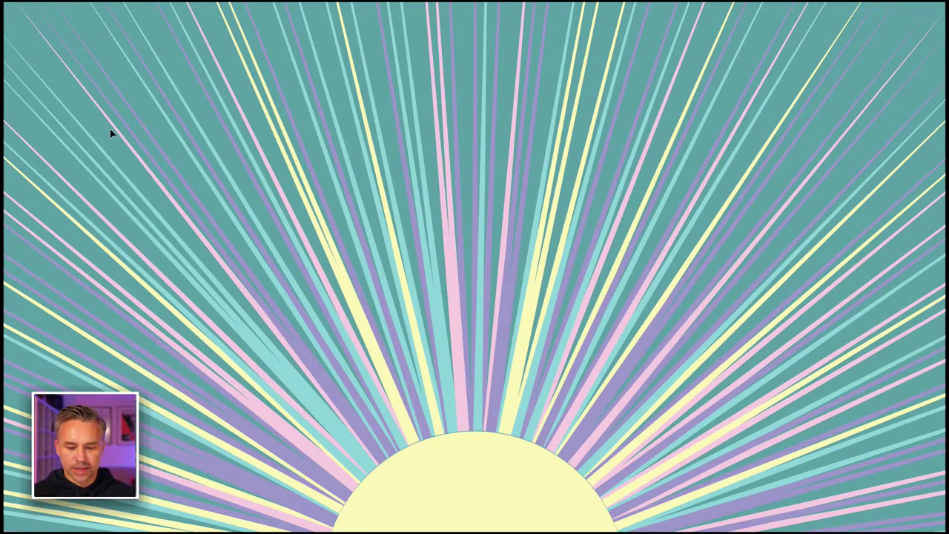
# Leave the presentation view, lock the circle and ray layers, and add a new layer above the rays.
pyautogui.press('Escape')
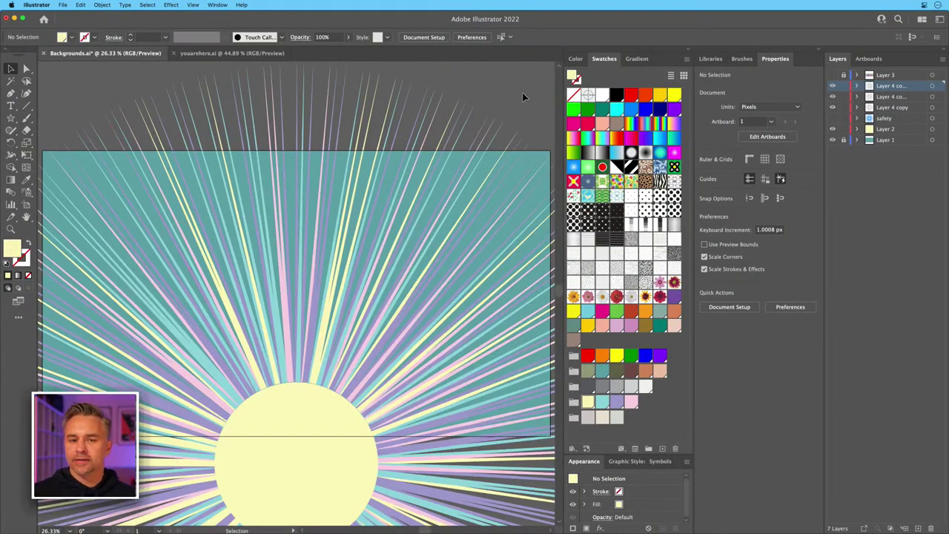
pyautogui.press('super+minus')
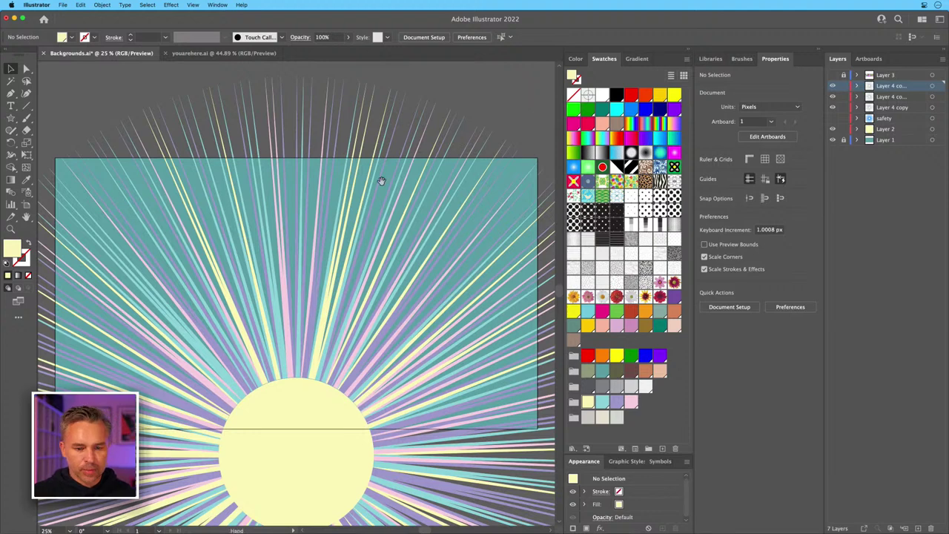
pyautogui.moveTo(381, 182); pyautogui.dragTo(419, 130)
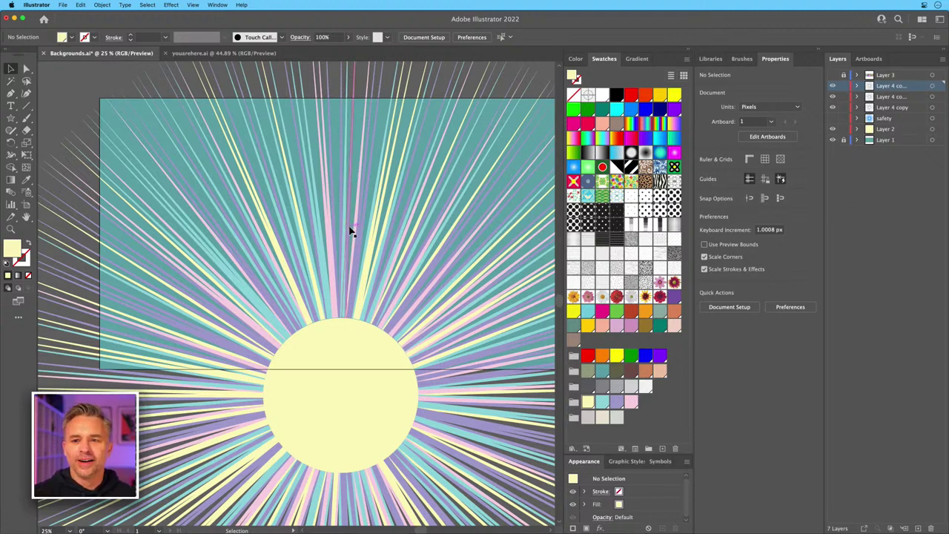
pyautogui.press('space')
pyautogui.moveTo(341, 227)
pyautogui.mouseDown()
pyautogui.moveTo(286, 228)
pyautogui.moveTo(328, 230)
pyautogui.mouseUp()
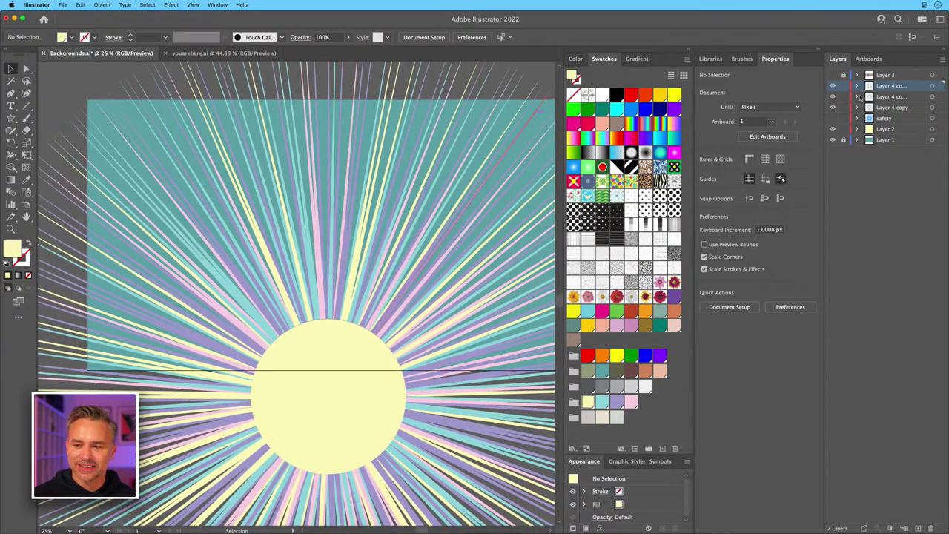
pyautogui.click(918, 525)
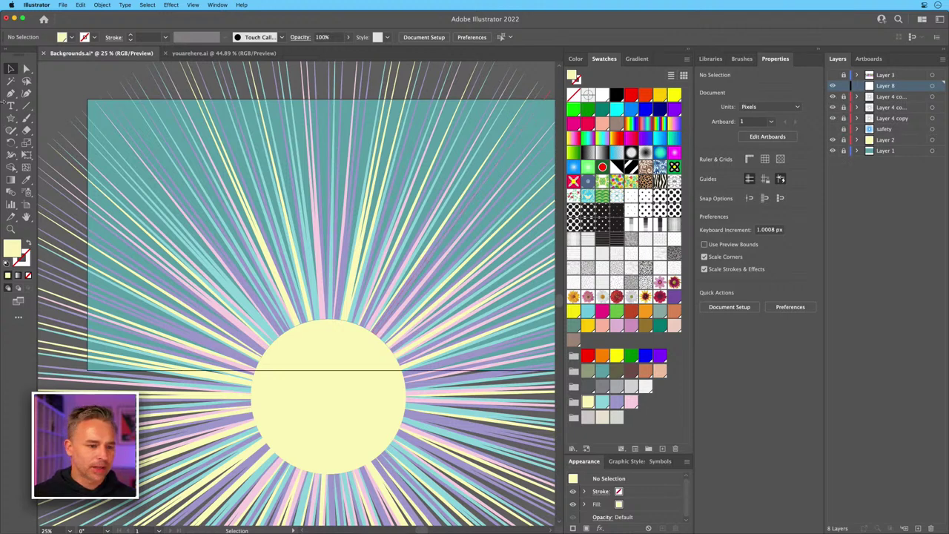
# Draw a rectangle on the new layer and stretch it to cover the whole artboard, about 3015 by 1696 px.
pyautogui.click(11, 118)
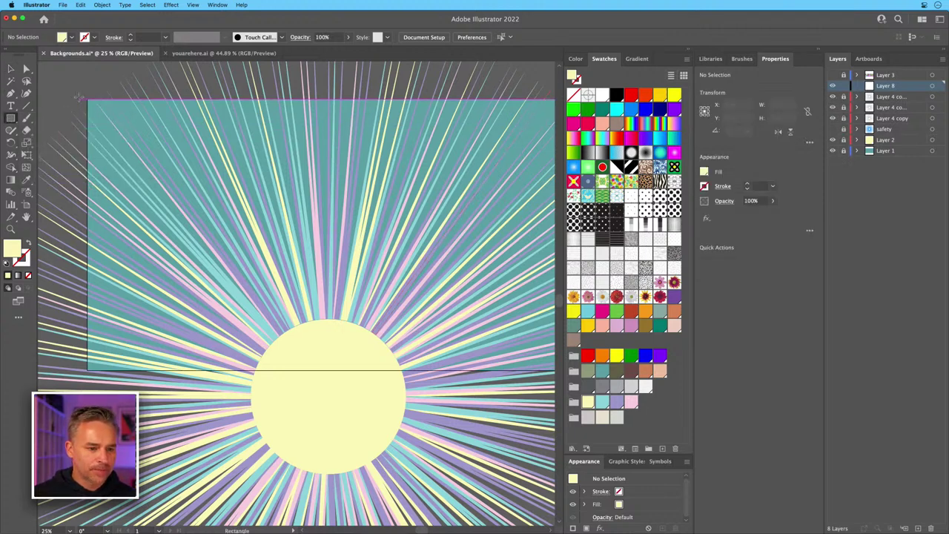
pyautogui.click(46, 120)
pyautogui.moveTo(86, 98); pyautogui.dragTo(467, 369)
pyautogui.moveTo(419, 271); pyautogui.dragTo(354, 303)
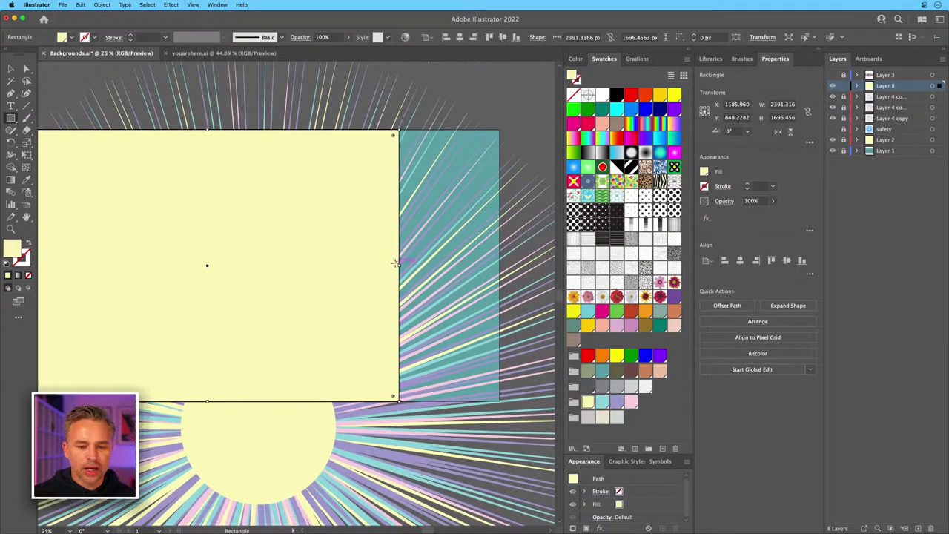
pyautogui.press('v')
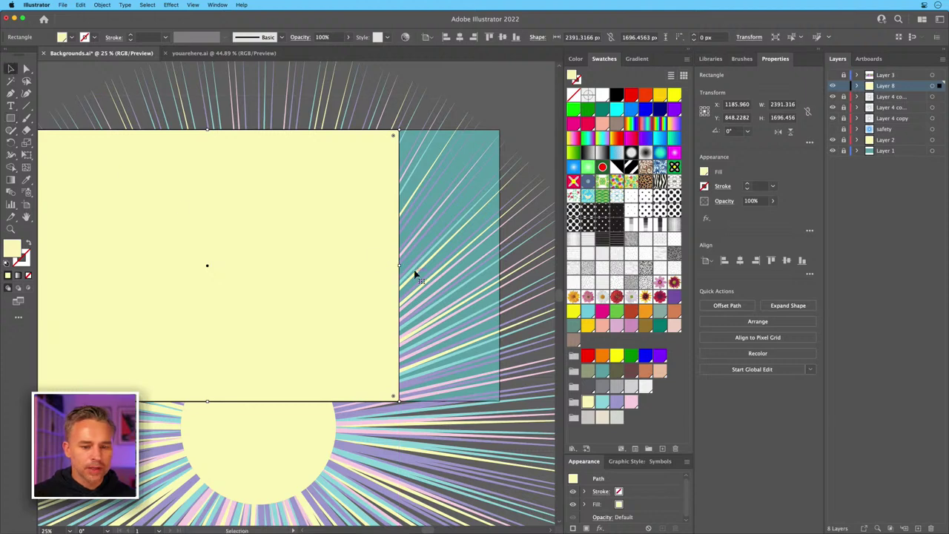
pyautogui.moveTo(399, 265); pyautogui.dragTo(499, 266)
pyautogui.moveTo(221, 195); pyautogui.dragTo(303, 224)
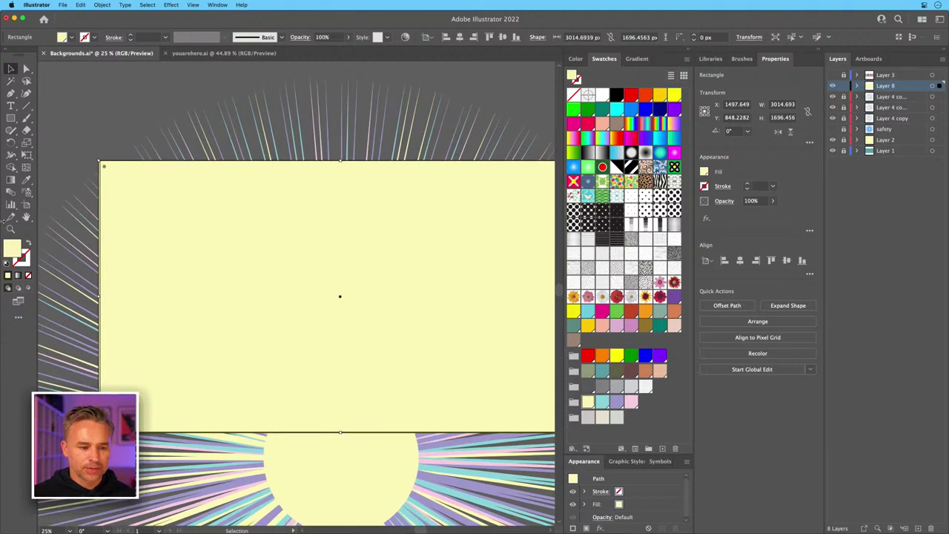
# Change the fill of the artboard-sized rectangle to a mid-tone warm gray.
pyautogui.doubleClick(12, 248)
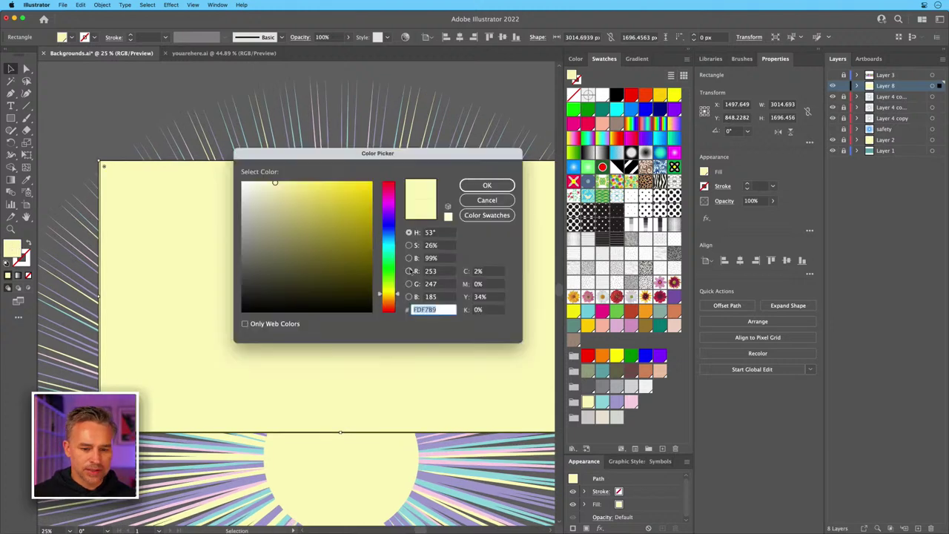
pyautogui.click(246, 239)
pyautogui.press('Return')
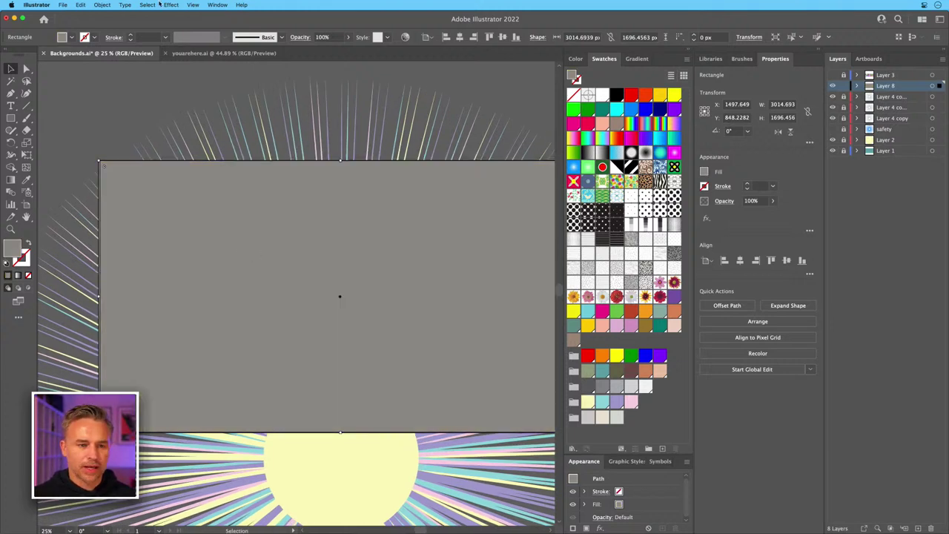
# Apply the Film Grain effect to the gray rectangle with Grain 19, Highlight Area 0 and Intensity 10.
pyautogui.click(169, 5)
pyautogui.moveTo(218, 175)
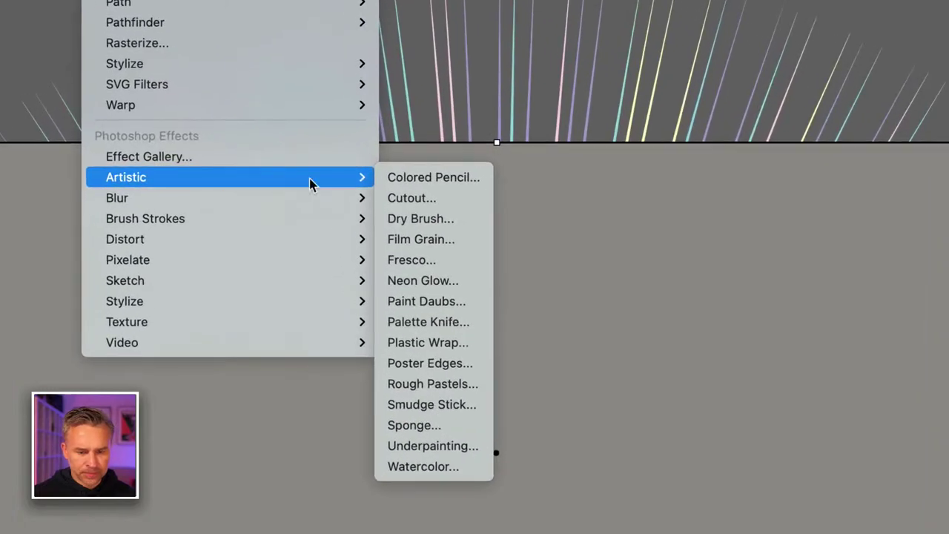
pyautogui.click(422, 241)
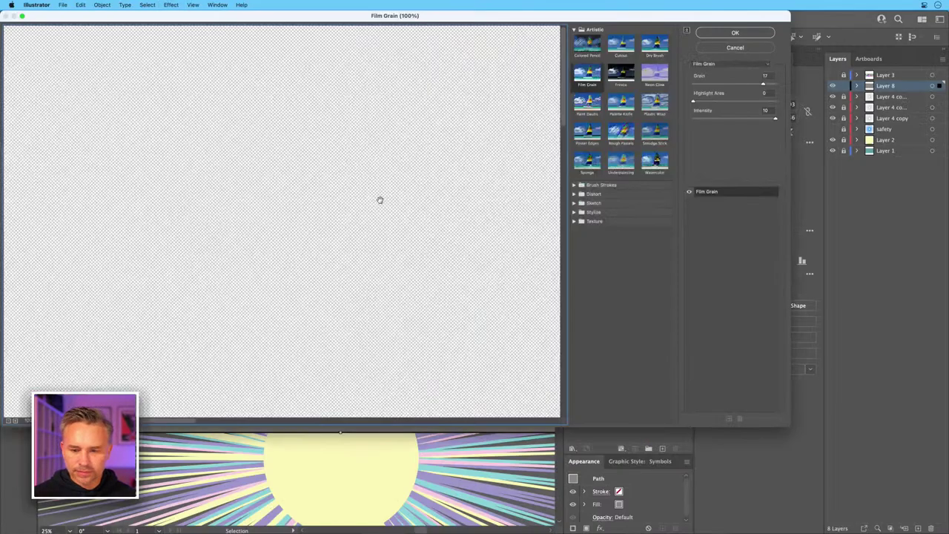
pyautogui.moveTo(394, 16); pyautogui.dragTo(442, 55)
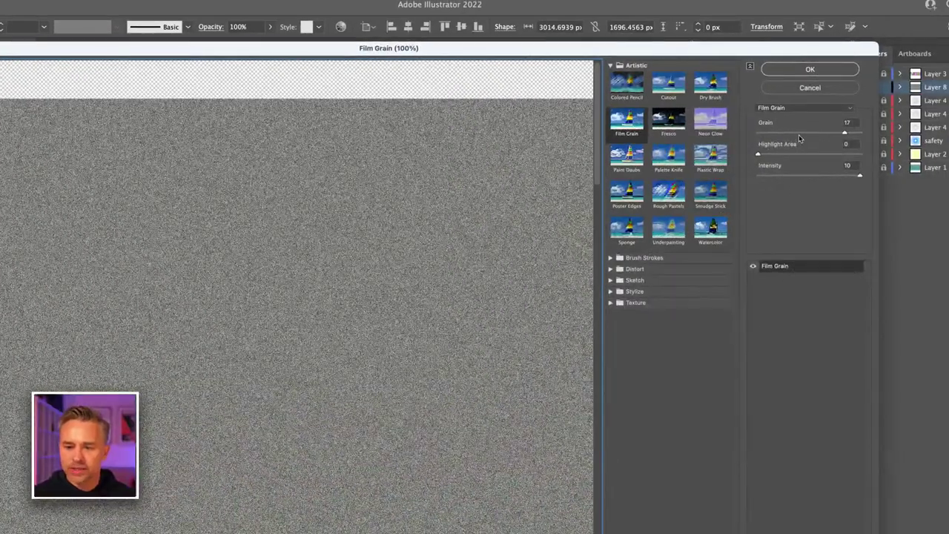
pyautogui.click(803, 133)
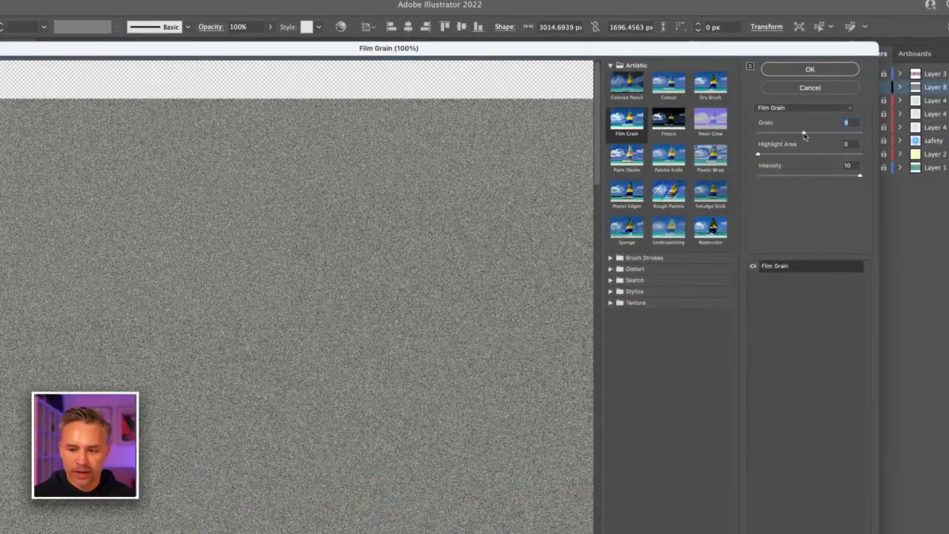
pyautogui.click(846, 133)
pyautogui.moveTo(846, 133); pyautogui.dragTo(852, 134)
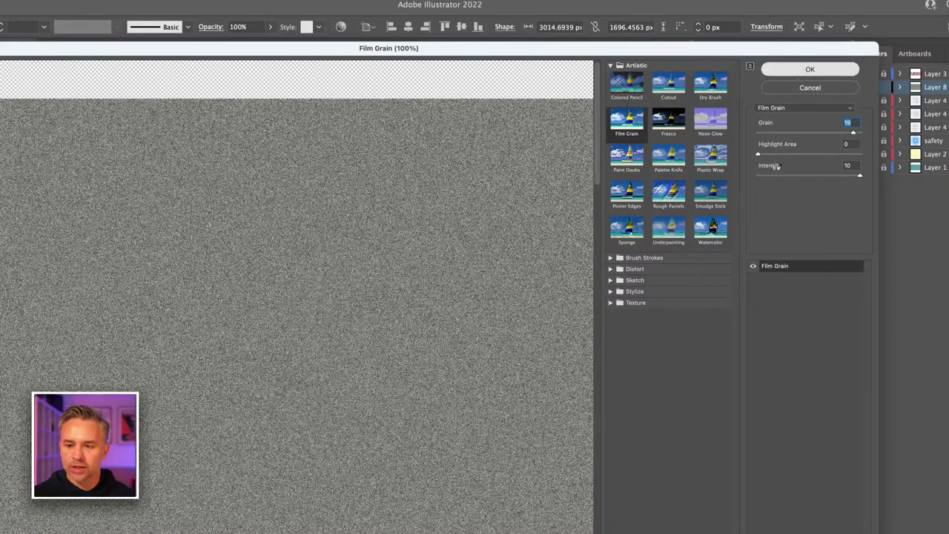
pyautogui.press('Return')
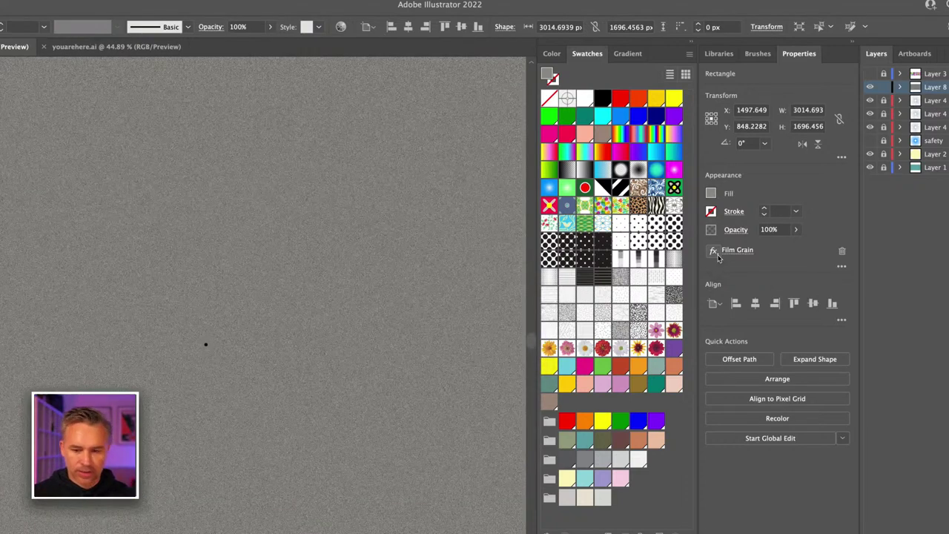
# Set the grain rectangle's blending mode to Overlay, keeping its opacity at 100%.
pyautogui.click(732, 231)
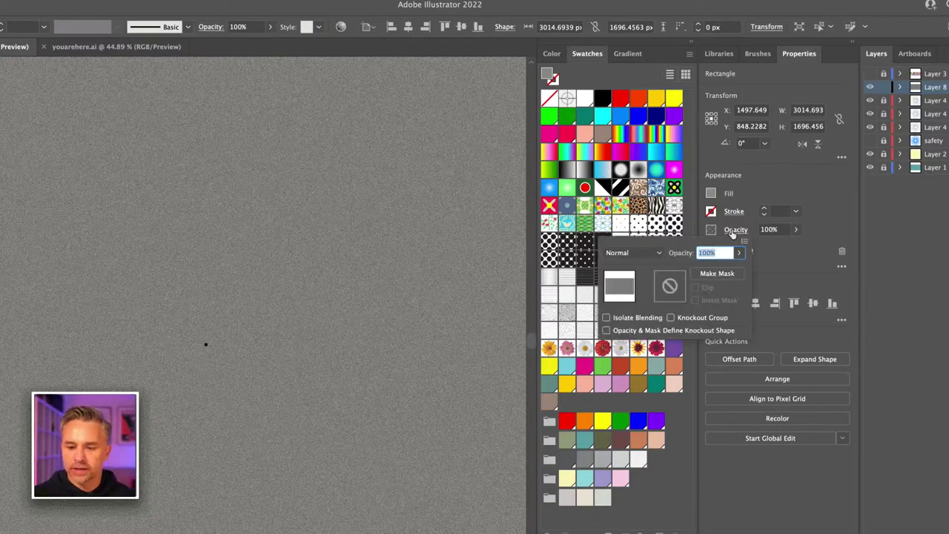
pyautogui.click(640, 253)
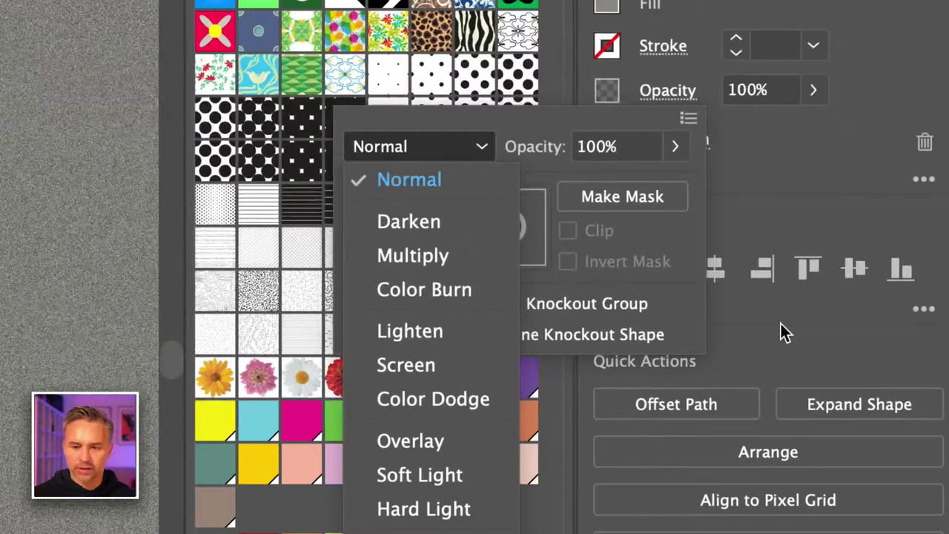
pyautogui.click(410, 438)
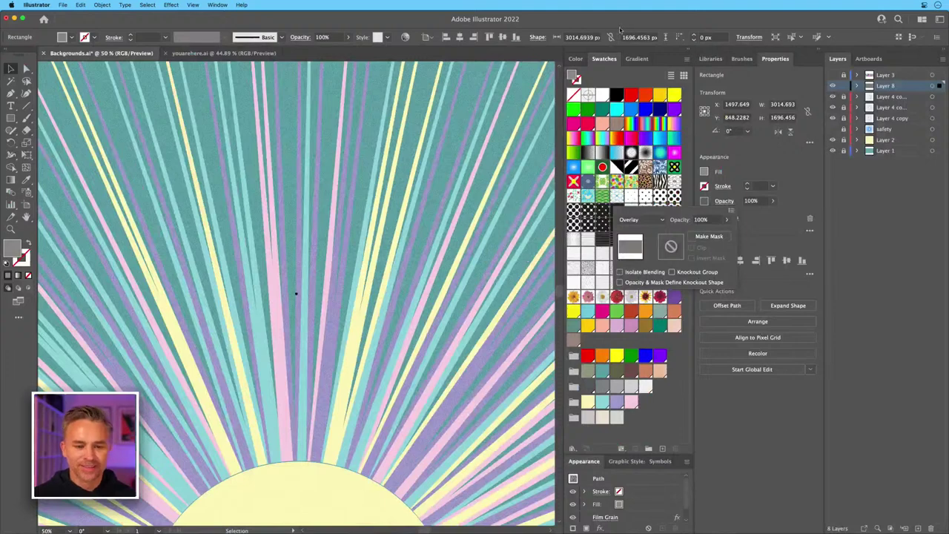
pyautogui.click(889, 234)
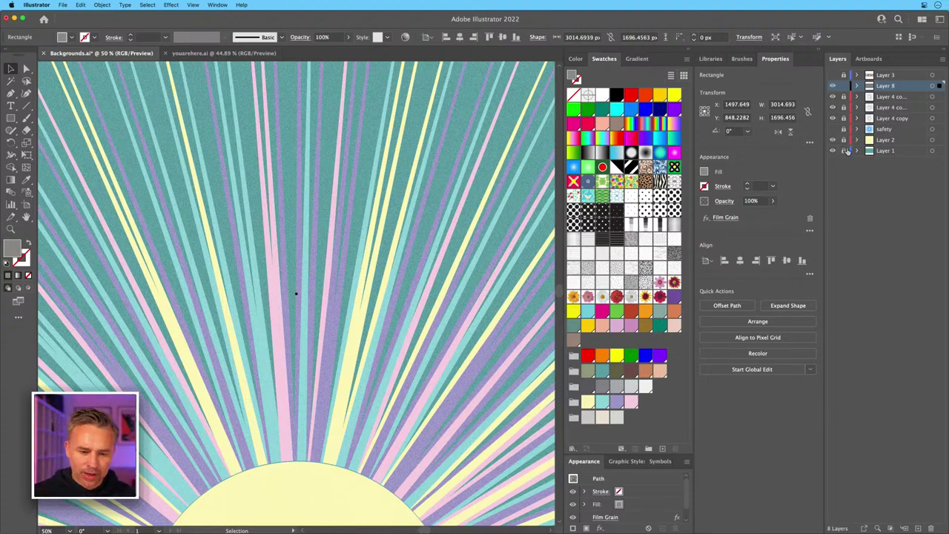
# Hide the grain layer and all ray layers, and add a new layer above the grain layer.
pyautogui.click(832, 97)
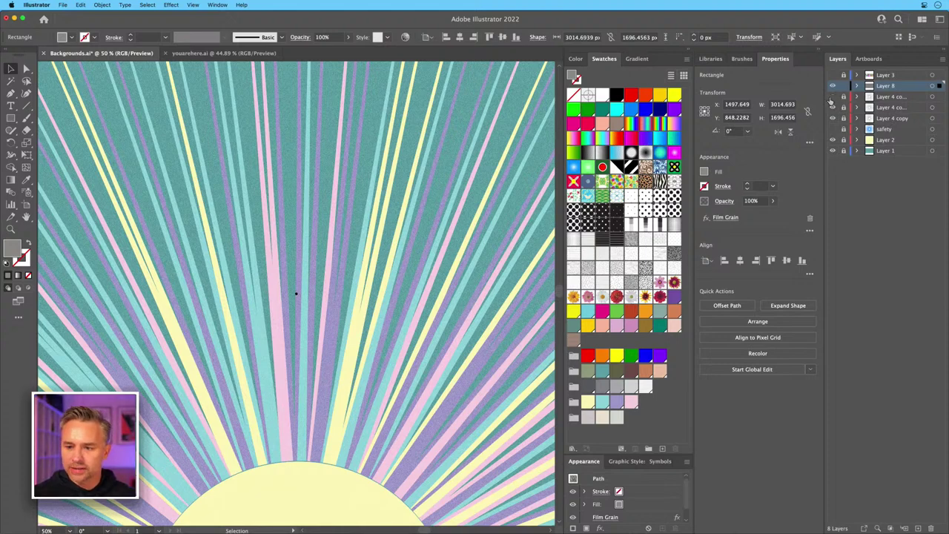
pyautogui.click(832, 108)
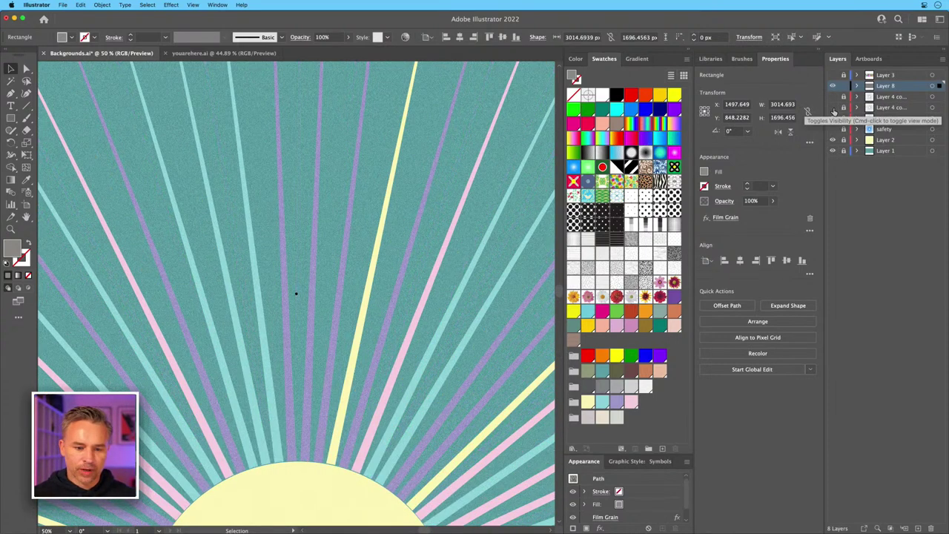
pyautogui.press('super+minus')
pyautogui.press('super+minus')
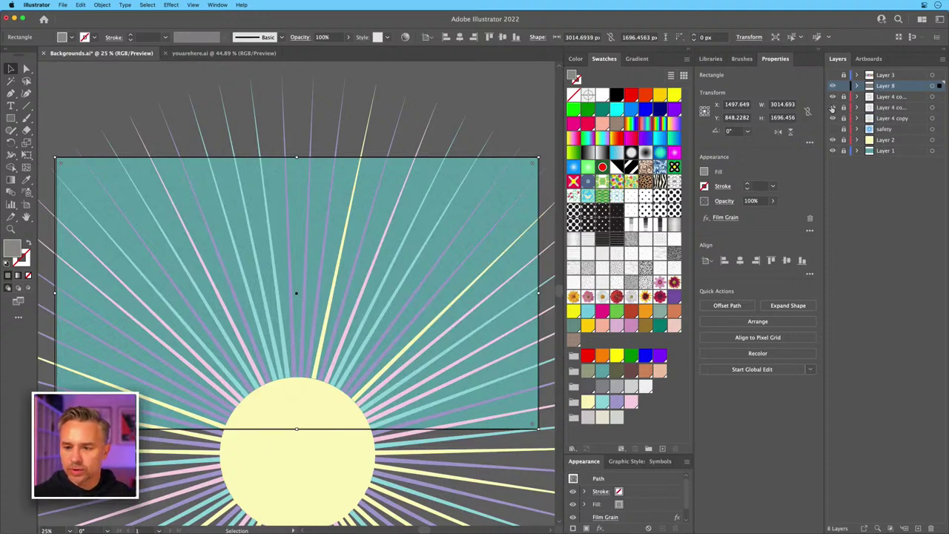
pyautogui.click(832, 108)
pyautogui.moveTo(831, 128); pyautogui.dragTo(832, 86)
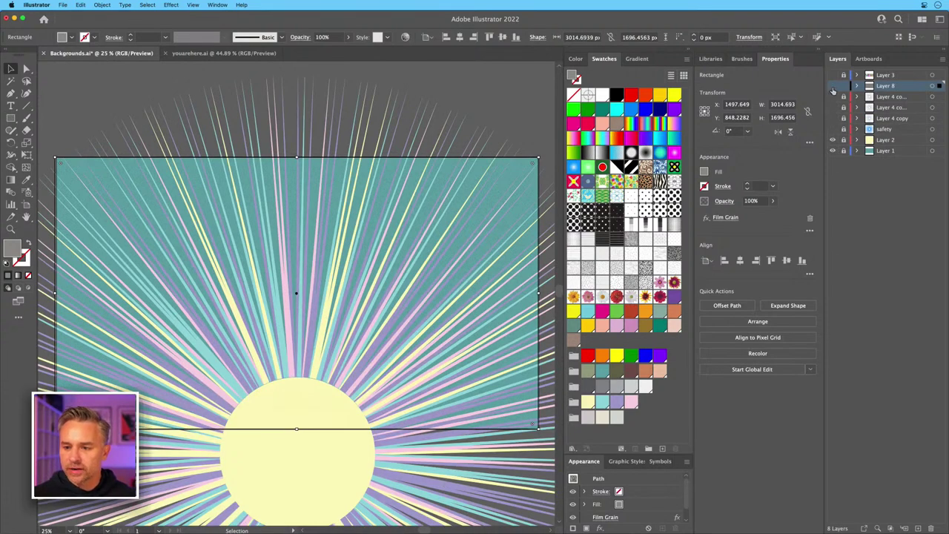
pyautogui.click(916, 528)
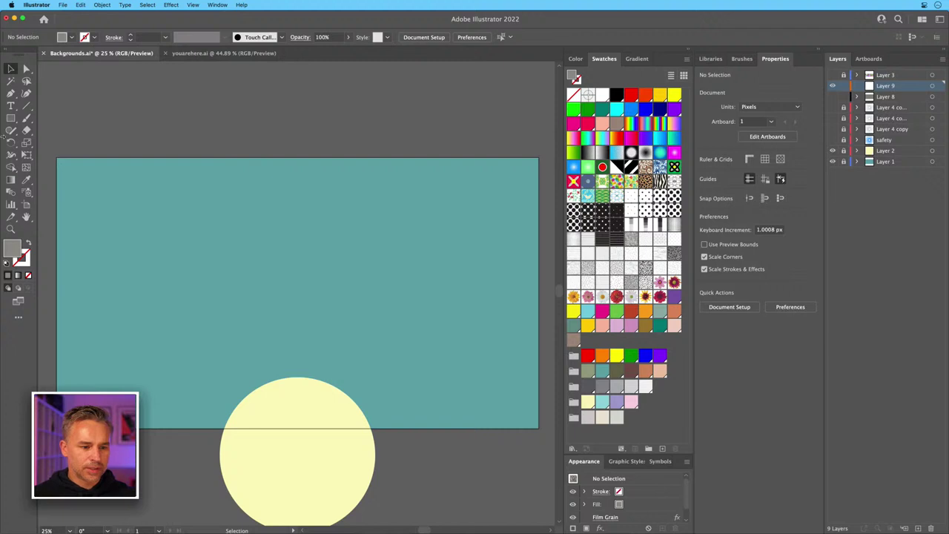
# Draw a three-pointed star about 1249 by 1420 px on the new layer, over the middle of the teal background.
pyautogui.click(9, 121)
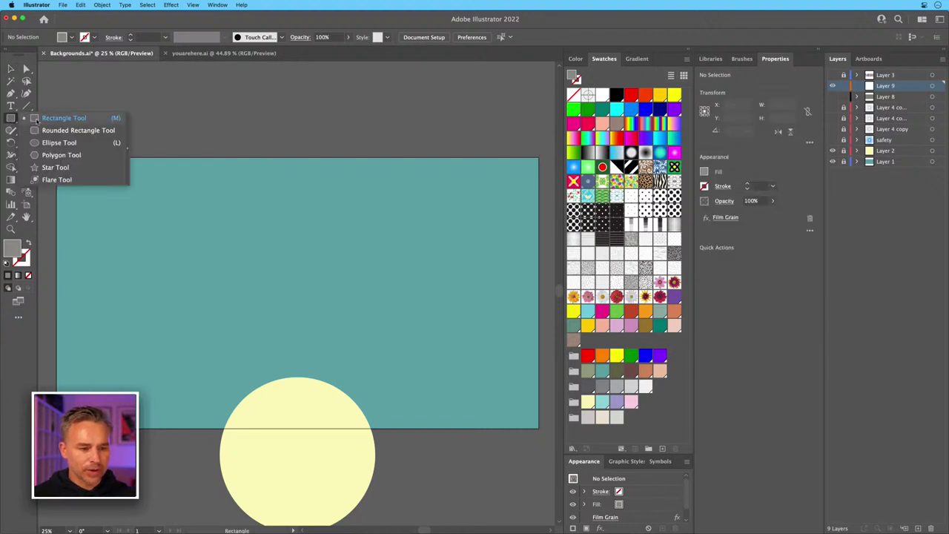
pyautogui.click(77, 174)
pyautogui.moveTo(311, 260); pyautogui.dragTo(380, 370)
pyautogui.press('Down')
pyautogui.press('Down')
pyautogui.press('Down')
pyautogui.press('Down')
pyautogui.press('Down')
pyautogui.press('Down')
pyautogui.press('Down')
pyautogui.press('Down')
pyautogui.press('Down')
pyautogui.press('Down')
pyautogui.press('Down')
pyautogui.press('Down')
pyautogui.press('Down')
pyautogui.press('Down')
pyautogui.press('Down')
pyautogui.press('Down')
pyautogui.press('Down')
pyautogui.press('Down')
pyautogui.press('Down')
pyautogui.press('Down')
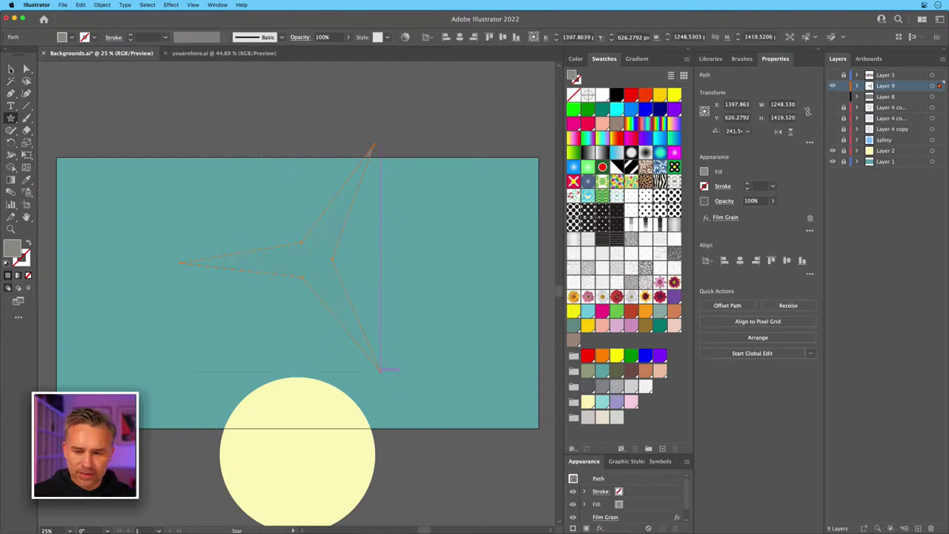
pyautogui.press('v')
# Reduce the star to basic appearance to clear the inherited Film Grain effect, and delete the star.
pyautogui.click(683, 461)
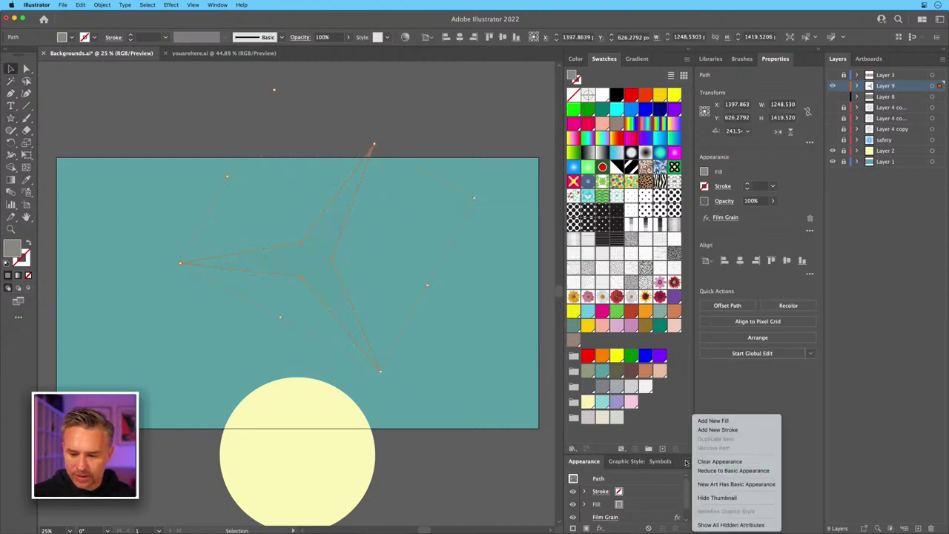
pyautogui.click(720, 471)
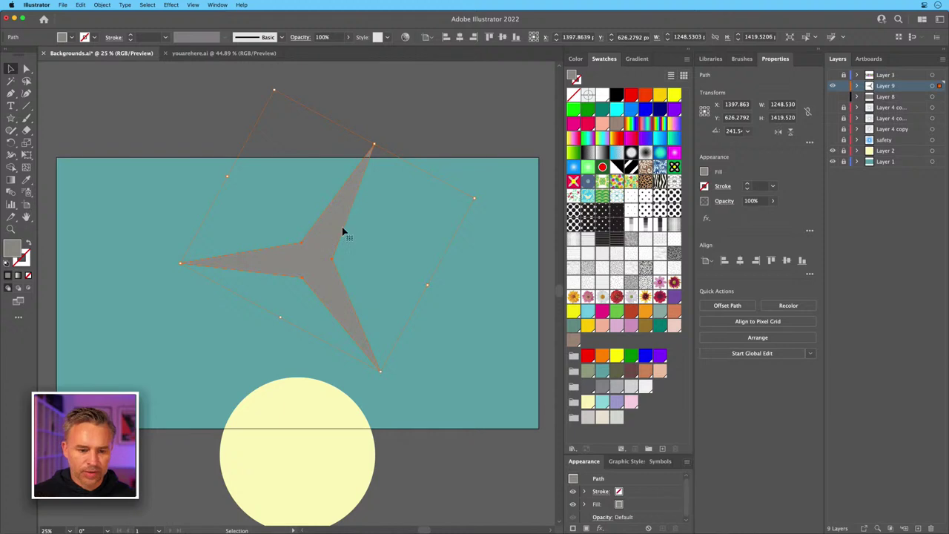
pyautogui.moveTo(267, 260); pyautogui.dragTo(232, 276)
pyautogui.press('Delete')
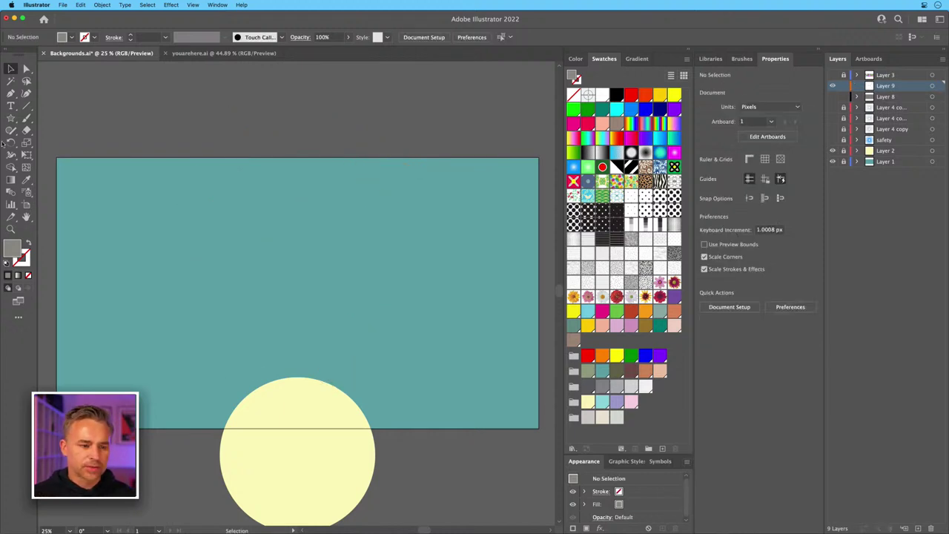
# Draw an upright triangle about 857 by 742 px with the Polygon tool in the artboard's upper middle.
pyautogui.click(10, 118)
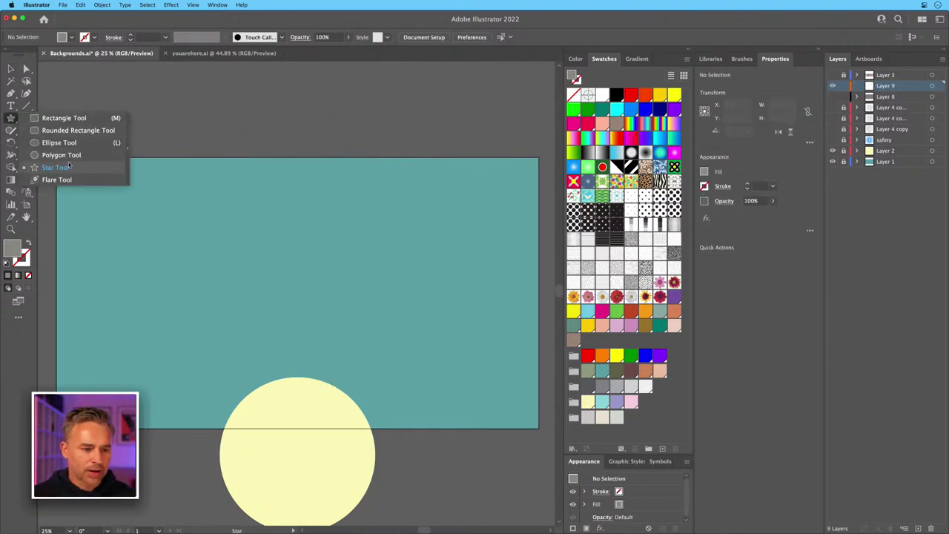
pyautogui.click(59, 155)
pyautogui.moveTo(296, 252); pyautogui.dragTo(354, 307)
pyautogui.press('Down')
pyautogui.press('Down')
pyautogui.press('Down')
pyautogui.press('v')
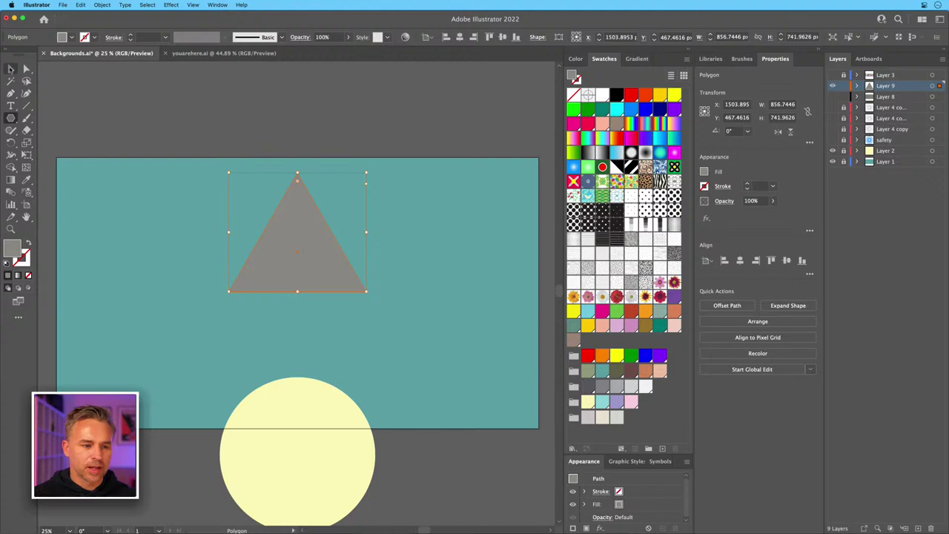
# Move the triangle down to the middle of the artboard and fill it with white.
pyautogui.moveTo(251, 229); pyautogui.dragTo(260, 279)
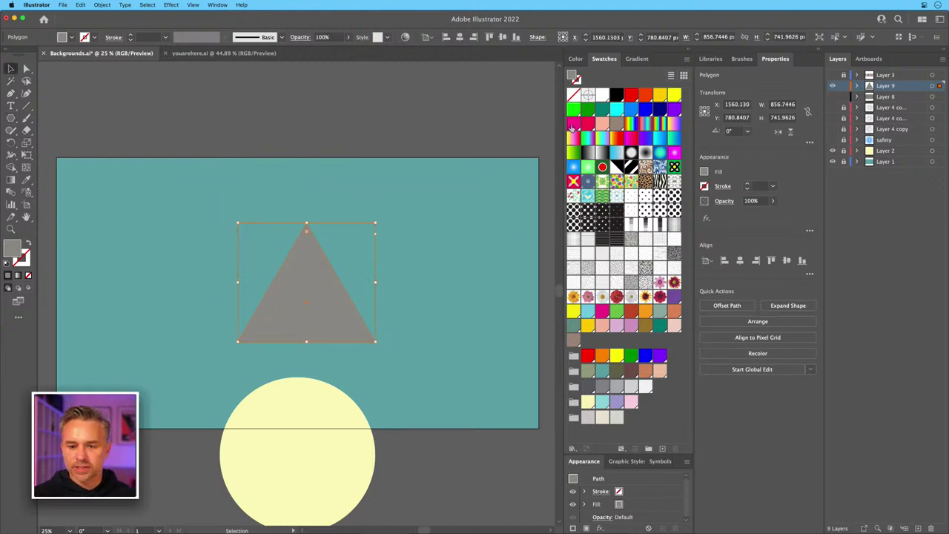
pyautogui.click(601, 95)
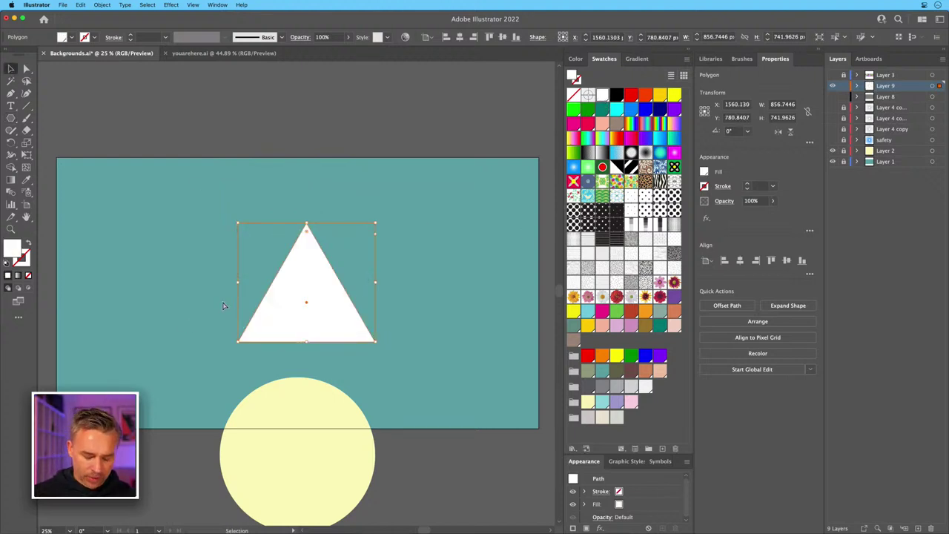
# Hide Layer 2 with the pale yellow circle and rotate the white triangle 180° so that it points down.
pyautogui.press('super+equal')
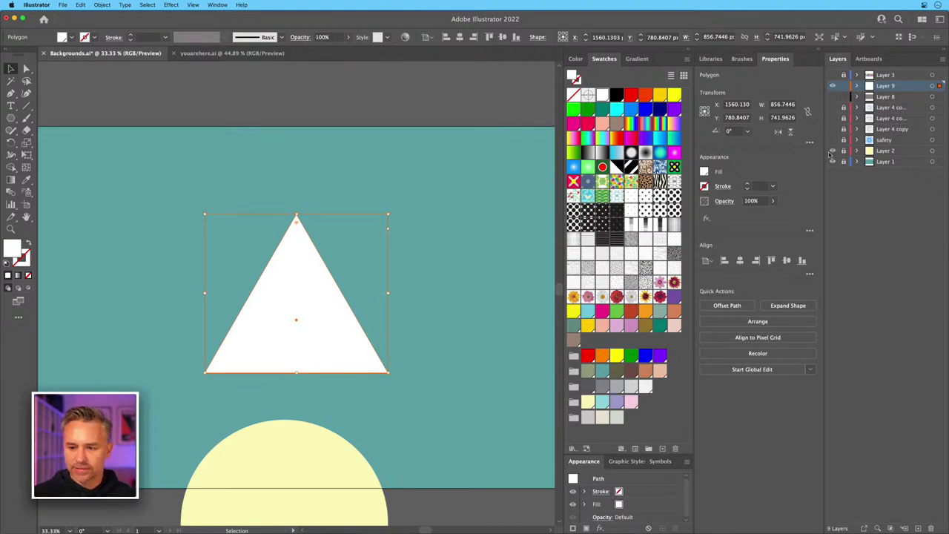
pyautogui.click(832, 151)
pyautogui.hscroll(-3, 403, 269)
pyautogui.scroll(2, 362, 309)
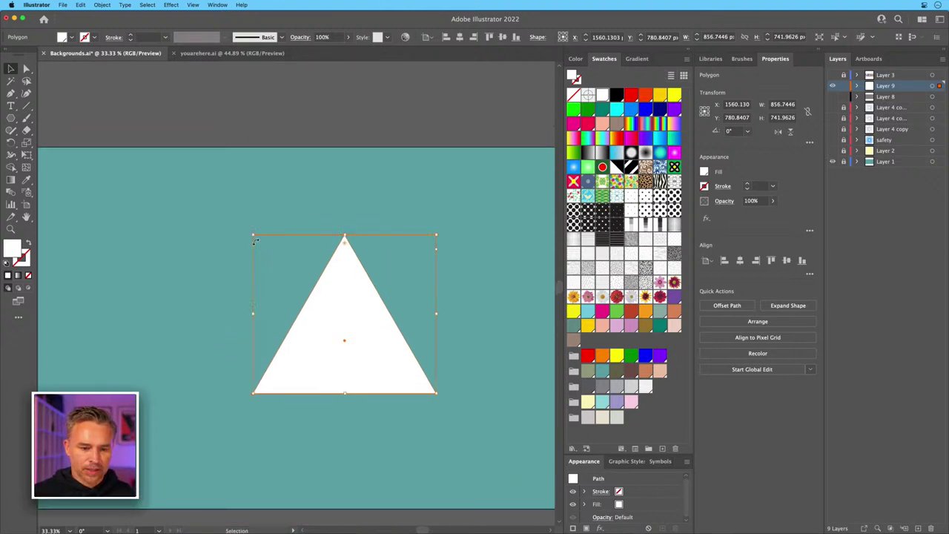
pyautogui.moveTo(249, 232); pyautogui.dragTo(394, 429)
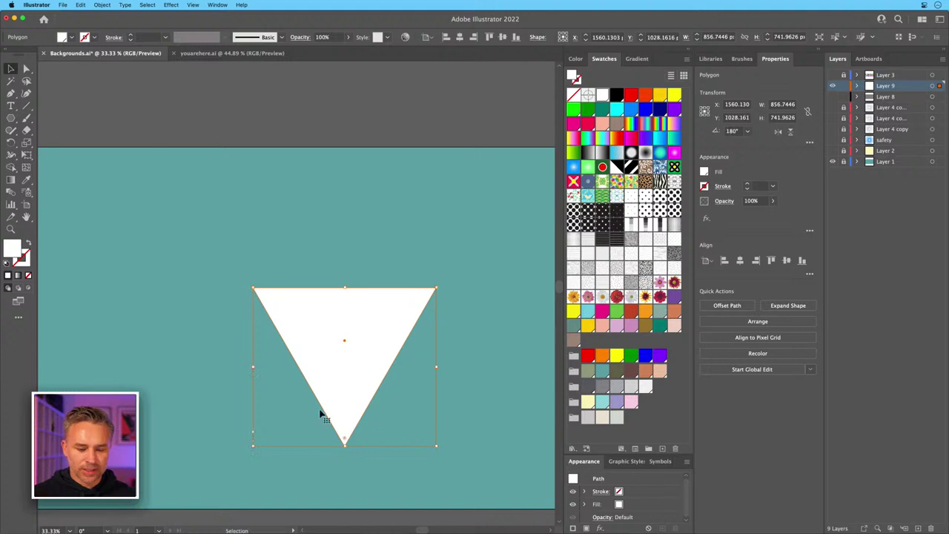
# Stretch the triangle into a tall, narrow wedge about 364 px wide and 2331 px high.
pyautogui.moveTo(344, 289); pyautogui.dragTo(349, 89)
pyautogui.press('super+minus')
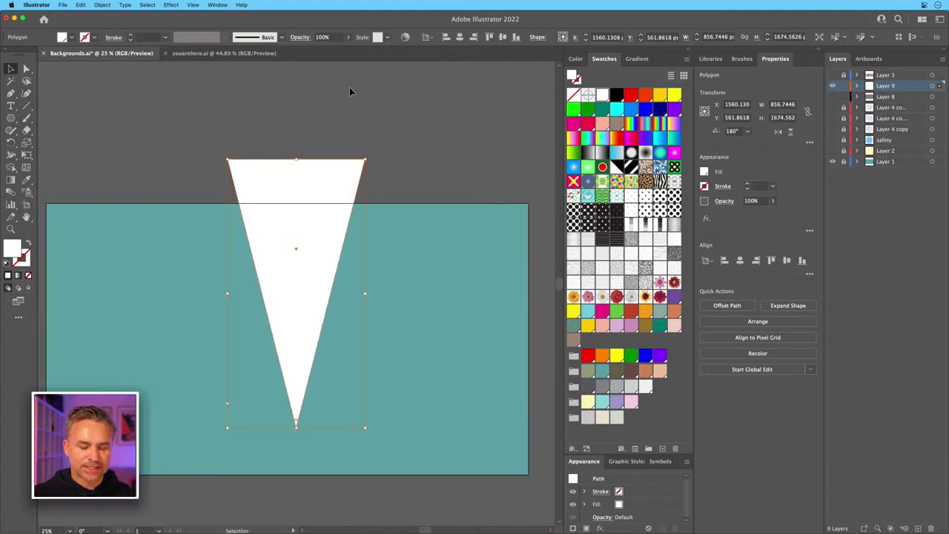
pyautogui.moveTo(295, 429); pyautogui.dragTo(295, 497)
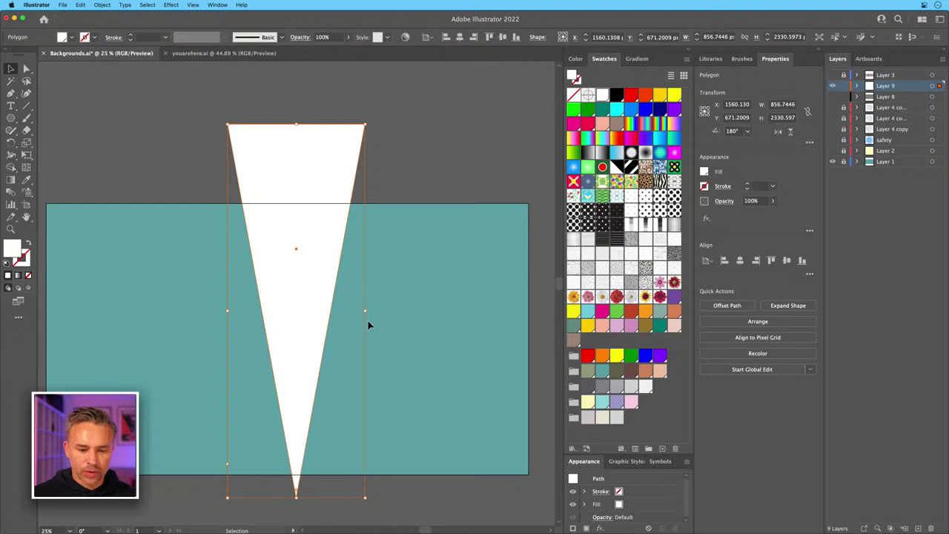
pyautogui.moveTo(364, 311); pyautogui.dragTo(325, 311)
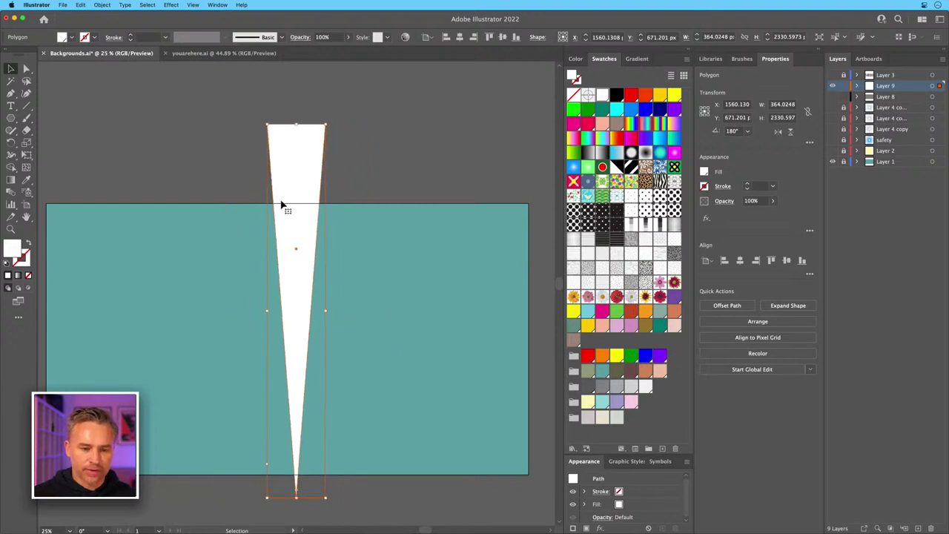
# Rotate the wedge to 270° so that it points right, and place its tip near the middle of the artboard's bottom edge.
pyautogui.moveTo(292, 275); pyautogui.dragTo(287, 251)
pyautogui.hscroll(-5, 297, 245)
pyautogui.scroll(-2, 297, 245)
pyautogui.moveTo(381, 140); pyautogui.dragTo(380, 130)
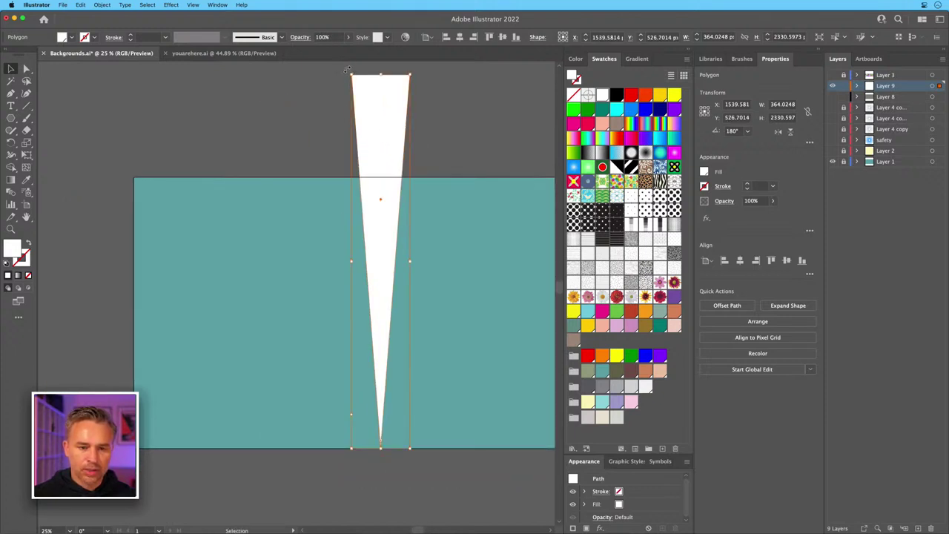
pyautogui.moveTo(346, 70); pyautogui.dragTo(266, 232)
pyautogui.moveTo(411, 205); pyautogui.dragTo(118, 328)
pyautogui.moveTo(186, 328); pyautogui.dragTo(232, 453)
pyautogui.press('super+minus')
pyautogui.press('super+minus')
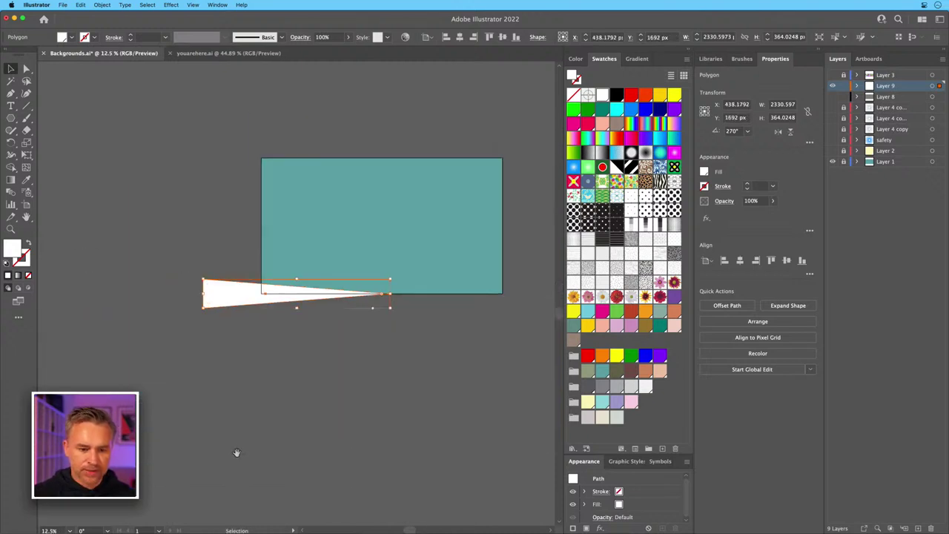
# Move the wedge up so its tip sits near the artboard's center, and fill it with bright yellow.
pyautogui.moveTo(318, 315); pyautogui.dragTo(333, 417)
pyautogui.moveTo(259, 387); pyautogui.dragTo(152, 288)
pyautogui.press('super+plus')
pyautogui.click(672, 95)
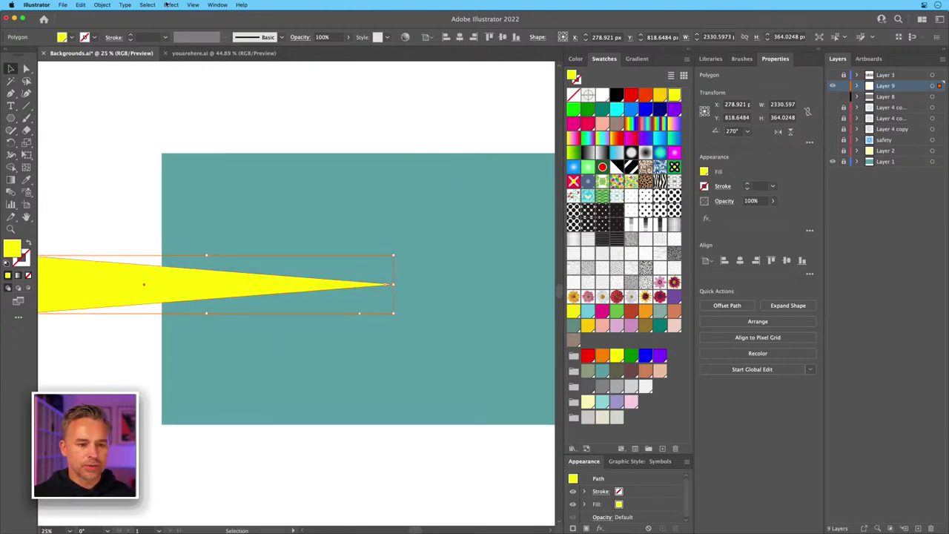
# Set up a Transform effect on the yellow wedge with a 180° rotation around its right-middle reference point.
pyautogui.click(169, 4)
pyautogui.moveTo(222, 89)
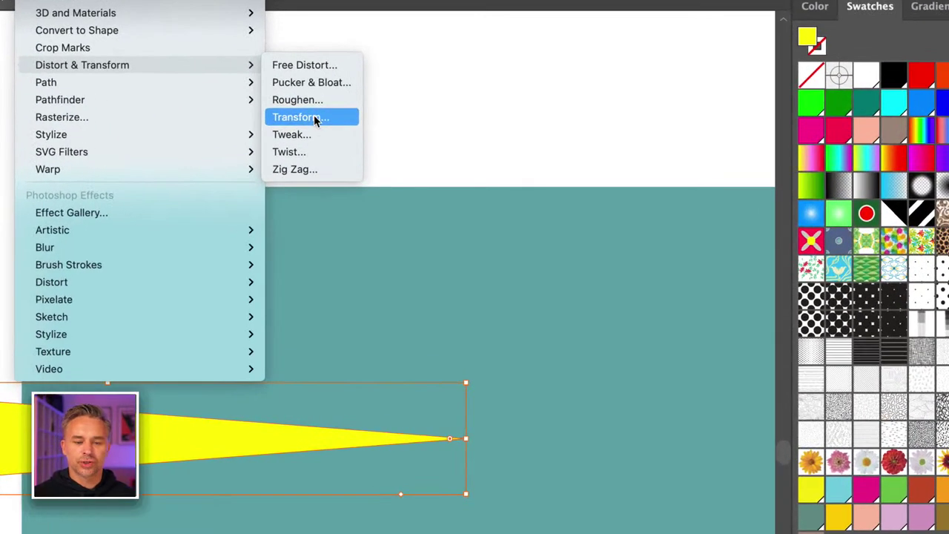
pyautogui.click(314, 119)
pyautogui.moveTo(145, 259); pyautogui.dragTo(631, 123)
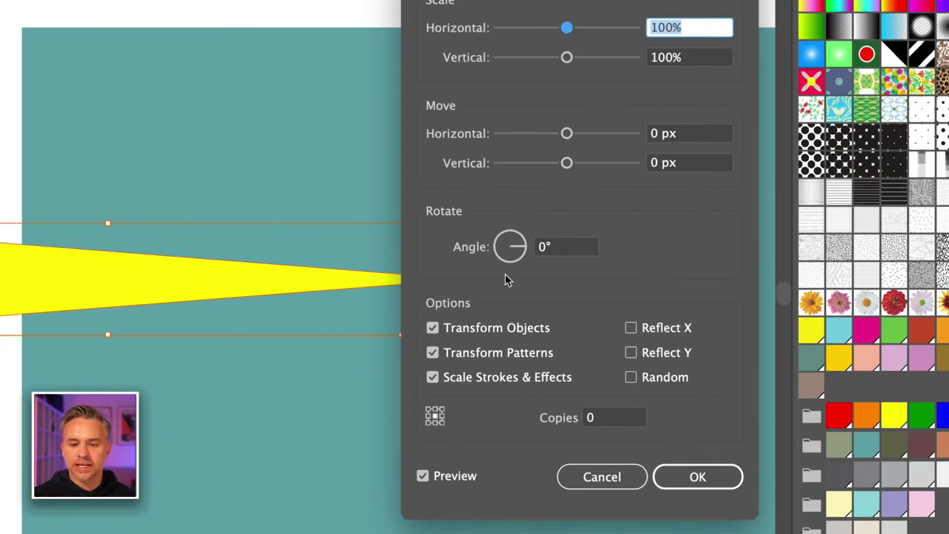
pyautogui.click(563, 246)
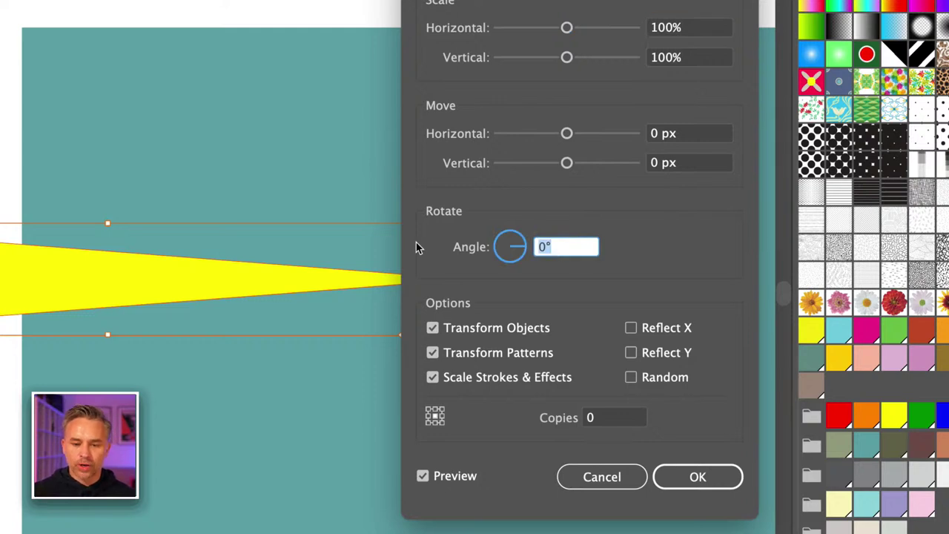
pyautogui.write('1')
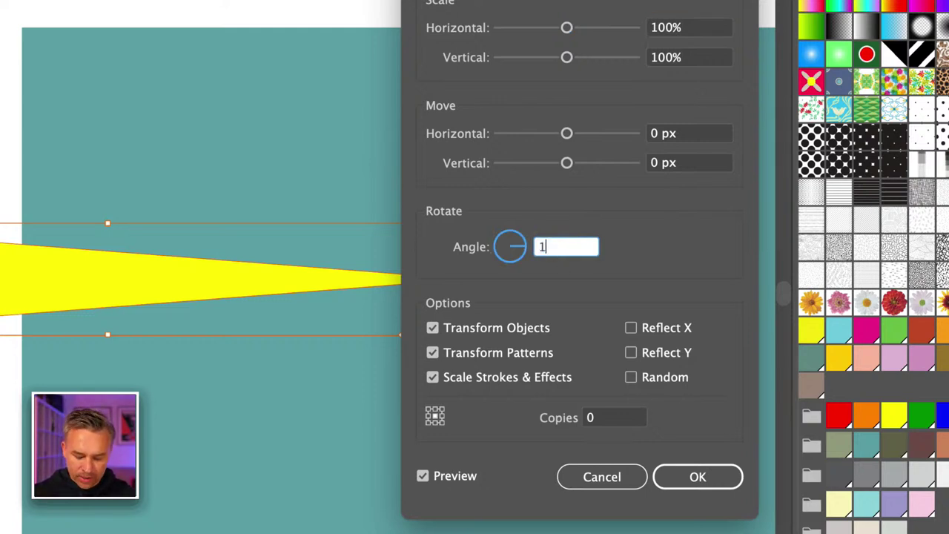
pyautogui.write('80')
pyautogui.press('Tab')
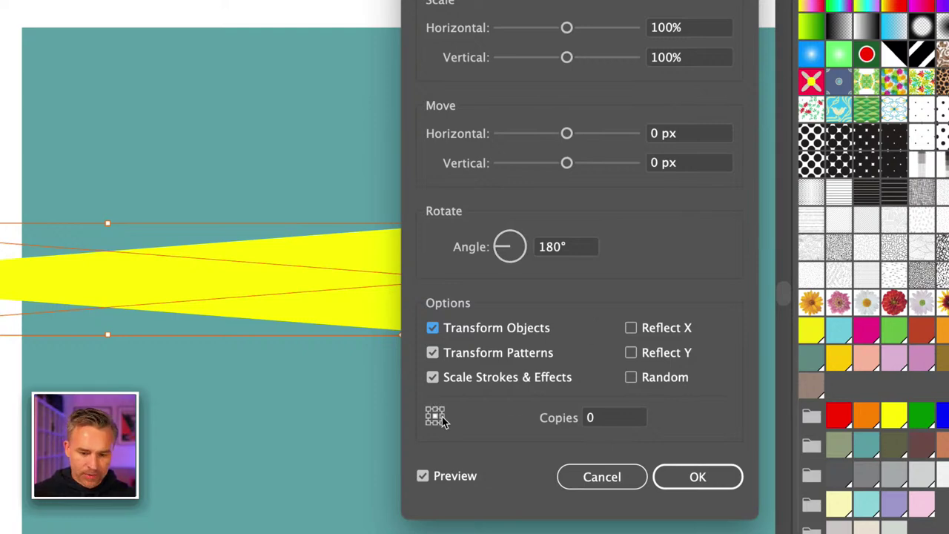
pyautogui.click(441, 420)
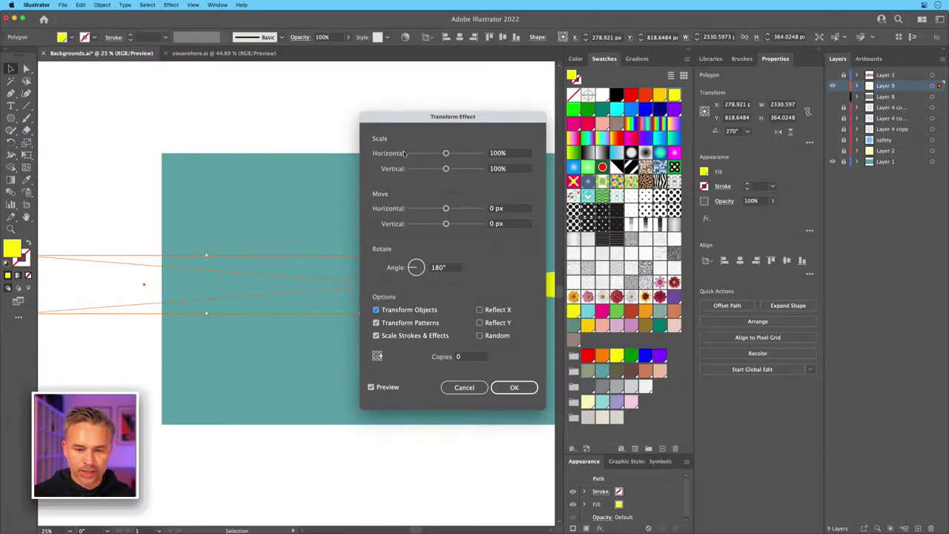
# Set the Transform effect on the yellow ray to 12 copies with a rotation angle of 180/12 degrees.
pyautogui.moveTo(402, 117); pyautogui.dragTo(552, 111)
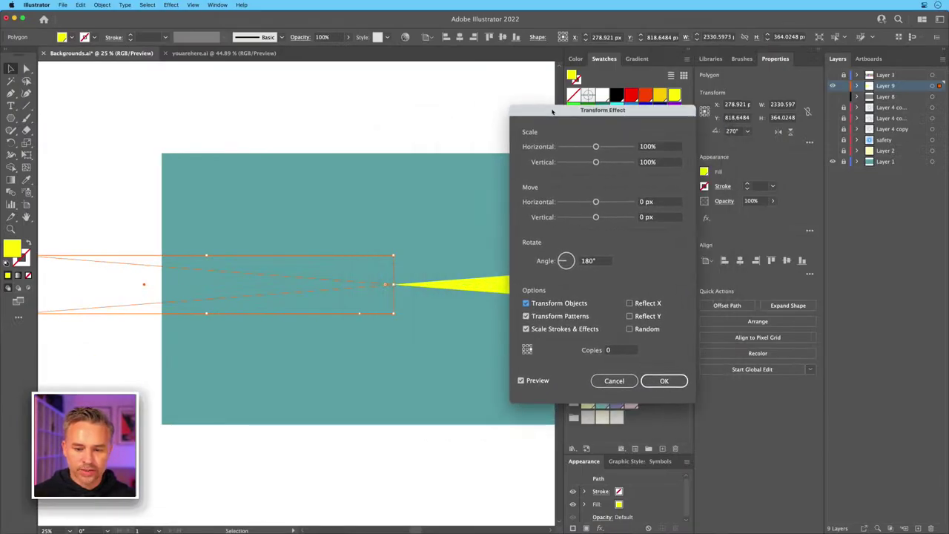
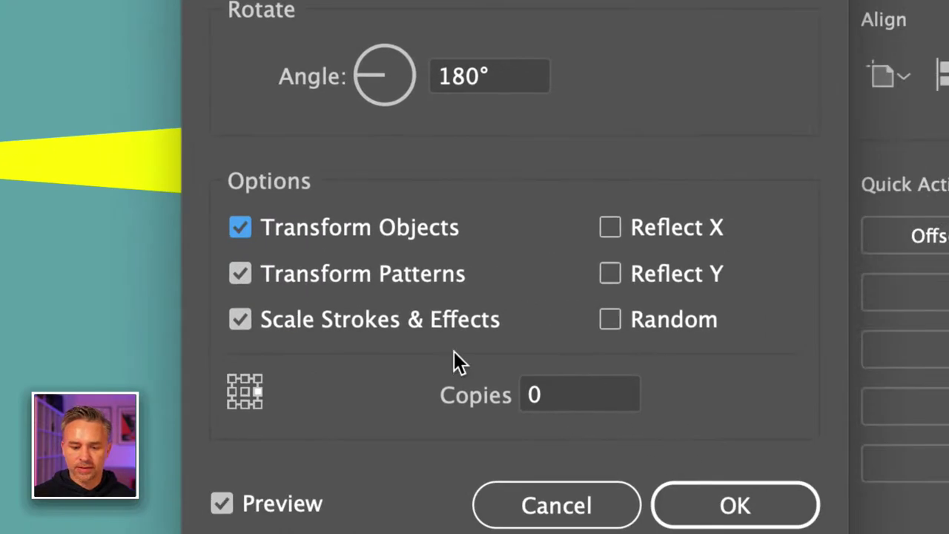
pyautogui.click(607, 395)
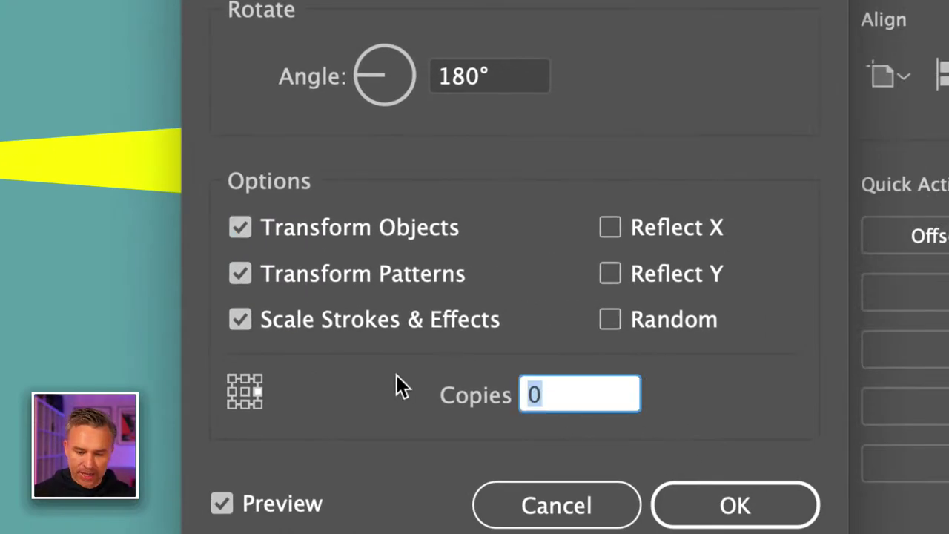
pyautogui.write('12')
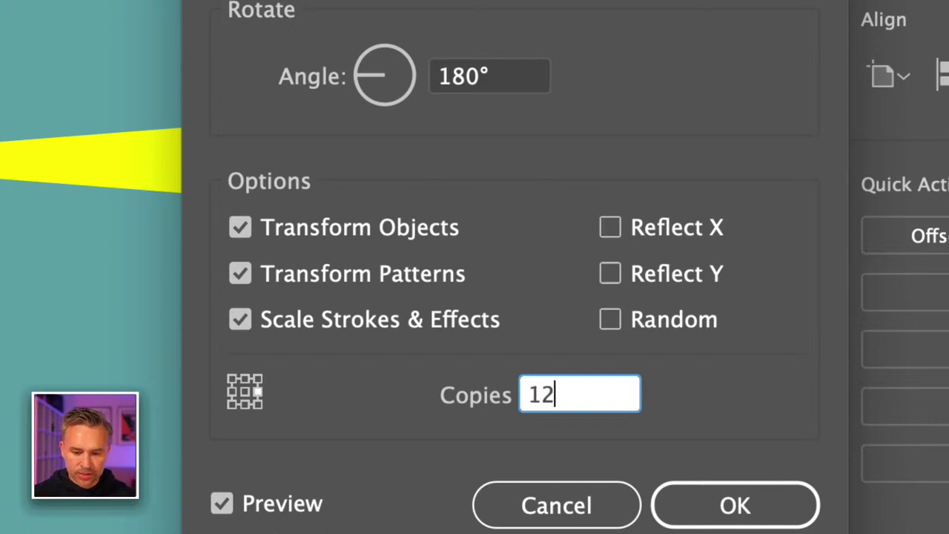
pyautogui.press('Tab')
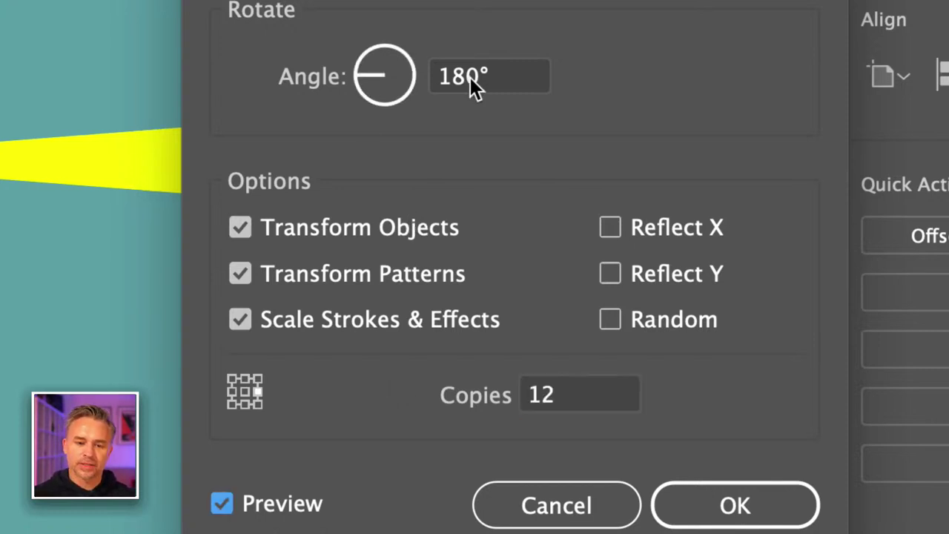
pyautogui.click(520, 74)
pyautogui.write('1')
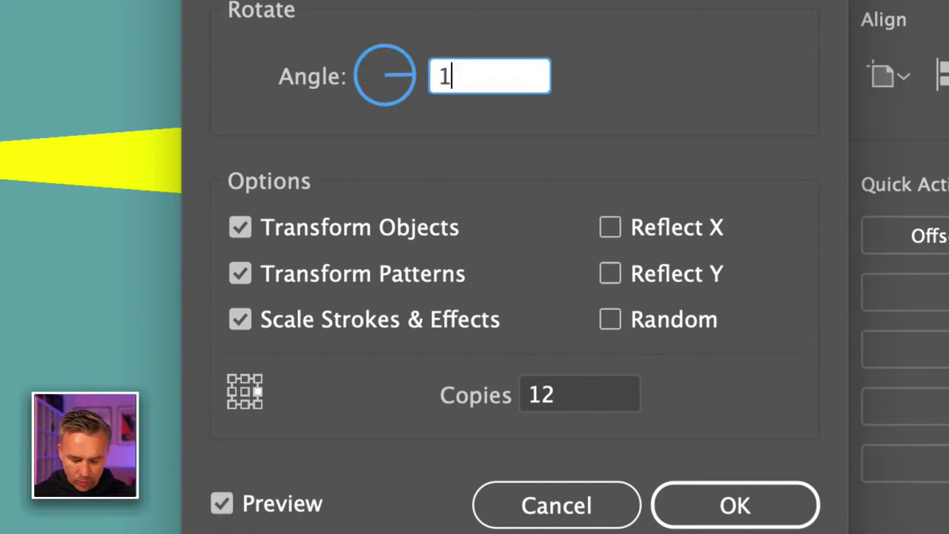
pyautogui.write('80/12')
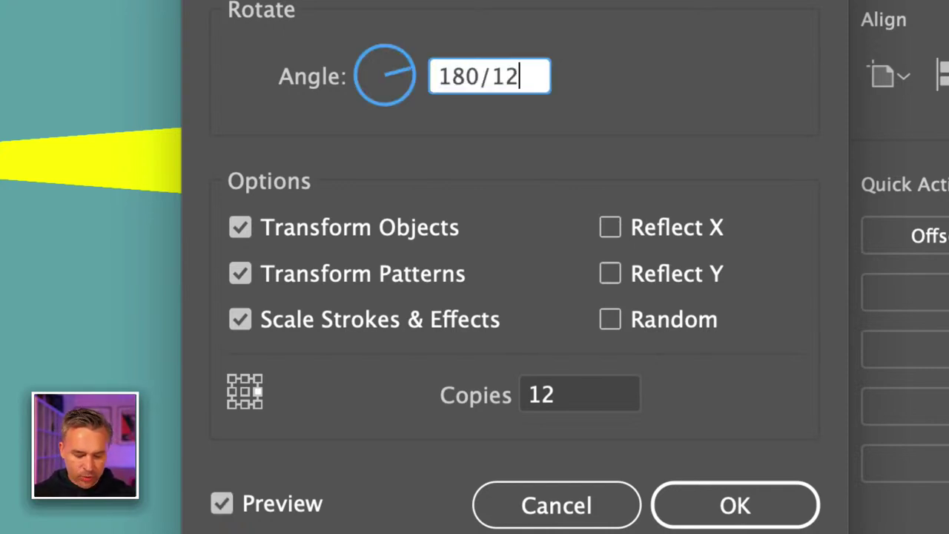
pyautogui.press('Tab')
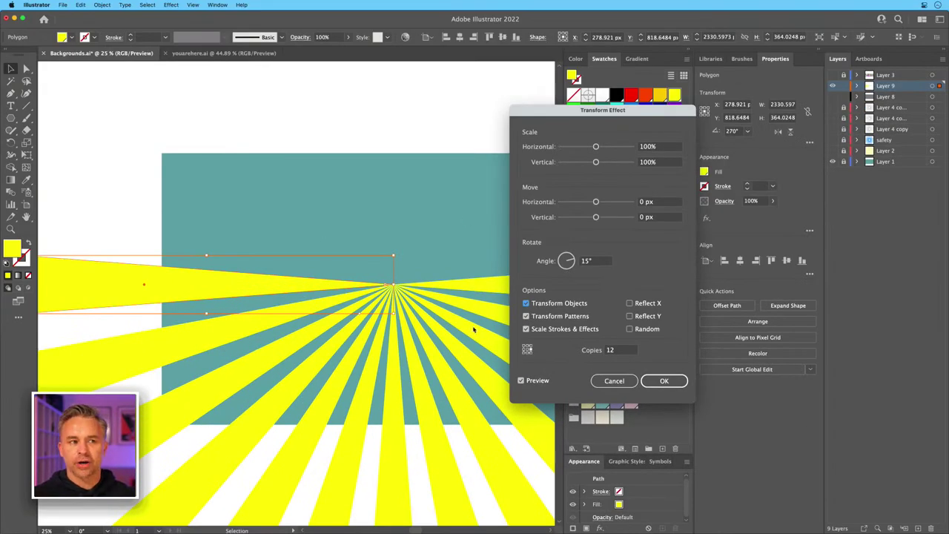
# Apply the Transform effect with an angle of -15° and move the rays so their centre sits on the teal rectangle's bottom edge.
pyautogui.click(604, 265)
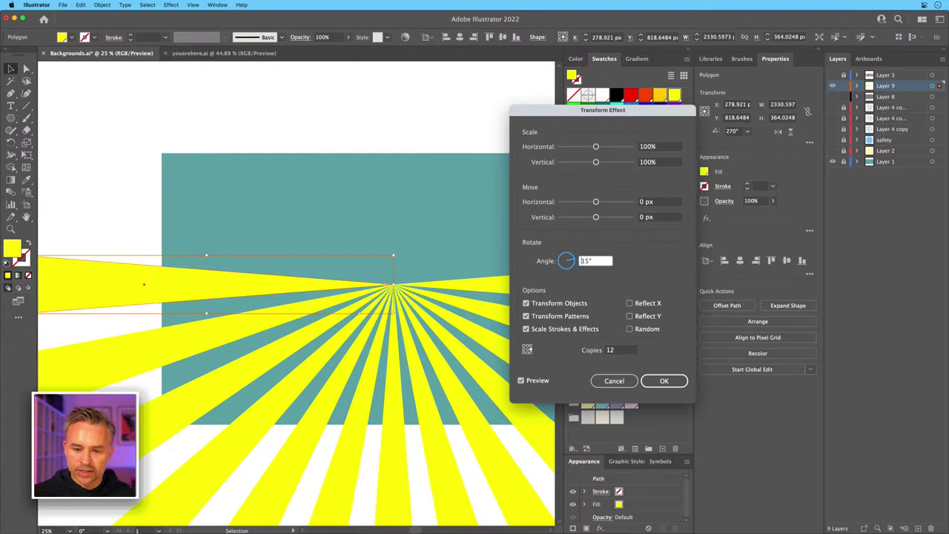
pyautogui.write('-15')
pyautogui.press('Tab')
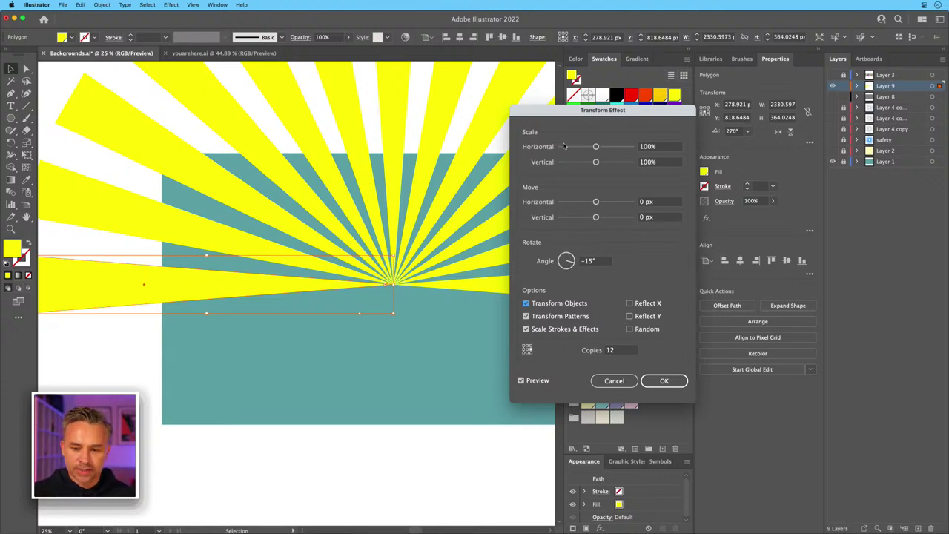
pyautogui.moveTo(521, 183); pyautogui.dragTo(428, 164)
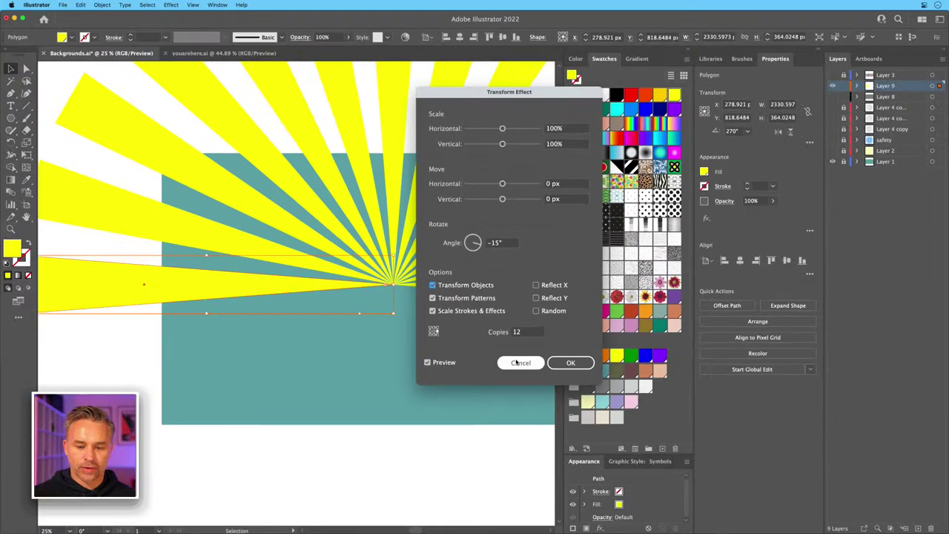
pyautogui.click(652, 407)
pyautogui.moveTo(280, 220); pyautogui.dragTo(287, 356)
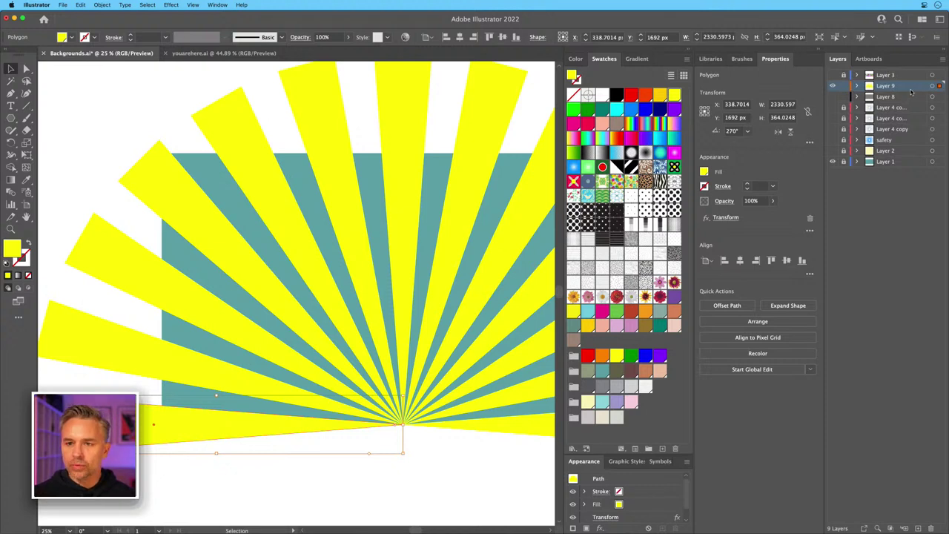
# Move Layer 9 directly above Layer 1 in the stacking order and make Layer 2 visible.
pyautogui.moveTo(911, 92); pyautogui.dragTo(904, 154)
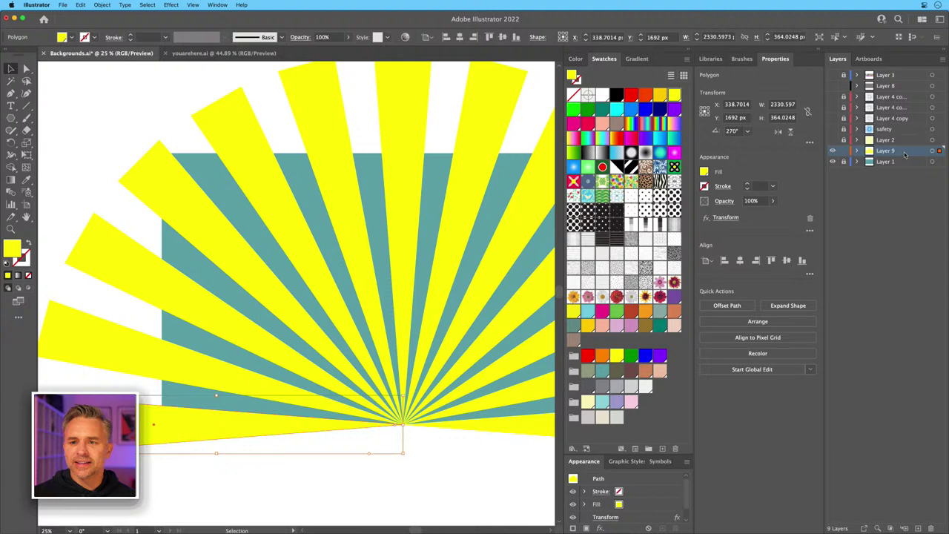
pyautogui.click(830, 140)
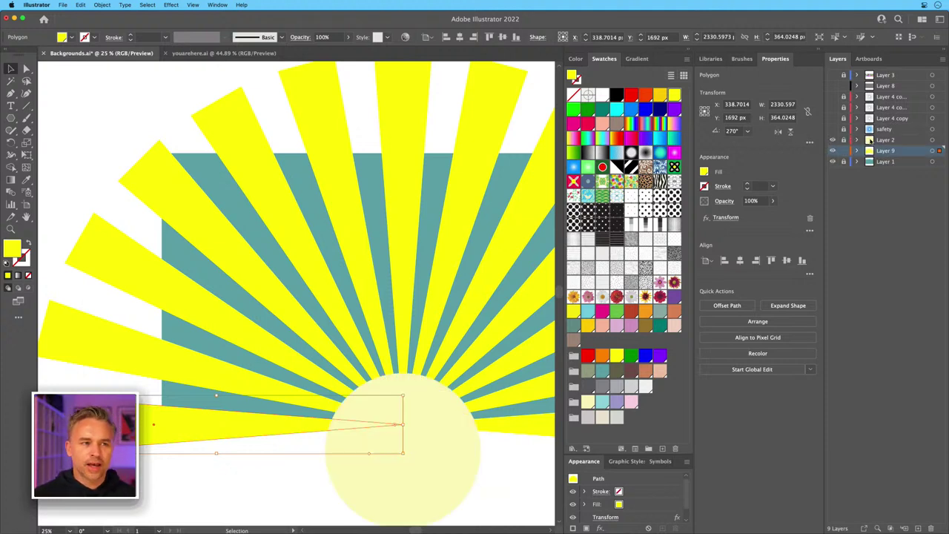
pyautogui.click(870, 140)
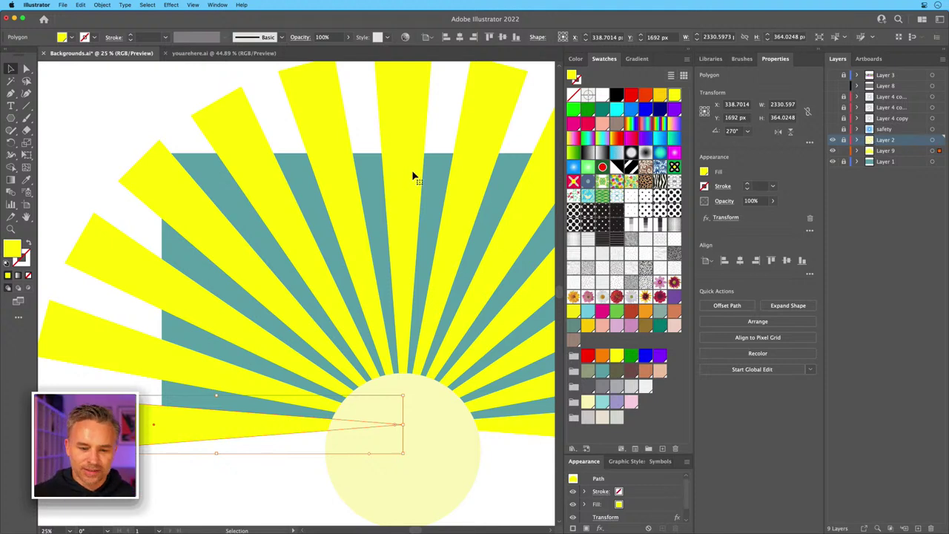
# Unlock and duplicate Layer 1, lock the original again, and select the teal rectangle on the copy.
pyautogui.click(881, 163)
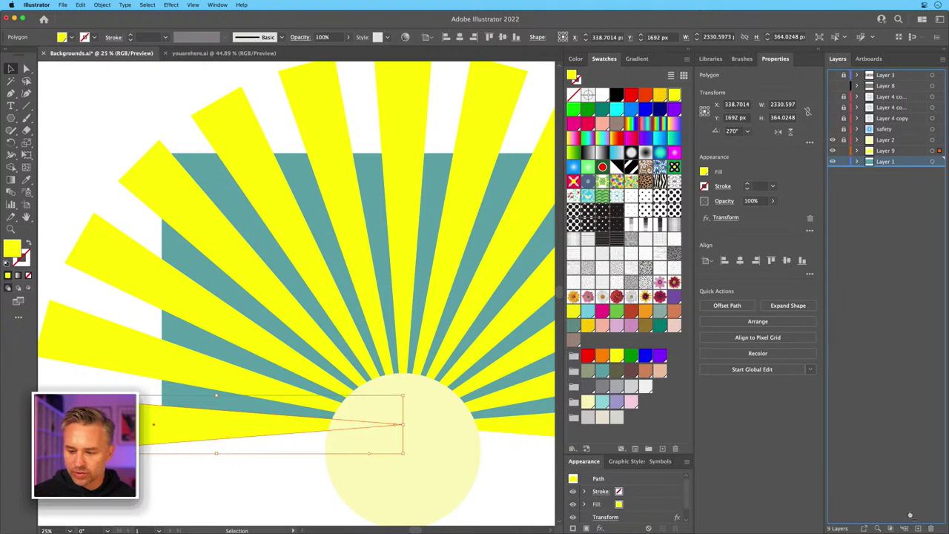
pyautogui.moveTo(909, 514); pyautogui.dragTo(917, 526)
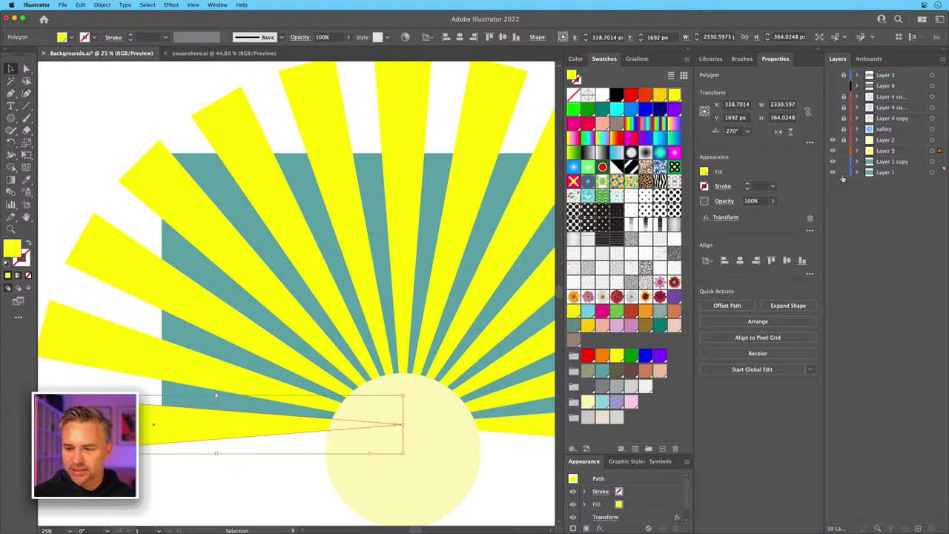
pyautogui.click(384, 205)
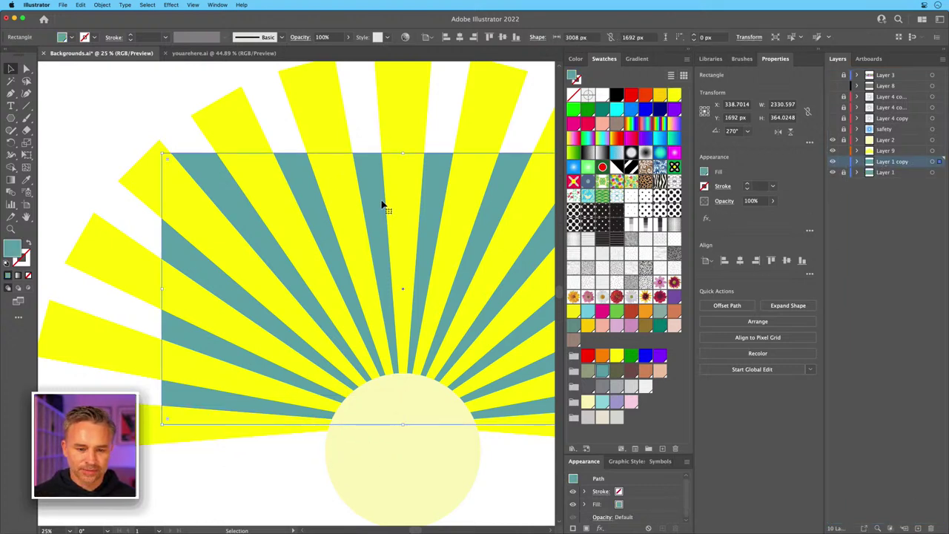
# Recolor the rays' fill to the light salmon pink swatch.
pyautogui.click(393, 205)
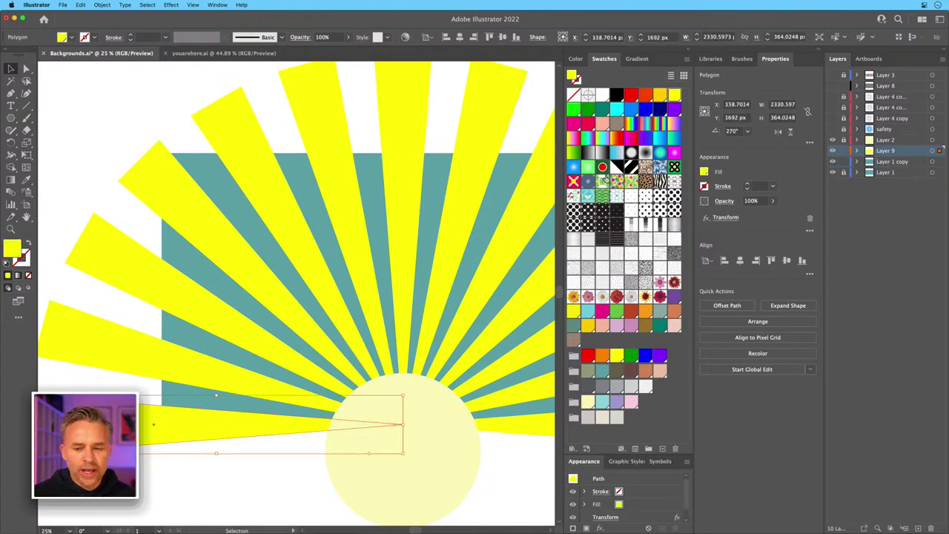
pyautogui.click(703, 172)
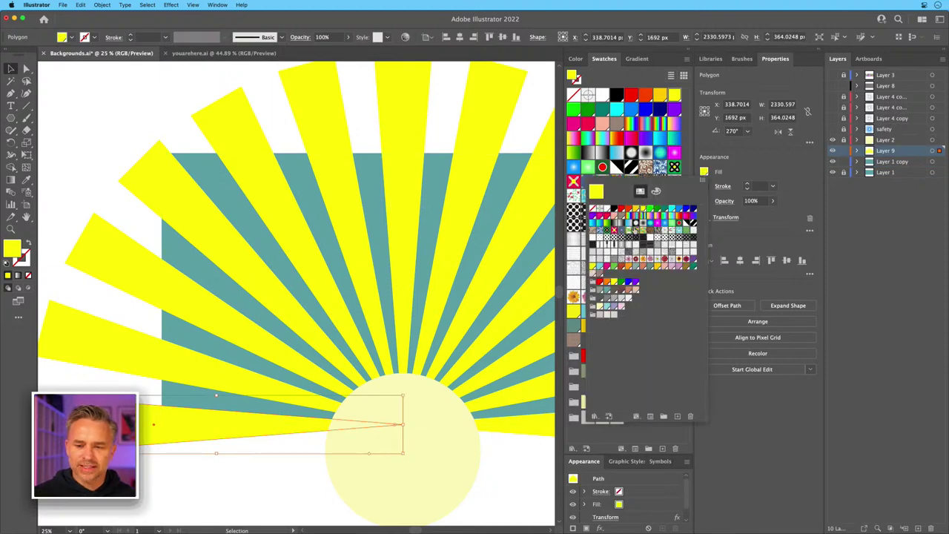
pyautogui.click(602, 220)
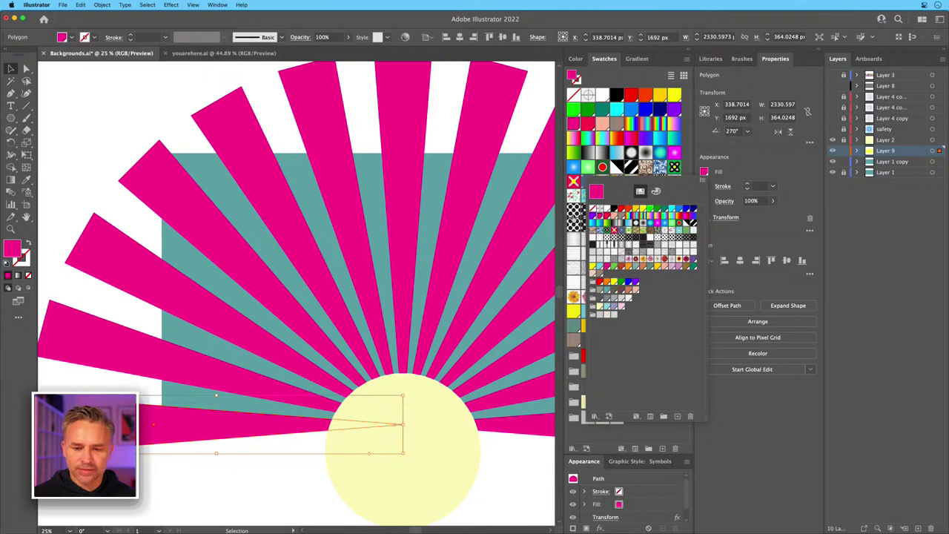
pyautogui.click(613, 217)
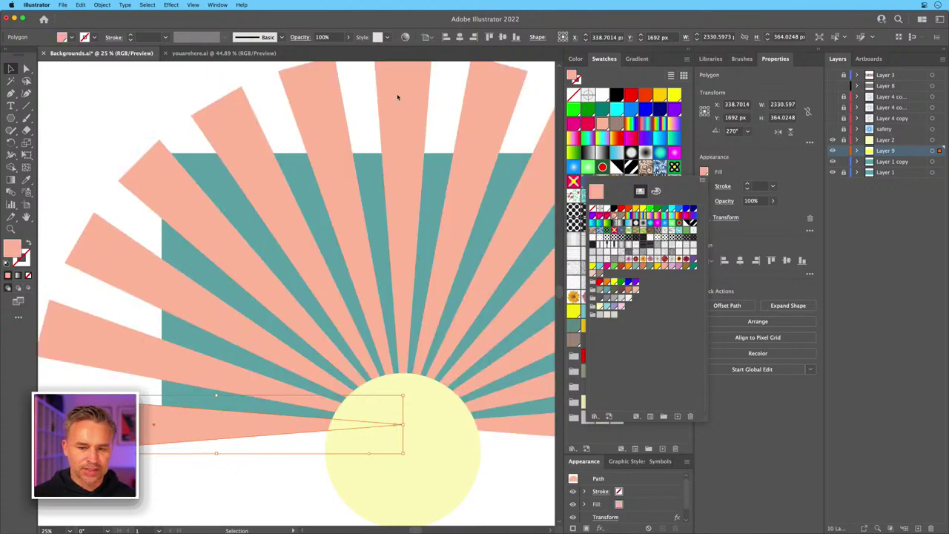
pyautogui.click(750, 170)
# Collapse the swatches to enlarge the canvas, then duplicate Layer 9 and hide the original.
pyautogui.moveTo(367, 259); pyautogui.dragTo(311, 215)
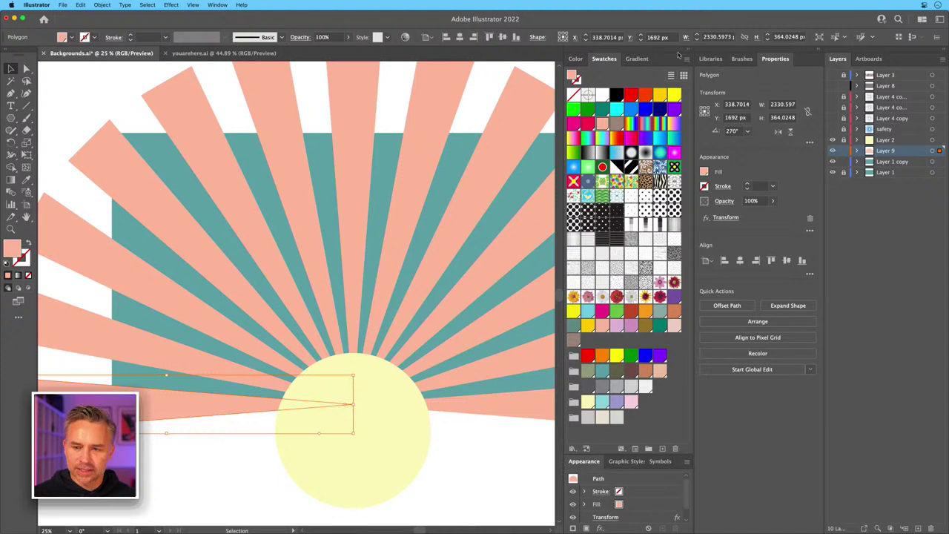
pyautogui.click(687, 51)
pyautogui.hscroll(-3, 440, 176)
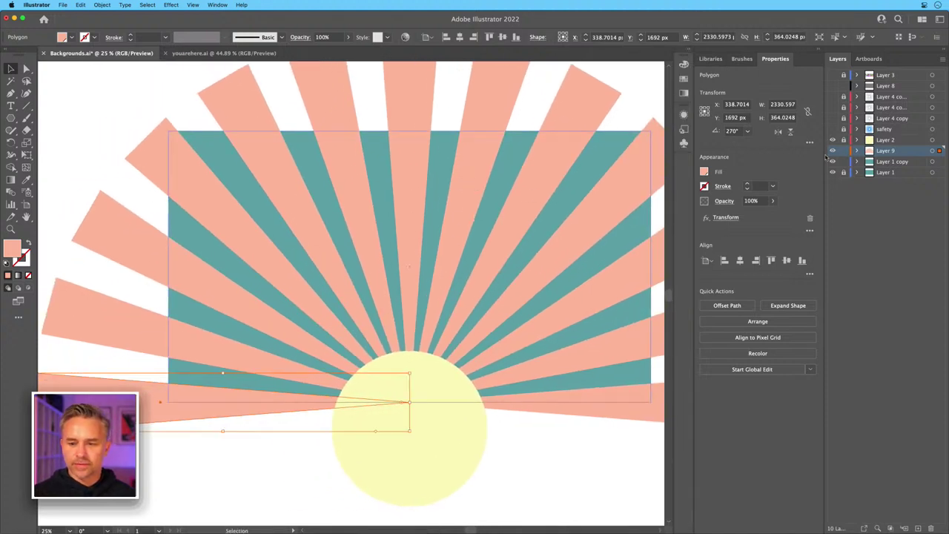
pyautogui.moveTo(891, 151); pyautogui.dragTo(899, 384)
pyautogui.moveTo(914, 514); pyautogui.dragTo(914, 512)
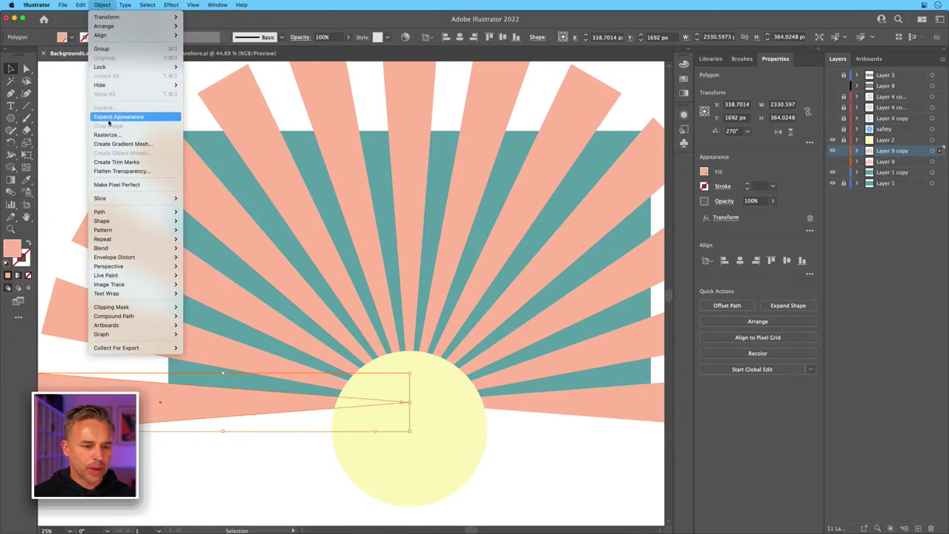
# Expand the appearance of the duplicated rays and ungroup them so that each ray can be selected separately.
pyautogui.click(118, 116)
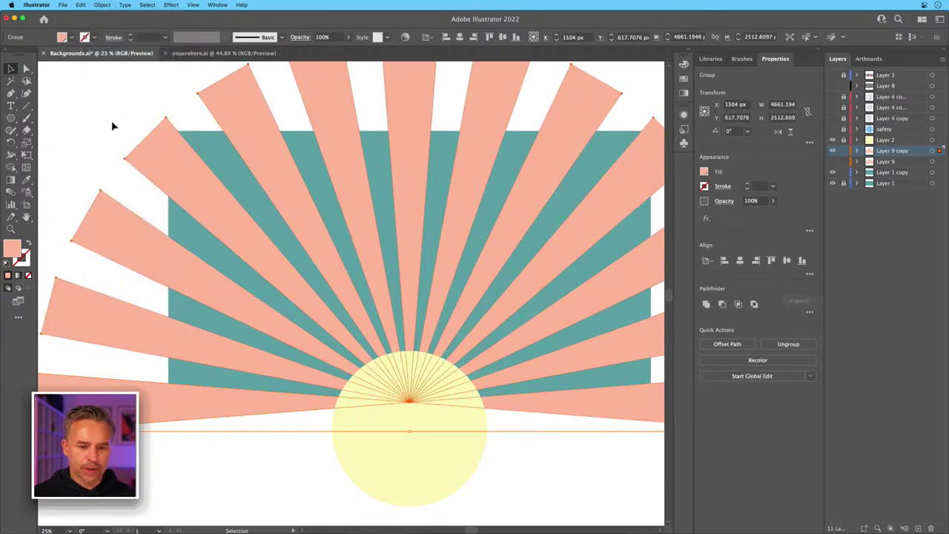
pyautogui.rightClick(138, 154)
pyautogui.click(154, 226)
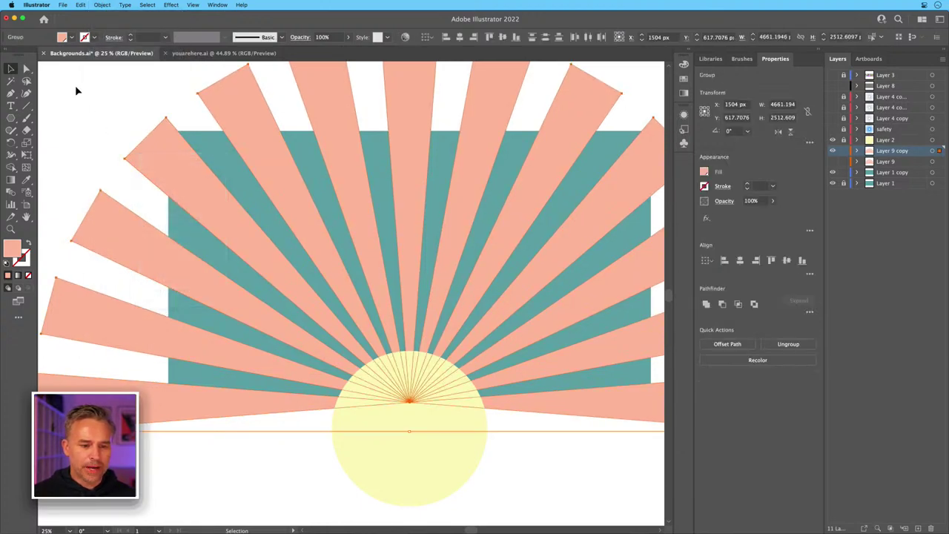
pyautogui.click(75, 86)
pyautogui.click(140, 143)
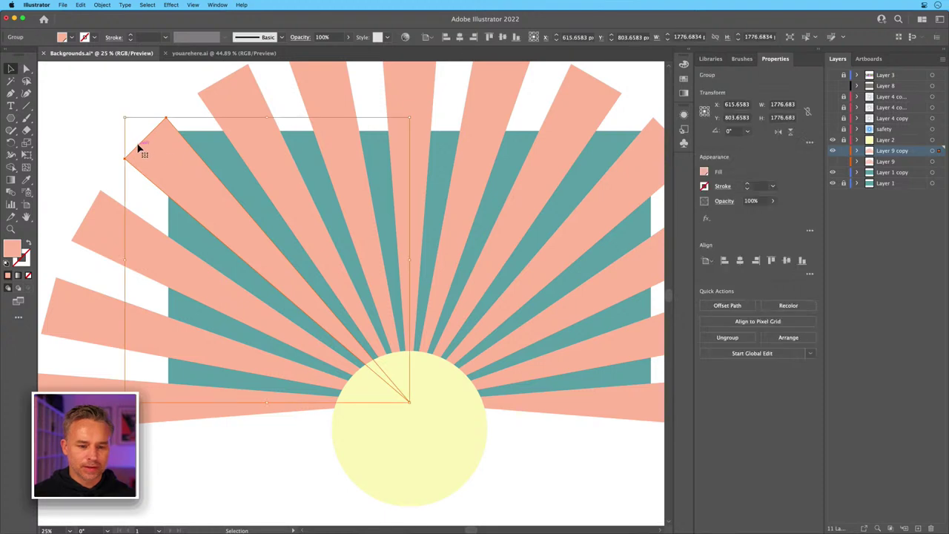
# Hide Layer 2, Layer 1 copy and Layer 1, and select all the expanded rays.
pyautogui.click(832, 182)
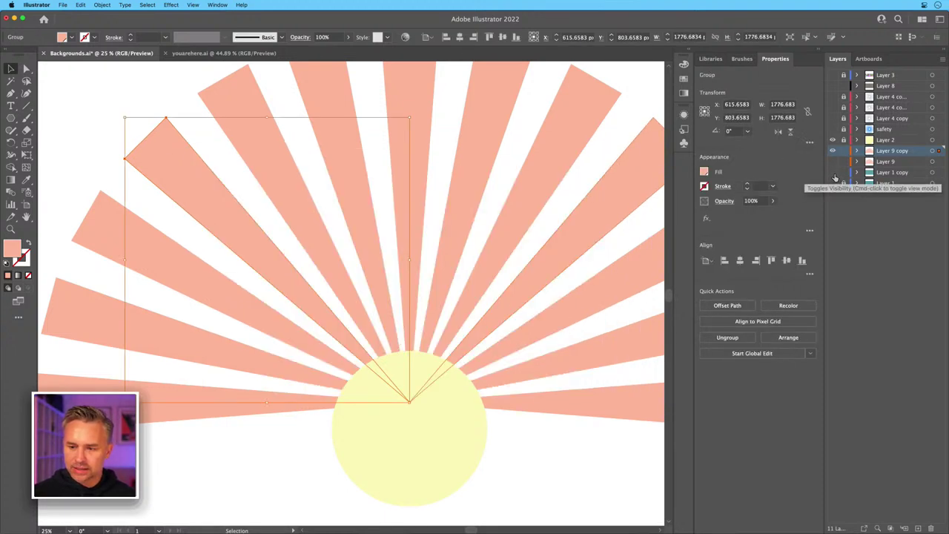
pyautogui.click(832, 140)
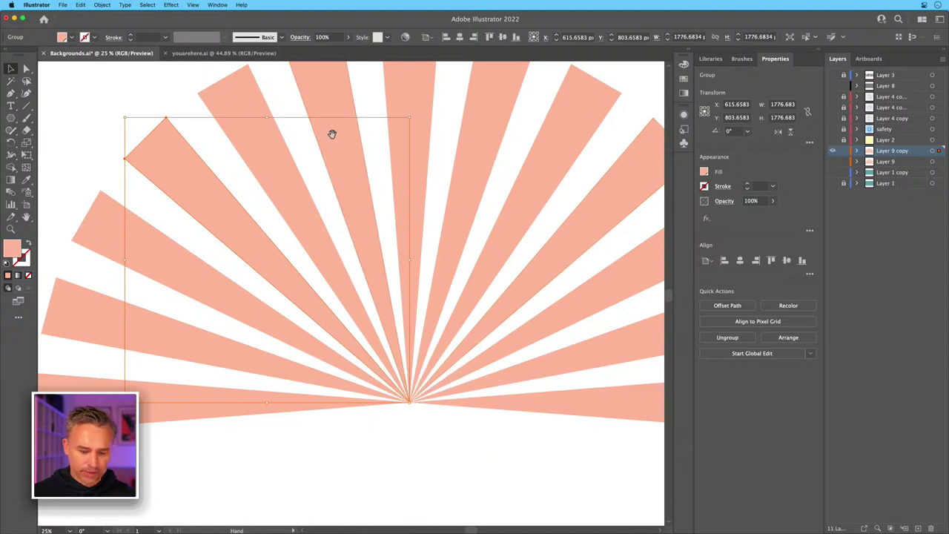
pyautogui.click(76, 153)
pyautogui.click(641, 134)
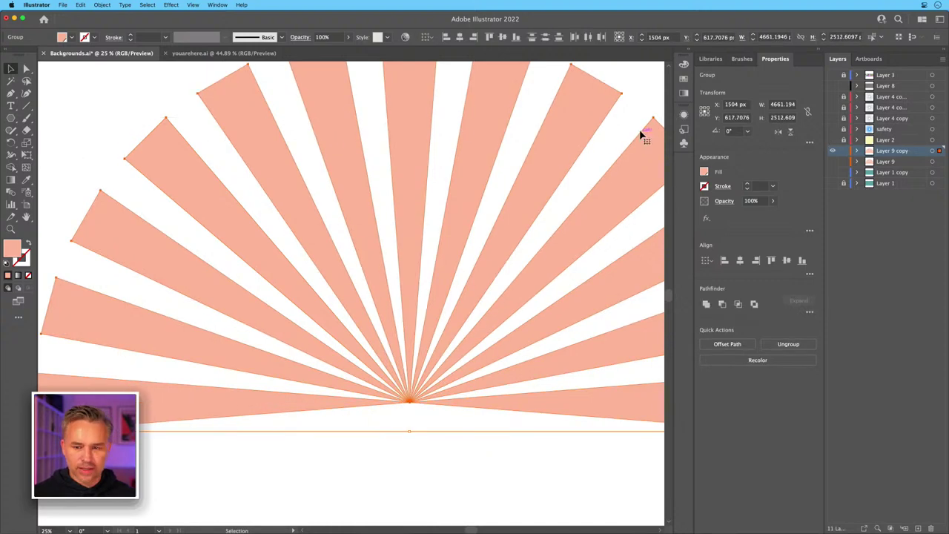
# Fill the rays with cyan and arrange the yellow, green, cyan, purple and magenta swatches next to each other.
pyautogui.click(689, 50)
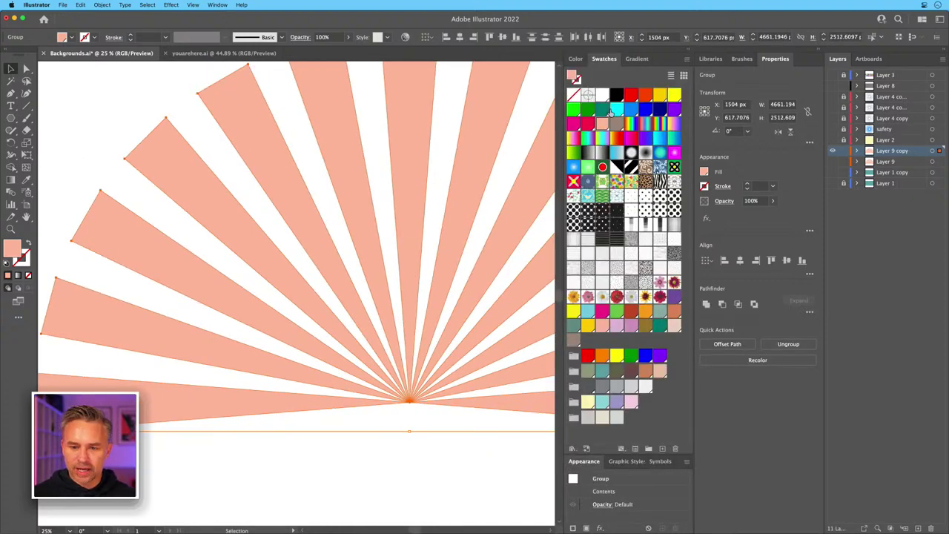
pyautogui.click(614, 112)
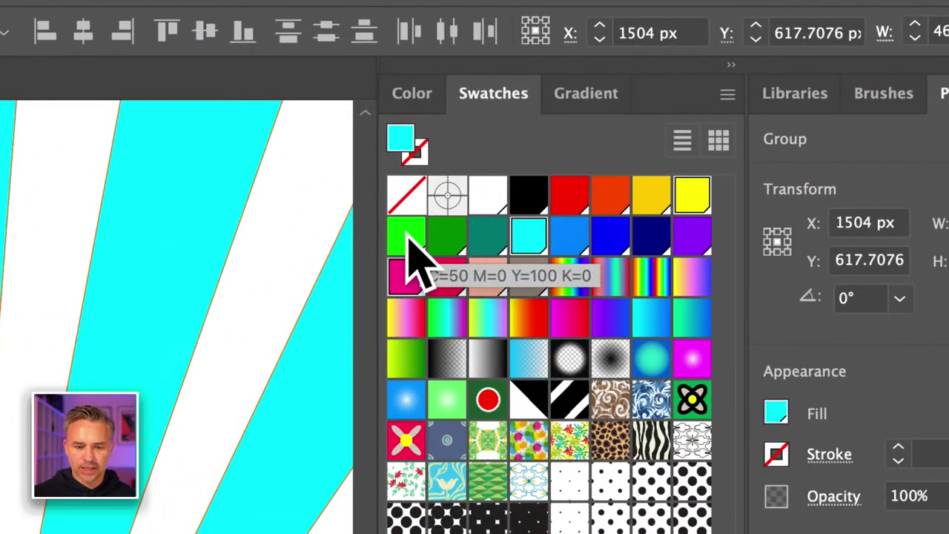
pyautogui.moveTo(693, 241); pyautogui.dragTo(512, 203)
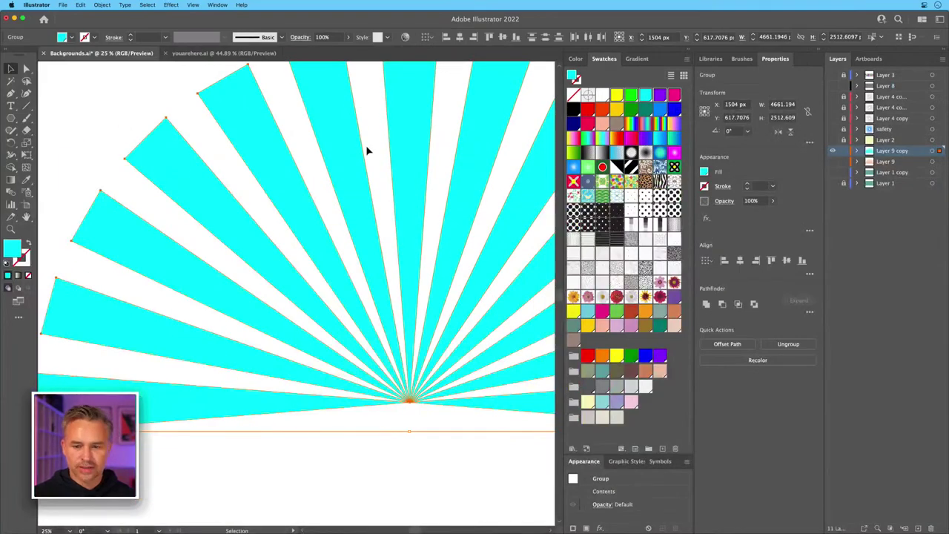
# Try to recolor all the cyan rays at random with the RandomSwatchesFill script, running it again after reselecting them.
pyautogui.click(63, 5)
pyautogui.moveTo(112, 203)
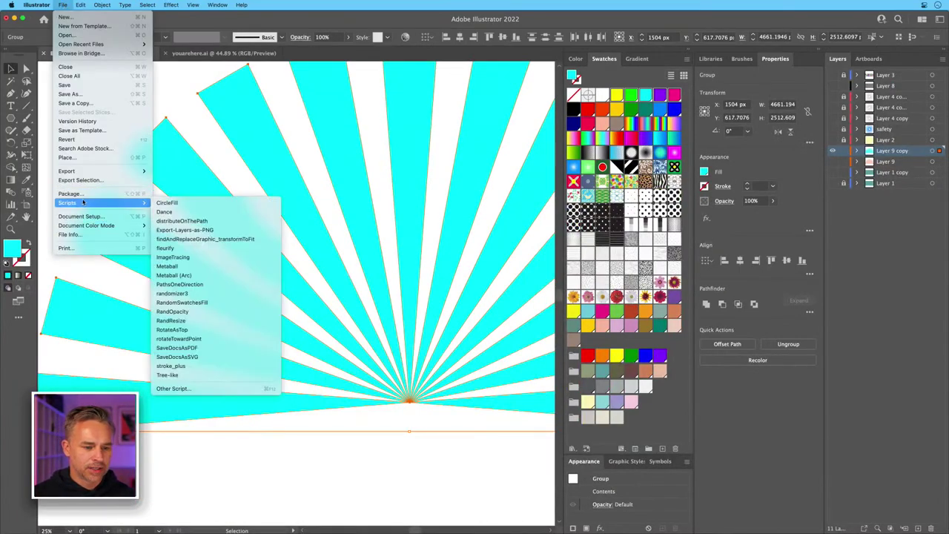
pyautogui.click(263, 305)
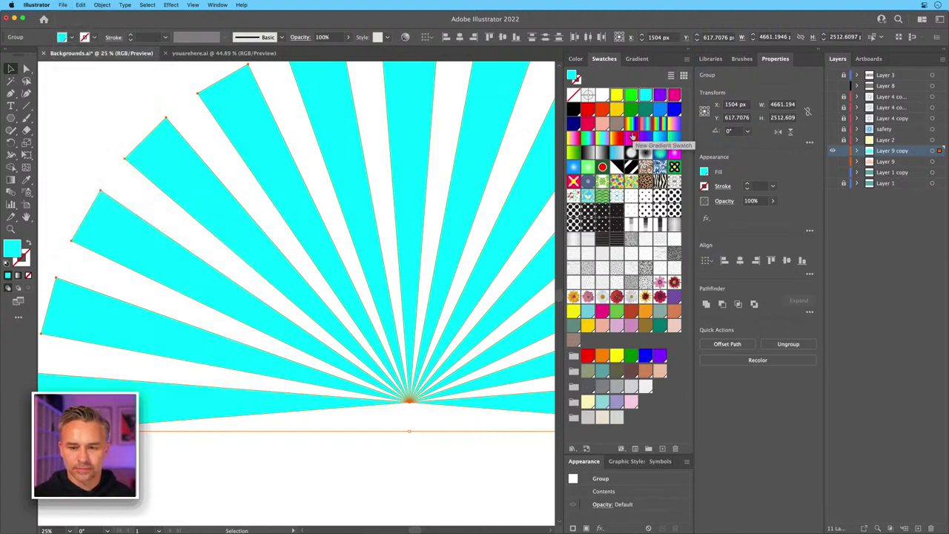
pyautogui.click(138, 141)
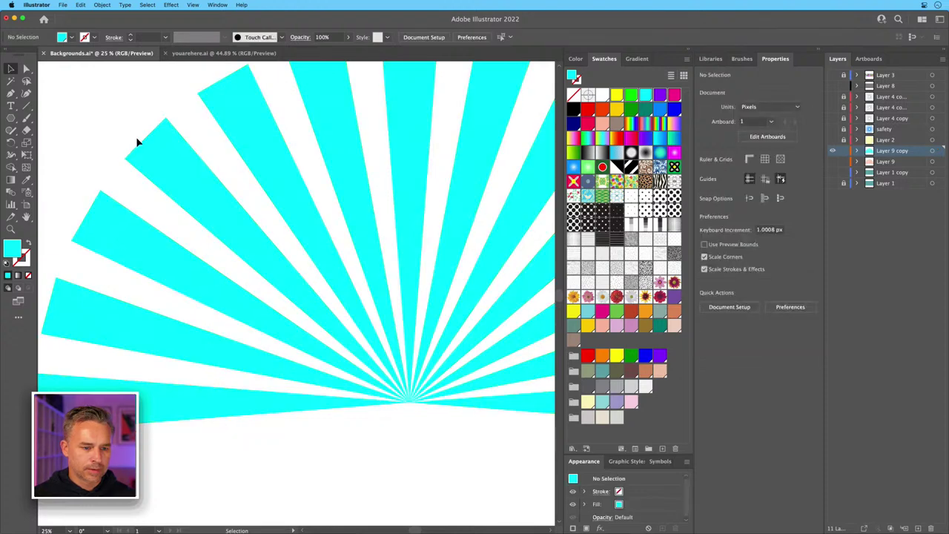
pyautogui.click(142, 144)
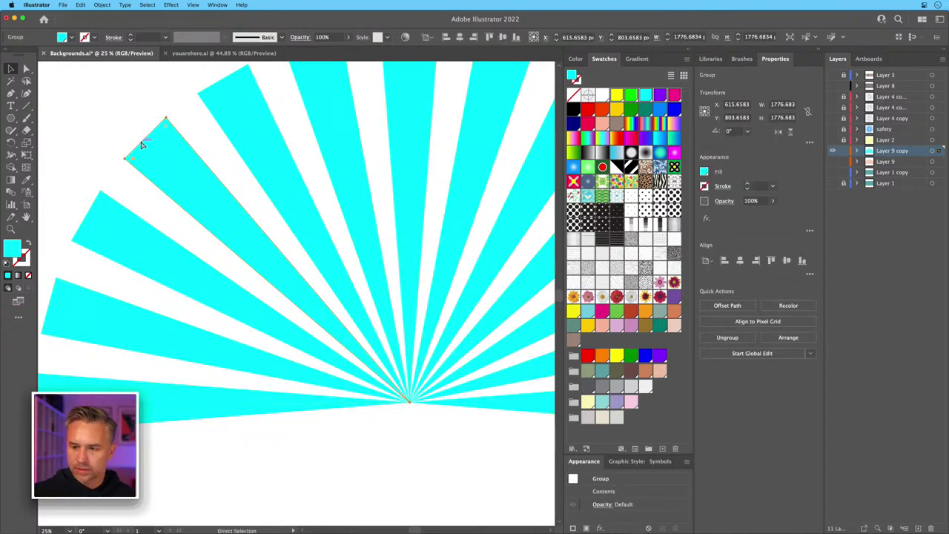
pyautogui.press('super+a')
pyautogui.click(63, 5)
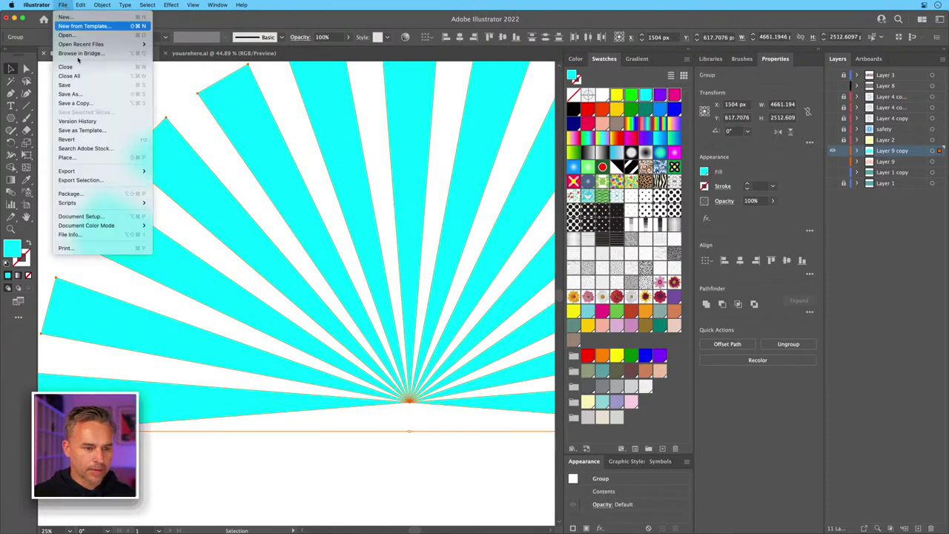
pyautogui.moveTo(101, 226)
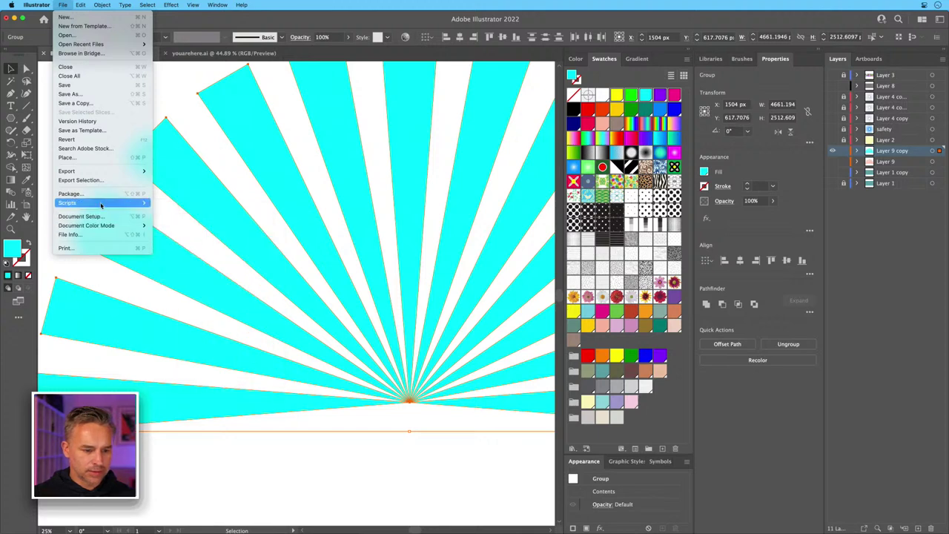
pyautogui.moveTo(103, 203)
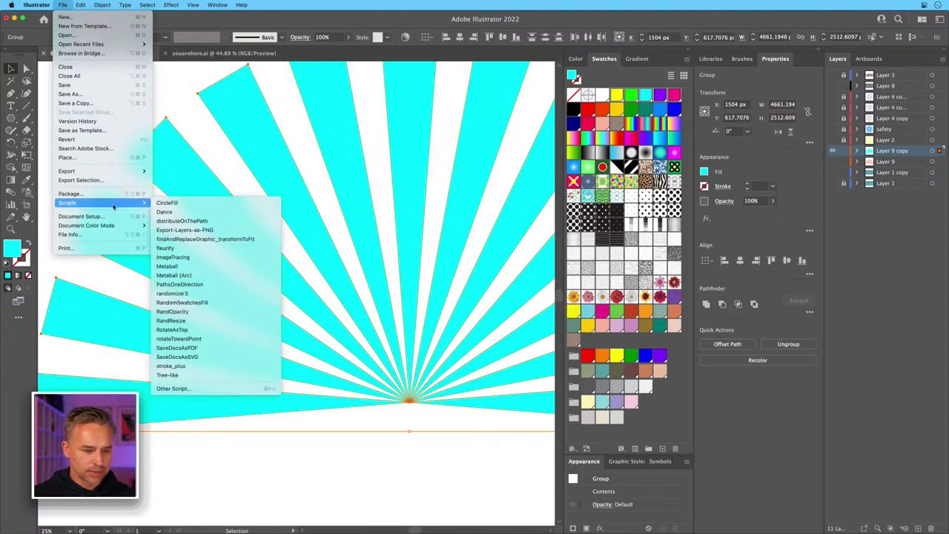
pyautogui.click(187, 303)
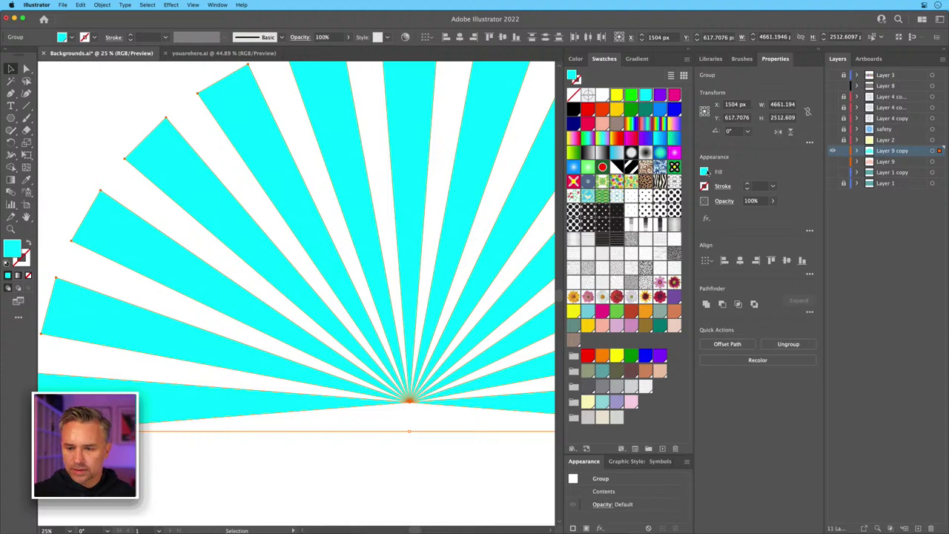
# Test the golden and bright yellow swatches on one ray, and fill all the rays with bright yellow.
pyautogui.click(134, 121)
pyautogui.moveTo(181, 163); pyautogui.dragTo(214, 114)
pyautogui.press('super+z')
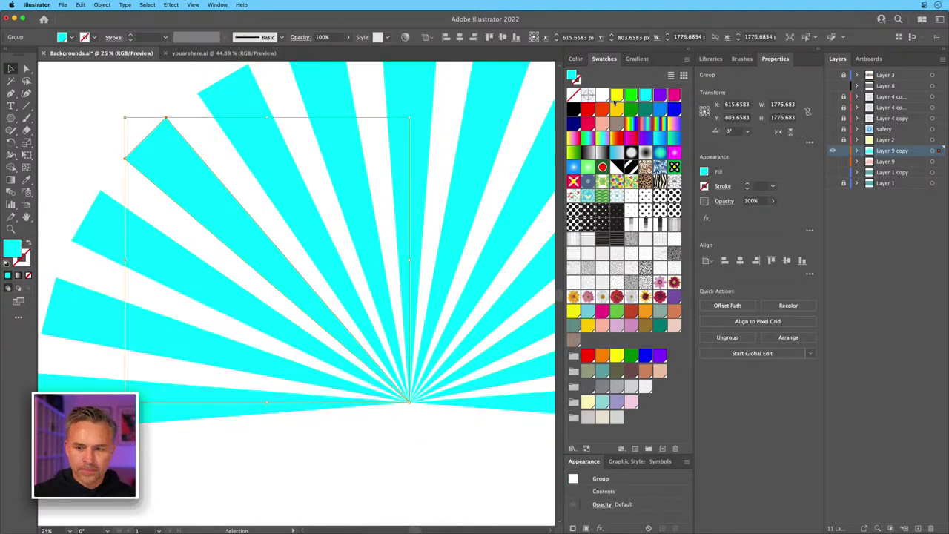
pyautogui.click(616, 95)
pyautogui.click(616, 109)
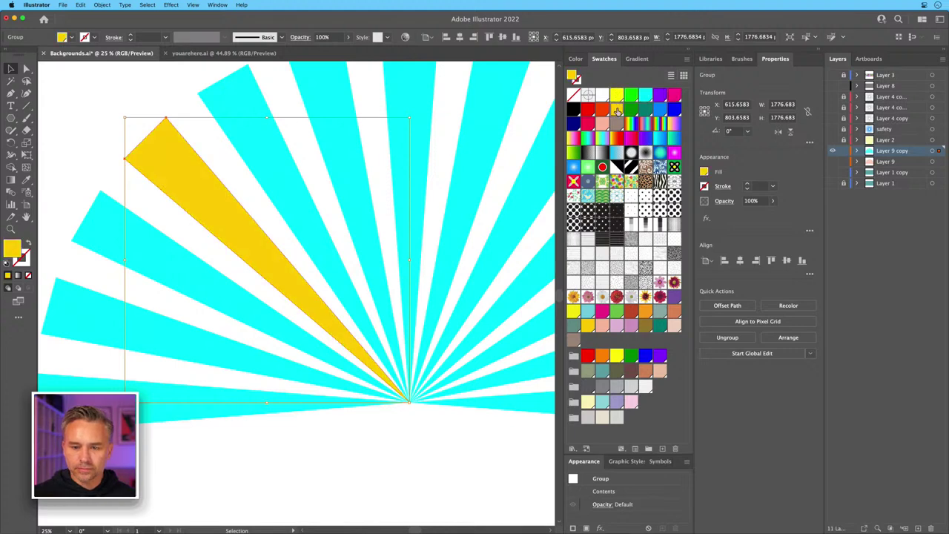
pyautogui.click(616, 94)
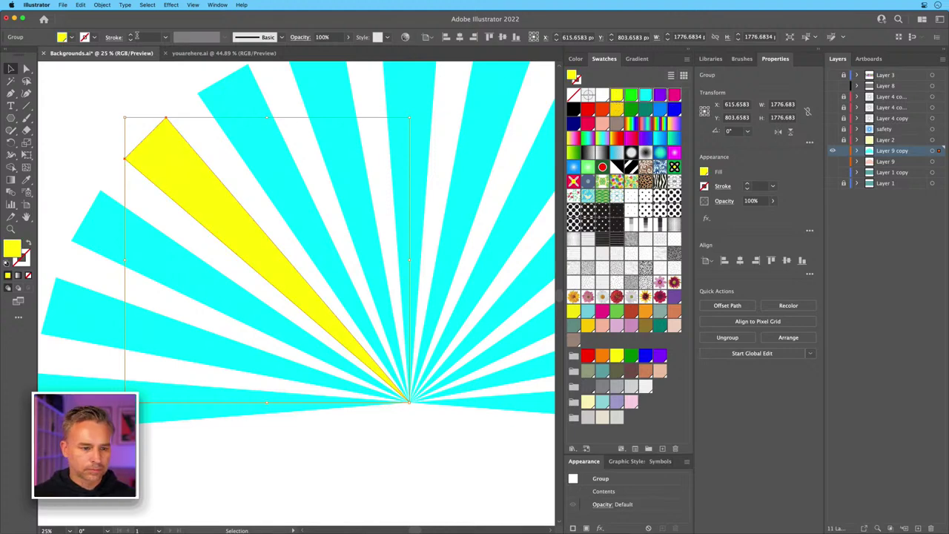
pyautogui.press('super+a')
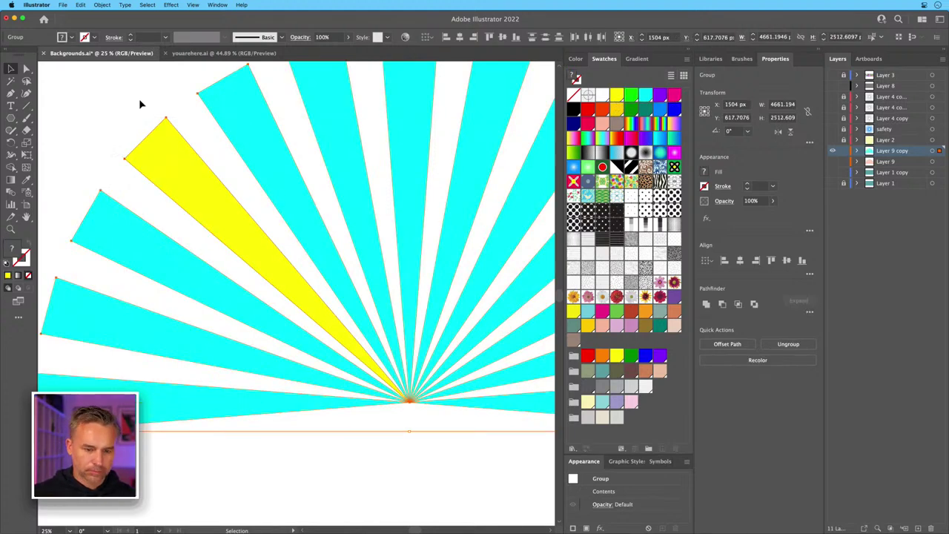
pyautogui.click(617, 97)
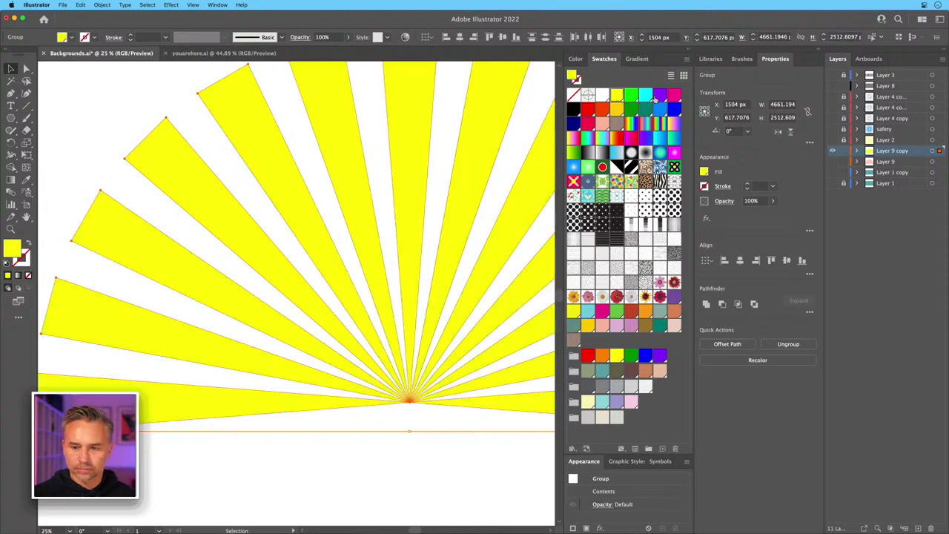
# Try to randomize the colors of the selected yellow rays with the RandomSwatchesFill script.
pyautogui.click(65, 6)
pyautogui.moveTo(111, 203)
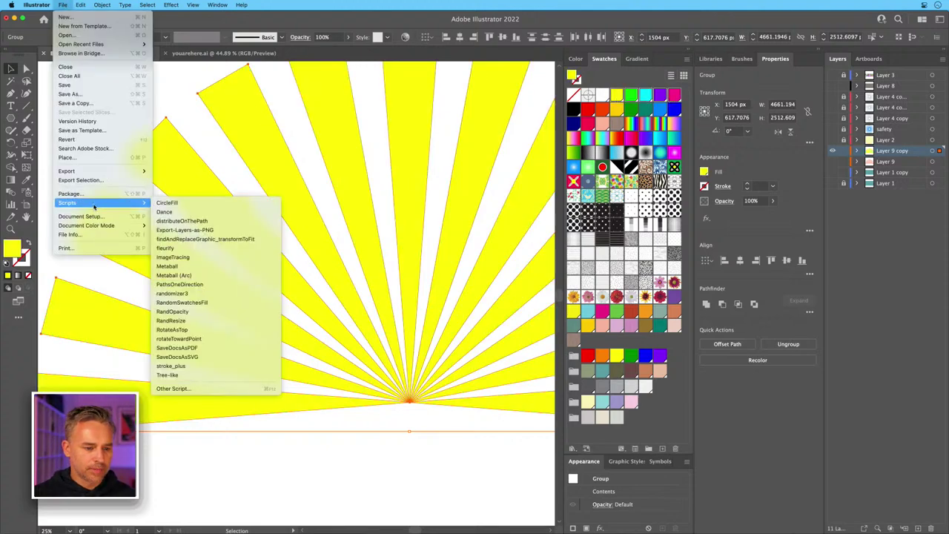
pyautogui.click(187, 302)
pyautogui.click(61, 6)
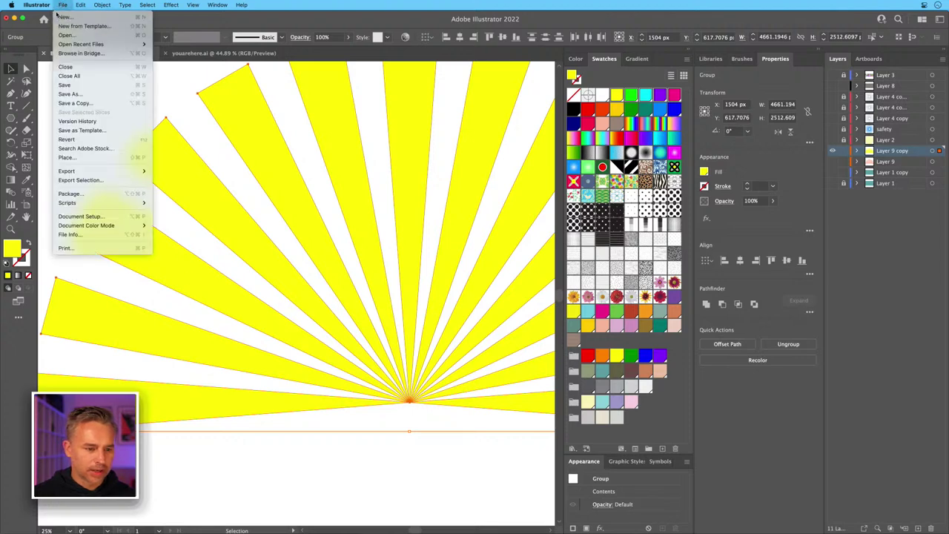
pyautogui.moveTo(111, 202)
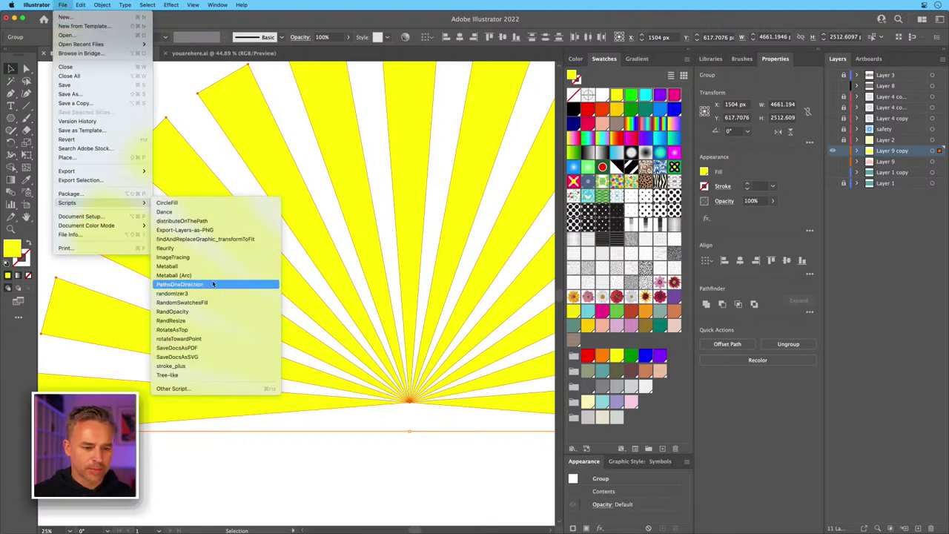
pyautogui.click(210, 303)
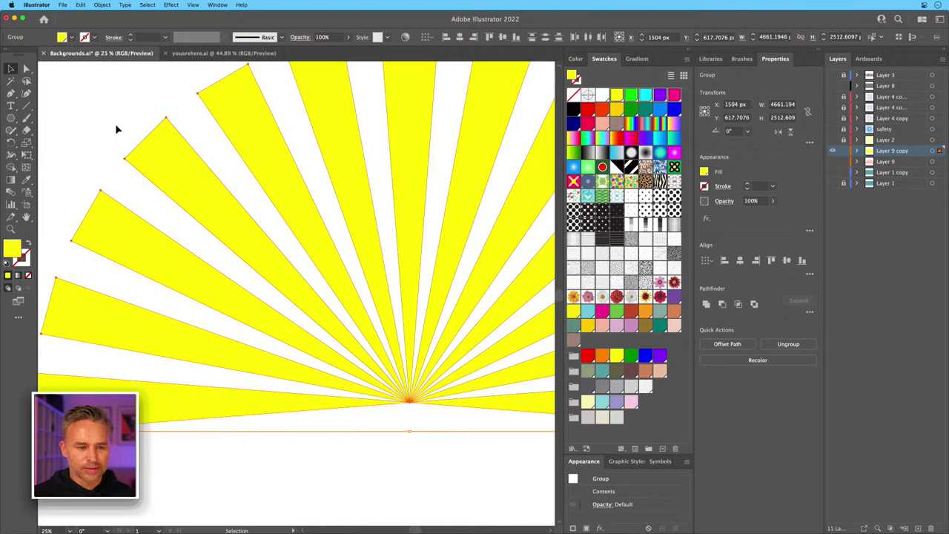
# Fill the ray just above the left horizontal ray with green.
pyautogui.click(116, 129)
pyautogui.click(145, 339)
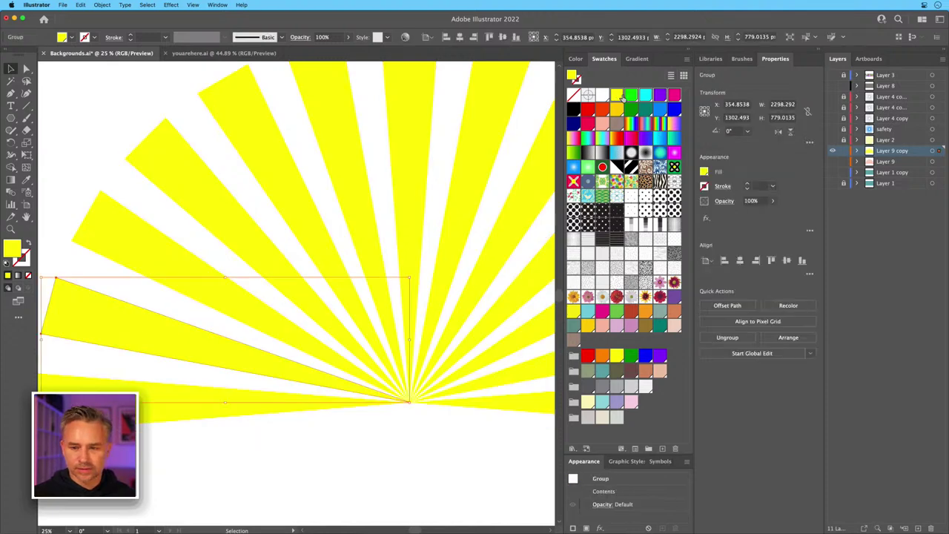
pyautogui.click(127, 88)
pyautogui.click(633, 97)
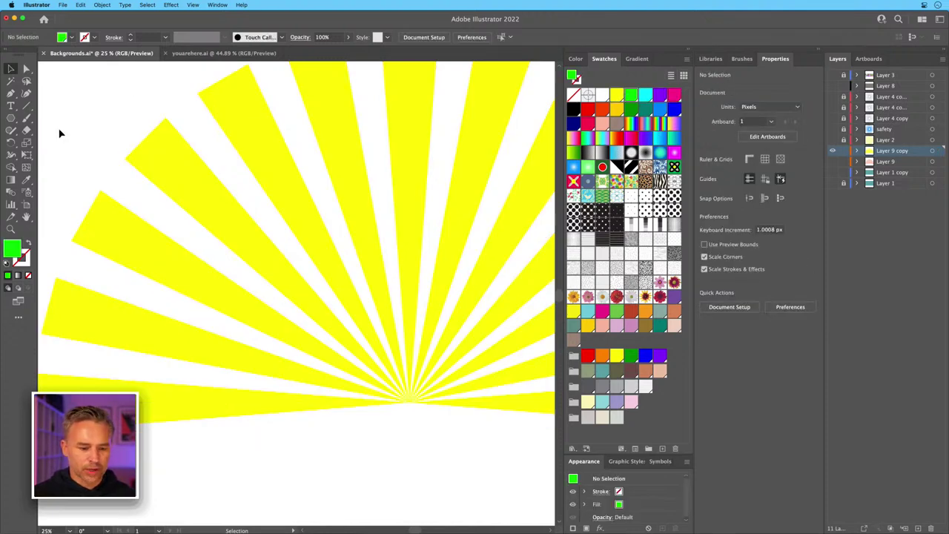
pyautogui.click(112, 321)
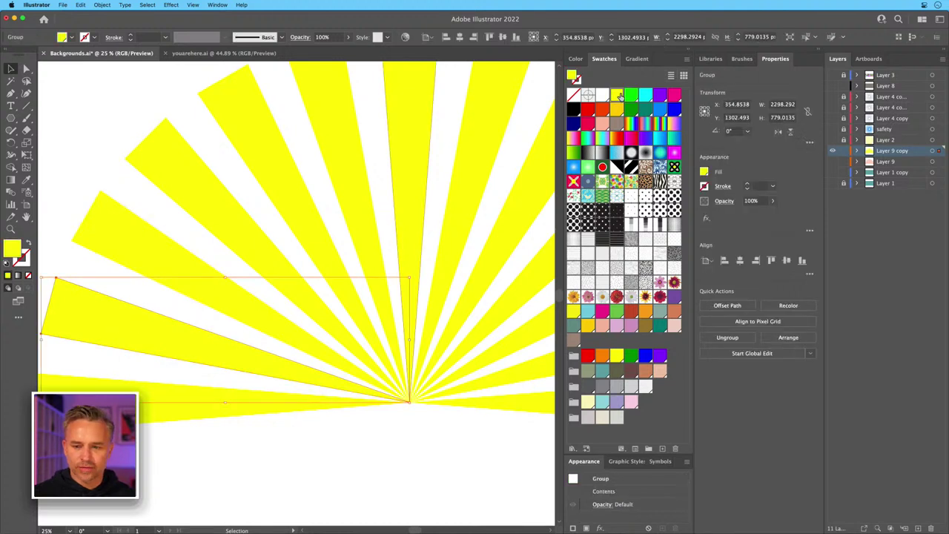
pyautogui.click(630, 95)
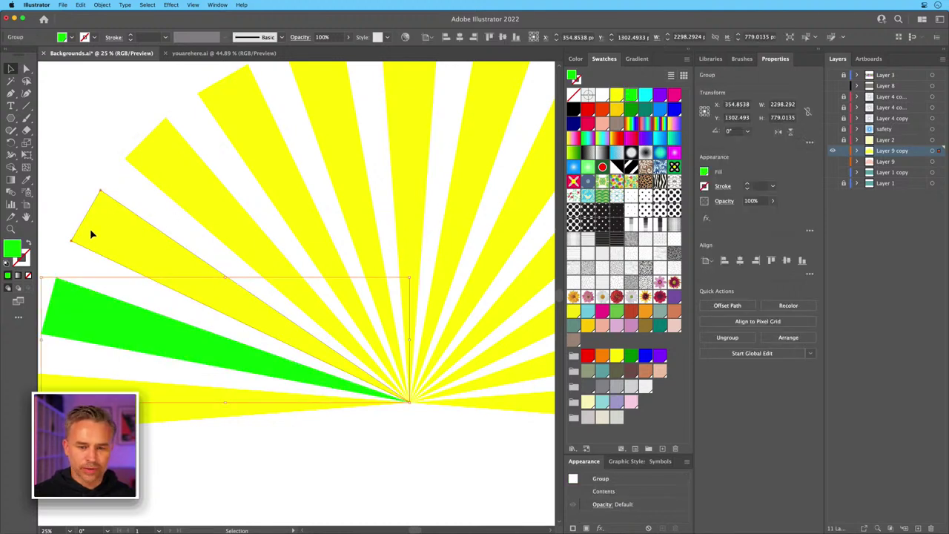
# Fill the next three rays clockwise from the green one with cyan, magenta and purple.
pyautogui.click(91, 234)
pyautogui.click(645, 100)
pyautogui.click(155, 155)
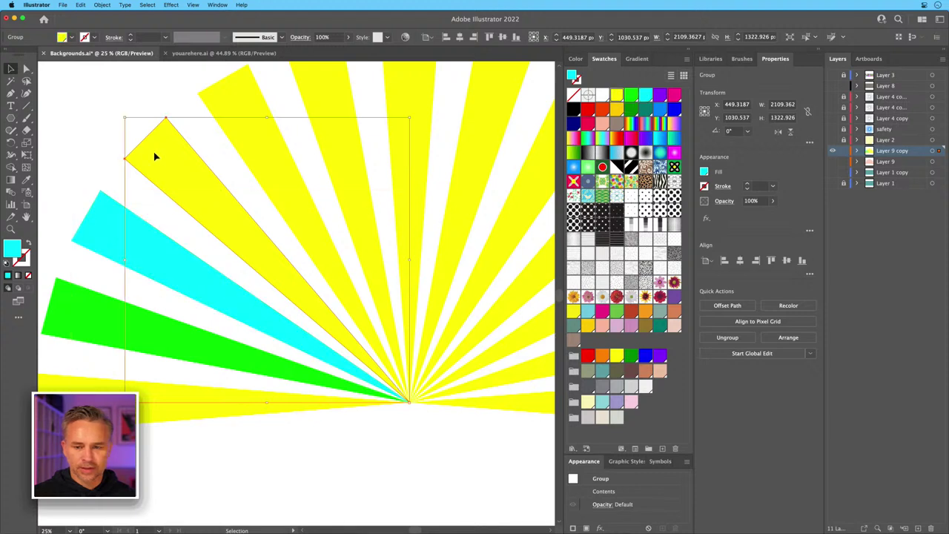
pyautogui.click(674, 95)
pyautogui.click(235, 99)
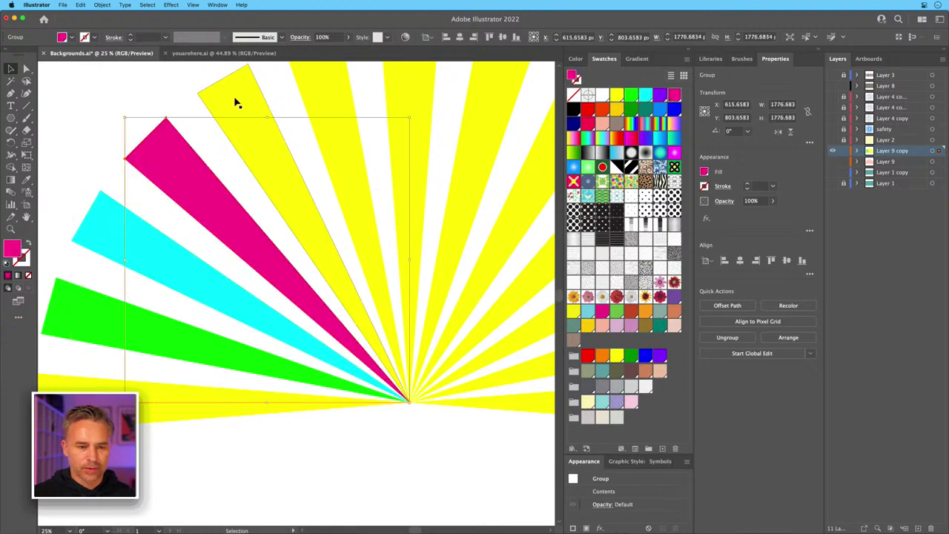
pyautogui.click(659, 97)
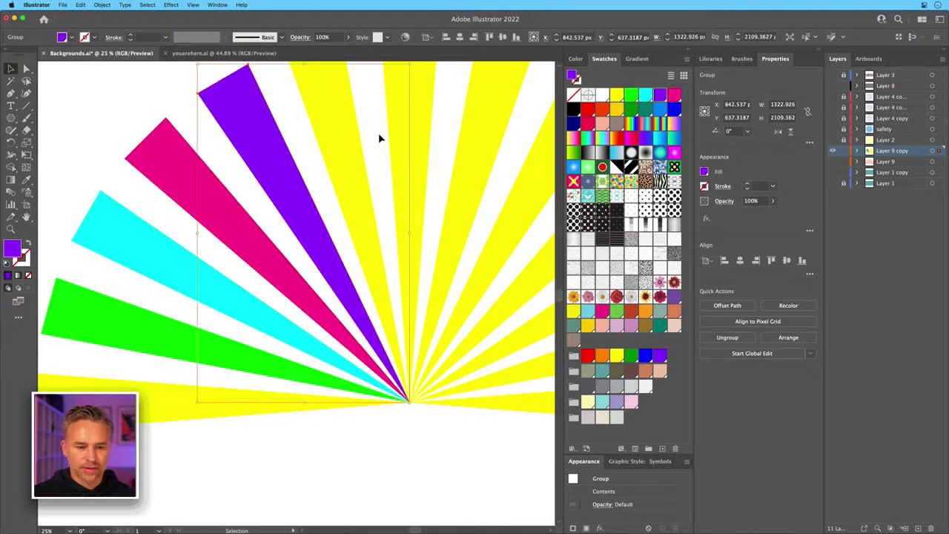
# Fill the ray just left of the vertical one with green and the vertical ray with magenta.
pyautogui.click(345, 155)
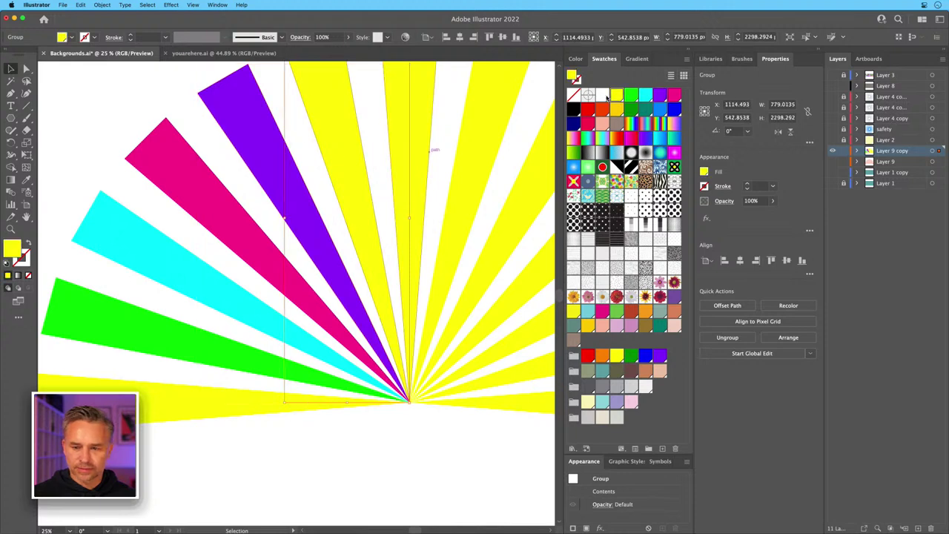
pyautogui.click(629, 97)
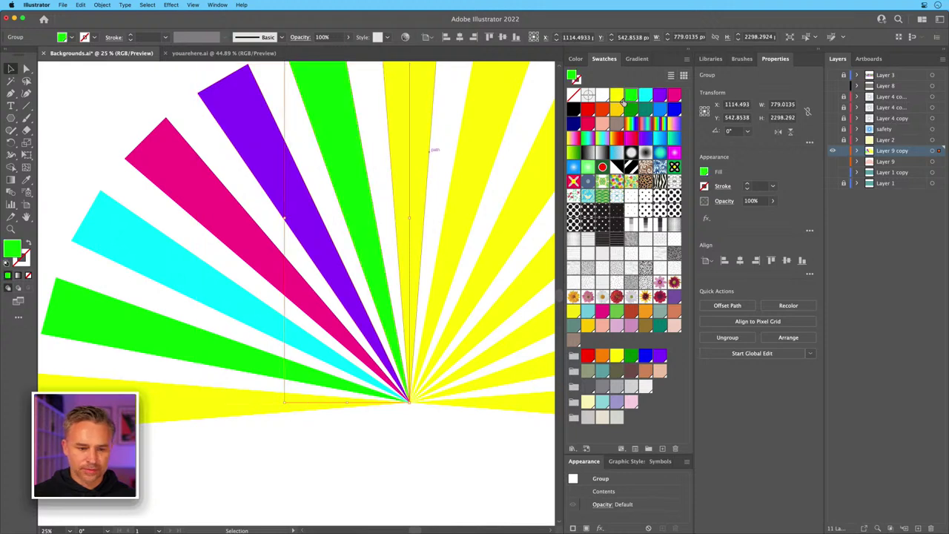
pyautogui.click(408, 146)
pyautogui.click(512, 132)
pyautogui.click(673, 97)
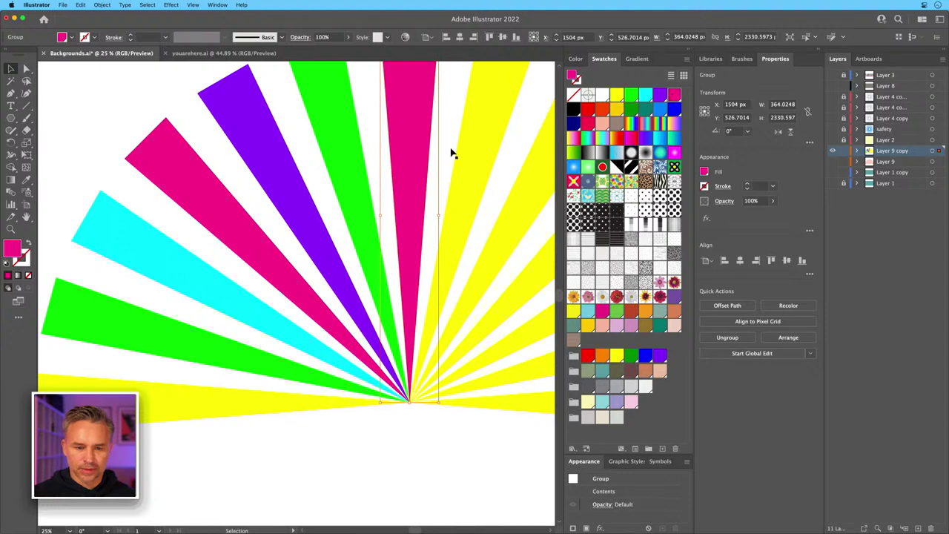
# Test green on the ray just right of the vertical one, set it back to yellow, and fill the following ray with purple.
pyautogui.click(452, 153)
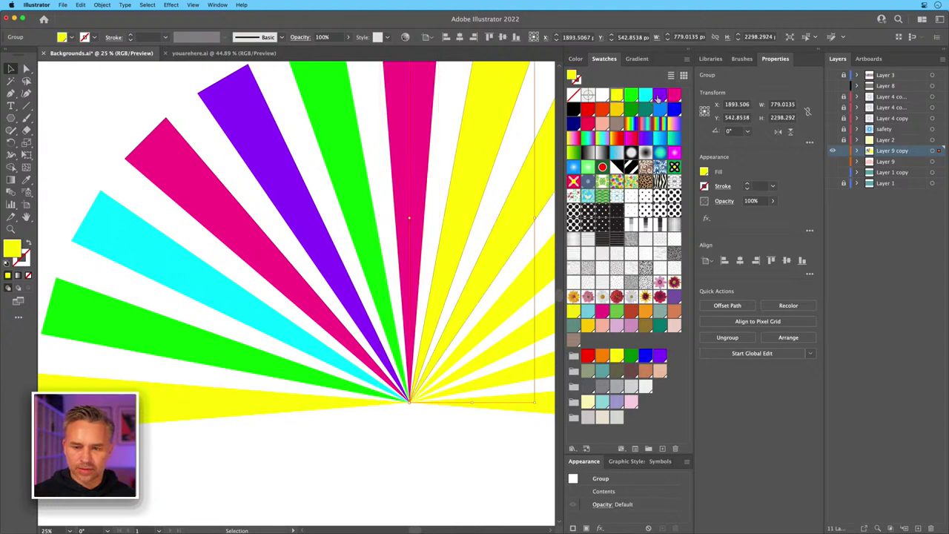
pyautogui.click(631, 97)
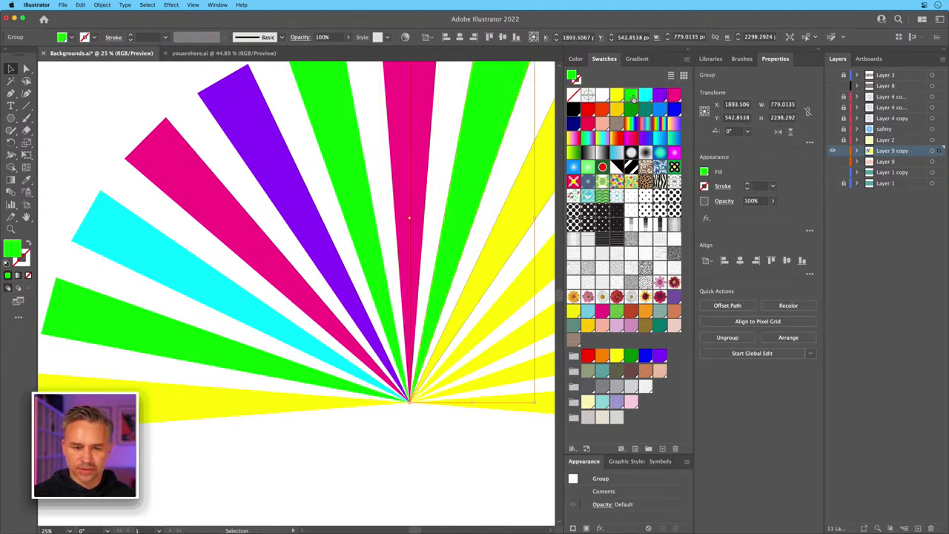
pyautogui.click(616, 97)
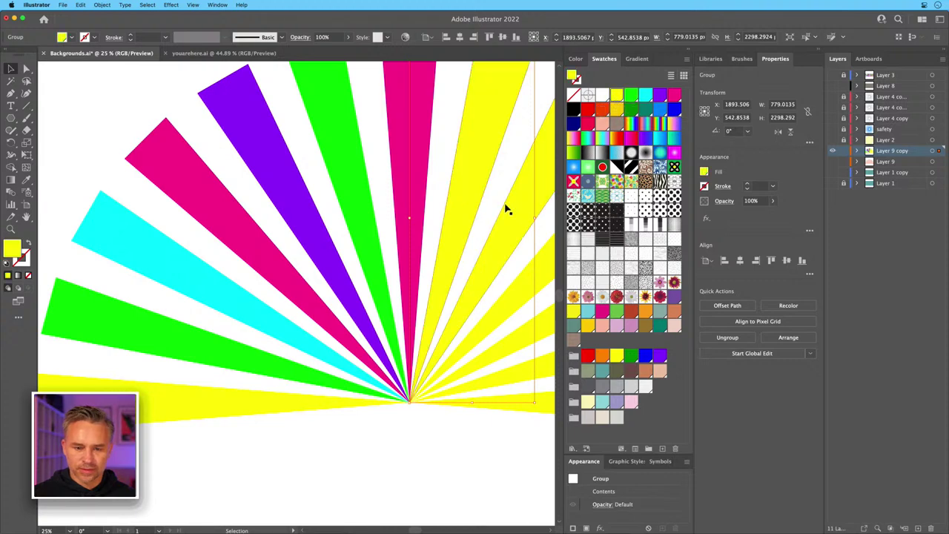
pyautogui.click(517, 211)
pyautogui.click(659, 97)
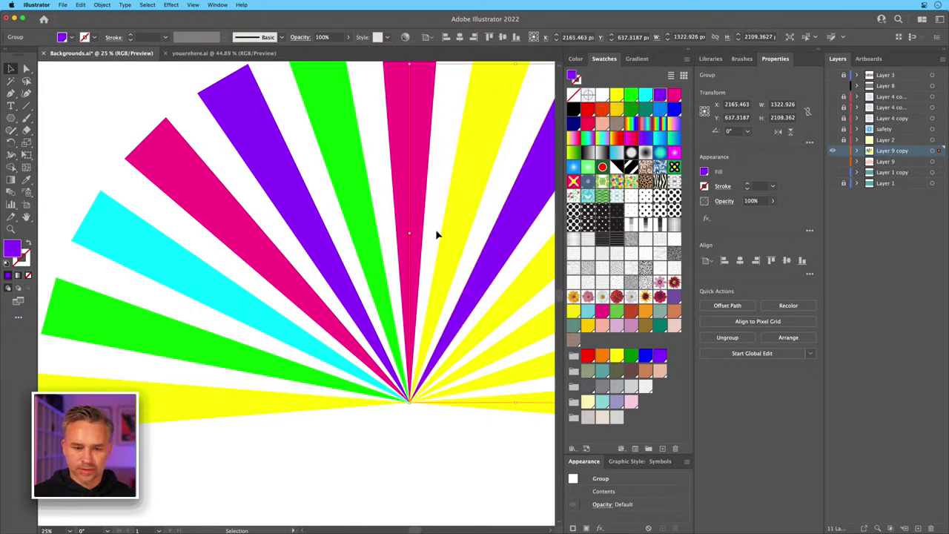
# Fill the three rays clockwise after the right-hand purple one with magenta, green and cyan, and select the right horizontal yellow ray.
pyautogui.hscroll(5, 438, 233)
pyautogui.click(423, 257)
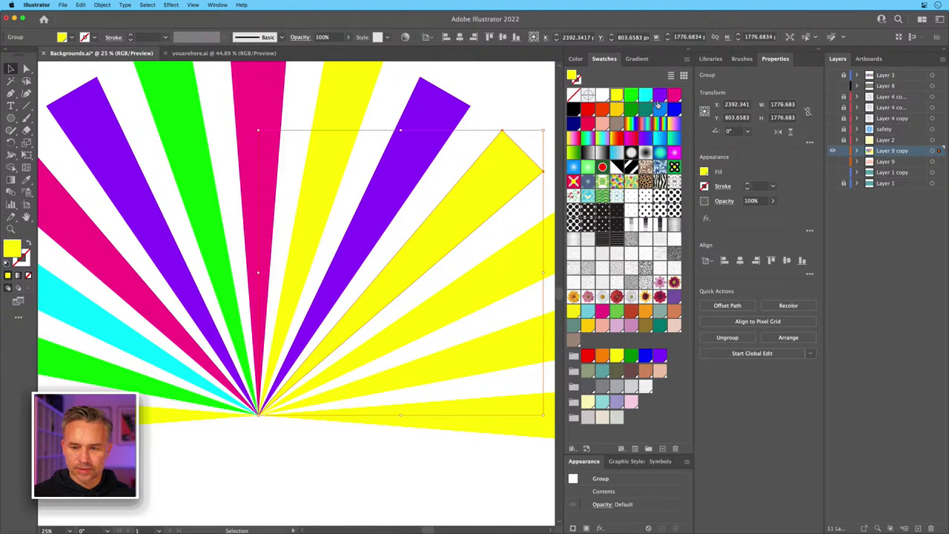
pyautogui.click(675, 97)
pyautogui.click(475, 285)
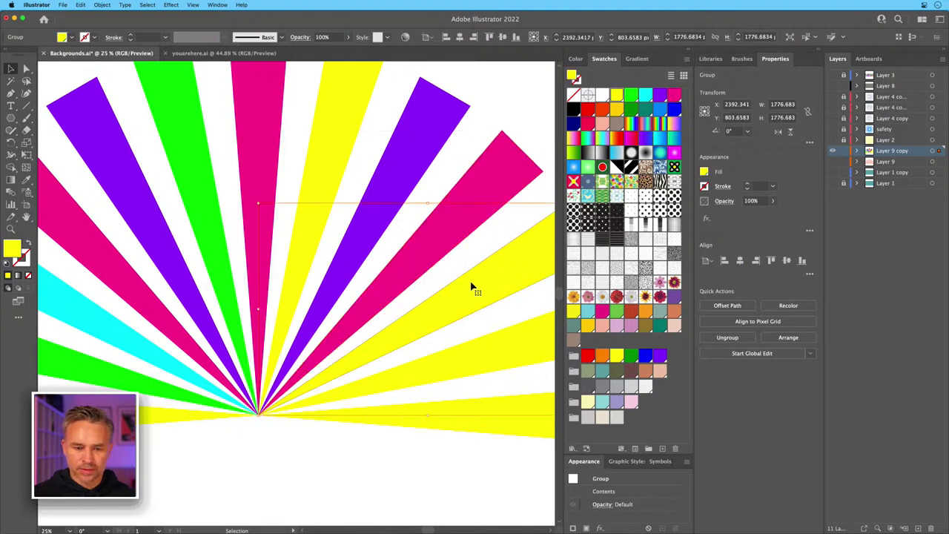
pyautogui.click(630, 97)
pyautogui.click(475, 354)
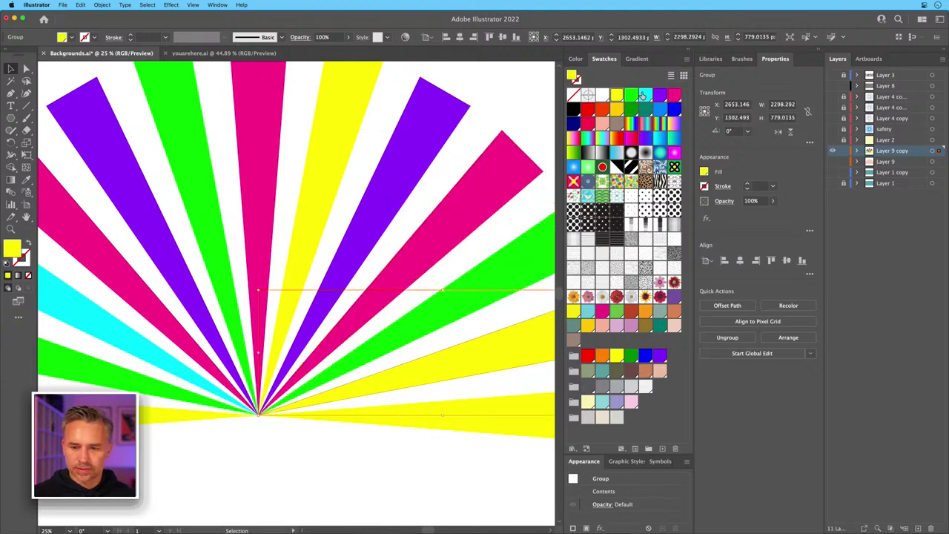
pyautogui.click(644, 96)
pyautogui.click(485, 413)
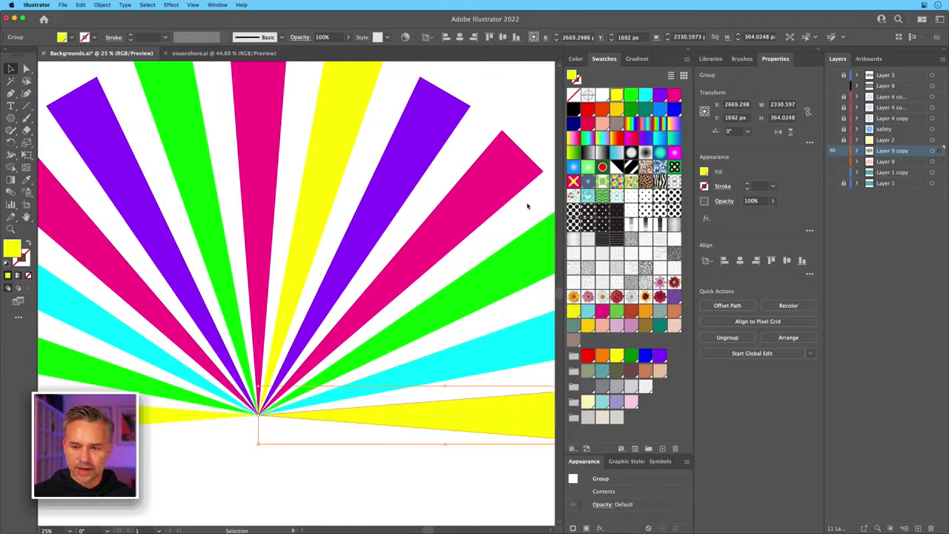
# Fill the right horizontal ray with purple and deselect it.
pyautogui.click(659, 97)
pyautogui.click(145, 471)
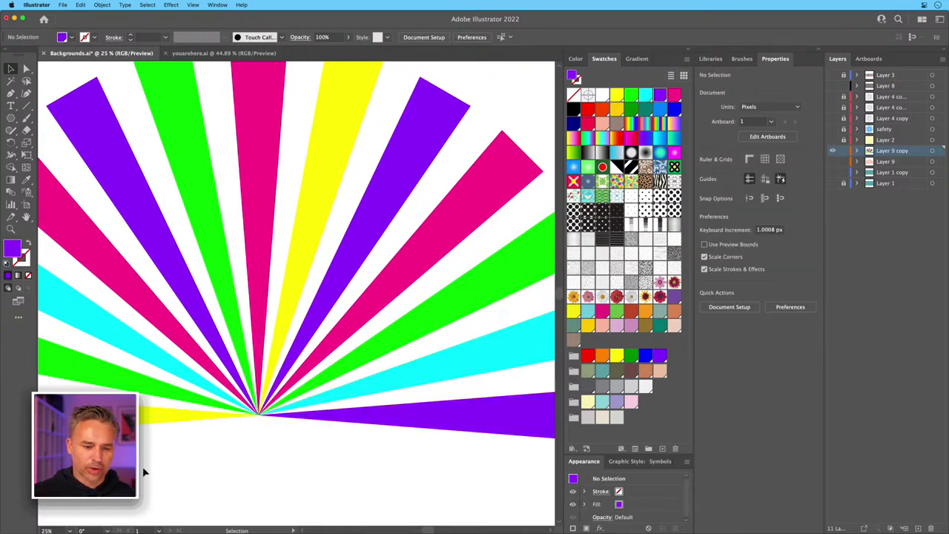
pyautogui.press('a')
pyautogui.press('super+minus')
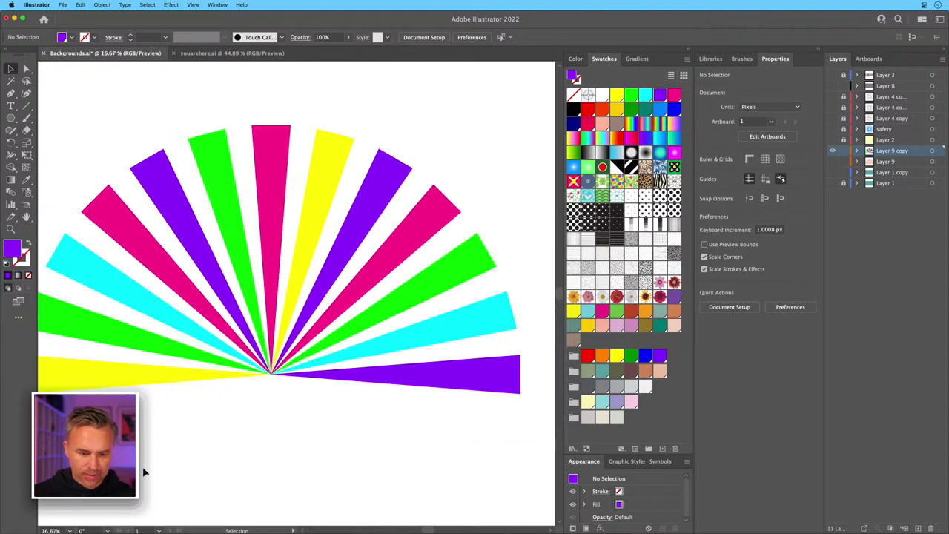
pyautogui.moveTo(145, 471); pyautogui.dragTo(212, 471)
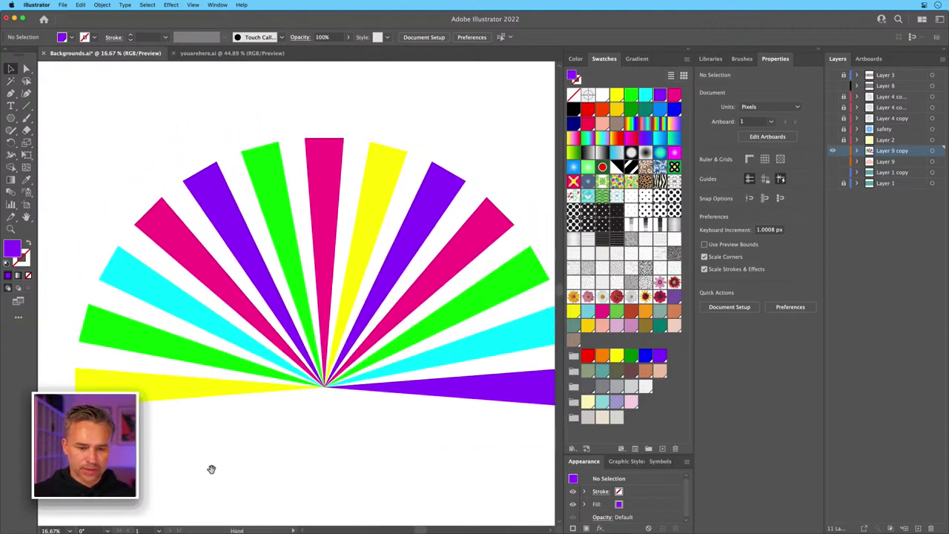
pyautogui.press('v')
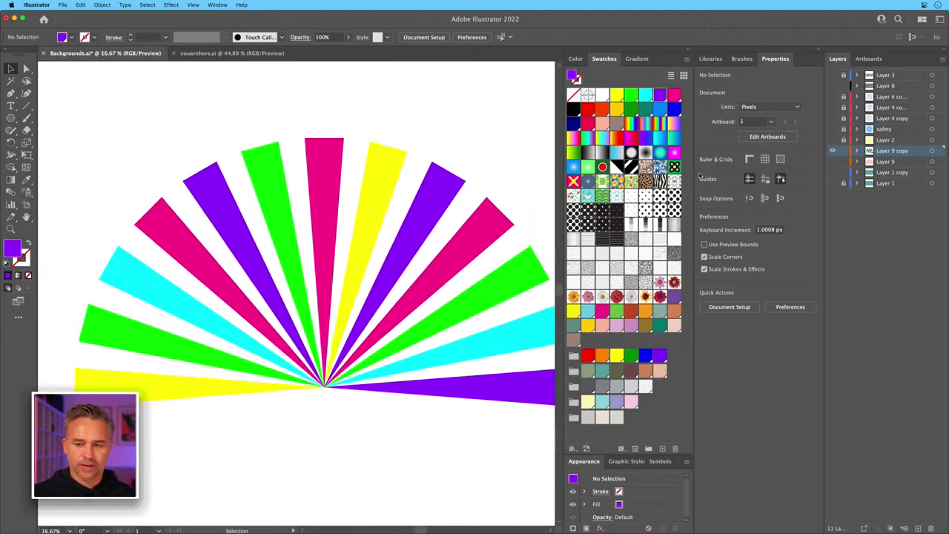
# Show and unlock Layer 1, test cyan on its background rectangle, and fill it with medium blue.
pyautogui.click(831, 183)
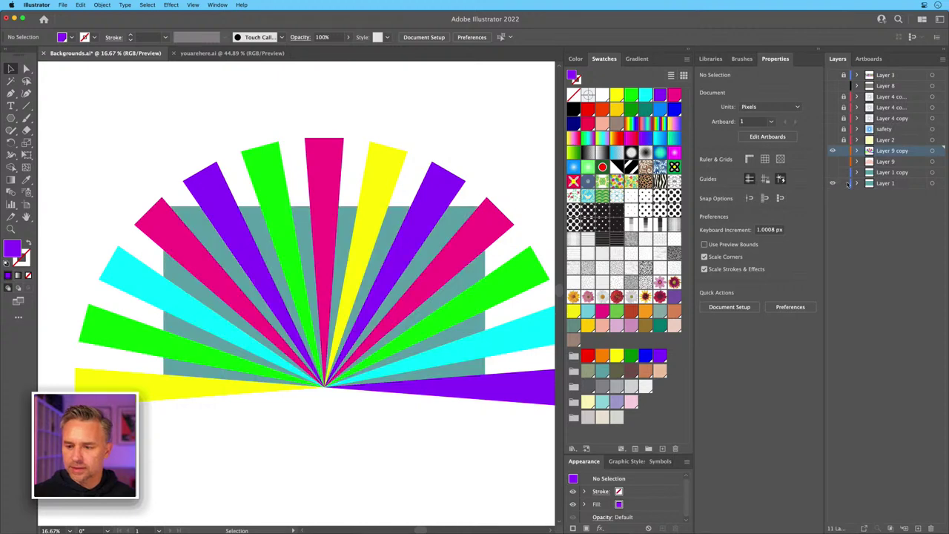
pyautogui.click(889, 183)
pyautogui.click(385, 236)
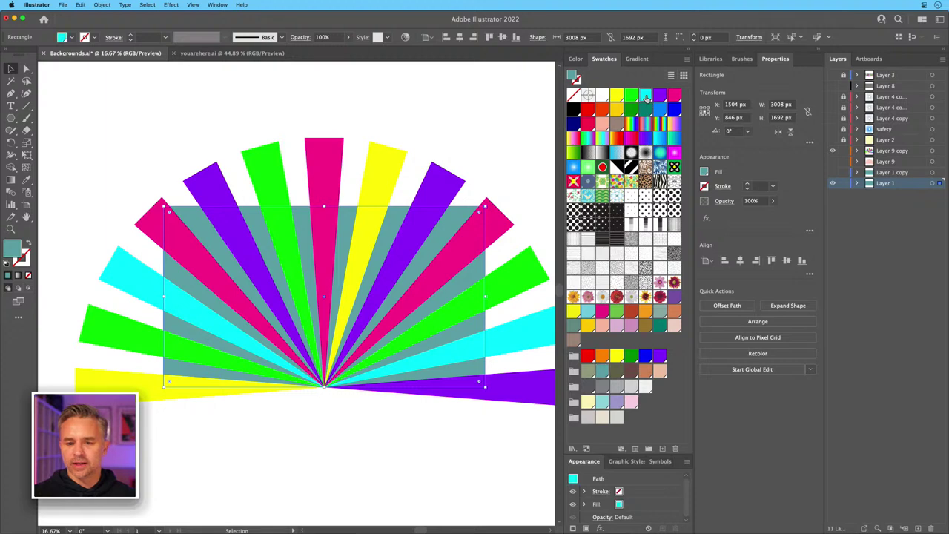
pyautogui.click(645, 95)
pyautogui.click(660, 110)
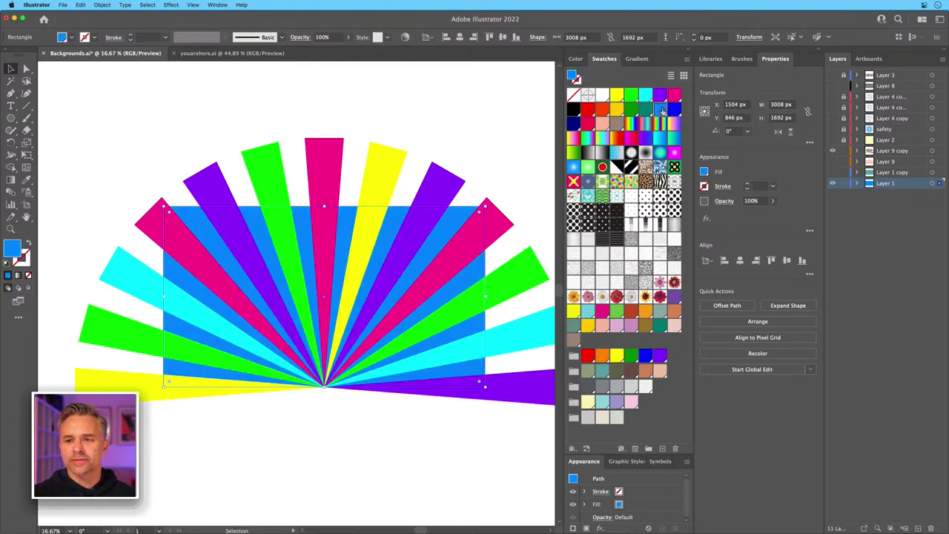
pyautogui.click(247, 126)
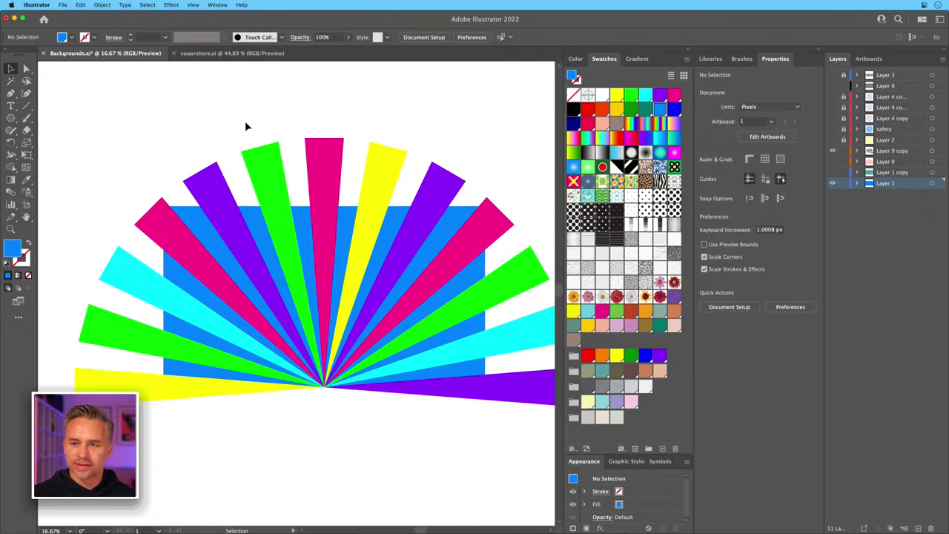
# Show and unlock Layer 2 and fill its circle at the base of the rays with bright yellow.
pyautogui.press('super+equal')
pyautogui.press('super+equal')
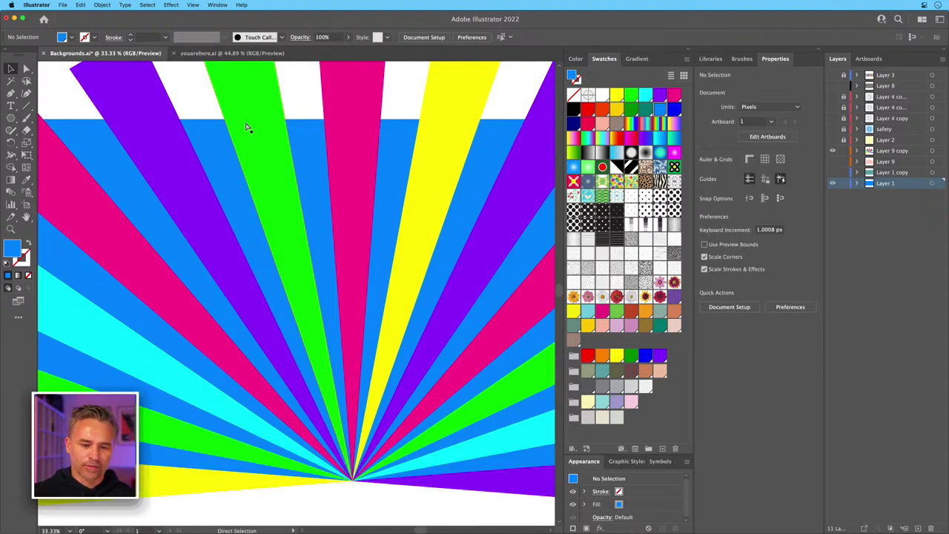
pyautogui.click(870, 151)
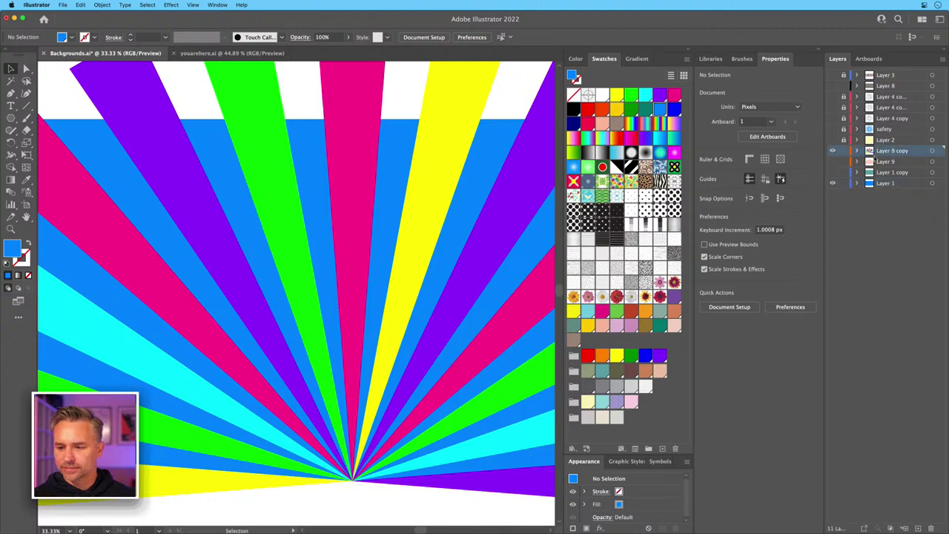
pyautogui.click(832, 140)
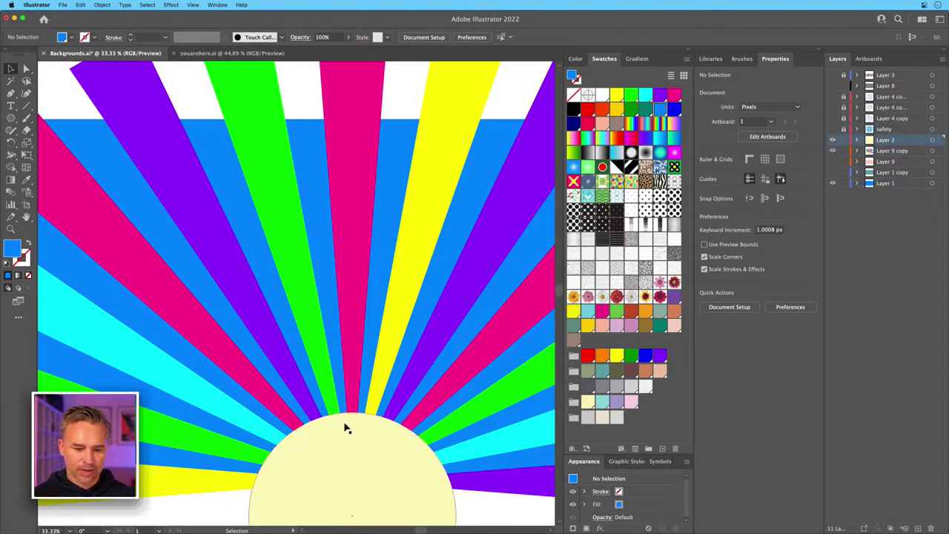
pyautogui.click(346, 428)
pyautogui.click(617, 96)
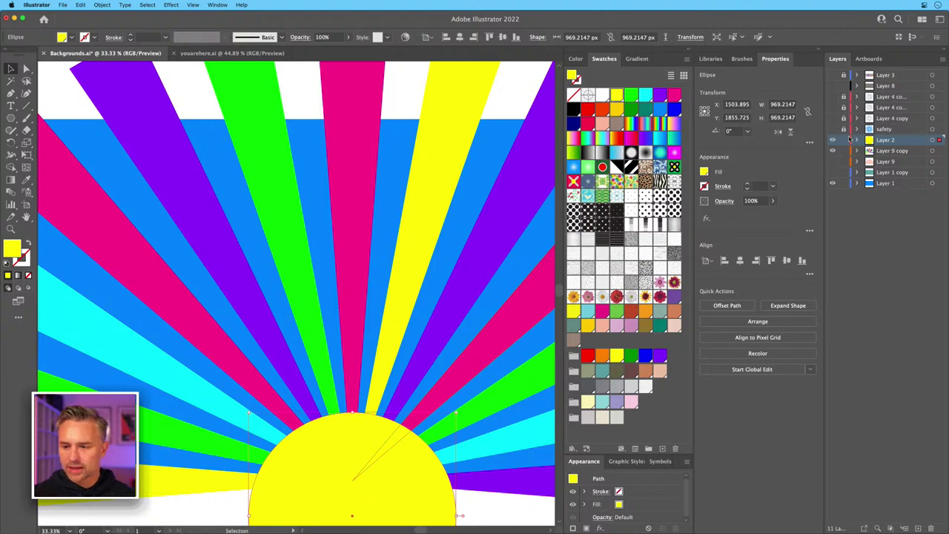
# Select the rays, background rectangle and circle together, and show and unlock Layer 3 with the reference images.
pyautogui.click(832, 184)
pyautogui.hotkey('ctrl', '-')
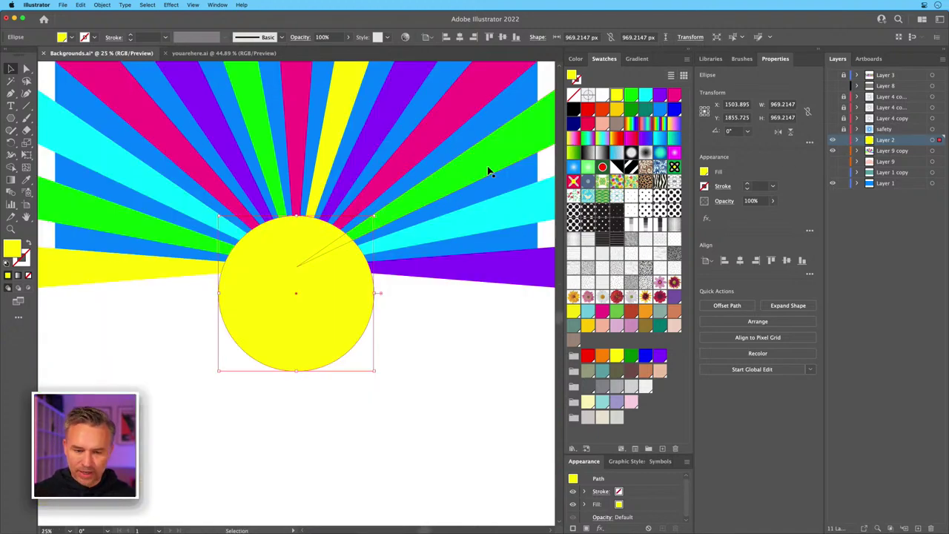
pyautogui.moveTo(249, 222); pyautogui.dragTo(265, 322)
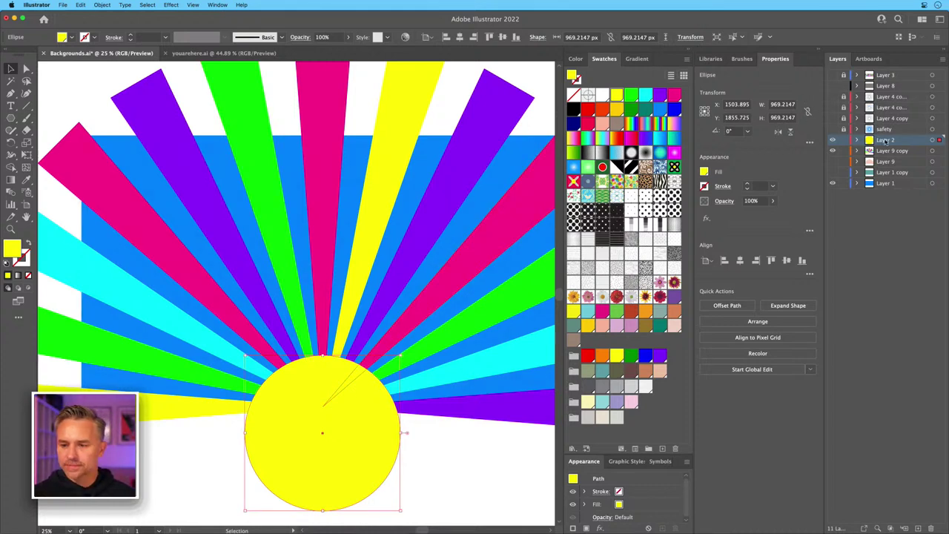
pyautogui.press('super+a')
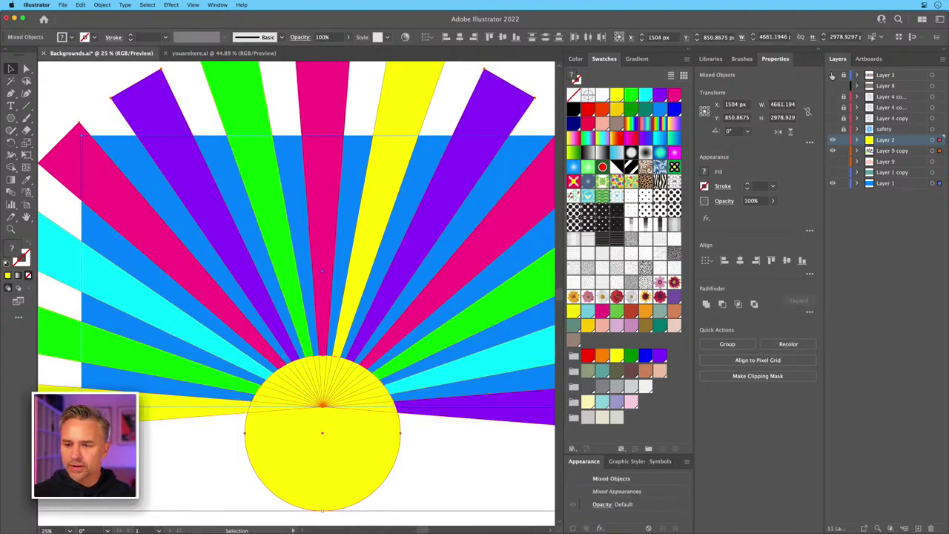
pyautogui.scroll(5, 121, 76)
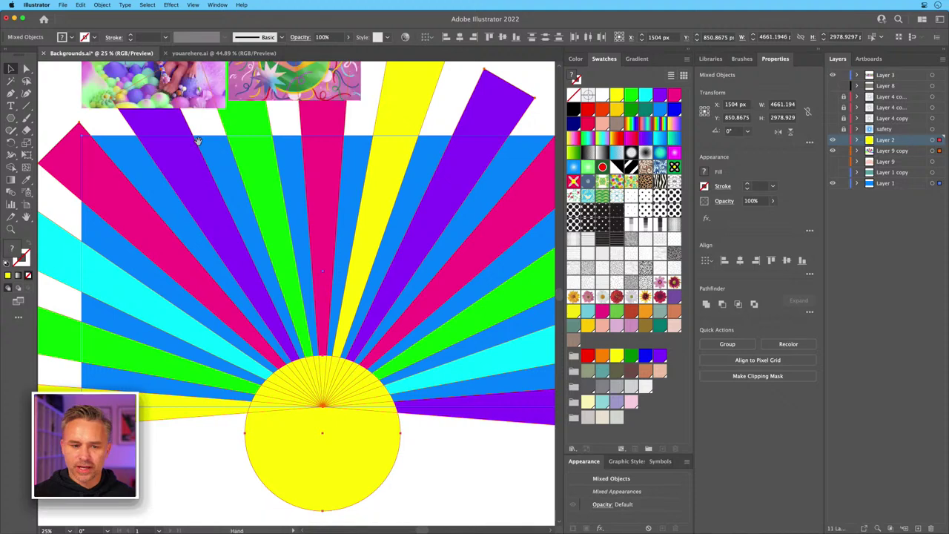
# Open the advanced Recolor Artwork dialog for the selected artwork and move it clear of the reference images.
pyautogui.click(63, 4)
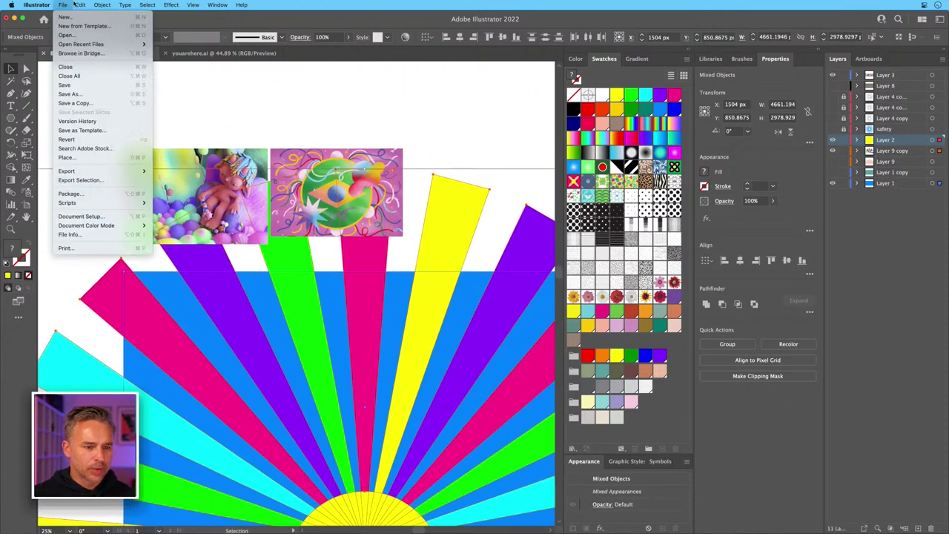
pyautogui.moveTo(79, 4)
pyautogui.moveTo(111, 166)
pyautogui.click(223, 166)
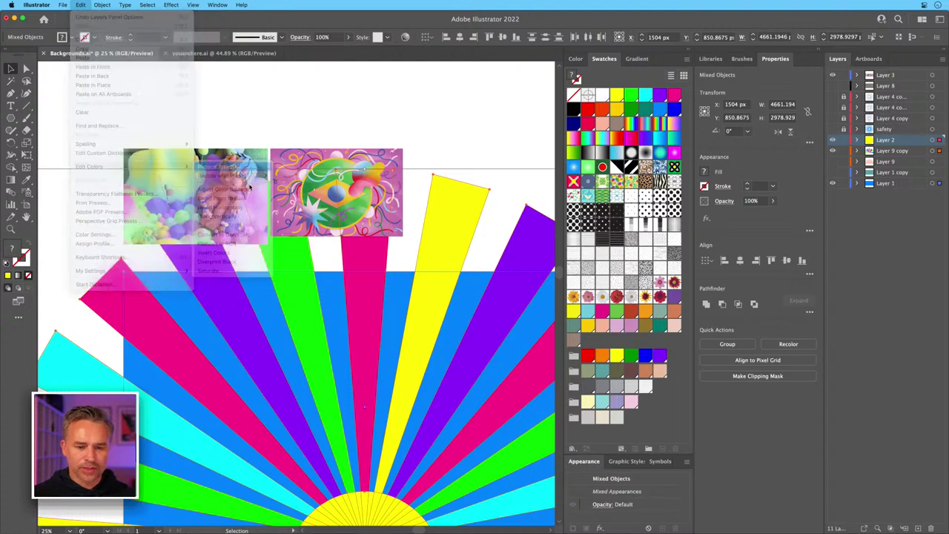
pyautogui.moveTo(529, 150); pyautogui.dragTo(639, 135)
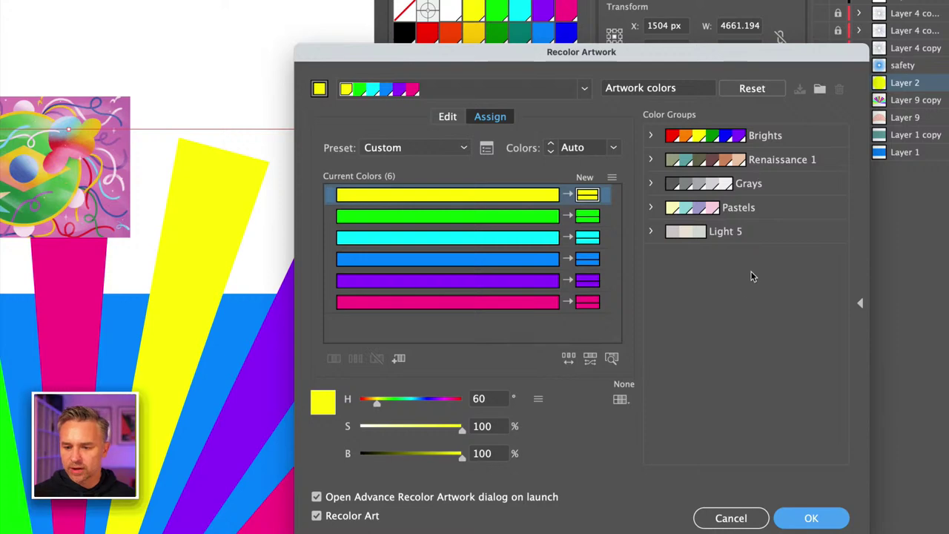
# Preview the Pastels, Brights, Renaissance 1 and Grays color groups on the artwork, ending on Pastels.
pyautogui.click(790, 216)
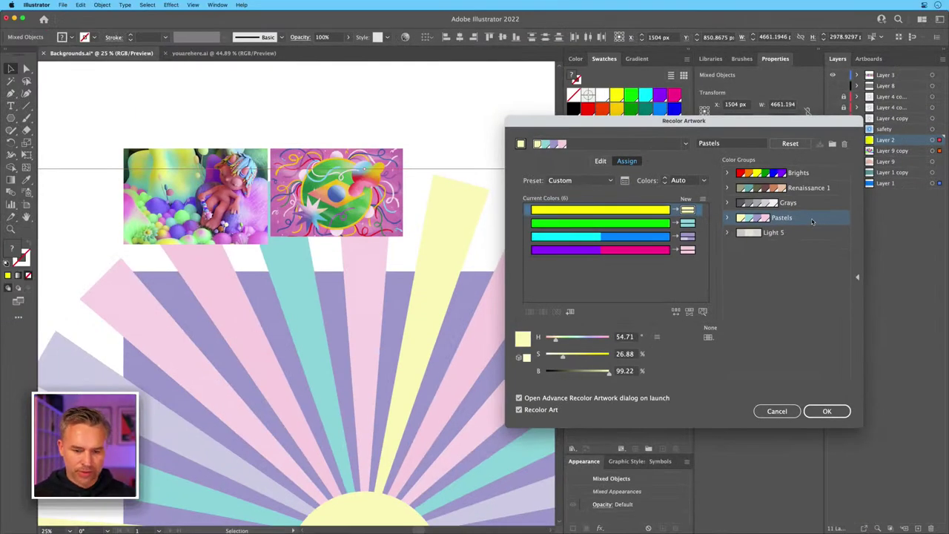
pyautogui.click(797, 172)
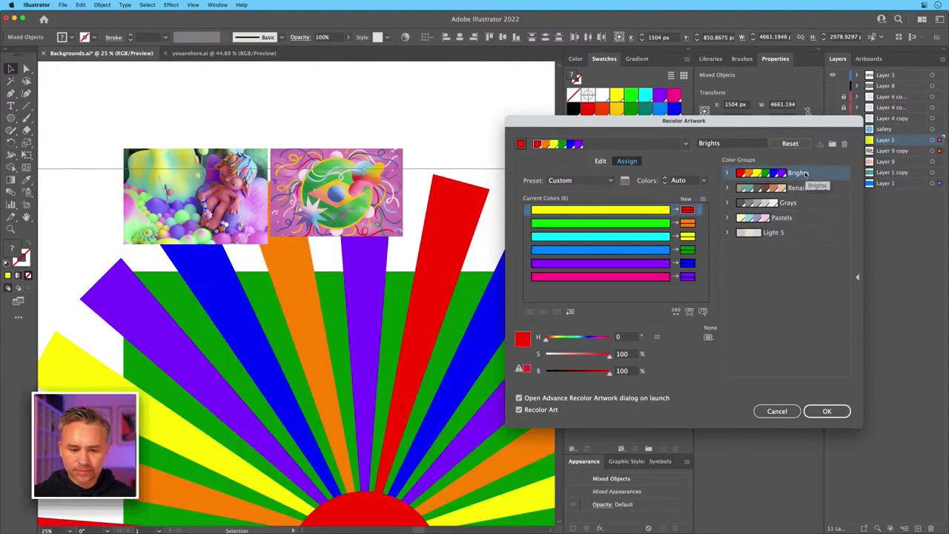
pyautogui.click(808, 187)
pyautogui.click(804, 204)
pyautogui.click(804, 218)
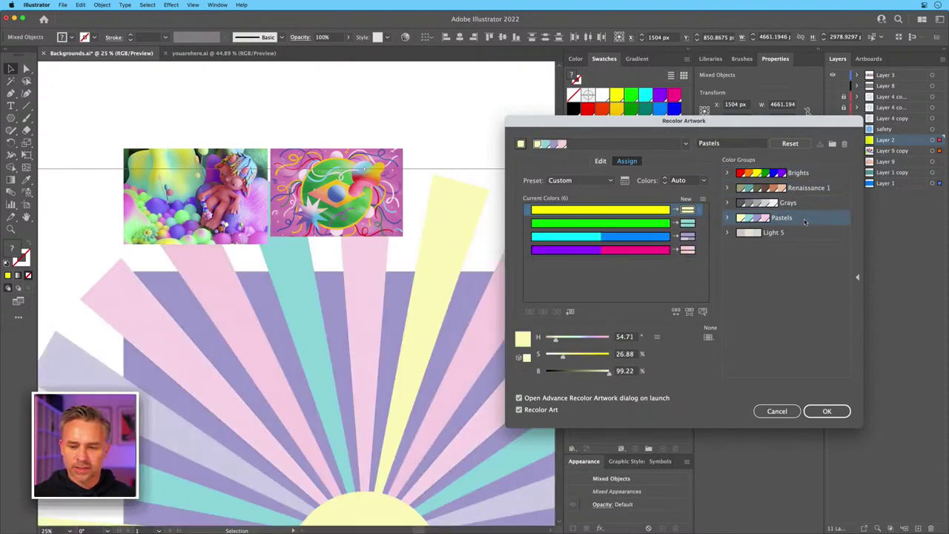
# Try shifting the Pastels group's blue, pink and yellow tones to more saturated colors on the color wheel.
pyautogui.click(599, 161)
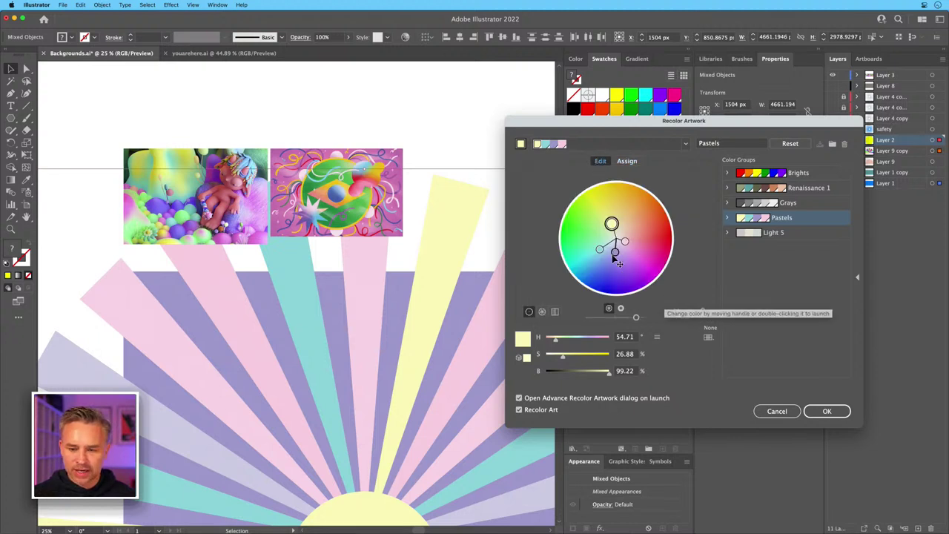
pyautogui.moveTo(614, 252); pyautogui.dragTo(590, 261)
pyautogui.moveTo(643, 246); pyautogui.dragTo(653, 247)
pyautogui.moveTo(610, 212); pyautogui.dragTo(614, 210)
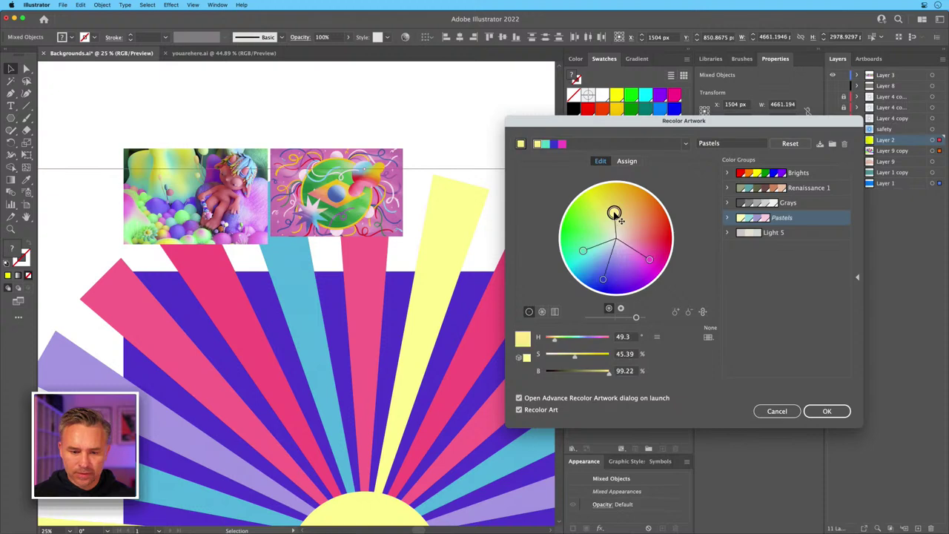
# Reset to the original artwork colors, test the Brights color group, and reset again.
pyautogui.click(627, 161)
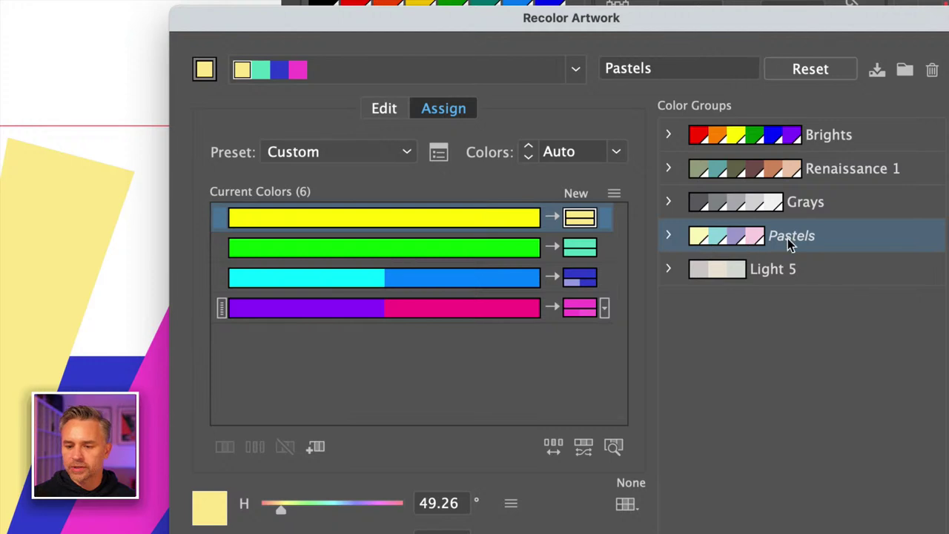
pyautogui.click(810, 69)
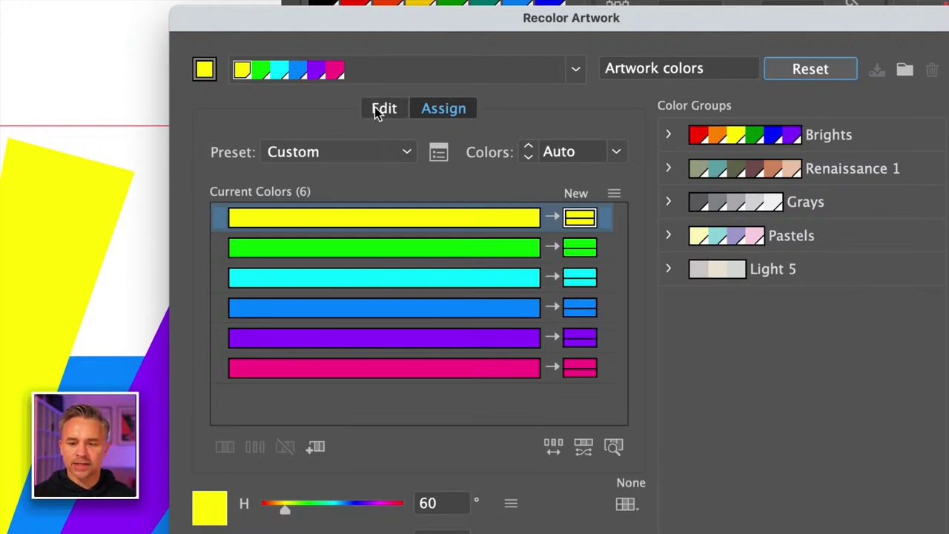
pyautogui.click(842, 137)
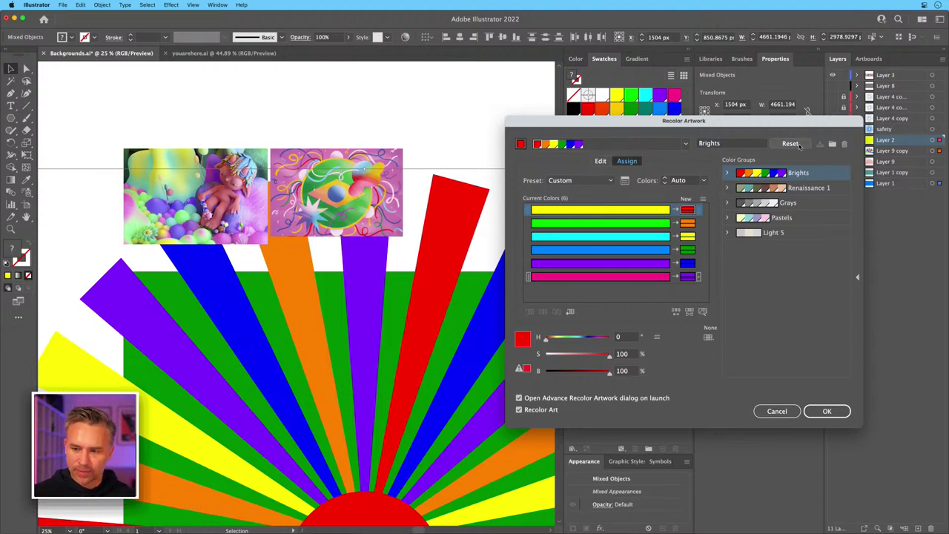
pyautogui.click(788, 145)
# Apply the Complementary 2 harmony rule, and shift its purple tones toward magenta on the wheel with the harmony colors unlinked.
pyautogui.click(685, 146)
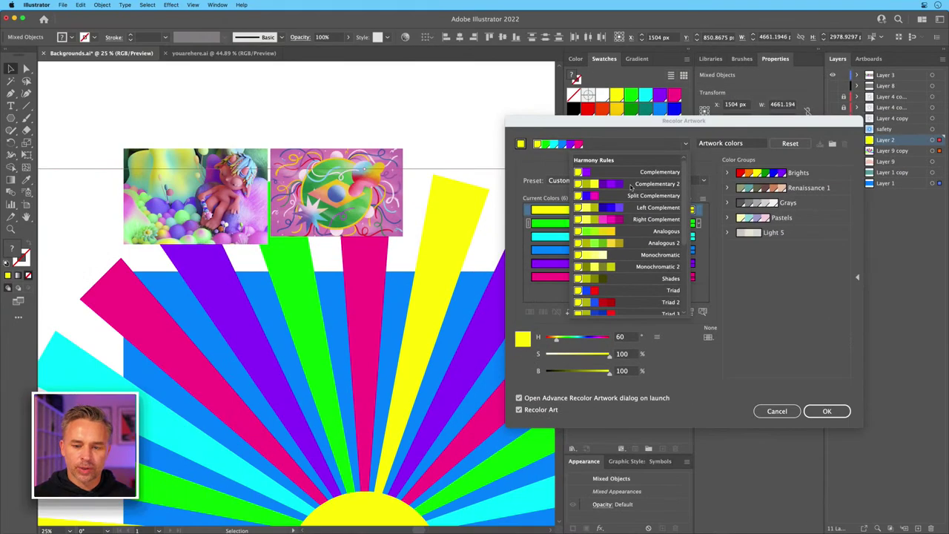
pyautogui.click(452, 185)
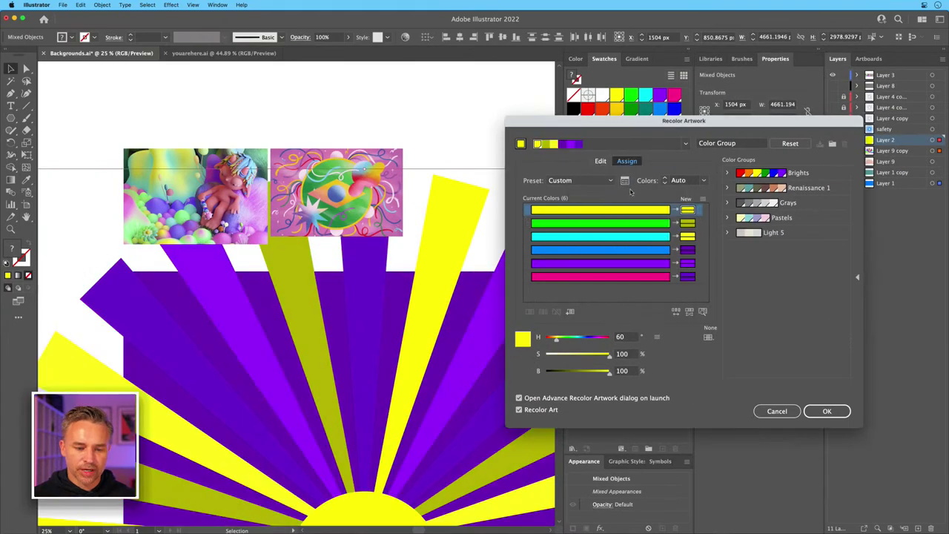
pyautogui.click(596, 163)
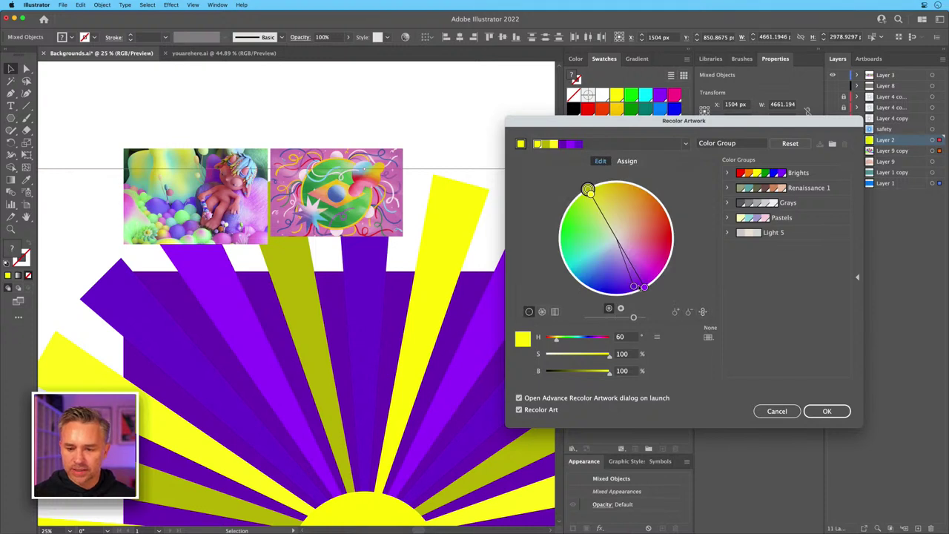
pyautogui.moveTo(648, 294)
pyautogui.mouseDown()
pyautogui.moveTo(598, 296)
pyautogui.moveTo(573, 278)
pyautogui.moveTo(593, 290)
pyautogui.moveTo(667, 274)
pyautogui.moveTo(662, 300)
pyautogui.moveTo(658, 279)
pyautogui.moveTo(650, 302)
pyautogui.moveTo(638, 292)
pyautogui.moveTo(675, 277)
pyautogui.moveTo(629, 292)
pyautogui.moveTo(638, 269)
pyautogui.moveTo(646, 292)
pyautogui.mouseUp()
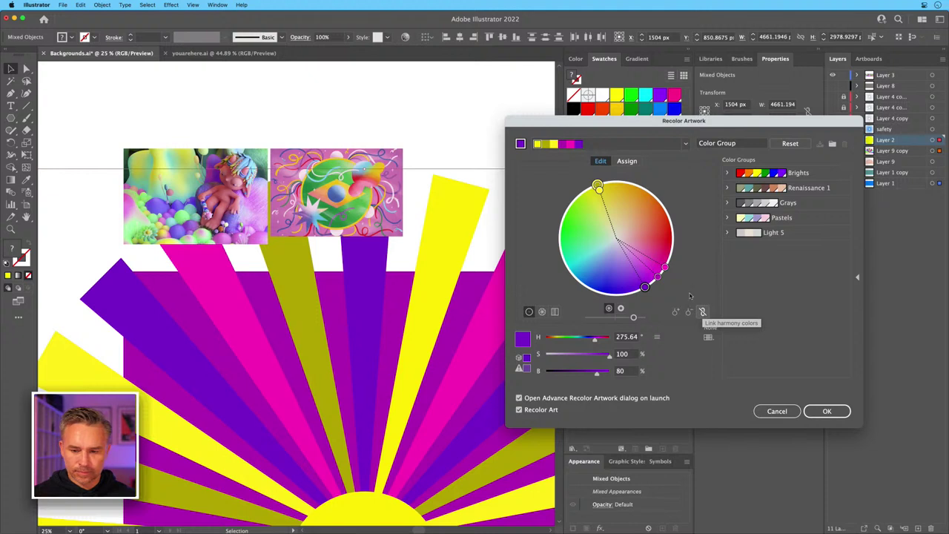
# Change the olive color to a pale peach with about 29% saturation and 100% brightness, apply the recoloring, and deselect the artwork.
pyautogui.moveTo(599, 186); pyautogui.dragTo(631, 232)
pyautogui.click(600, 372)
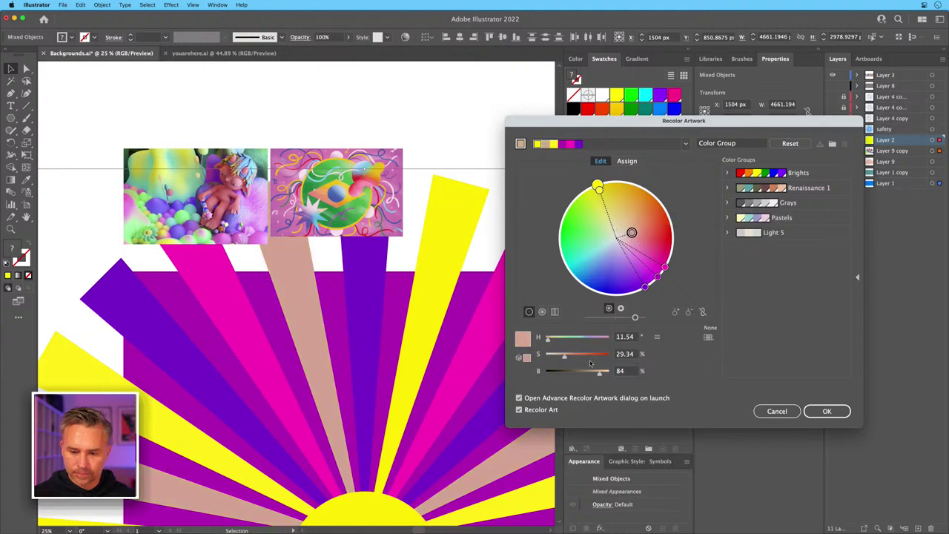
pyautogui.moveTo(599, 372); pyautogui.dragTo(634, 377)
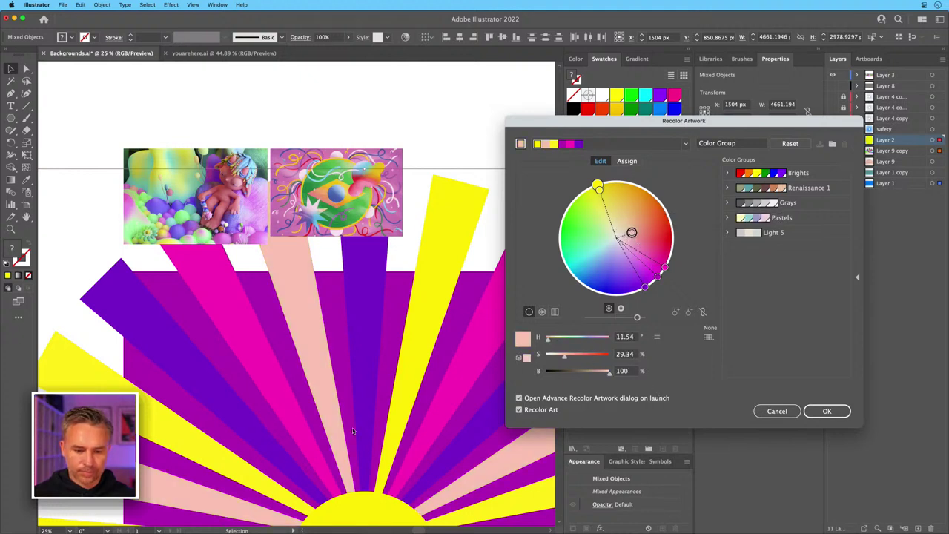
pyautogui.click(826, 411)
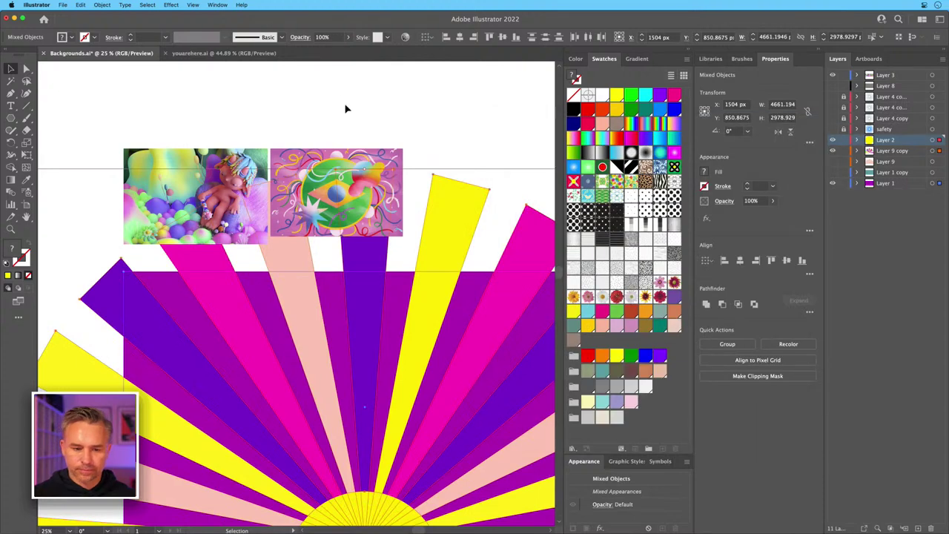
pyautogui.click(337, 89)
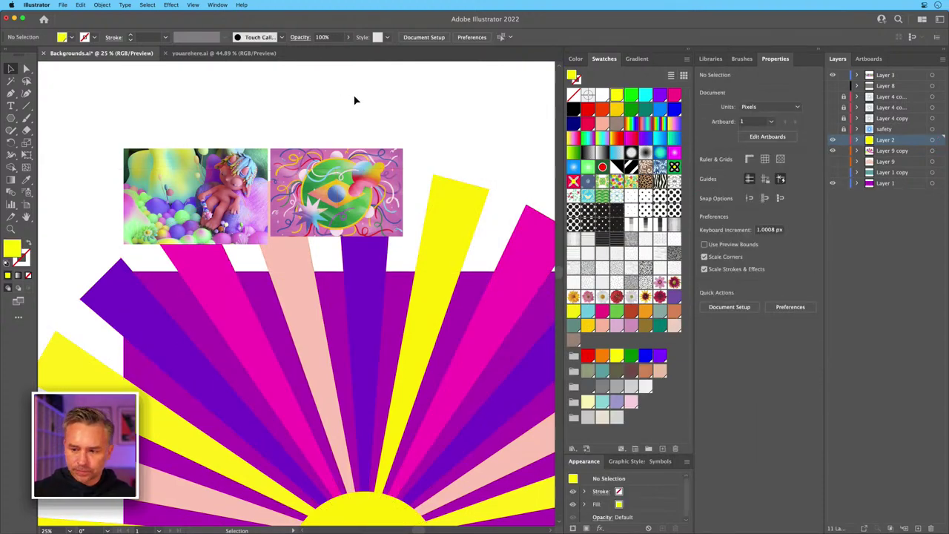
# Open Recolor Artwork for the whole design, review its Assign and Edit modes, cancel the dialog, and deselect the artwork.
pyautogui.press('super+a')
pyautogui.click(101, 5)
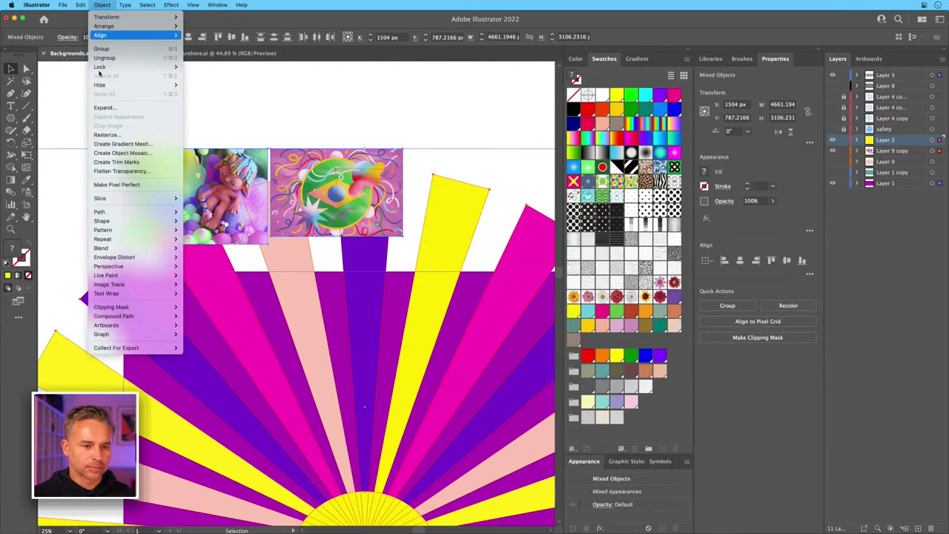
pyautogui.moveTo(80, 5)
pyautogui.moveTo(105, 170)
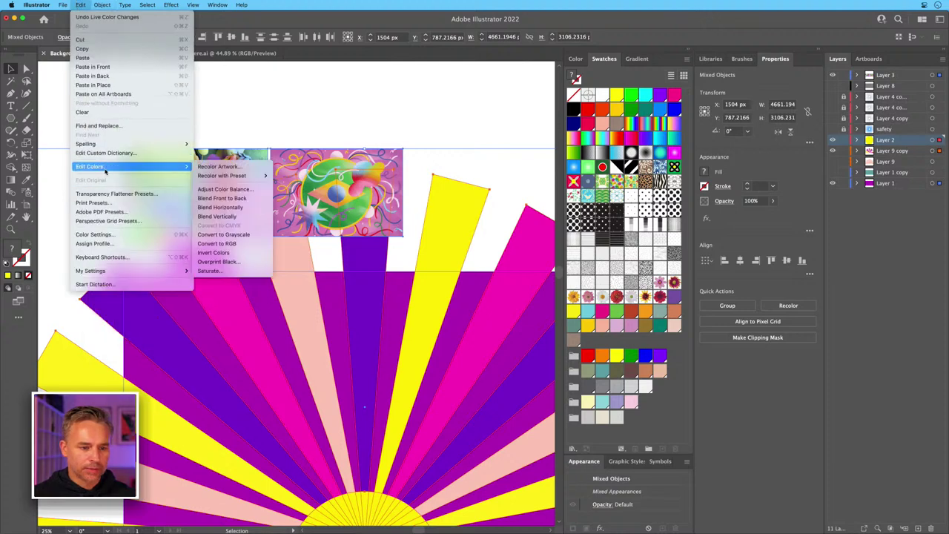
pyautogui.click(218, 166)
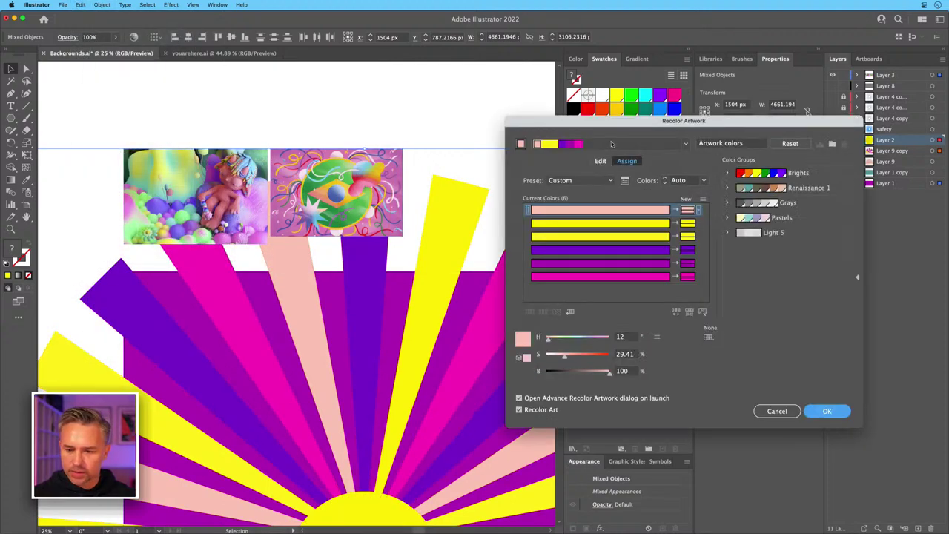
pyautogui.moveTo(663, 127); pyautogui.dragTo(598, 124)
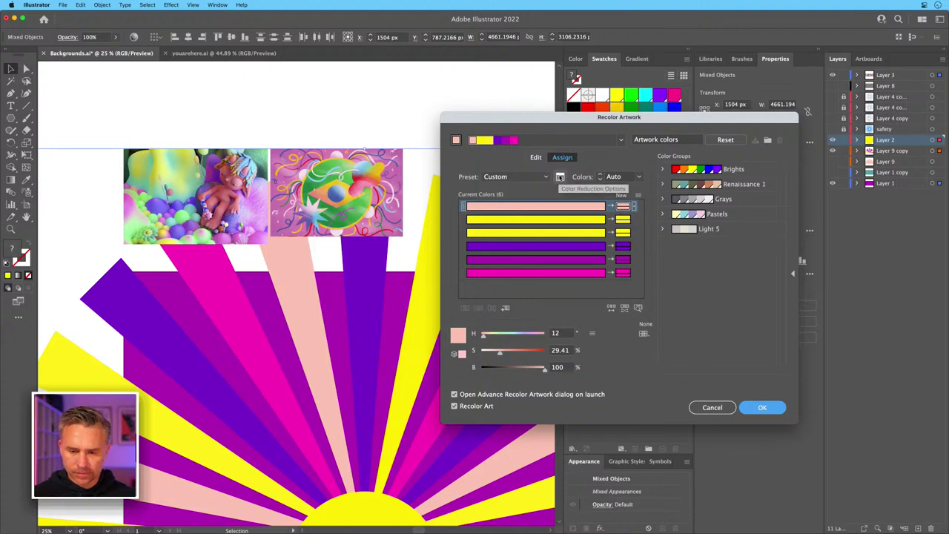
pyautogui.click(536, 158)
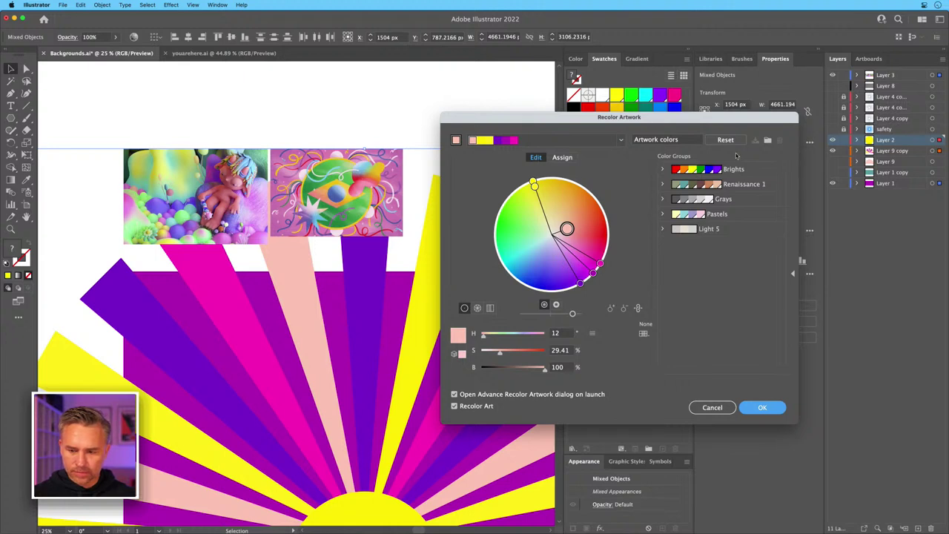
pyautogui.click(561, 157)
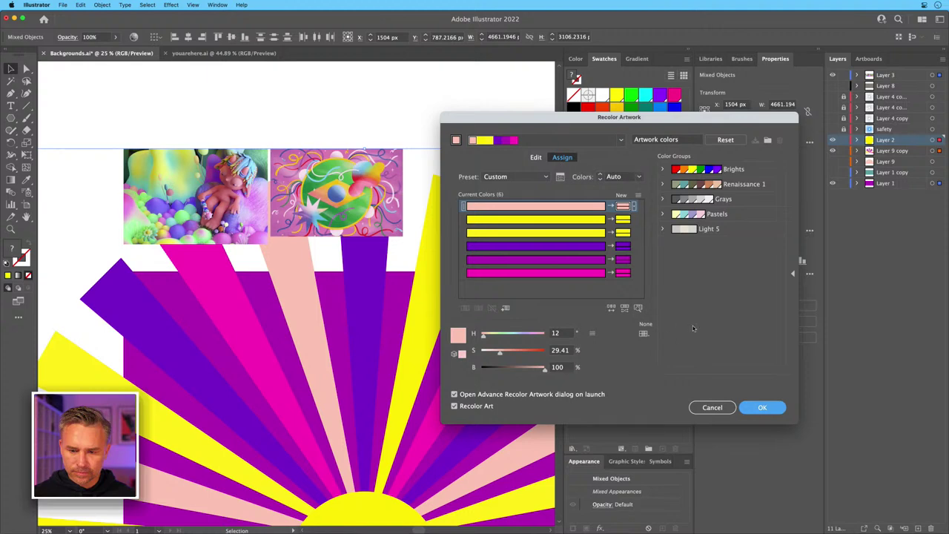
pyautogui.click(710, 406)
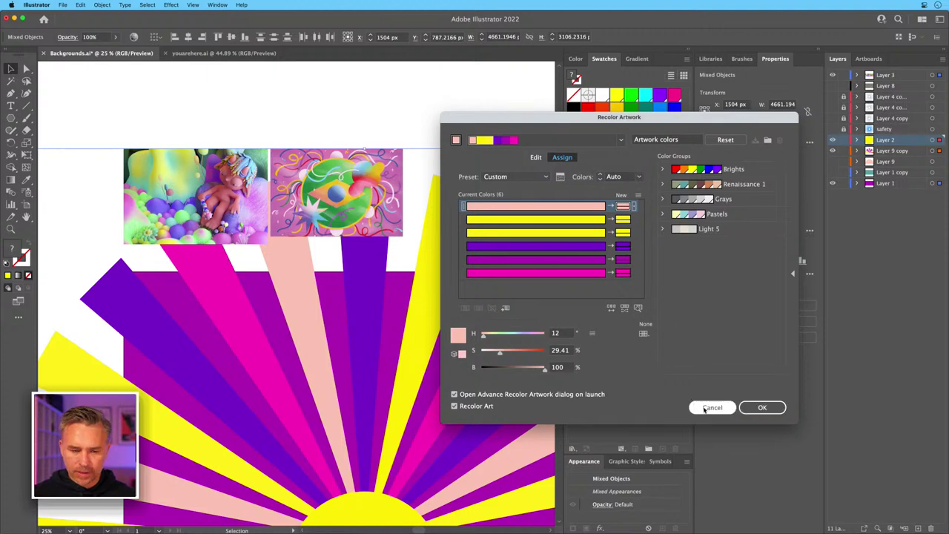
pyautogui.click(151, 120)
# Show Layer 8 and make it active, and lock Layer 9 copy, Layer 9, Layer 1 copy and Layer 1.
pyautogui.scroll(-5, 378, 330)
pyautogui.hscroll(3, 378, 330)
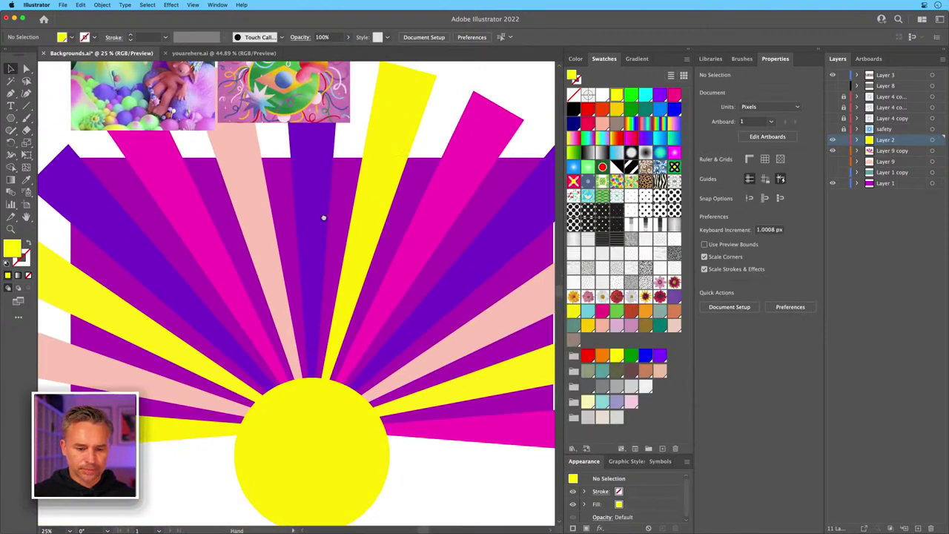
pyautogui.click(831, 86)
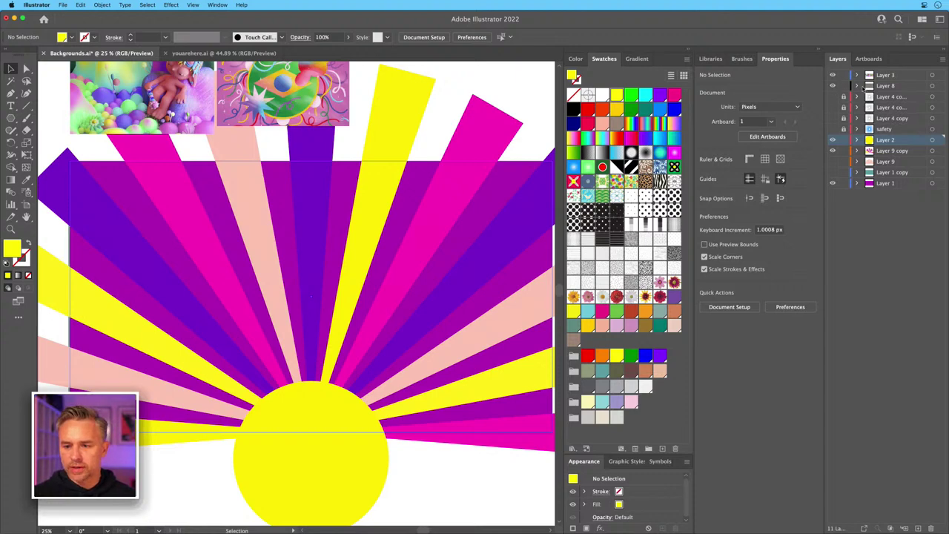
pyautogui.click(886, 86)
pyautogui.press('super+equal')
pyautogui.press('super+equal')
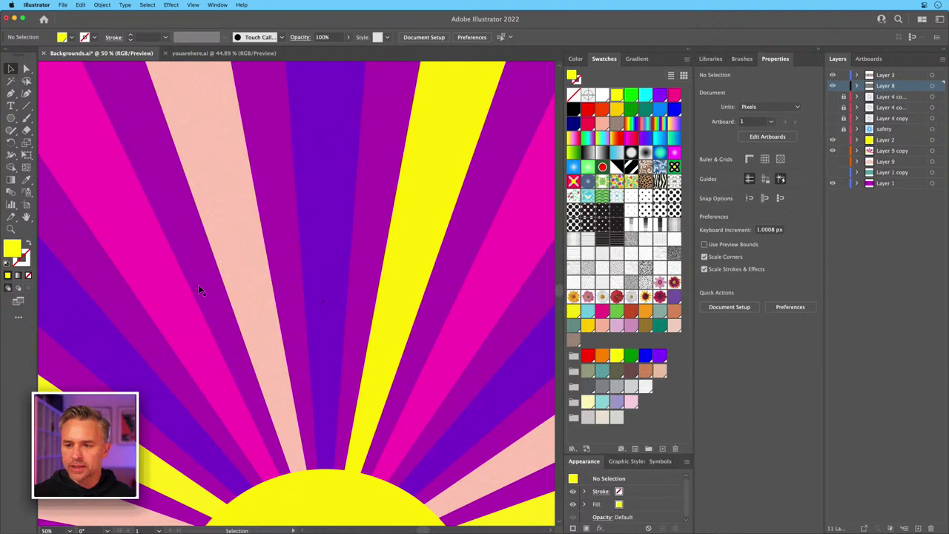
pyautogui.moveTo(842, 142); pyautogui.dragTo(842, 161)
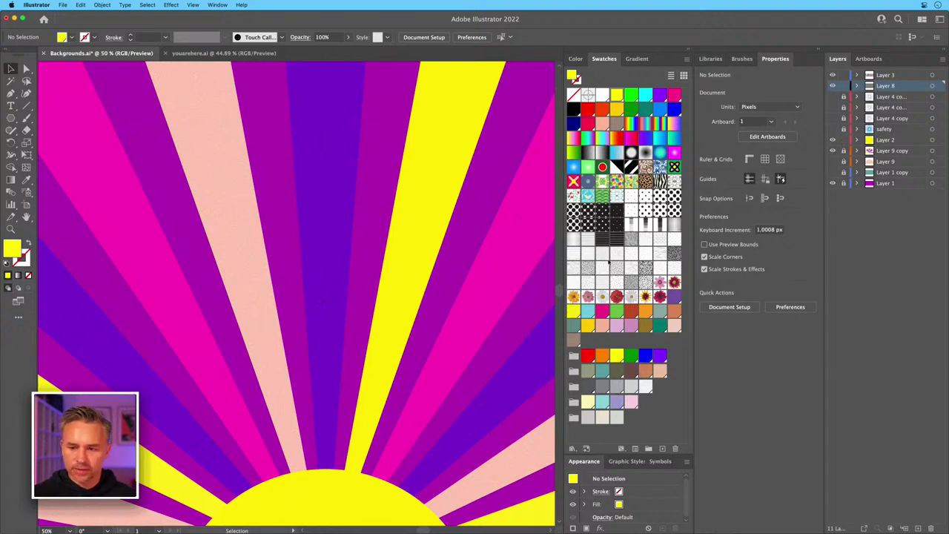
# Select the gray texture rectangle on Layer 8 and open its Film Grain effect for editing.
pyautogui.click(300, 216)
pyautogui.click(152, 5)
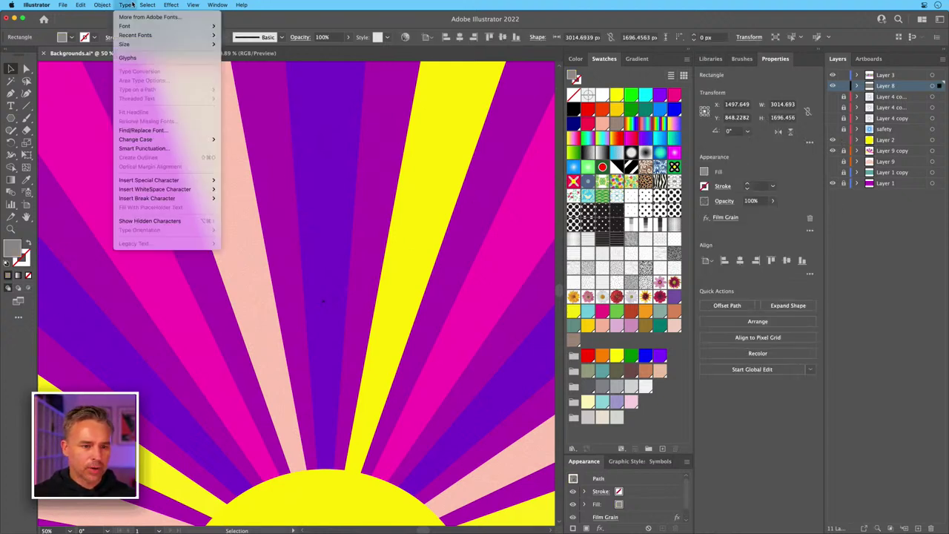
pyautogui.click(164, 4)
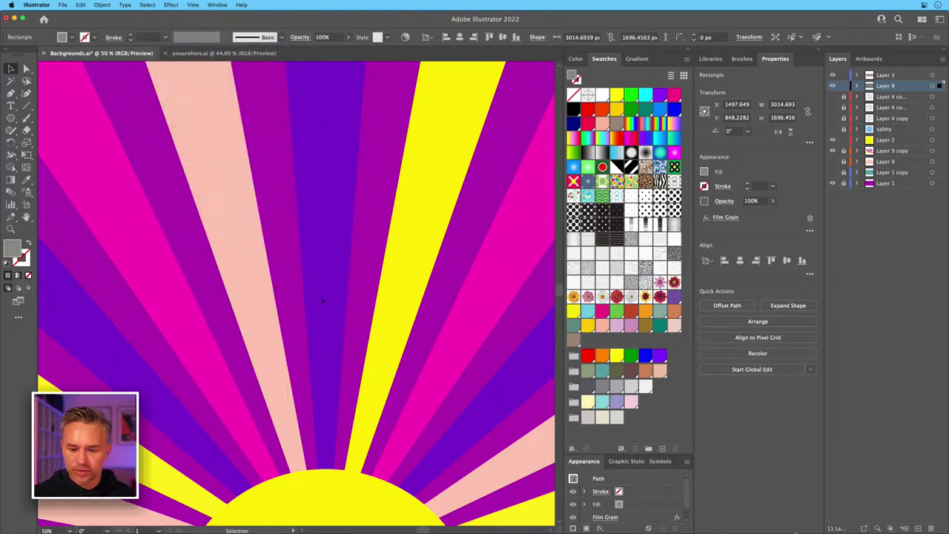
pyautogui.scroll(-1, 647, 511)
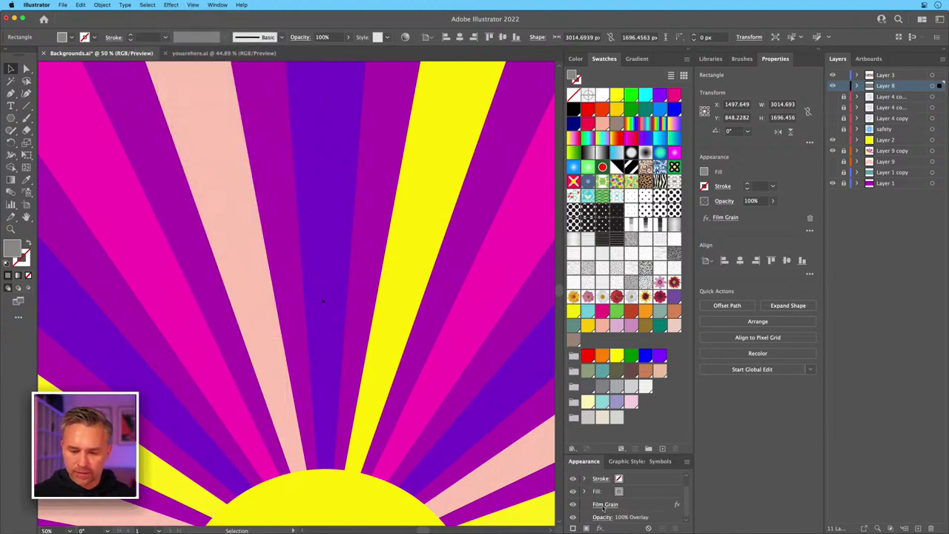
pyautogui.click(604, 505)
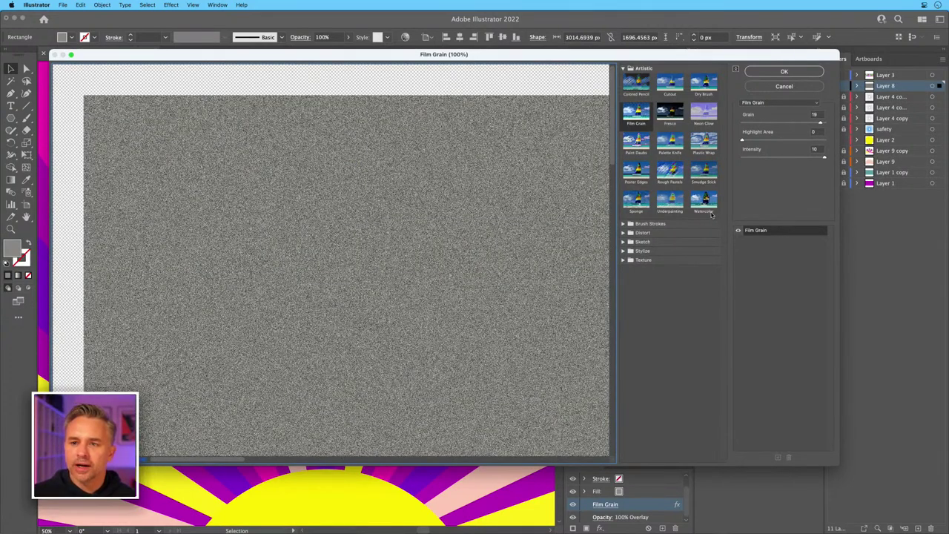
# Try the Film Grain effect with a grain of 20 and a highlight area of 14.
pyautogui.click(781, 142)
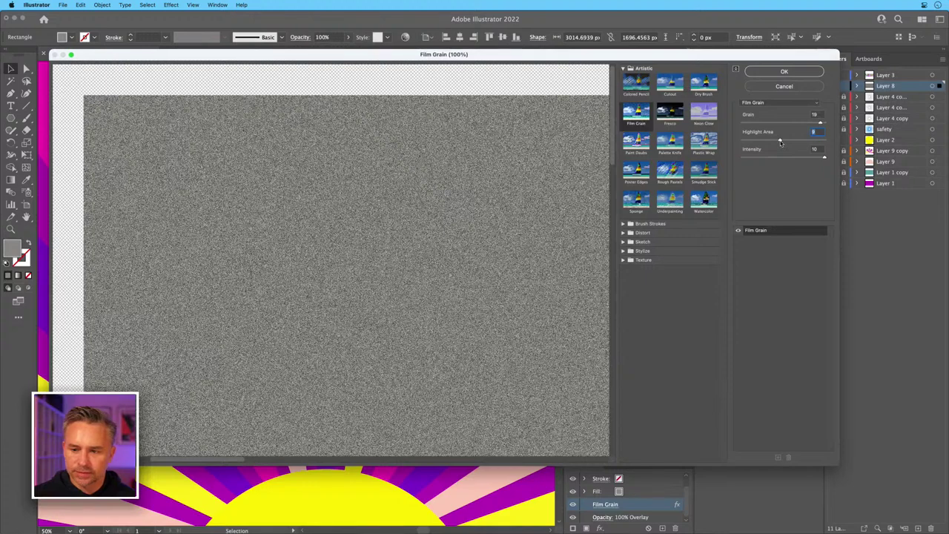
pyautogui.press('Up')
pyautogui.hotkey('shift', 'Tab')
pyautogui.press('Up')
pyautogui.moveTo(795, 140); pyautogui.dragTo(800, 142)
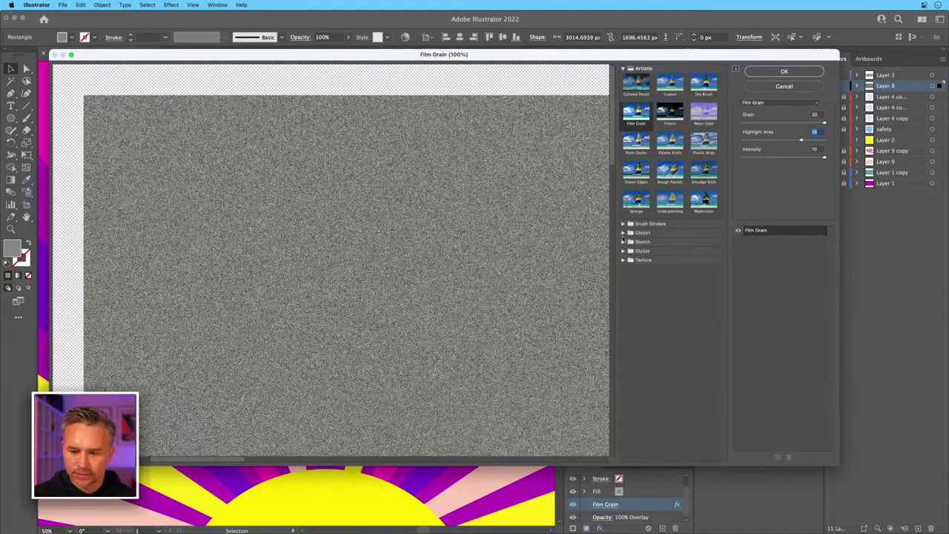
# Try the Halftone Pattern sketch effect with contrast 41 and size 8.
pyautogui.click(623, 243)
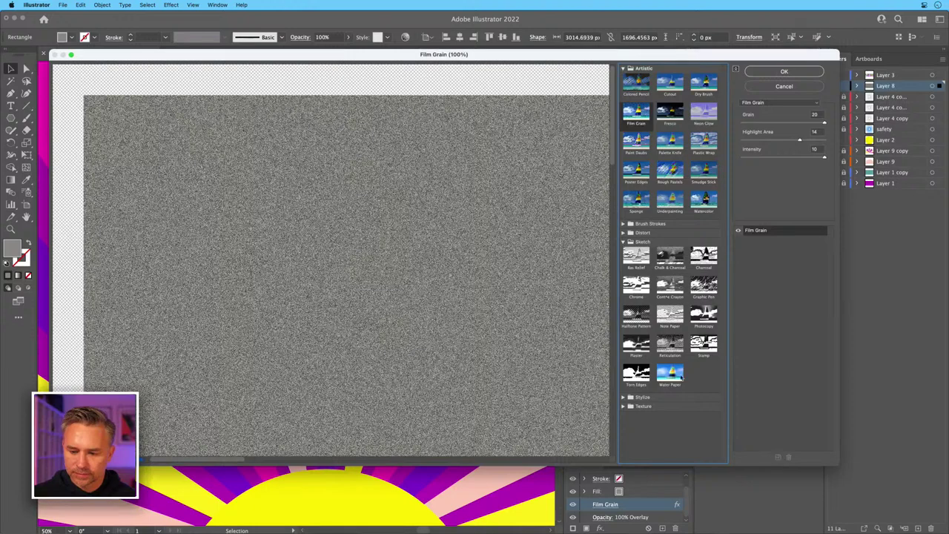
pyautogui.click(635, 317)
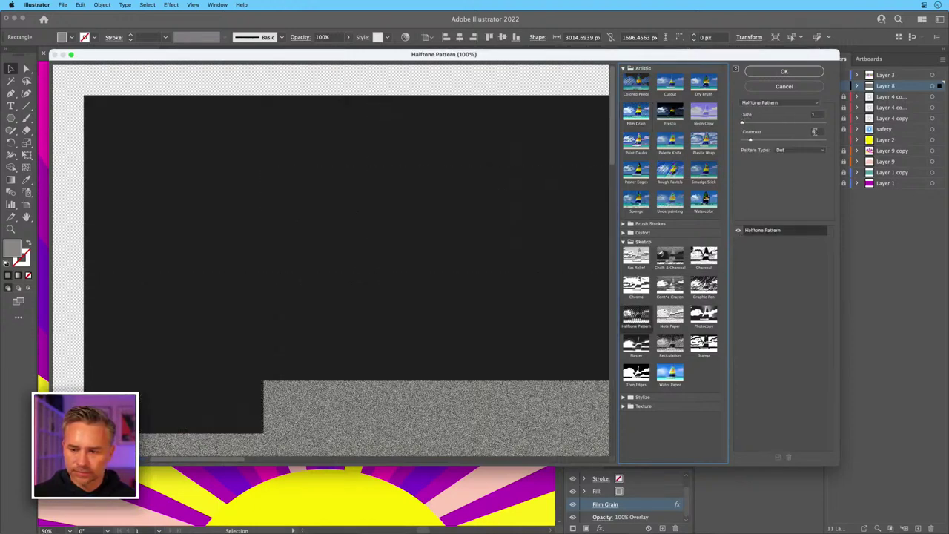
pyautogui.moveTo(750, 140); pyautogui.dragTo(809, 142)
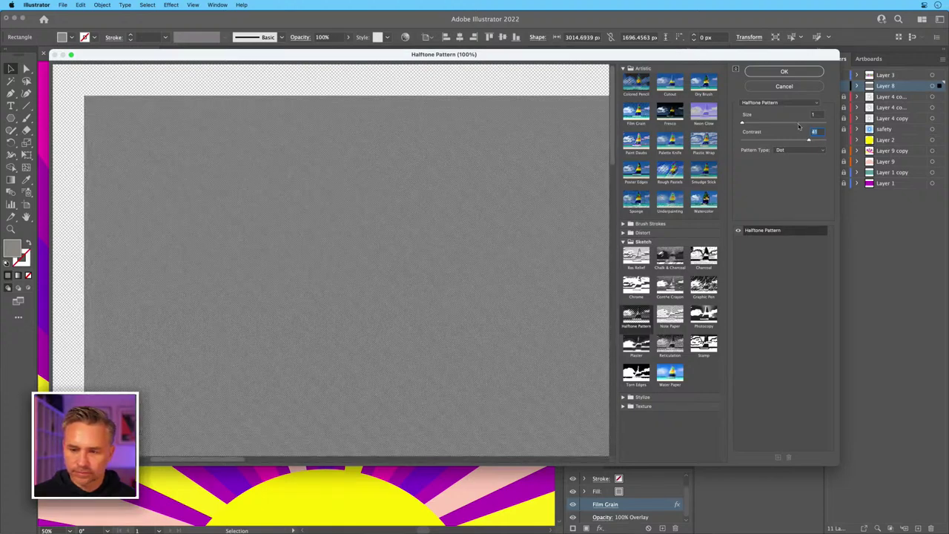
pyautogui.click(798, 124)
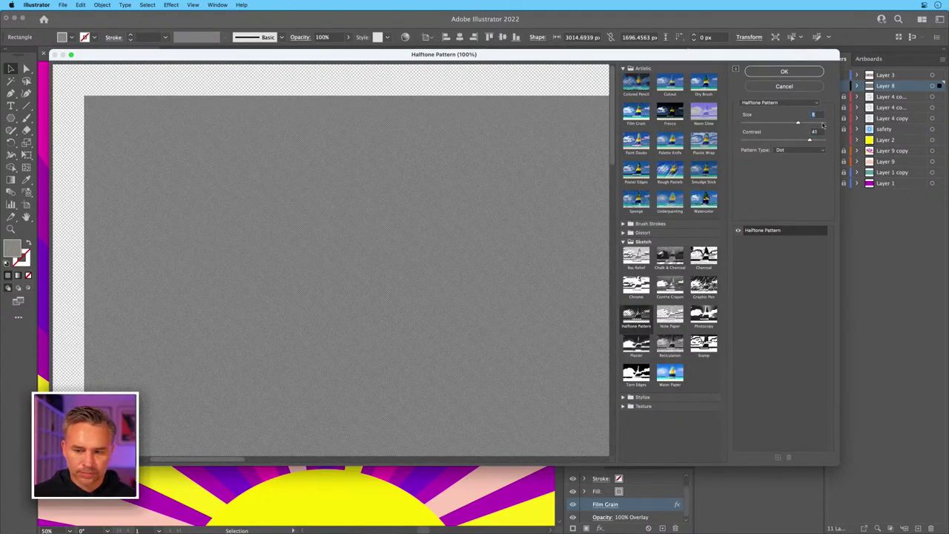
# Replace the effect with Reticulation at density 16, foreground level 20 and background level 18, and apply it.
pyautogui.click(670, 344)
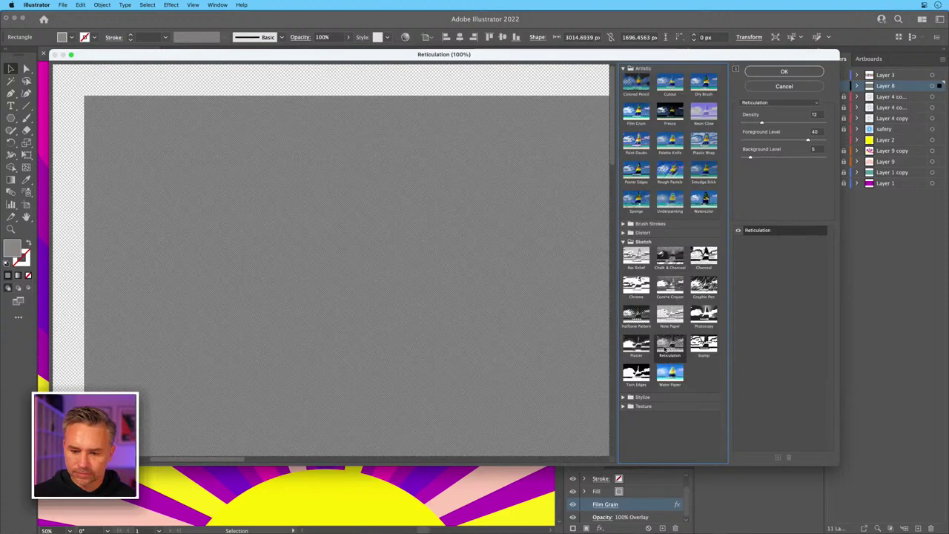
pyautogui.click(795, 123)
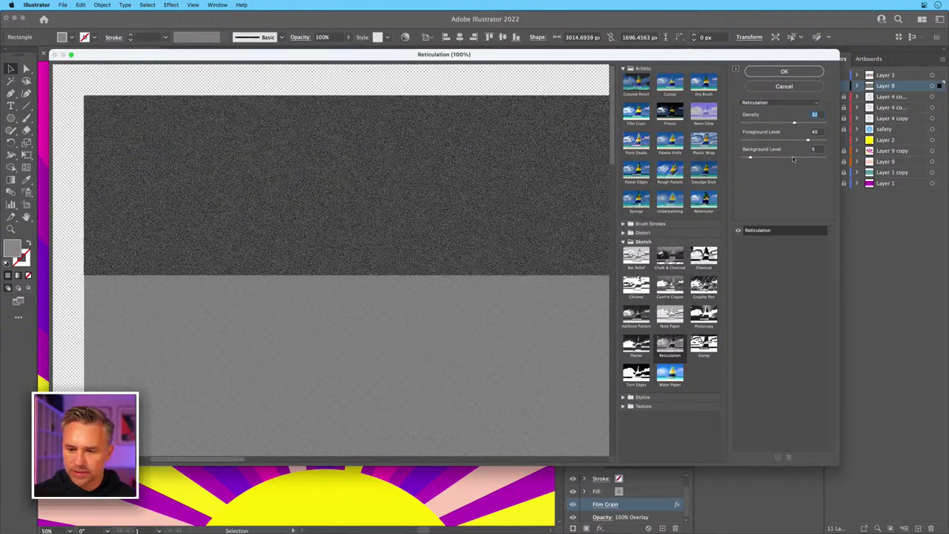
pyautogui.click(813, 123)
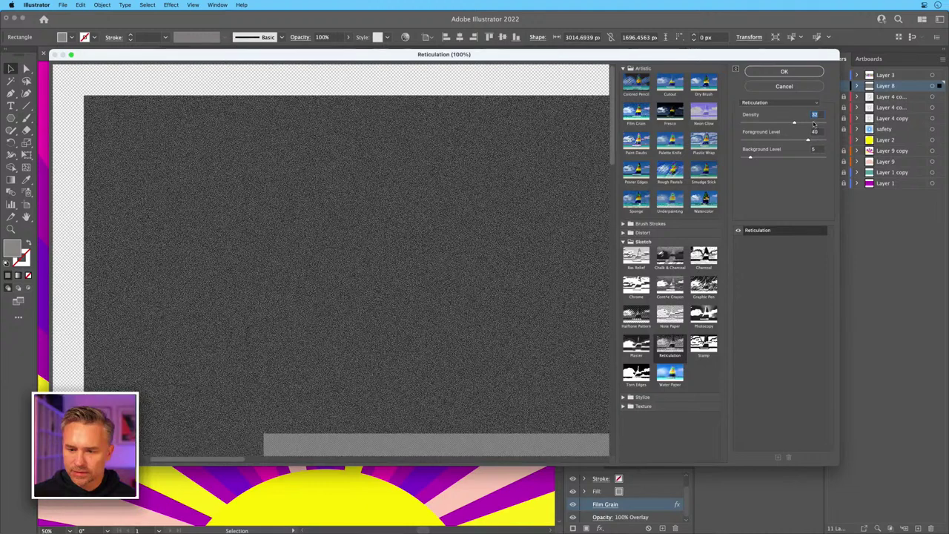
pyautogui.moveTo(813, 123); pyautogui.dragTo(768, 125)
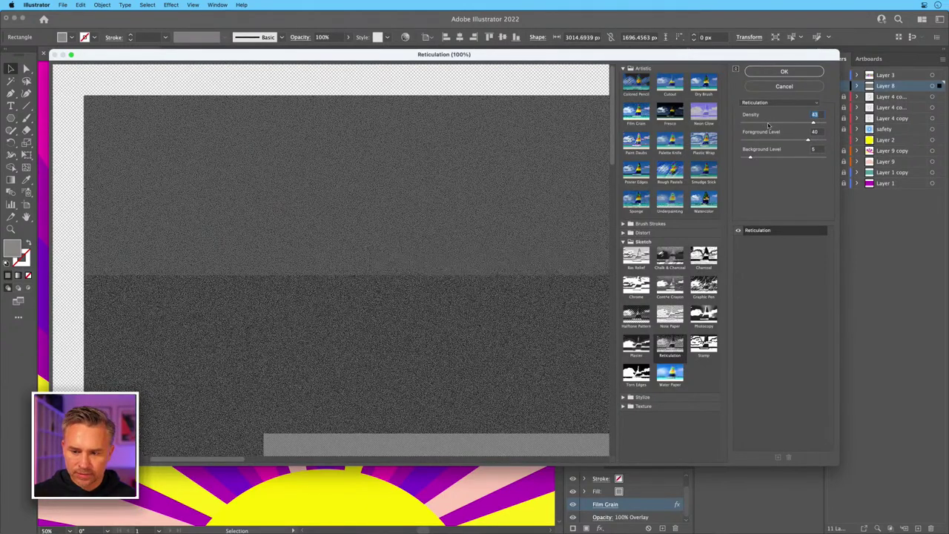
pyautogui.click(773, 157)
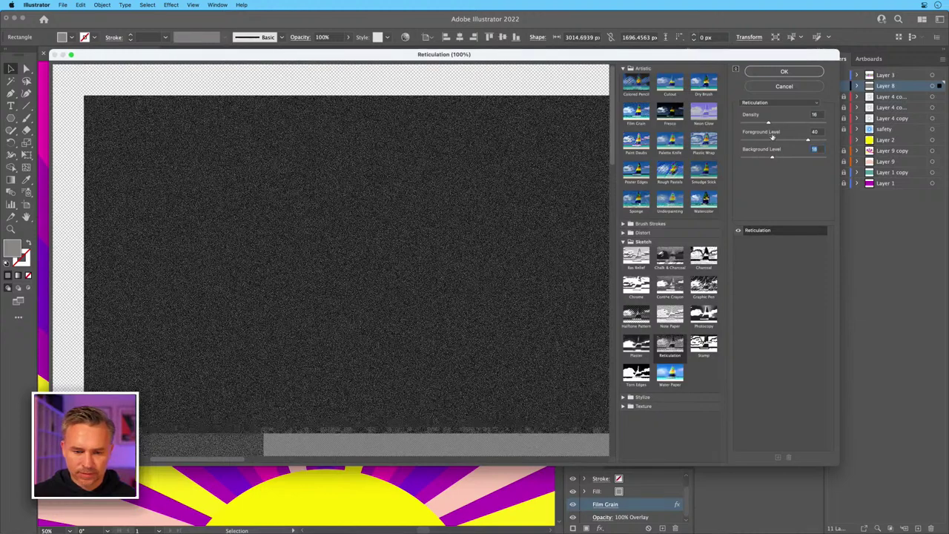
pyautogui.click(775, 139)
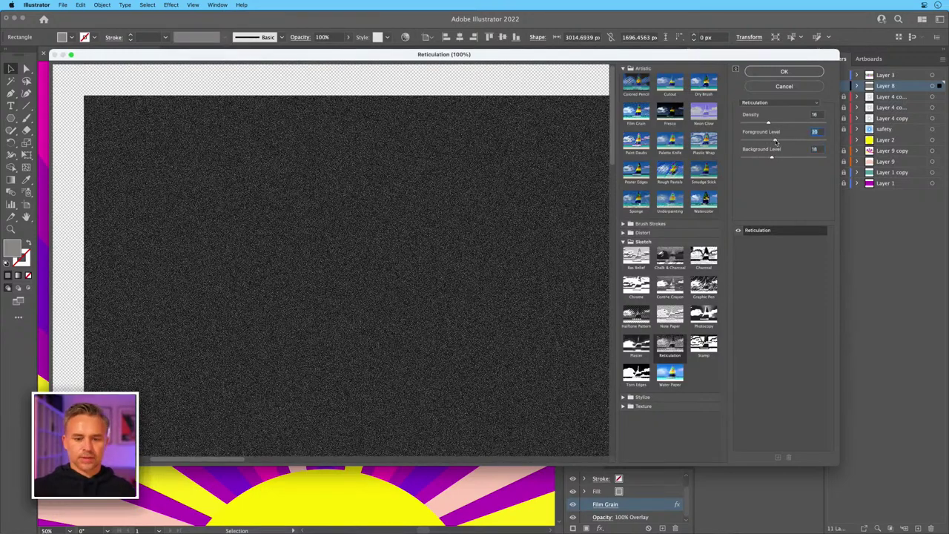
pyautogui.click(777, 70)
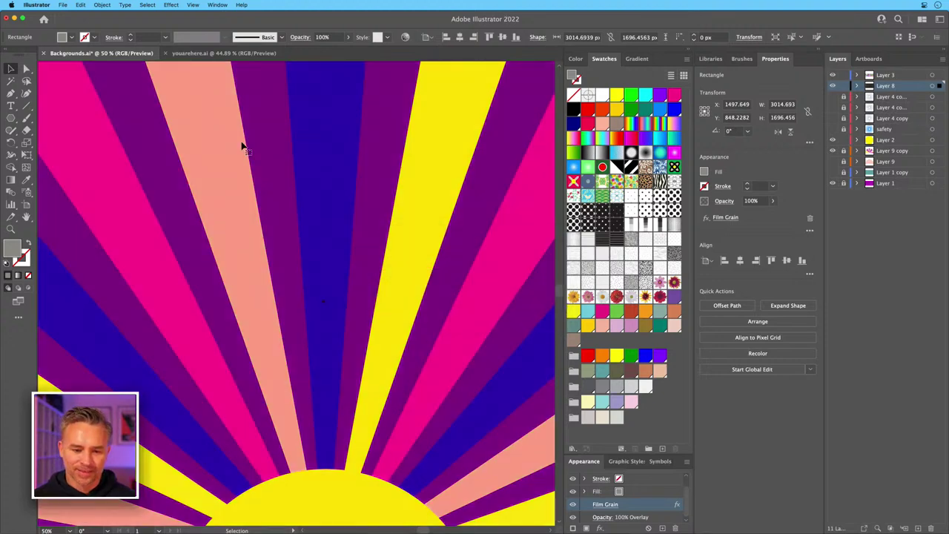
# Examine the grain texture over the rays up close and across the full artwork, and deselect the texture rectangle.
pyautogui.moveTo(323, 306); pyautogui.dragTo(323, 306)
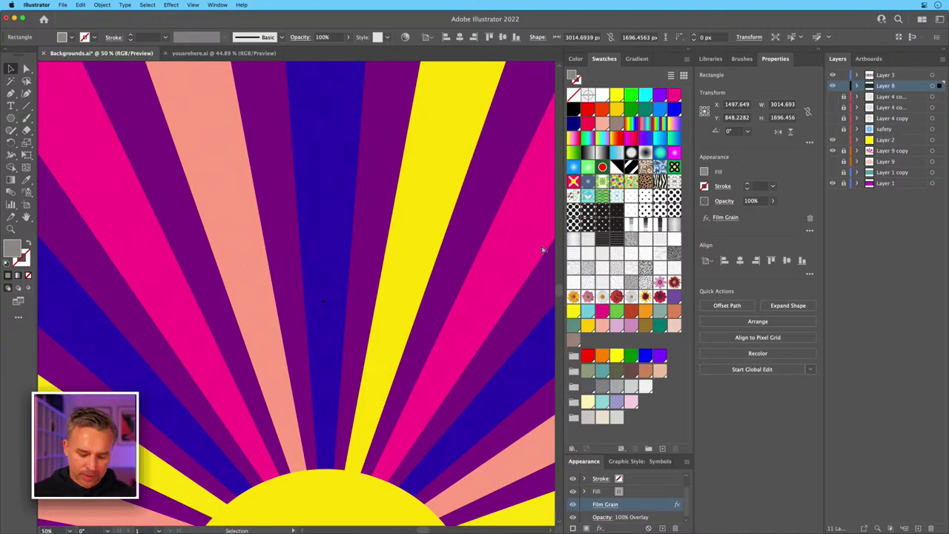
pyautogui.press('super+minus')
pyautogui.press('super+minus')
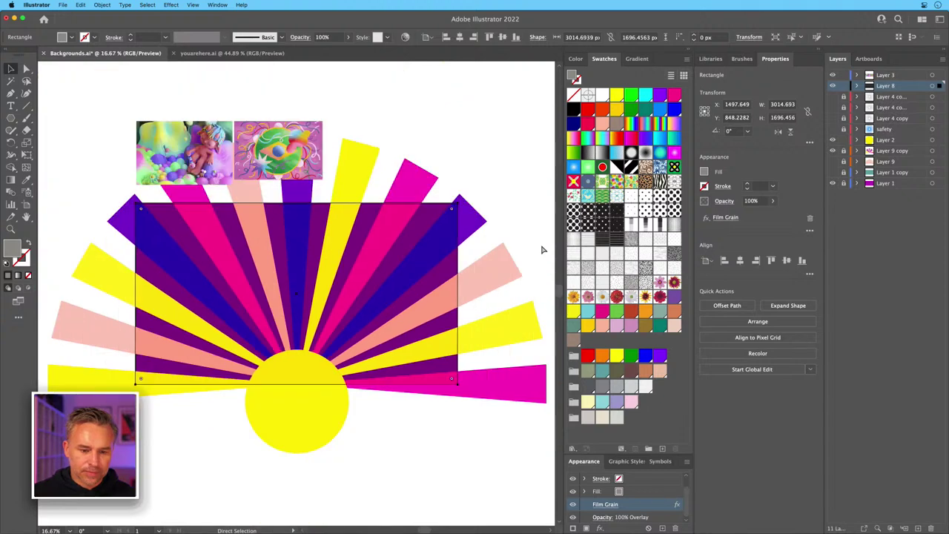
pyautogui.press('super+equal')
pyautogui.press('super+equal')
pyautogui.press('super+equal')
pyautogui.press('super+equal')
pyautogui.press('super+equal')
pyautogui.press('super+equal')
pyautogui.press('super+equal')
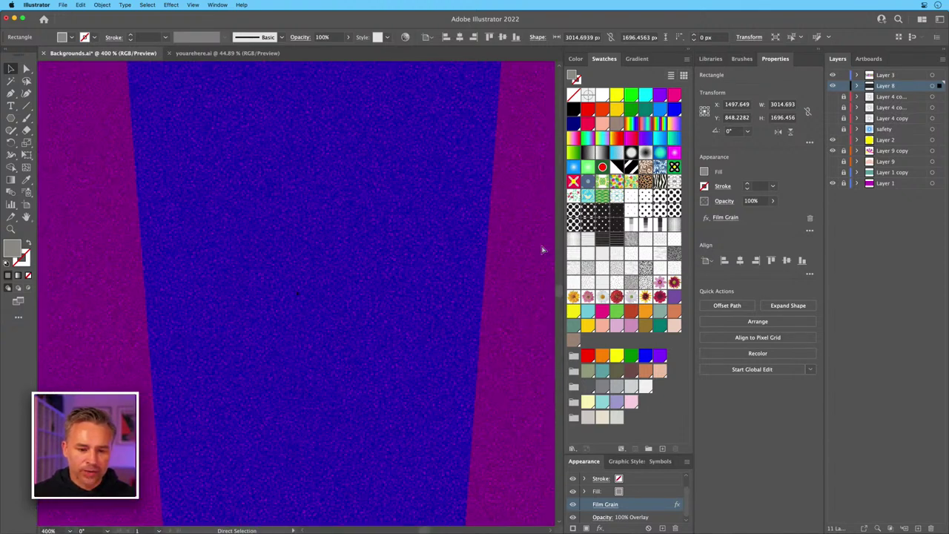
pyautogui.press('super+minus')
pyautogui.press('super+equal')
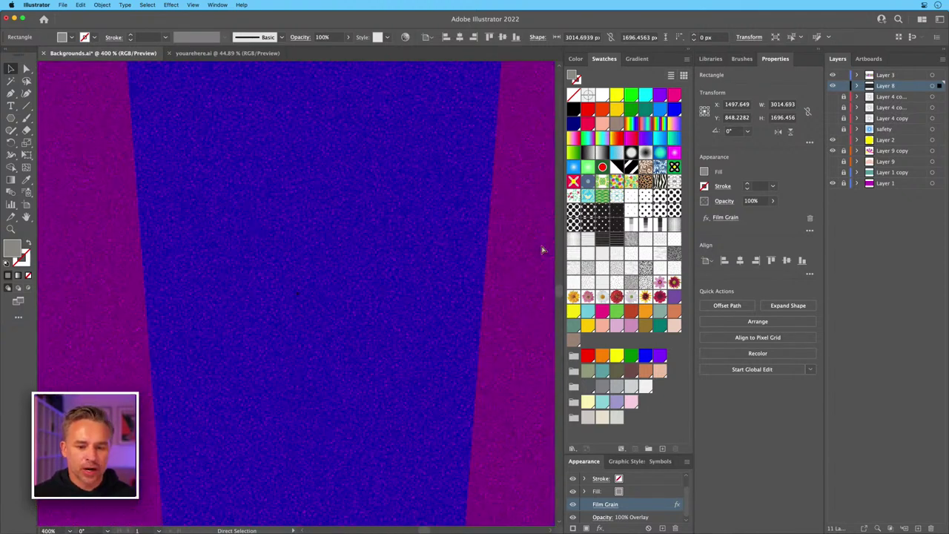
pyautogui.press('super+minus')
pyautogui.press('super+minus')
pyautogui.press('super+minus')
pyautogui.press('super+minus')
pyautogui.press('super+minus')
pyautogui.press('super+minus')
pyautogui.press('super+minus')
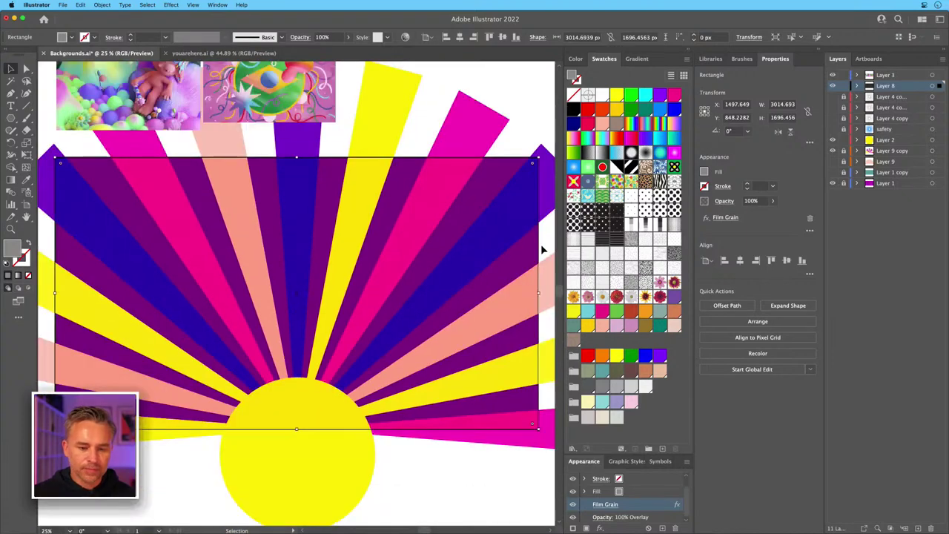
pyautogui.click(507, 88)
pyautogui.hscroll(-3, 390, 127)
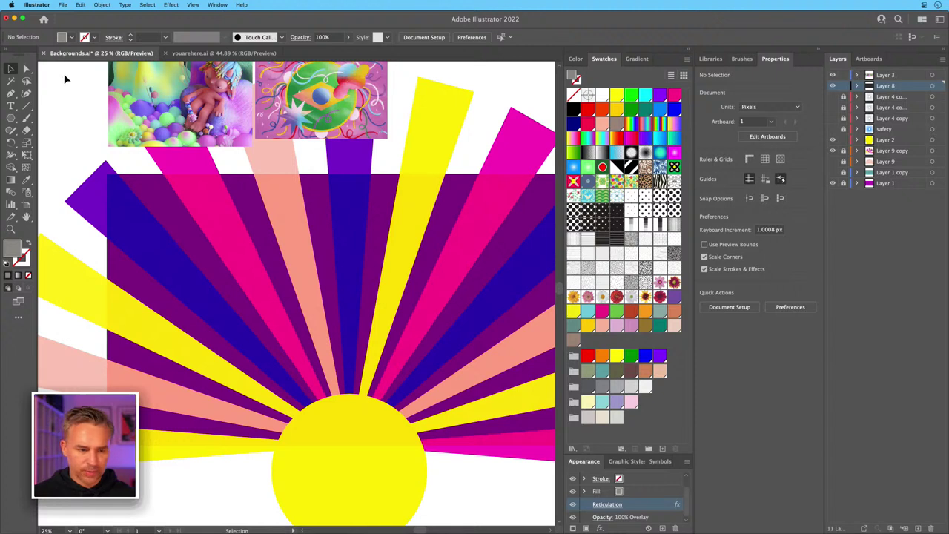
pyautogui.press('a')
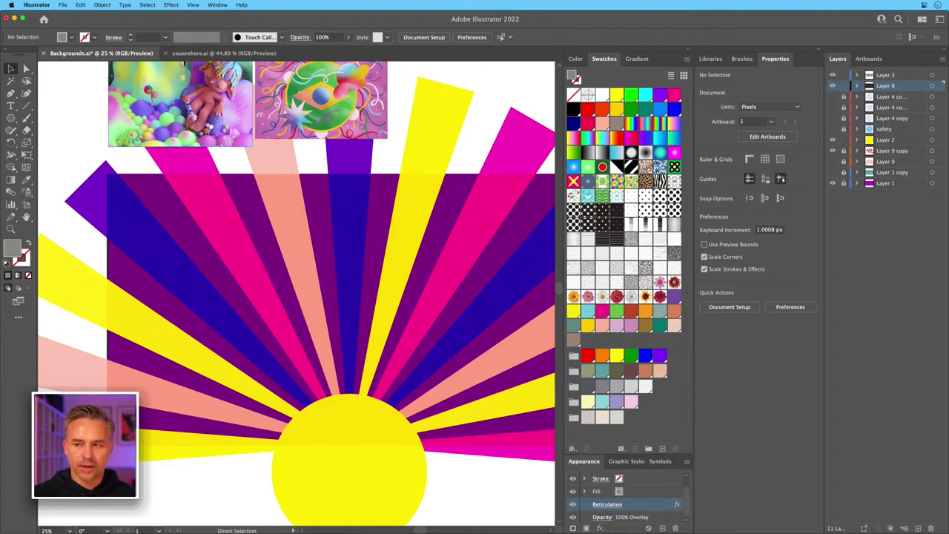
# Save the sunburst document and create a new 1080 x 1350 px document.
pyautogui.press('super+s')
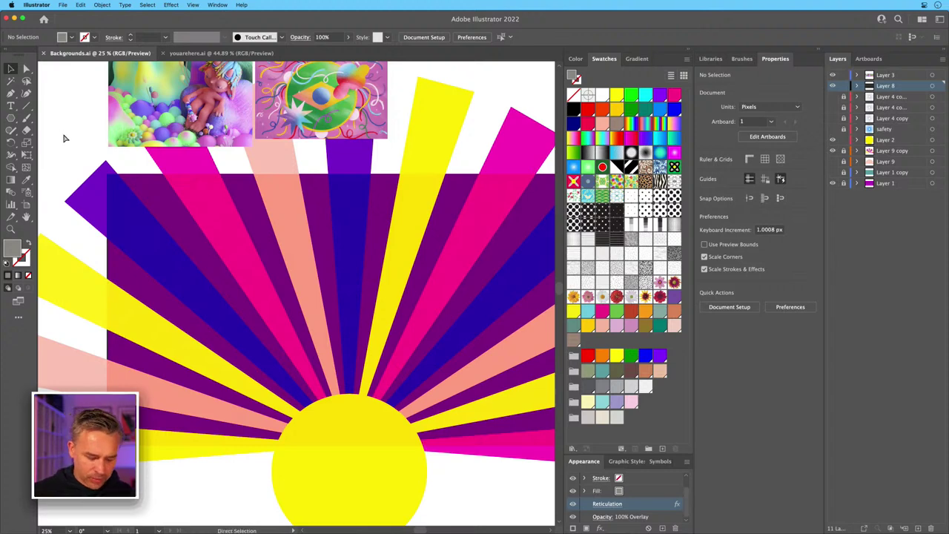
pyautogui.click(63, 5)
pyautogui.click(78, 17)
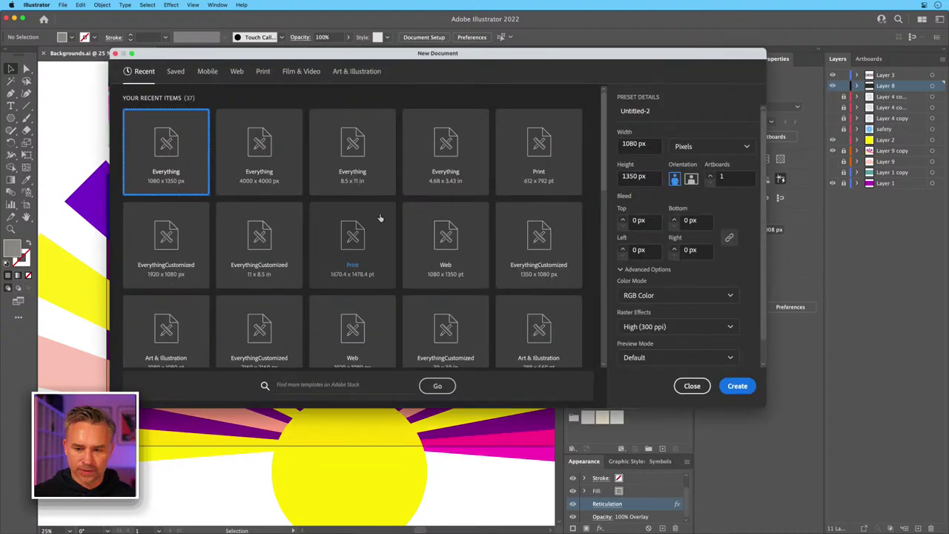
pyautogui.click(738, 386)
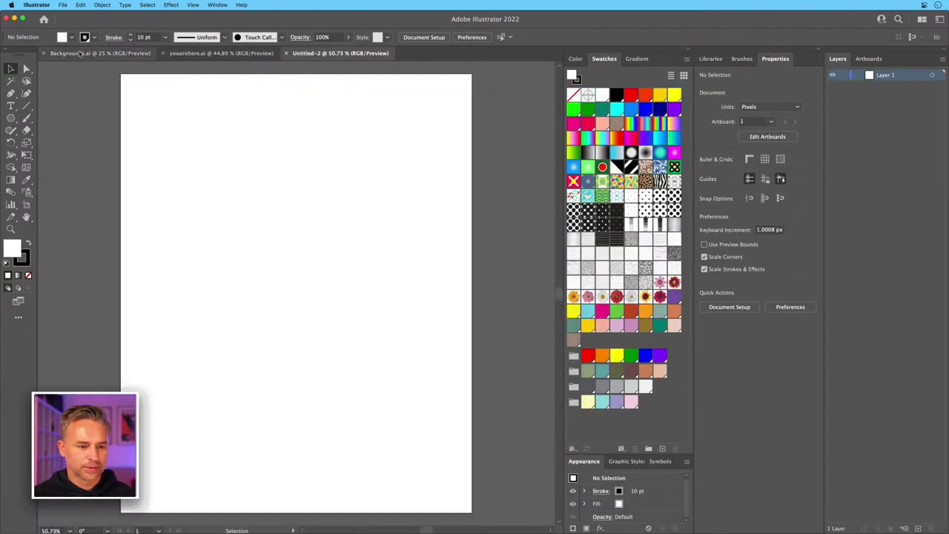
# Check the artboard's width and height in the Backgrounds.ai document.
pyautogui.click(80, 54)
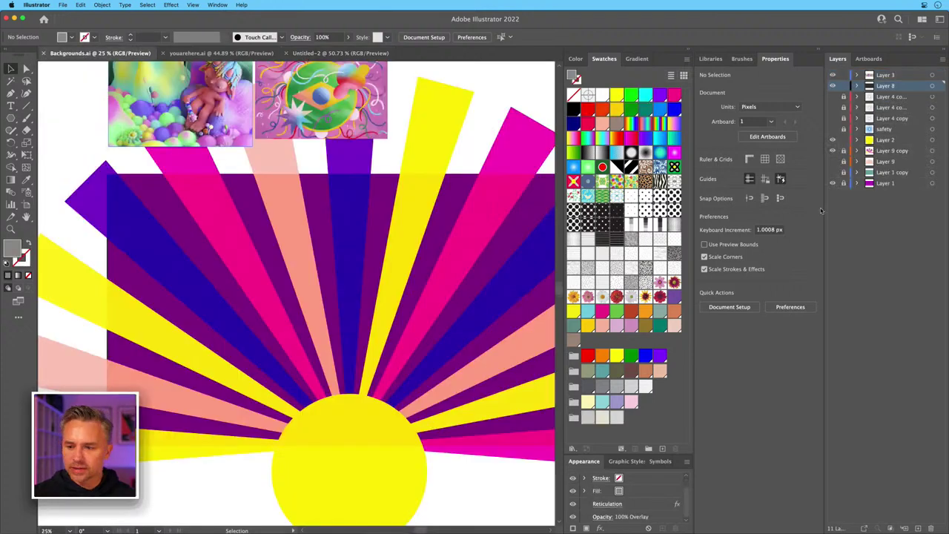
pyautogui.click(922, 185)
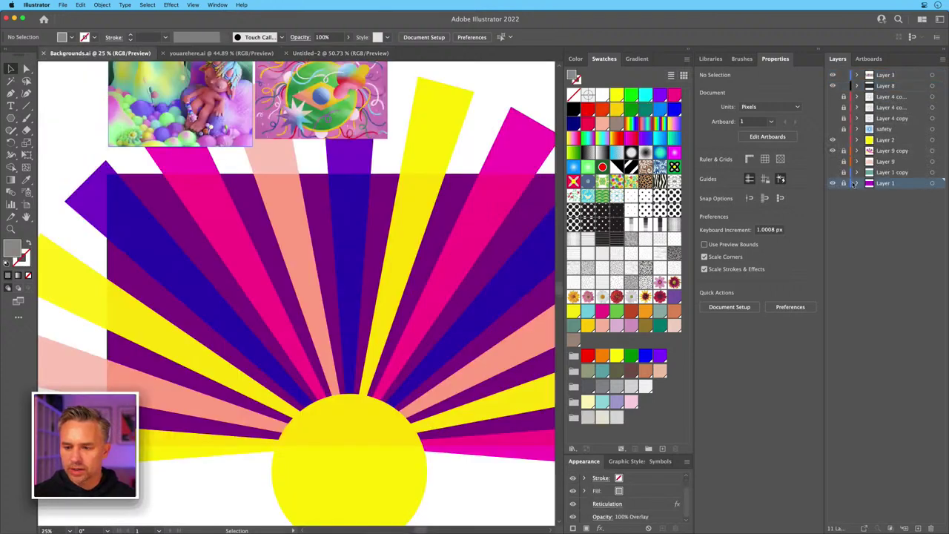
pyautogui.click(26, 205)
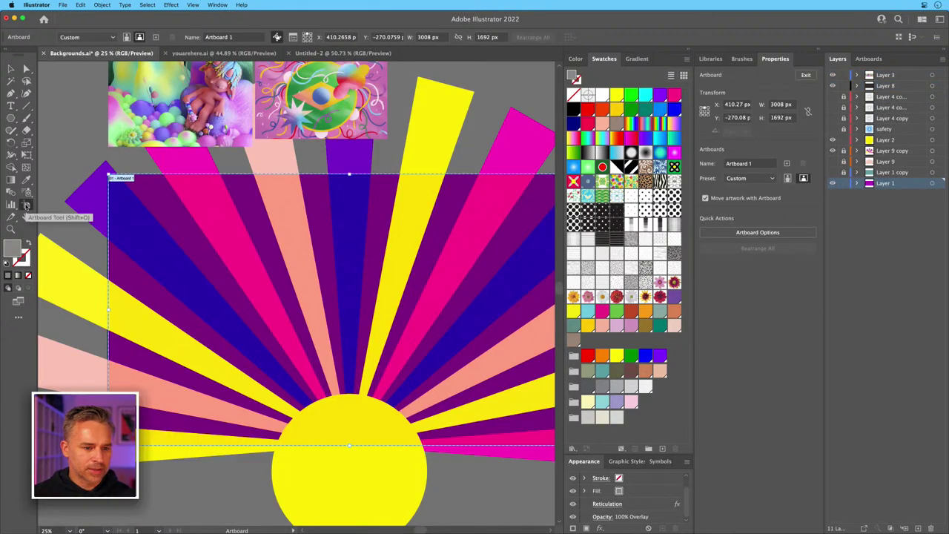
pyautogui.click(437, 37)
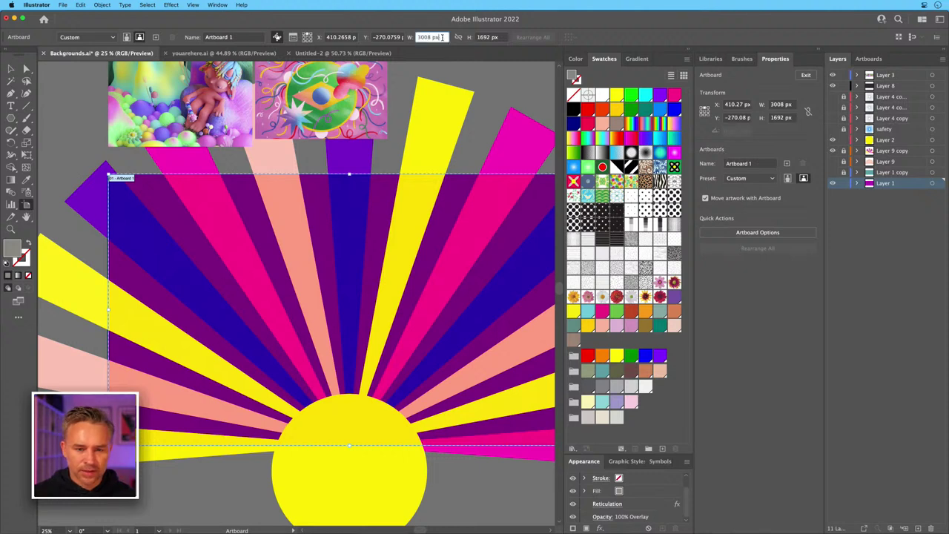
pyautogui.click(493, 37)
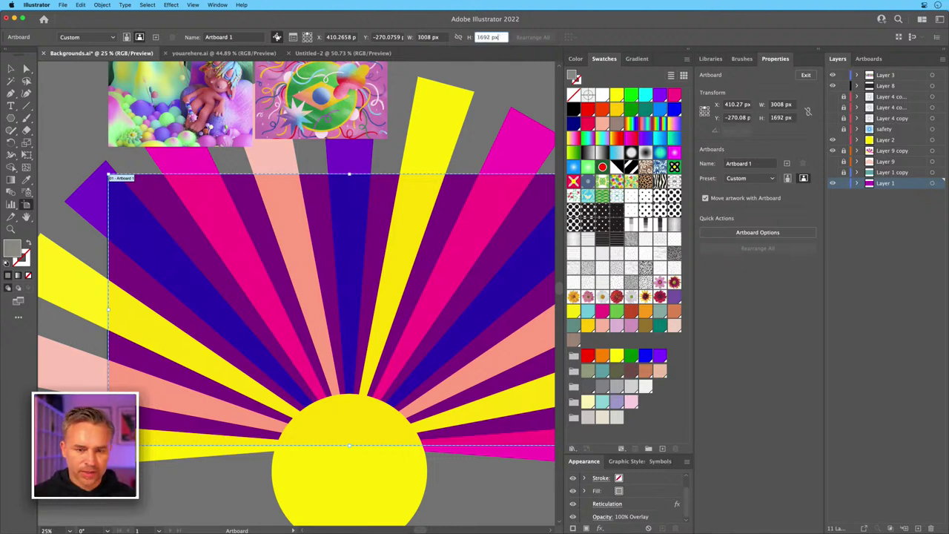
# Resize the new document's artboard to 3000 px wide and 1692 px high.
pyautogui.click(344, 53)
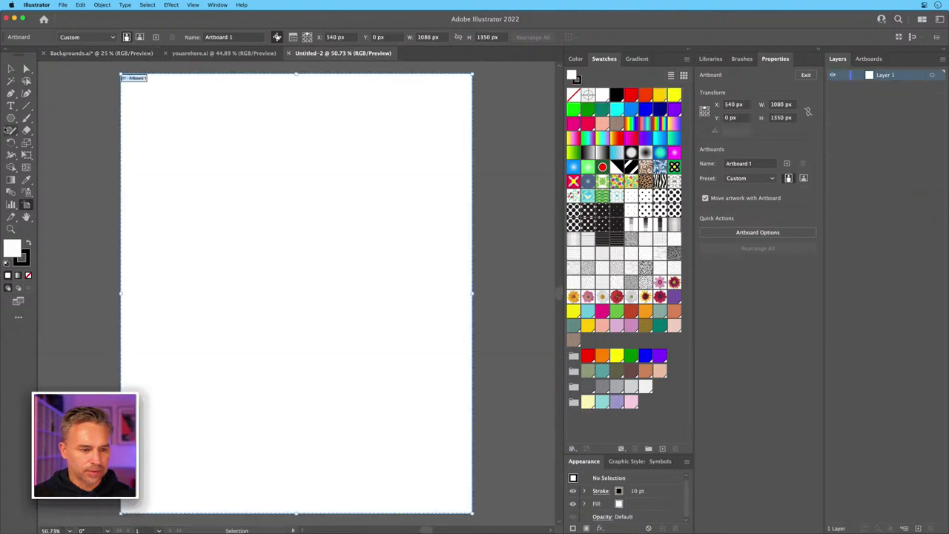
pyautogui.click(434, 37)
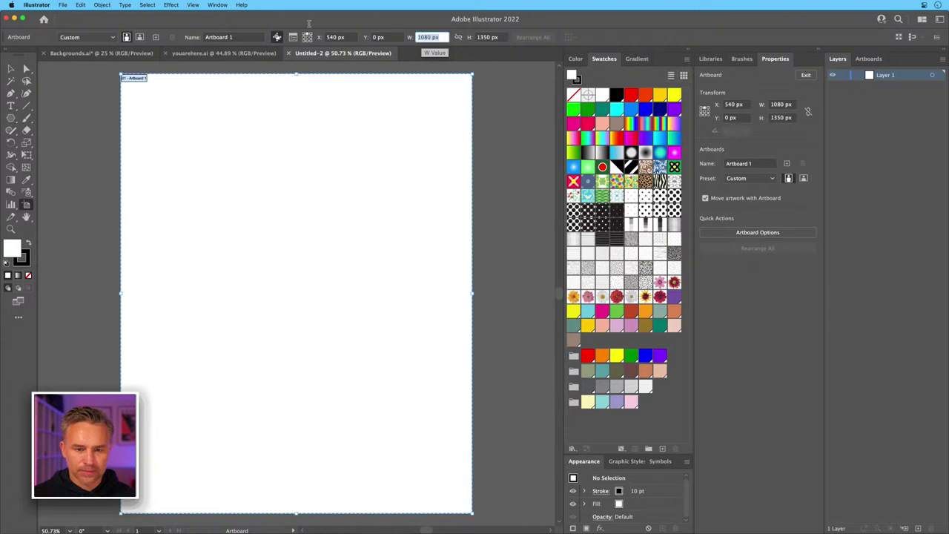
pyautogui.write('3000')
pyautogui.press('Tab')
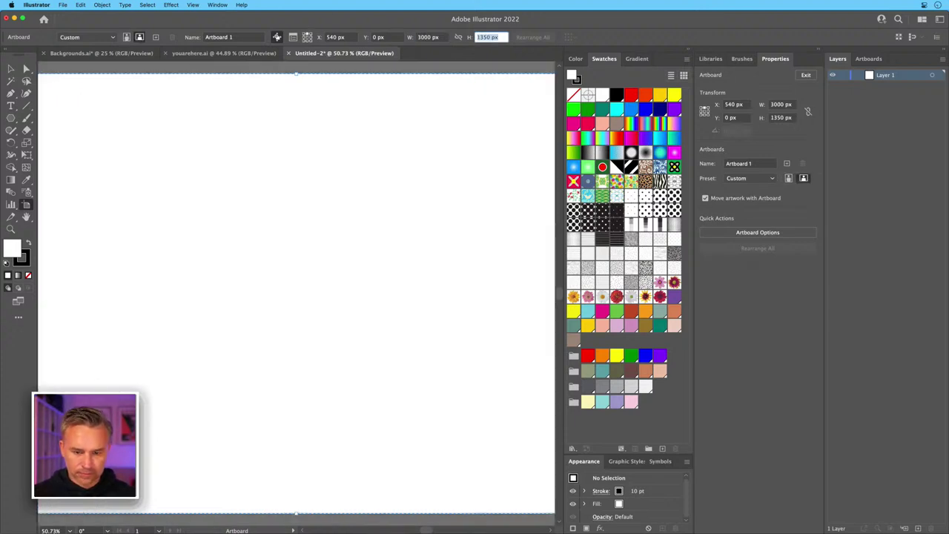
pyautogui.write('169')
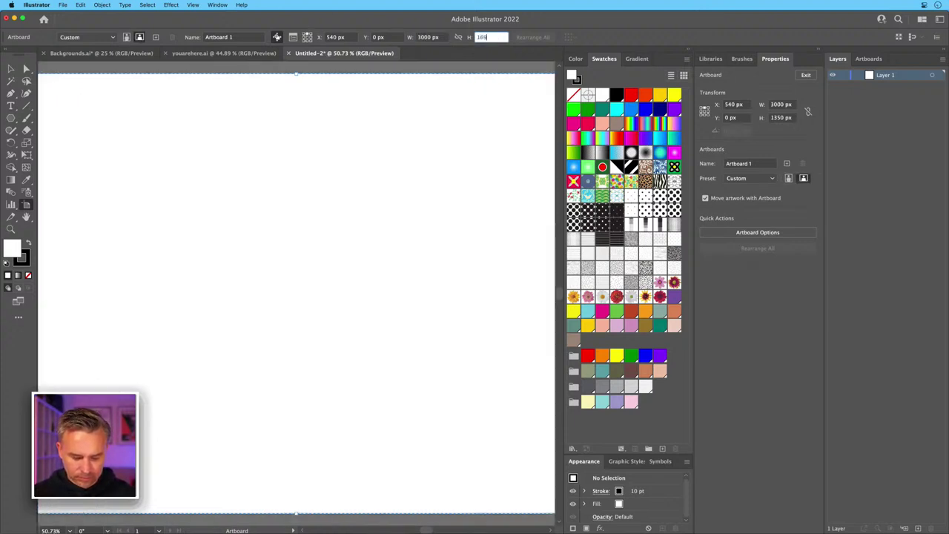
pyautogui.write('2')
pyautogui.press('Return')
pyautogui.press('super+0')
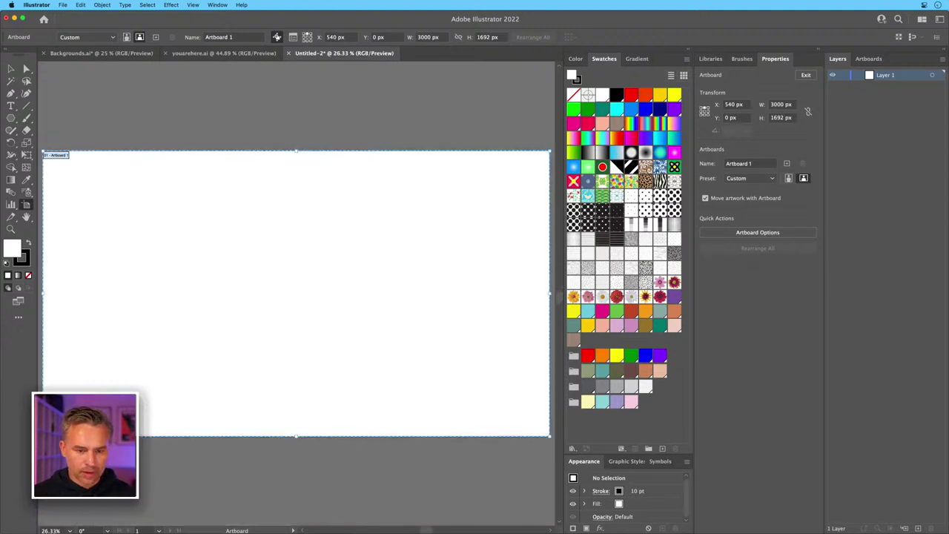
pyautogui.press('Escape')
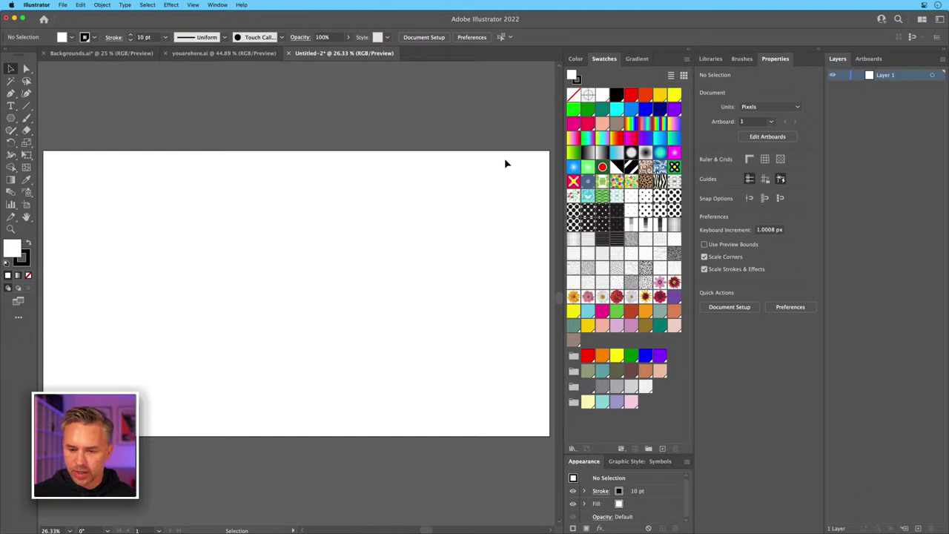
# Draw a 3000 x 1692 px rectangle covering the whole artboard and give it a black fill with no stroke.
pyautogui.moveTo(11, 118); pyautogui.dragTo(66, 117)
pyautogui.moveTo(43, 150); pyautogui.dragTo(550, 436)
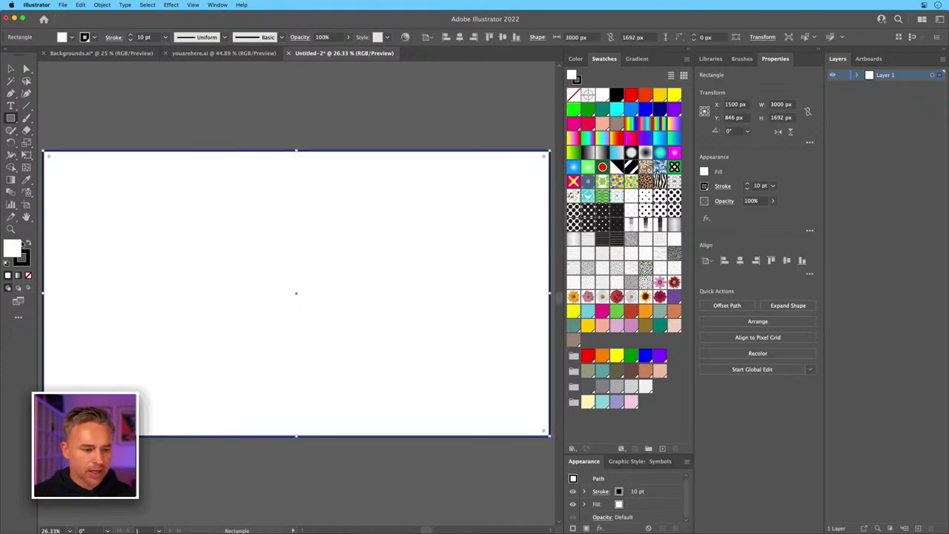
pyautogui.click(28, 243)
pyautogui.click(29, 275)
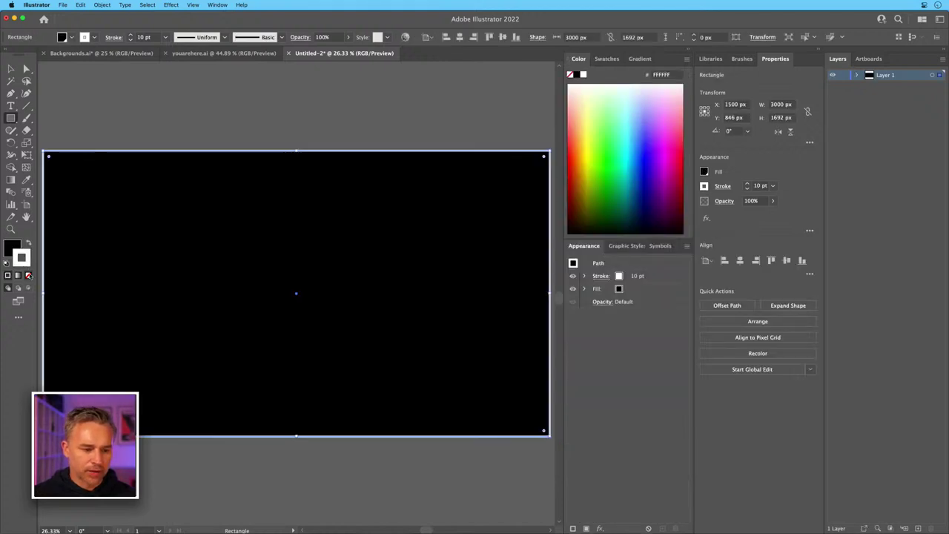
pyautogui.click(11, 67)
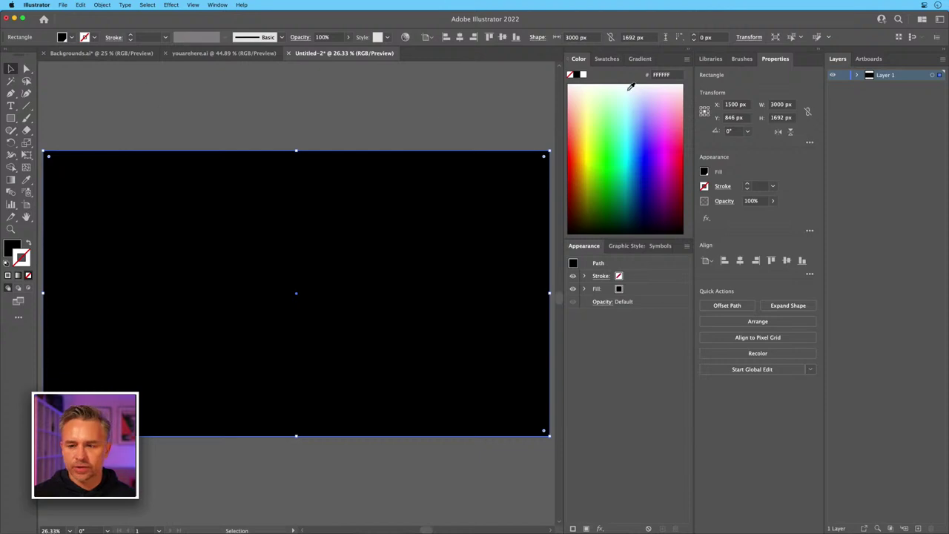
pyautogui.click(609, 167)
pyautogui.click(632, 141)
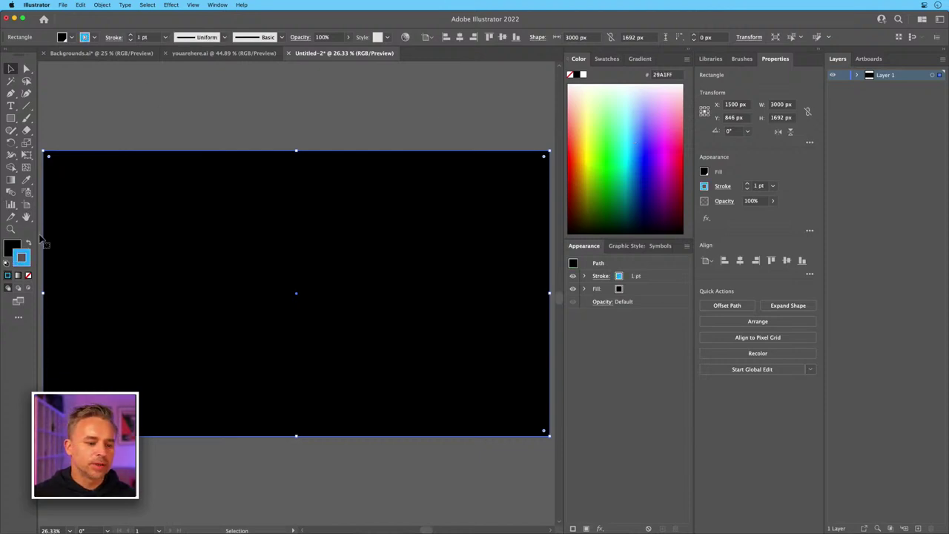
pyautogui.click(28, 274)
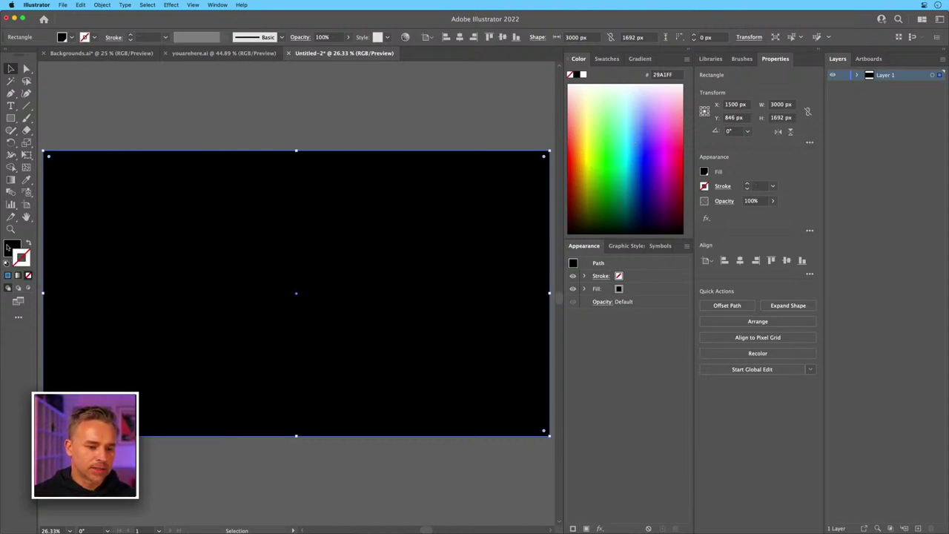
# Fill the artboard-sized rectangle with the purple swatch.
pyautogui.click(607, 59)
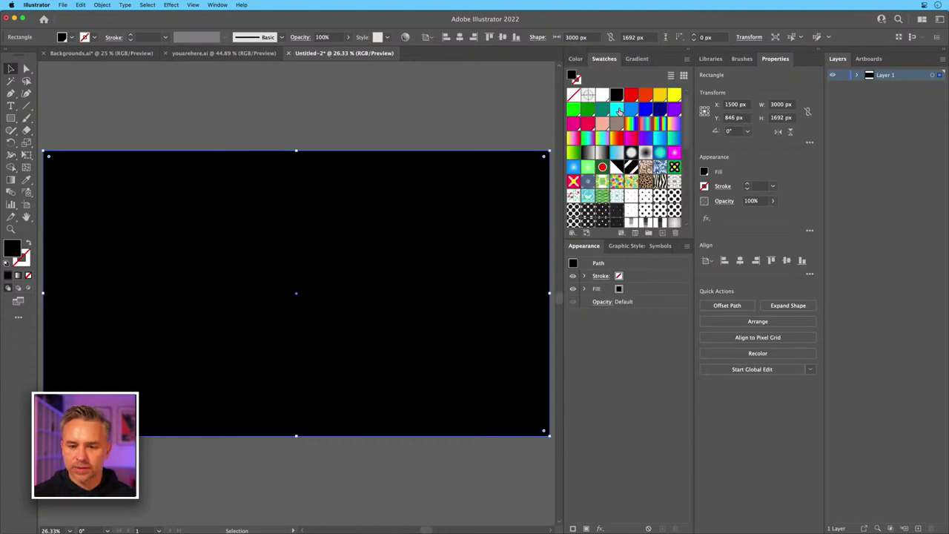
pyautogui.click(616, 110)
pyautogui.click(645, 97)
pyautogui.click(673, 110)
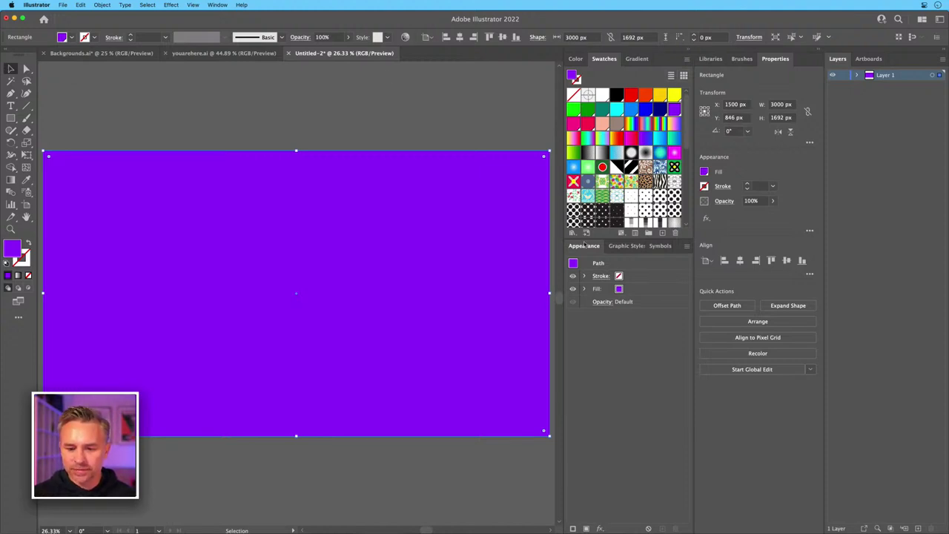
# Apply a freeform gradient drawn with points to the rectangle and add a white color point near its upper middle.
pyautogui.click(636, 58)
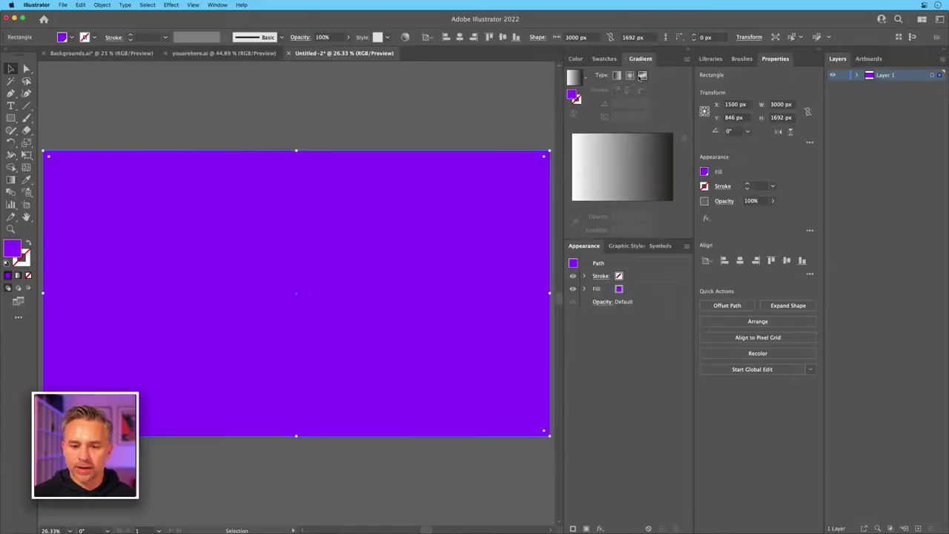
pyautogui.click(642, 75)
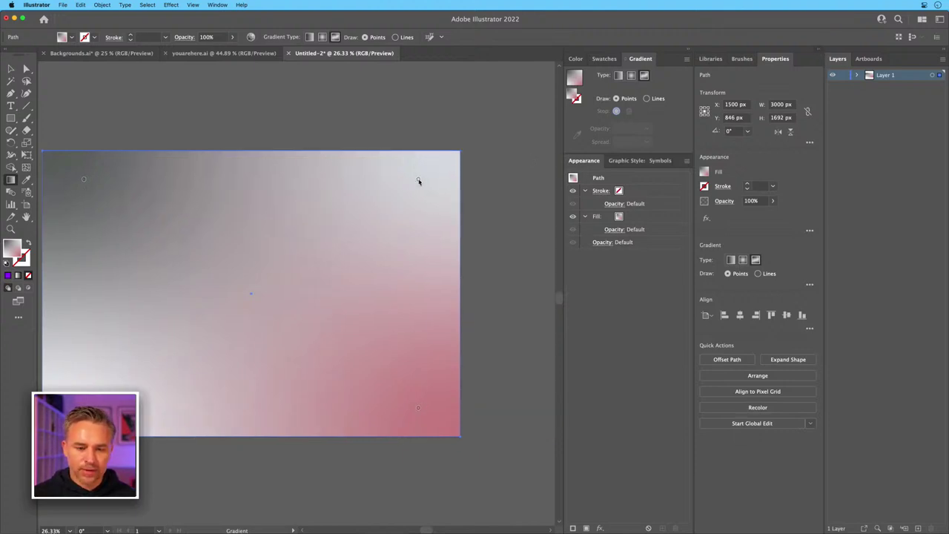
pyautogui.click(418, 180)
pyautogui.moveTo(418, 181); pyautogui.dragTo(297, 223)
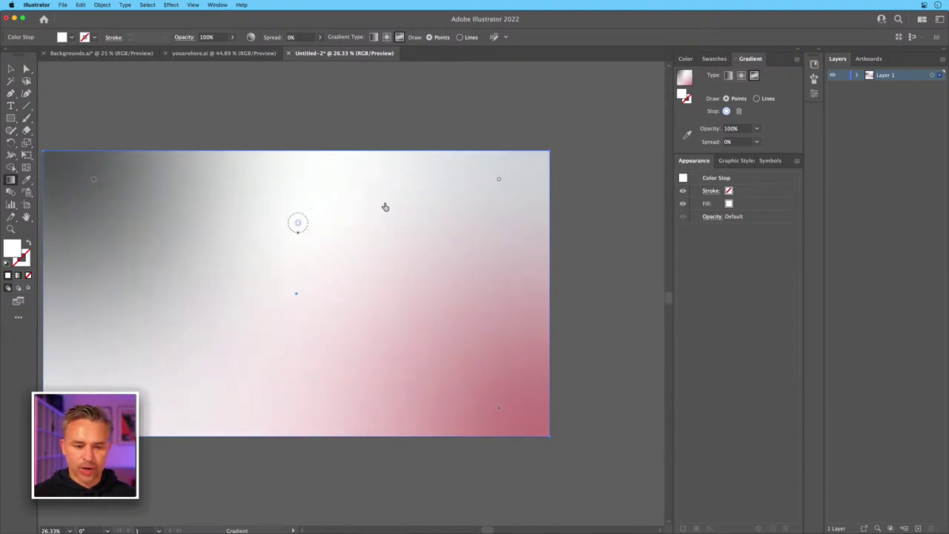
# Color the gradient's upper-right point magenta and its upper-left point purple using the swatches.
pyautogui.doubleClick(498, 180)
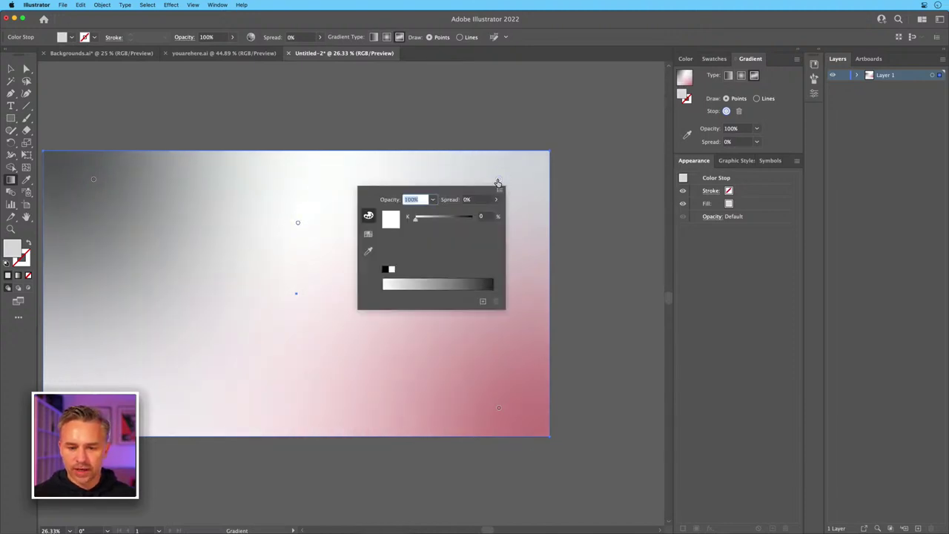
pyautogui.click(367, 233)
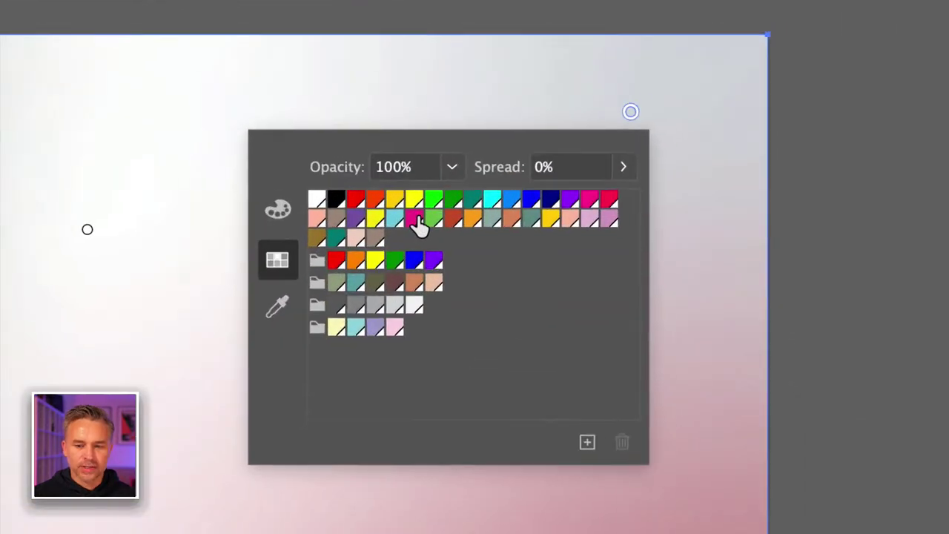
pyautogui.click(588, 200)
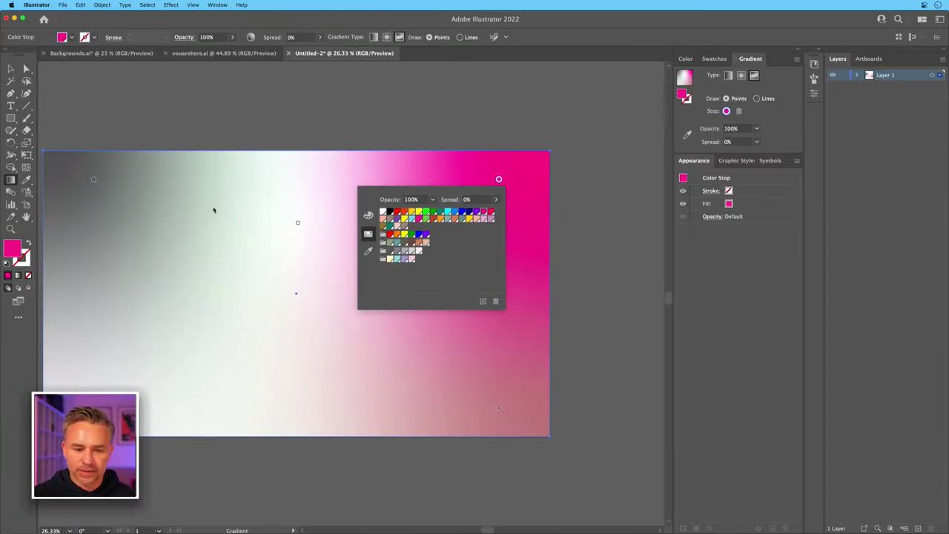
pyautogui.click(93, 180)
pyautogui.doubleClick(94, 180)
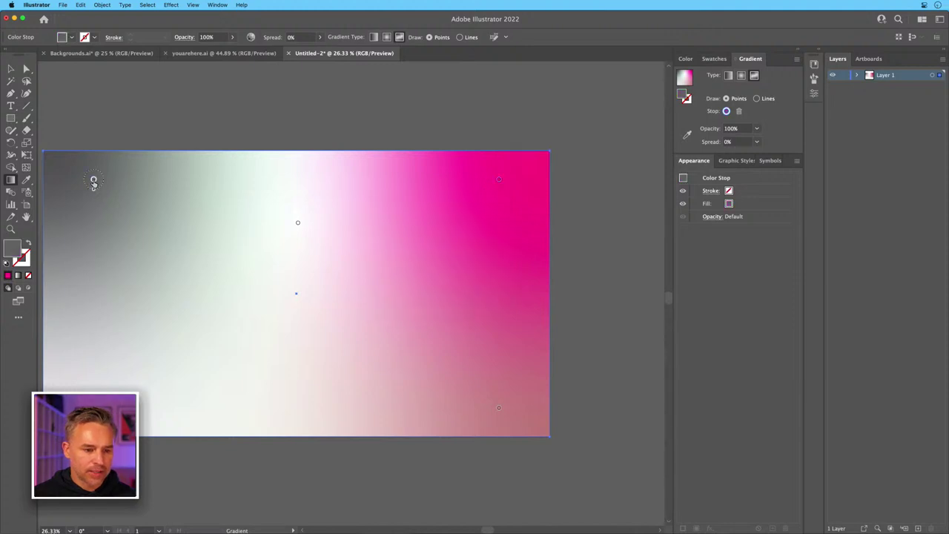
pyautogui.click(65, 213)
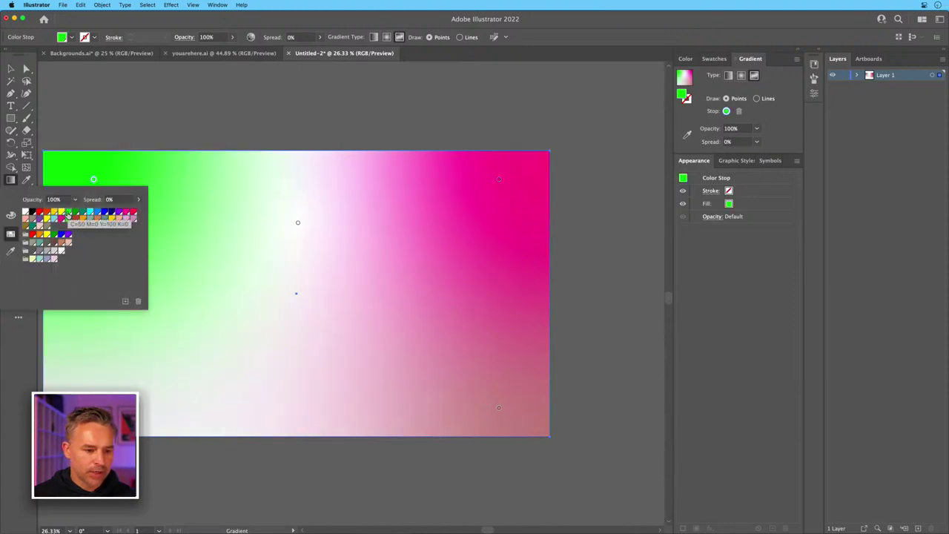
pyautogui.click(119, 213)
pyautogui.press('Escape')
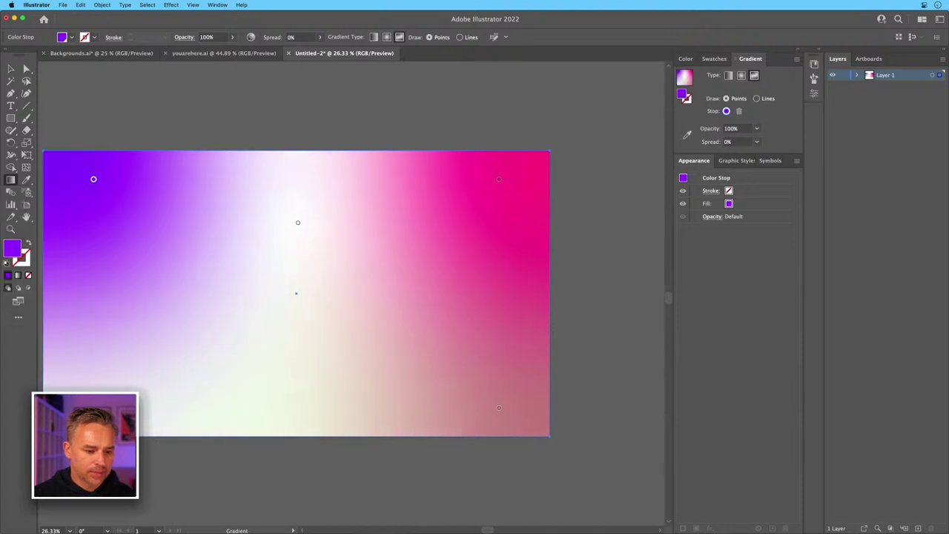
# Color the gradient's lower-left point magenta and its lower-right point light blue using the swatches.
pyautogui.click(93, 407)
pyautogui.doubleClick(94, 407)
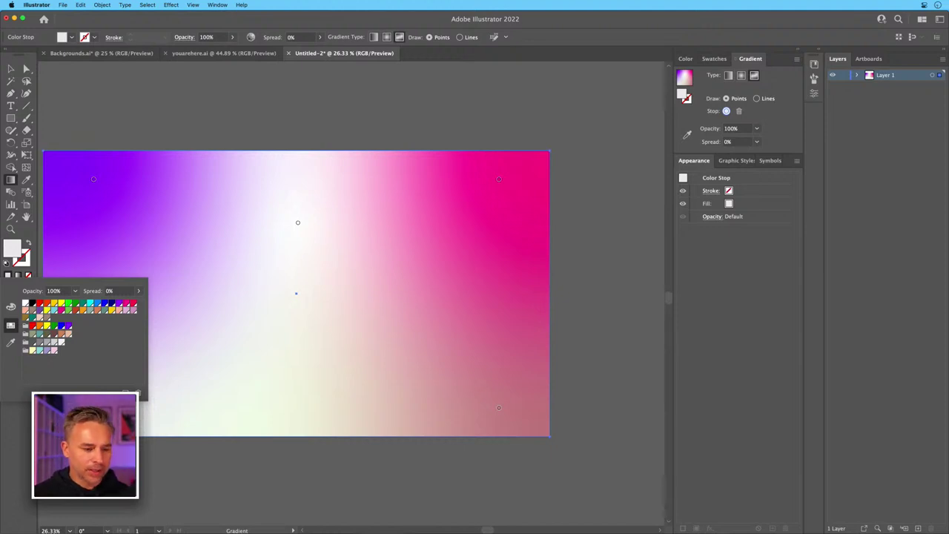
pyautogui.click(126, 304)
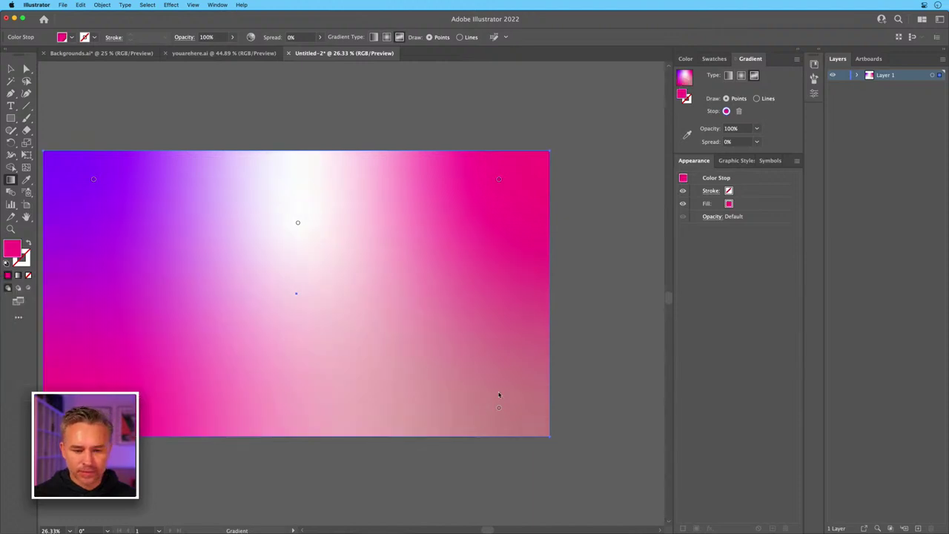
pyautogui.click(498, 408)
pyautogui.doubleClick(498, 409)
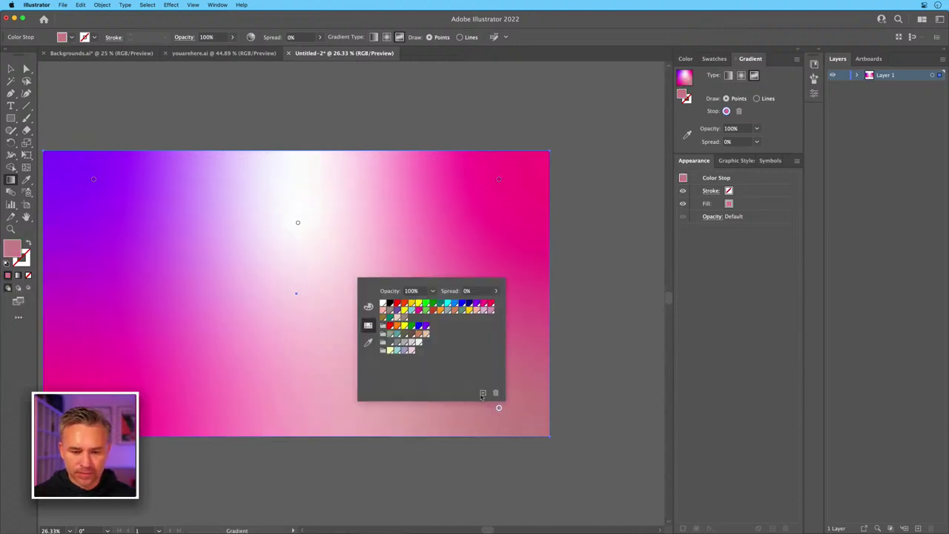
pyautogui.click(462, 307)
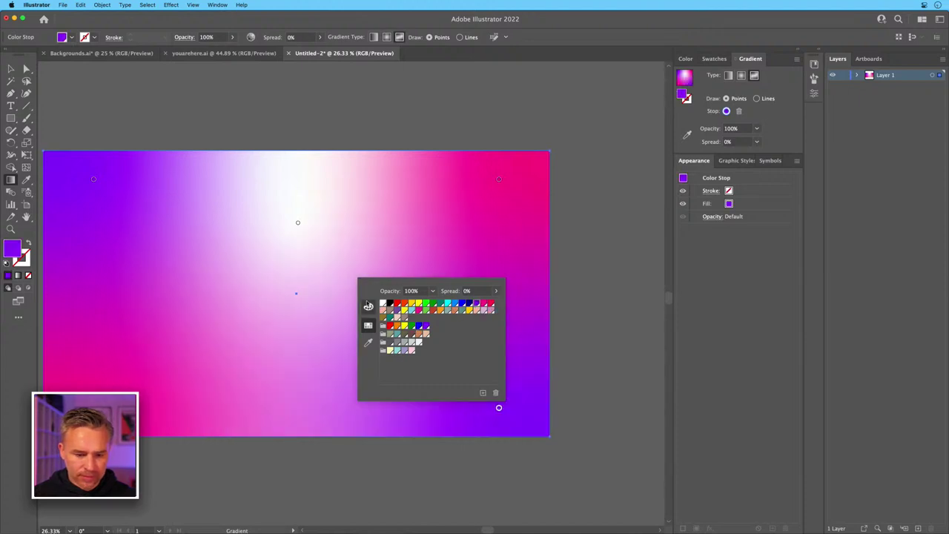
pyautogui.click(454, 307)
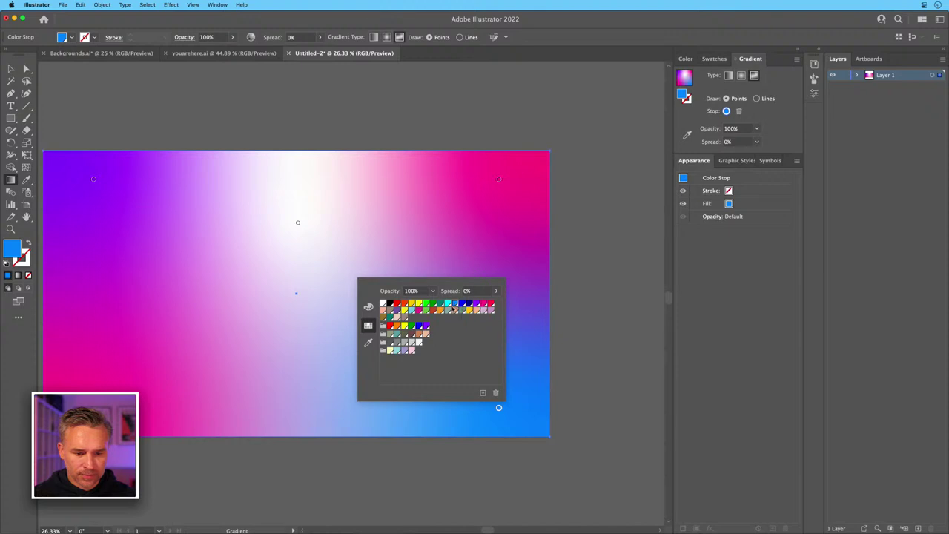
# Add two white color points to the freeform gradient, one right of center and one near the middle of the left edge.
pyautogui.click(320, 245)
pyautogui.click(455, 291)
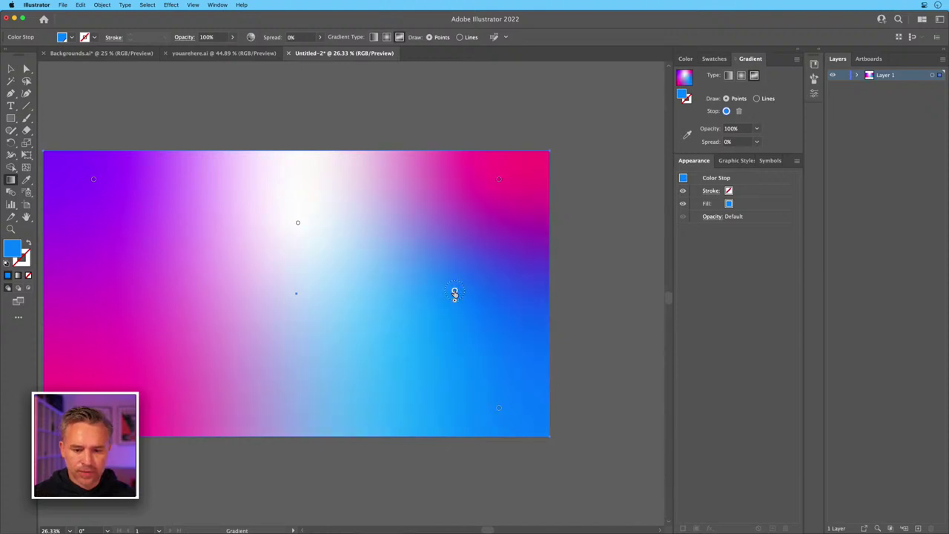
pyautogui.doubleClick(454, 292)
pyautogui.click(337, 324)
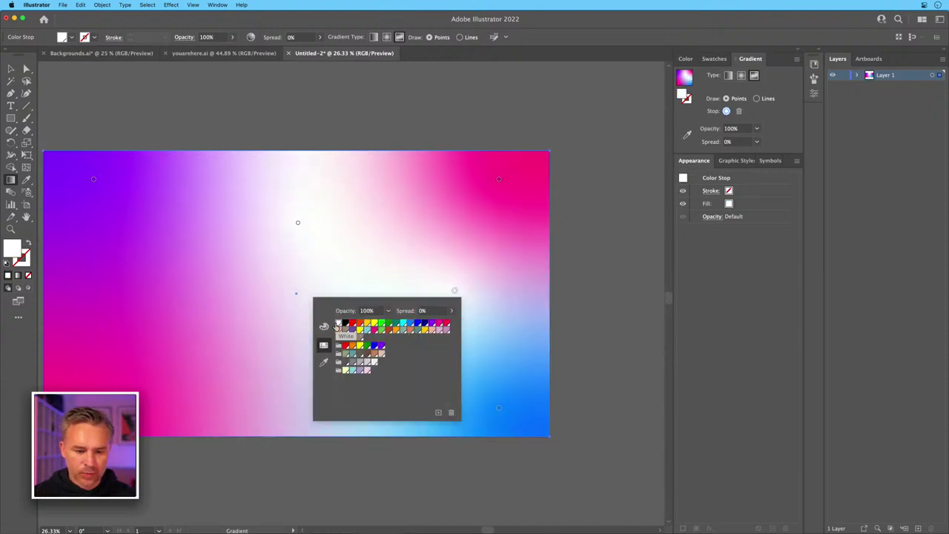
pyautogui.click(149, 287)
pyautogui.click(129, 304)
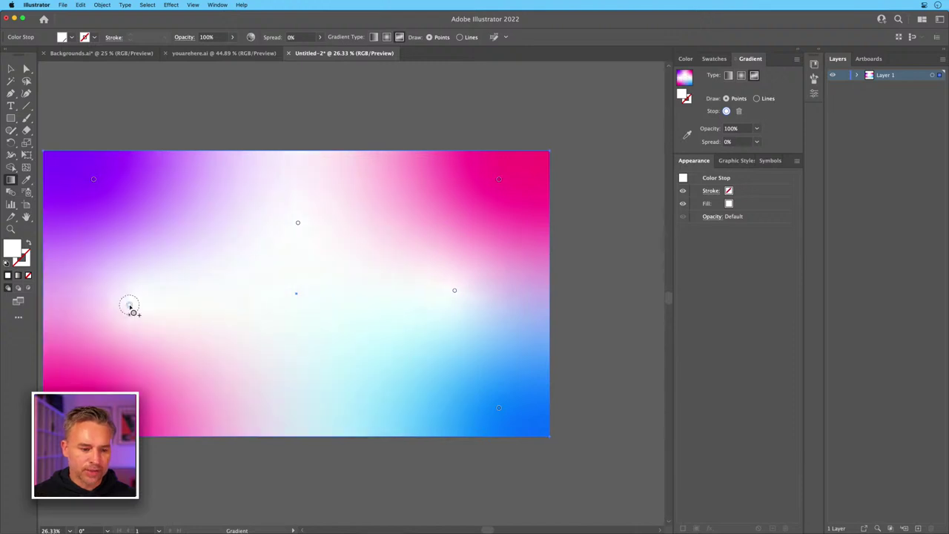
pyautogui.press('v')
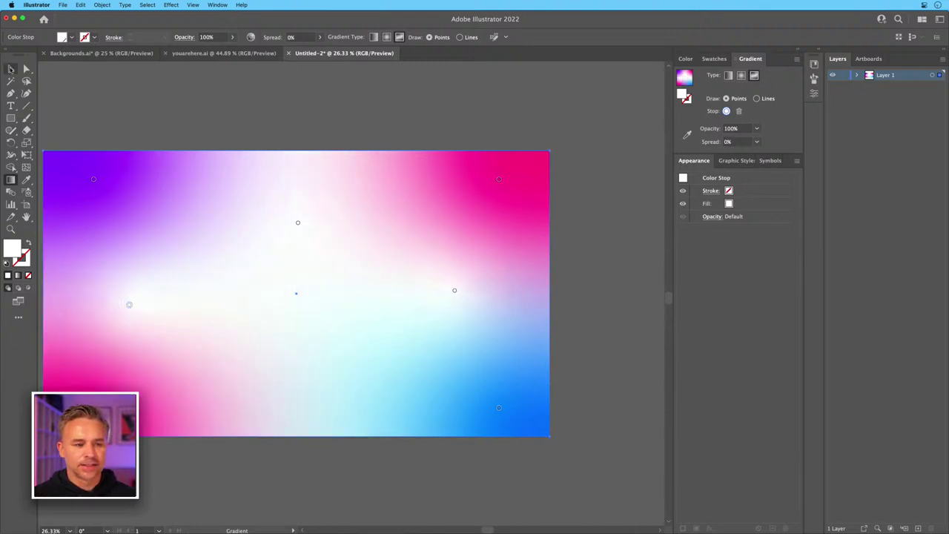
pyautogui.hscroll(-5, 252, 103)
pyautogui.hscroll(2, 282, 111)
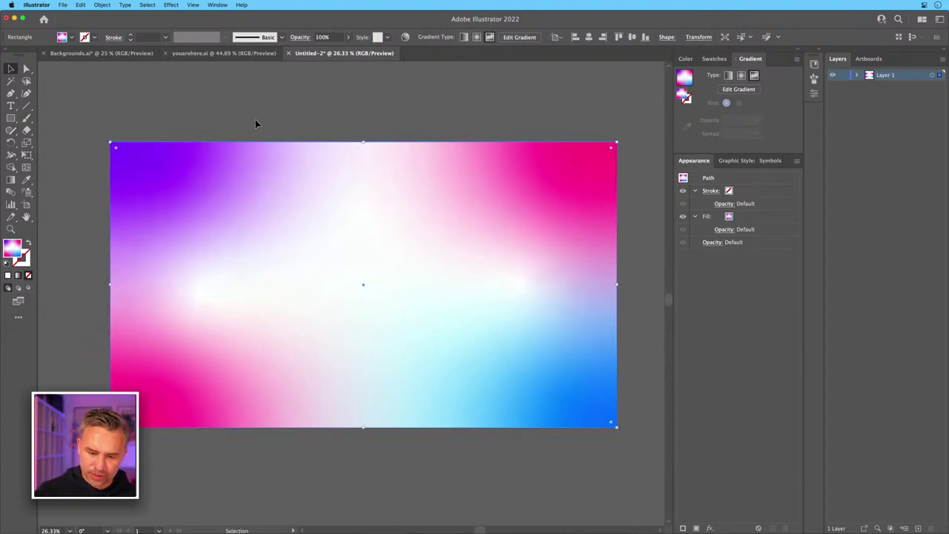
# Duplicate Layer 1 and lock the original layer beneath the copy.
pyautogui.click(845, 79)
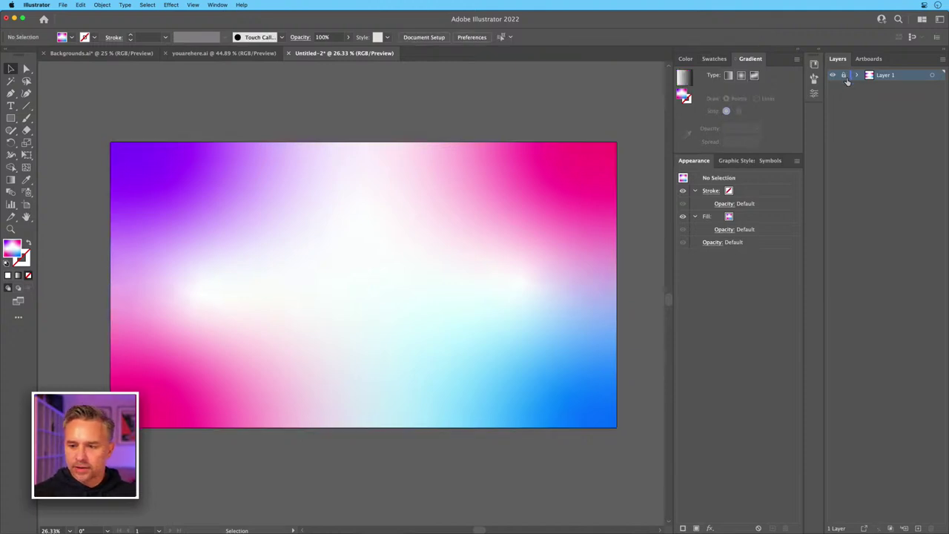
pyautogui.moveTo(893, 77); pyautogui.dragTo(918, 527)
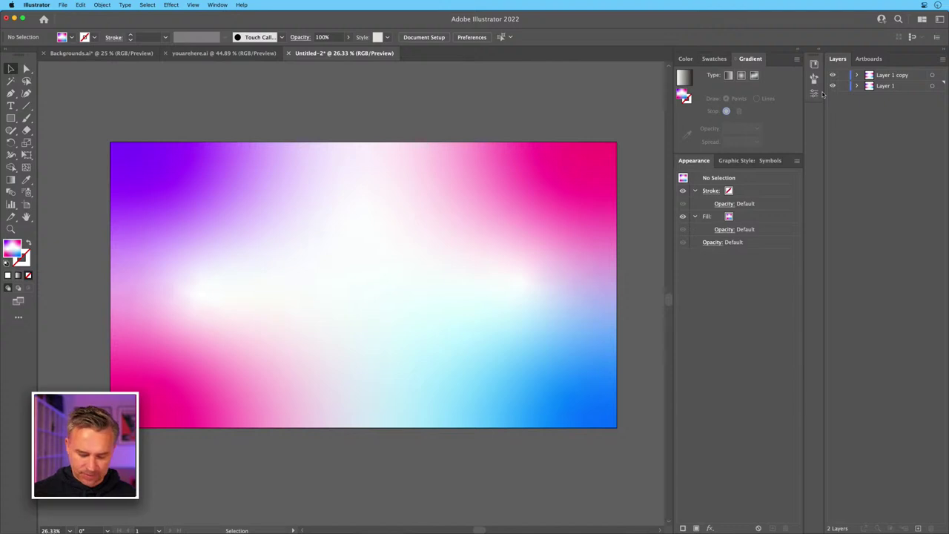
pyautogui.press('super+equal')
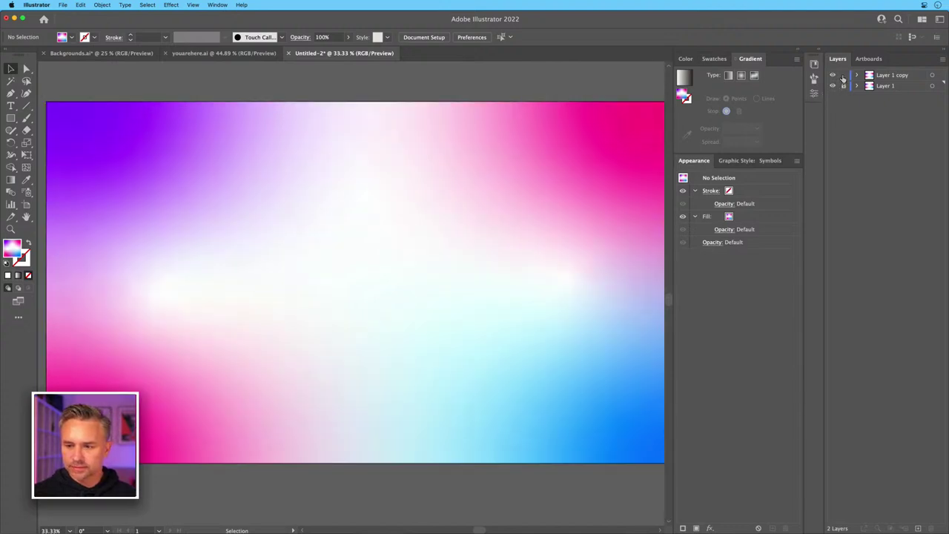
# Open the duplicate rectangle's freeform gradient for editing and add another color point just right of the center.
pyautogui.click(275, 252)
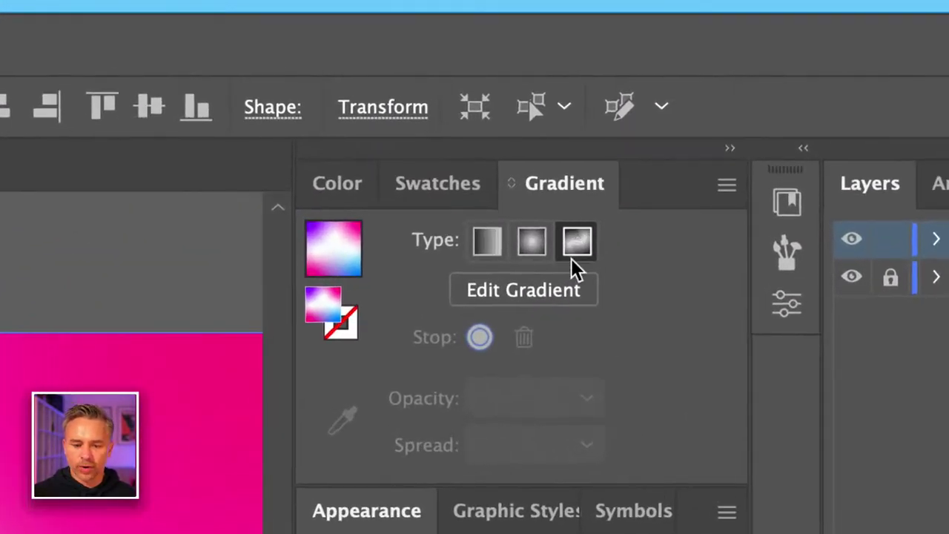
pyautogui.click(521, 290)
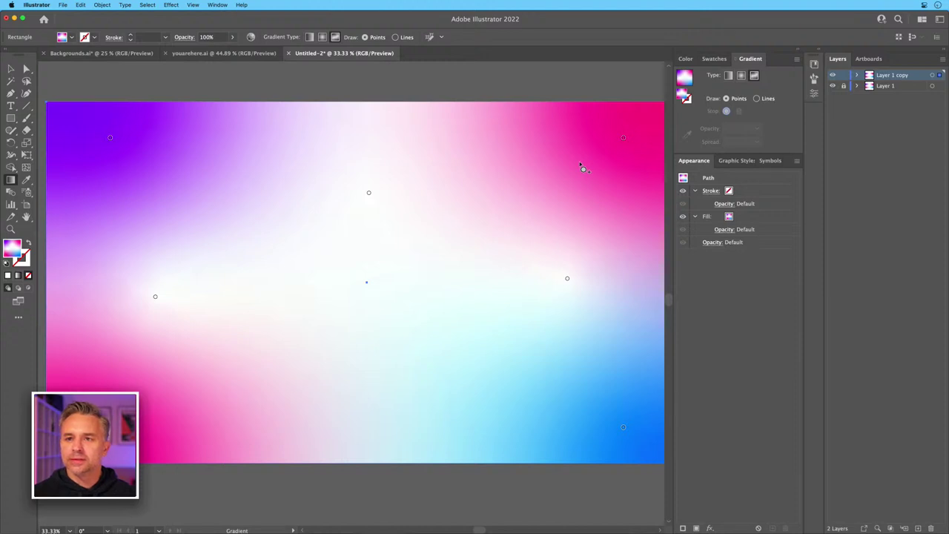
pyautogui.click(493, 279)
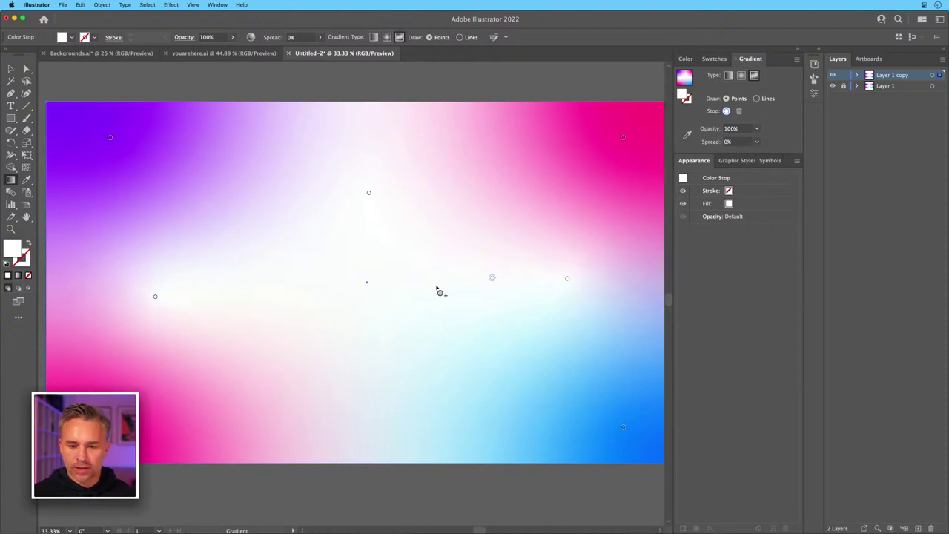
pyautogui.doubleClick(491, 278)
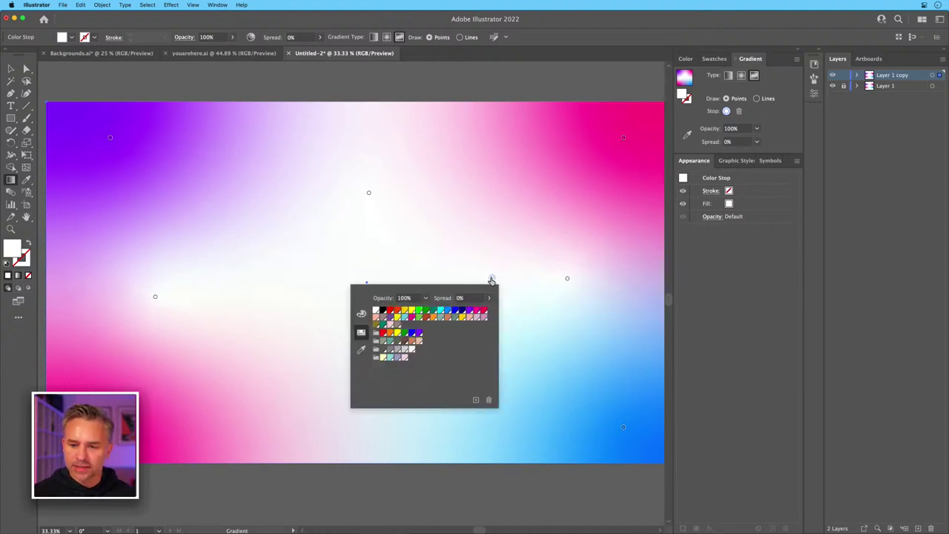
# Switch the freeform gradient to drawing with Lines and color the new point right of center yellow.
pyautogui.click(760, 113)
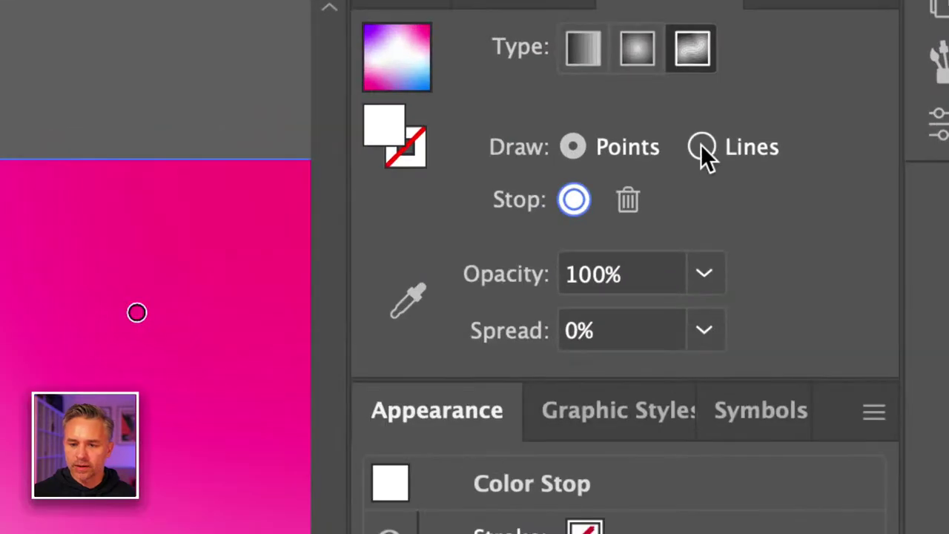
pyautogui.click(732, 120)
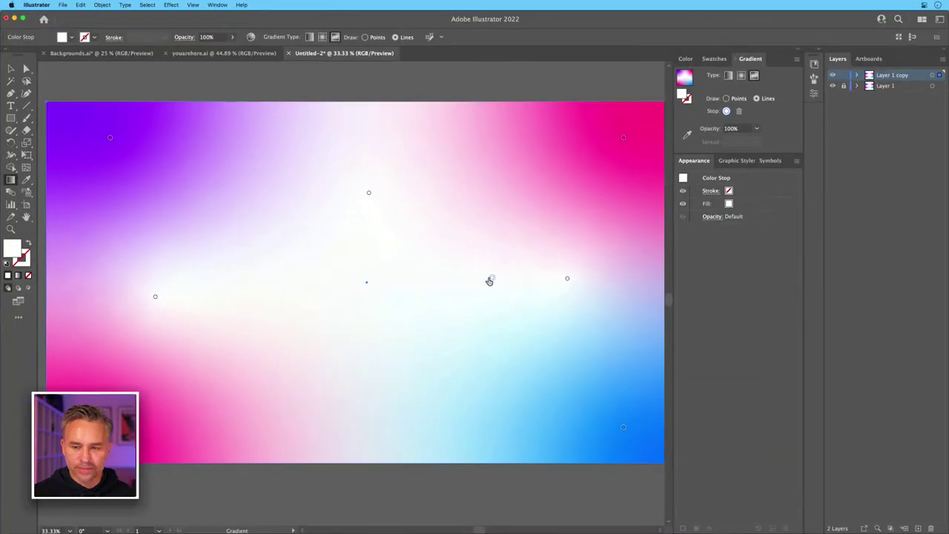
pyautogui.click(510, 279)
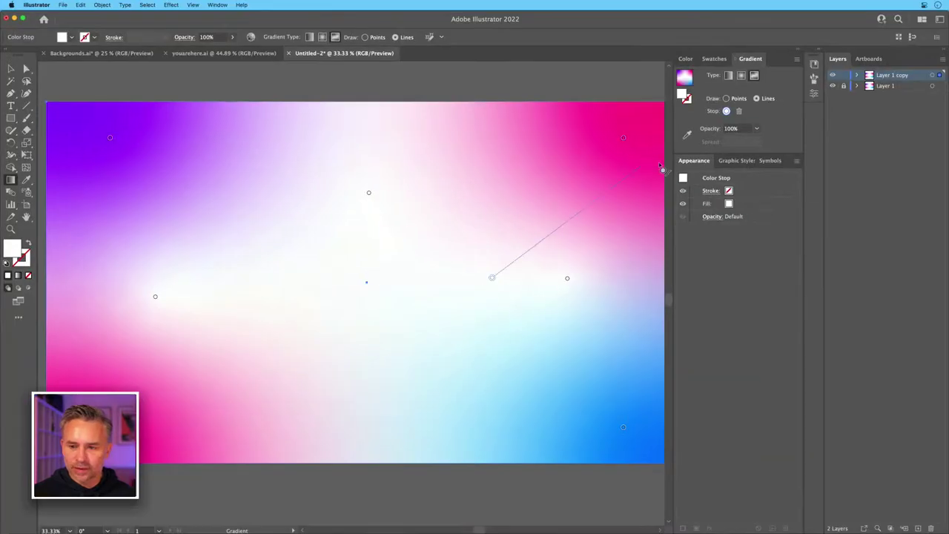
pyautogui.click(493, 280)
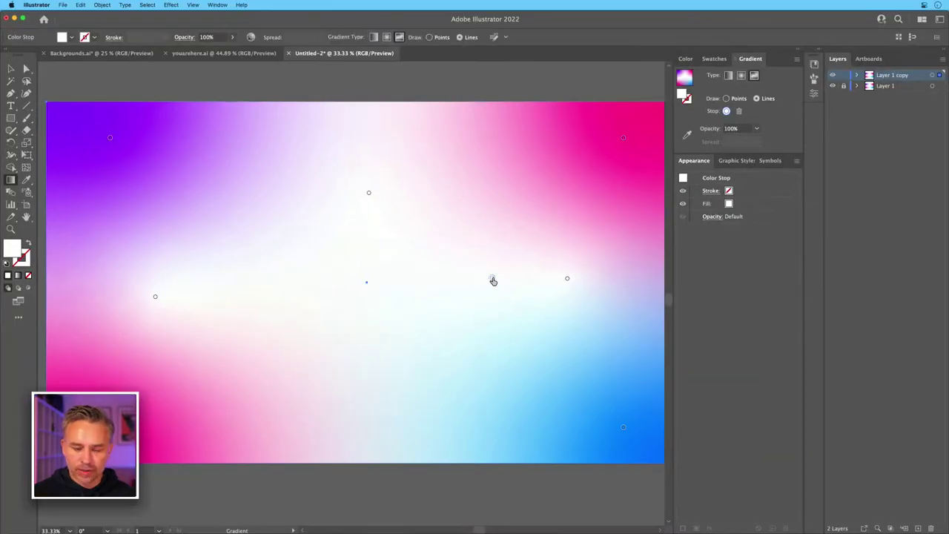
pyautogui.doubleClick(492, 280)
pyautogui.click(412, 312)
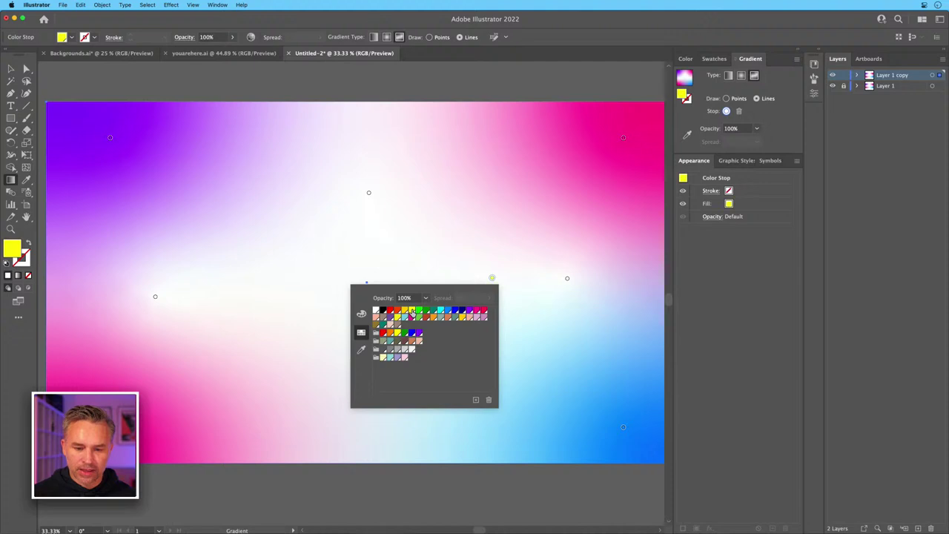
pyautogui.click(530, 31)
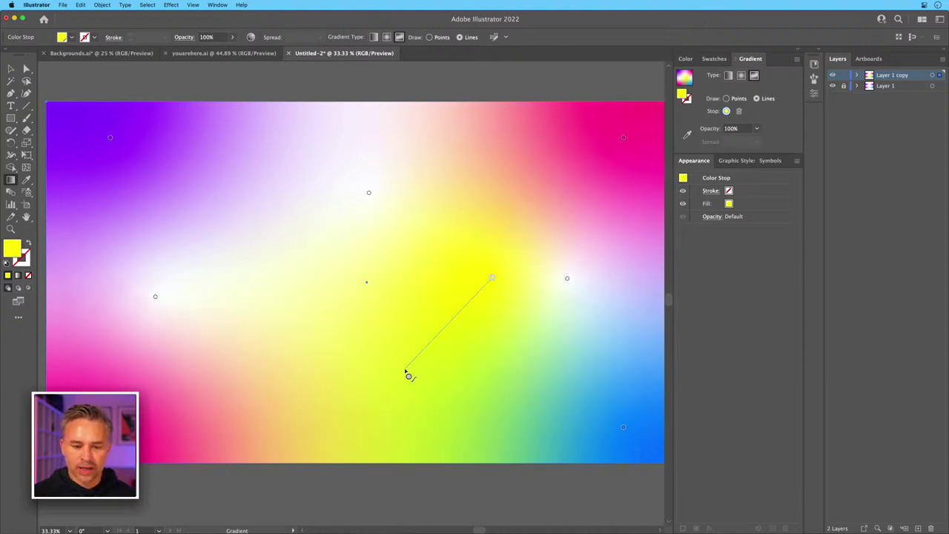
# Draw an S-shaped yellow gradient line from that point through four more stops, dipping below center and ending near the left edge.
pyautogui.click(408, 370)
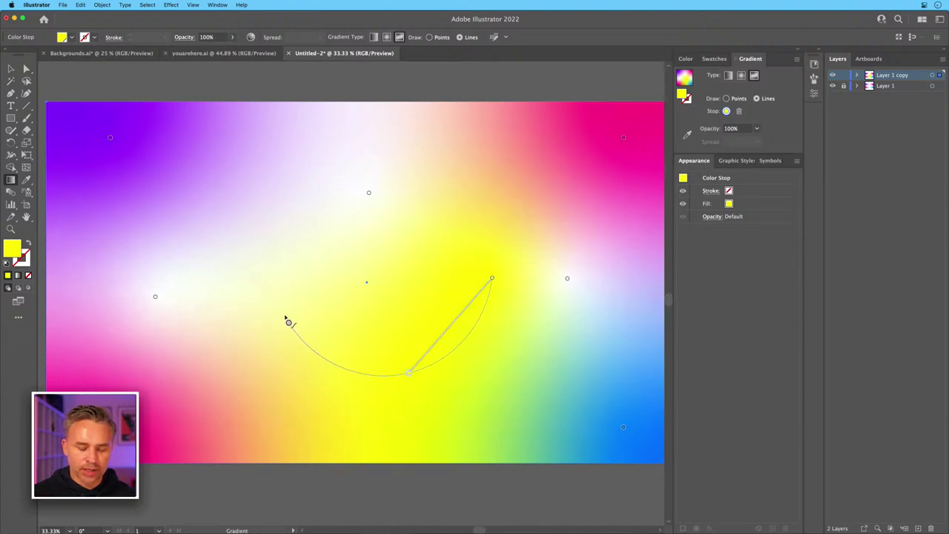
pyautogui.click(295, 302)
pyautogui.click(217, 220)
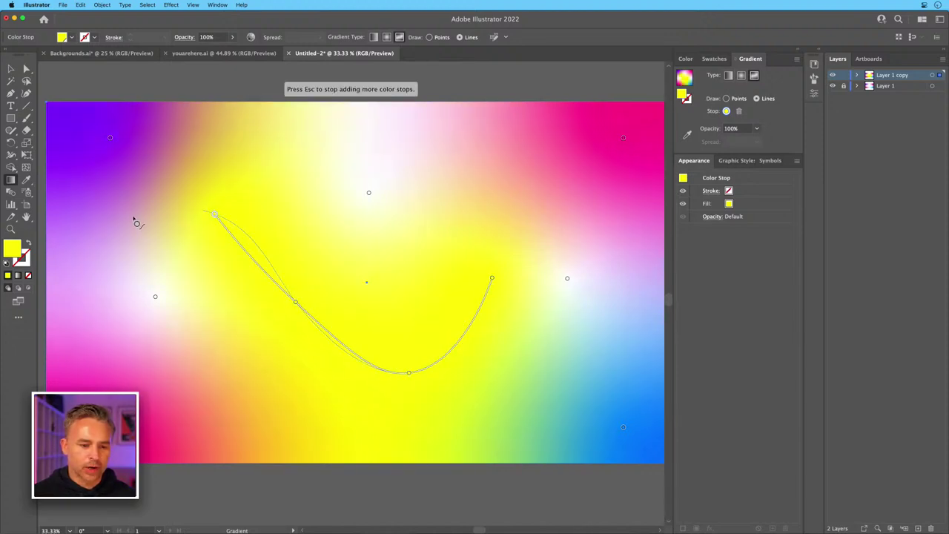
pyautogui.click(91, 274)
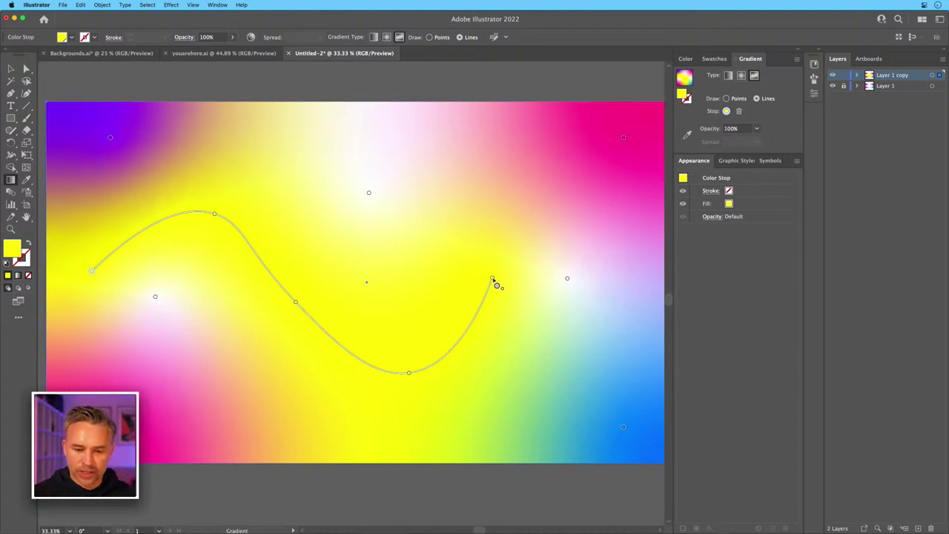
# Switch to drawing with Points and reshape the yellow line, moving its right end toward the upper right and its lowest stop up near center.
pyautogui.moveTo(494, 281); pyautogui.dragTo(507, 246)
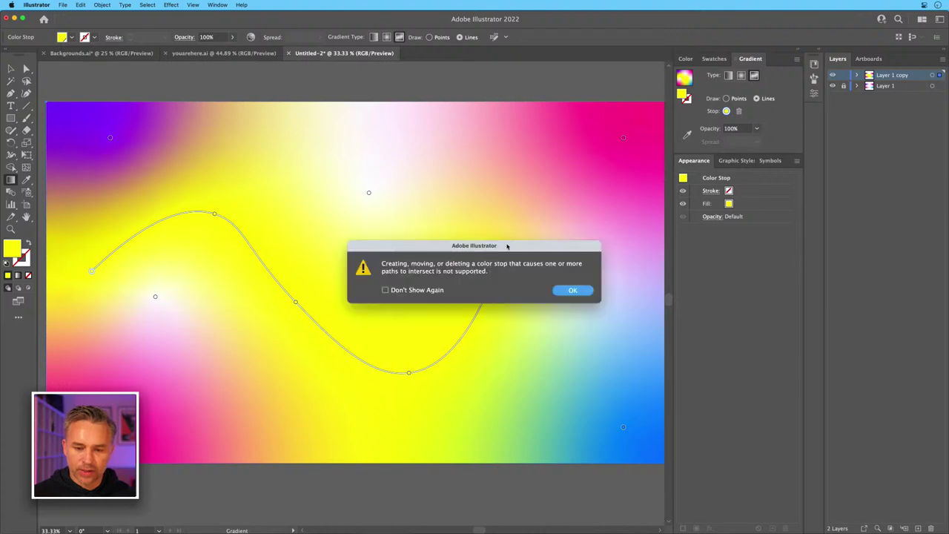
pyautogui.click(562, 289)
pyautogui.click(727, 98)
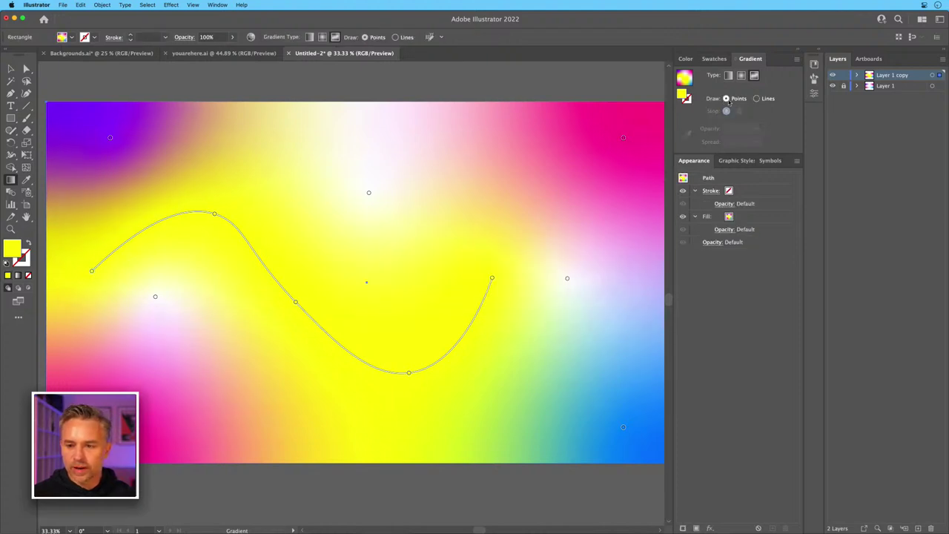
pyautogui.moveTo(491, 278); pyautogui.dragTo(543, 164)
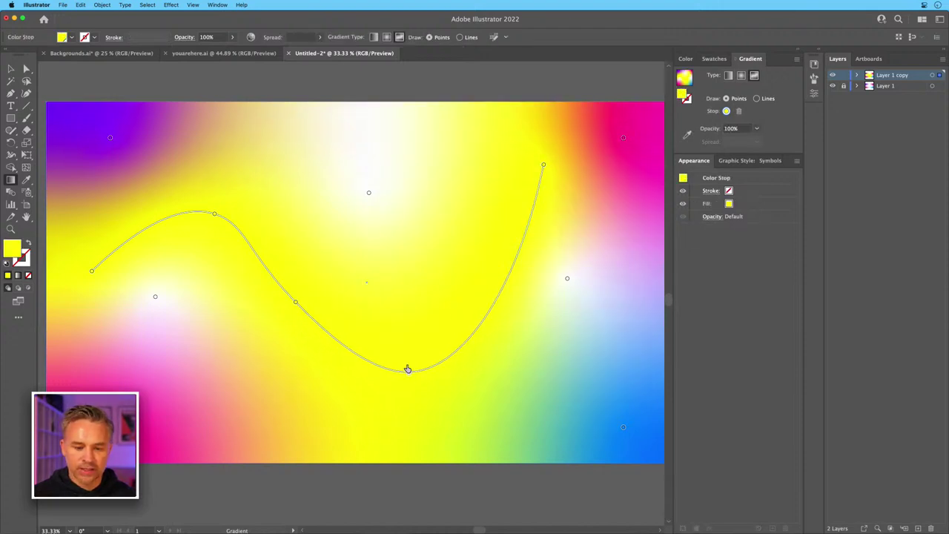
pyautogui.moveTo(407, 369); pyautogui.dragTo(405, 291)
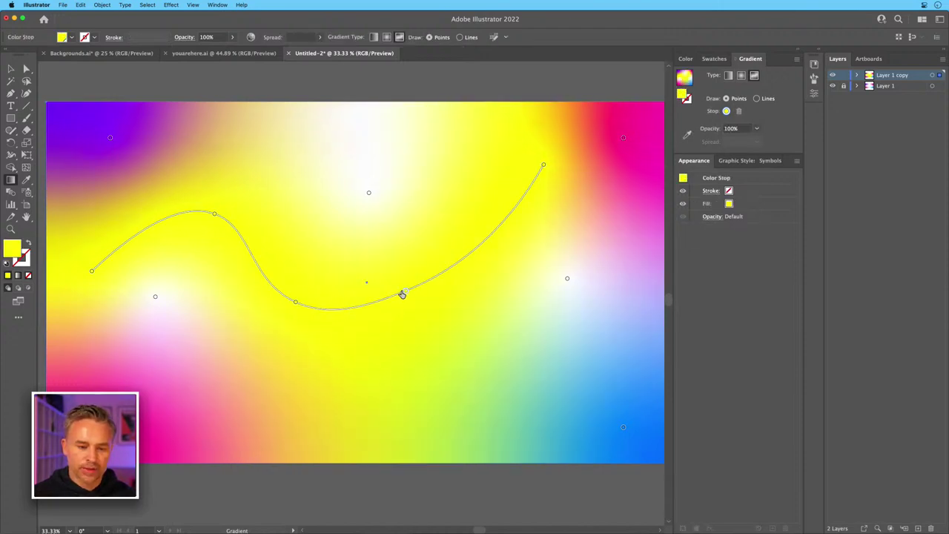
# Add white color points below the middle of the yellow line and just above its dip left of center.
pyautogui.doubleClick(363, 383)
pyautogui.click(247, 413)
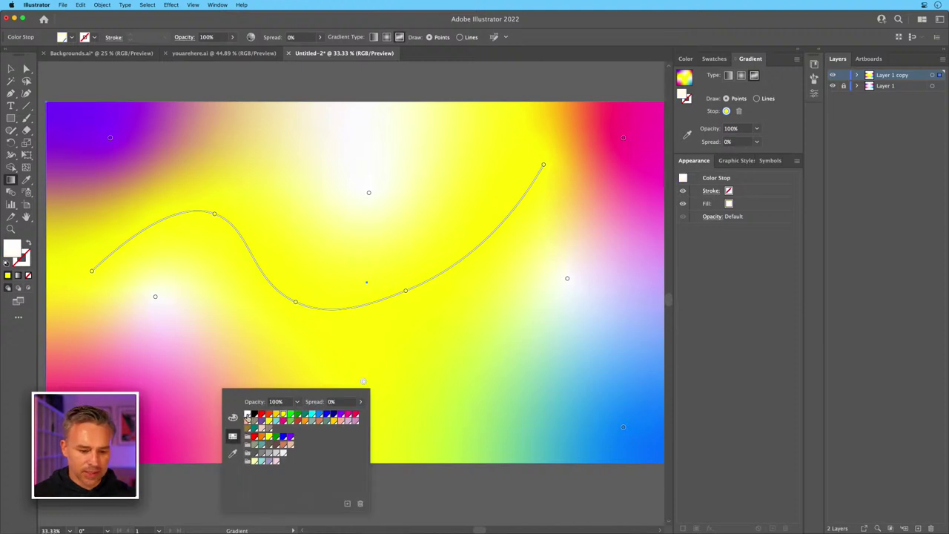
pyautogui.press('Escape')
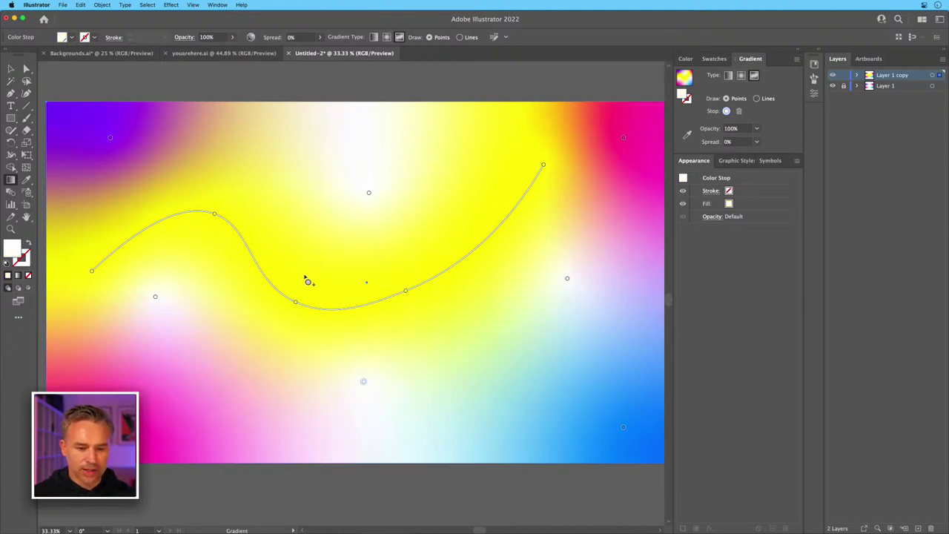
pyautogui.click(303, 278)
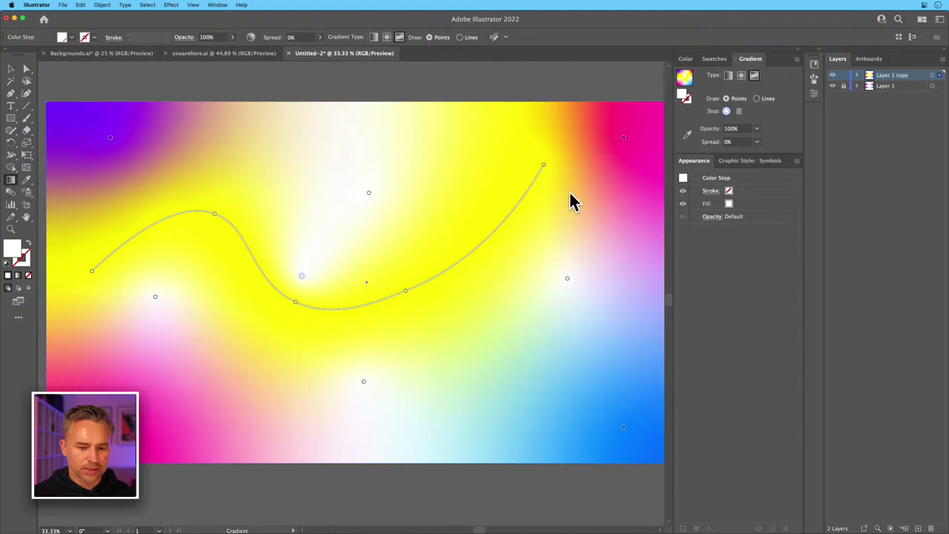
# Move the yellow line's right end down toward the right edge and color the line's stop just right of center white.
pyautogui.click(544, 165)
pyautogui.moveTo(543, 165); pyautogui.dragTo(601, 215)
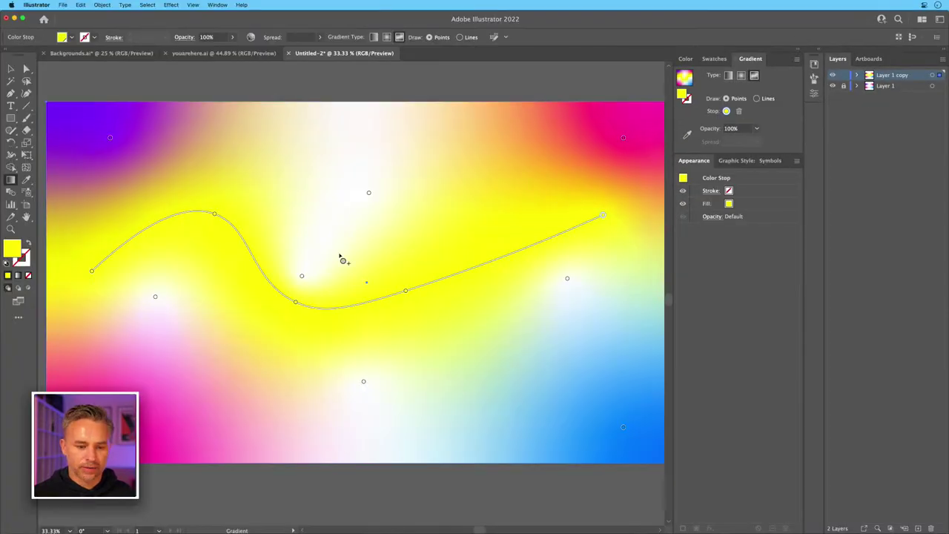
pyautogui.doubleClick(405, 292)
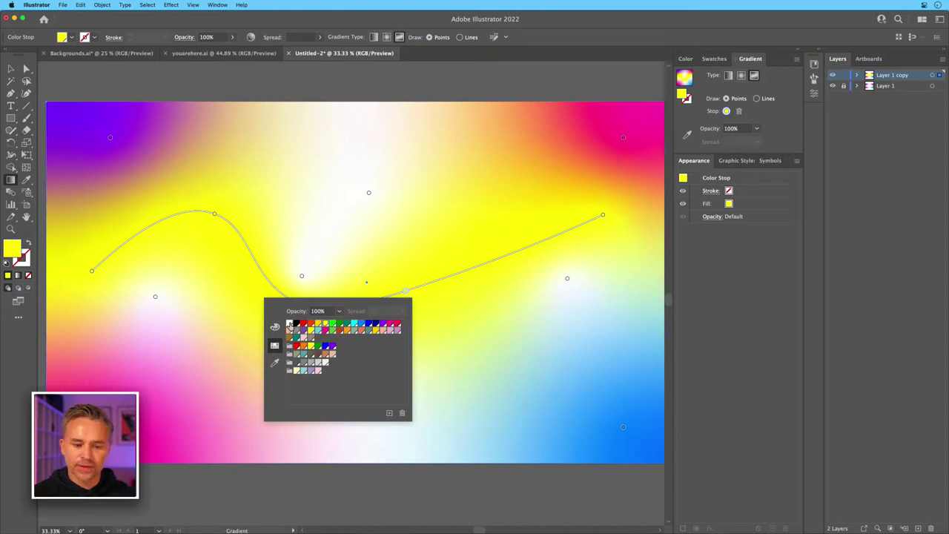
pyautogui.click(289, 324)
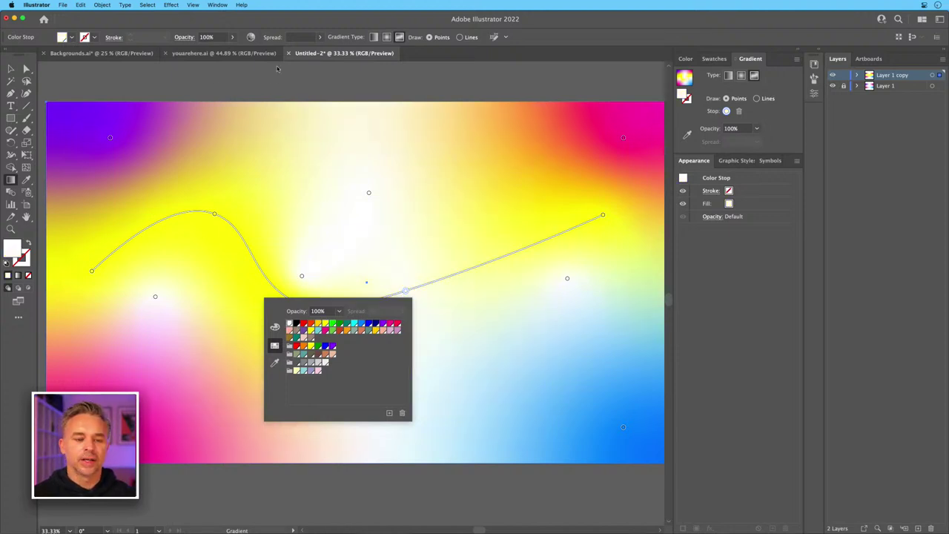
pyautogui.click(241, 80)
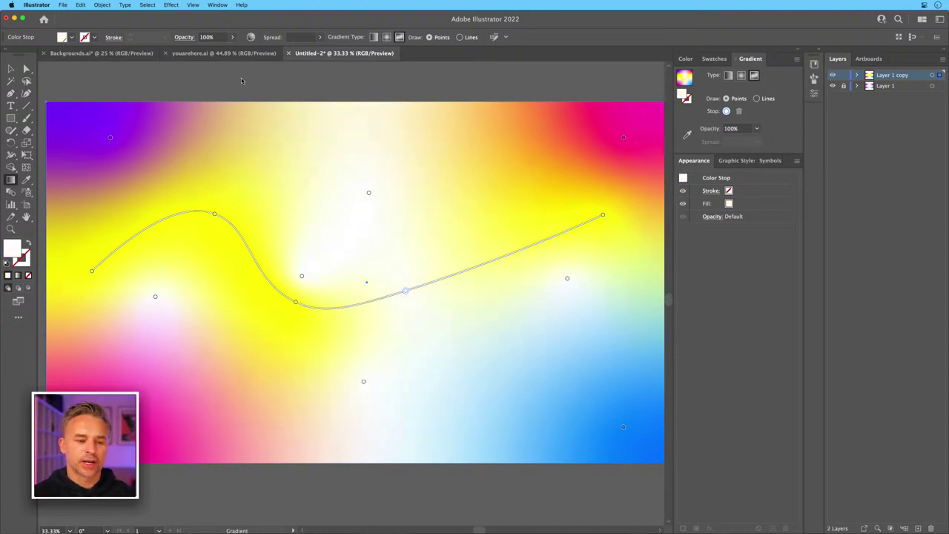
# Color the gradient line's left end stop white, then leave gradient editing and deselect the rectangle.
pyautogui.click(91, 274)
pyautogui.click(90, 274)
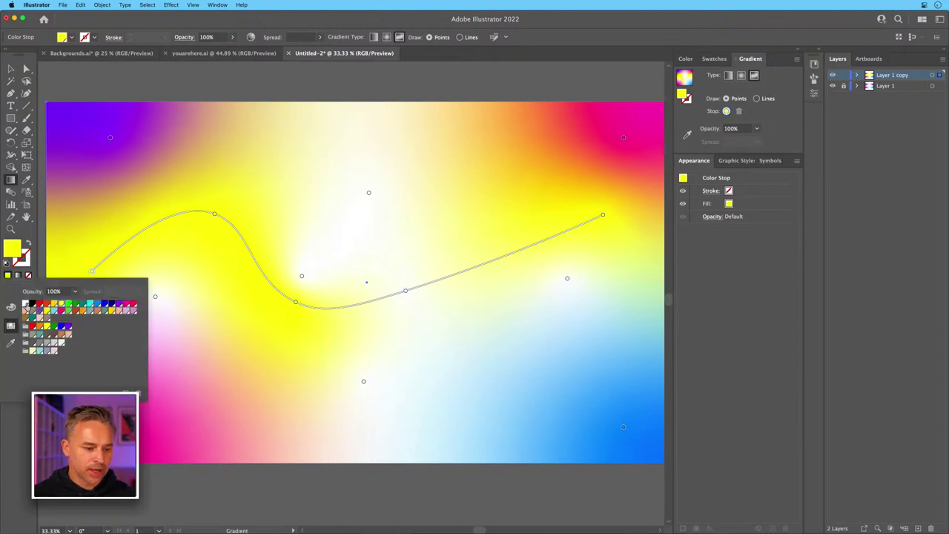
pyautogui.click(26, 303)
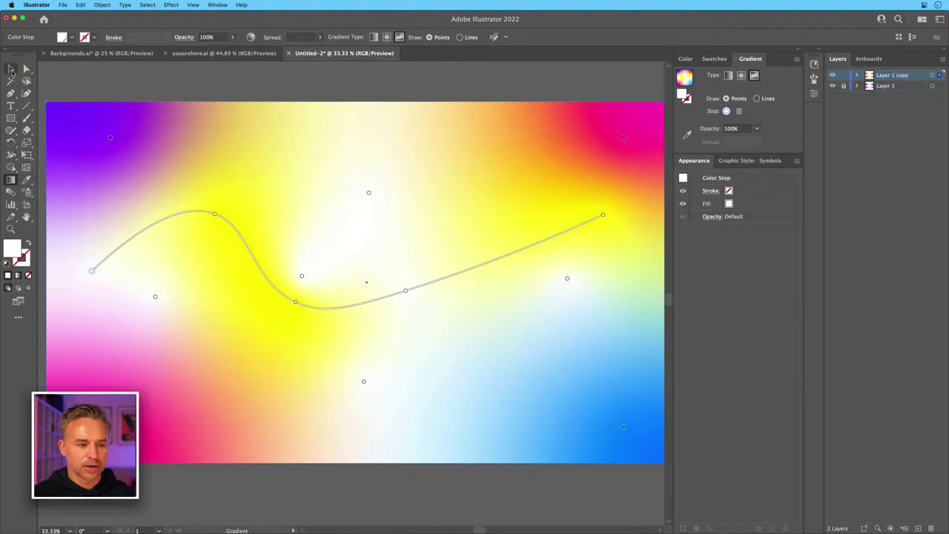
pyautogui.click(10, 68)
pyautogui.click(96, 71)
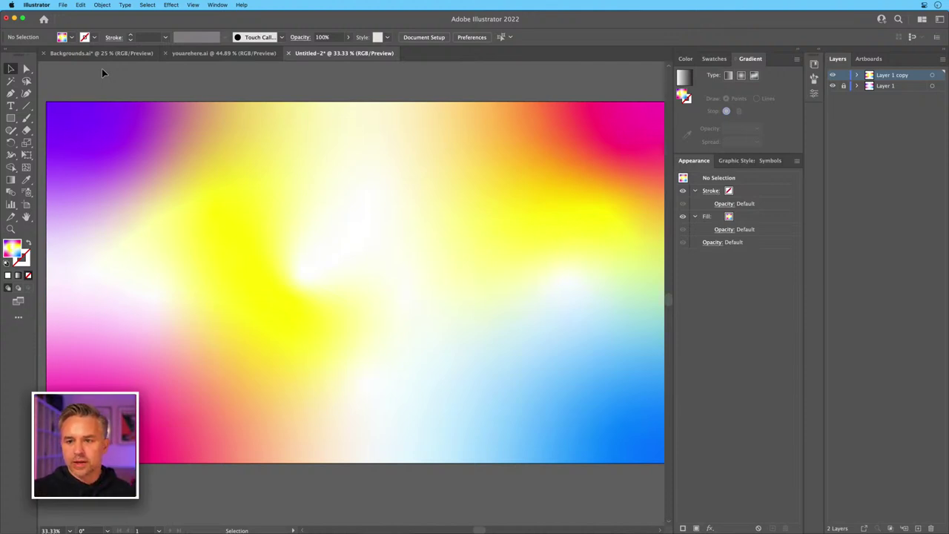
# On a new layer, draw a full-width rectangle strip about 3000 x 136 px along the artboard's upper edge.
pyautogui.click(918, 528)
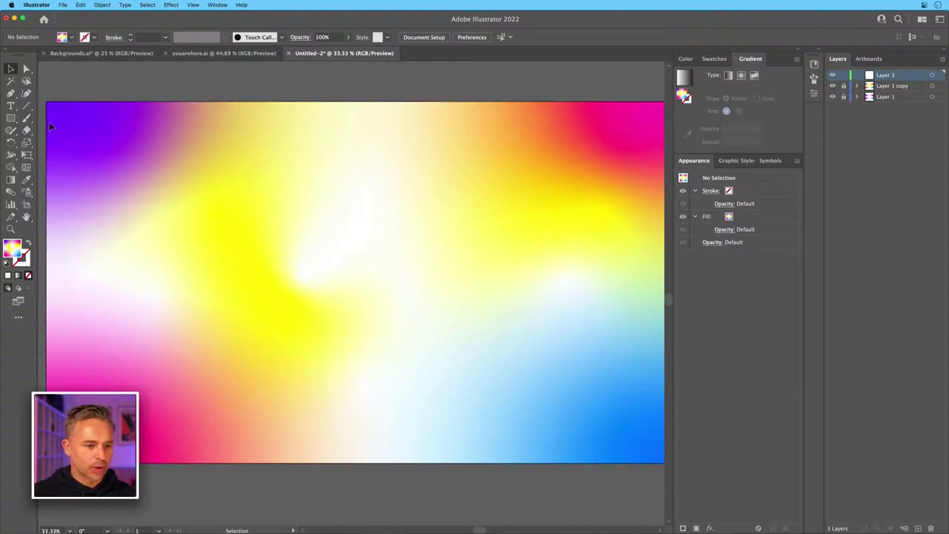
pyautogui.moveTo(11, 118); pyautogui.dragTo(600, 134)
pyautogui.scroll(2, 362, 165)
pyautogui.hscroll(-2, 362, 165)
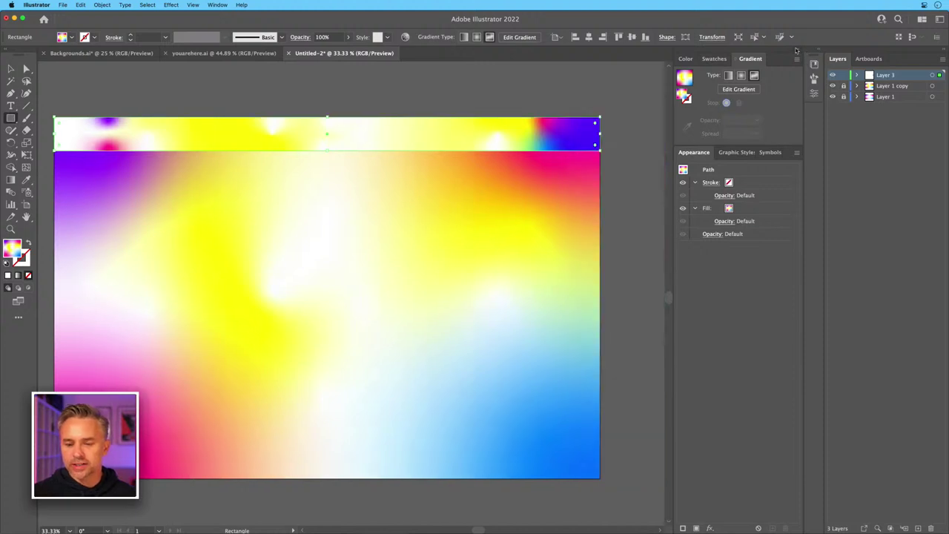
pyautogui.click(796, 50)
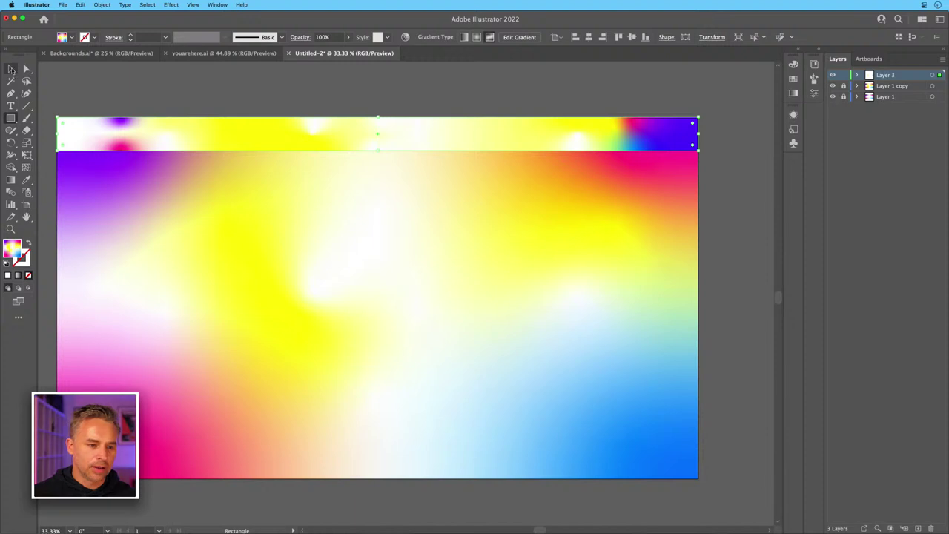
pyautogui.click(11, 69)
pyautogui.moveTo(378, 151); pyautogui.dragTo(379, 148)
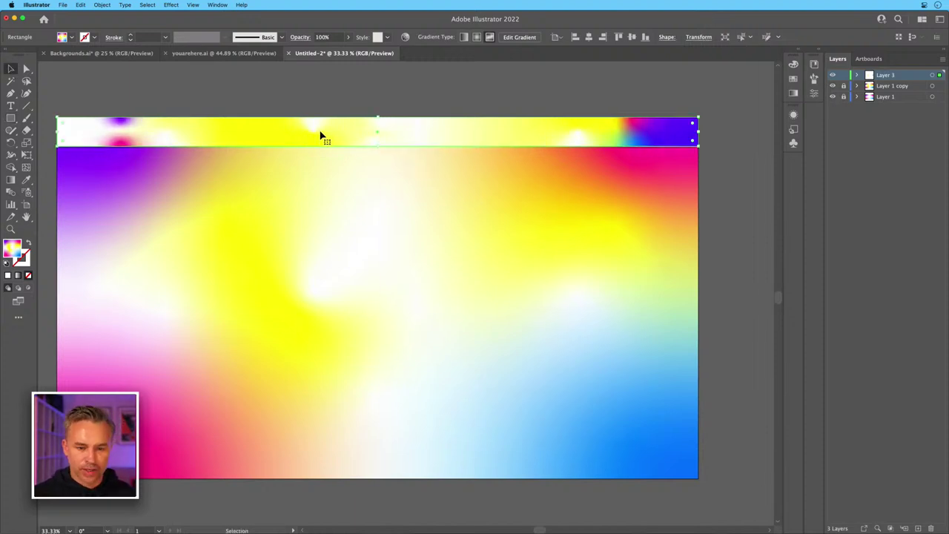
# Duplicate the strip directly below itself and repeat the copy until the strips extend past the artboard's lower edge.
pyautogui.moveTo(321, 135); pyautogui.dragTo(320, 164)
pyautogui.press('super+d')
pyautogui.press('super+d')
pyautogui.press('super+d')
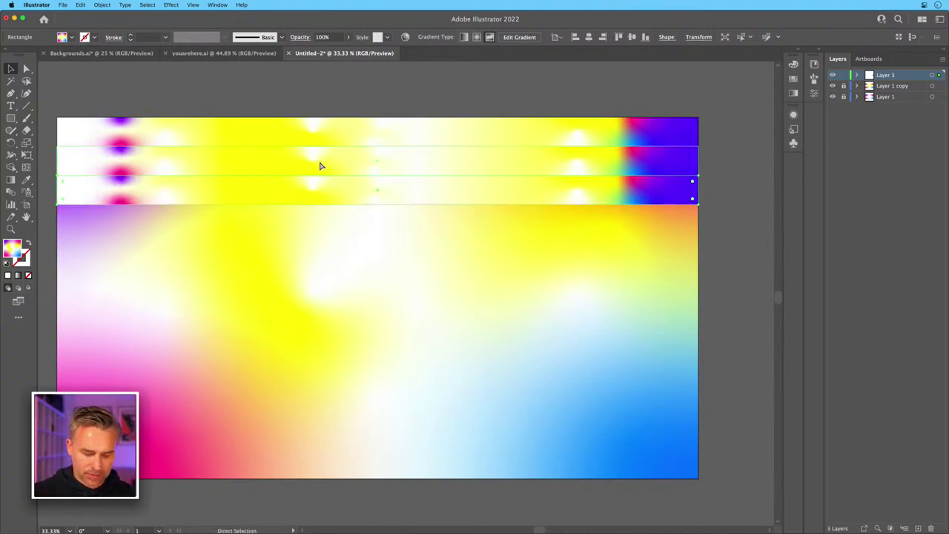
pyautogui.press('super+d')
pyautogui.press('super+d')
pyautogui.press('super+d')
pyautogui.press('super+d')
pyautogui.press('super+d')
pyautogui.press('super+d')
pyautogui.press('super+d')
pyautogui.press('super+d')
pyautogui.press('super+d')
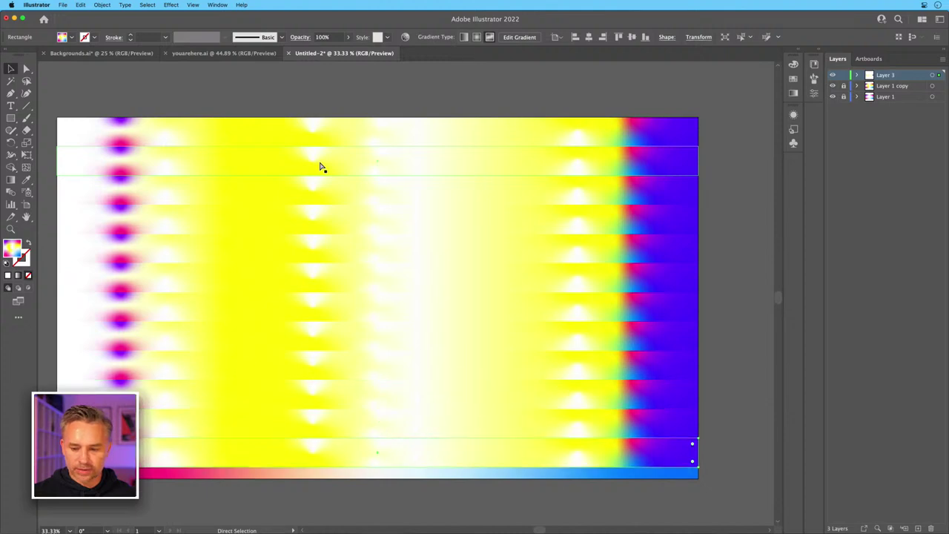
pyautogui.press('Delete')
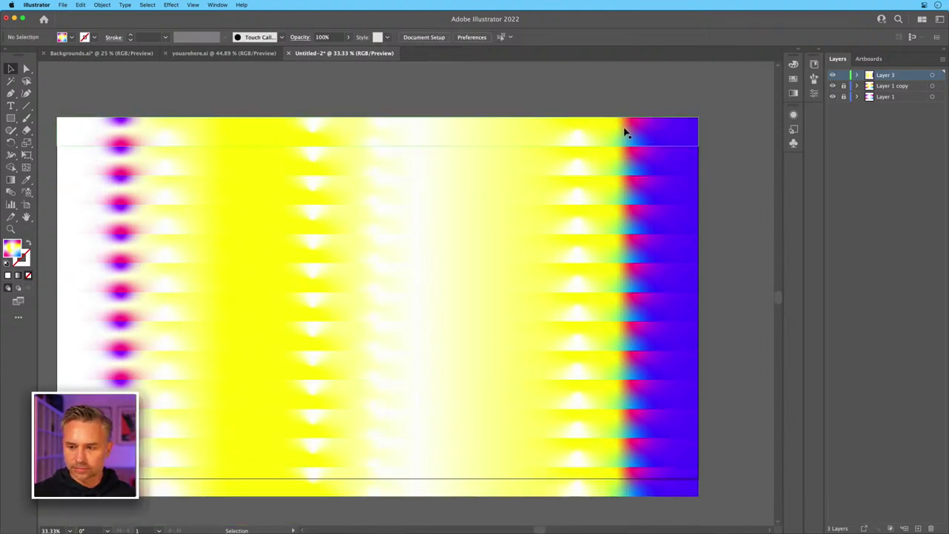
# Select all the strips and give them a solid black fill with no stroke.
pyautogui.scroll(-3, 408, 459)
pyautogui.press('super+a')
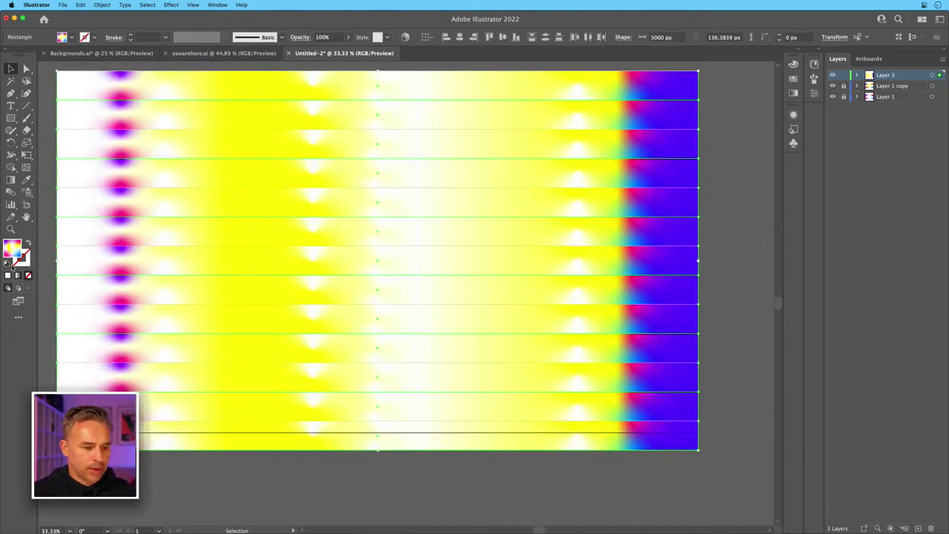
pyautogui.click(6, 264)
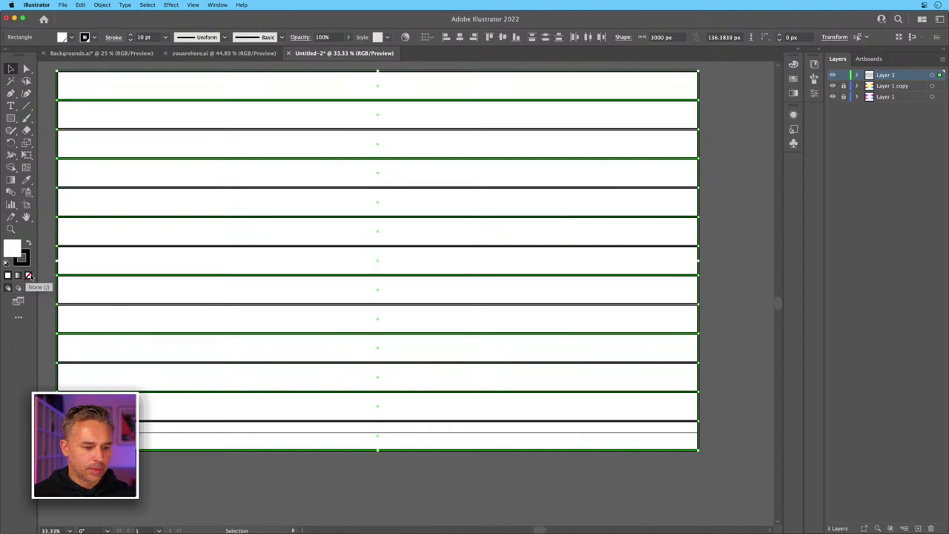
pyautogui.click(29, 275)
pyautogui.press('F6')
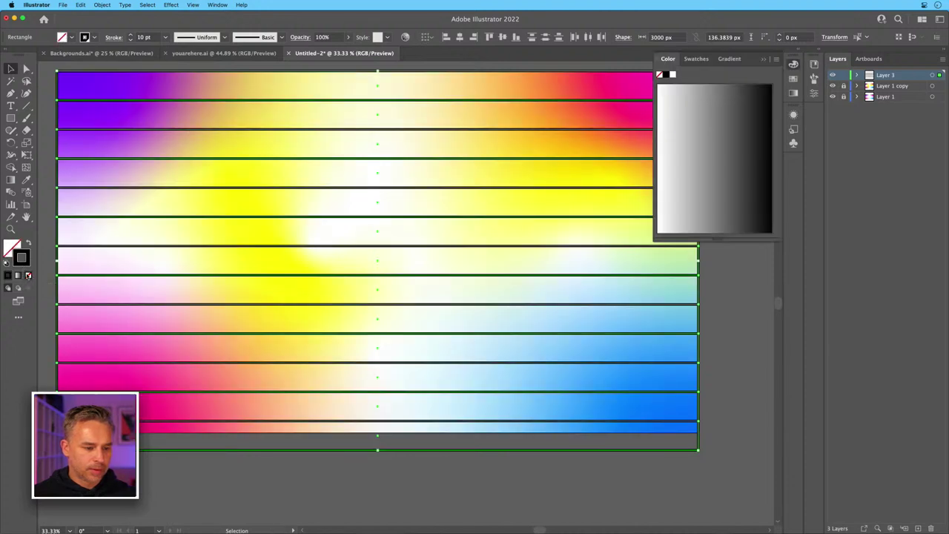
pyautogui.click(29, 243)
pyautogui.scroll(3, 112, 151)
pyautogui.hscroll(-2, 111, 150)
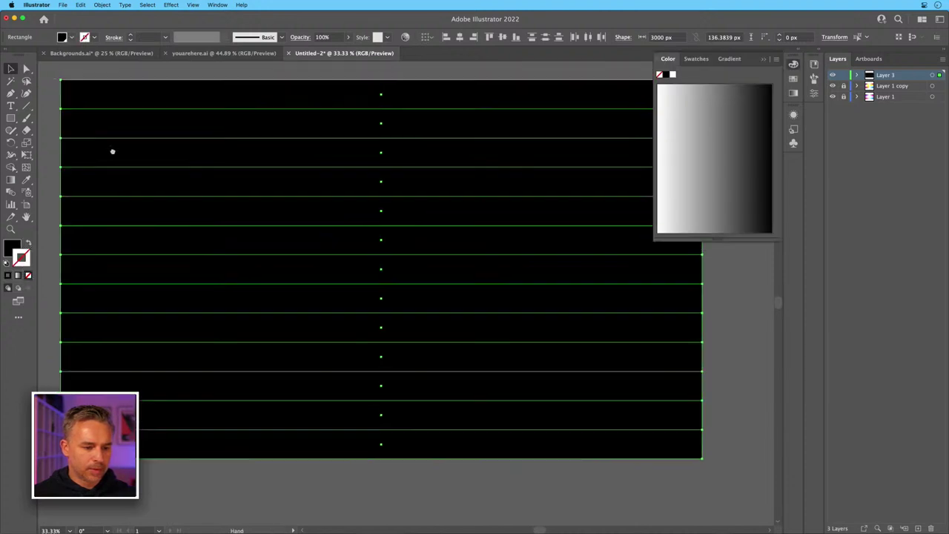
pyautogui.click(694, 58)
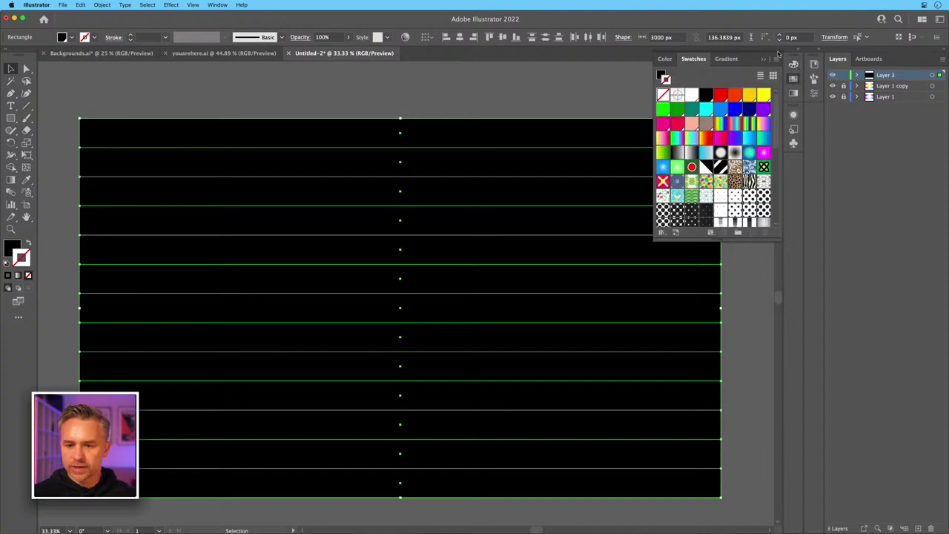
pyautogui.moveTo(799, 51); pyautogui.dragTo(799, 52)
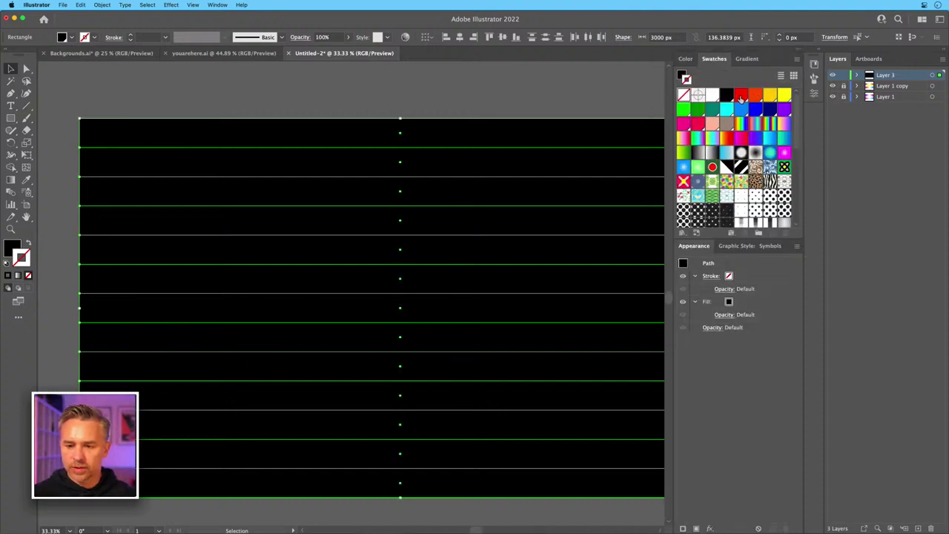
pyautogui.click(782, 95)
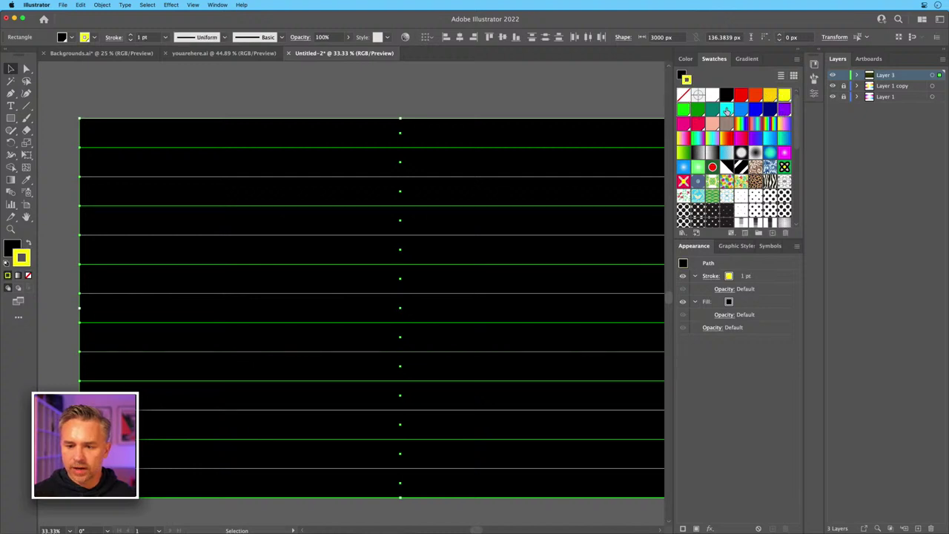
pyautogui.press('a')
pyautogui.click(60, 4)
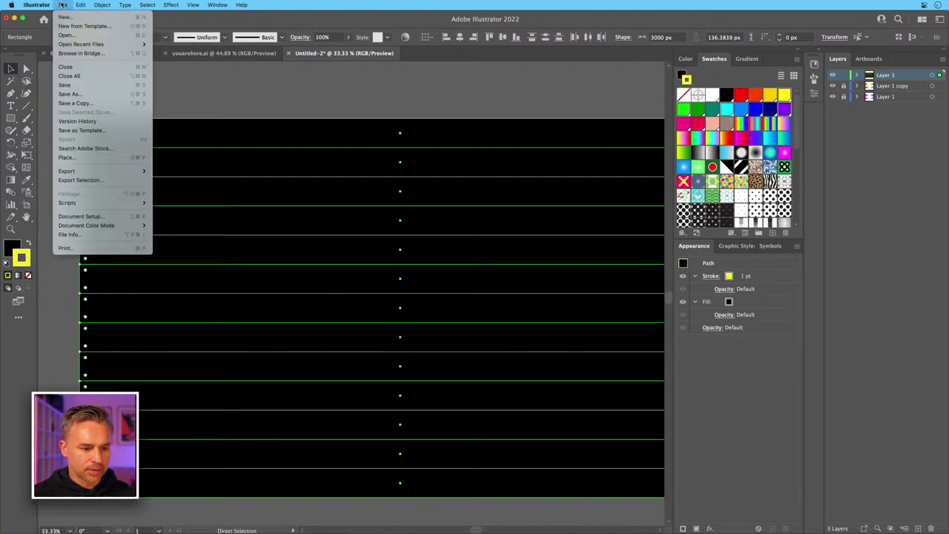
pyautogui.press('v')
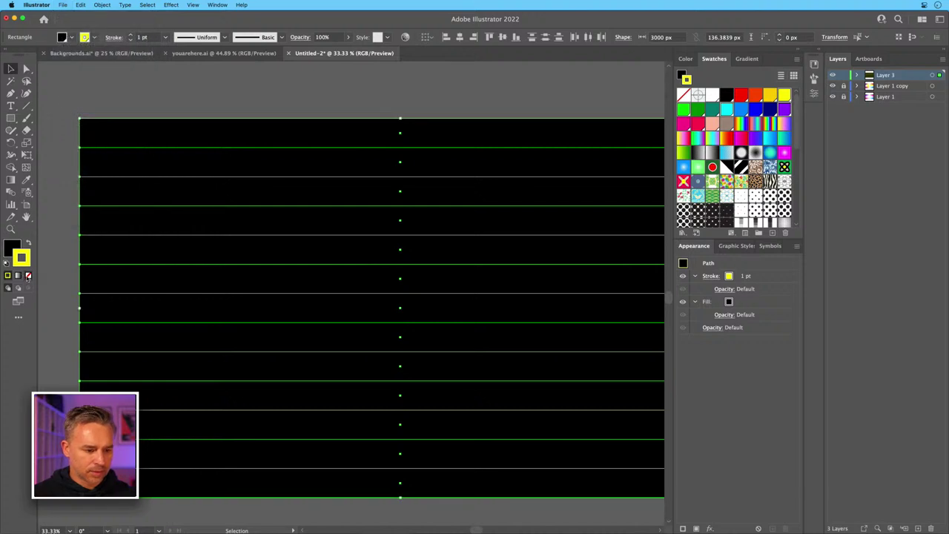
pyautogui.click(28, 275)
# Try to recolor the black strips with the RandomSwatchesFill script.
pyautogui.click(80, 4)
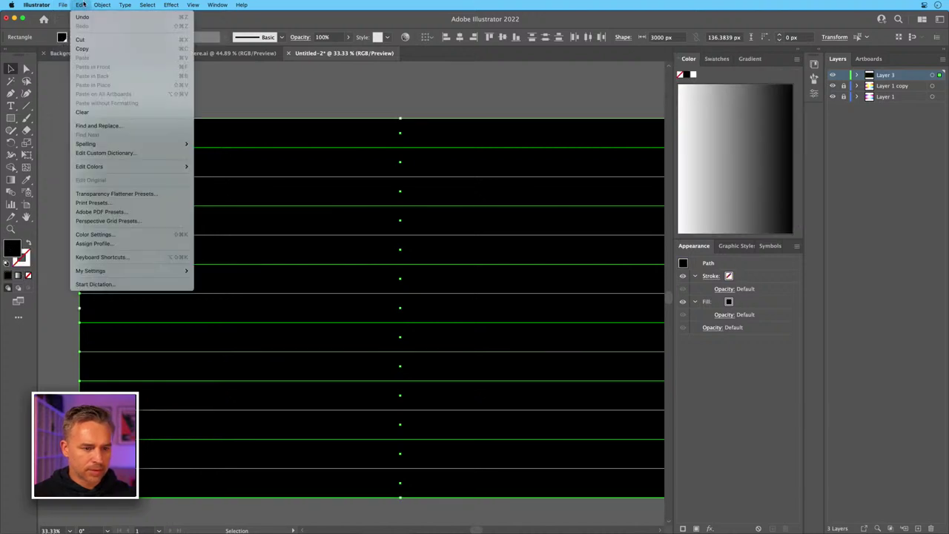
pyautogui.moveTo(63, 5)
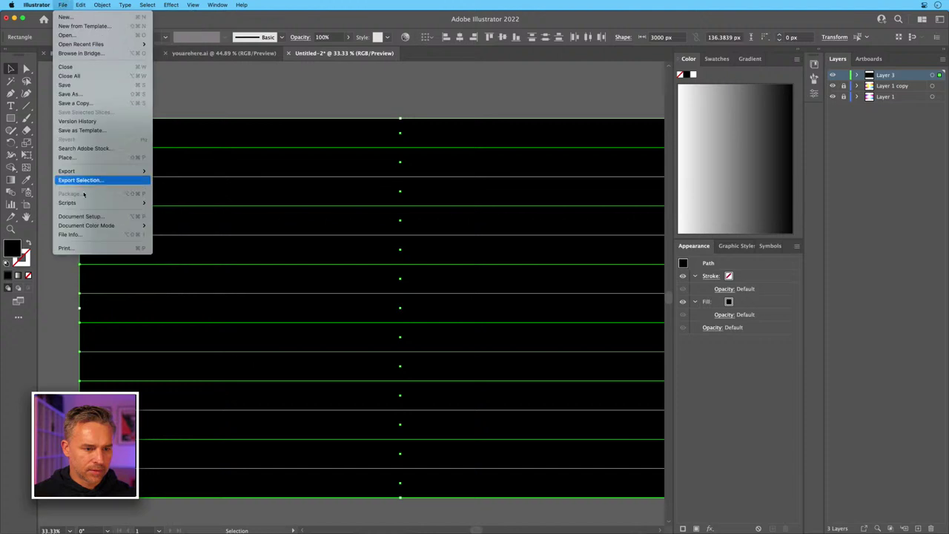
pyautogui.moveTo(111, 203)
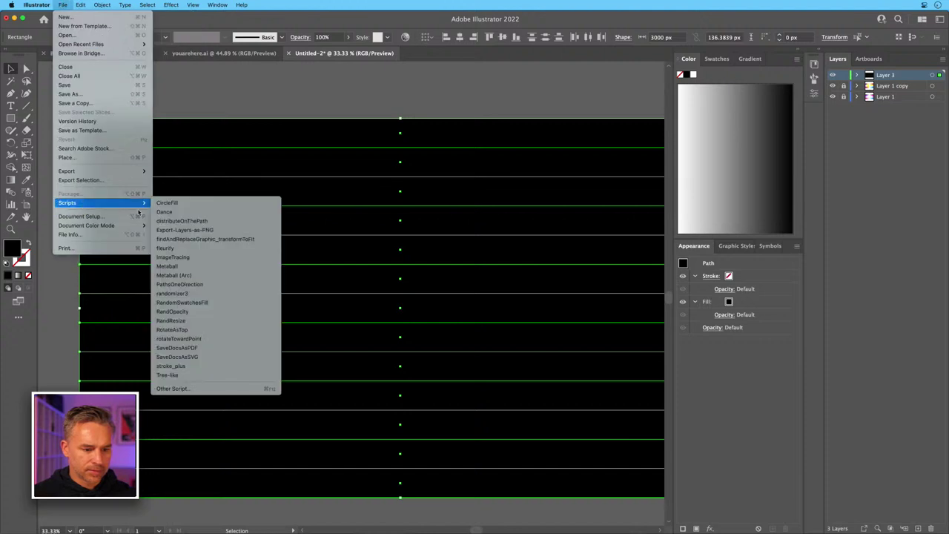
pyautogui.click(222, 302)
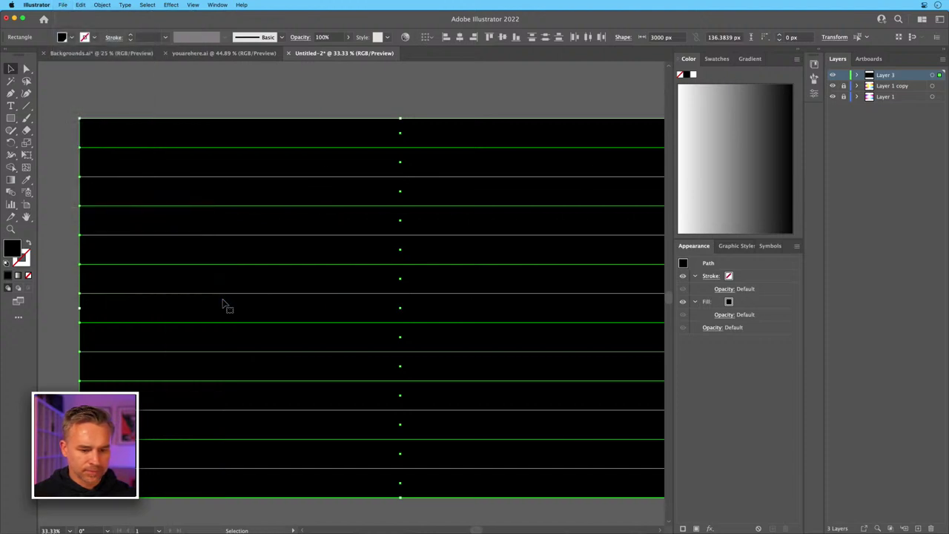
# Select the yellow, bright green, cyan, violet and magenta swatches and run the RandomSwatchesFill script on all the strips.
pyautogui.click(714, 58)
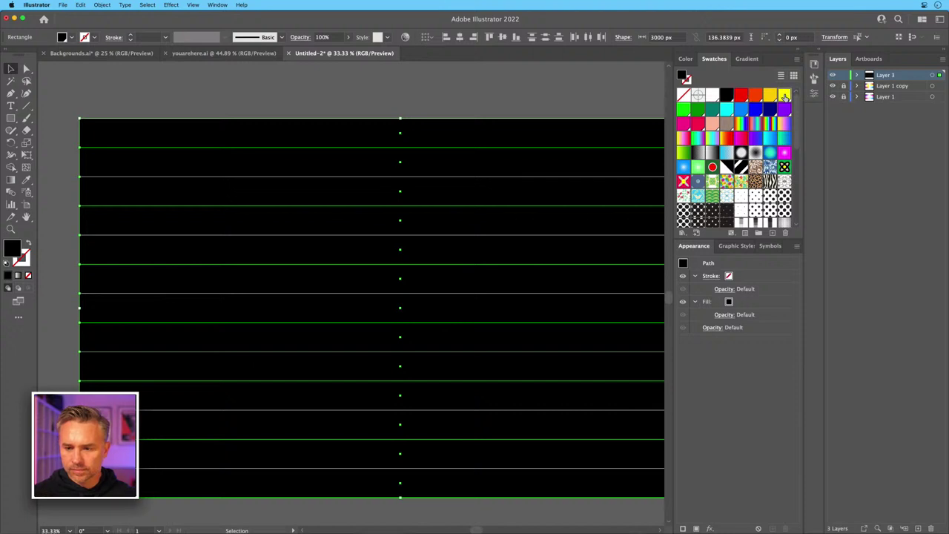
pyautogui.click(784, 96)
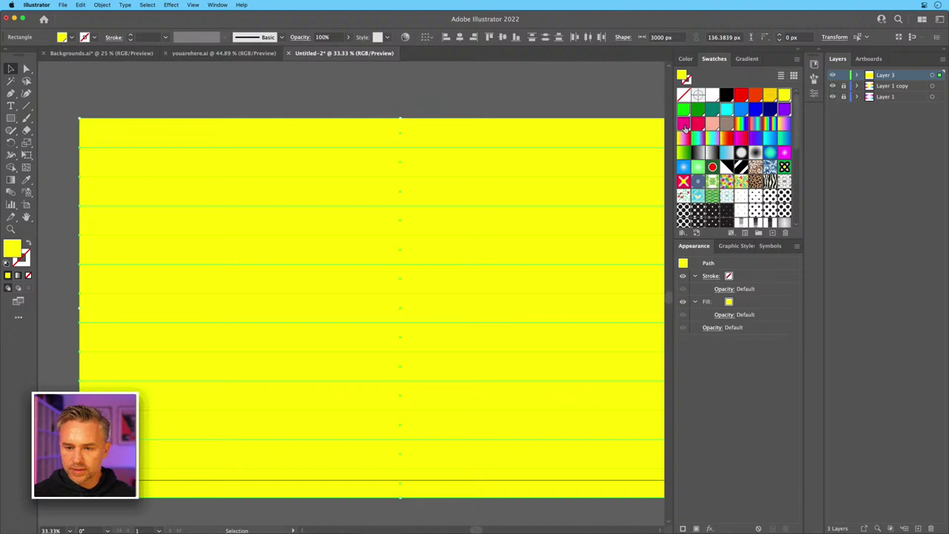
pyautogui.click(64, 6)
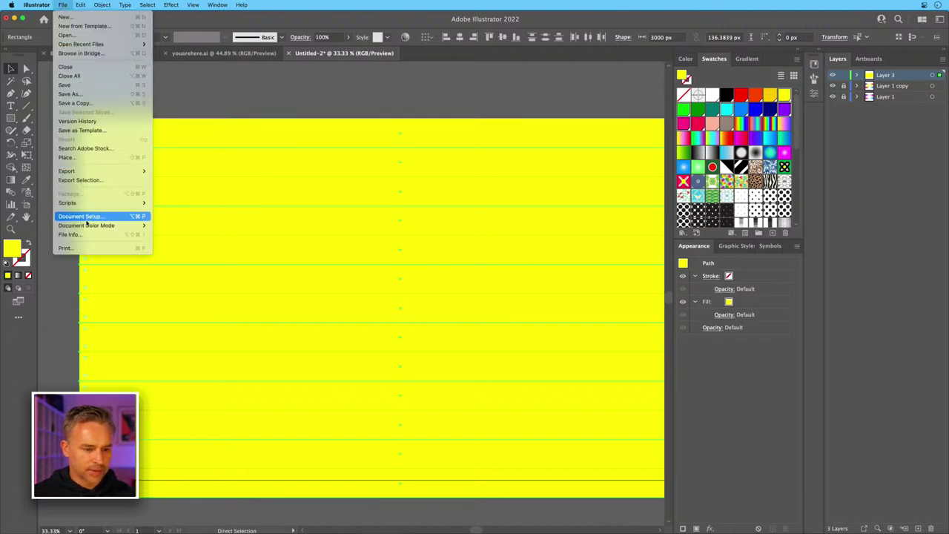
pyautogui.moveTo(118, 203)
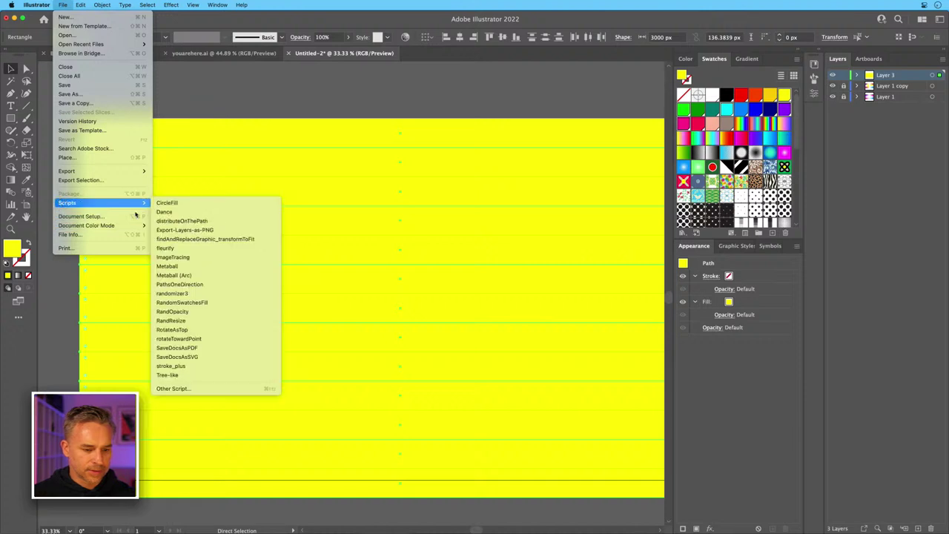
pyautogui.click(222, 304)
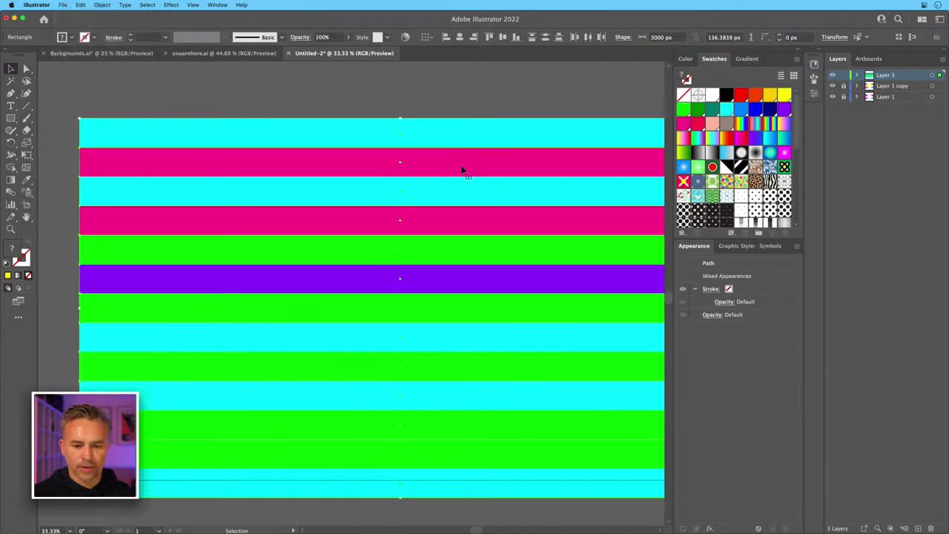
# Recolor the green seventh and eleventh strips from the top yellow.
pyautogui.click(421, 92)
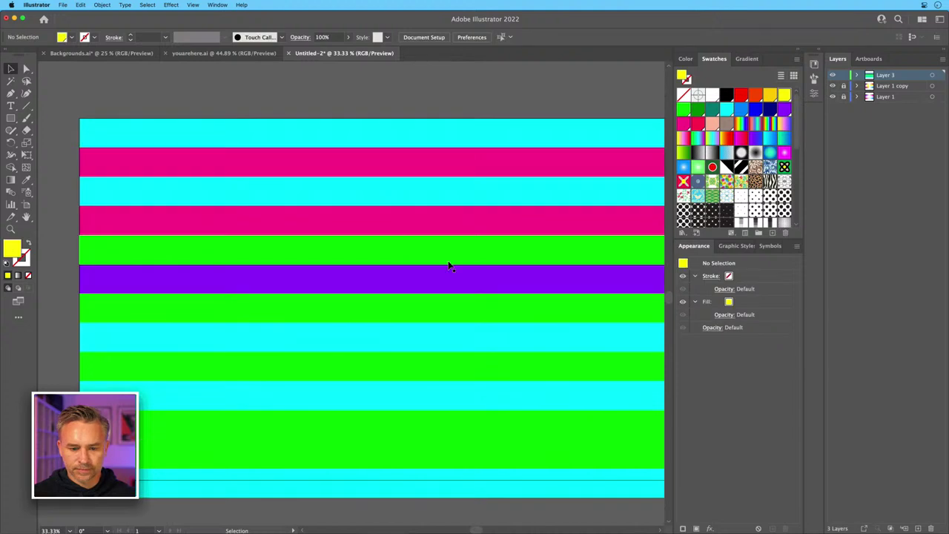
pyautogui.click(451, 305)
pyautogui.click(783, 96)
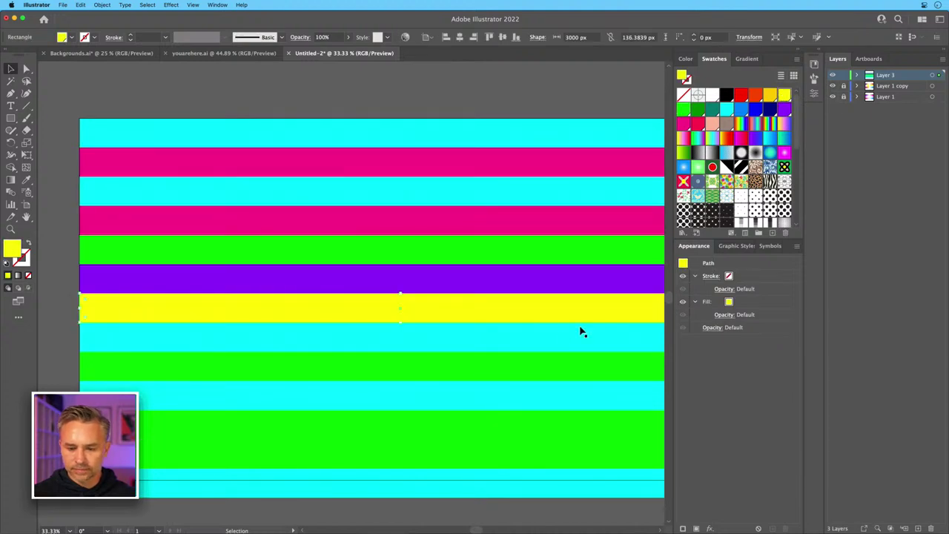
pyautogui.click(487, 424)
pyautogui.click(783, 94)
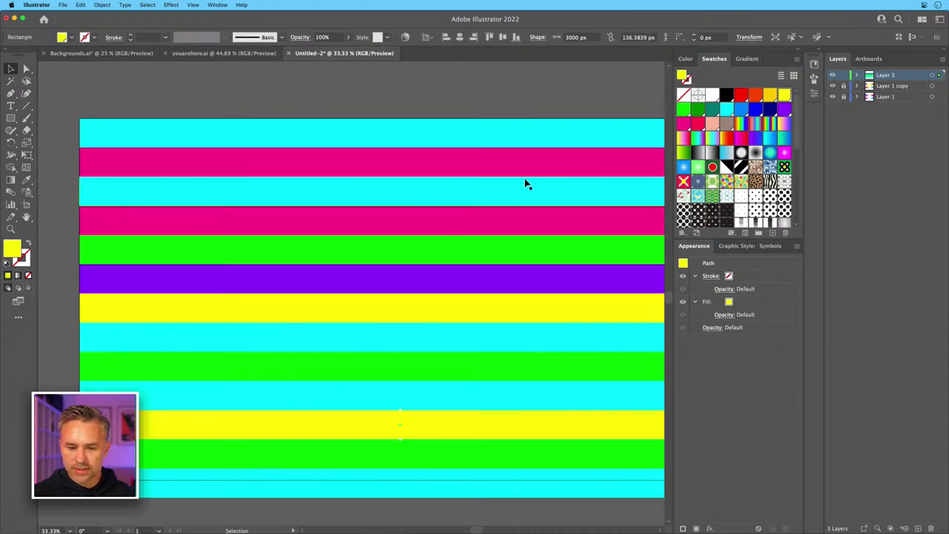
# Recolor the third strip from the top yellow and the cyan strip above the lowest yellow one violet.
pyautogui.click(439, 222)
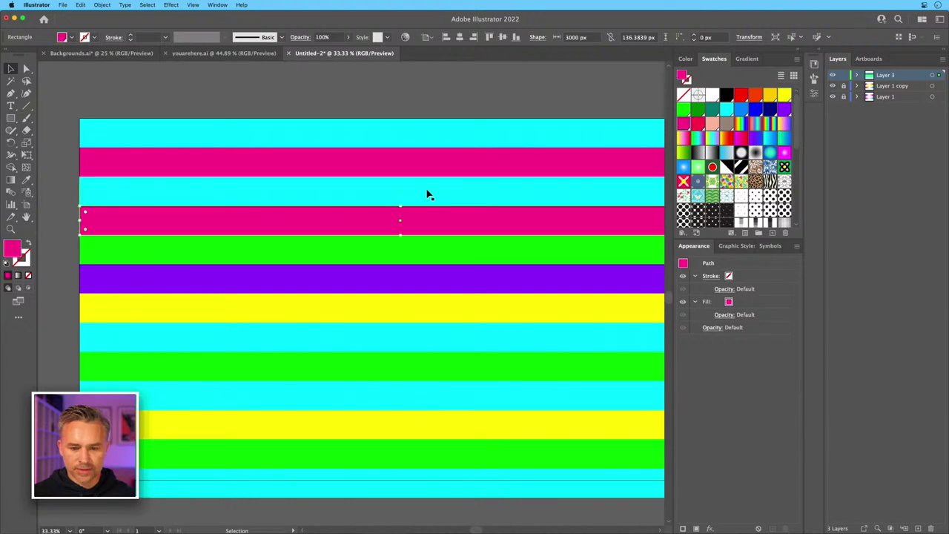
pyautogui.click(428, 193)
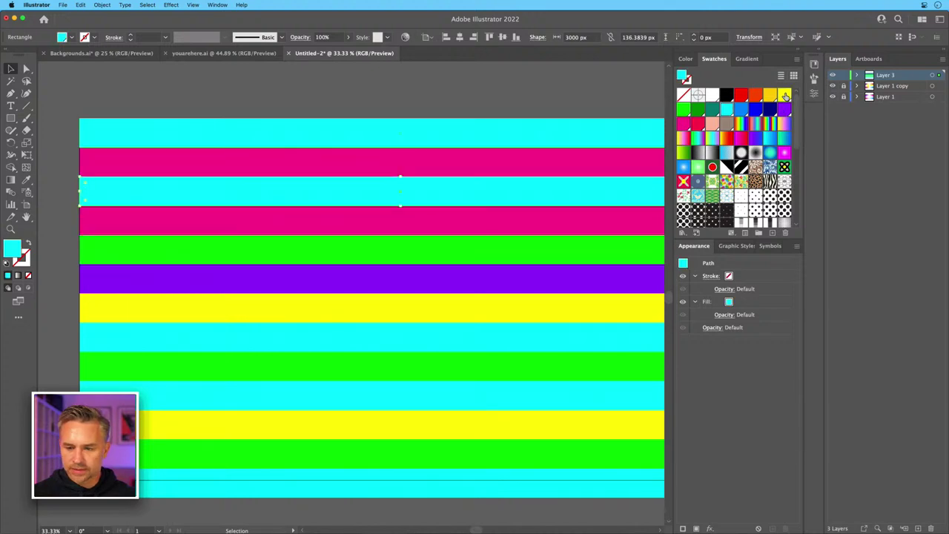
pyautogui.click(783, 95)
pyautogui.click(428, 408)
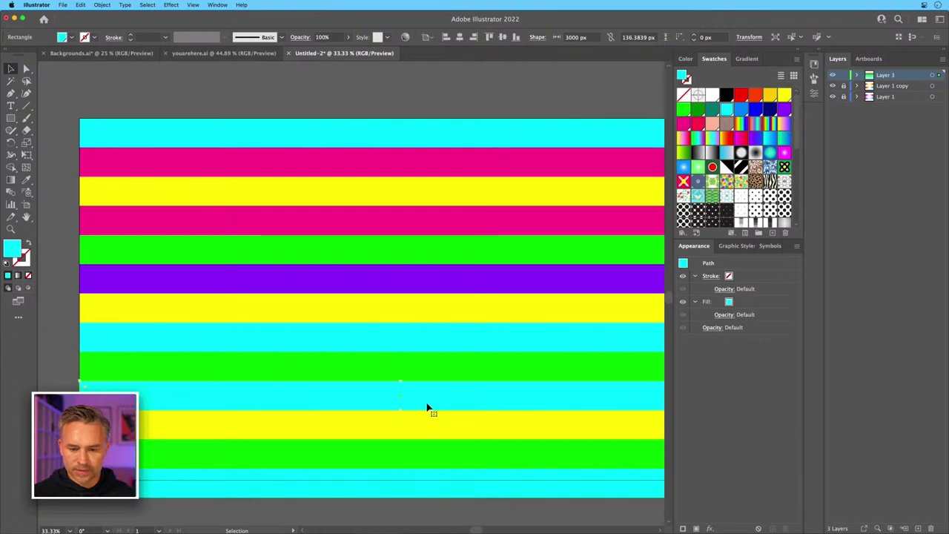
pyautogui.click(782, 109)
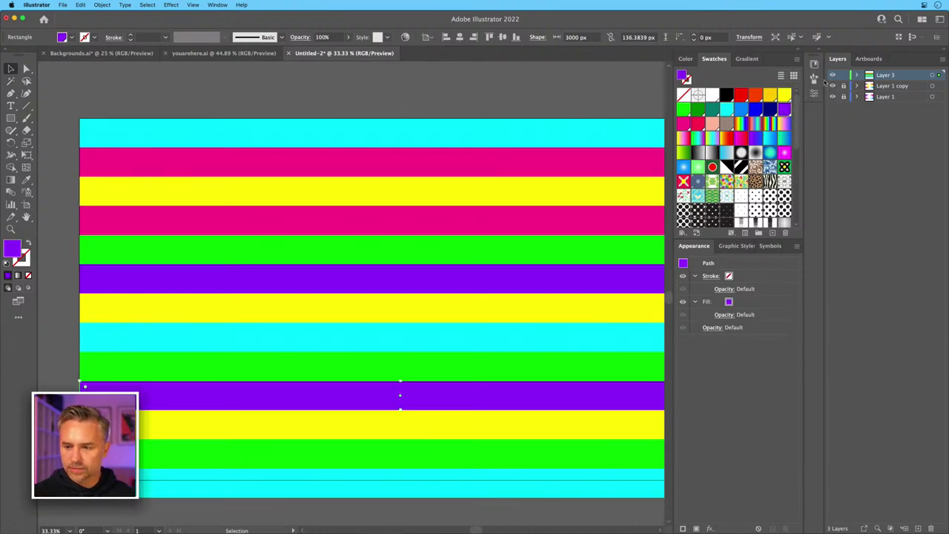
# Duplicate Layer 3 and lock the original Layer 3.
pyautogui.click(797, 50)
pyautogui.scroll(-1, 409, 111)
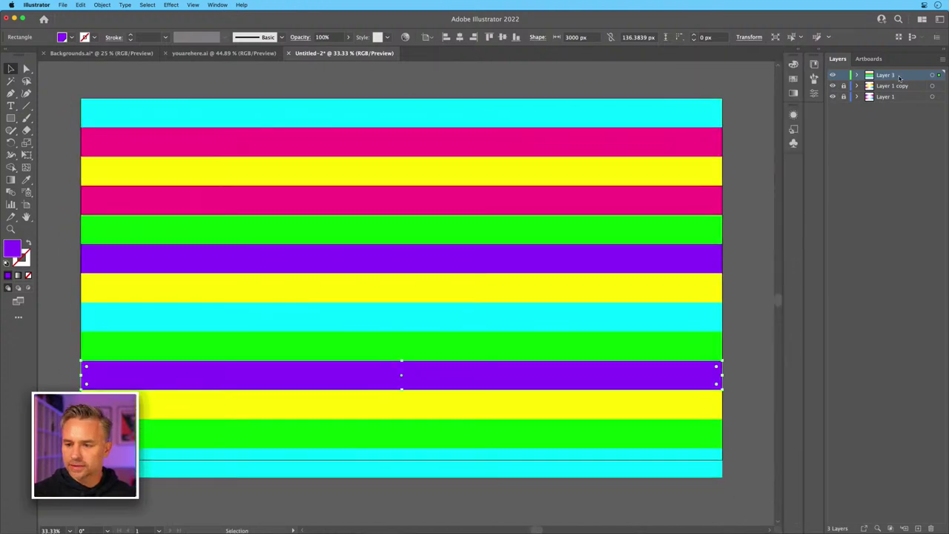
pyautogui.moveTo(897, 80); pyautogui.dragTo(921, 527)
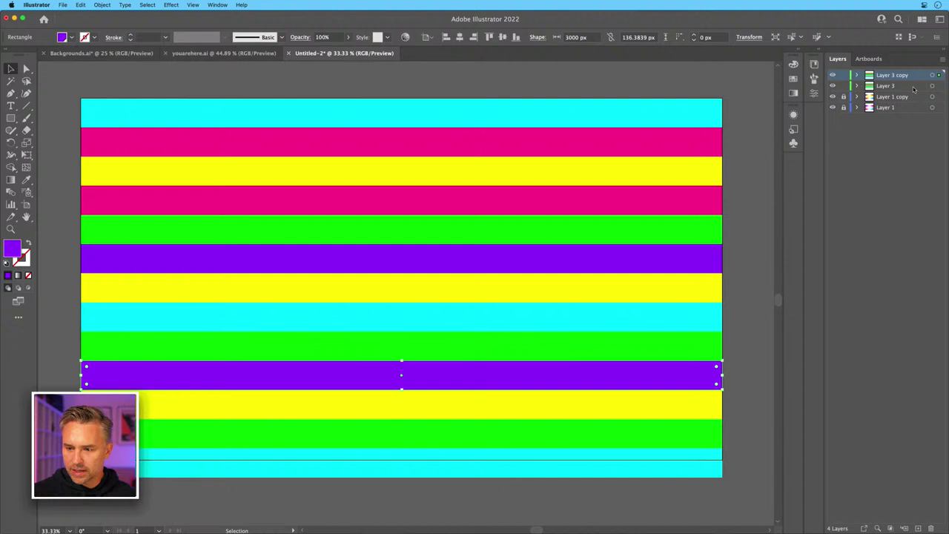
pyautogui.click(843, 86)
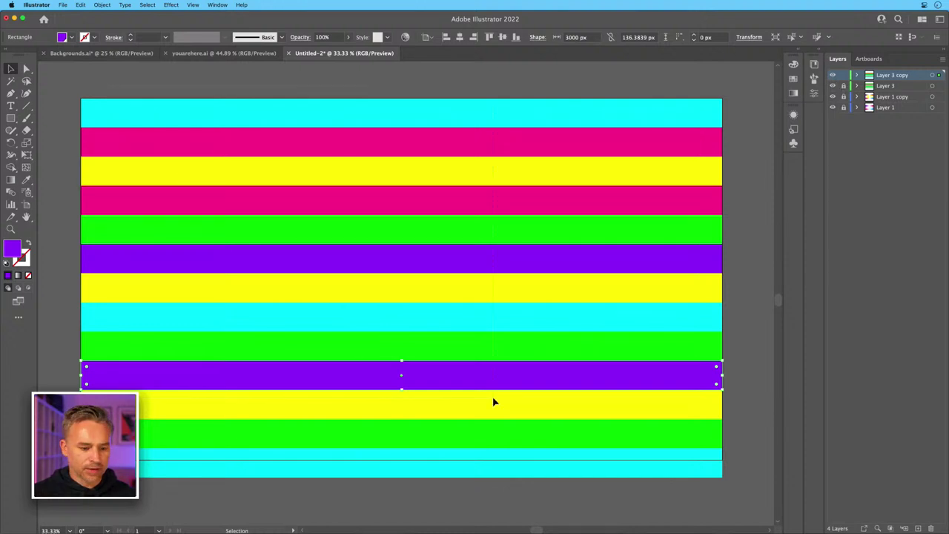
# Squash all the stripes on Layer 3 copy vertically to the artboard's 1692 px height and activate the Warp tool.
pyautogui.press('super+a')
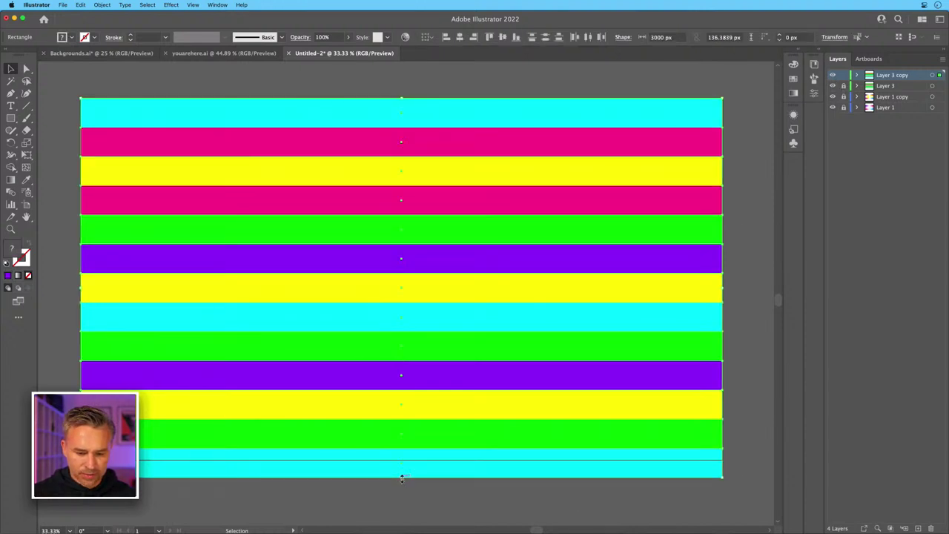
pyautogui.moveTo(401, 477); pyautogui.dragTo(399, 458)
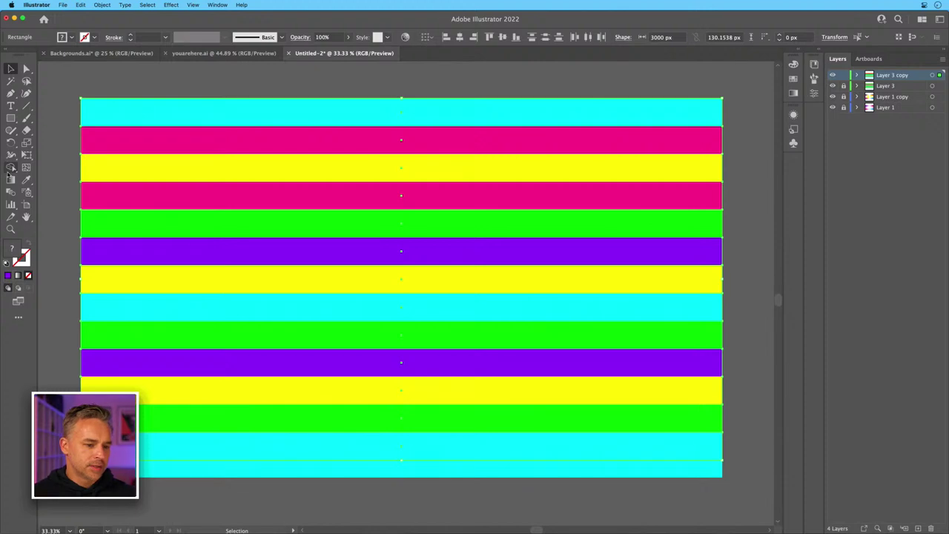
pyautogui.click(11, 167)
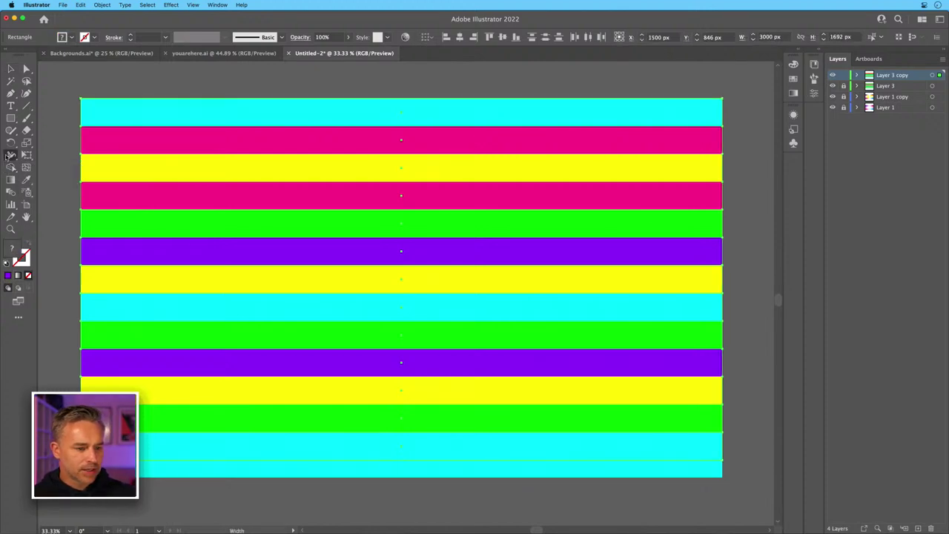
pyautogui.click(9, 154)
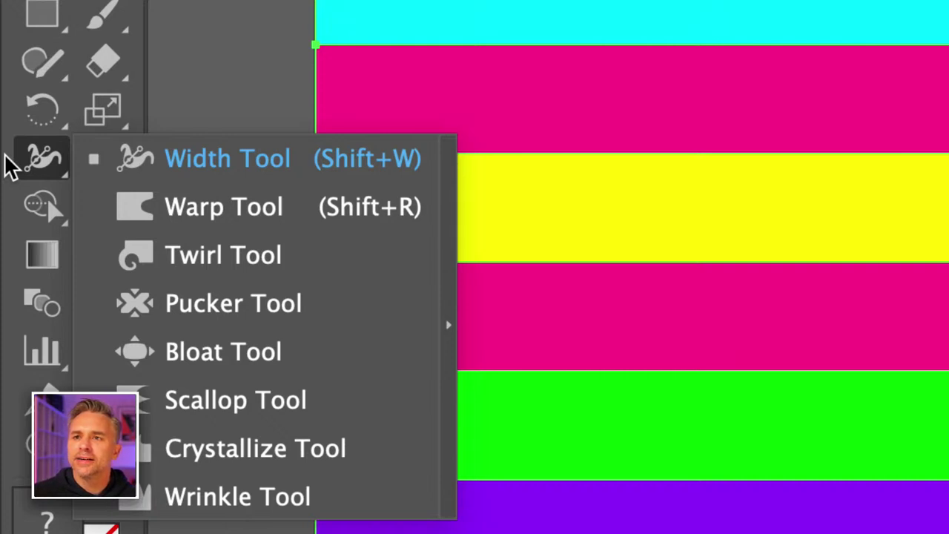
pyautogui.click(205, 210)
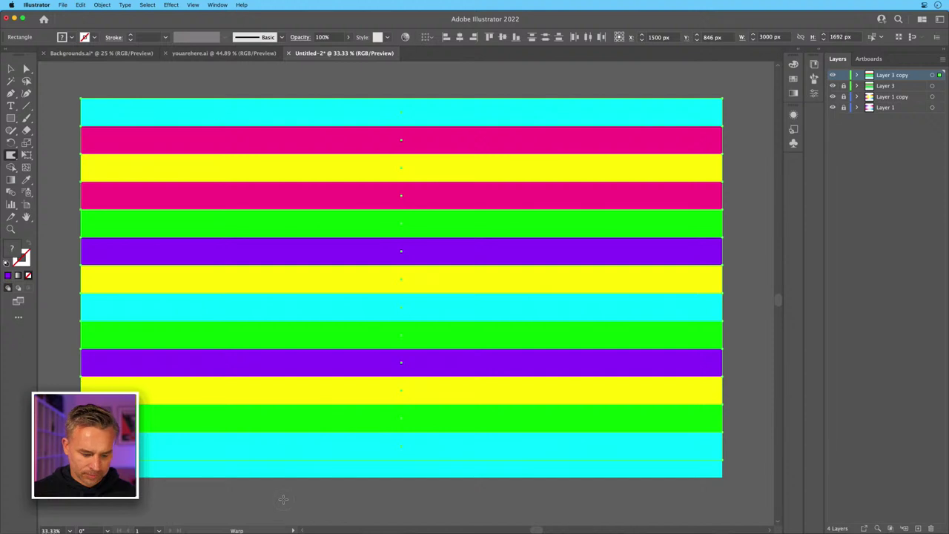
pyautogui.scroll(-5, 316, 517)
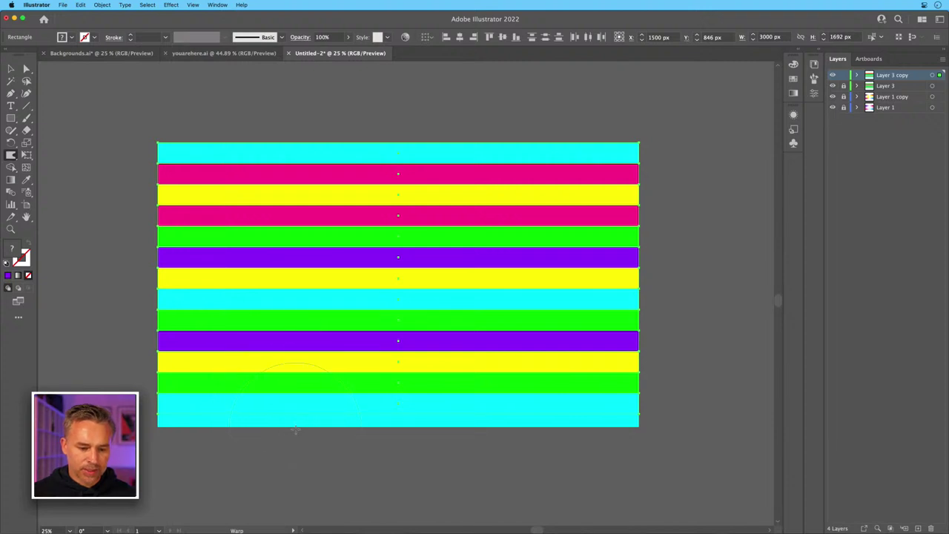
pyautogui.moveTo(291, 430)
pyautogui.mouseDown()
pyautogui.moveTo(355, 111)
pyautogui.moveTo(415, 106)
pyautogui.mouseUp()
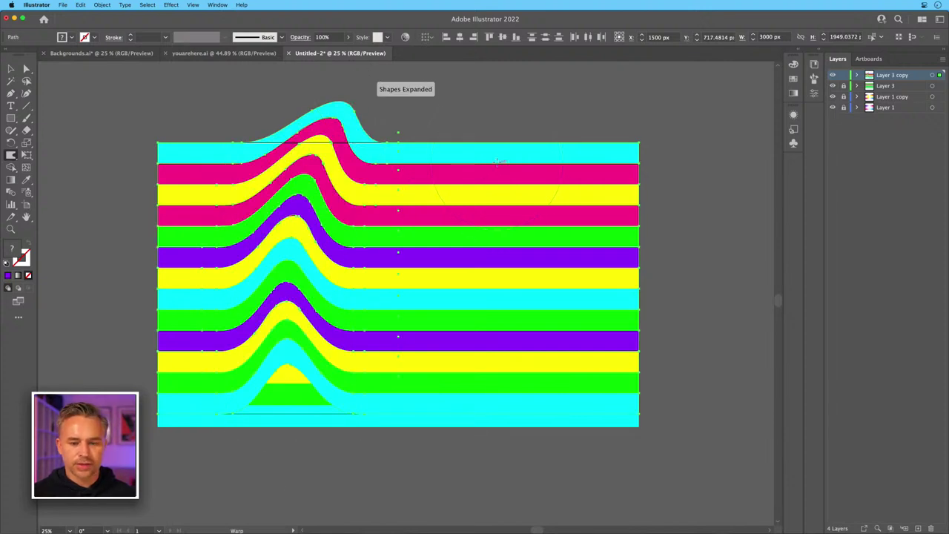
pyautogui.moveTo(460, 164)
pyautogui.mouseDown()
pyautogui.moveTo(519, 174)
pyautogui.moveTo(474, 370)
pyautogui.mouseUp()
pyautogui.scroll(5, 333, 173)
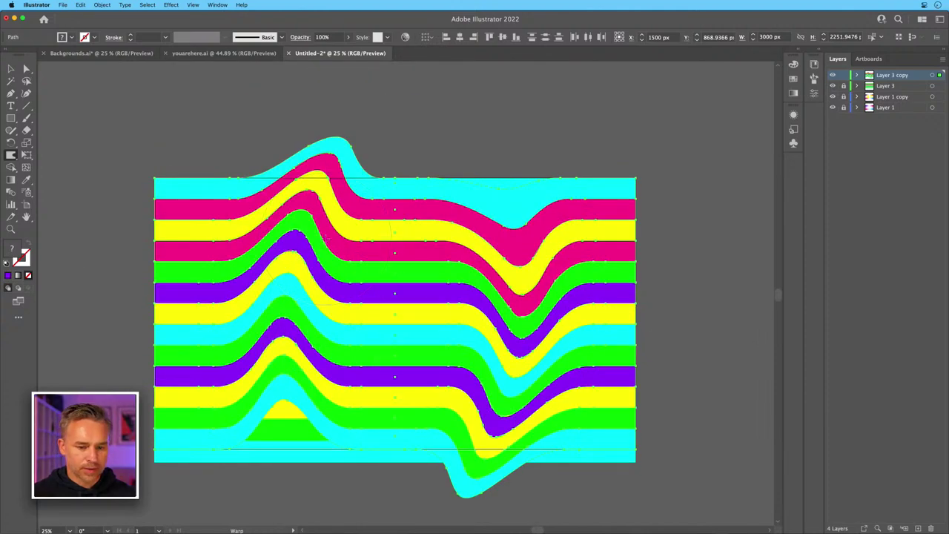
pyautogui.moveTo(326, 240); pyautogui.dragTo(415, 222)
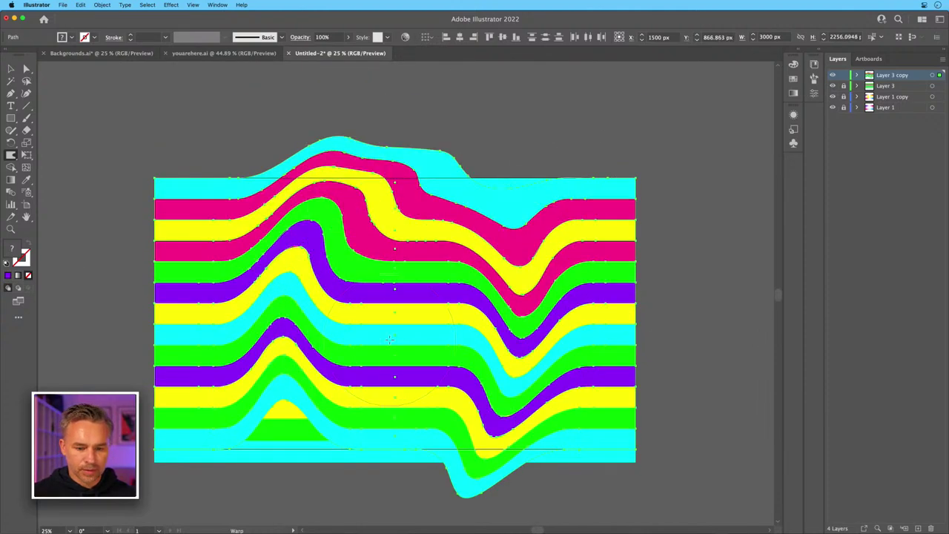
pyautogui.press('super+z')
pyautogui.press('super+z')
pyautogui.press('super+z')
pyautogui.press('super+z')
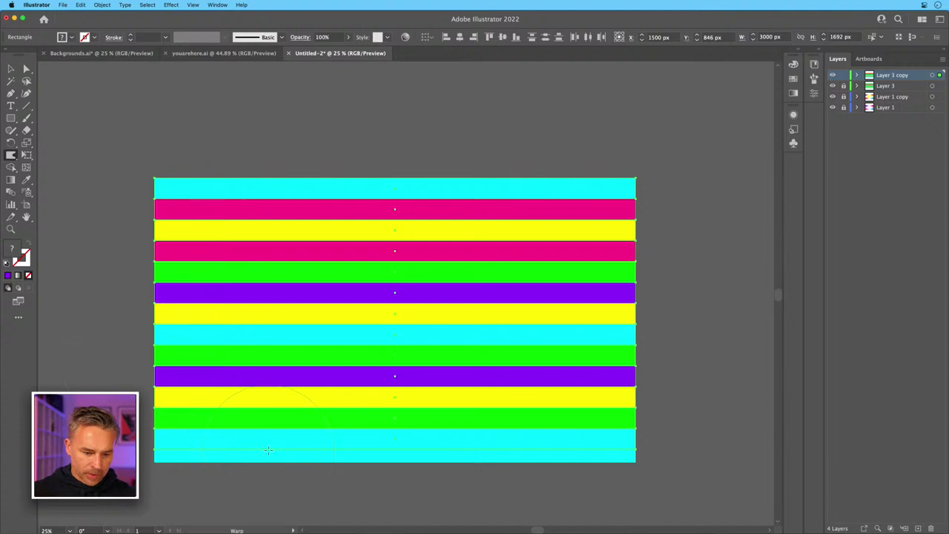
# Warp the straight stripes into waves, with crests left of centre and near the right edge and two troughs between them.
pyautogui.moveTo(287, 442); pyautogui.dragTo(282, 89)
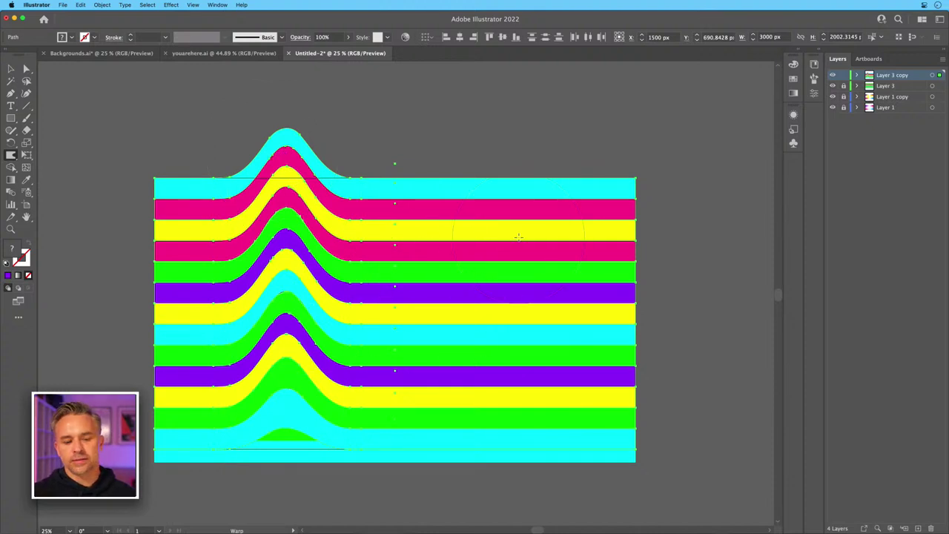
pyautogui.moveTo(487, 215); pyautogui.dragTo(488, 527)
pyautogui.moveTo(400, 316); pyautogui.dragTo(417, 435)
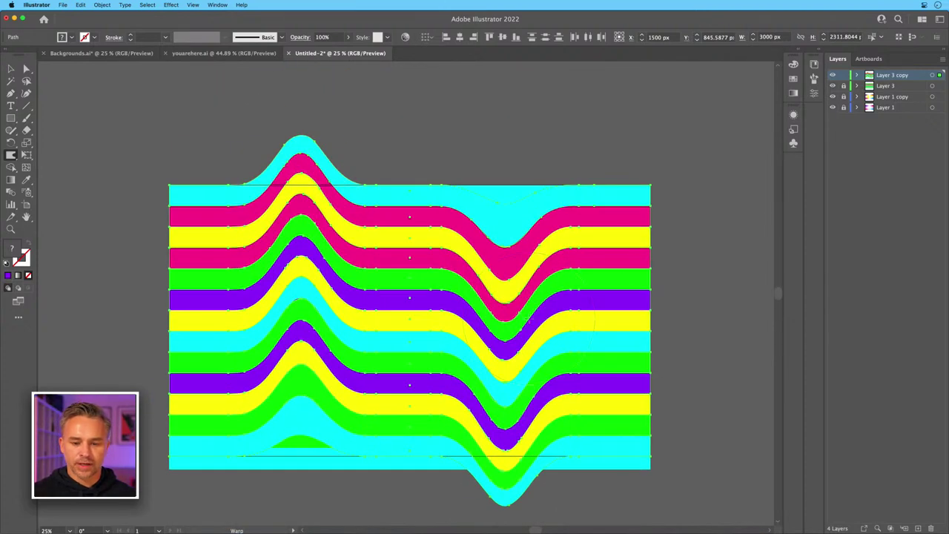
pyautogui.moveTo(620, 459); pyautogui.dragTo(597, 115)
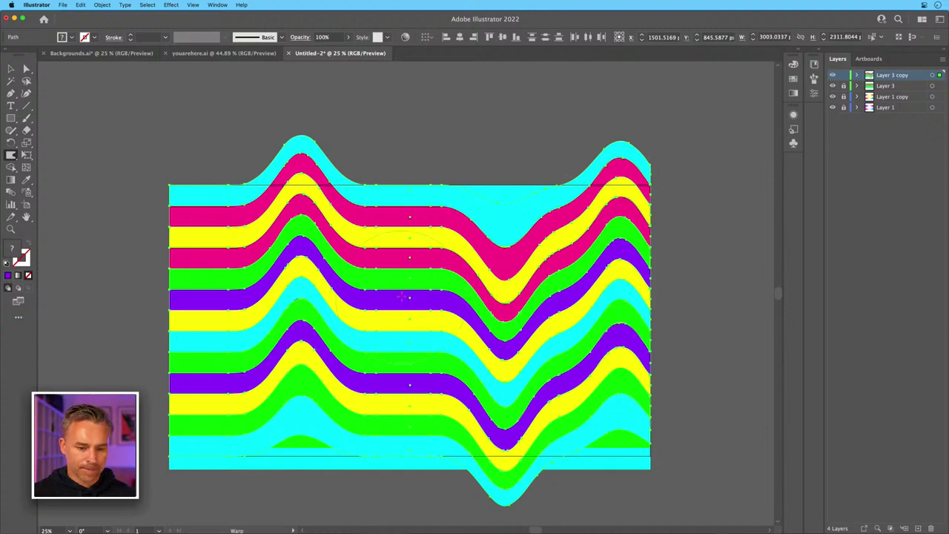
pyautogui.moveTo(399, 201)
pyautogui.mouseDown()
pyautogui.moveTo(377, 473)
pyautogui.moveTo(400, 474)
pyautogui.mouseUp()
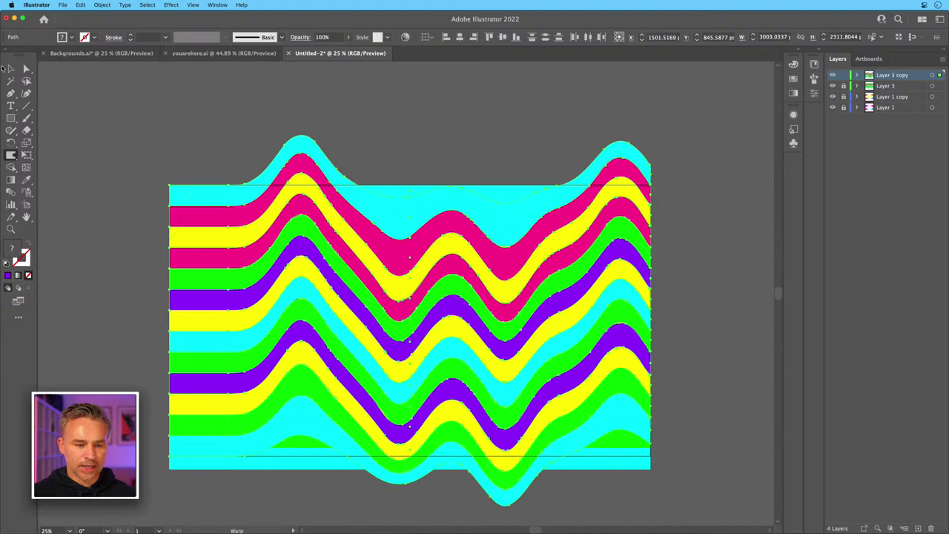
# Enlarge the warped stripes from their centre to about 4085 x 3145 px to cover the artboard, and preview them full screen.
pyautogui.press('v')
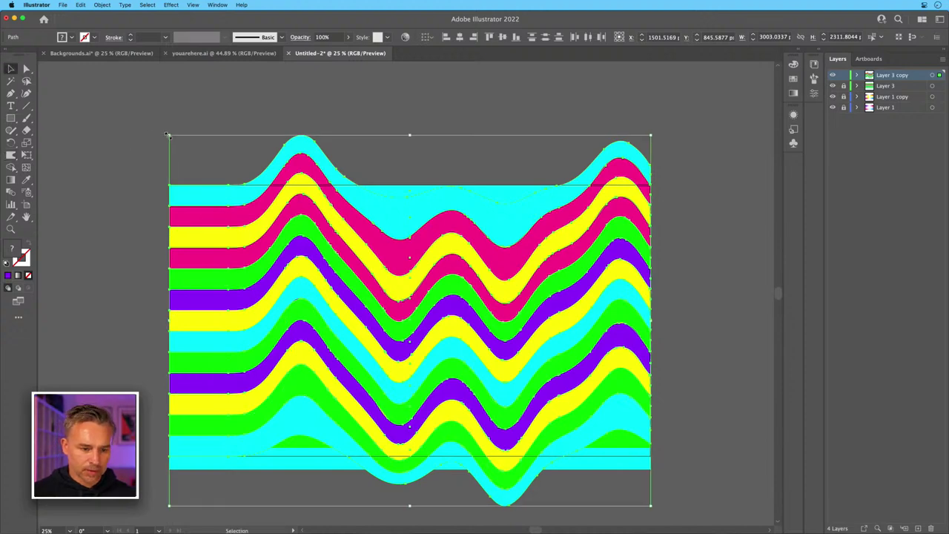
pyautogui.press('super+equal')
pyautogui.click(46, 77)
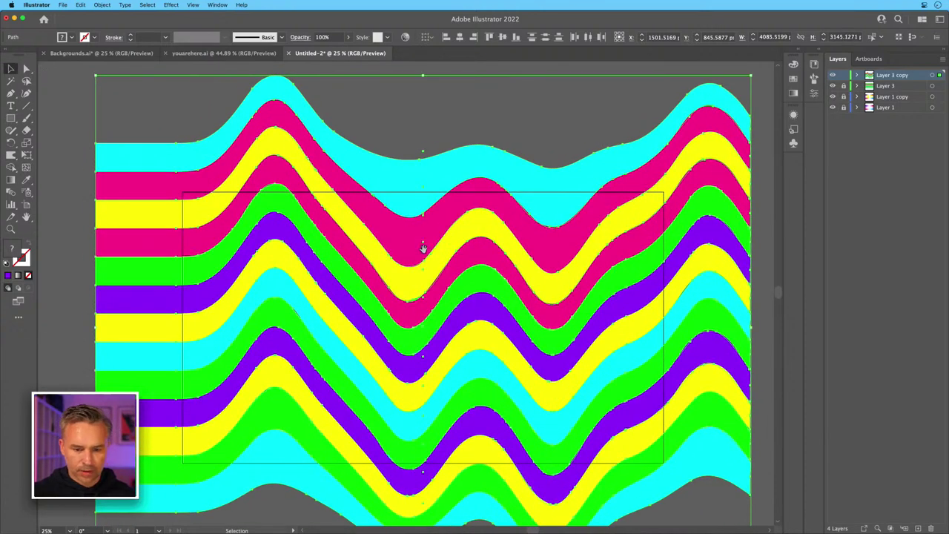
pyautogui.scroll(-3, 74, 70)
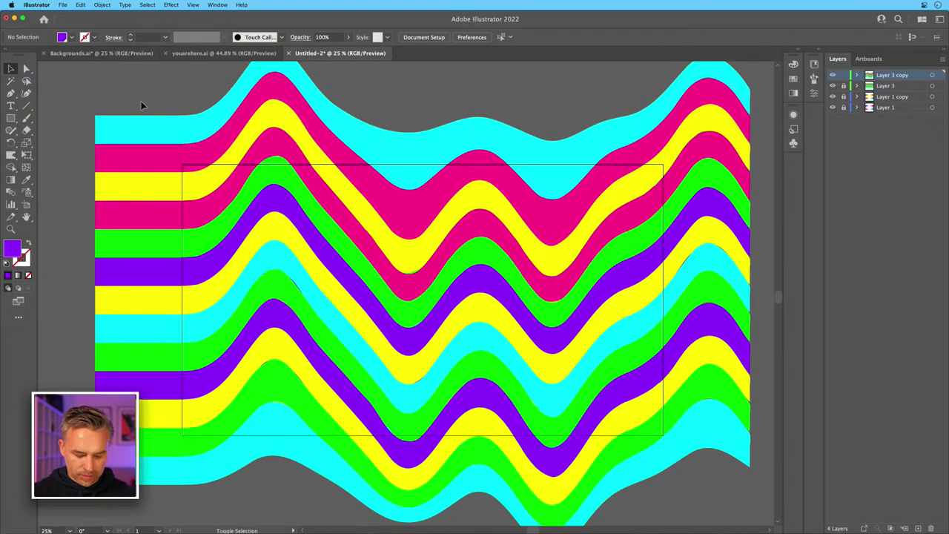
pyautogui.hotkey('shift', 'f')
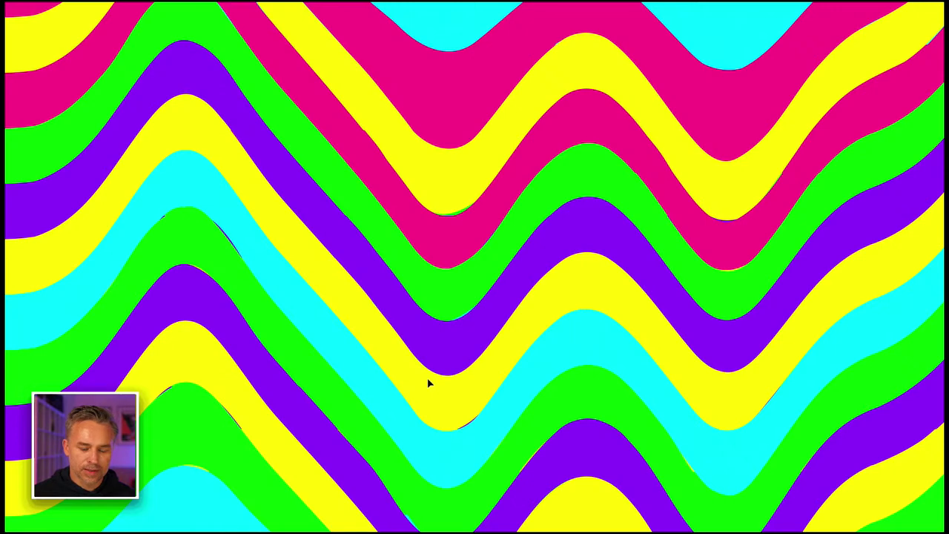
pyautogui.press('Escape')
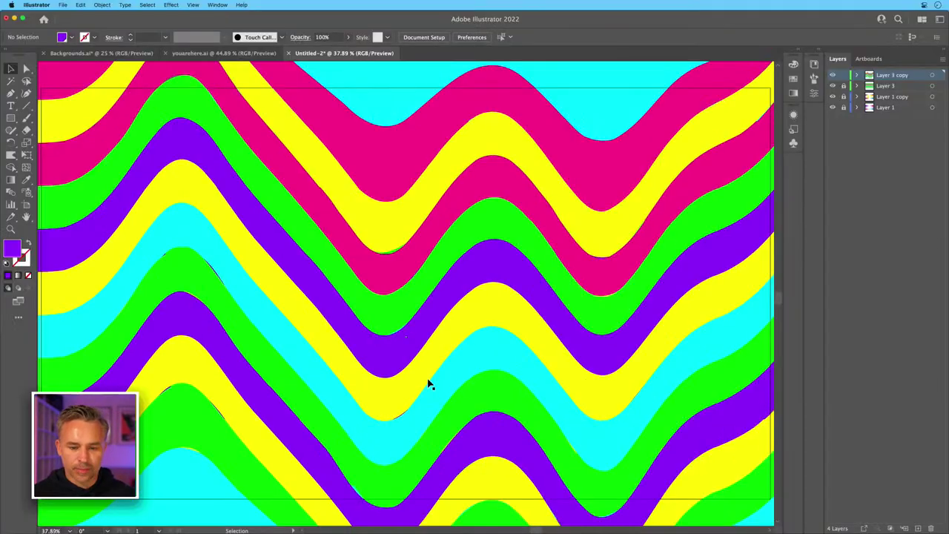
# Give all the wavy stripes a white 11 pt stroke.
pyautogui.press('a')
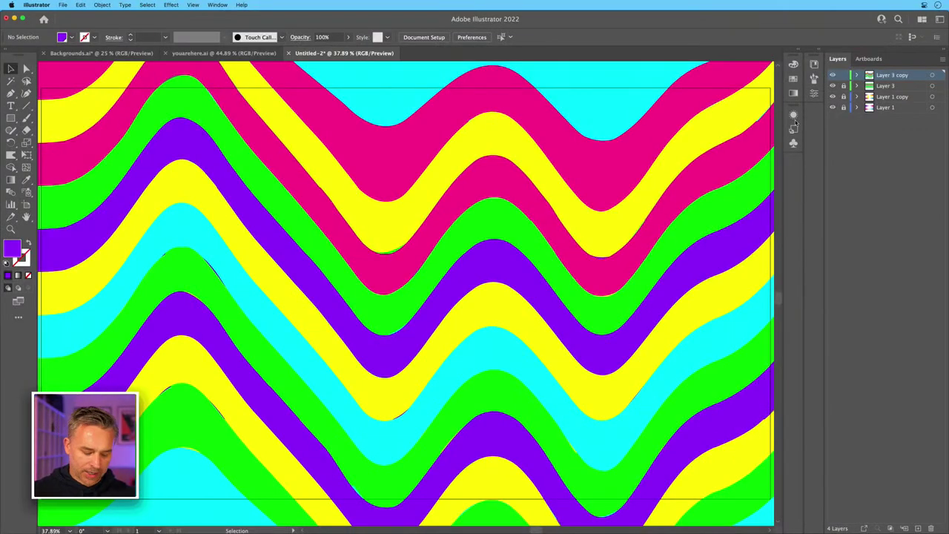
pyautogui.press('super+a')
pyautogui.click(22, 257)
pyautogui.press('v')
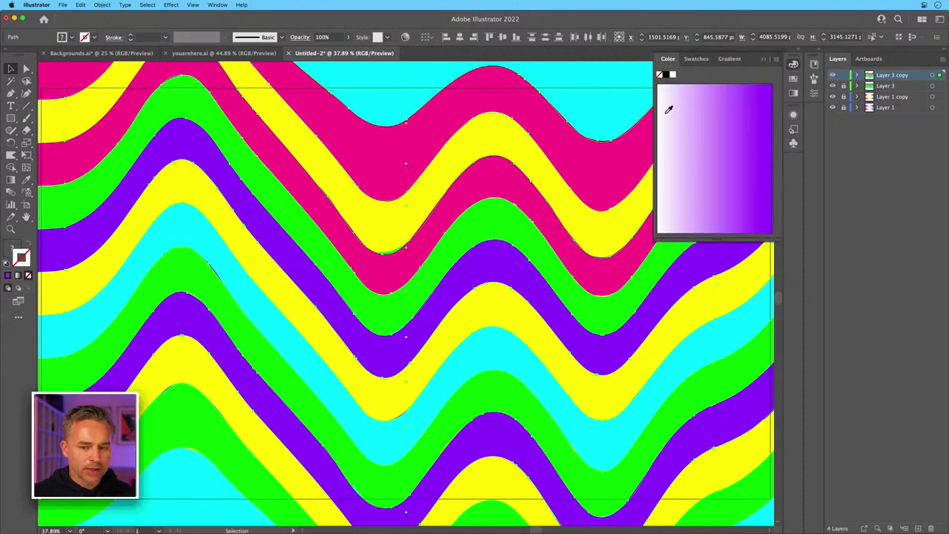
pyautogui.click(671, 74)
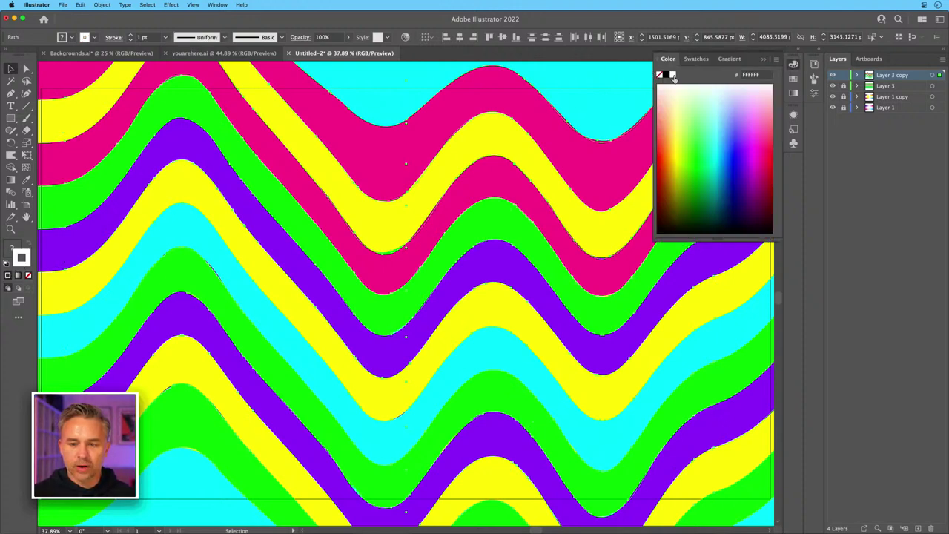
pyautogui.click(130, 37)
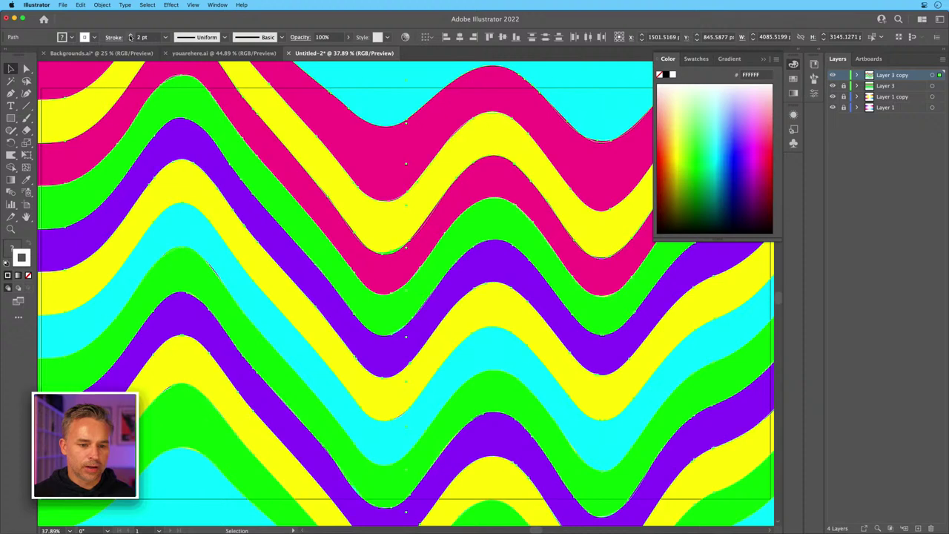
pyautogui.click(130, 37)
pyautogui.click(130, 37)
pyautogui.click(130, 37)
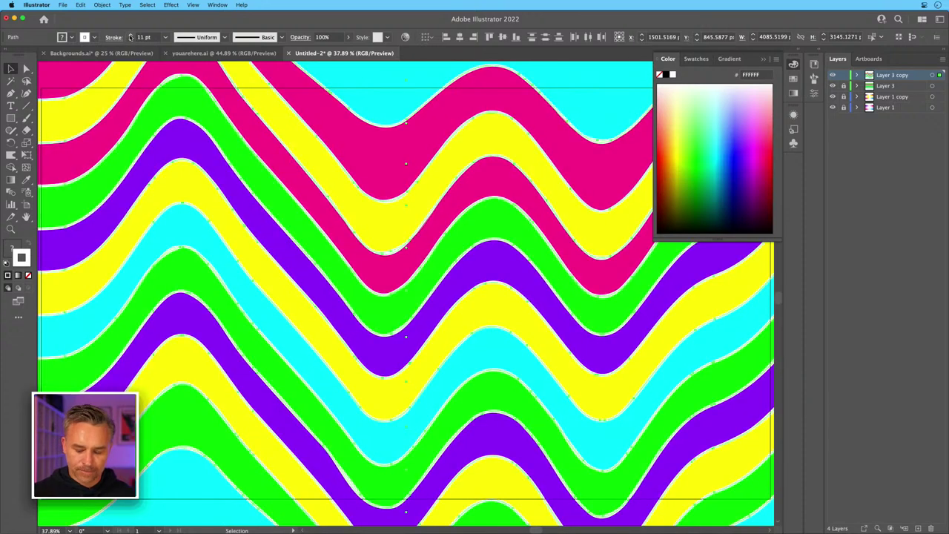
# Deselect the stripes, collapse the color picker and examine the white-outlined waves in a full-screen preview.
pyautogui.press('super+minus')
pyautogui.press('super+minus')
pyautogui.press('super+minus')
pyautogui.click(220, 110)
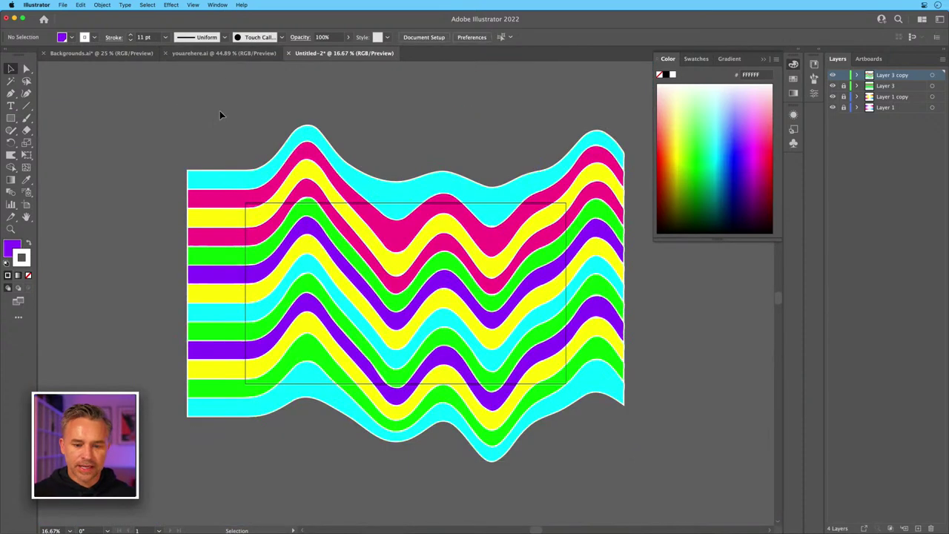
pyautogui.press('super+equal')
pyautogui.press('super+equal')
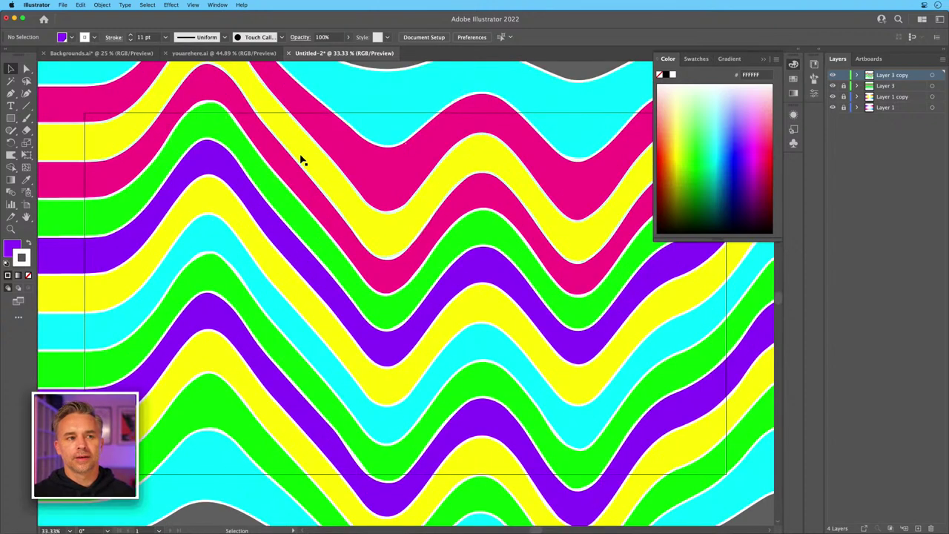
pyautogui.click(763, 59)
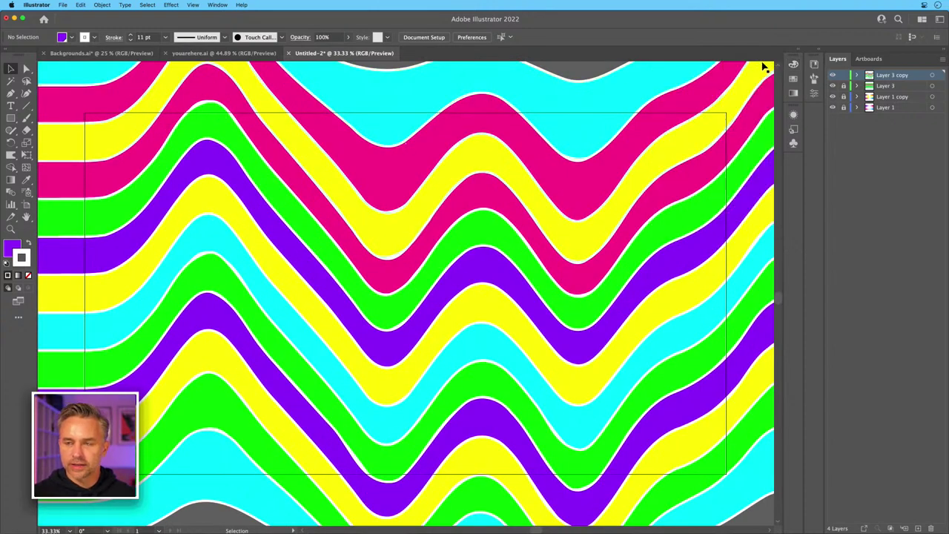
pyautogui.hotkey('shift', 'f')
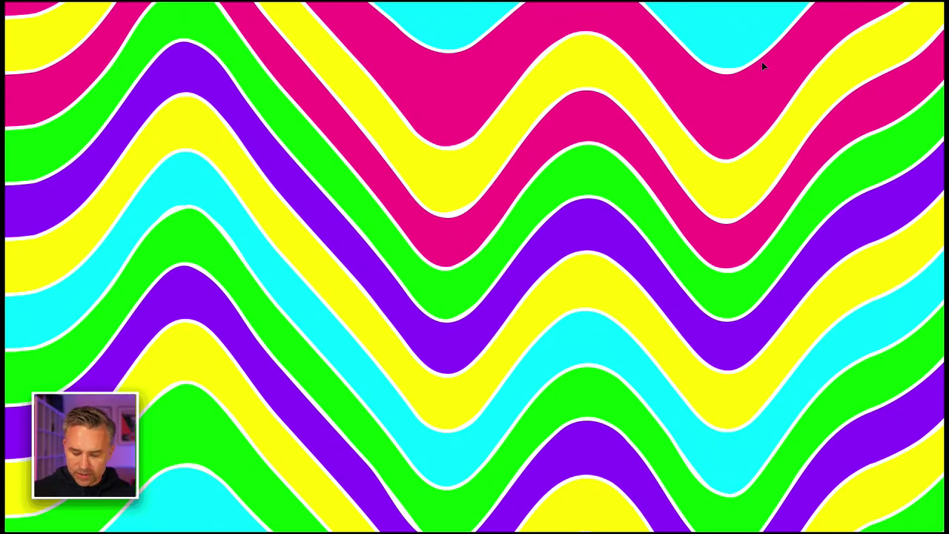
pyautogui.press('Escape')
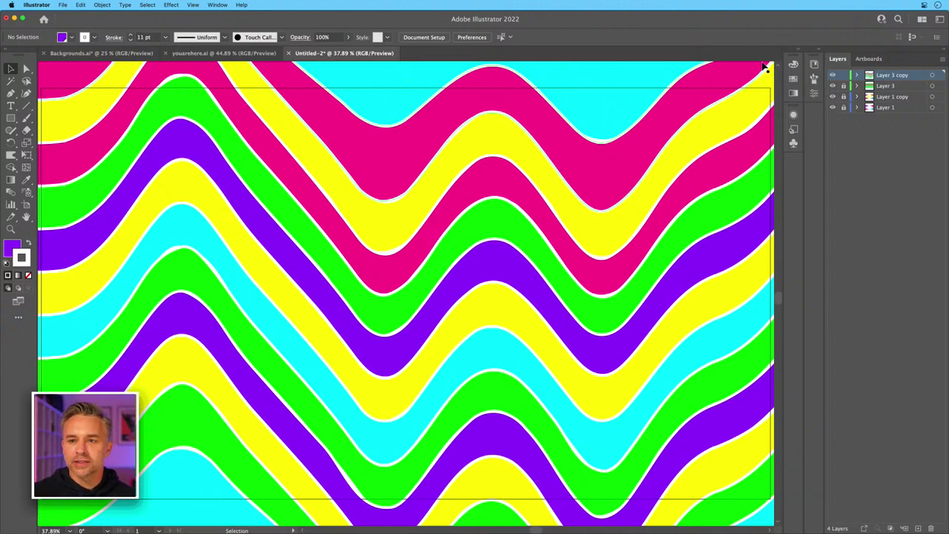
# Add a new layer above Layer 3 copy and lock Layer 3 copy.
pyautogui.press('super+minus')
pyautogui.press('super+minus')
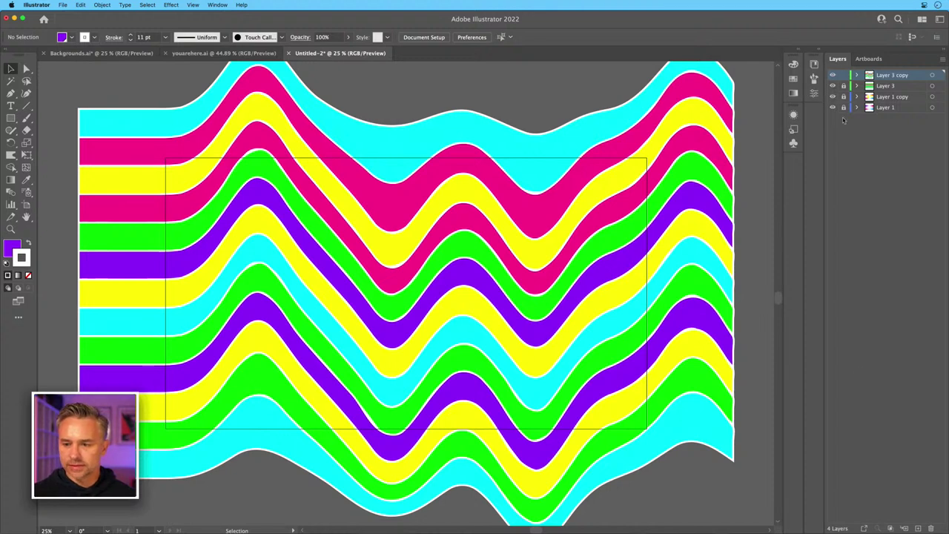
pyautogui.click(918, 528)
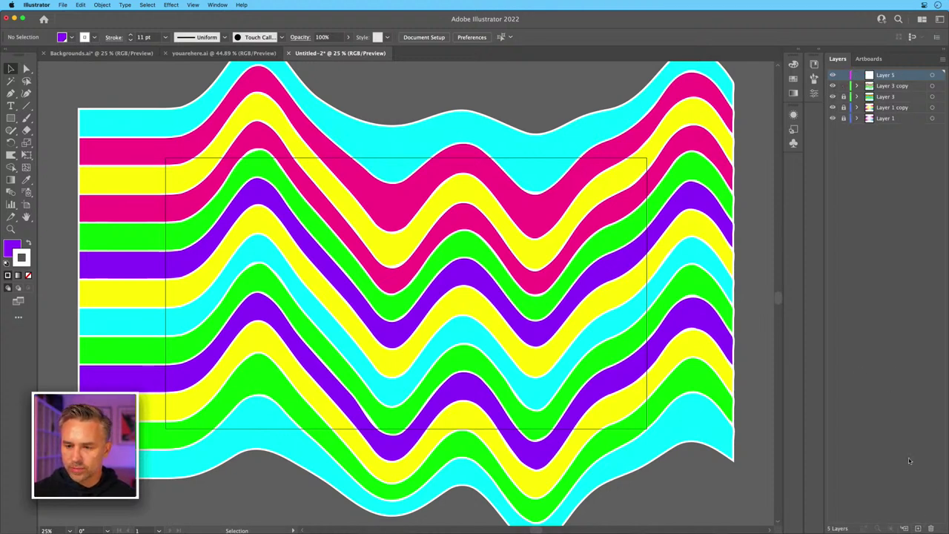
# Hide and show Layer 3 copy and Layer 3 in turn to compare the wavy stripes with the artwork beneath.
pyautogui.click(832, 86)
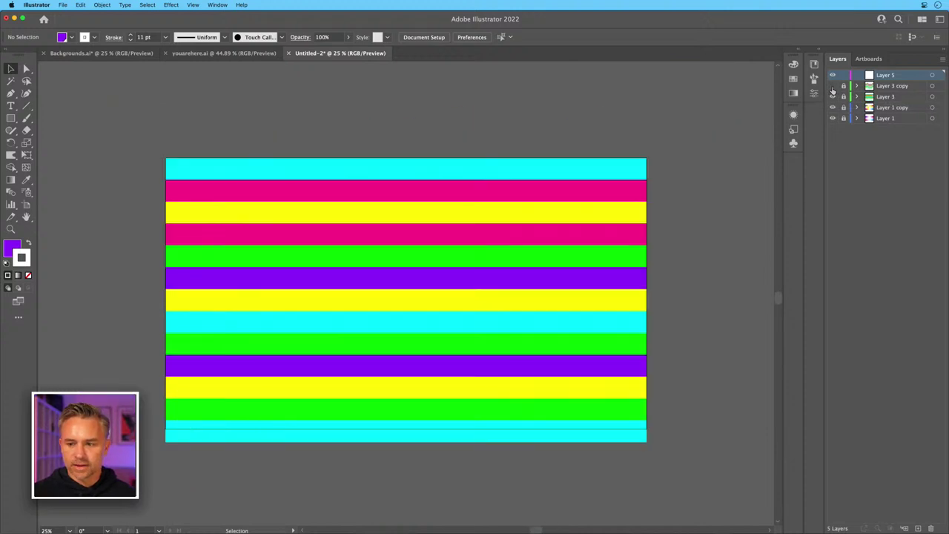
pyautogui.click(831, 97)
pyautogui.click(832, 97)
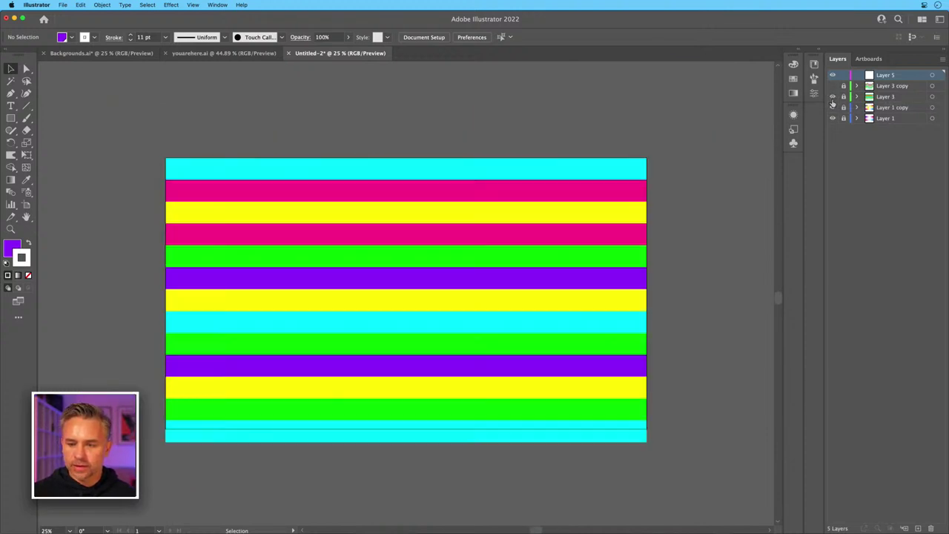
pyautogui.click(832, 98)
pyautogui.click(832, 96)
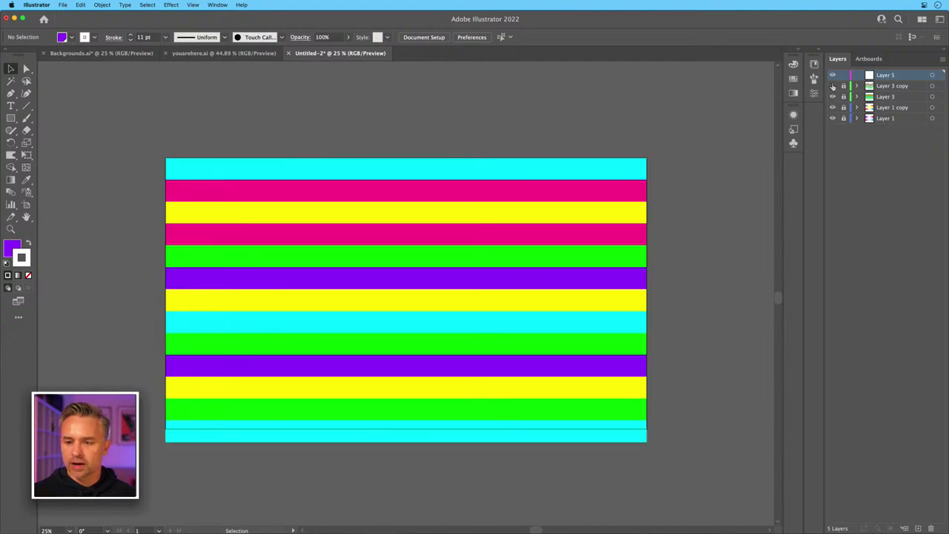
pyautogui.click(831, 86)
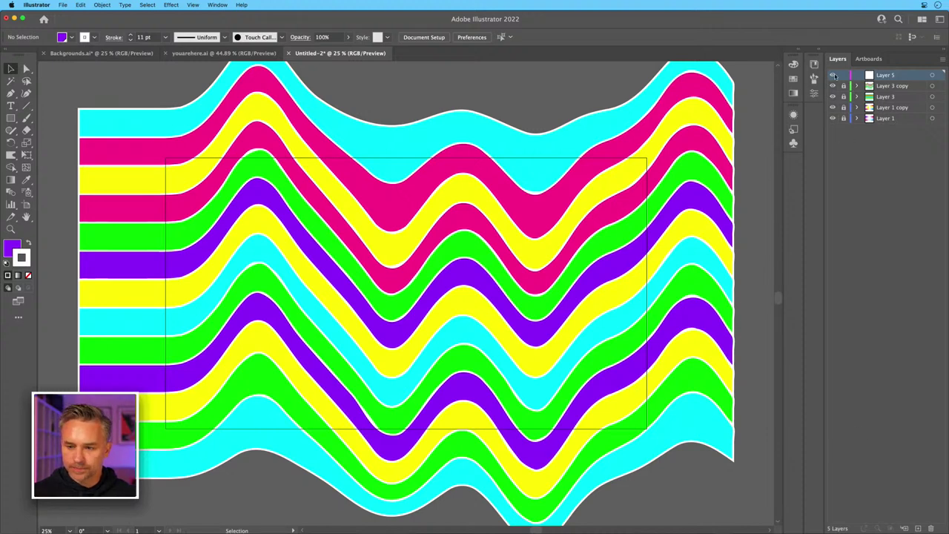
# Hide Layer 1 copy, Layer 3 and Layer 3 copy, leaving the freeform gradient on Layer 1 showing.
pyautogui.click(832, 107)
pyautogui.click(831, 97)
pyautogui.click(831, 85)
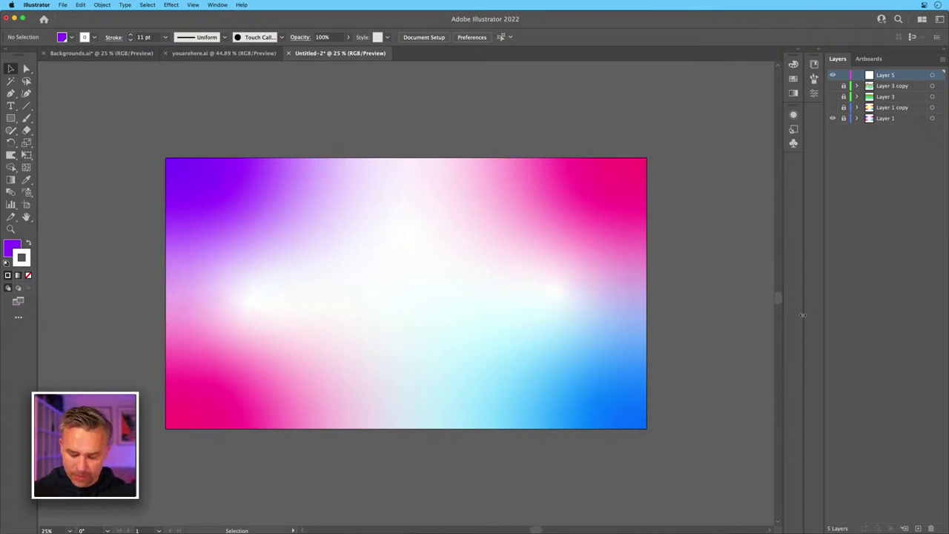
# Draw a looping freehand blob about 450 by 330 px on Layer 5 with the Pencil tool, using no fill and a black stroke.
pyautogui.press('super+equal')
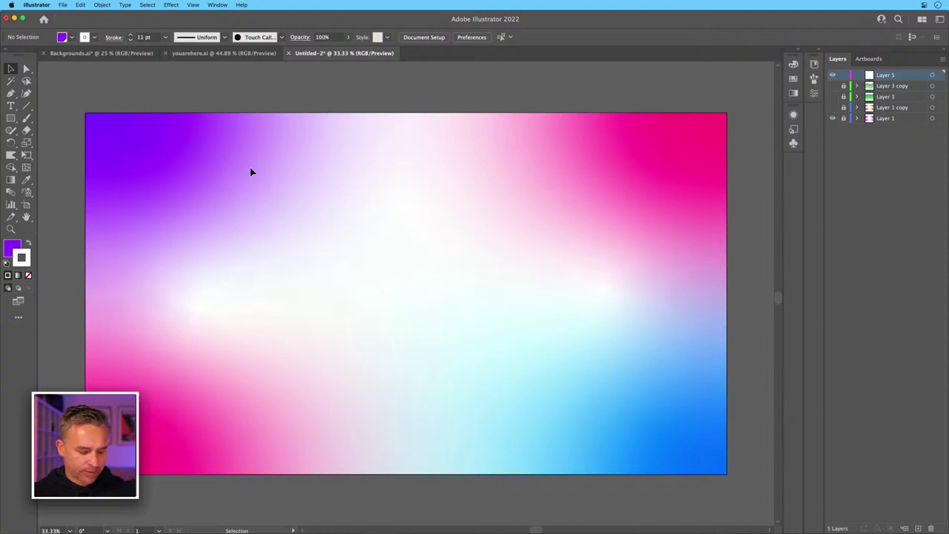
pyautogui.press('n')
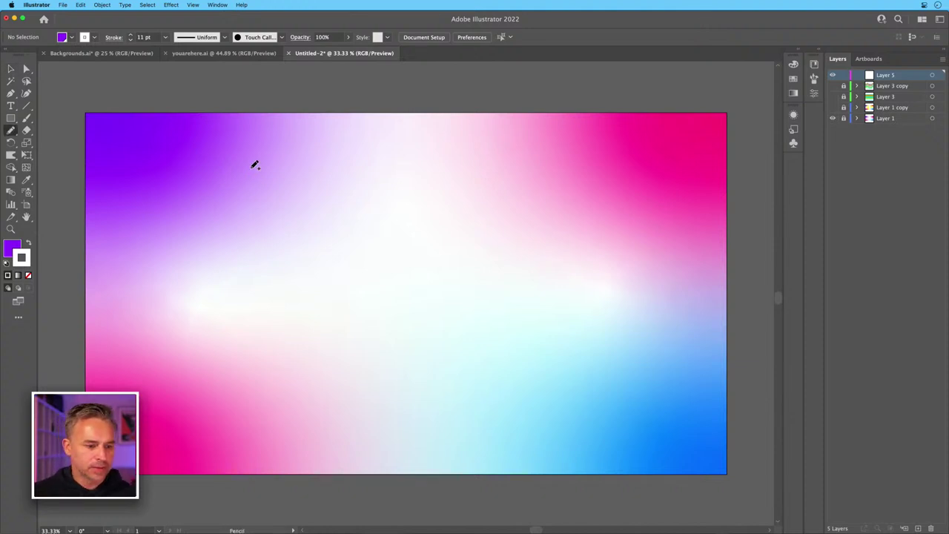
pyautogui.click(12, 249)
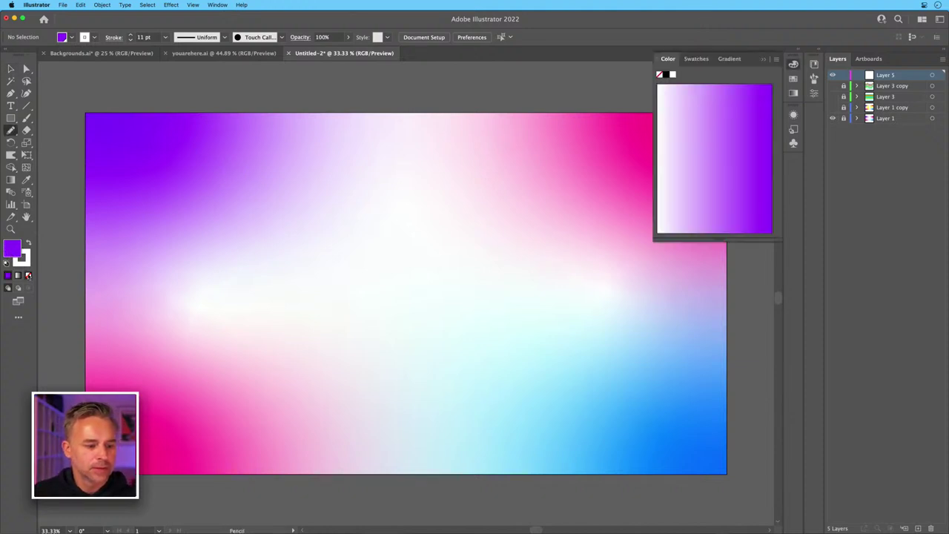
pyautogui.click(28, 275)
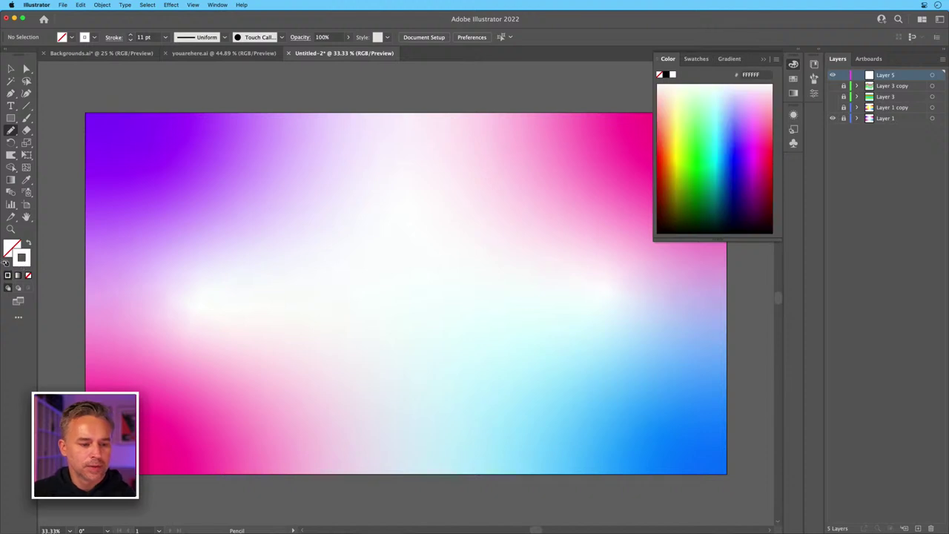
pyautogui.click(666, 75)
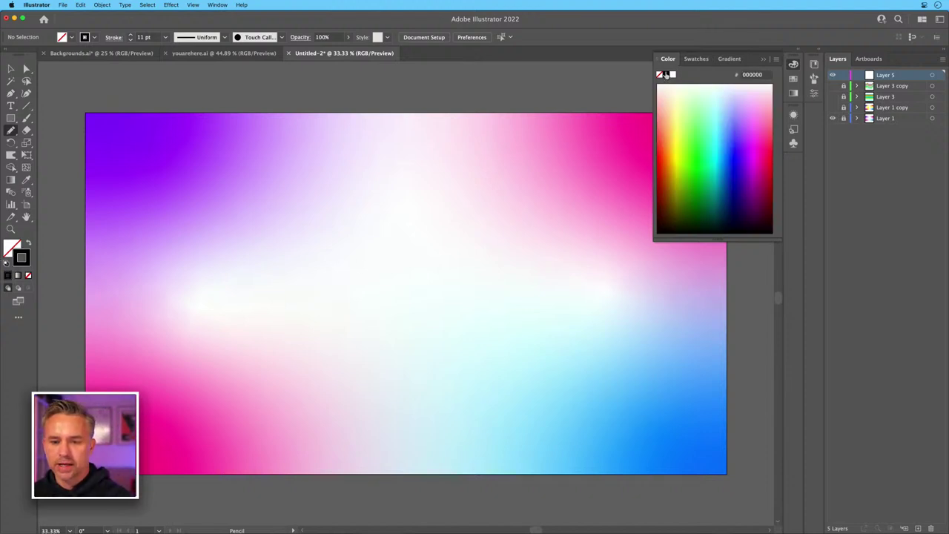
pyautogui.moveTo(414, 281)
pyautogui.mouseDown()
pyautogui.moveTo(417, 246)
pyautogui.moveTo(521, 256)
pyautogui.moveTo(491, 292)
pyautogui.moveTo(434, 289)
pyautogui.moveTo(410, 281)
pyautogui.moveTo(408, 256)
pyautogui.moveTo(466, 246)
pyautogui.moveTo(513, 258)
pyautogui.moveTo(464, 290)
pyautogui.moveTo(434, 288)
pyautogui.moveTo(410, 262)
pyautogui.moveTo(417, 240)
pyautogui.moveTo(461, 230)
pyautogui.moveTo(502, 283)
pyautogui.moveTo(479, 295)
pyautogui.moveTo(420, 268)
pyautogui.mouseUp()
pyautogui.press('super+z')
pyautogui.press('super+z')
pyautogui.press('super+1')
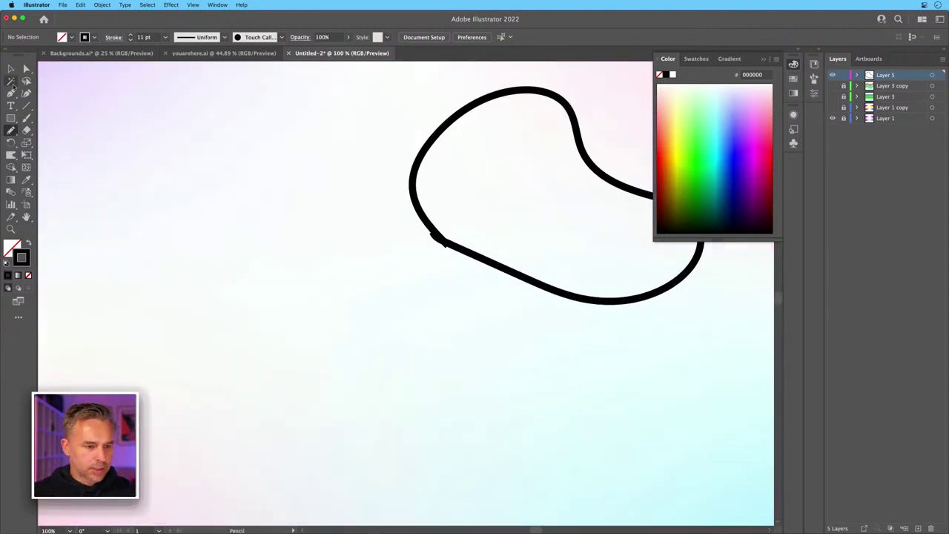
# In Outline view, move the overlapping end anchor of the blob's path beside its other end and select the end anchors.
pyautogui.press('super+y')
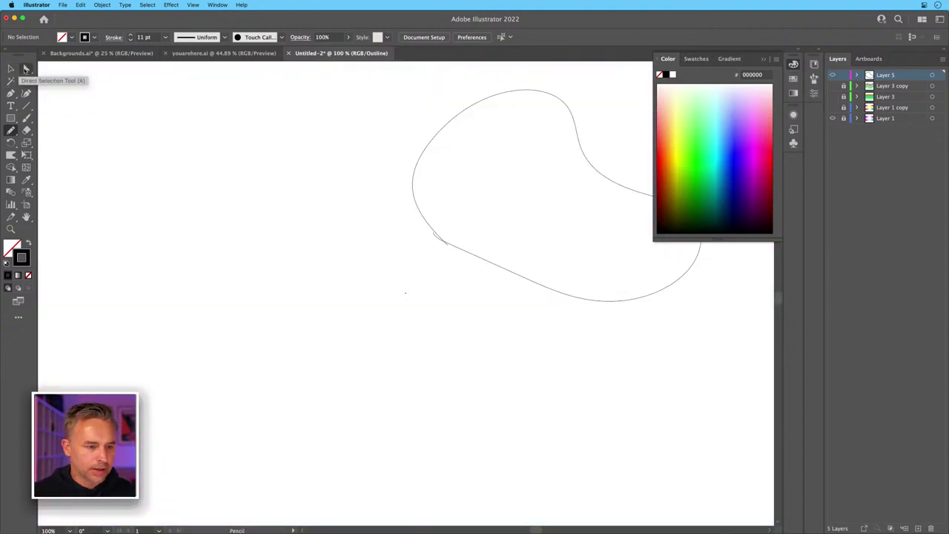
pyautogui.click(27, 69)
pyautogui.click(436, 236)
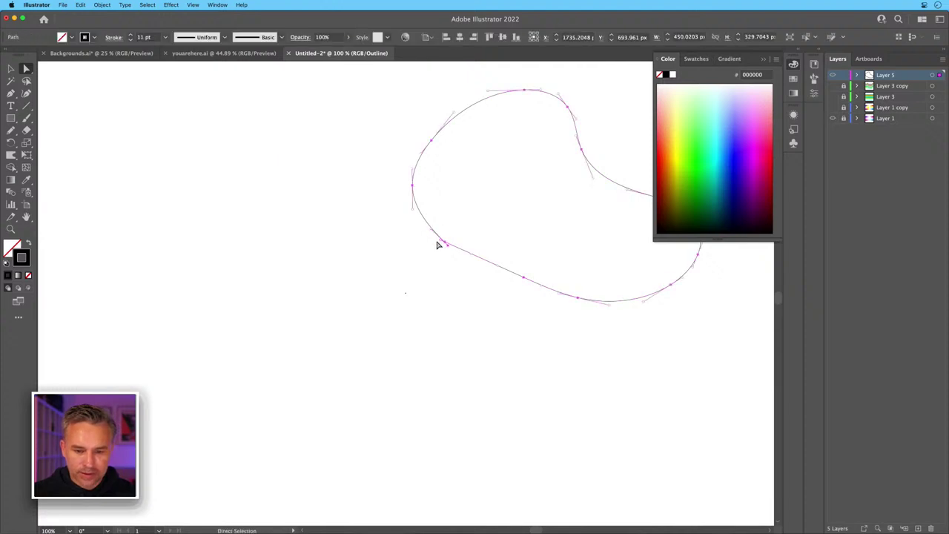
pyautogui.moveTo(436, 243)
pyautogui.mouseDown()
pyautogui.moveTo(447, 250)
pyautogui.moveTo(441, 243)
pyautogui.mouseUp()
pyautogui.press('super+a')
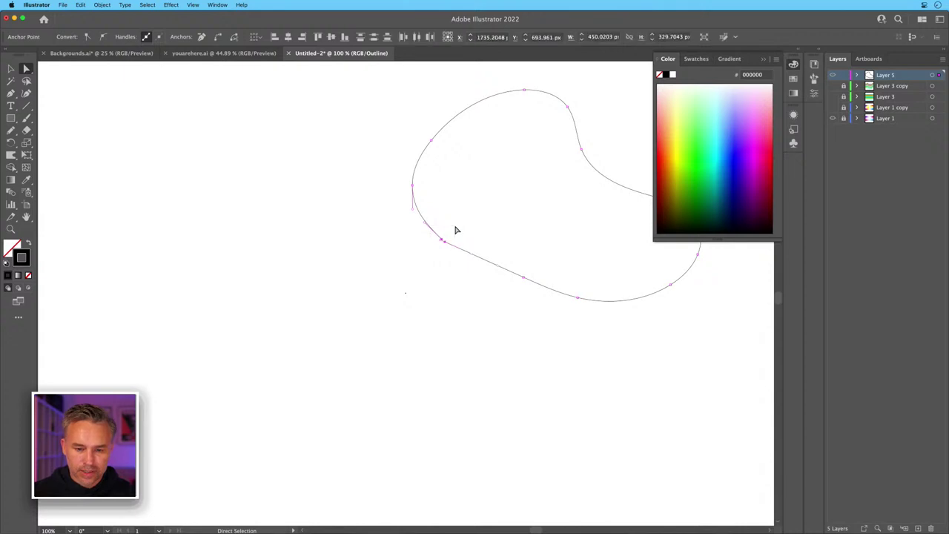
# Scale up a copy of the blob outline about its centre to about 1625 × 1190 px, keeping the small original.
pyautogui.press('super+equal')
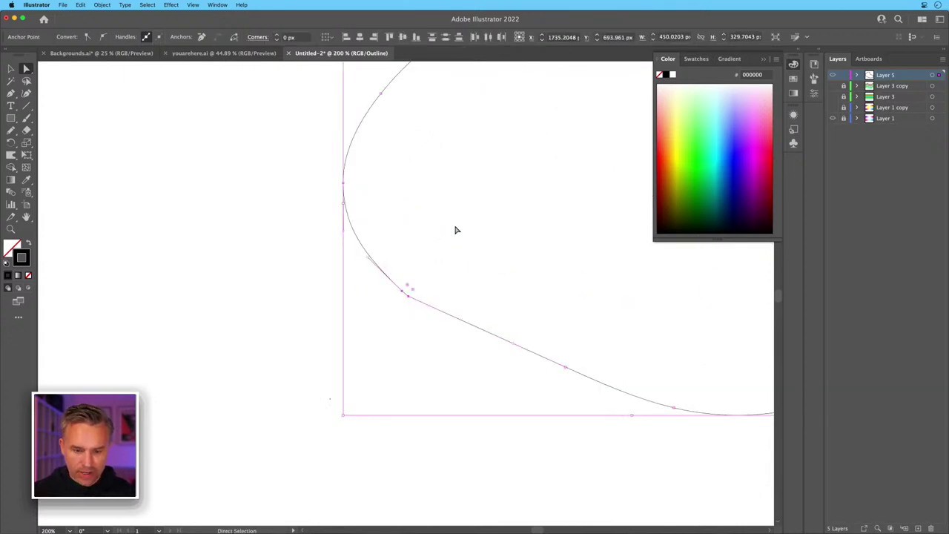
pyautogui.press('super+minus')
pyautogui.press('super+minus')
pyautogui.press('super+minus')
pyautogui.press('super+minus')
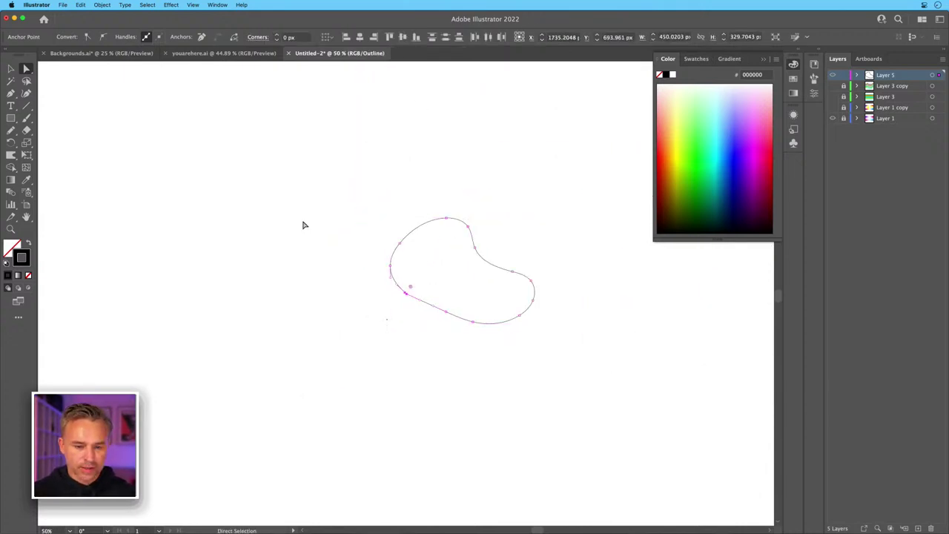
pyautogui.click(10, 68)
pyautogui.moveTo(345, 212); pyautogui.dragTo(540, 345)
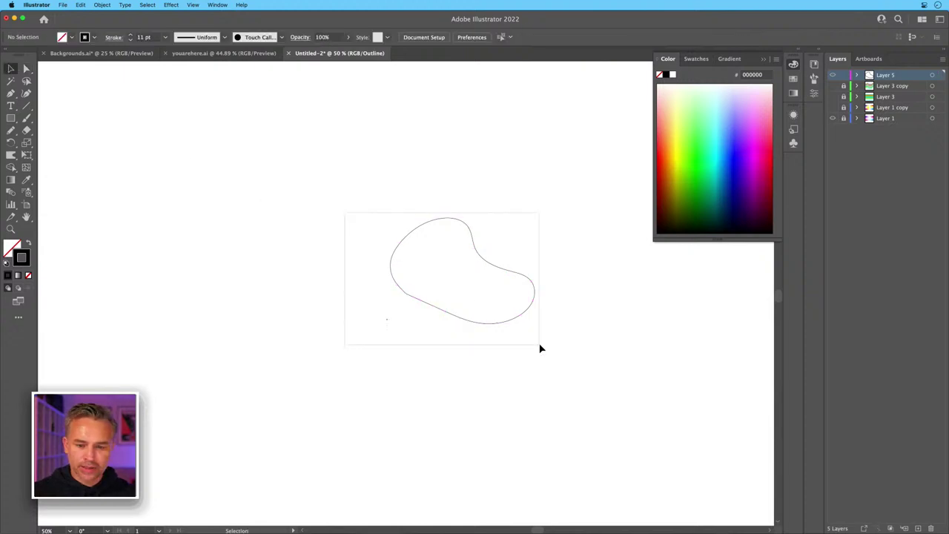
pyautogui.press('a')
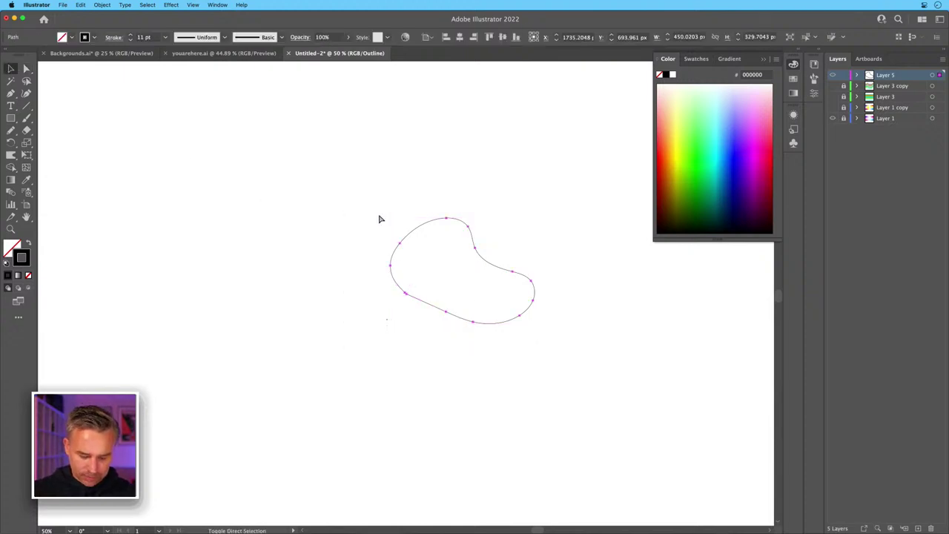
pyautogui.press('v')
pyautogui.moveTo(389, 216); pyautogui.dragTo(84, 84)
pyautogui.press('a')
pyautogui.press('super+minus')
pyautogui.press('super+minus')
pyautogui.press('super+minus')
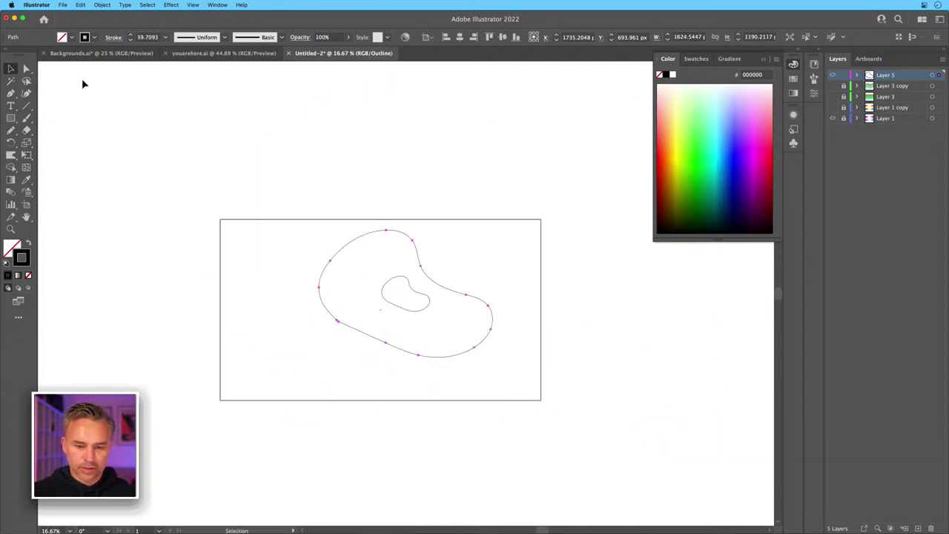
# Enlarge the outer blob outline about its centre beyond the artboard, to about 3806 × 2788 px.
pyautogui.scroll(3, 259, 225)
pyautogui.press('v')
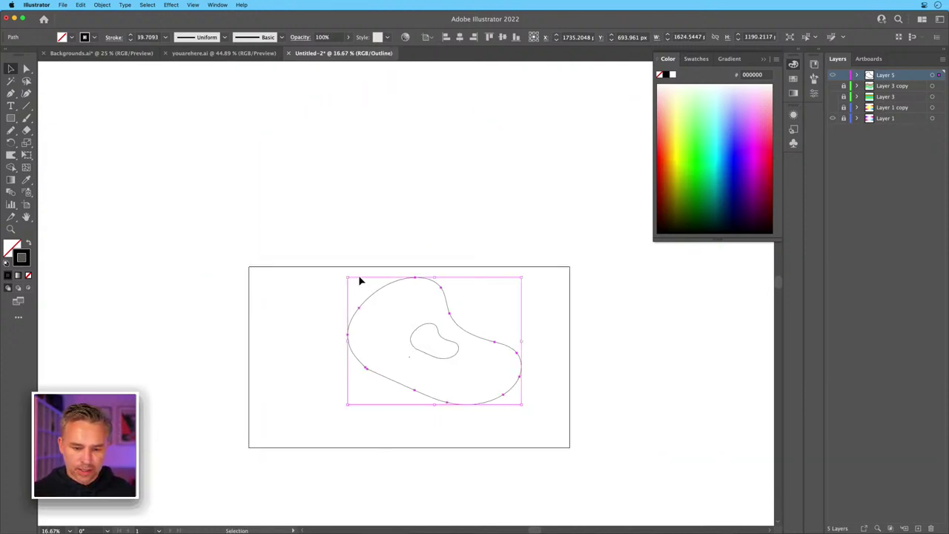
pyautogui.moveTo(347, 277); pyautogui.dragTo(233, 183)
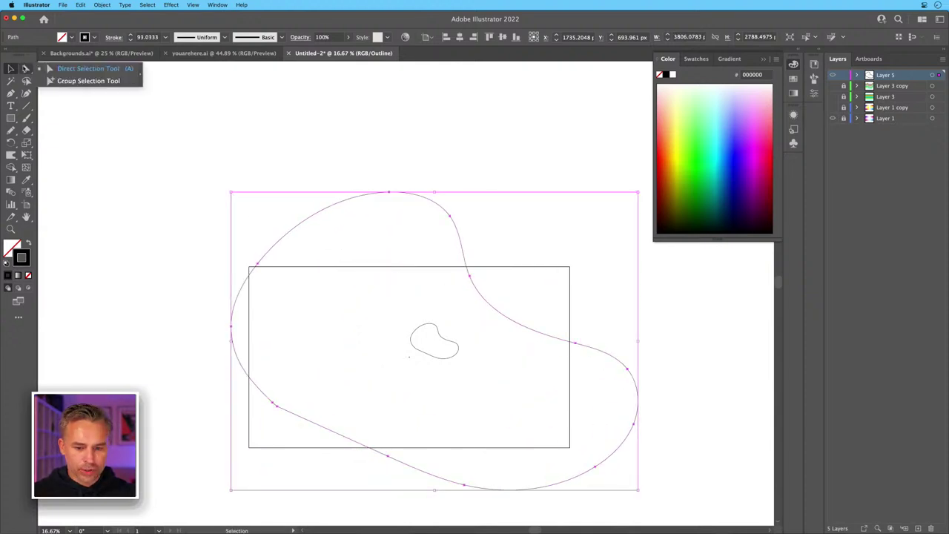
# Try moving the whole enlarged outline with the Selection tool.
pyautogui.click(436, 180)
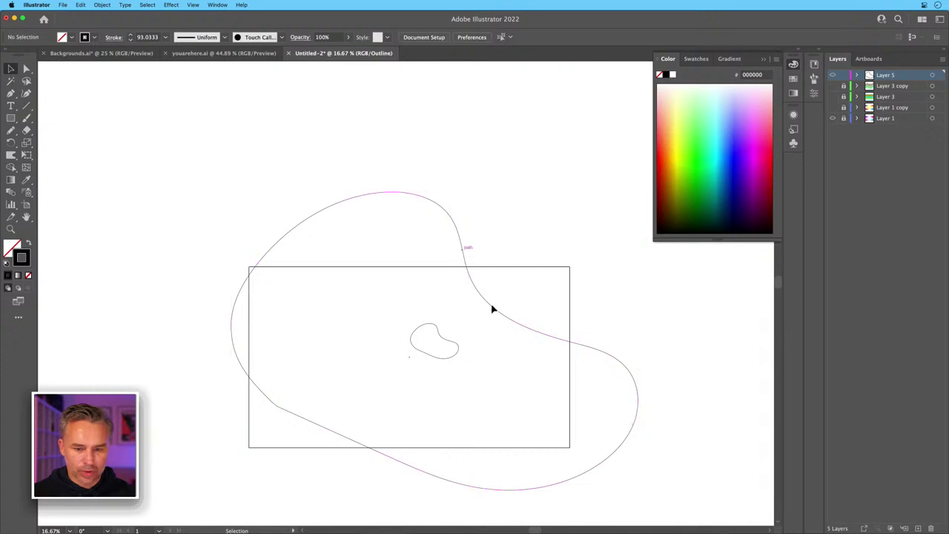
pyautogui.click(504, 312)
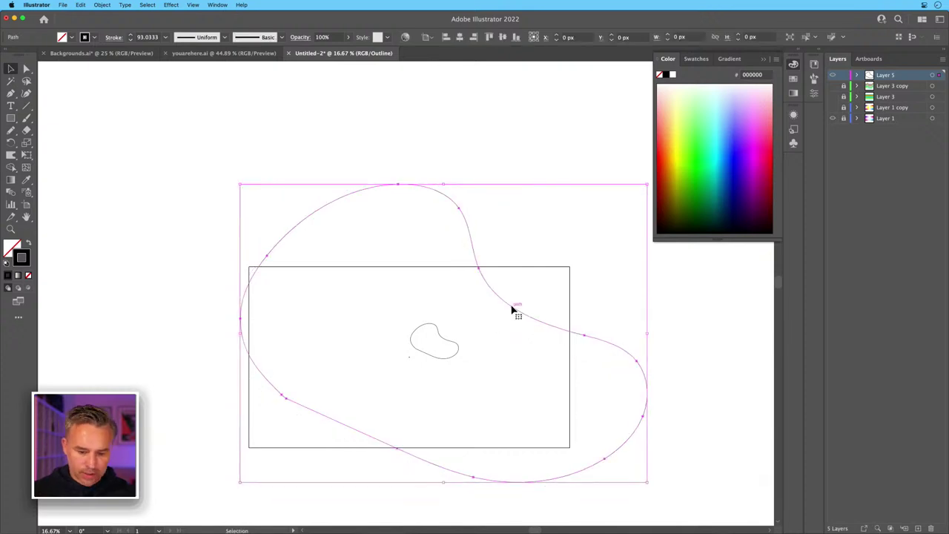
pyautogui.press('a')
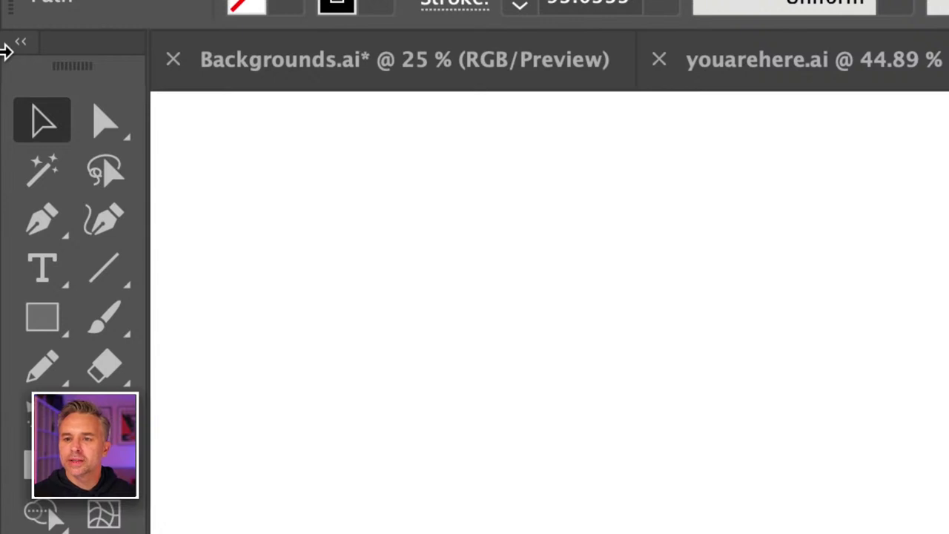
# Try bending the inward-curving segment of the enlarged outline near the artboard's upper-right corner with the Direct Selection tool.
pyautogui.click(102, 121)
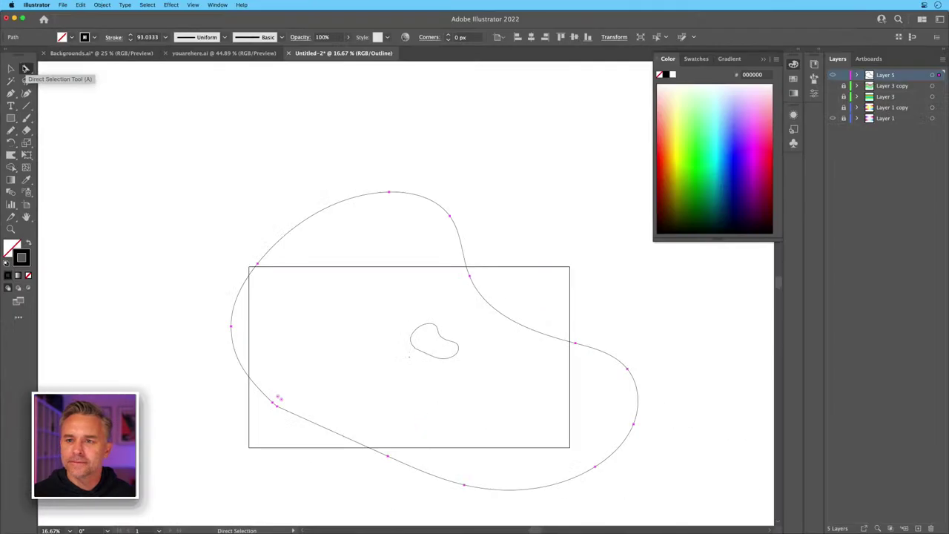
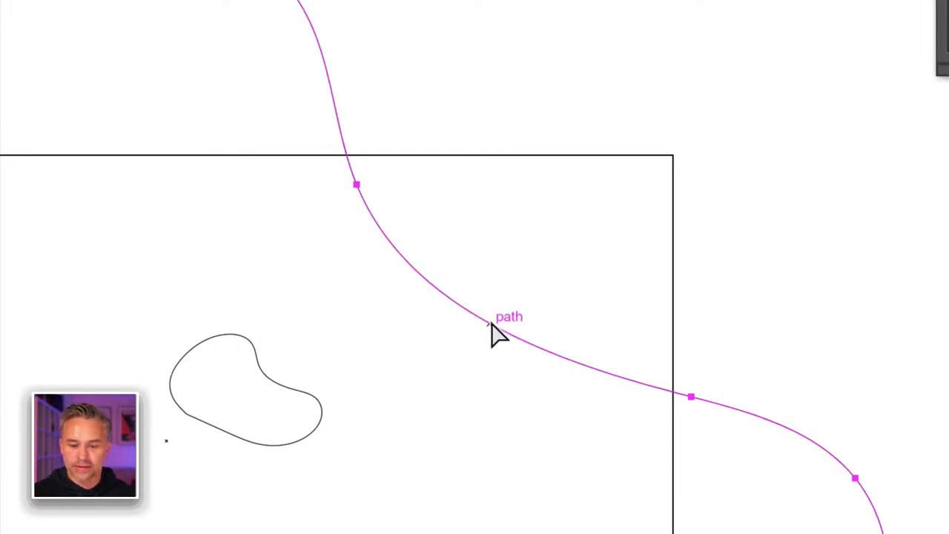
pyautogui.moveTo(489, 326); pyautogui.dragTo(526, 295)
pyautogui.hotkey('ctrl', 'z')
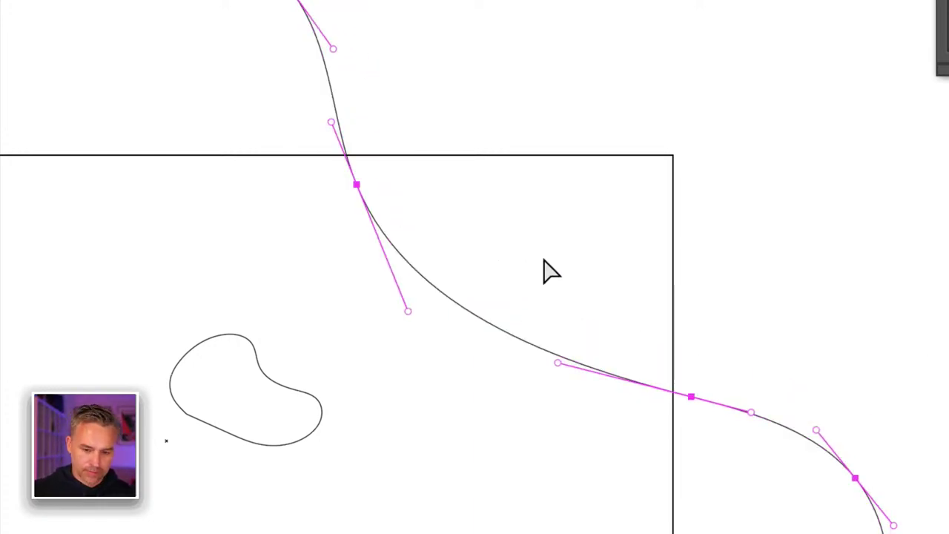
# Move the outer outline's inner-curve anchor onto the artboard's top edge and bend the adjoining segment outward toward the upper-right corner.
pyautogui.click(519, 313)
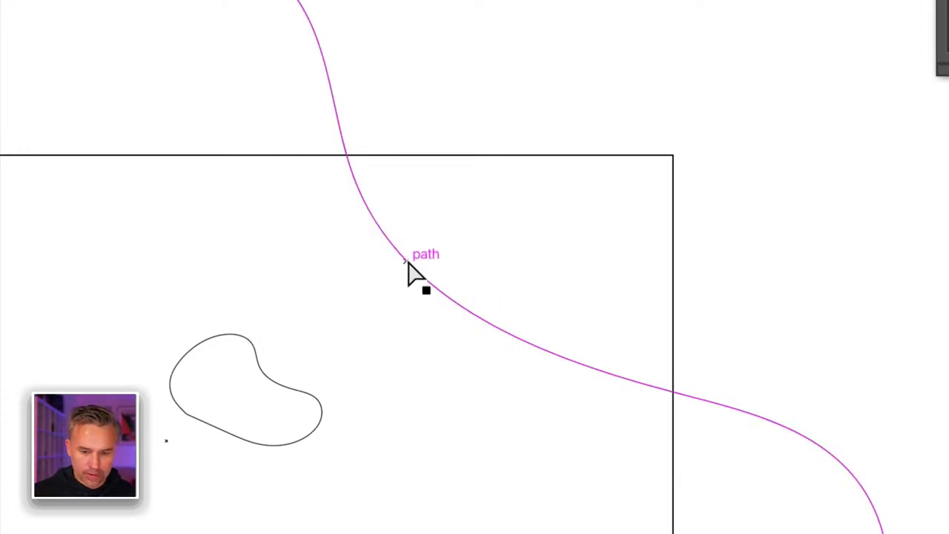
pyautogui.click(341, 138)
pyautogui.moveTo(356, 185); pyautogui.dragTo(430, 157)
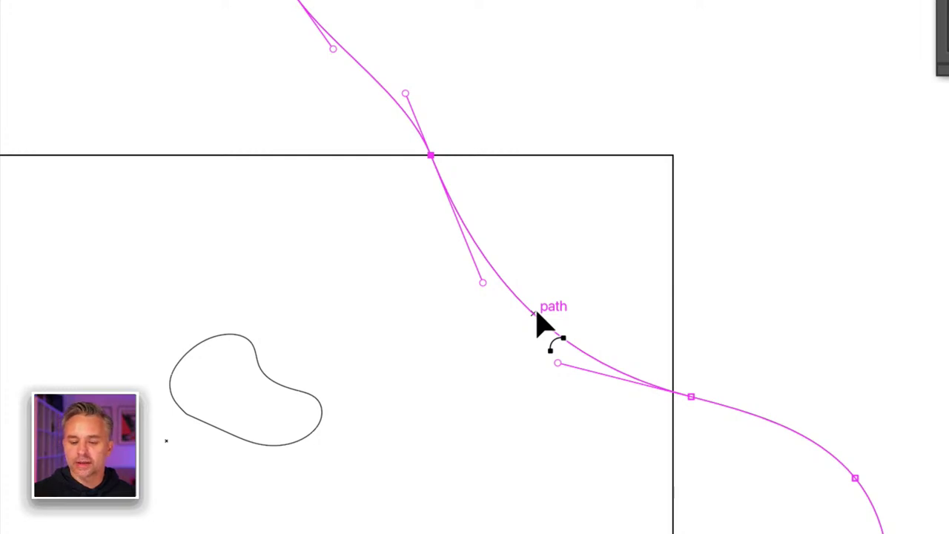
pyautogui.moveTo(536, 312); pyautogui.dragTo(583, 273)
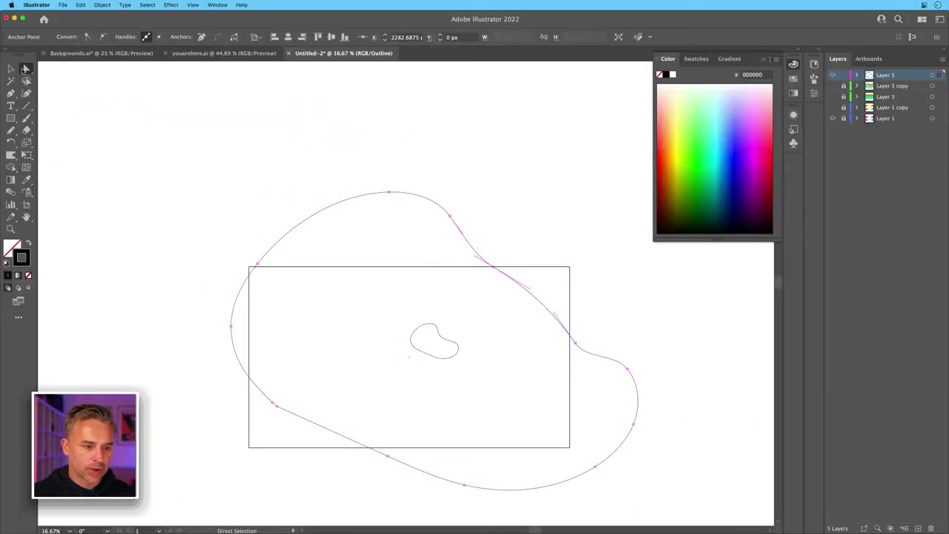
pyautogui.doubleClick(26, 70)
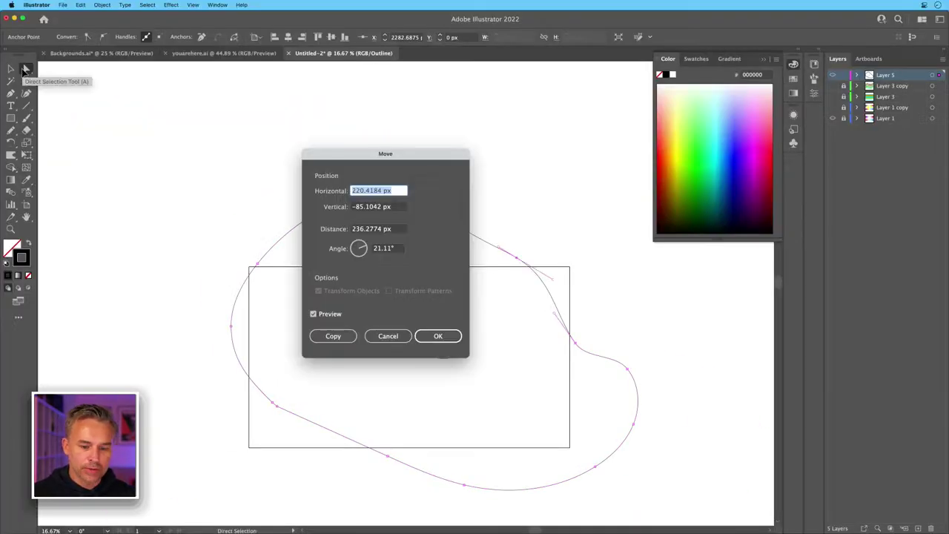
pyautogui.click(382, 337)
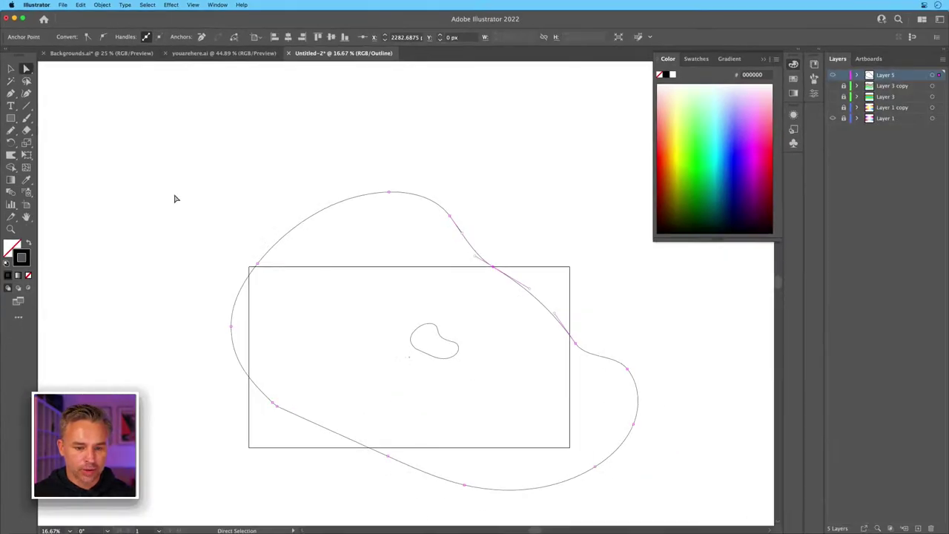
pyautogui.click(10, 68)
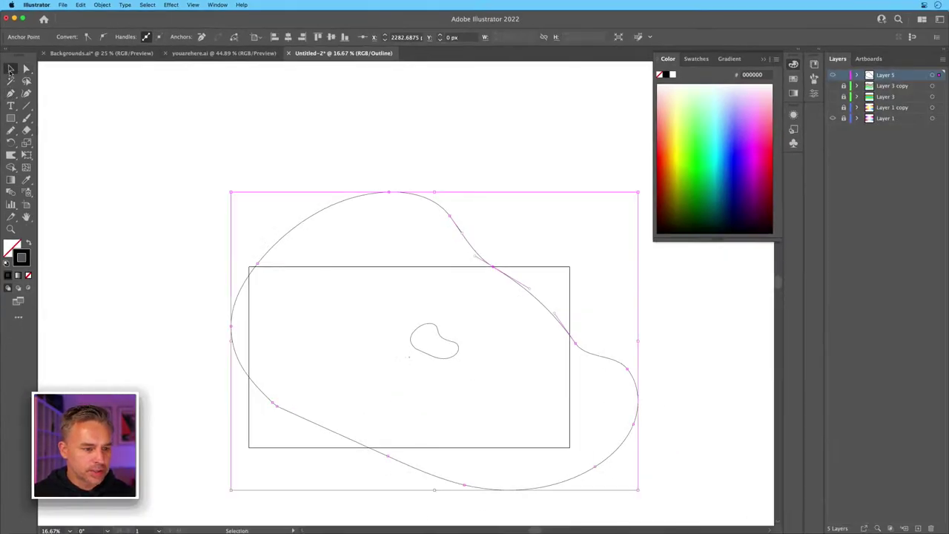
pyautogui.click(26, 68)
pyautogui.click(26, 68)
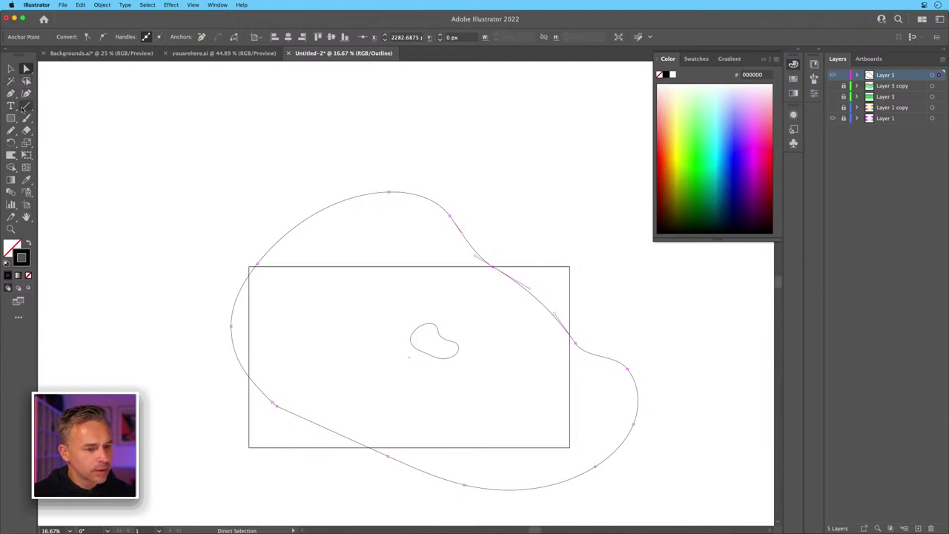
# Reshape the topmost curve segment of the outer outline slightly outward with the Anchor Point tool.
pyautogui.click(10, 94)
pyautogui.click(10, 94)
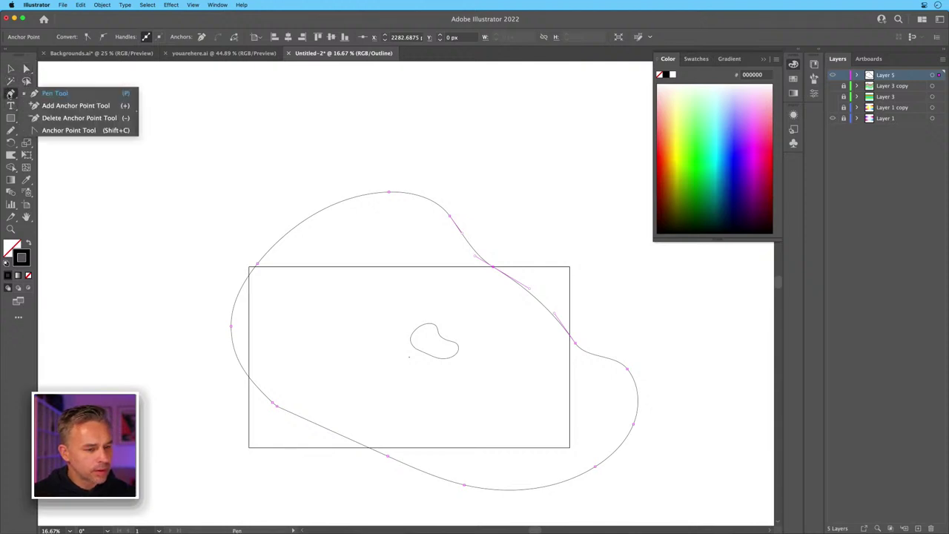
pyautogui.click(69, 130)
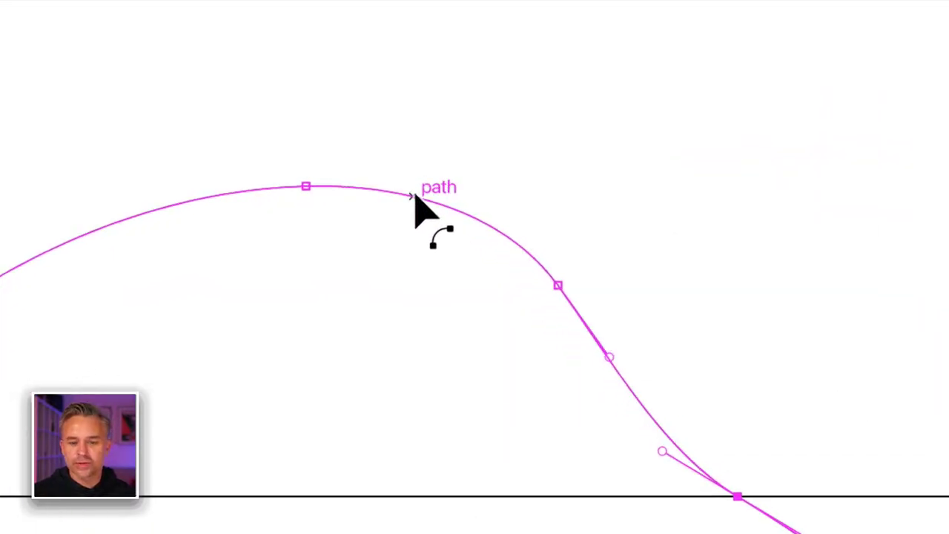
pyautogui.moveTo(456, 212)
pyautogui.mouseDown()
pyautogui.moveTo(443, 247)
pyautogui.moveTo(461, 197)
pyautogui.mouseUp()
pyautogui.rightClick(461, 200)
pyautogui.click(408, 233)
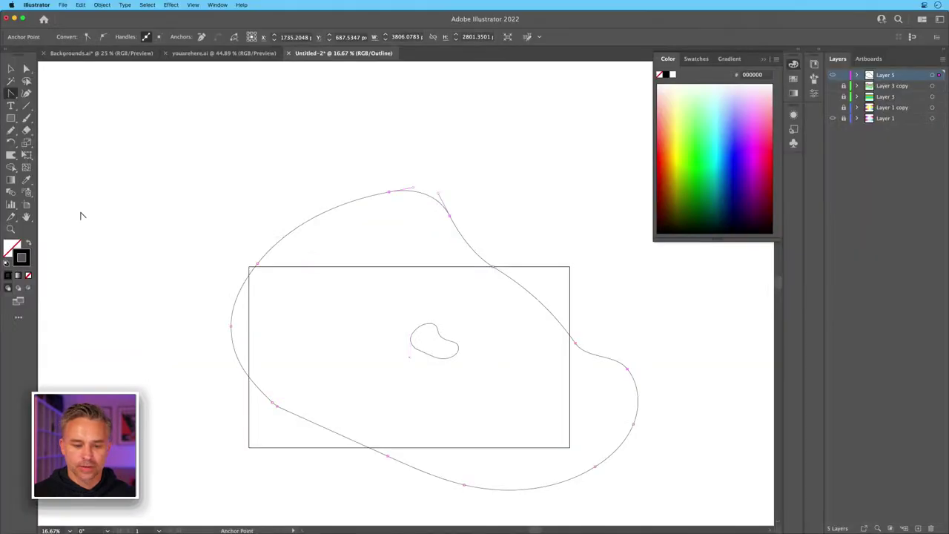
# Show the artwork in Preview mode and set the stroke weight of both blob outlines to 10 pt.
pyautogui.click(10, 69)
pyautogui.press('super+a')
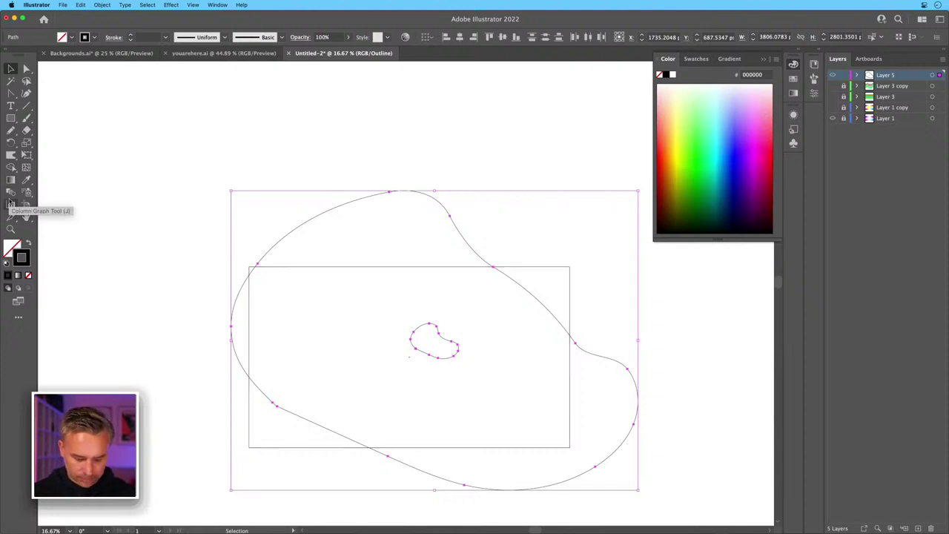
pyautogui.press('super+y')
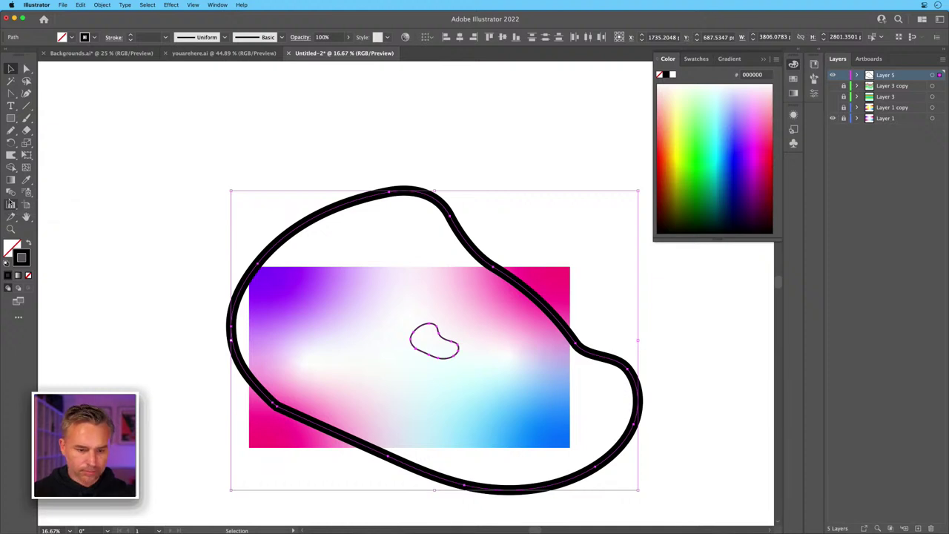
pyautogui.click(151, 39)
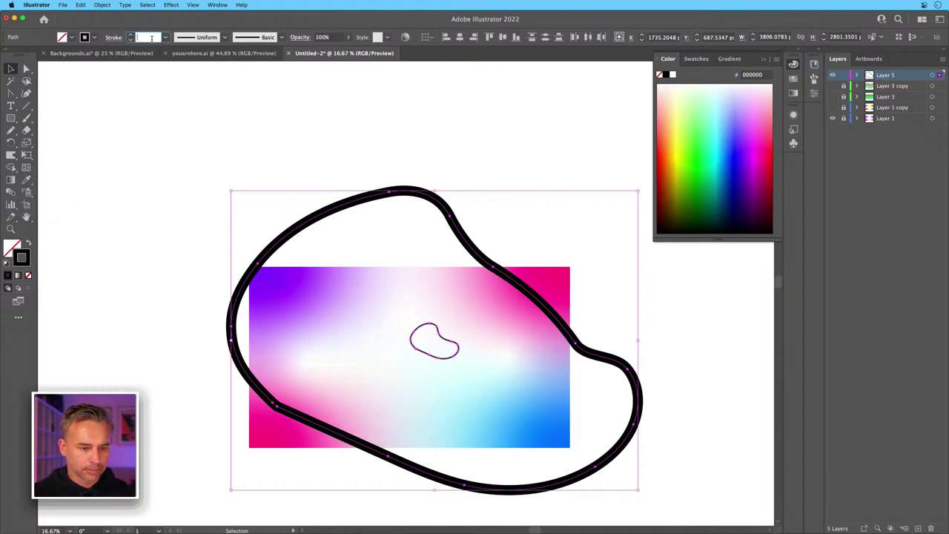
pyautogui.write('0')
pyautogui.press('Return')
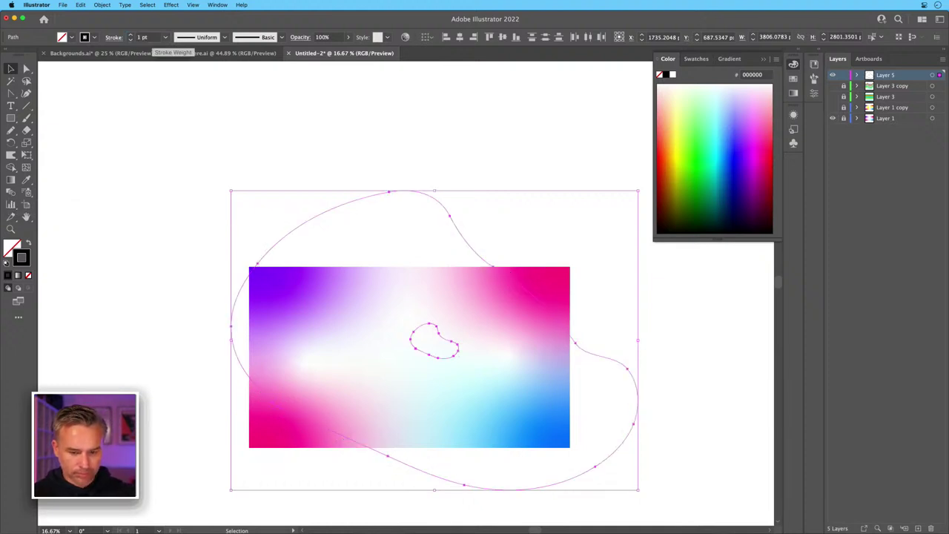
pyautogui.click(146, 36)
pyautogui.write('10')
pyautogui.press('Return')
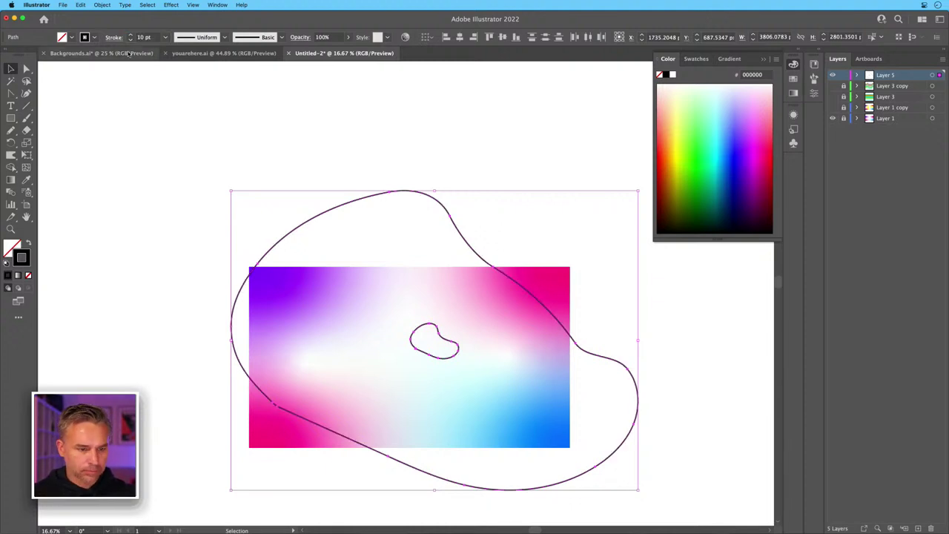
# Set the stroke colour of both blob outlines to white (FFFFFF).
pyautogui.doubleClick(21, 255)
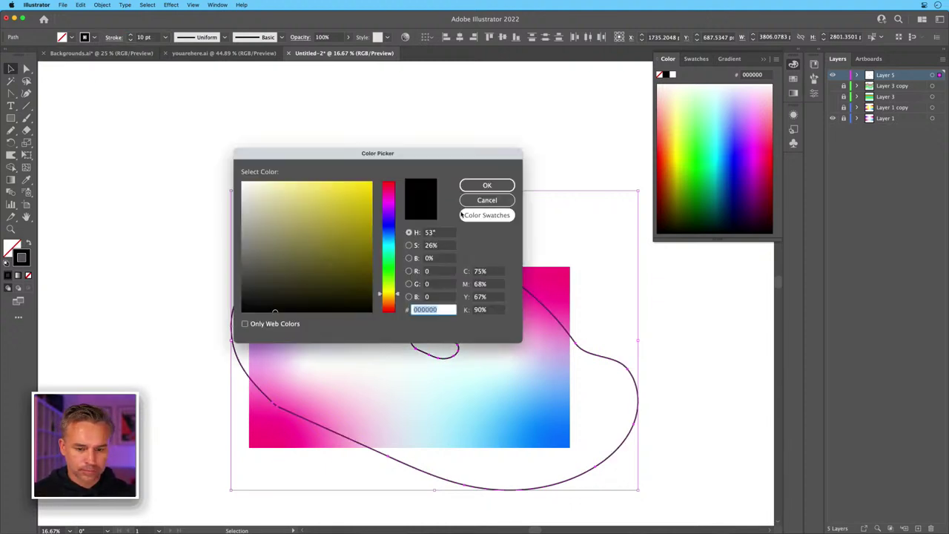
pyautogui.click(243, 186)
pyautogui.press('Return')
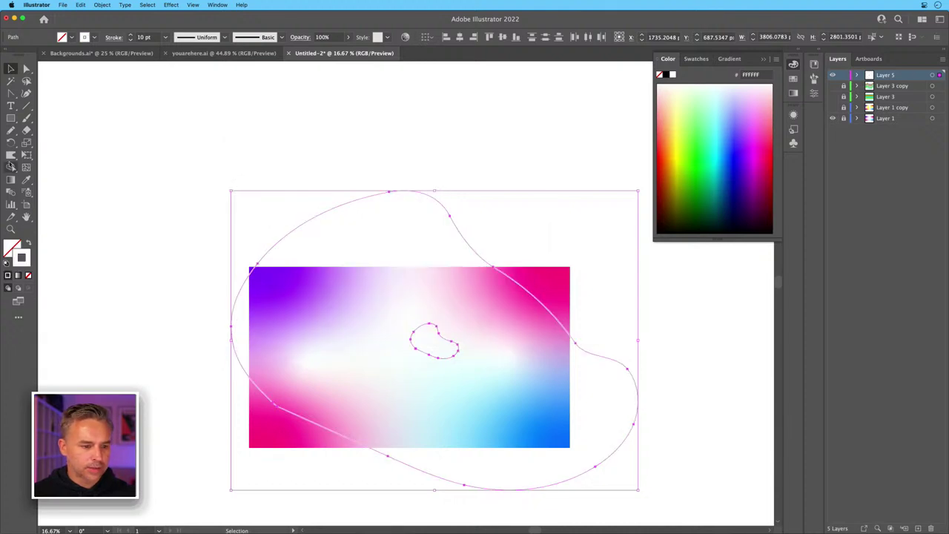
# Blend the small inner outline with the large outer outline using the Blend tool.
pyautogui.click(10, 192)
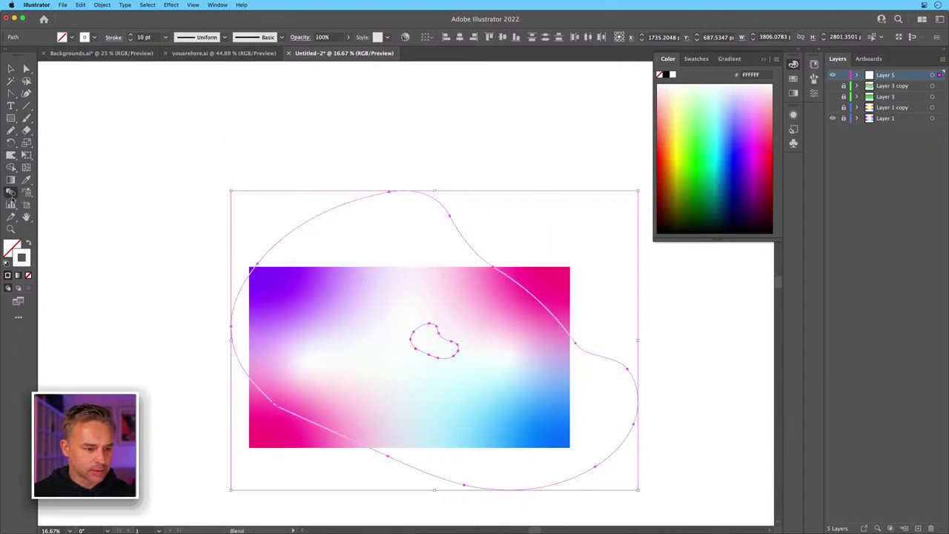
pyautogui.press('super+equal')
pyautogui.press('super+equal')
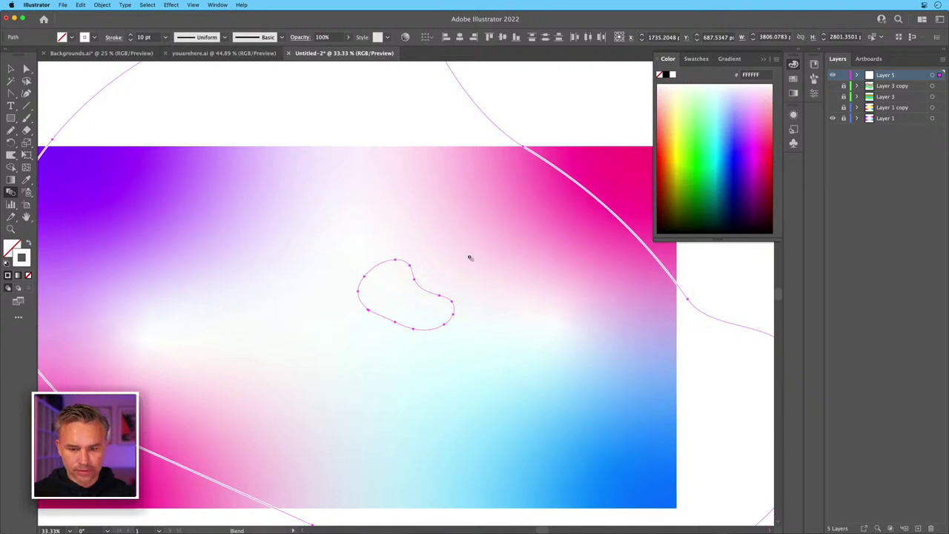
pyautogui.moveTo(468, 259); pyautogui.dragTo(451, 320)
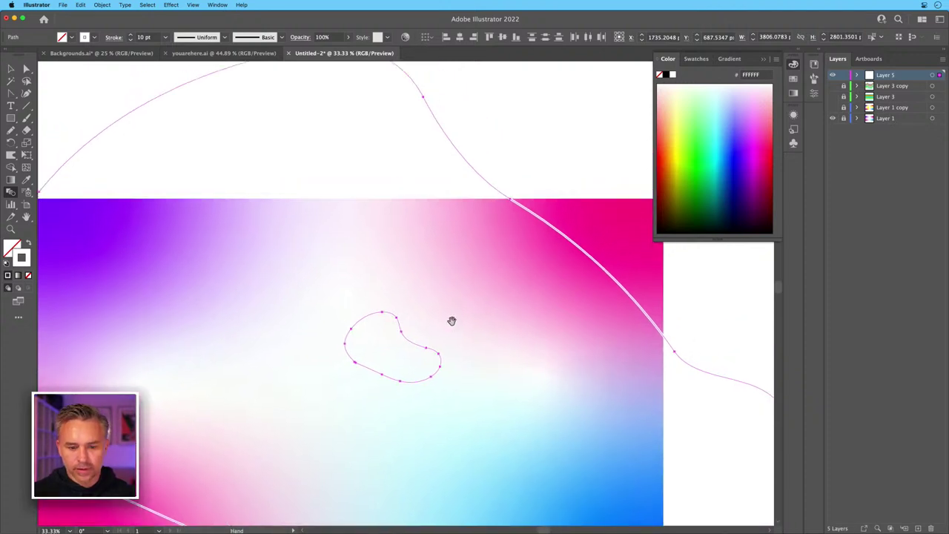
pyautogui.click(510, 201)
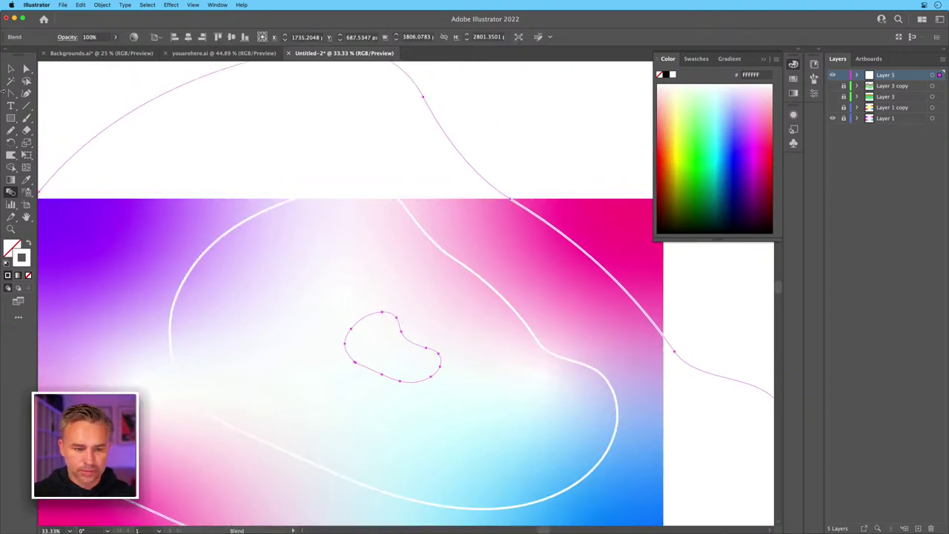
# Change the blend spacing to Specified Steps and preview it with 100 and 50 steps.
pyautogui.doubleClick(10, 192)
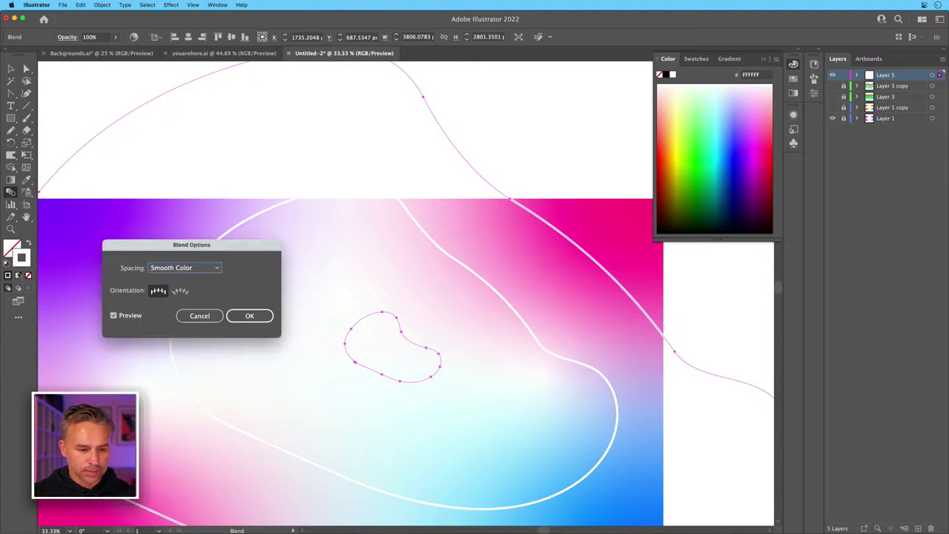
pyautogui.click(160, 270)
pyautogui.click(195, 280)
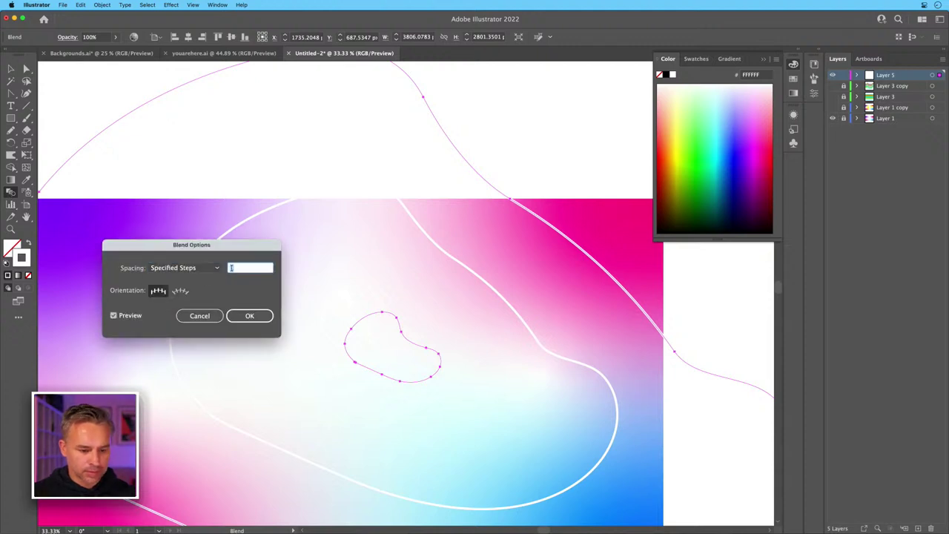
pyautogui.write('100')
pyautogui.press('Tab')
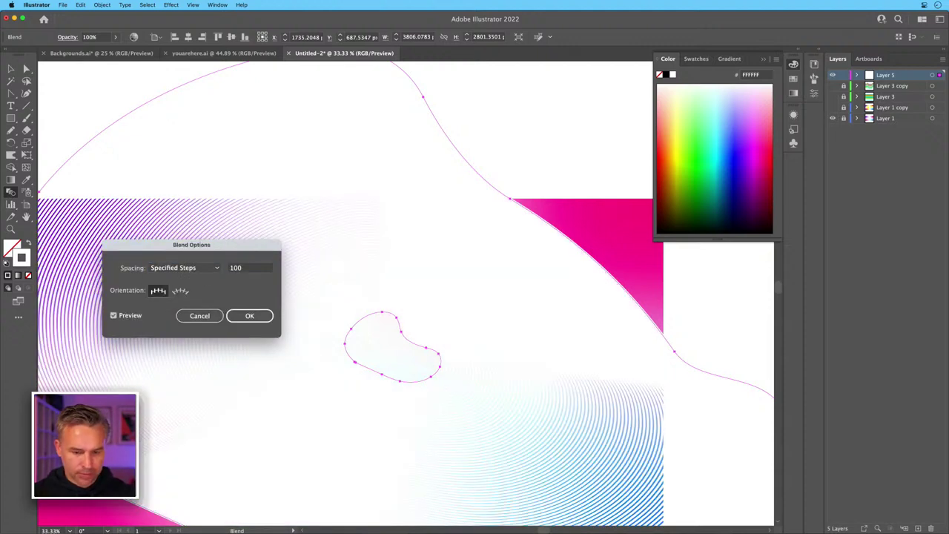
pyautogui.click(249, 271)
pyautogui.write('50')
pyautogui.press('Tab')
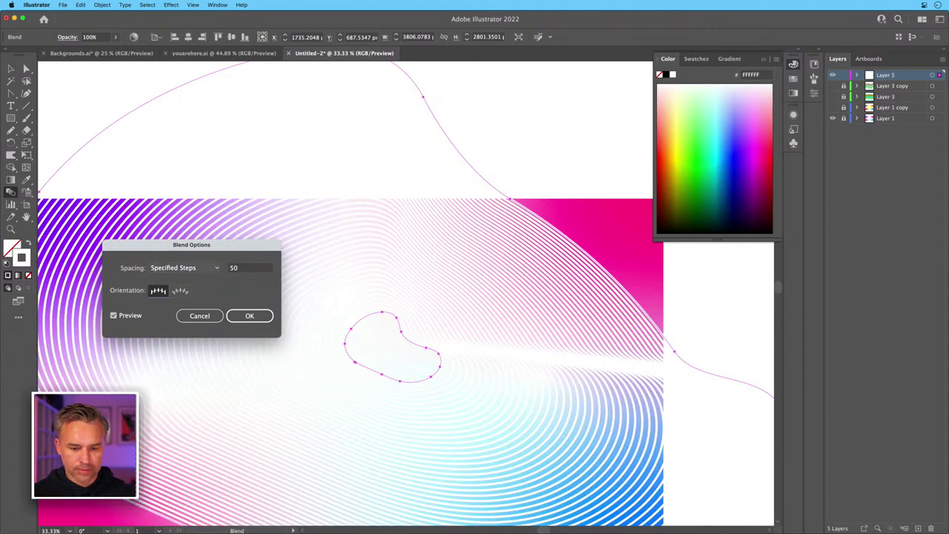
pyautogui.press('Tab')
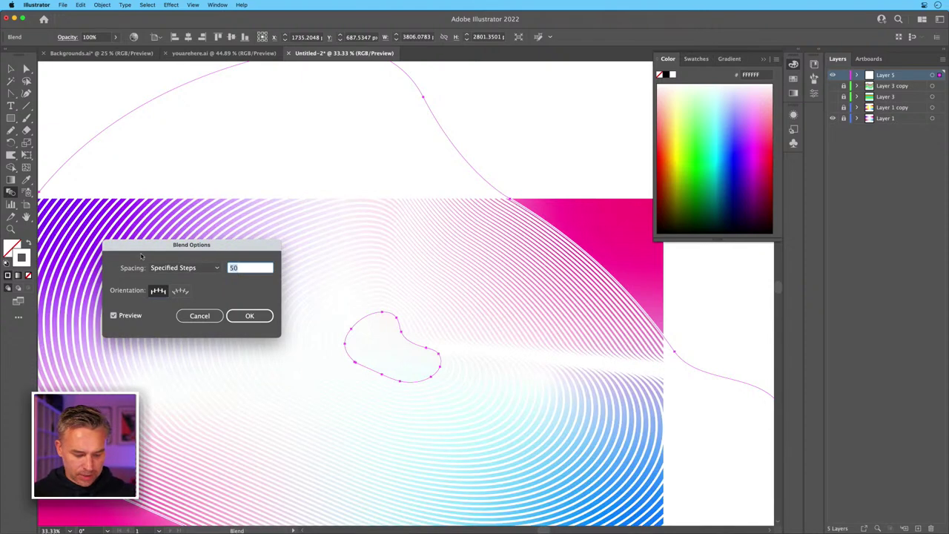
# Set the blend to 30 specified steps and accept the blend options.
pyautogui.write('30')
pyautogui.press('Tab')
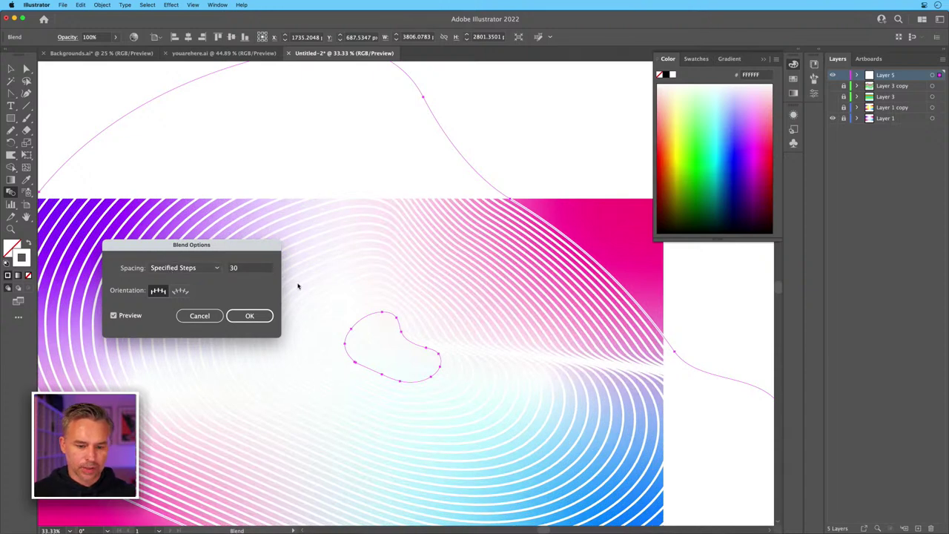
pyautogui.click(248, 315)
pyautogui.hscroll(-3, 393, 99)
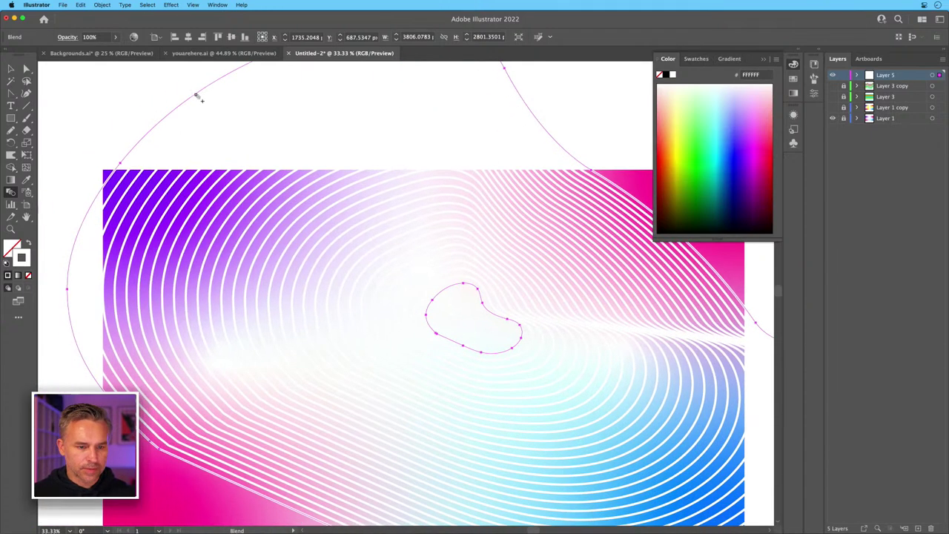
# Isolate the blend, reduce its stroke weight to 5 pt and exit isolation mode.
pyautogui.click(8, 67)
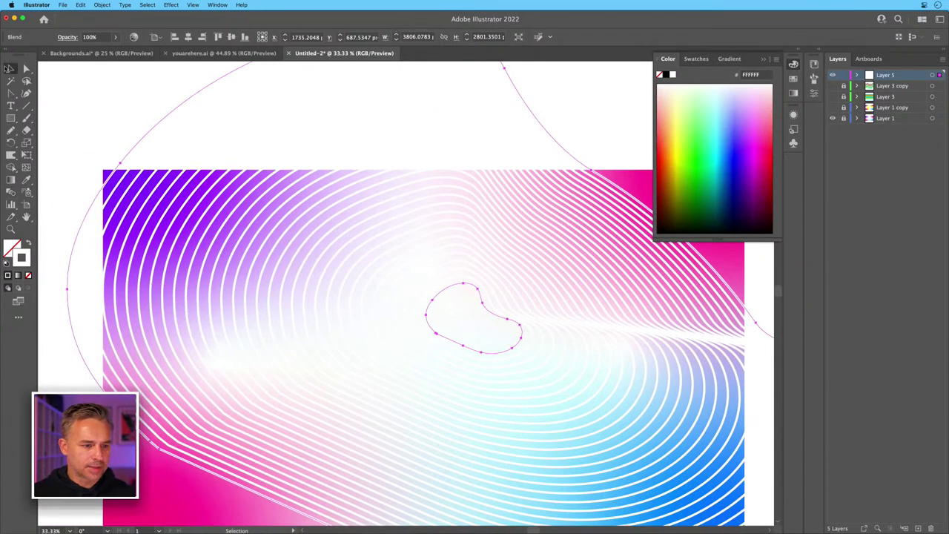
pyautogui.doubleClick(106, 185)
pyautogui.click(107, 179)
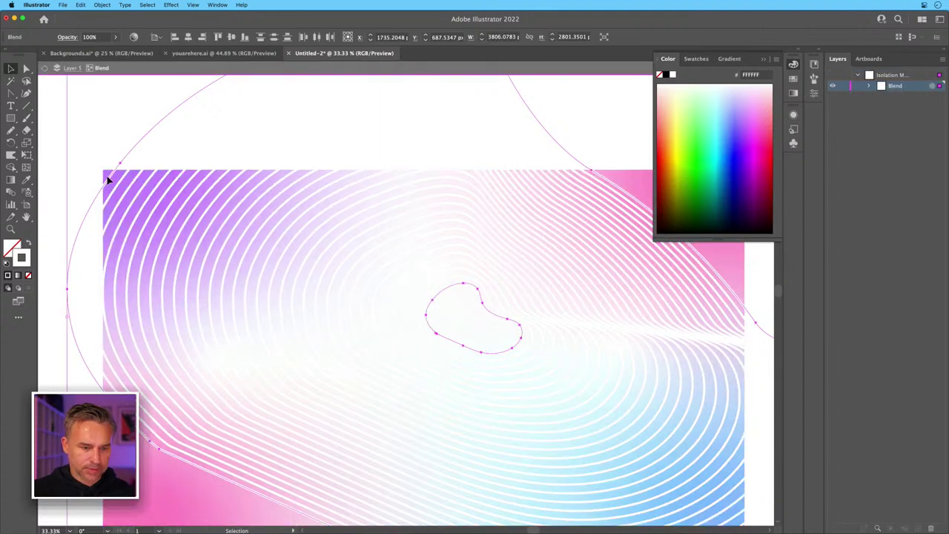
pyautogui.click(798, 51)
pyautogui.click(821, 50)
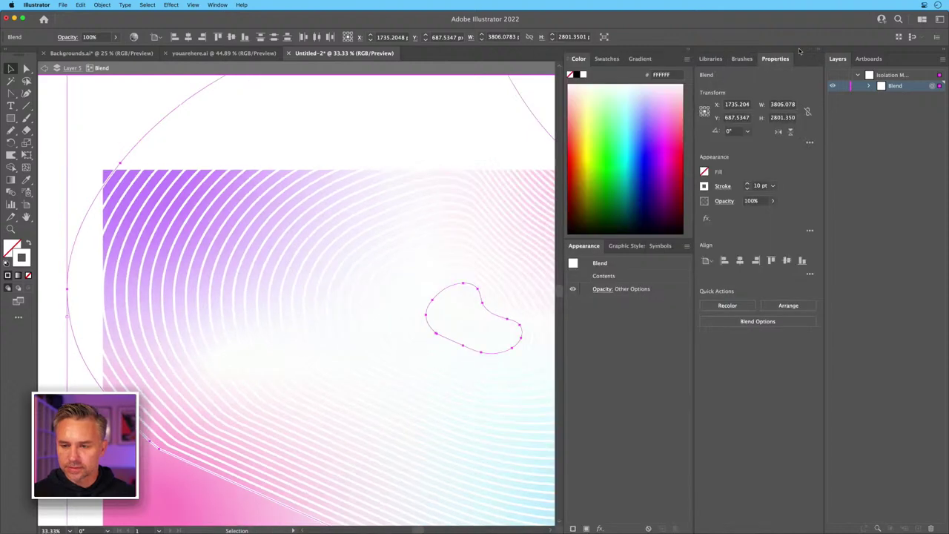
pyautogui.click(758, 185)
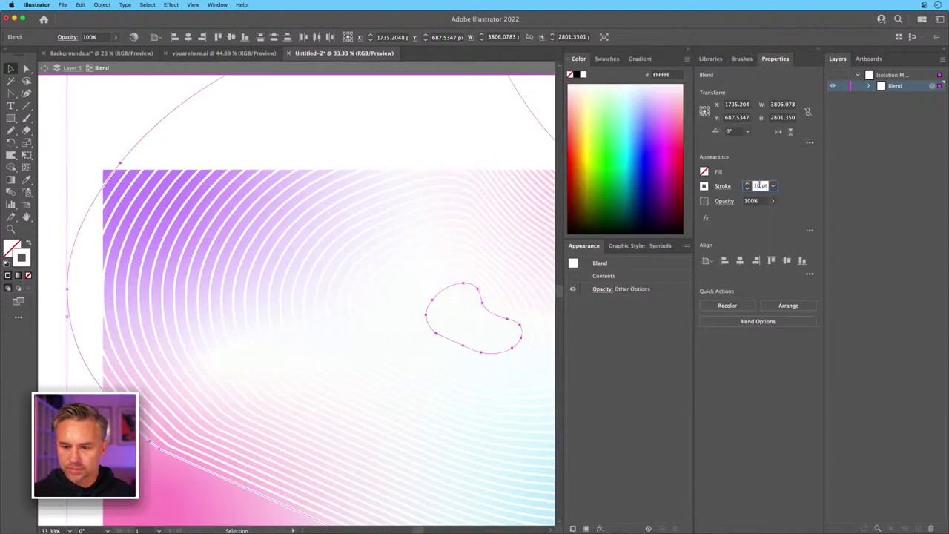
pyautogui.write('5')
pyautogui.press('Return')
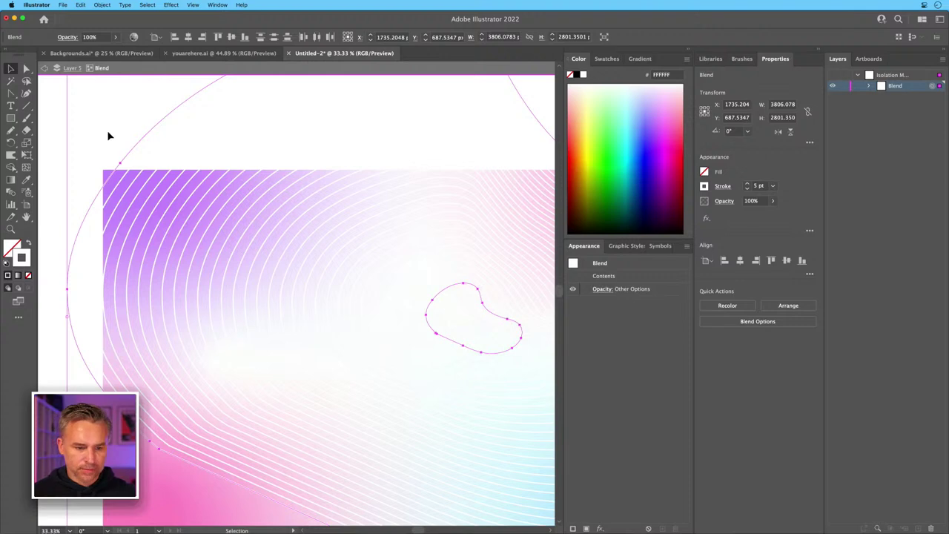
pyautogui.doubleClick(108, 136)
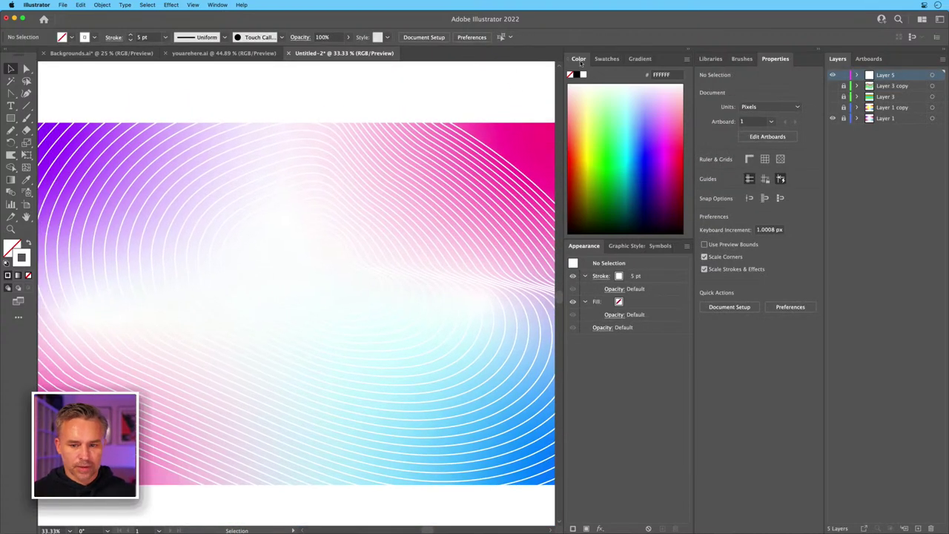
# Move the two upper-right anchor points of the outer outline outward so the outline passes beyond the artboard's upper-right corner.
pyautogui.click(688, 50)
pyautogui.press('super+minus')
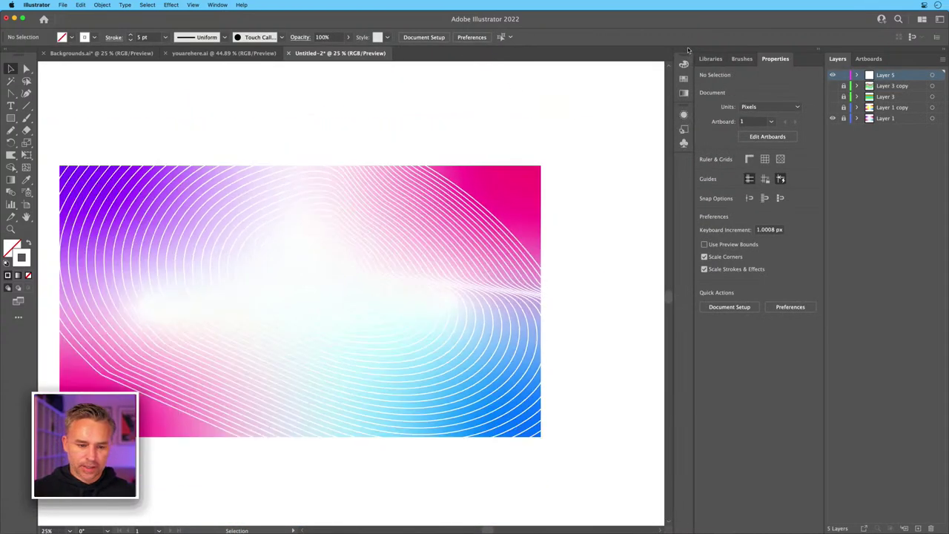
pyautogui.press('super+minus')
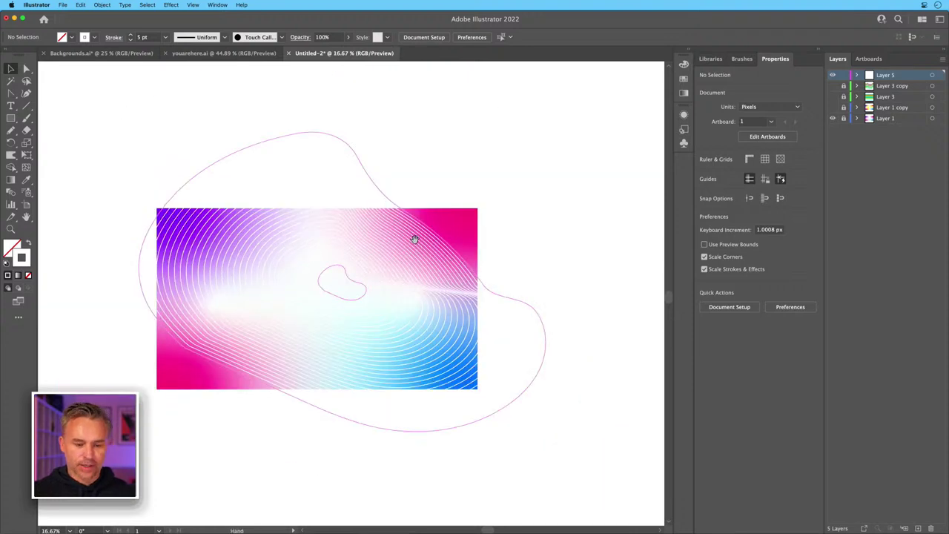
pyautogui.scroll(2, 430, 267)
pyautogui.hscroll(-2, 430, 267)
pyautogui.press('a')
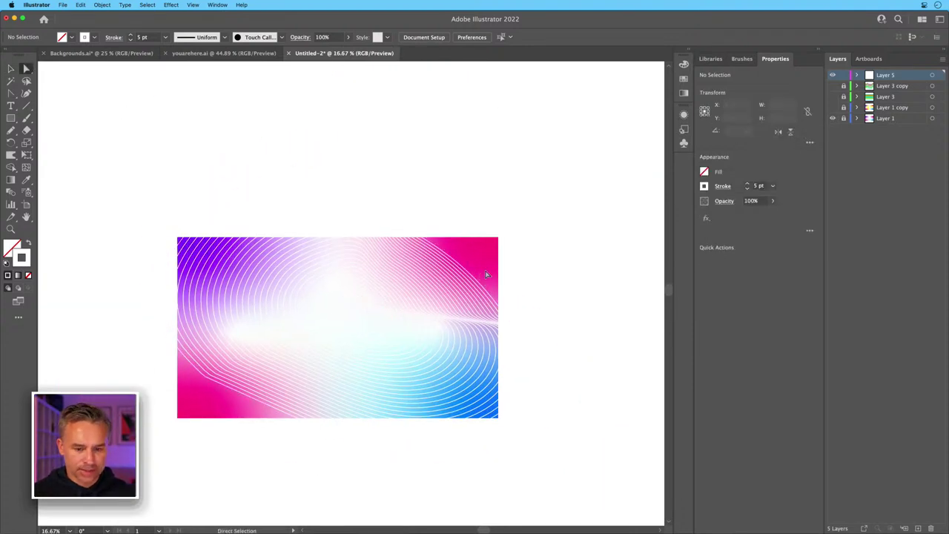
pyautogui.click(460, 272)
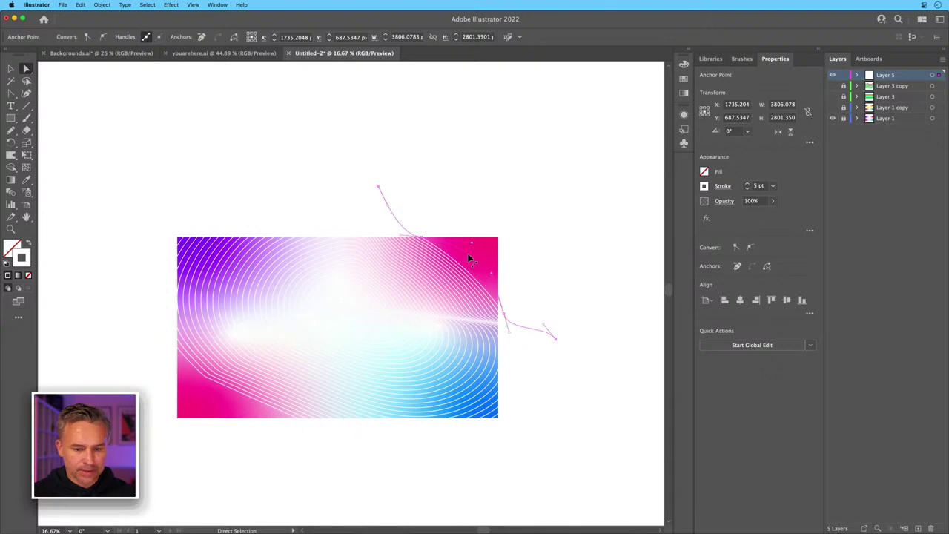
pyautogui.moveTo(502, 318); pyautogui.dragTo(531, 283)
pyautogui.click(441, 202)
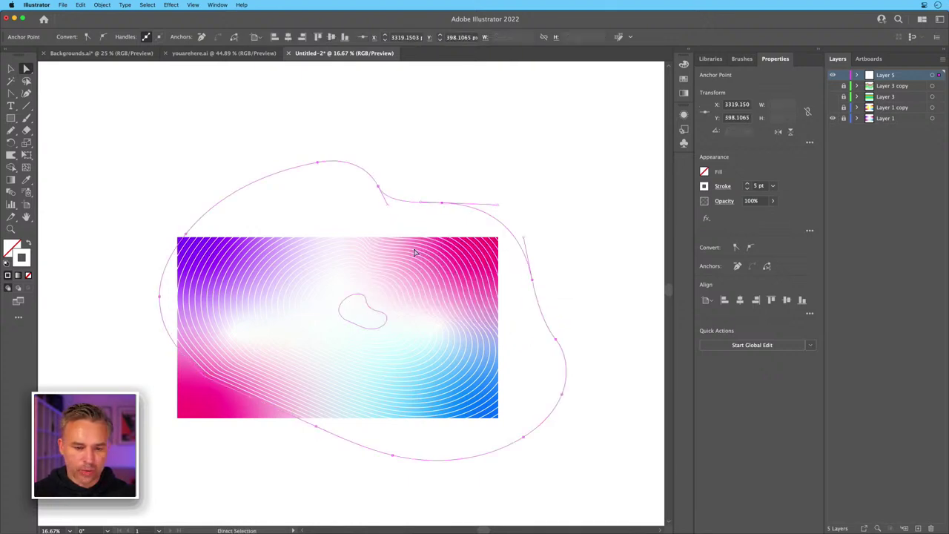
# Move the outer outline's lower-left anchor points outside the artboard corner and smooth the bend there with the Anchor Point tool.
pyautogui.moveTo(316, 428); pyautogui.dragTo(230, 438)
pyautogui.moveTo(200, 379); pyautogui.dragTo(165, 411)
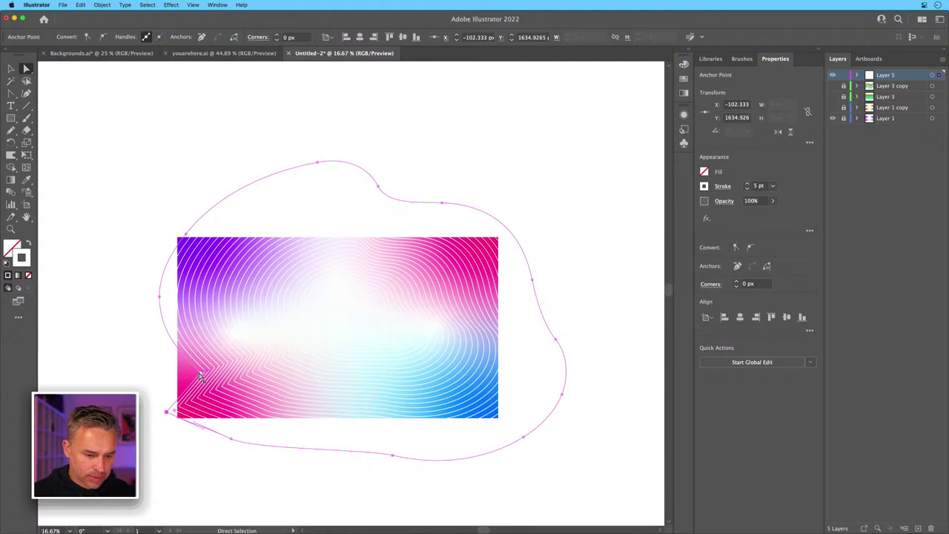
pyautogui.moveTo(206, 376); pyautogui.dragTo(154, 389)
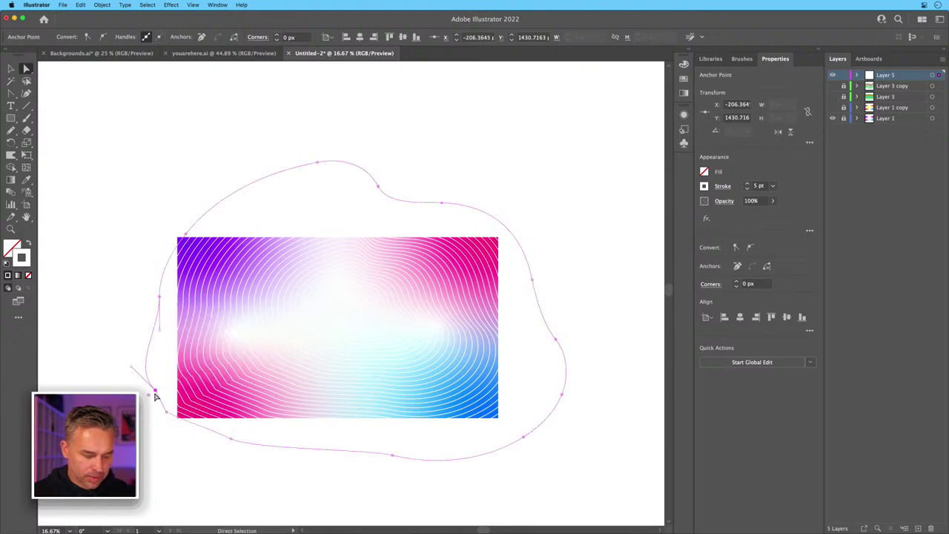
pyautogui.hotkey('shift', 'c')
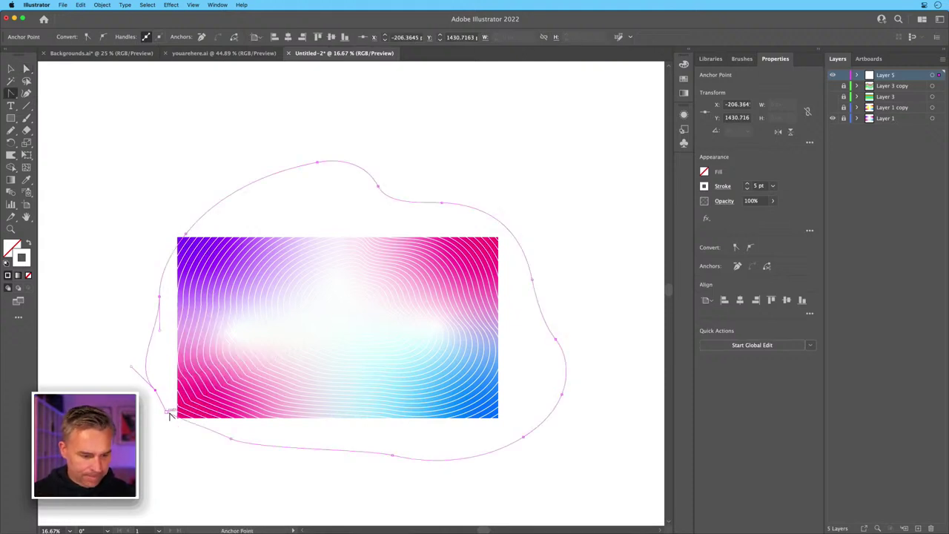
pyautogui.moveTo(166, 409); pyautogui.dragTo(149, 372)
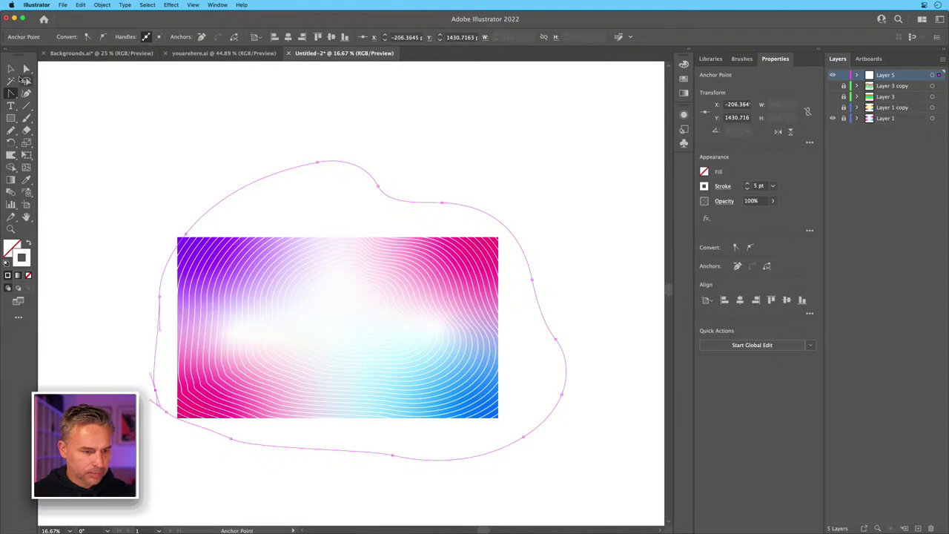
# Reshape the outer outline's left and bottom edges into waves by repositioning their anchor points with the Direct Selection tool.
pyautogui.click(25, 69)
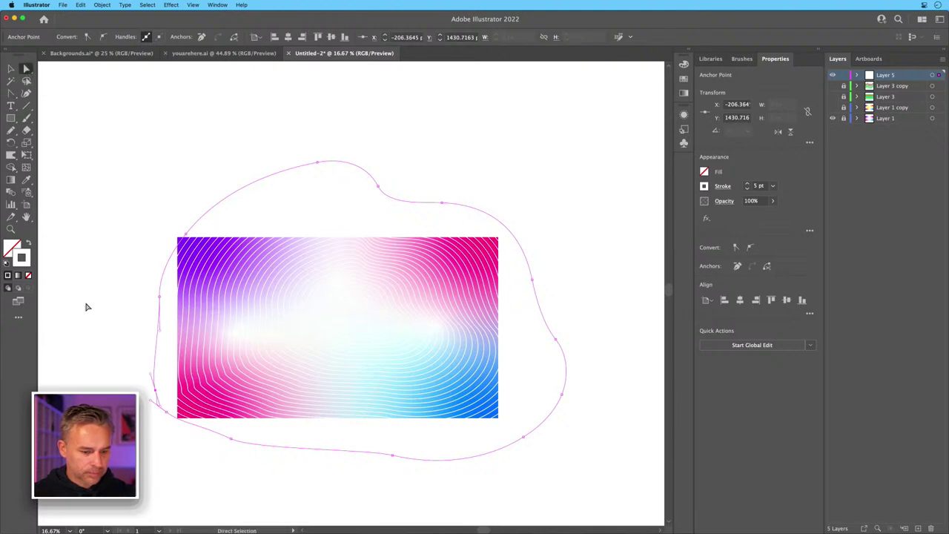
pyautogui.moveTo(153, 385); pyautogui.dragTo(124, 342)
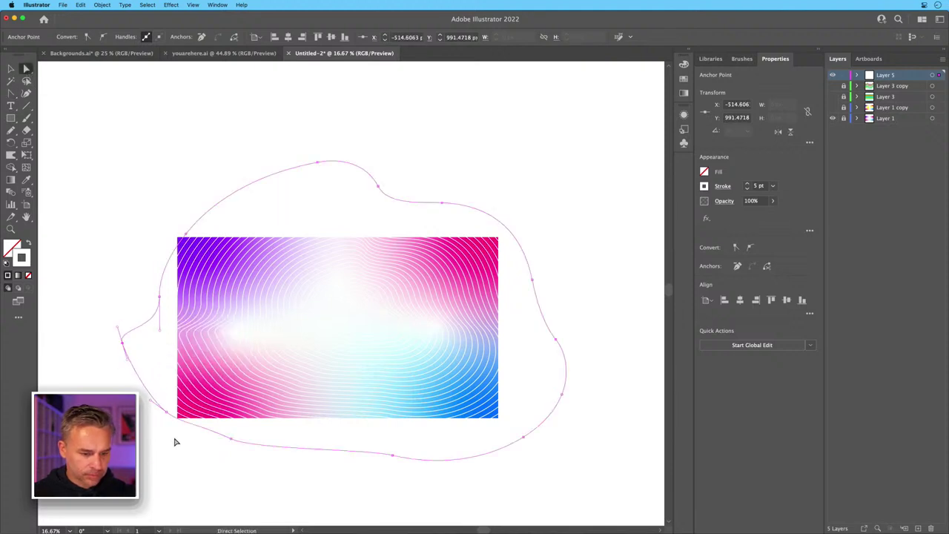
pyautogui.moveTo(174, 440)
pyautogui.mouseDown()
pyautogui.moveTo(170, 415)
pyautogui.moveTo(163, 439)
pyautogui.mouseUp()
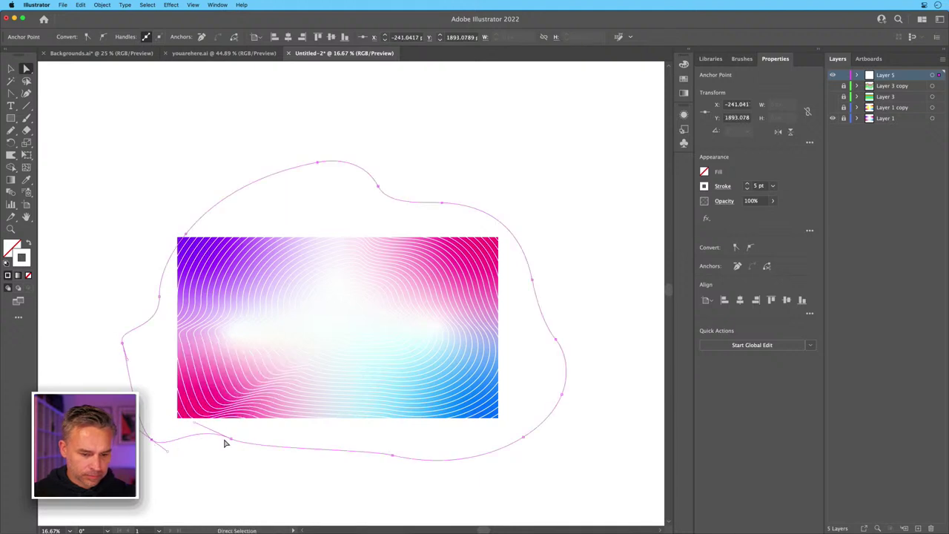
pyautogui.moveTo(225, 440); pyautogui.dragTo(303, 427)
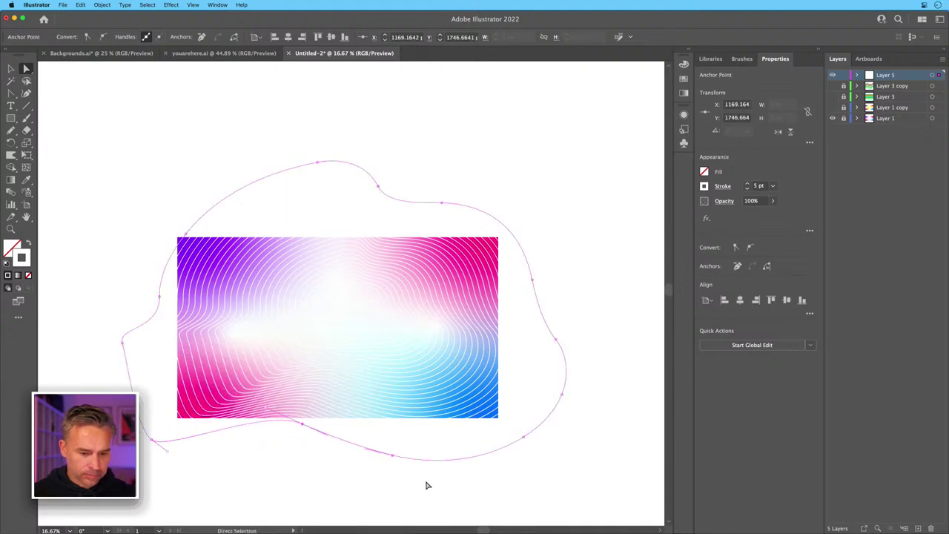
pyautogui.moveTo(392, 455); pyautogui.dragTo(393, 486)
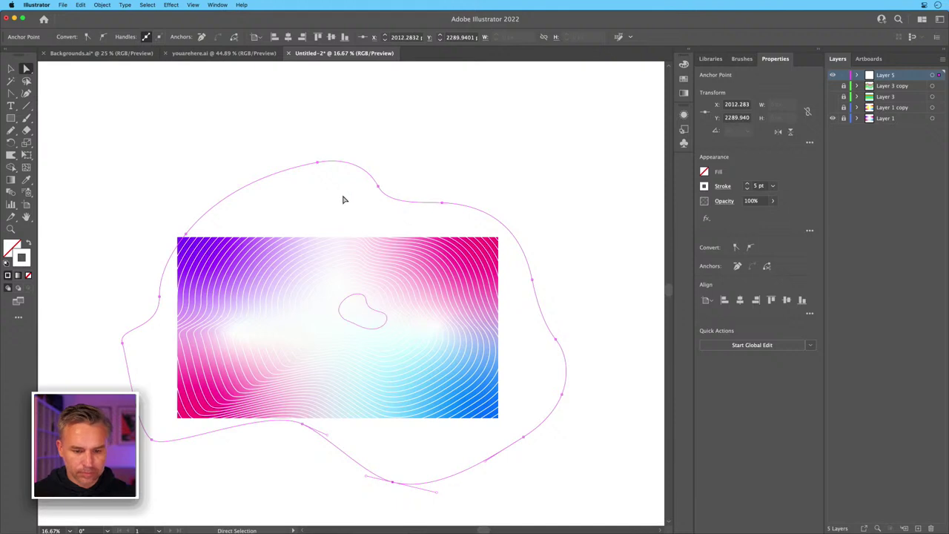
# Shift the two upper anchor points of the outer outline leftward and nudge its right-hand anchor point slightly up.
pyautogui.moveTo(376, 188); pyautogui.dragTo(338, 205)
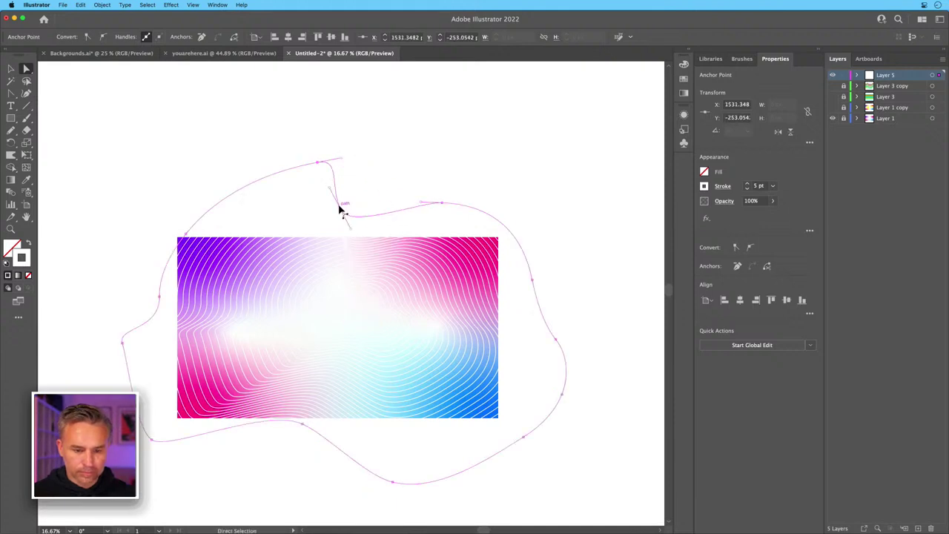
pyautogui.moveTo(319, 161); pyautogui.dragTo(263, 170)
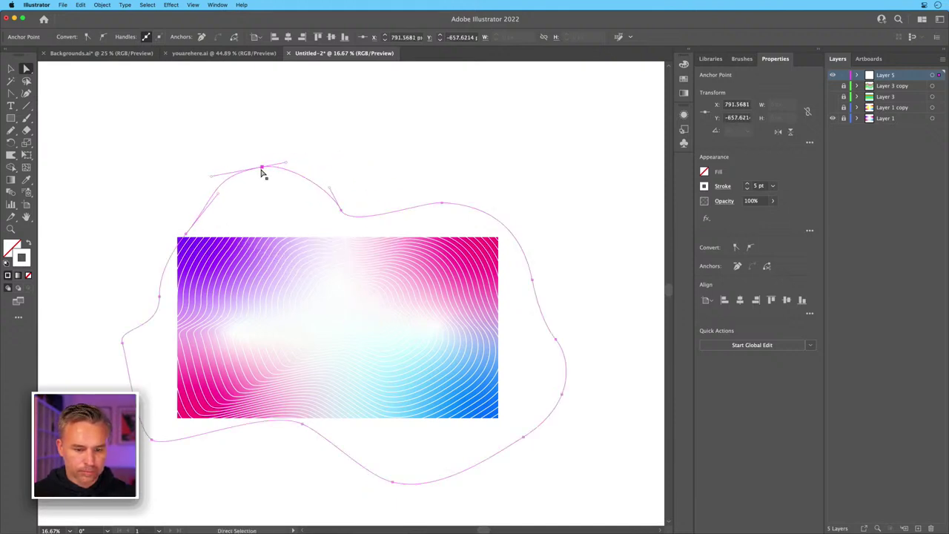
pyautogui.moveTo(531, 280); pyautogui.dragTo(532, 269)
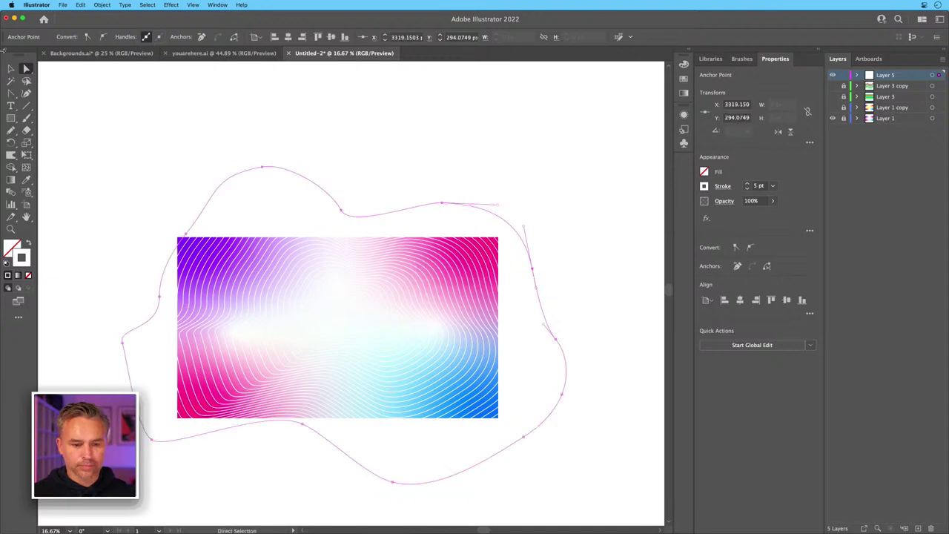
# Make the hidden Layer 1 copy layer visible beneath the line pattern.
pyautogui.click(11, 68)
pyautogui.click(874, 108)
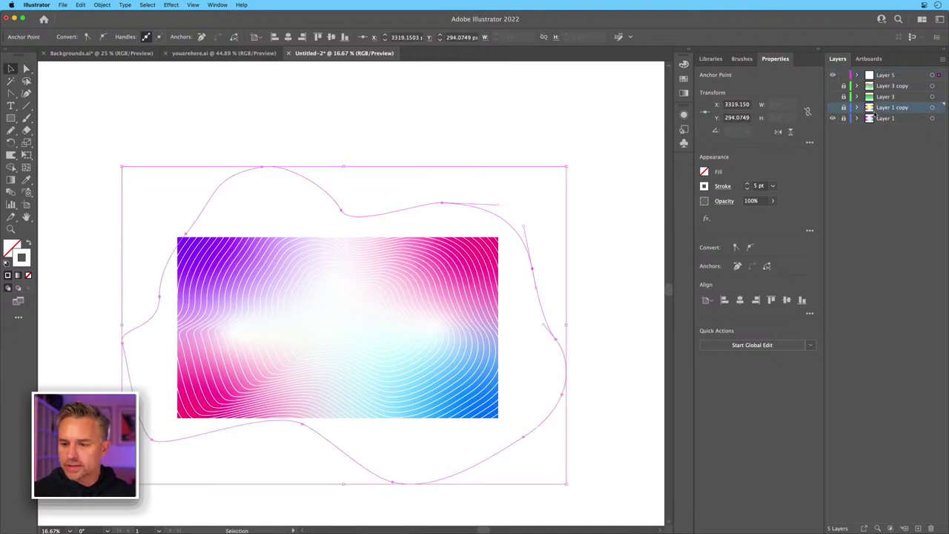
pyautogui.click(832, 107)
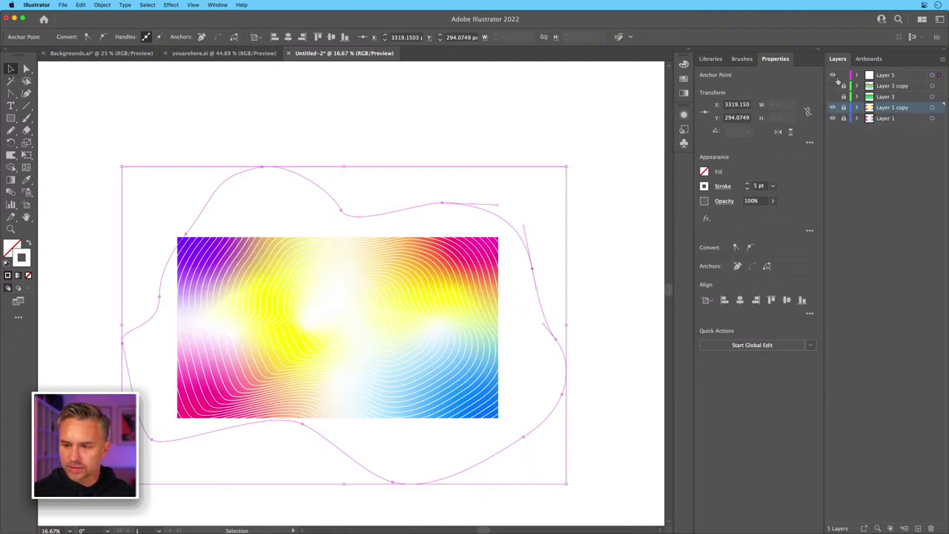
# Unlock the Layer 1 copy layer and duplicate it.
pyautogui.press('super+j')
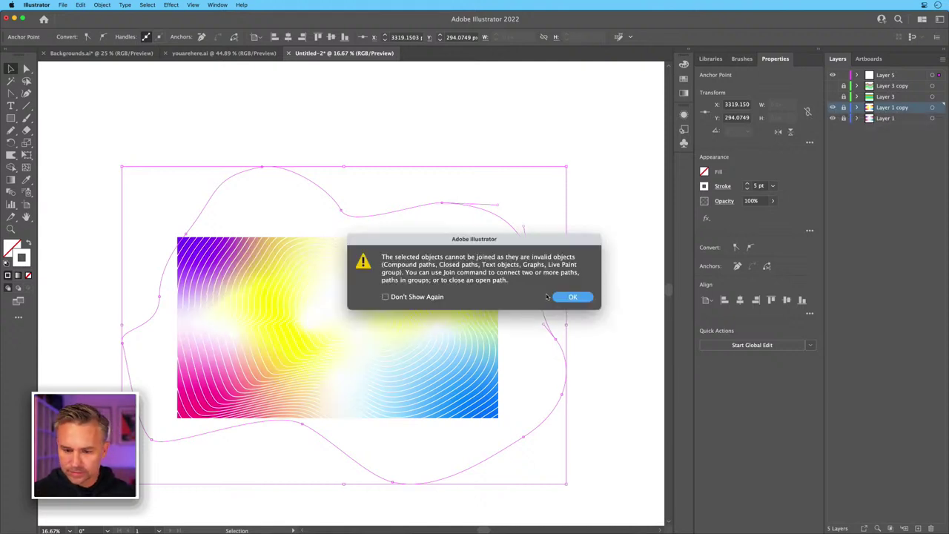
pyautogui.click(568, 297)
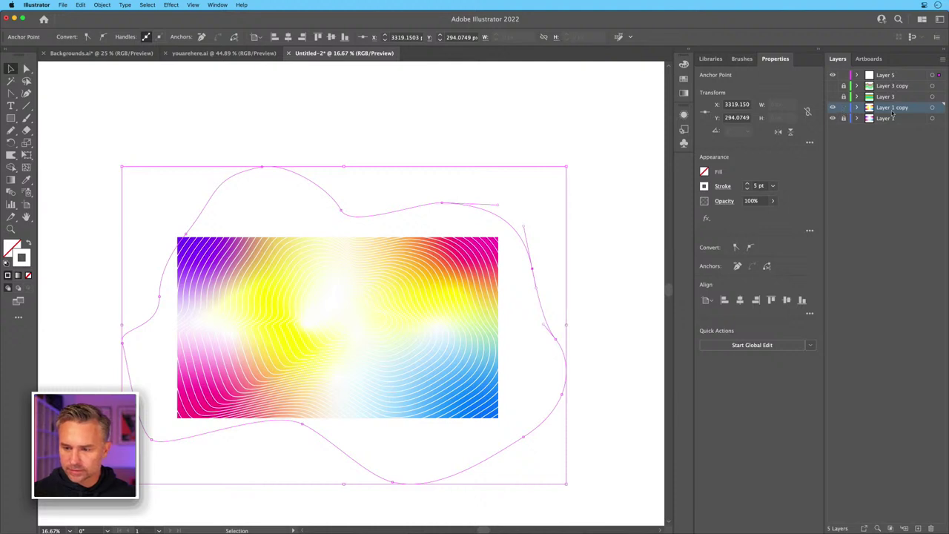
pyautogui.moveTo(892, 112); pyautogui.dragTo(917, 524)
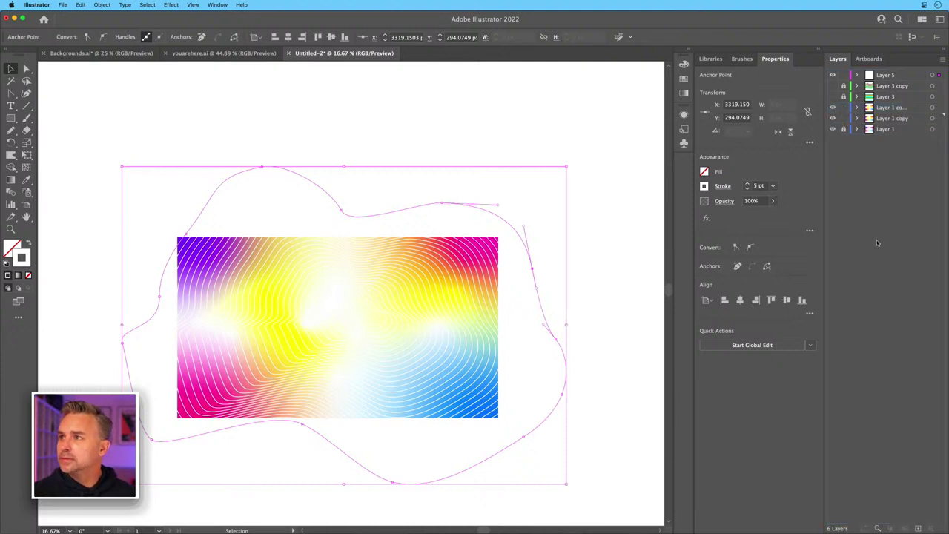
# Lock Layer 5, hide the original Layer 1 copy layer, and select the gradient rectangle on its duplicate.
pyautogui.click(854, 109)
pyautogui.click(844, 76)
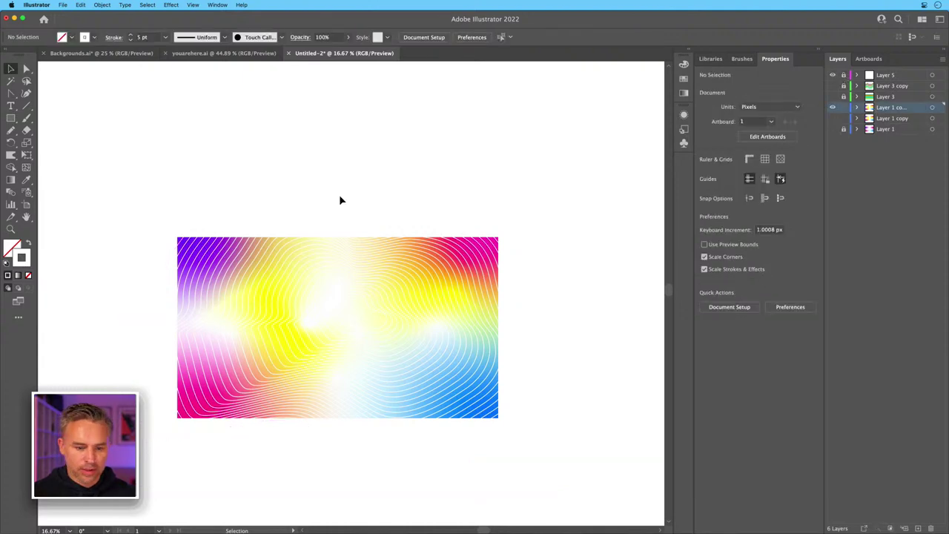
pyautogui.click(319, 285)
pyautogui.press('super+equal')
pyautogui.press('super+equal')
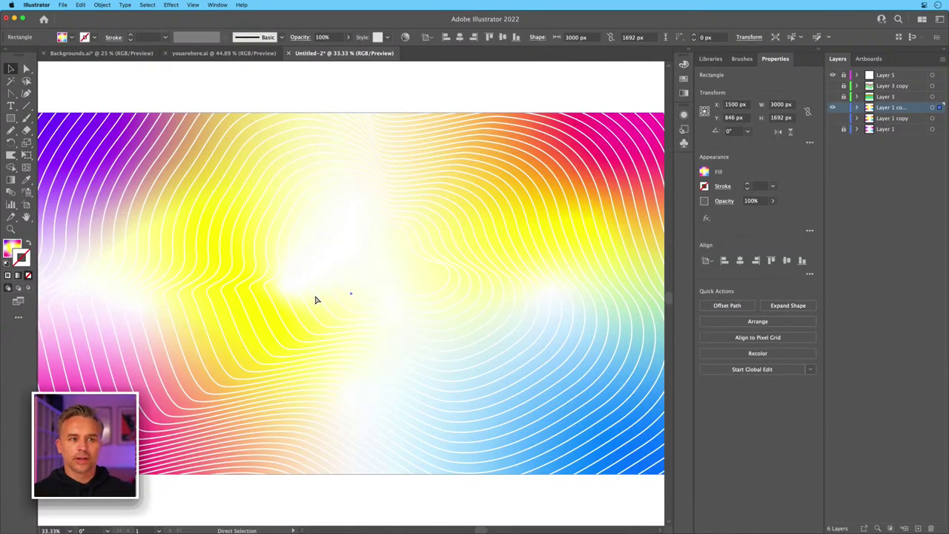
pyautogui.press('super+equal')
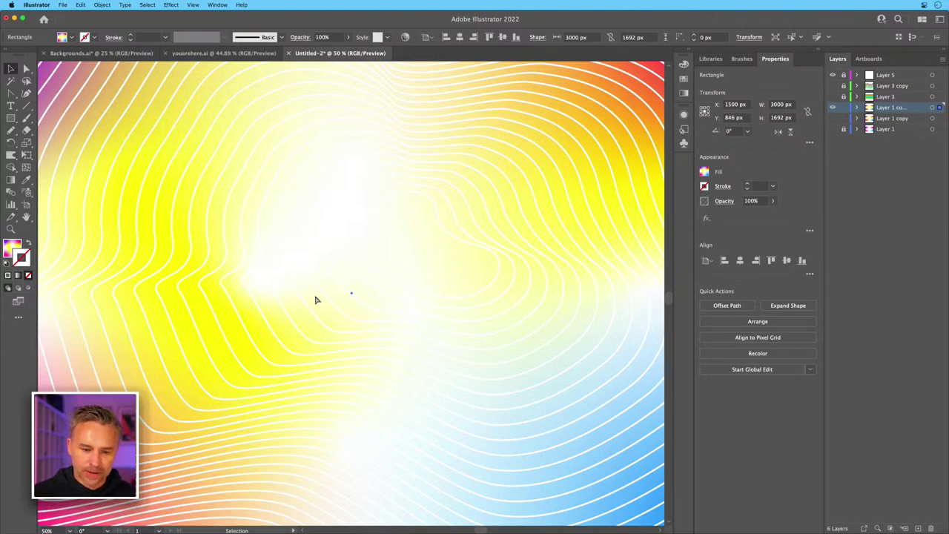
pyautogui.press('super+minus')
pyautogui.press('super+minus')
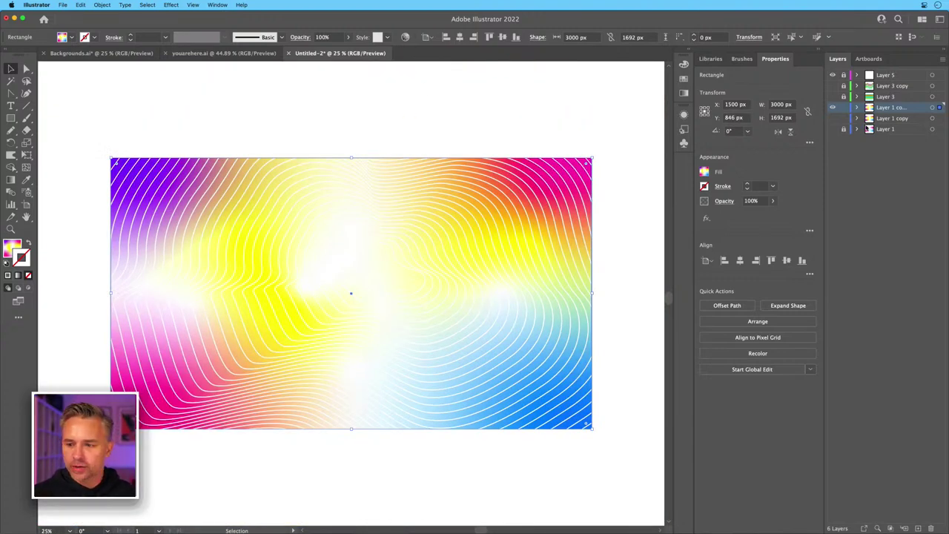
# Unlock Layer 5 and reduce the stroke weight of the blend's outer outline to 0.25 pt.
pyautogui.click(895, 77)
pyautogui.click(468, 93)
pyautogui.click(584, 135)
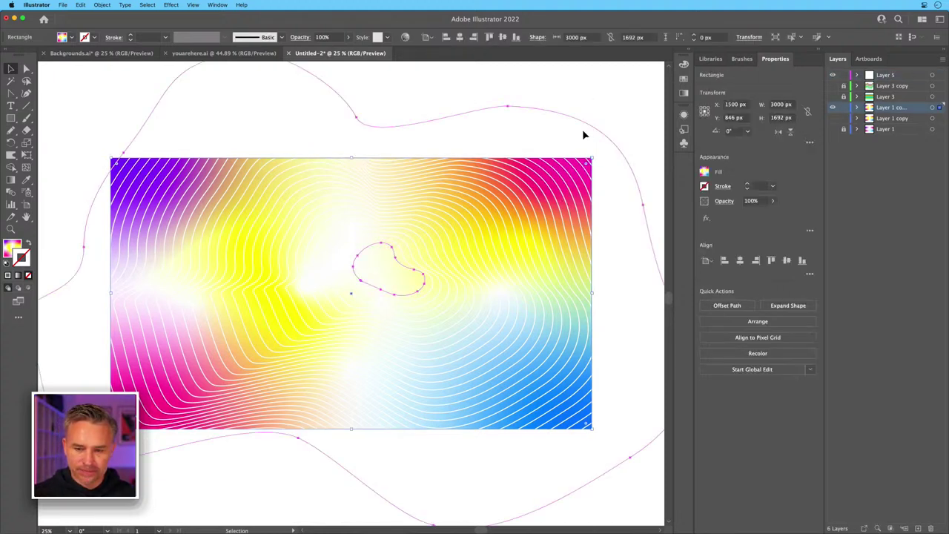
pyautogui.click(582, 134)
pyautogui.click(26, 68)
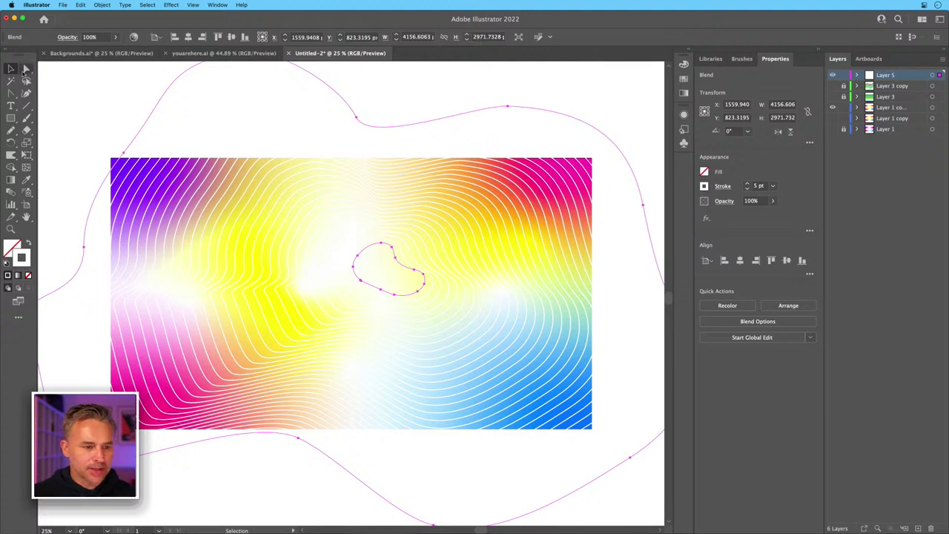
pyautogui.click(604, 112)
pyautogui.click(600, 131)
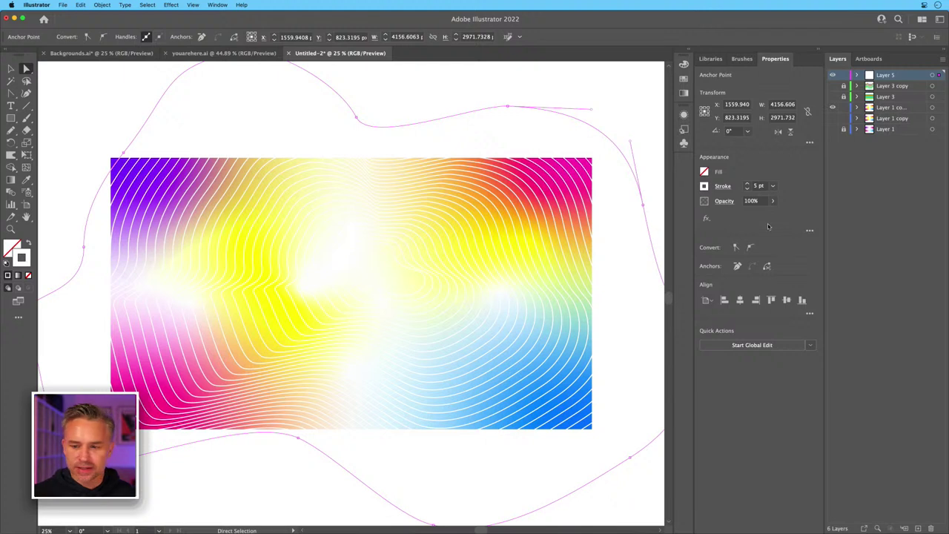
pyautogui.click(747, 189)
pyautogui.click(747, 188)
pyautogui.click(747, 189)
pyautogui.click(747, 189)
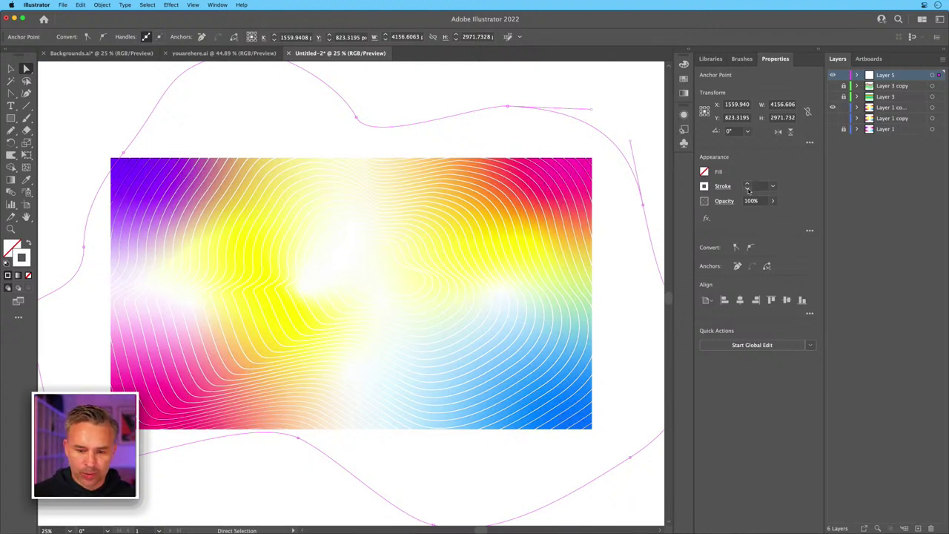
pyautogui.click(747, 189)
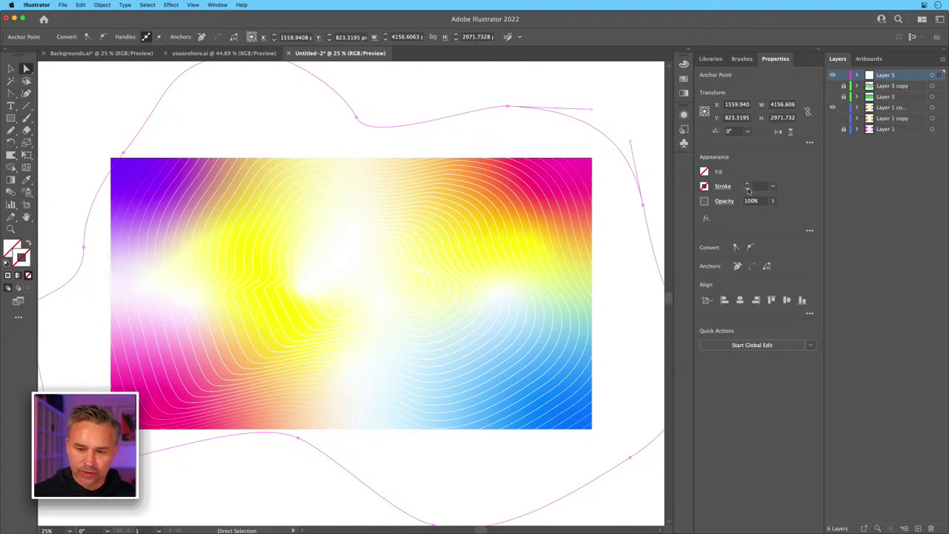
pyautogui.click(747, 184)
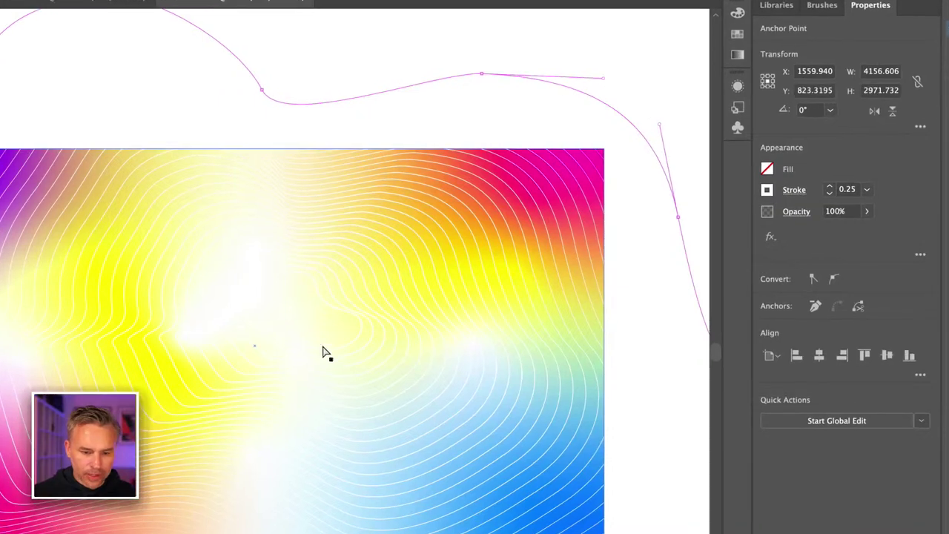
pyautogui.hotkey('ctrl', 'v')
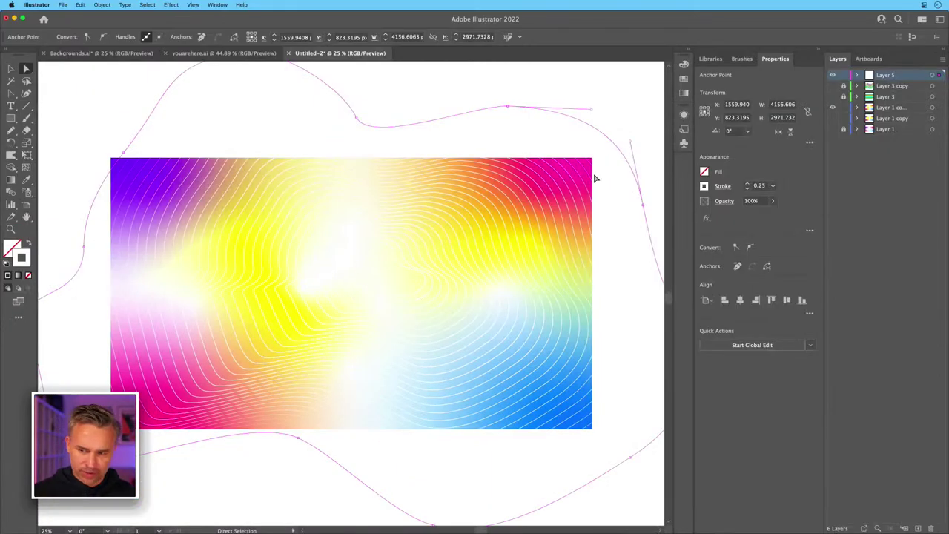
# Lock Layer 5 and open the freeform gradient fill of the duplicated layer's rectangle for editing.
pyautogui.click(833, 107)
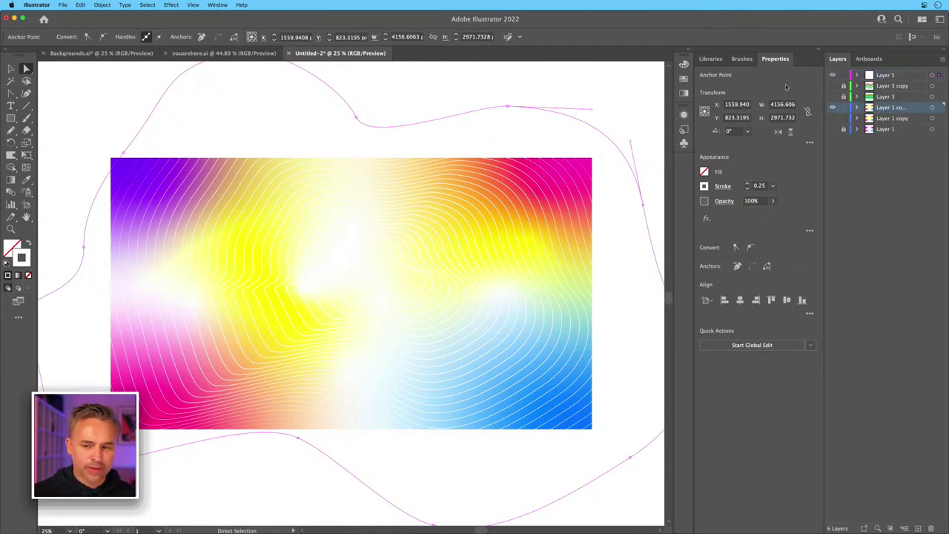
pyautogui.click(843, 75)
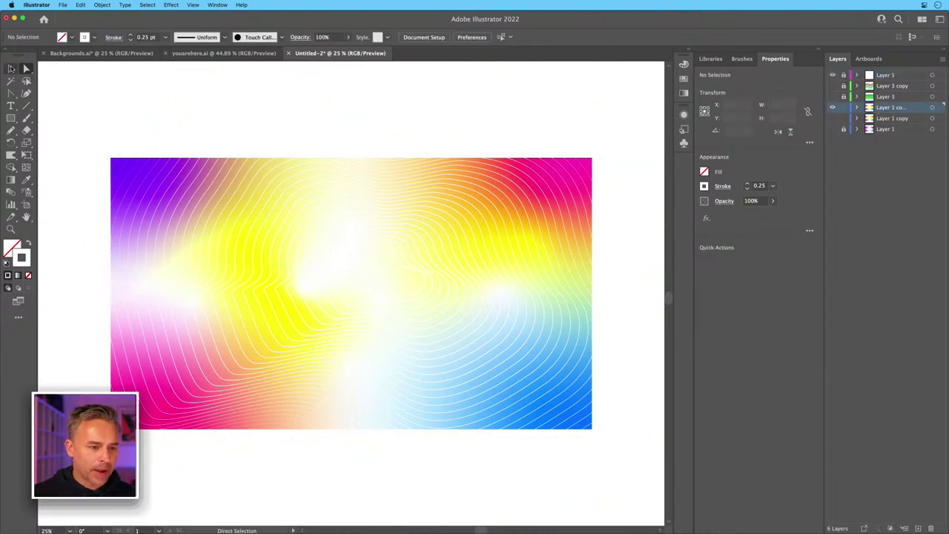
pyautogui.click(278, 266)
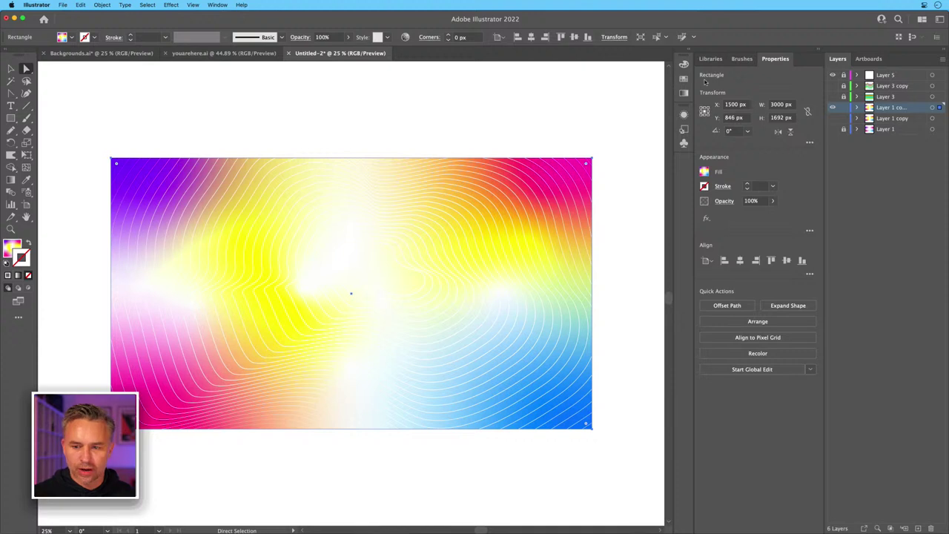
pyautogui.click(688, 53)
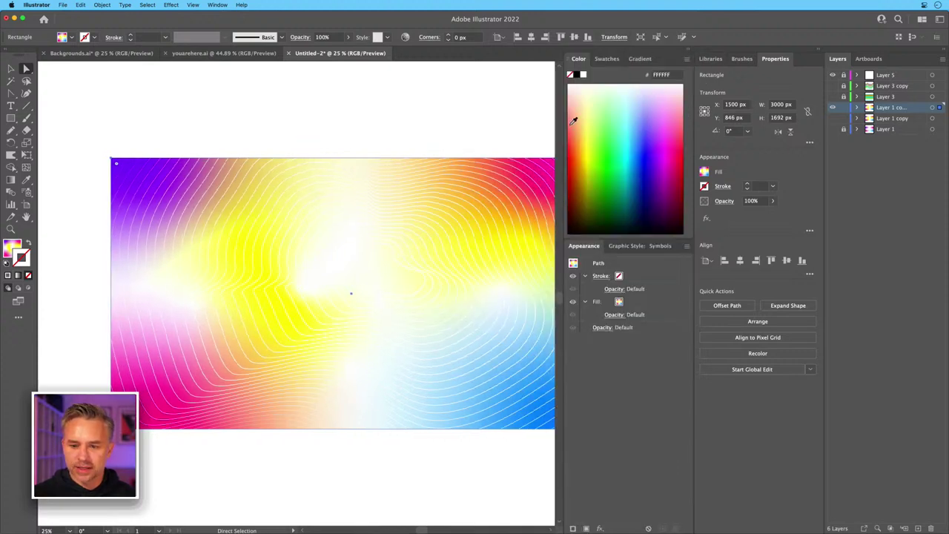
pyautogui.click(641, 59)
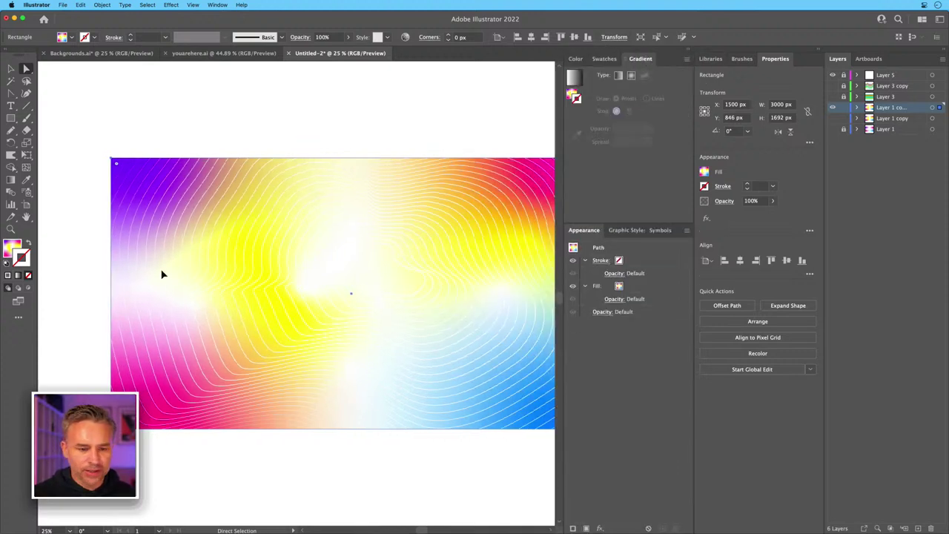
pyautogui.click(9, 248)
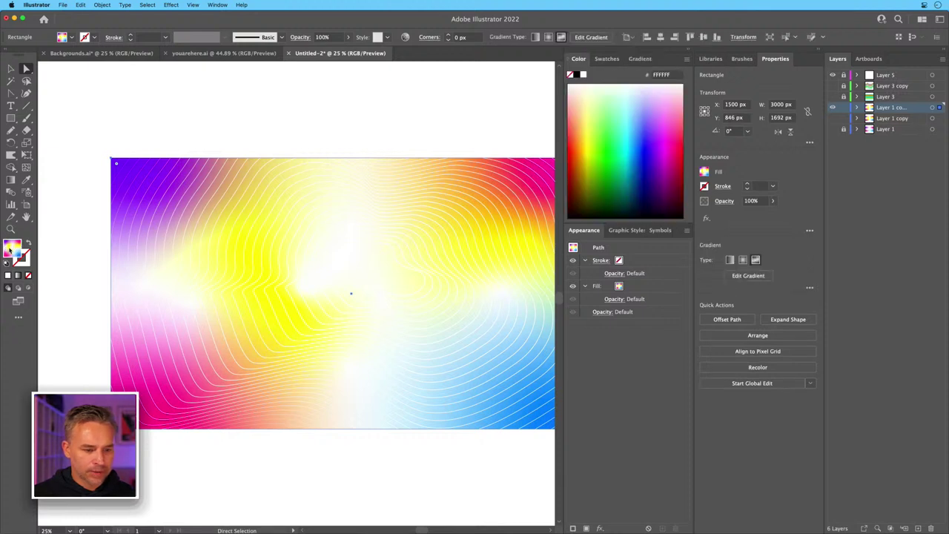
pyautogui.click(640, 59)
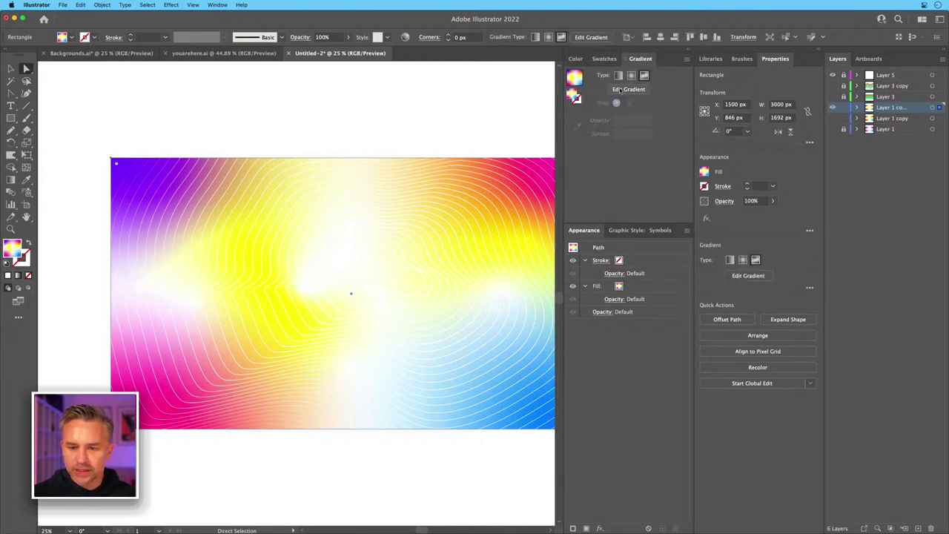
pyautogui.click(621, 90)
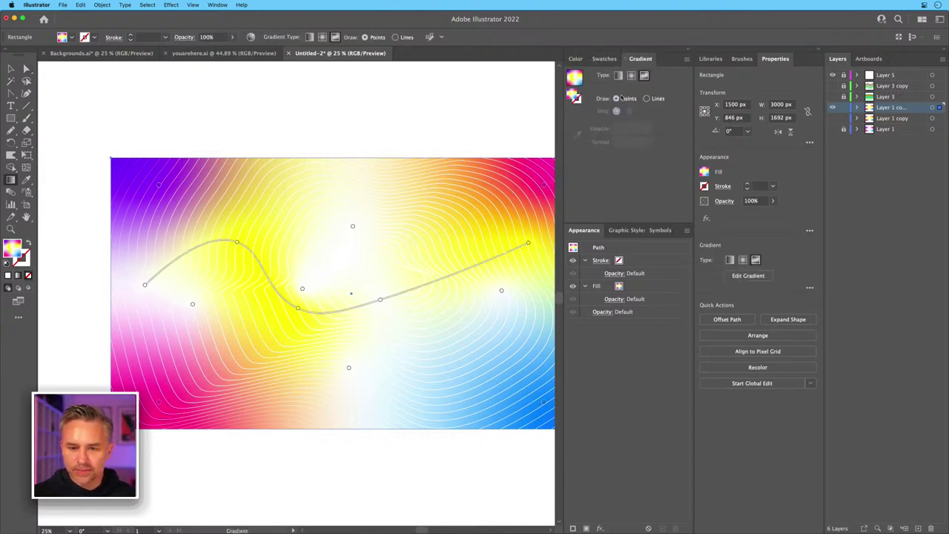
# Delete the white colour stop on the curve near the centre and shift the curve's right-hand yellow stop inward and slightly up.
pyautogui.click(380, 302)
pyautogui.moveTo(380, 303); pyautogui.dragTo(388, 304)
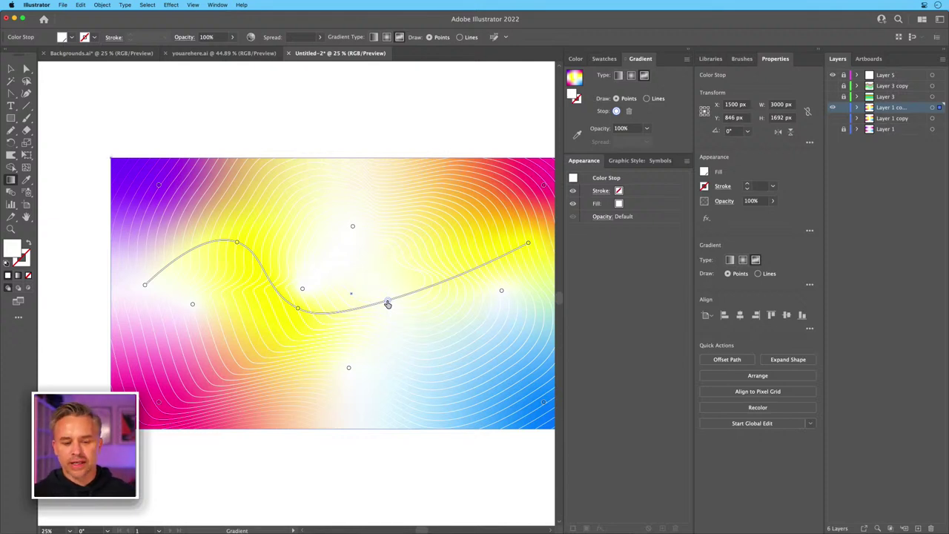
pyautogui.press('Delete')
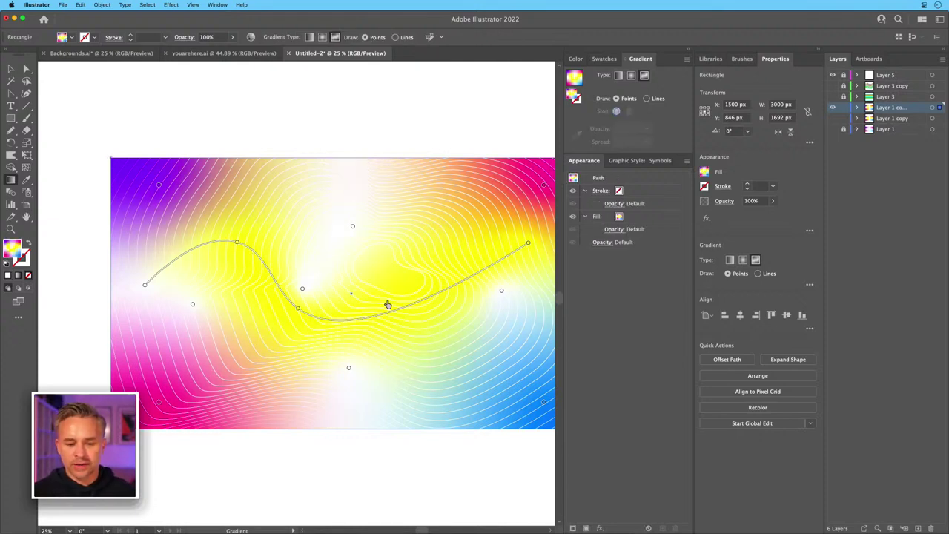
pyautogui.doubleClick(527, 245)
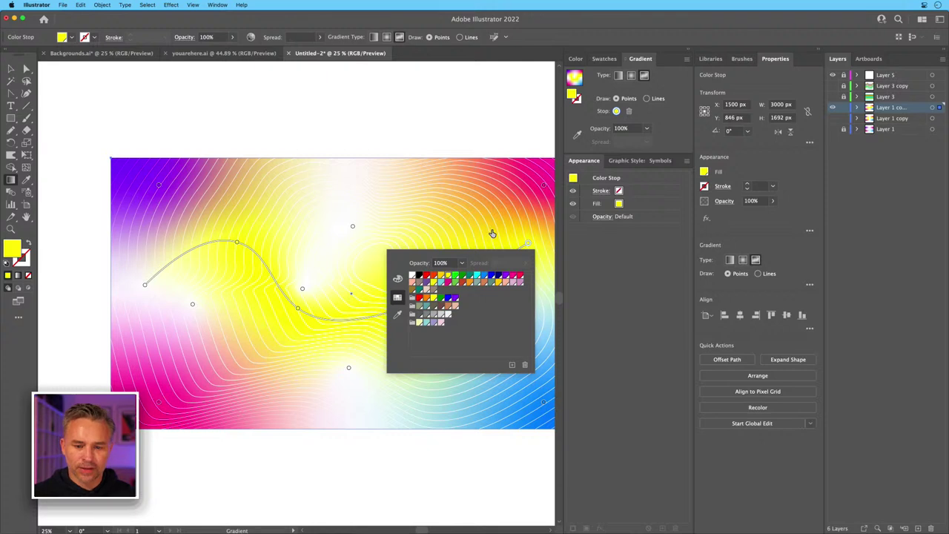
pyautogui.moveTo(524, 246); pyautogui.dragTo(484, 234)
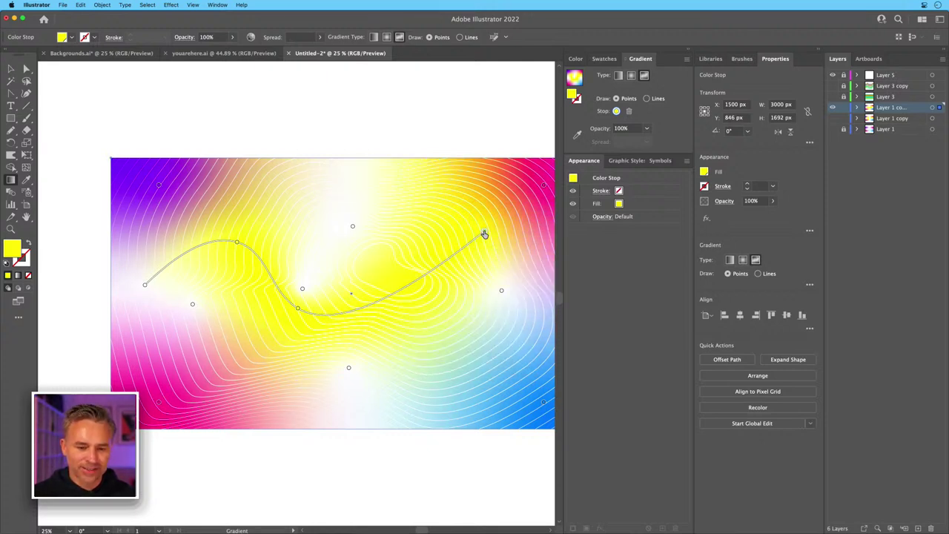
# Recolour the white gradient stops at the upper centre and lower centre to purple.
pyautogui.doubleClick(353, 228)
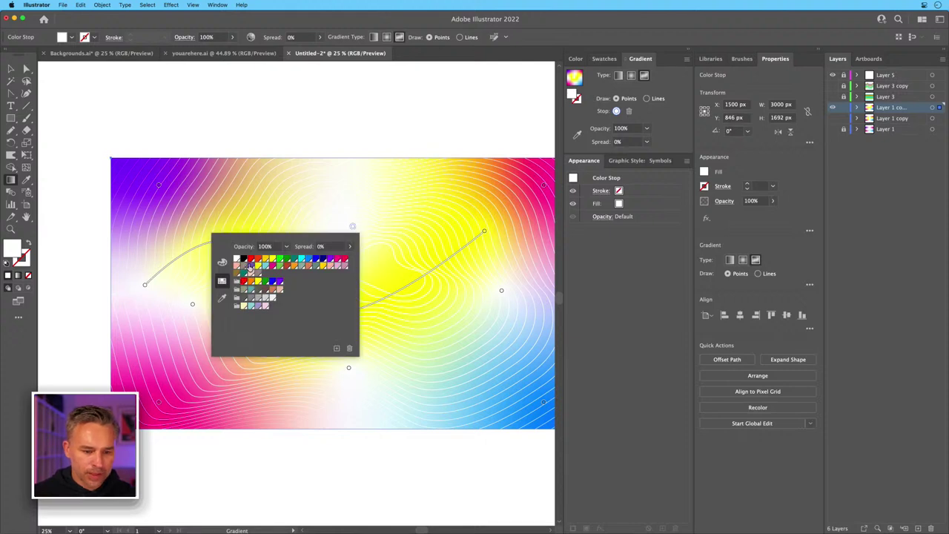
pyautogui.click(251, 265)
pyautogui.click(330, 259)
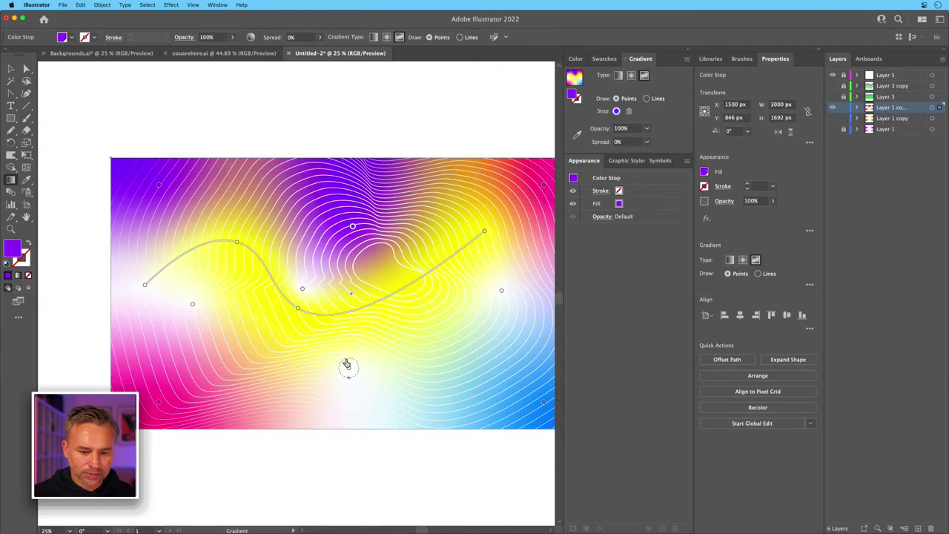
pyautogui.doubleClick(349, 369)
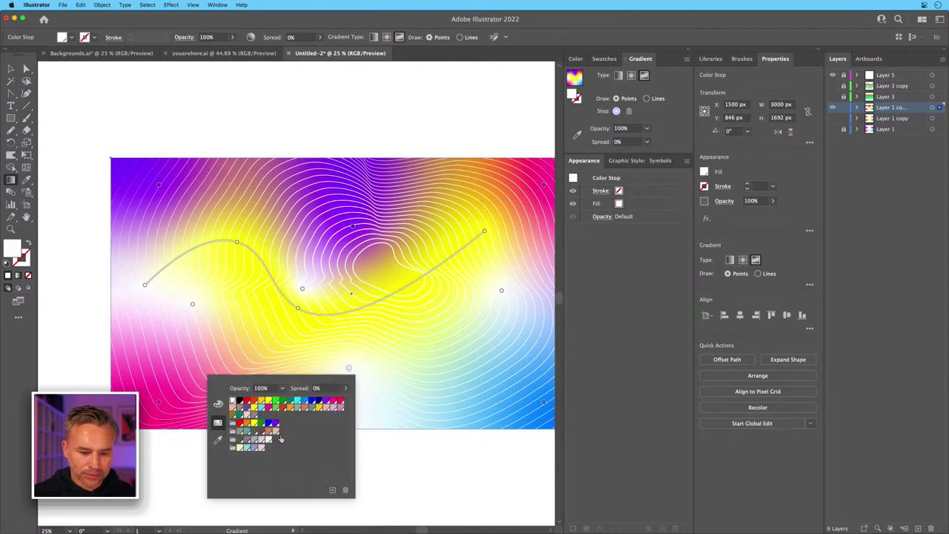
pyautogui.click(318, 402)
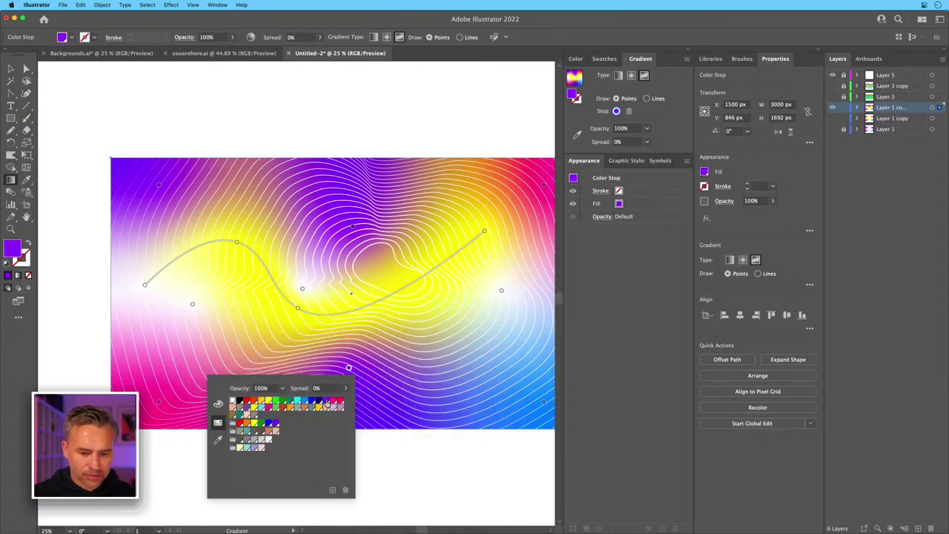
# Reposition three gradient stops: the central white one to the upper left, the upper purple one slightly up, and the right white one down and left.
pyautogui.click(297, 234)
pyautogui.moveTo(297, 234); pyautogui.dragTo(263, 218)
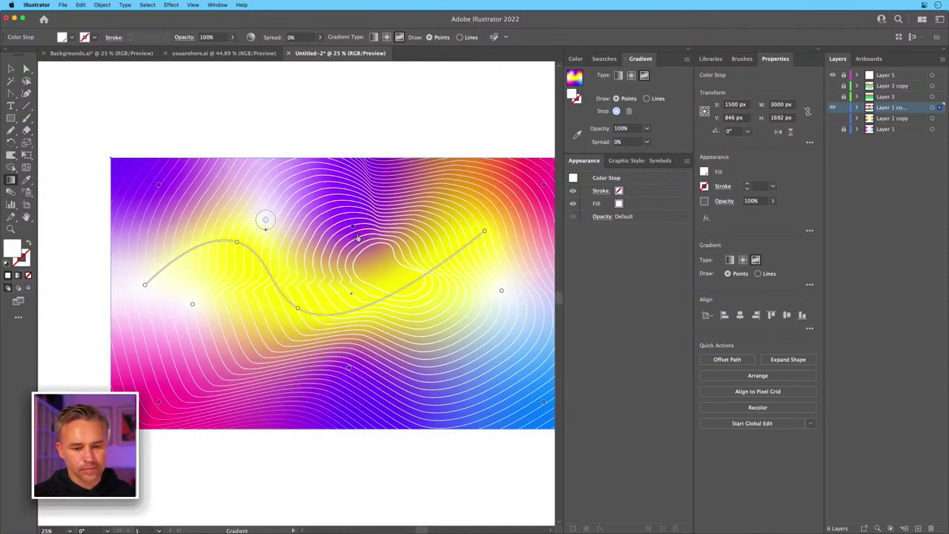
pyautogui.moveTo(353, 226); pyautogui.dragTo(356, 204)
pyautogui.hscroll(3, 493, 207)
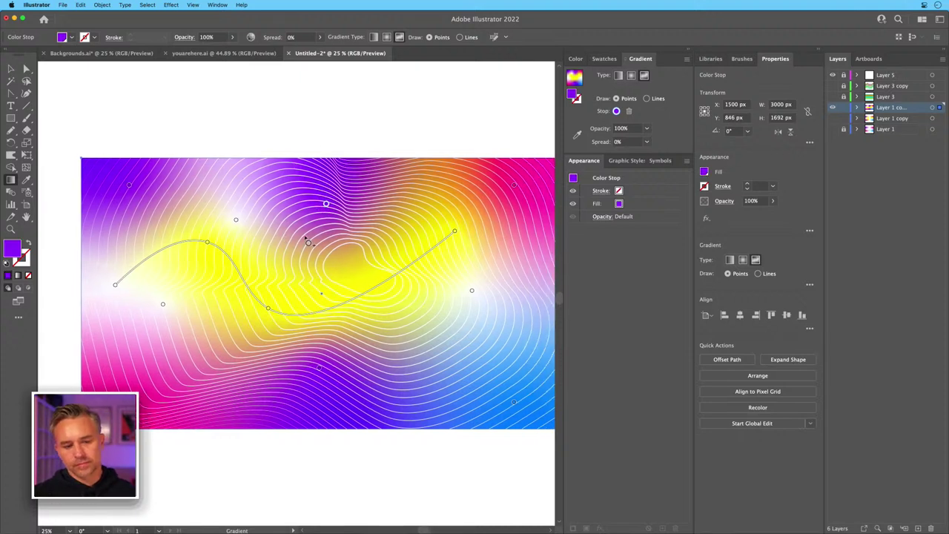
pyautogui.click(408, 327)
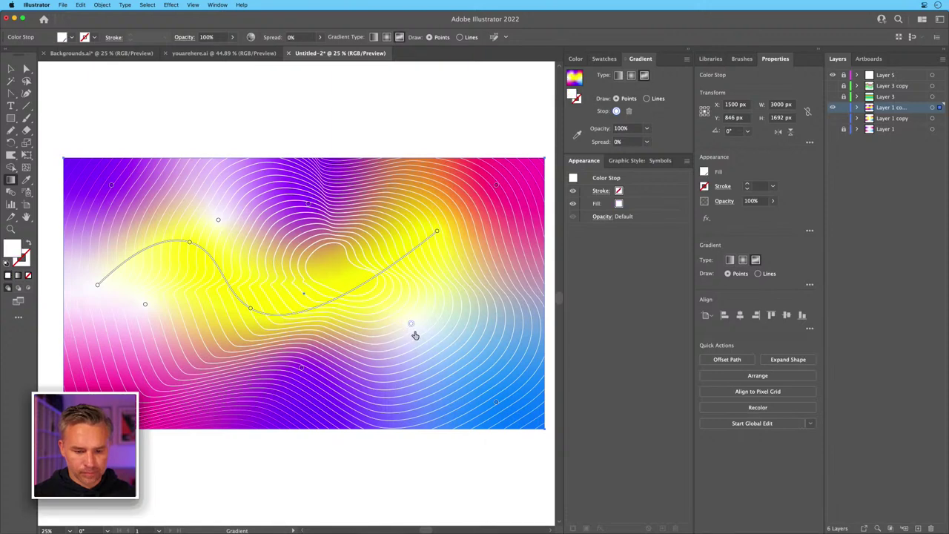
# Widen the spread of the lower-right white stop to 74% and the upper-left white stop to 83%, and leave gradient editing.
pyautogui.moveTo(412, 335)
pyautogui.mouseDown()
pyautogui.moveTo(410, 362)
pyautogui.moveTo(415, 344)
pyautogui.mouseUp()
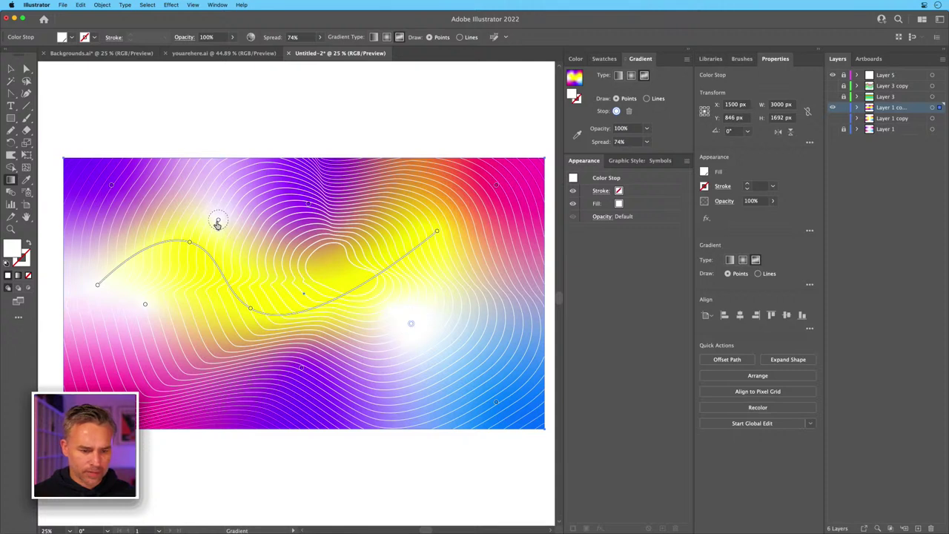
pyautogui.moveTo(218, 231); pyautogui.dragTo(218, 238)
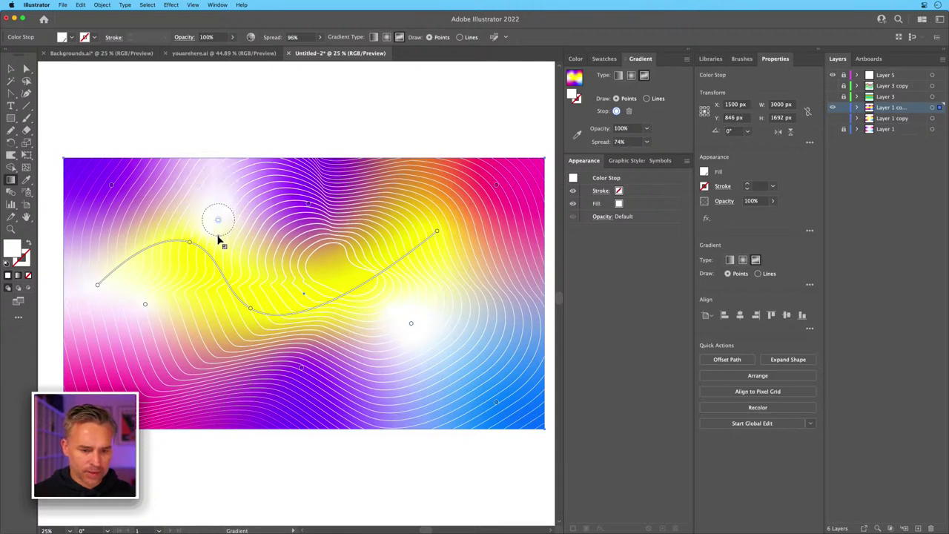
pyautogui.click(10, 68)
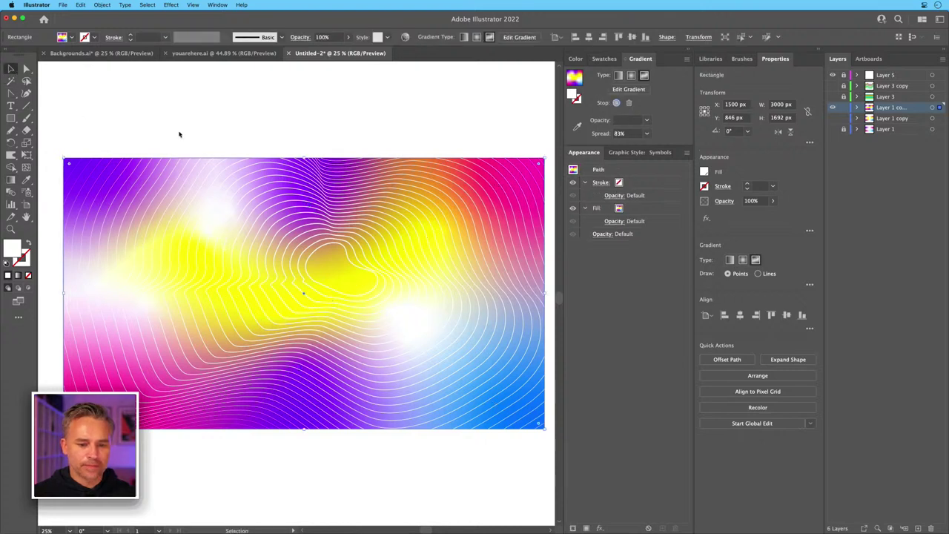
pyautogui.moveTo(240, 157); pyautogui.dragTo(257, 183)
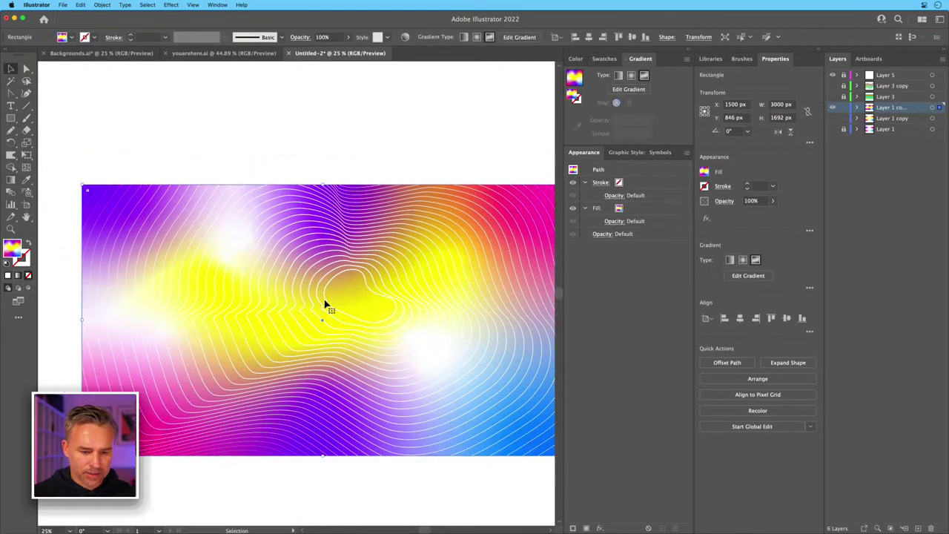
pyautogui.click(311, 91)
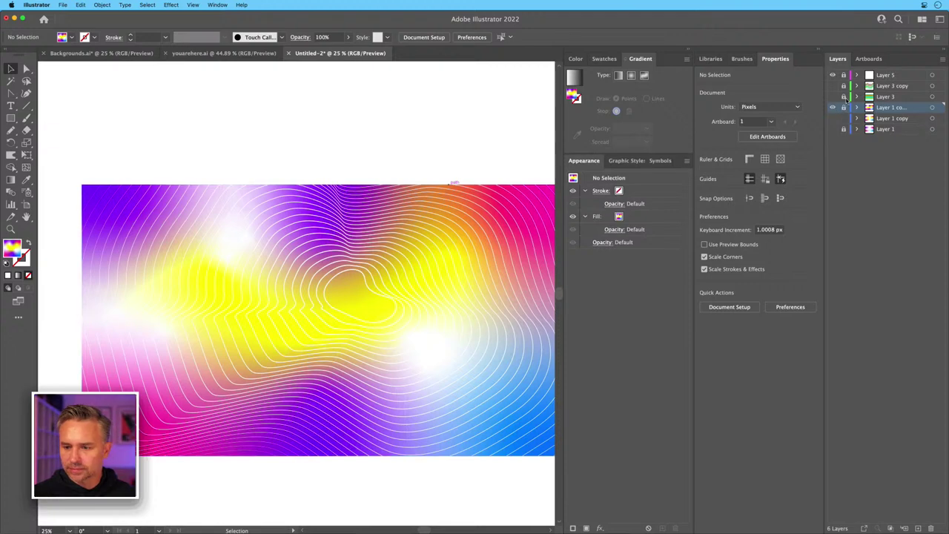
# Unlock Layer 5, scale down the blend's small central shape in isolation mode, and leave isolation mode.
pyautogui.click(842, 76)
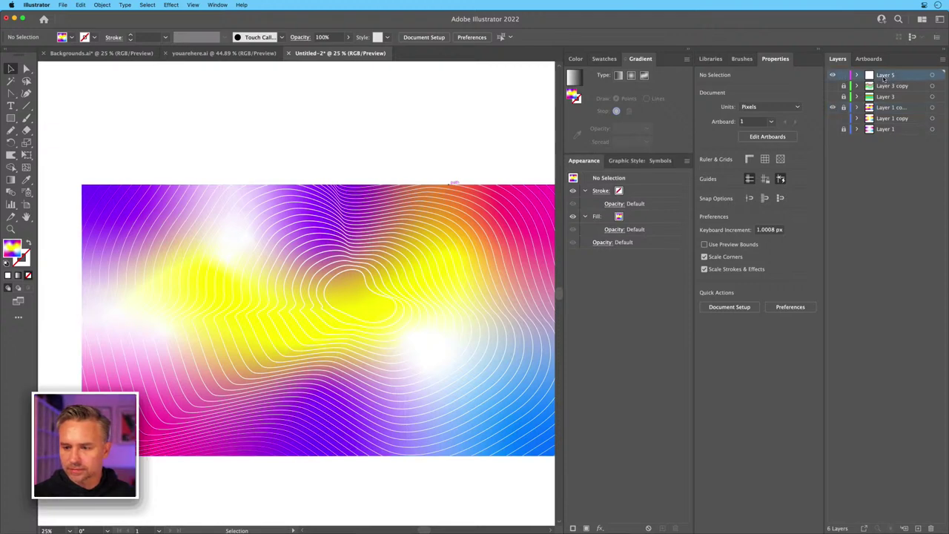
pyautogui.doubleClick(331, 283)
pyautogui.click(330, 281)
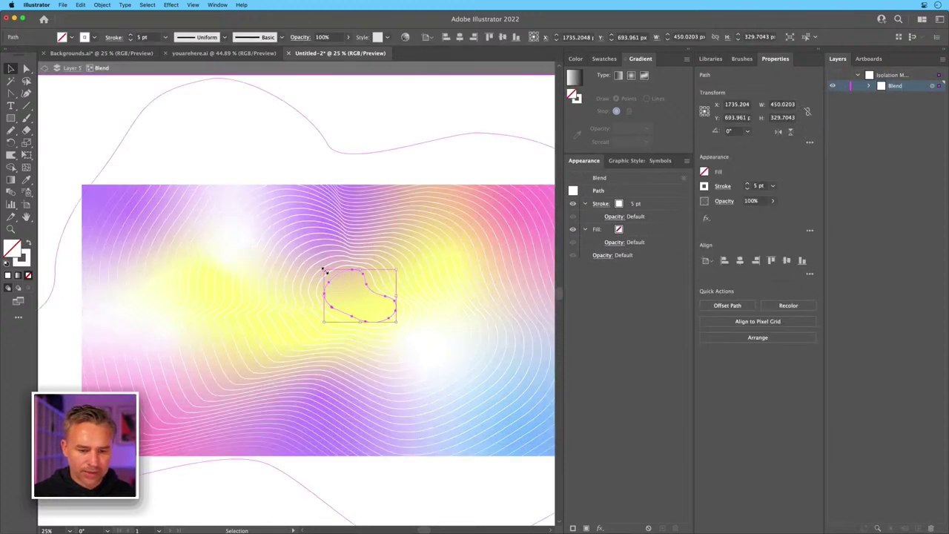
pyautogui.moveTo(325, 271); pyautogui.dragTo(335, 282)
pyautogui.doubleClick(86, 121)
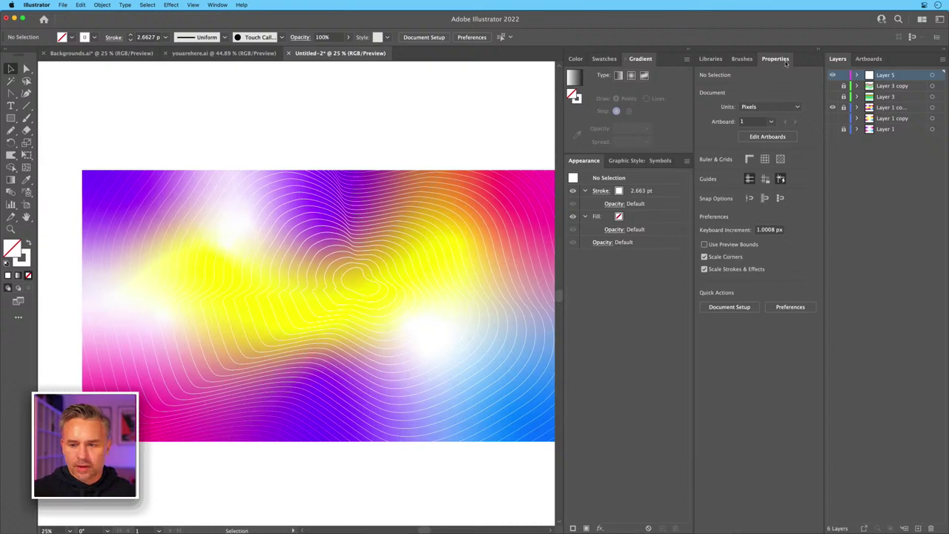
# Drag the outer blend path's right-hand and left-hand anchor points across to the opposite sides of the artboard so the contour lines cross.
pyautogui.click(817, 51)
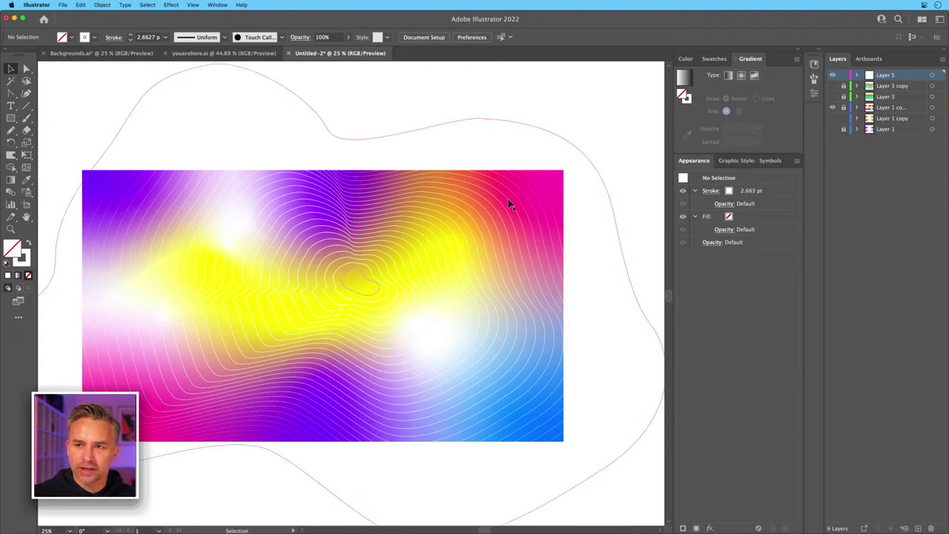
pyautogui.click(367, 226)
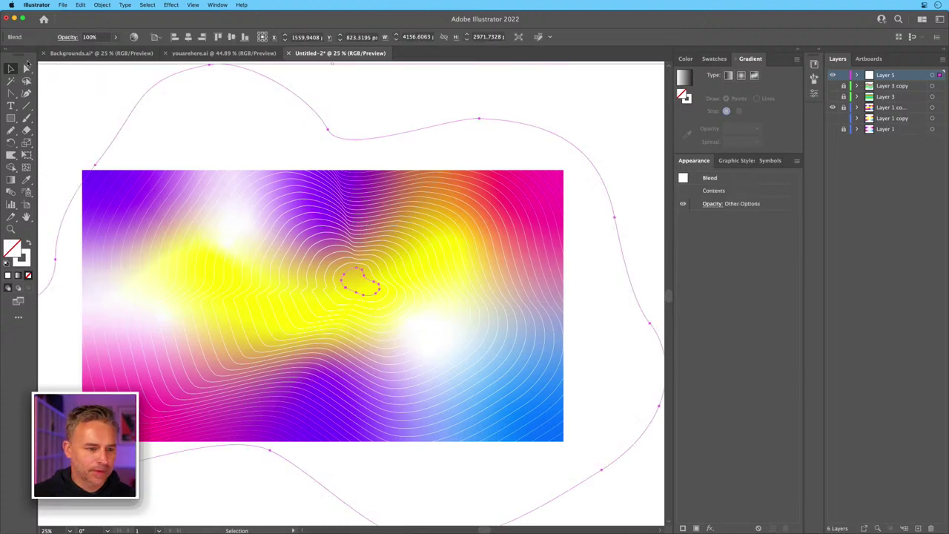
pyautogui.click(88, 100)
pyautogui.click(123, 141)
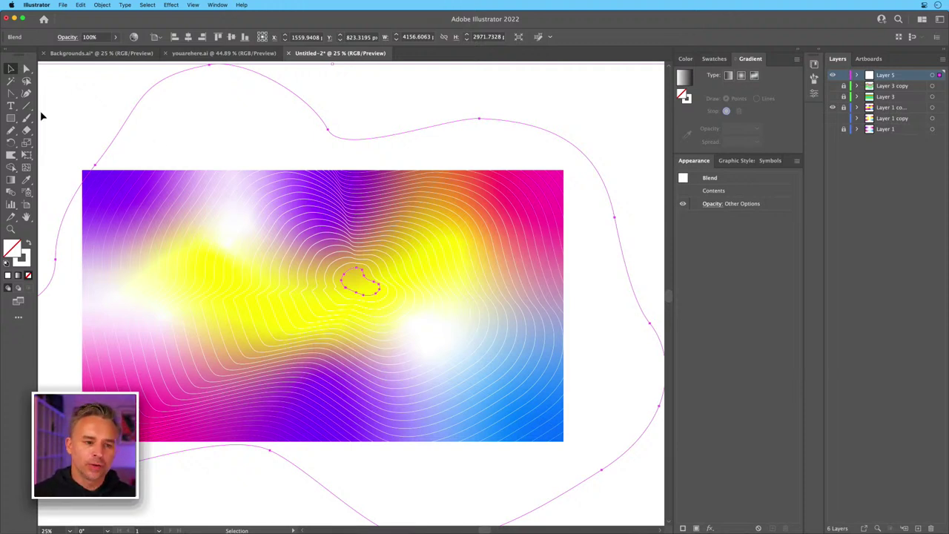
pyautogui.click(26, 69)
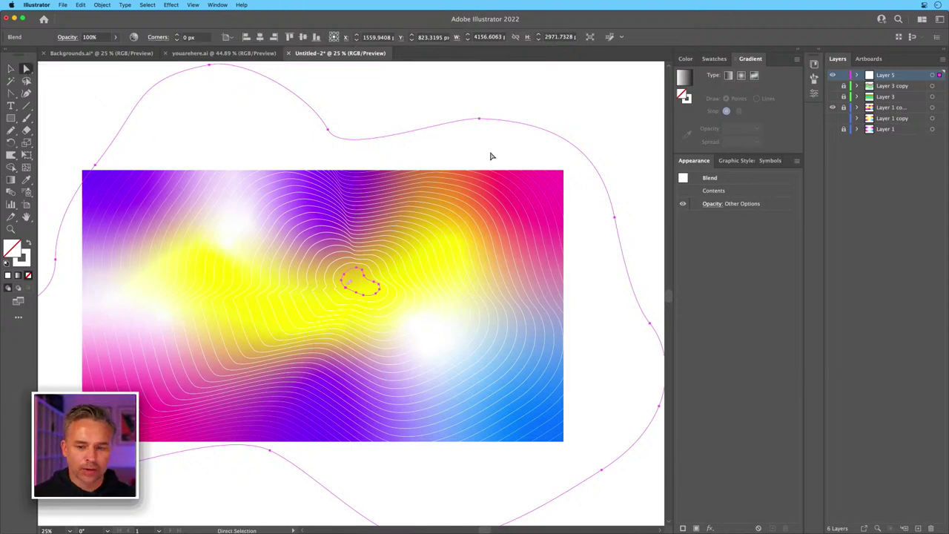
pyautogui.click(614, 217)
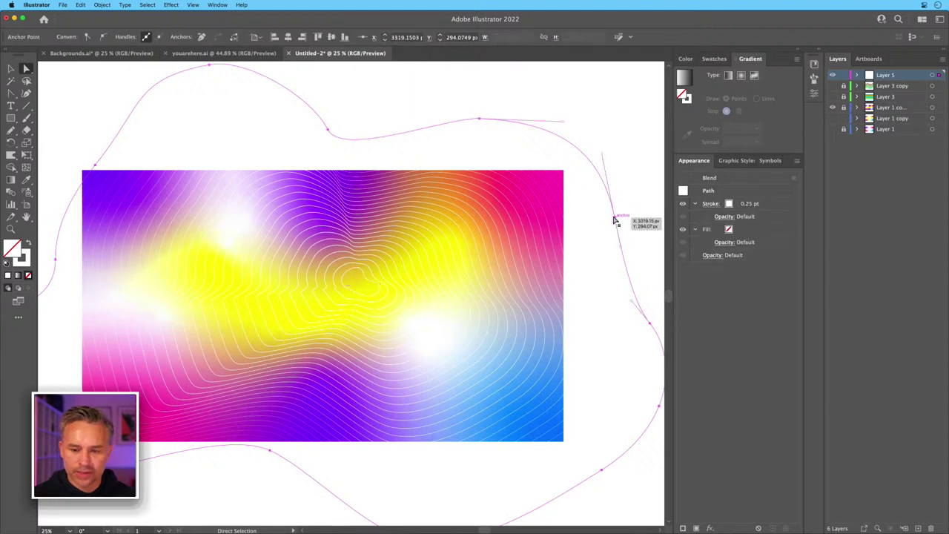
pyautogui.moveTo(615, 217); pyautogui.dragTo(629, 205)
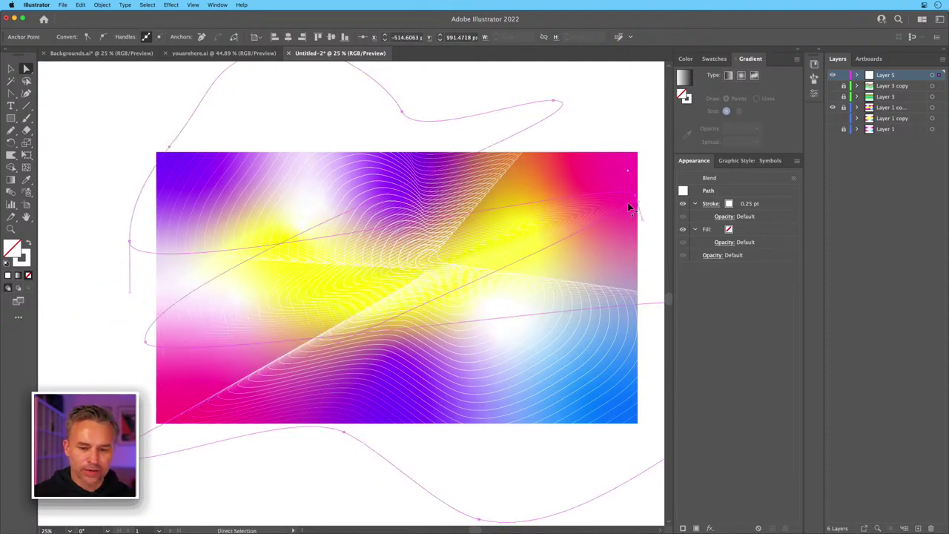
# Move the crossed-over anchor near the artboard's upper right out past the edge and lengthen its direction handles.
pyautogui.moveTo(483, 202); pyautogui.dragTo(419, 228)
pyautogui.click(618, 203)
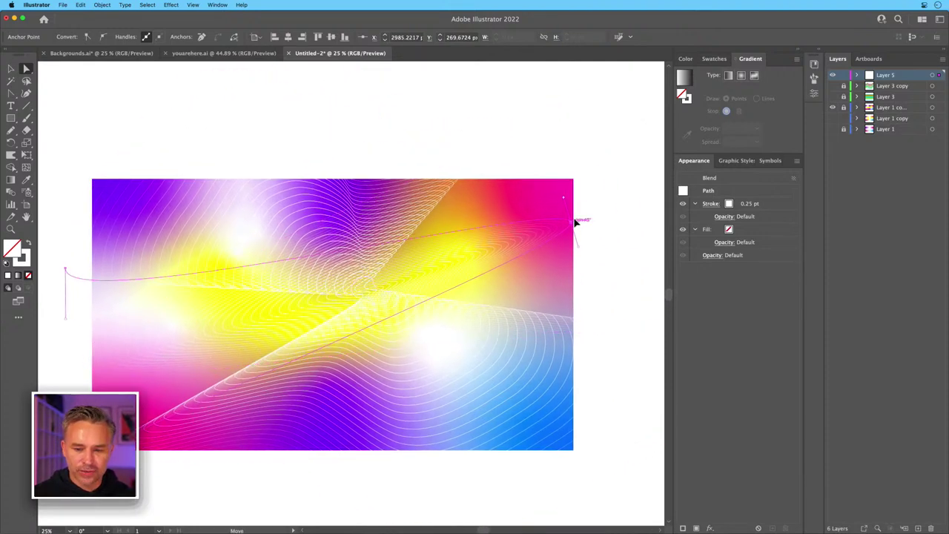
pyautogui.moveTo(612, 178); pyautogui.dragTo(584, 95)
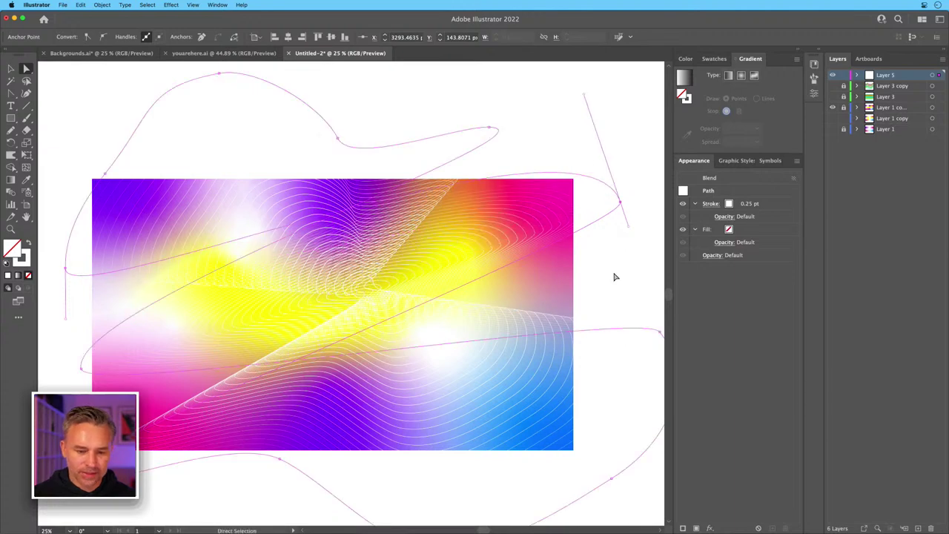
pyautogui.moveTo(629, 226); pyautogui.dragTo(625, 315)
pyautogui.moveTo(249, 263); pyautogui.dragTo(377, 265)
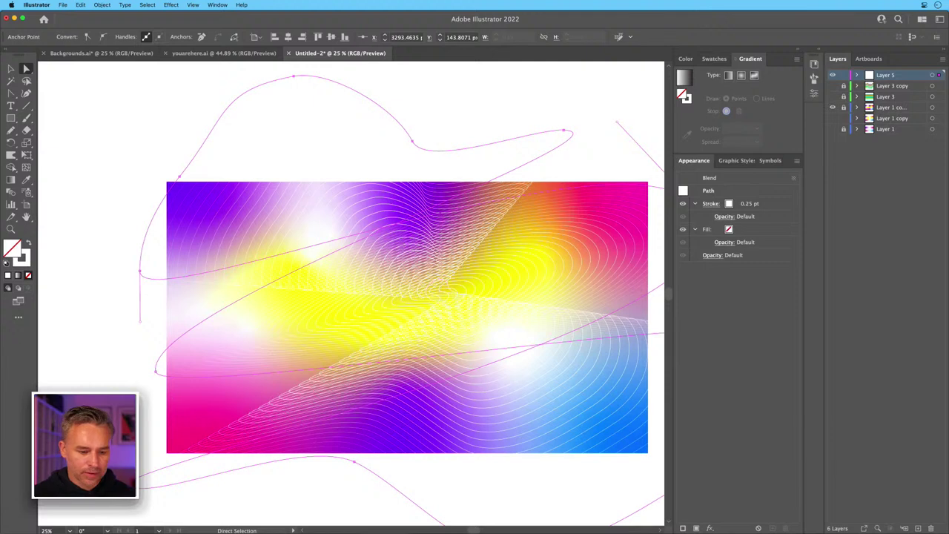
# Reshape the outer path's lower-left part outward, shift its bottom anchor slightly down and left, and deselect the blend.
pyautogui.click(298, 436)
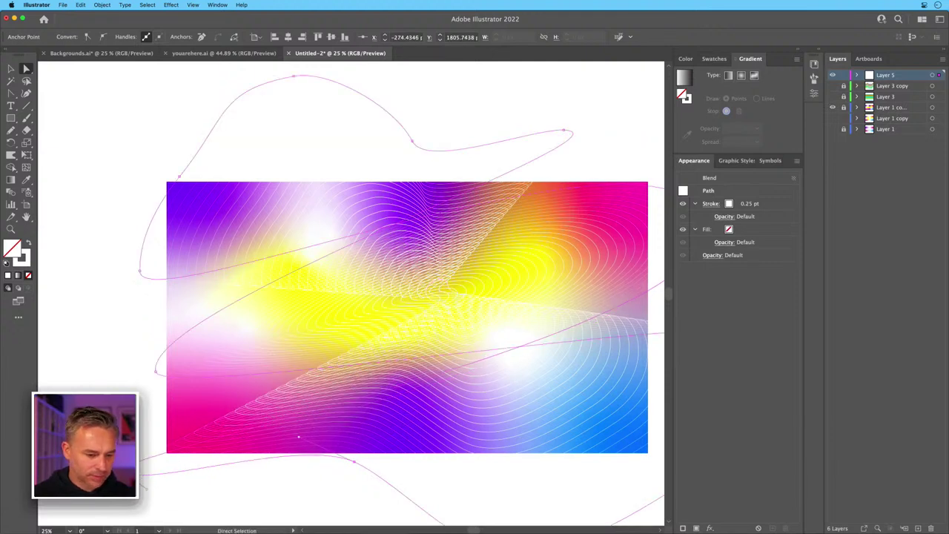
pyautogui.click(94, 389)
pyautogui.press('super+a')
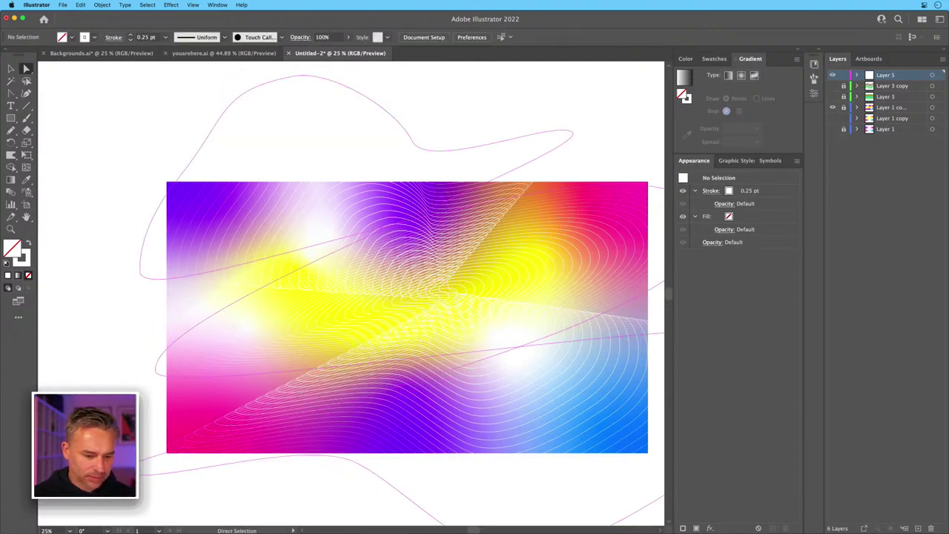
pyautogui.moveTo(140, 487); pyautogui.dragTo(84, 372)
pyautogui.moveTo(354, 461); pyautogui.dragTo(341, 483)
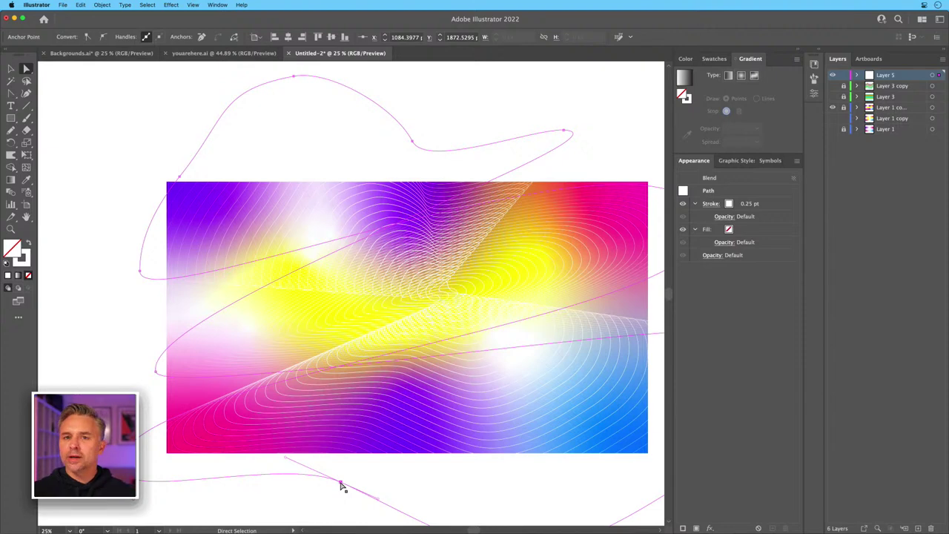
pyautogui.click(119, 329)
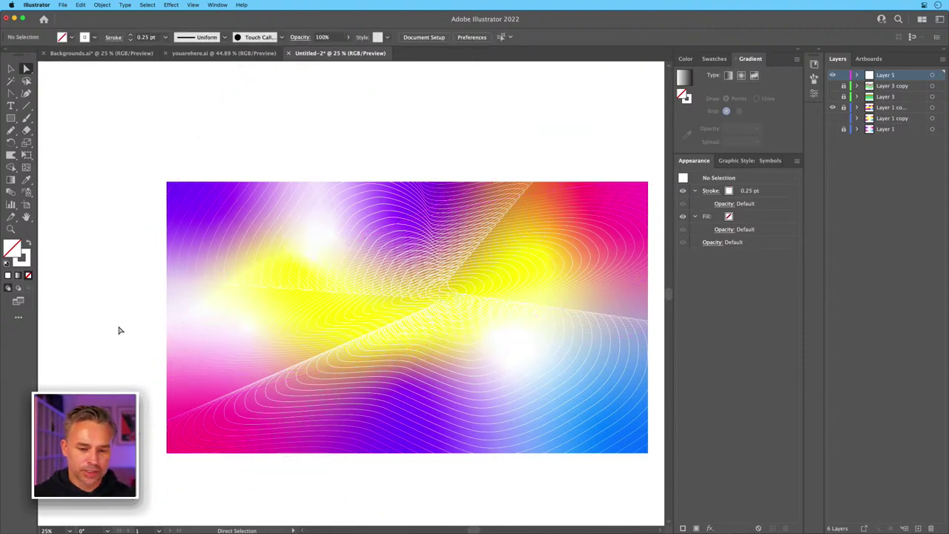
pyautogui.moveTo(143, 329); pyautogui.dragTo(129, 318)
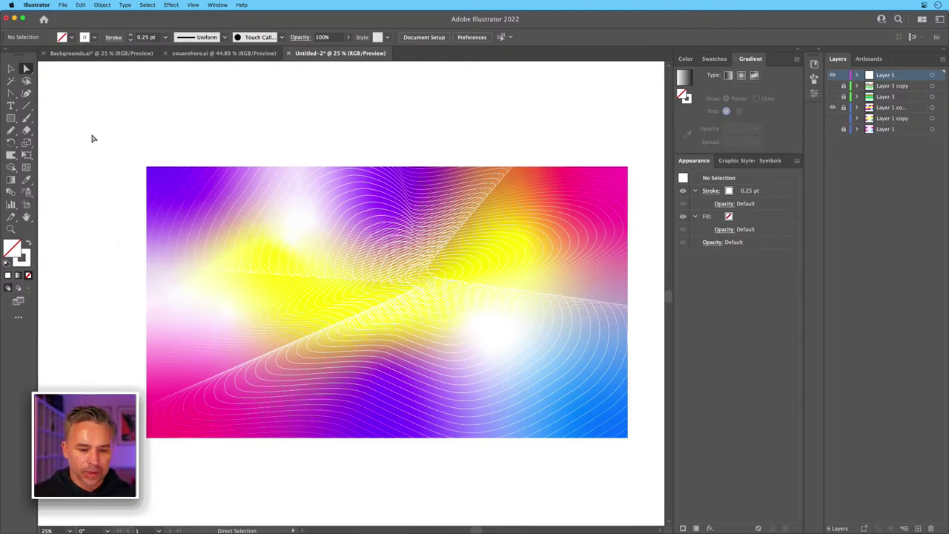
pyautogui.click(10, 68)
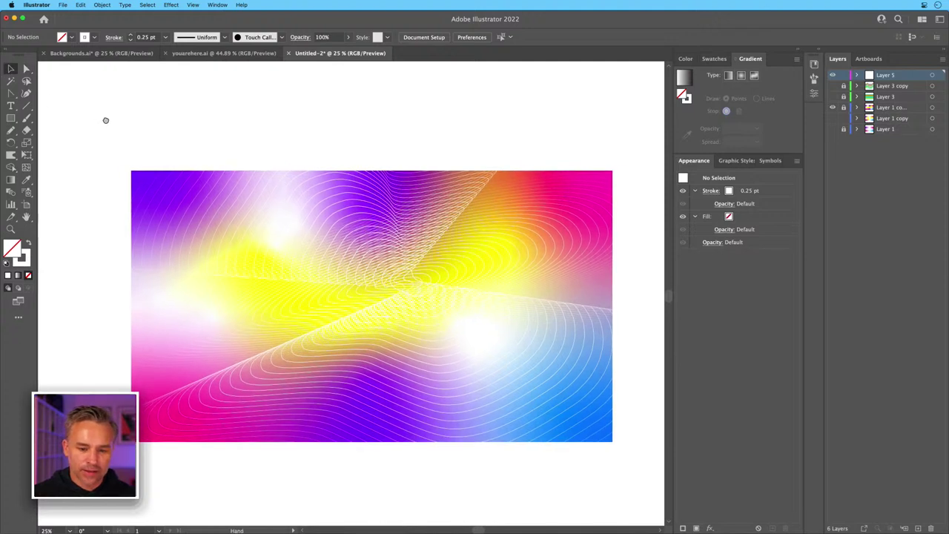
# Lock Layer 5, add a new layer, and draw a white-filled circle about 324 px wide without stroke near the centre.
pyautogui.click(918, 528)
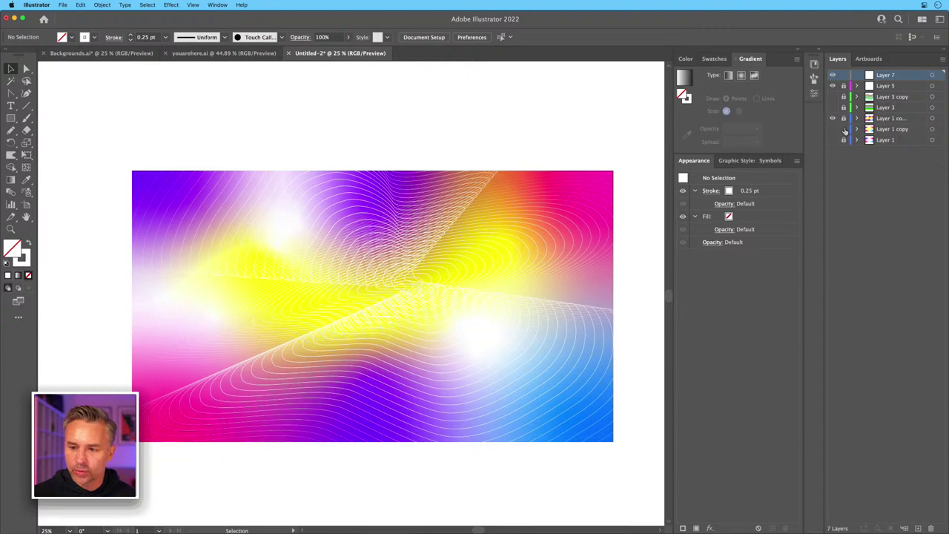
pyautogui.press('super+equal')
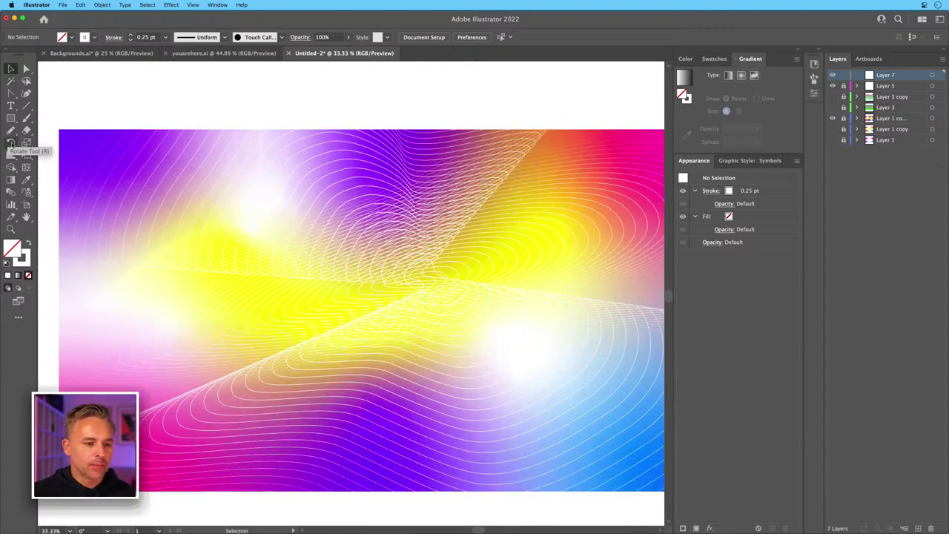
pyautogui.moveTo(10, 118); pyautogui.dragTo(54, 148)
pyautogui.moveTo(473, 259); pyautogui.dragTo(511, 259)
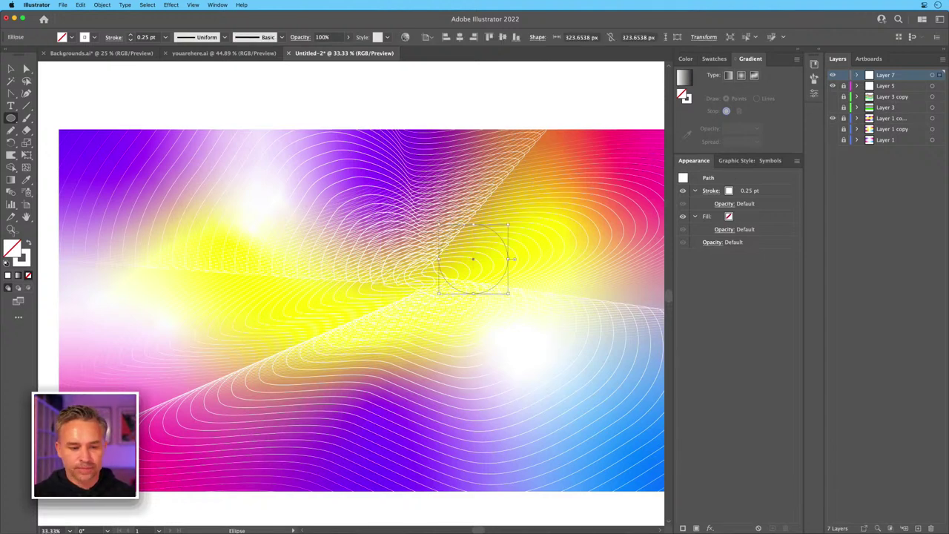
pyautogui.click(27, 243)
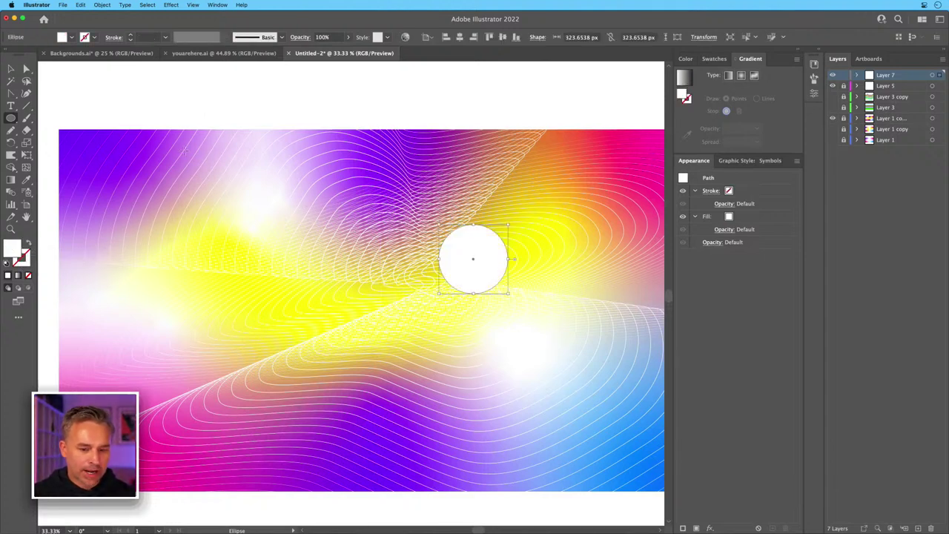
# Move the circle up and right over the yellow-orange area and scale it down to about 209 px.
pyautogui.click(11, 68)
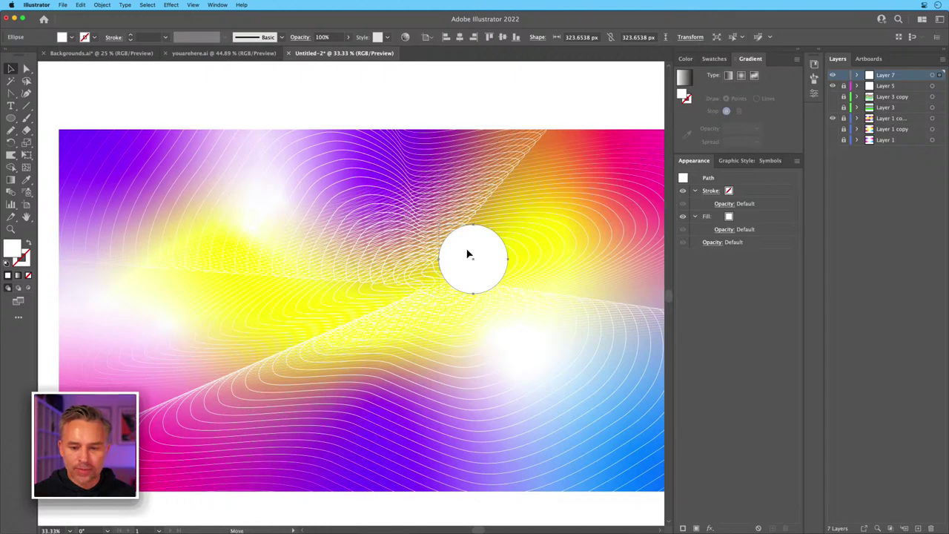
pyautogui.moveTo(440, 260); pyautogui.dragTo(518, 227)
pyautogui.moveTo(519, 190); pyautogui.dragTo(509, 224)
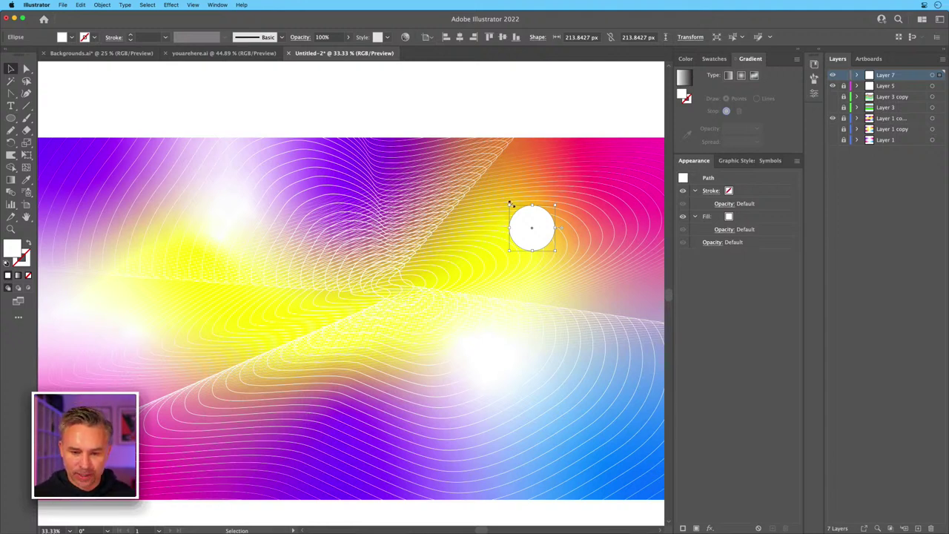
pyautogui.moveTo(510, 203); pyautogui.dragTo(512, 206)
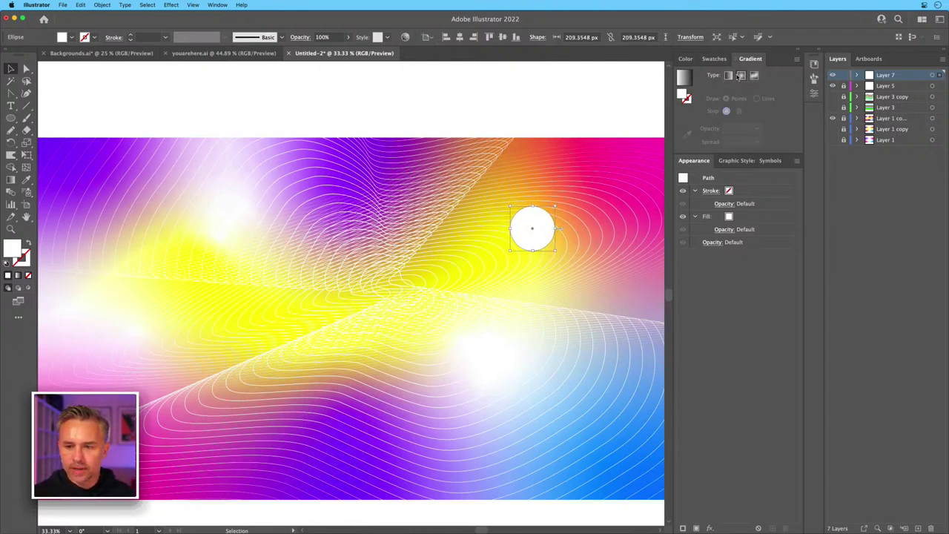
# Apply a radial gradient to the circle and recolour its outer black stop to magenta pink.
pyautogui.click(739, 76)
pyautogui.press('super+equal')
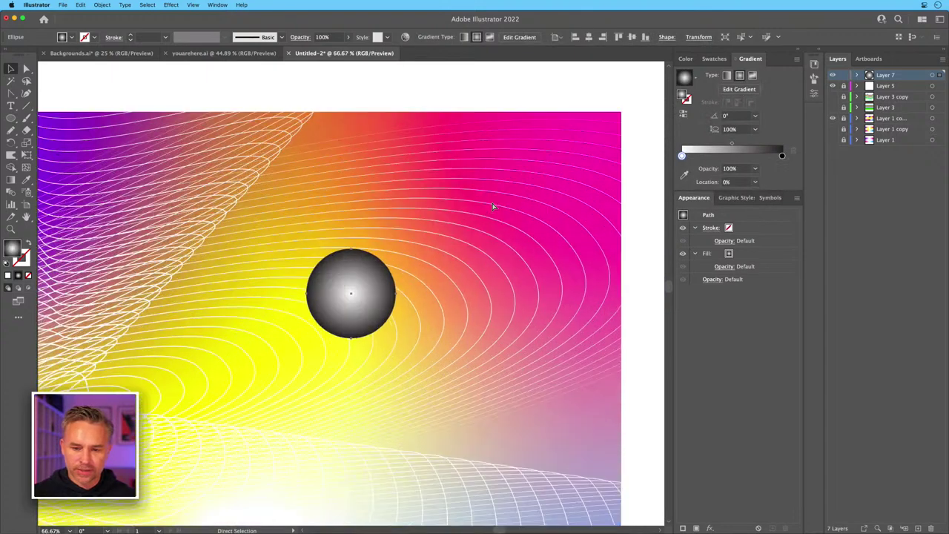
pyautogui.doubleClick(781, 157)
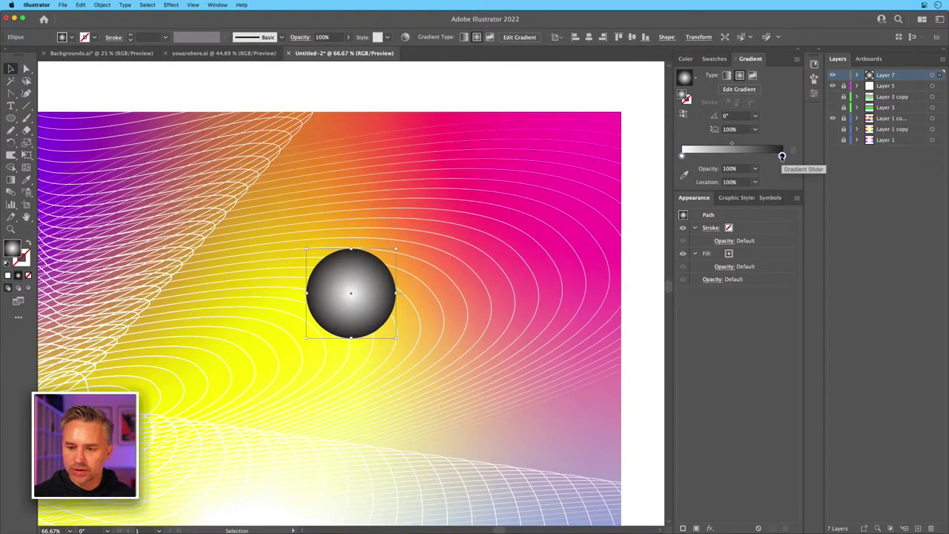
pyautogui.click(649, 210)
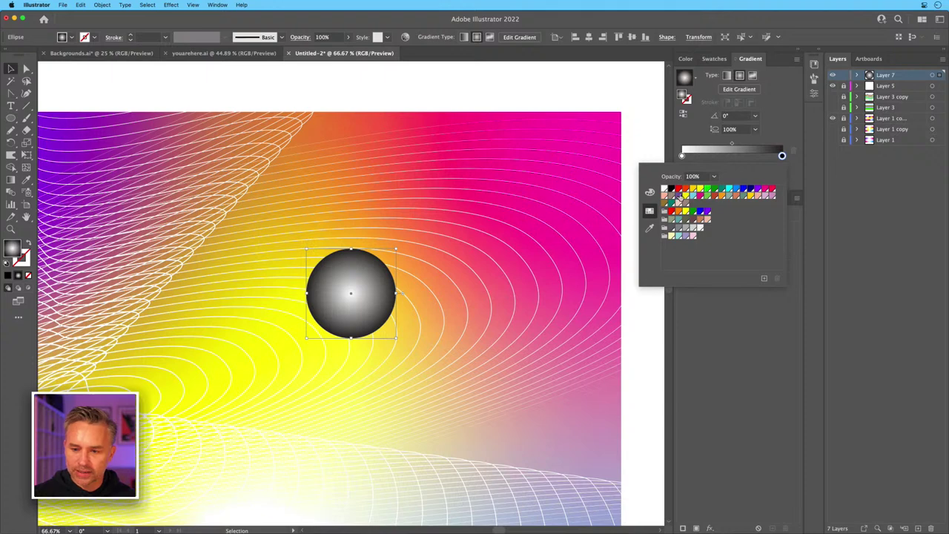
pyautogui.click(757, 190)
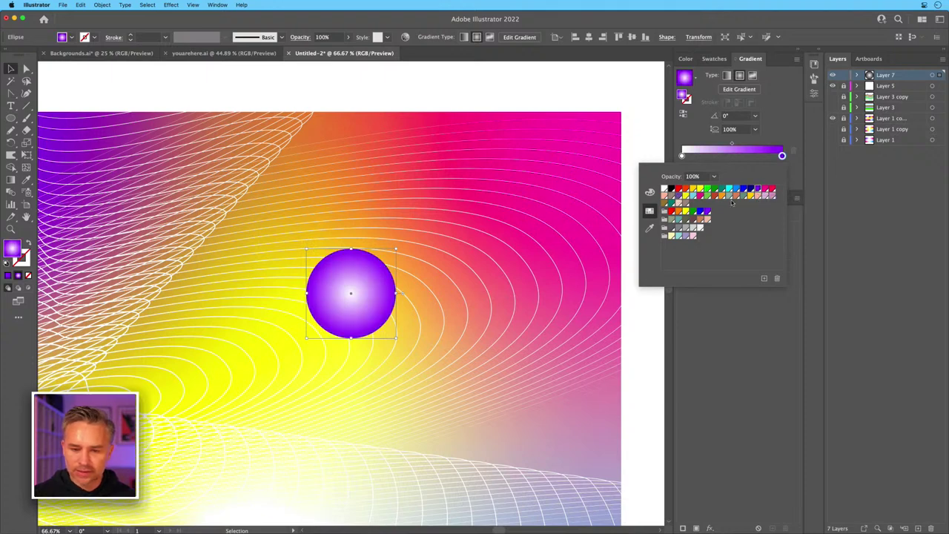
pyautogui.click(766, 190)
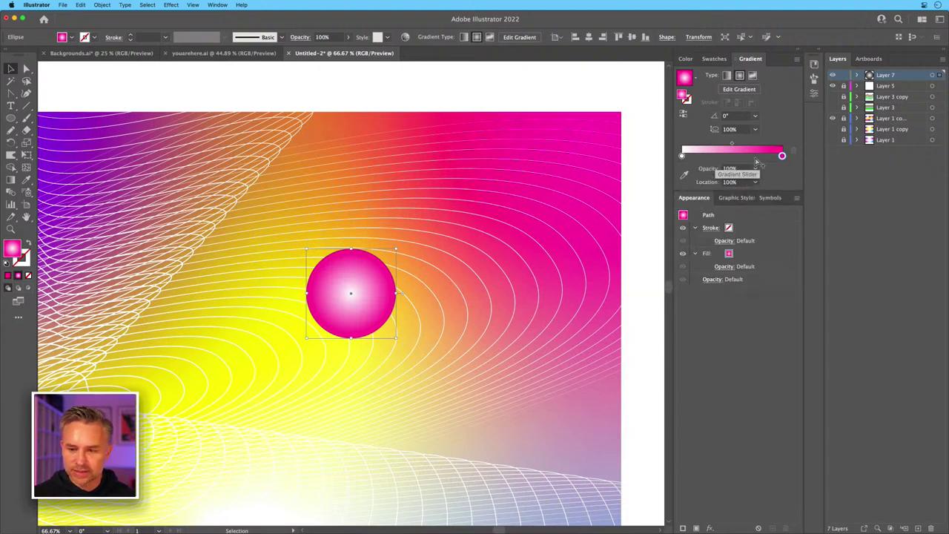
# Add a second magenta stop slightly inside the outer one and a CMYK Yellow stop at about 41% of the circle's gradient.
pyautogui.click(781, 156)
pyautogui.moveTo(781, 155); pyautogui.dragTo(768, 156)
pyautogui.moveTo(760, 156); pyautogui.dragTo(782, 157)
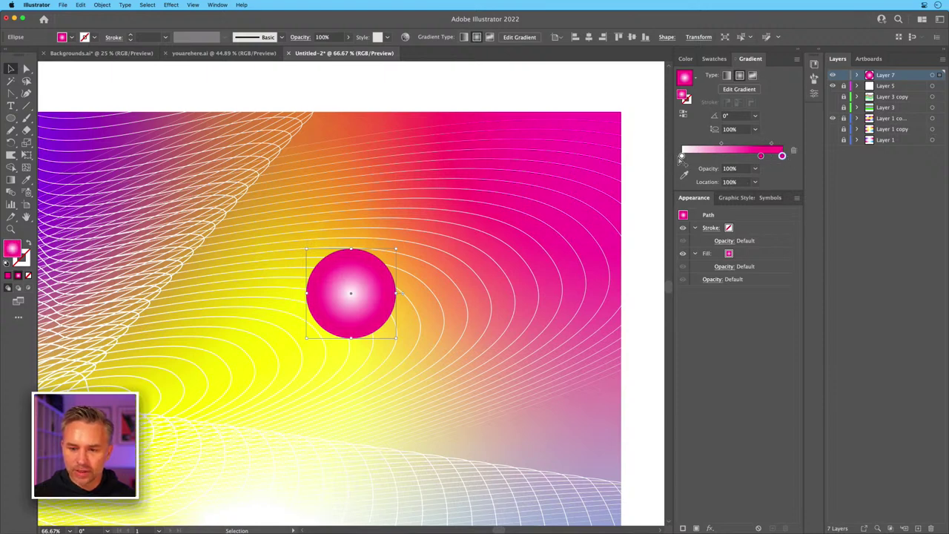
pyautogui.moveTo(709, 157); pyautogui.dragTo(723, 156)
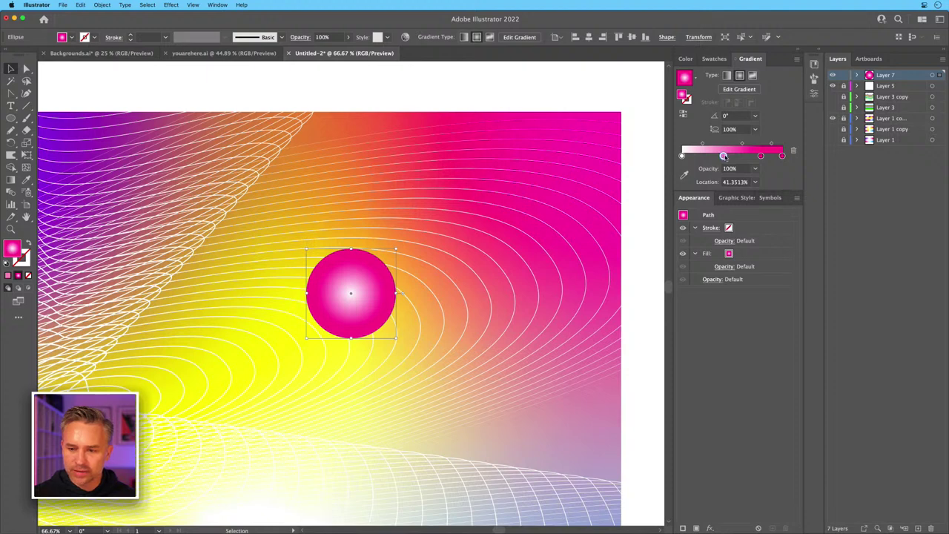
pyautogui.doubleClick(723, 157)
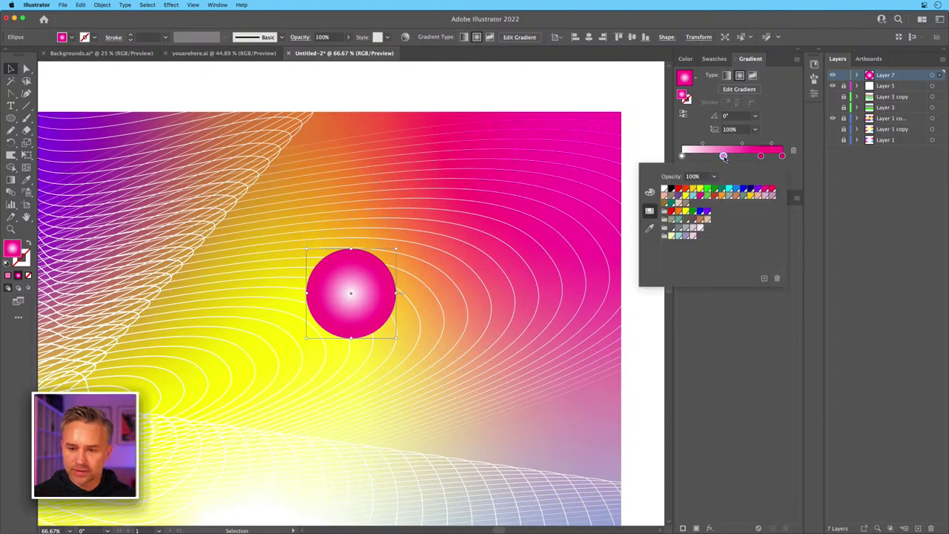
pyautogui.click(699, 191)
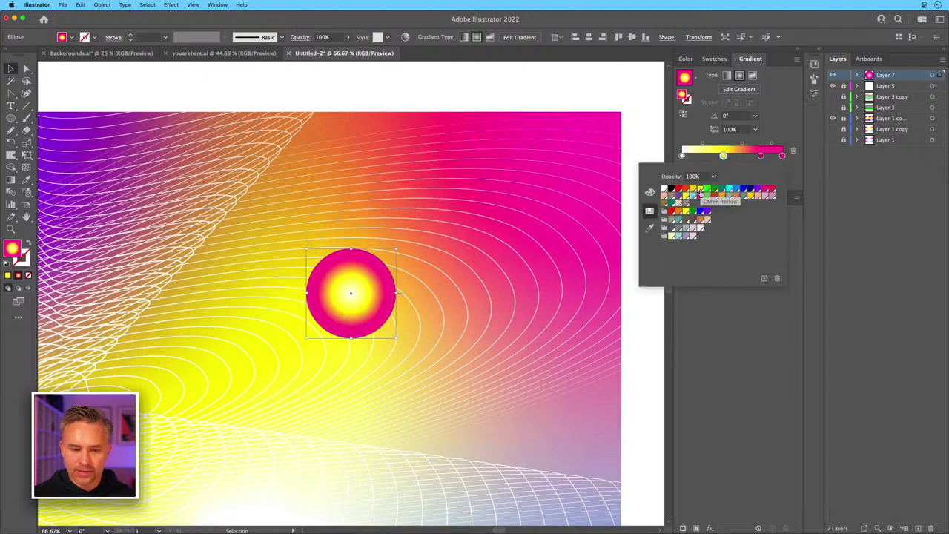
# Recolour the outermost stop of the circle's radial gradient to CMYK Yellow.
pyautogui.doubleClick(782, 156)
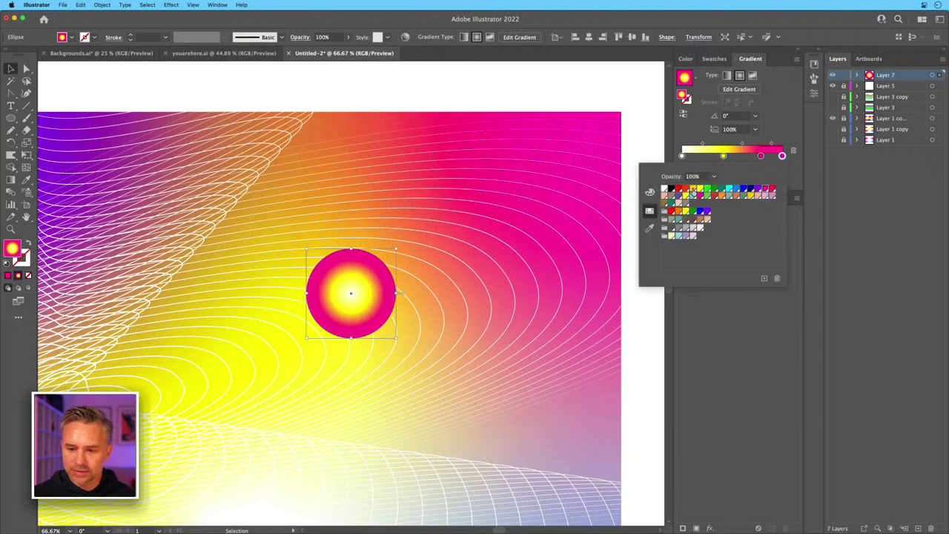
pyautogui.click(698, 193)
pyautogui.click(333, 280)
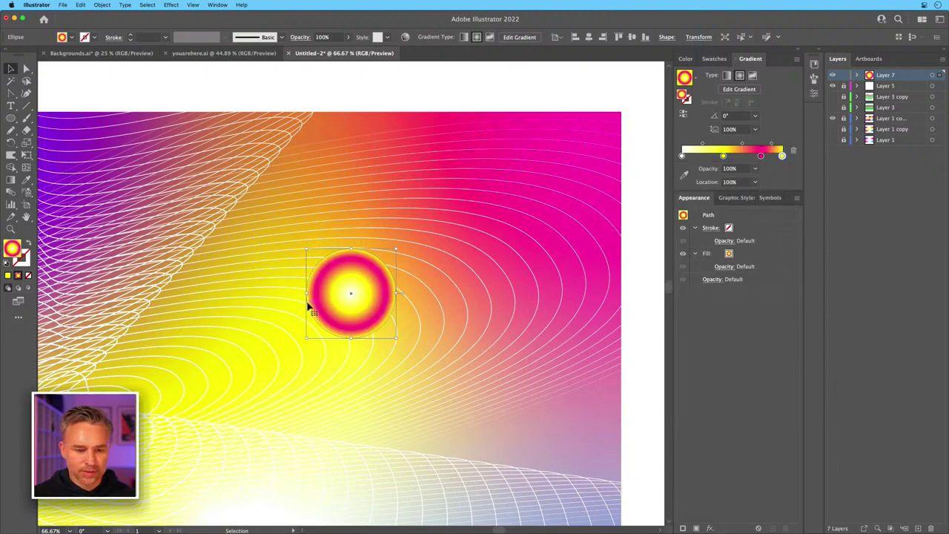
# Shift the circle's gradient centre up and left, enlarge its radius well beyond the circle, and give it an aspect ratio of about 95.5%.
pyautogui.click(11, 179)
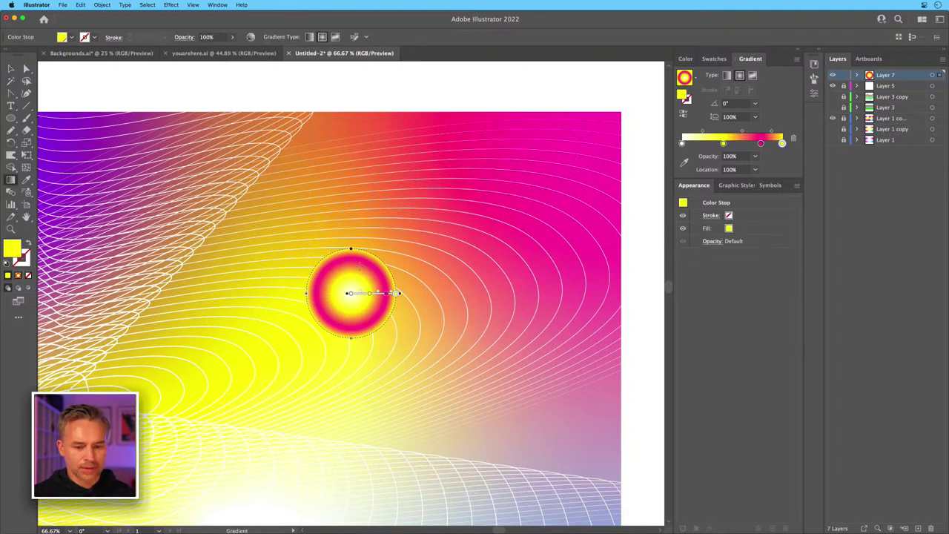
pyautogui.moveTo(360, 290); pyautogui.dragTo(351, 279)
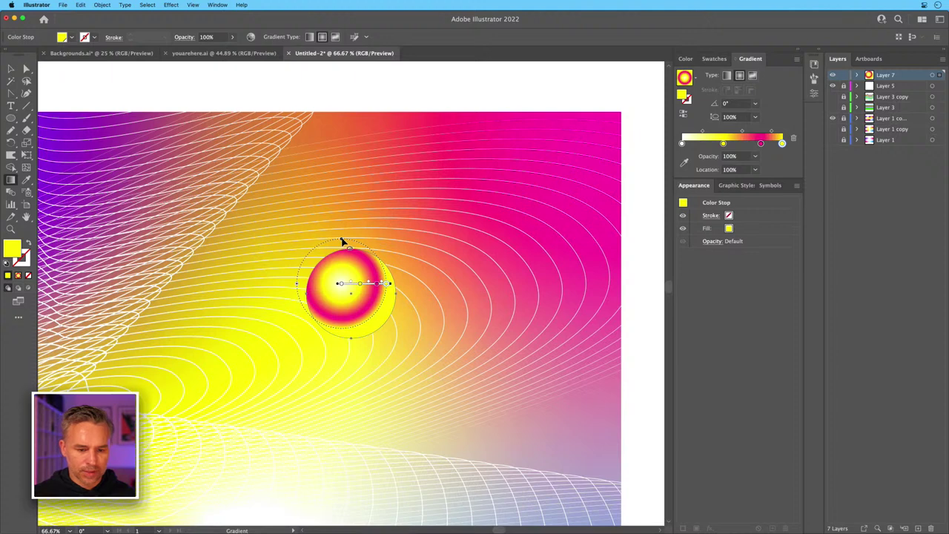
pyautogui.moveTo(342, 239)
pyautogui.mouseDown()
pyautogui.moveTo(340, 232)
pyautogui.moveTo(341, 249)
pyautogui.moveTo(343, 239)
pyautogui.mouseUp()
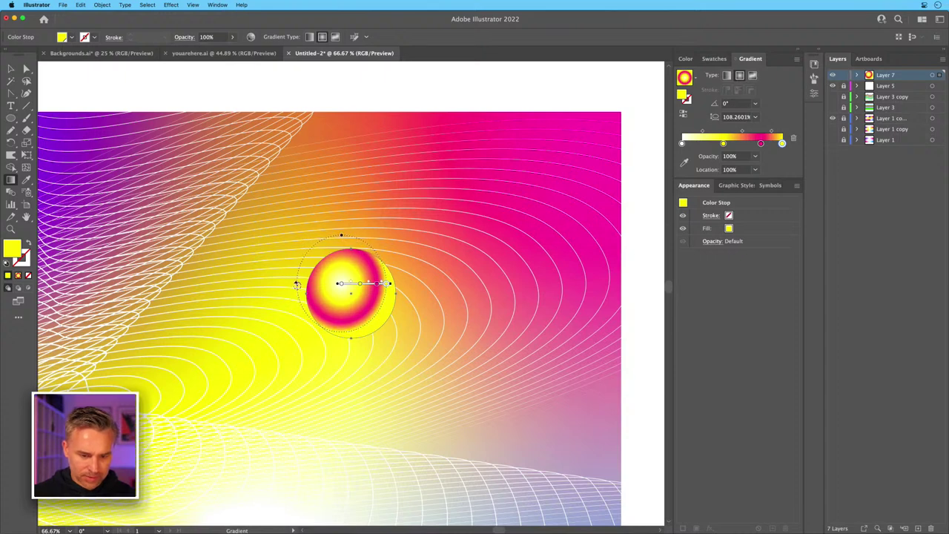
pyautogui.moveTo(298, 288); pyautogui.dragTo(284, 289)
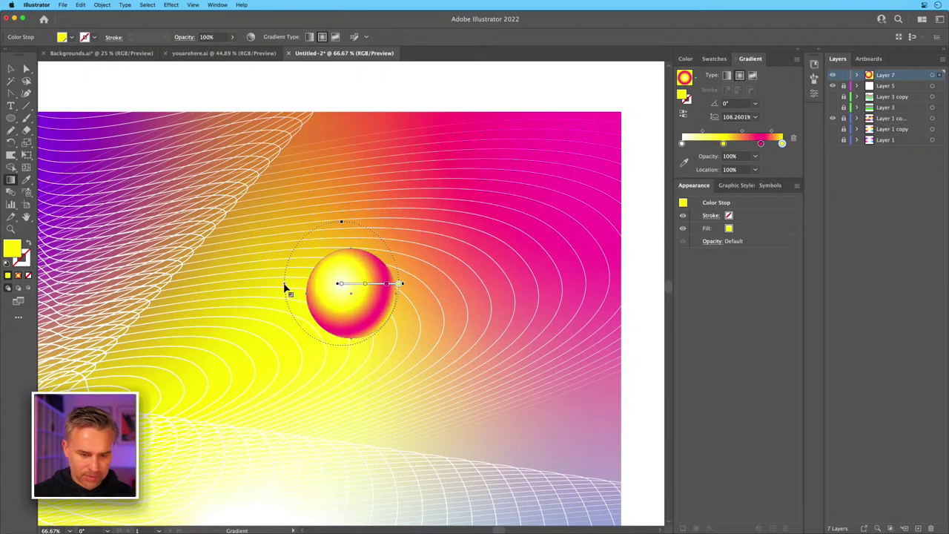
pyautogui.moveTo(343, 225); pyautogui.dragTo(341, 228)
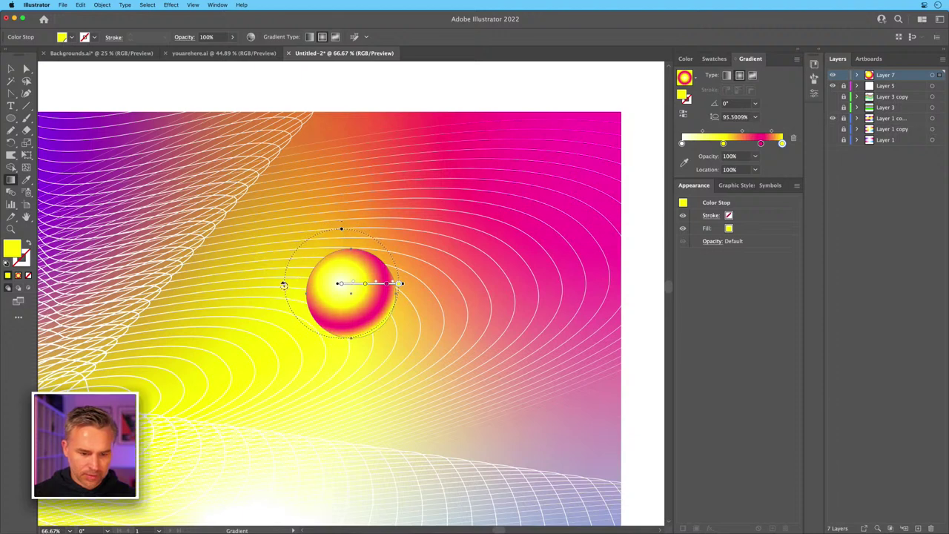
pyautogui.moveTo(284, 288); pyautogui.dragTo(256, 287)
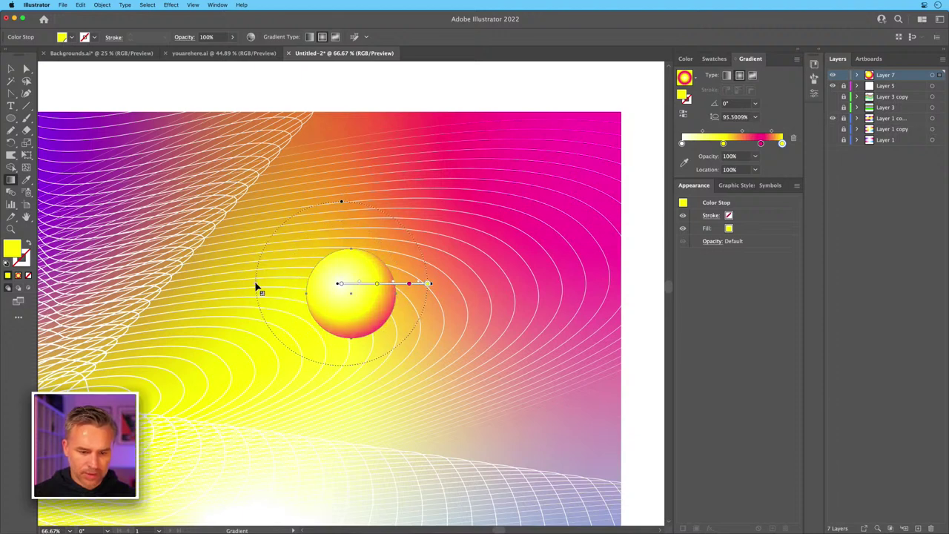
pyautogui.press('v')
pyautogui.click(111, 89)
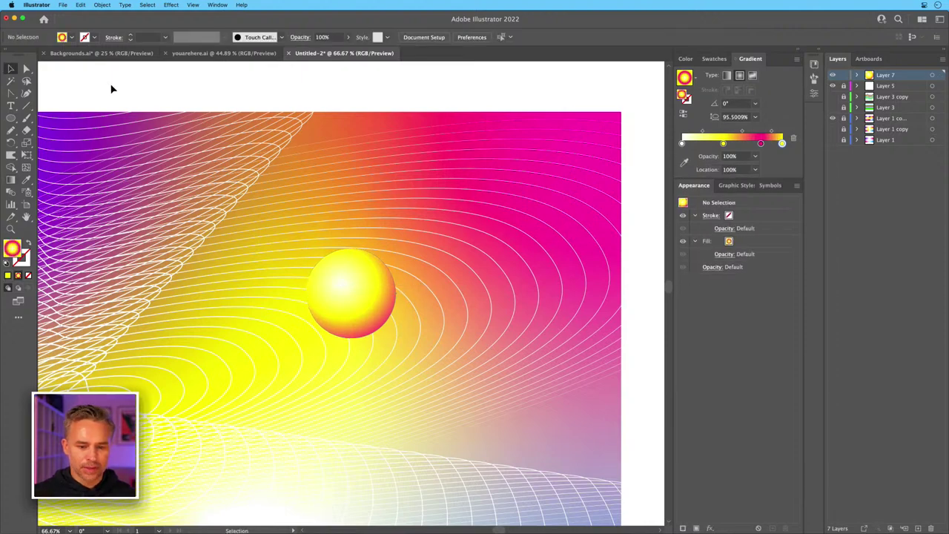
# Duplicate the sphere into the yellow area at the artwork's lower left and scale the copy down to about 76 px wide.
pyautogui.press('super+minus')
pyautogui.press('super+minus')
pyautogui.press('super+minus')
pyautogui.press('super+equal')
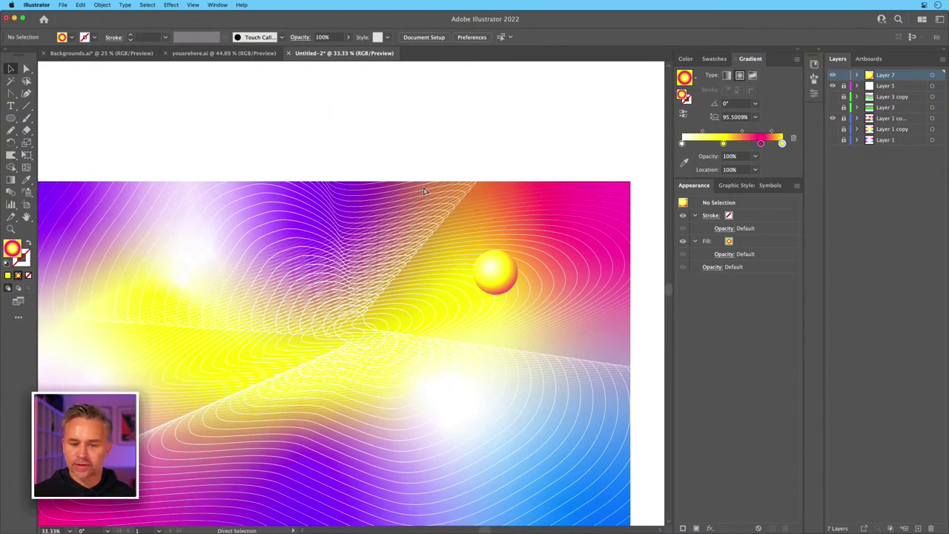
pyautogui.press('super+equal')
pyautogui.scroll(-2, 423, 191)
pyautogui.hscroll(2, 423, 191)
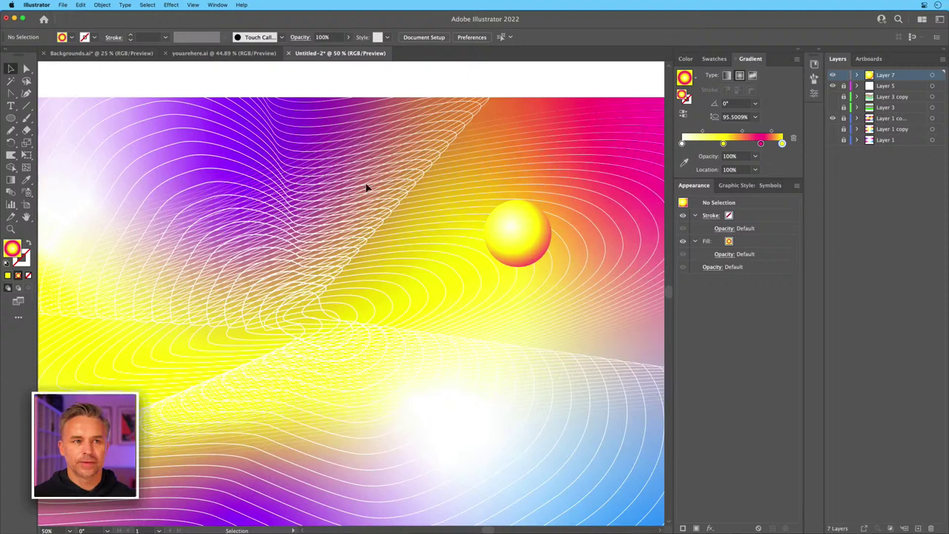
pyautogui.click(516, 229)
pyautogui.moveTo(517, 229); pyautogui.dragTo(113, 377)
pyautogui.moveTo(150, 416); pyautogui.dragTo(106, 372)
pyautogui.click(156, 150)
# Duplicate the small sphere to the right, just above and left of the lower white glow.
pyautogui.scroll(-5, 156, 150)
pyautogui.hscroll(-7, 157, 151)
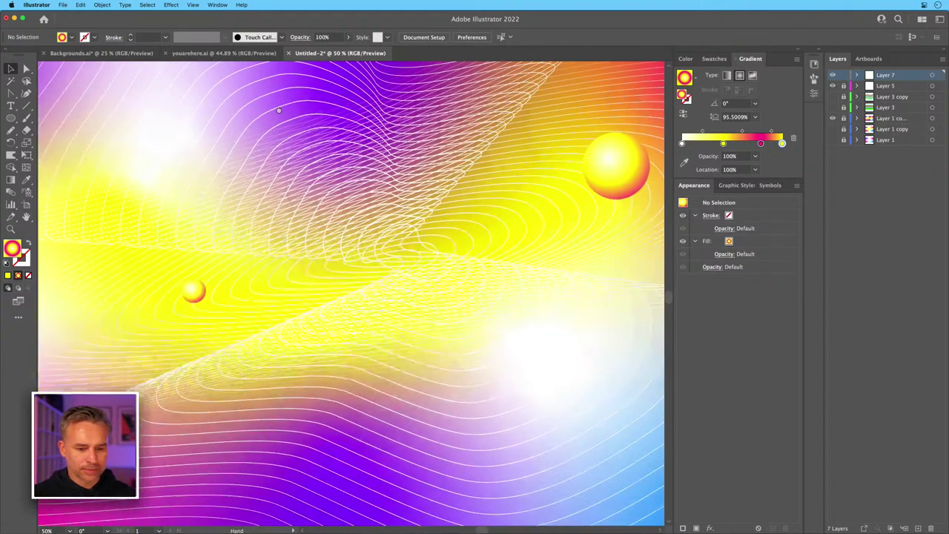
pyautogui.click(193, 289)
pyautogui.moveTo(191, 289); pyautogui.dragTo(473, 314)
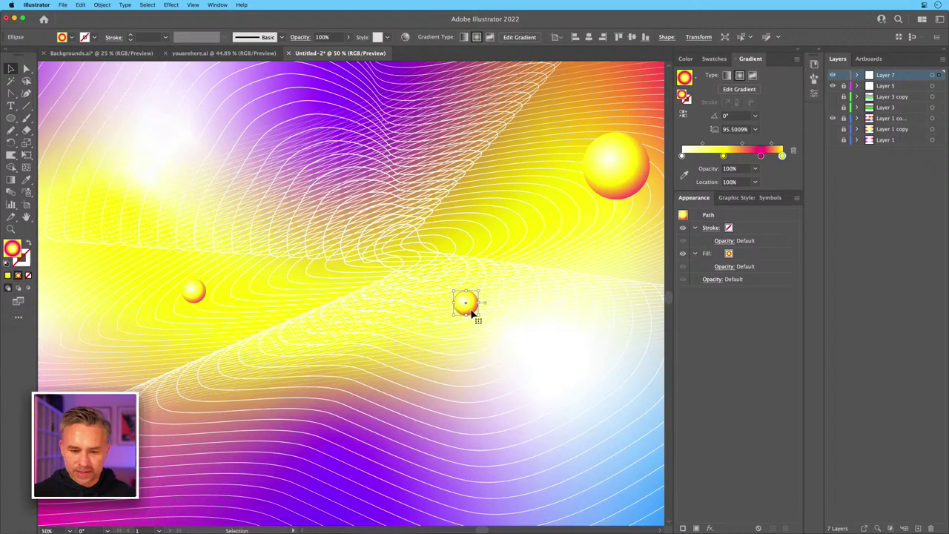
# Recolour the magenta stop in the new small sphere's gradient to vivid violet.
pyautogui.press('super+equal')
pyautogui.press('super+equal')
pyautogui.press('super+equal')
pyautogui.press('super+equal')
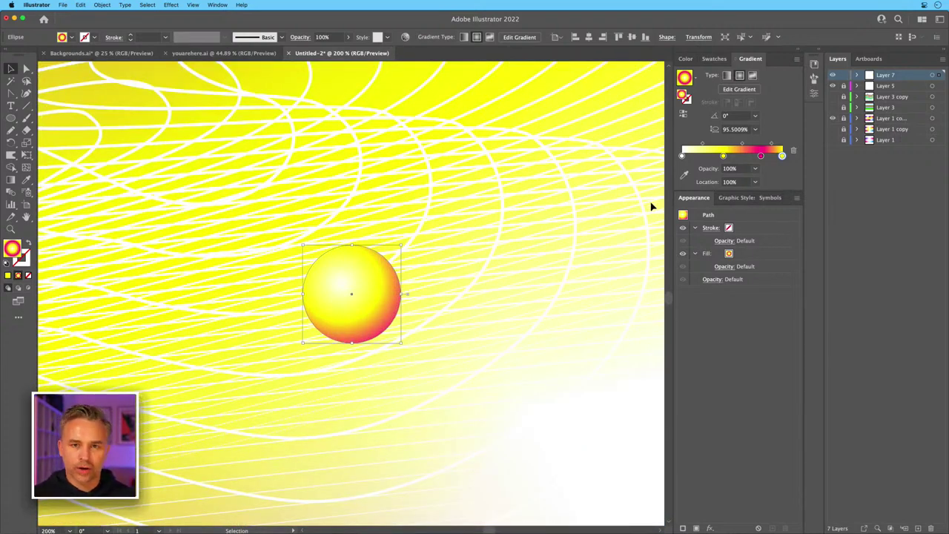
pyautogui.click(761, 156)
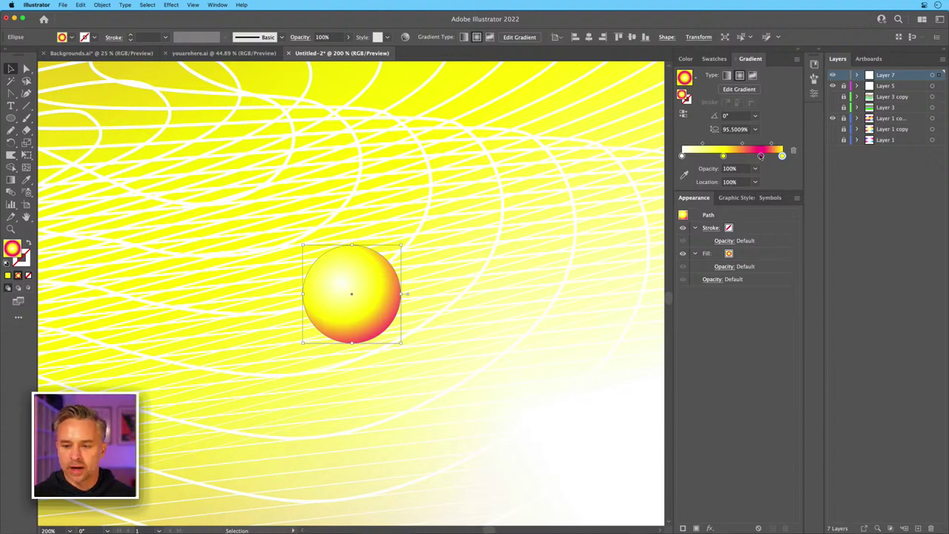
pyautogui.doubleClick(760, 156)
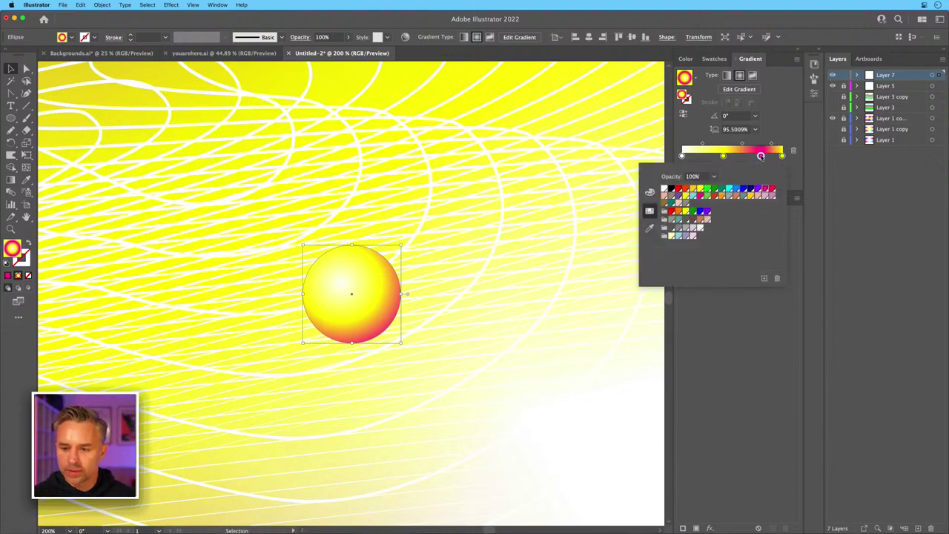
pyautogui.click(677, 198)
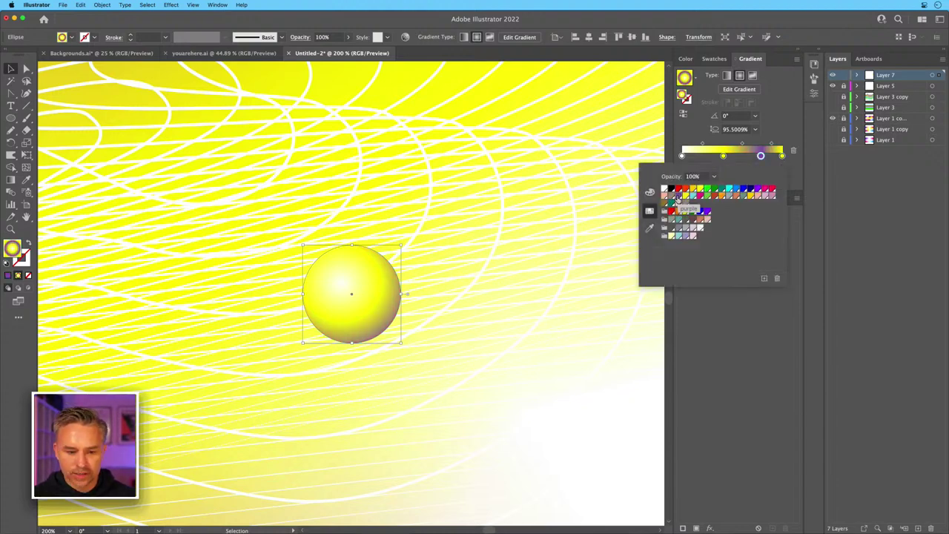
pyautogui.click(757, 190)
pyautogui.press('Escape')
# Duplicate the violet-edged sphere upward onto the diagonal edge of the crossing contour lines, left of the large sphere.
pyautogui.press('super+minus')
pyautogui.press('super+minus')
pyautogui.press('super+minus')
pyautogui.press('super+minus')
pyautogui.press('super+minus')
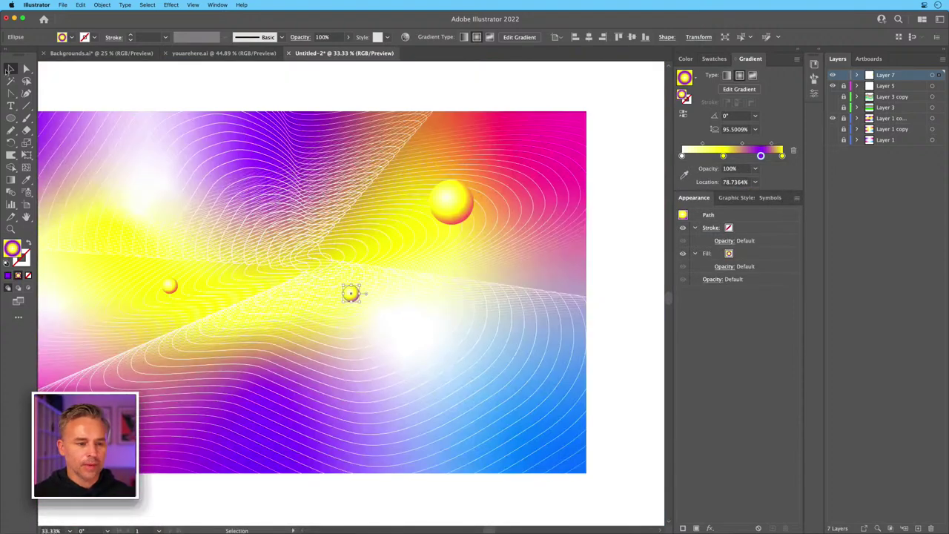
pyautogui.click(9, 69)
pyautogui.click(111, 73)
pyautogui.moveTo(111, 73); pyautogui.dragTo(206, 114)
pyautogui.moveTo(450, 335); pyautogui.dragTo(449, 244)
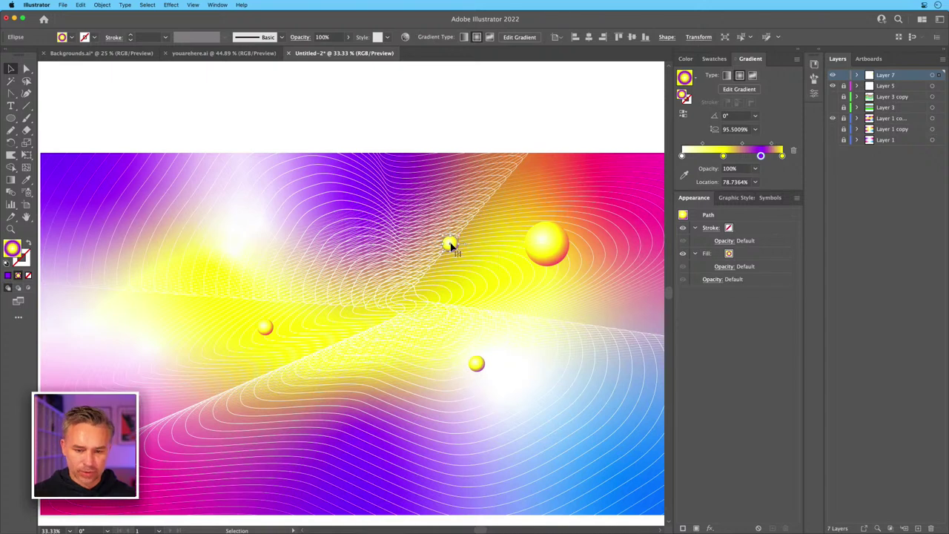
# Cut the upper sphere copy and paste it in place on a new layer directly above the visible background gradient layer, behind the contour lines.
pyautogui.press('super+equal')
pyautogui.press('super+equal')
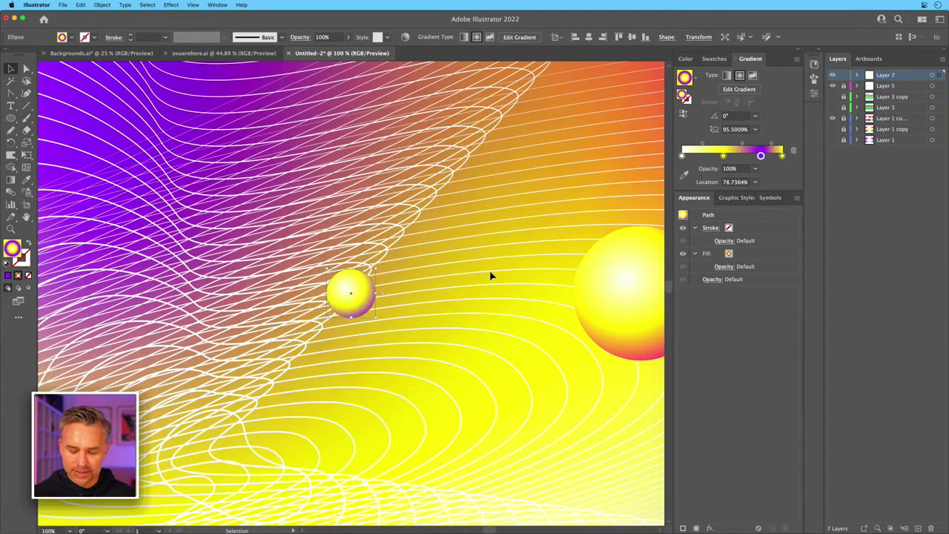
pyautogui.press('Delete')
pyautogui.click(887, 118)
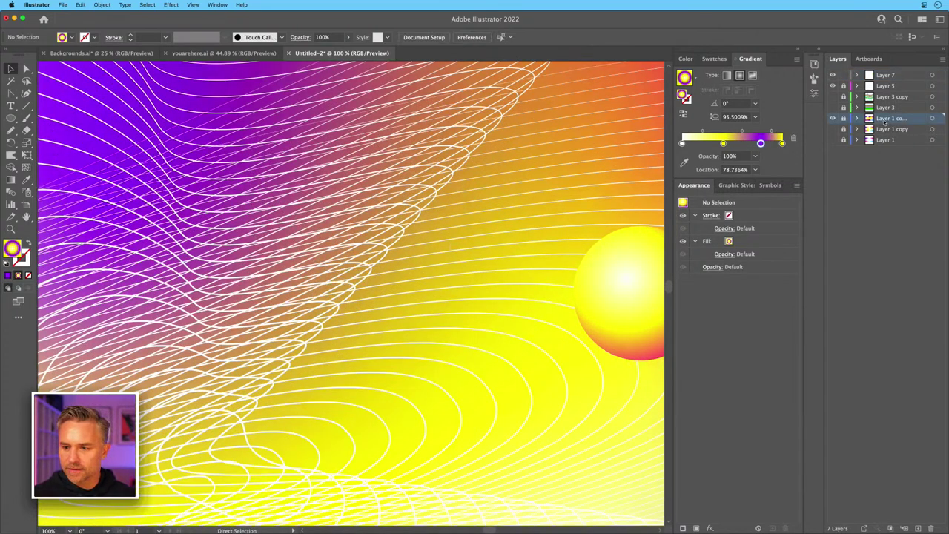
pyautogui.click(904, 527)
pyautogui.press('super+v')
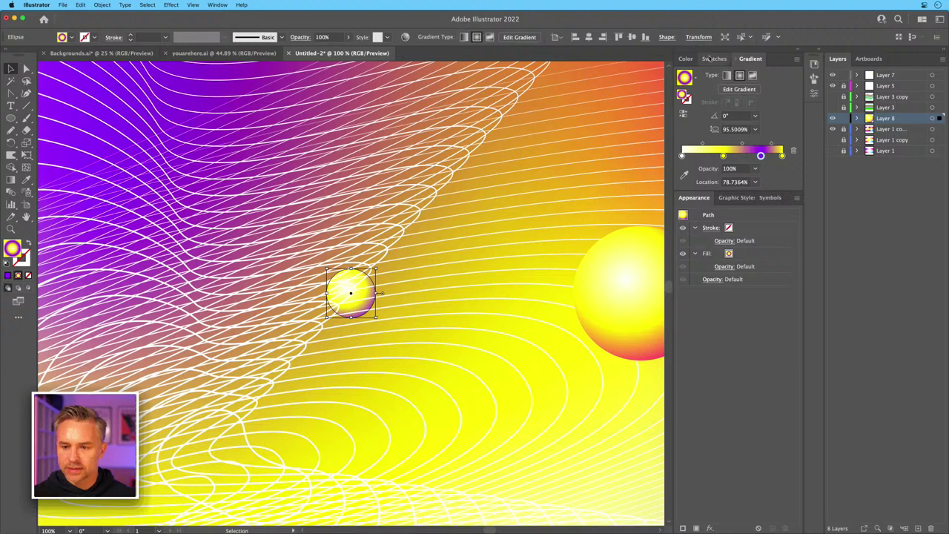
# Set the opacity of the sphere behind the contour lines to 60% and deselect it.
pyautogui.click(819, 51)
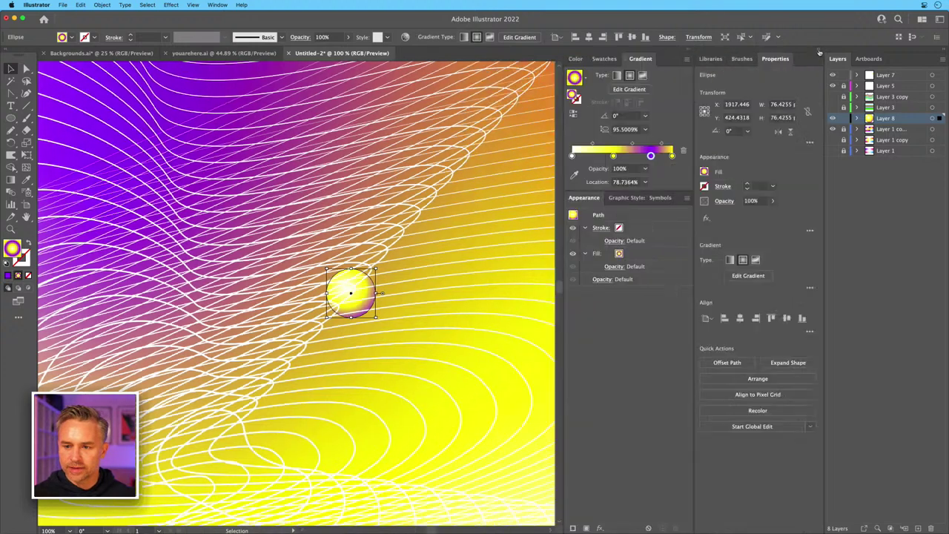
pyautogui.click(773, 202)
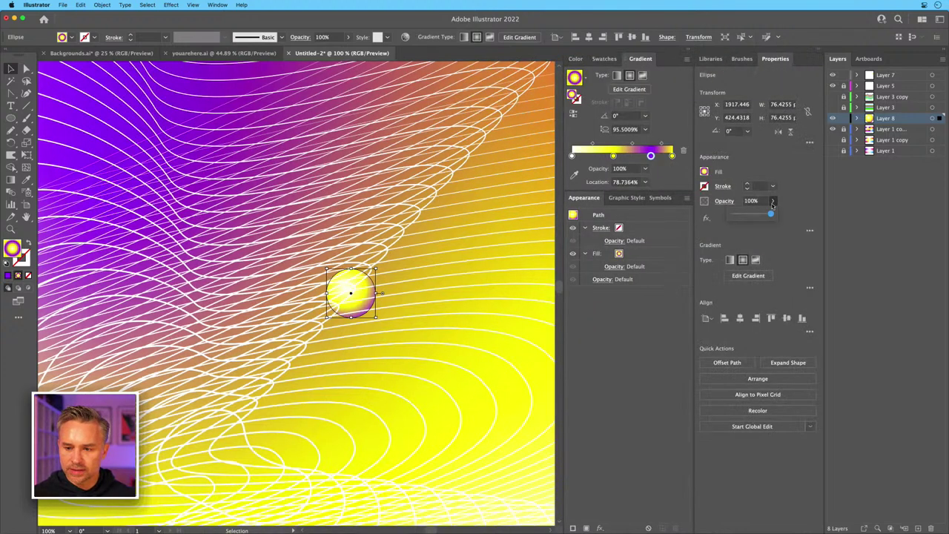
pyautogui.click(753, 215)
pyautogui.moveTo(756, 214); pyautogui.dragTo(757, 214)
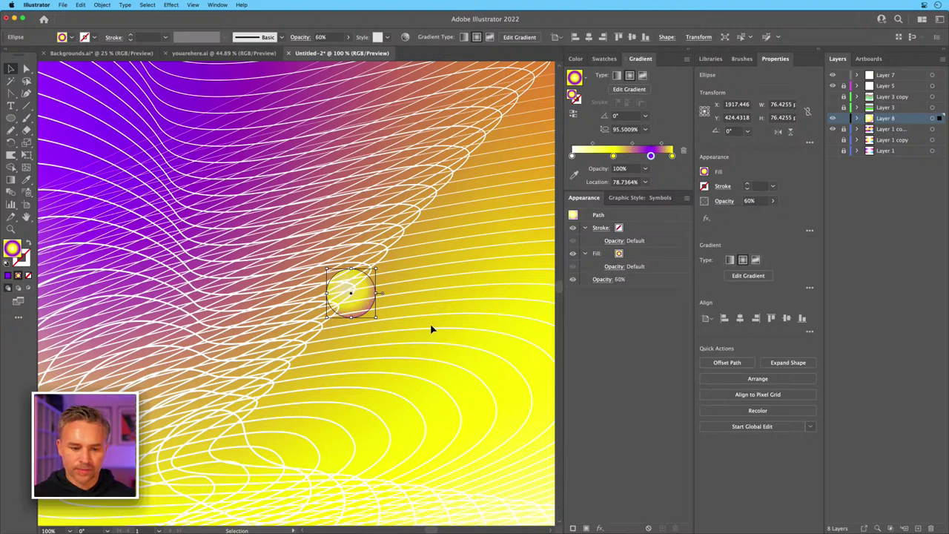
pyautogui.click(429, 324)
# Scale the translucent sphere on the diagonal line edge down to a smaller size and deselect it.
pyautogui.press('super+minus')
pyautogui.press('super+minus')
pyautogui.press('super+minus')
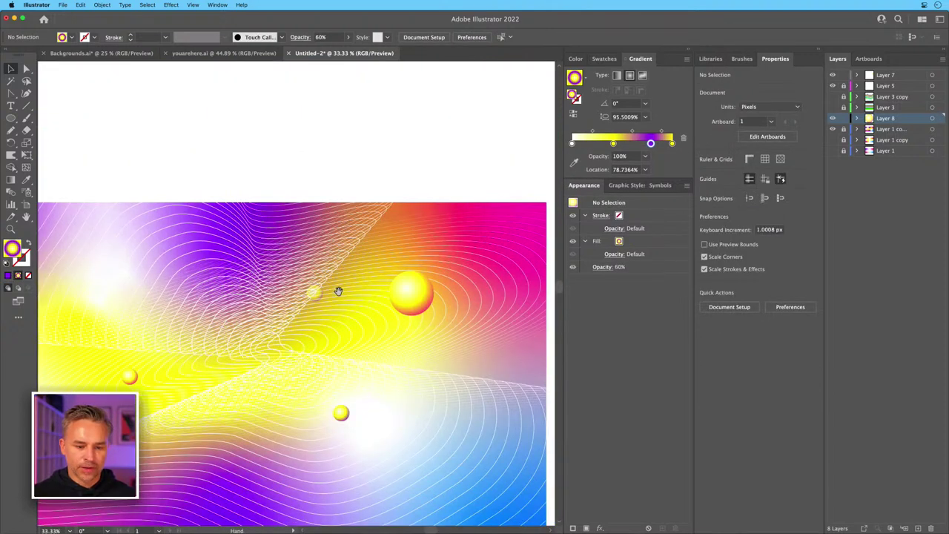
pyautogui.click(361, 303)
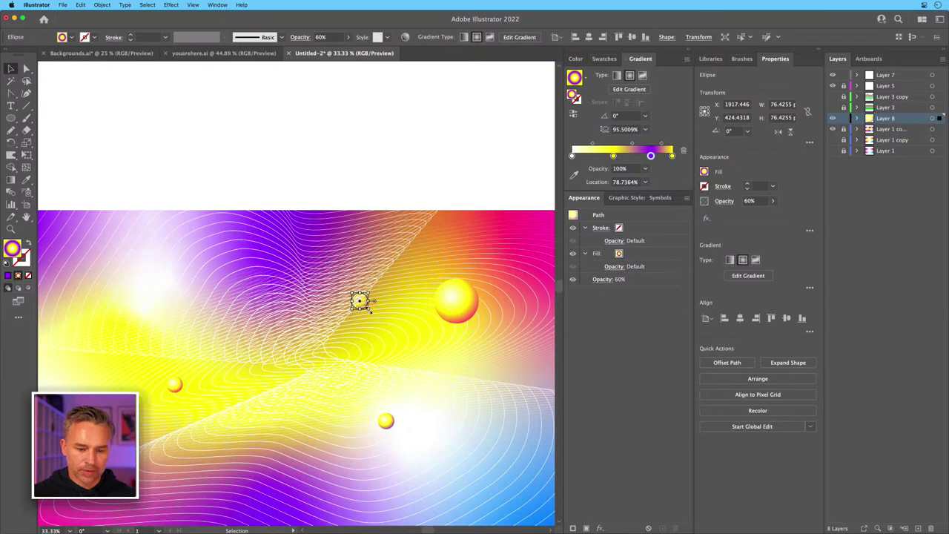
pyautogui.moveTo(369, 304); pyautogui.dragTo(361, 299)
pyautogui.click(302, 186)
pyautogui.scroll(-5, 313, 156)
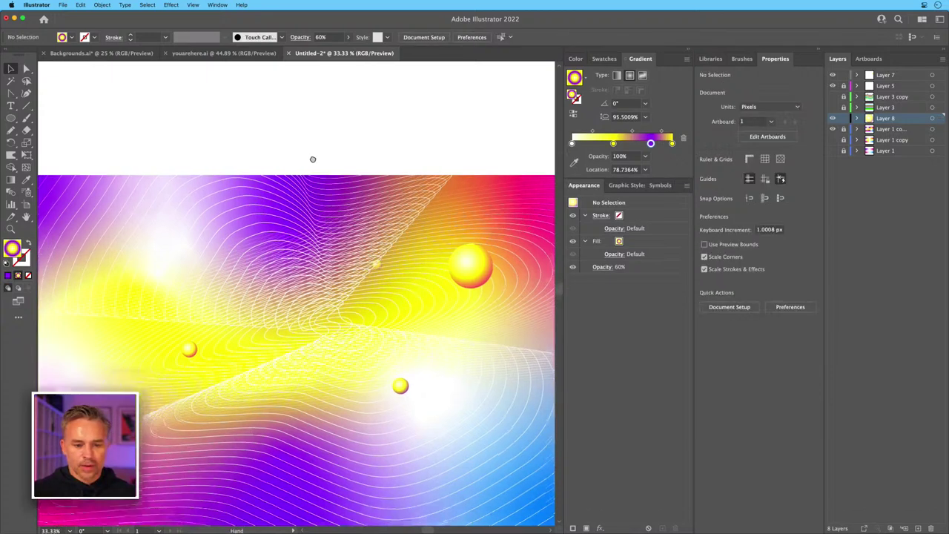
# Collapse the Gradient and Appearance panel group to icons to show more of the artwork.
pyautogui.scroll(2, 321, 112)
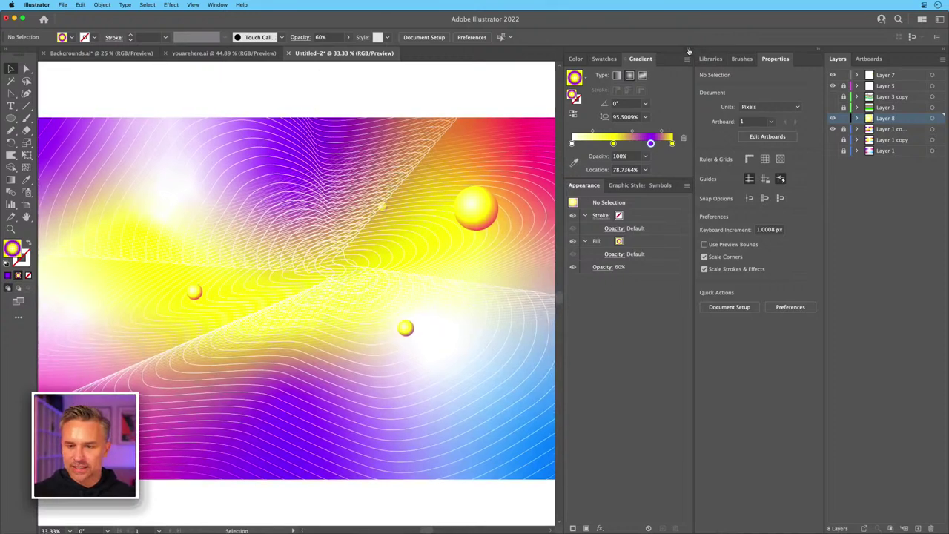
pyautogui.click(688, 51)
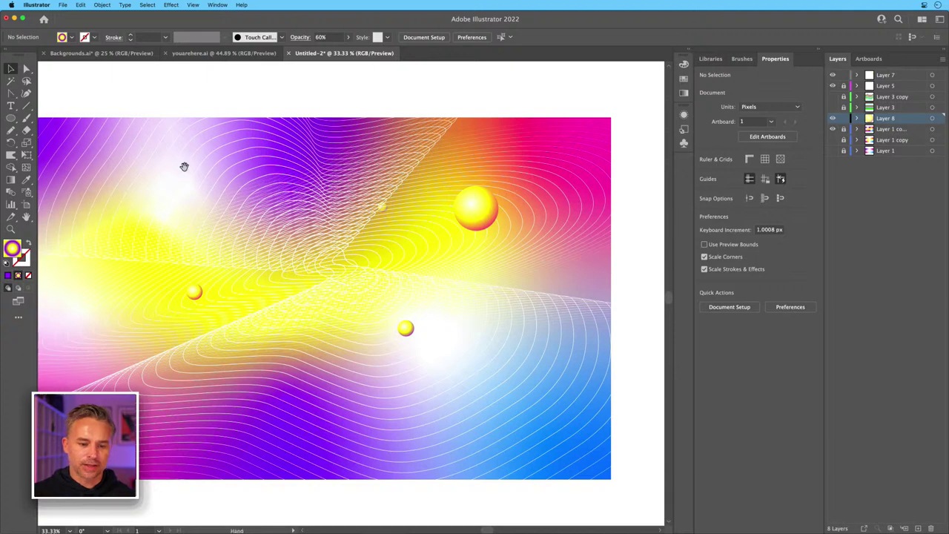
pyautogui.hscroll(-4, 184, 166)
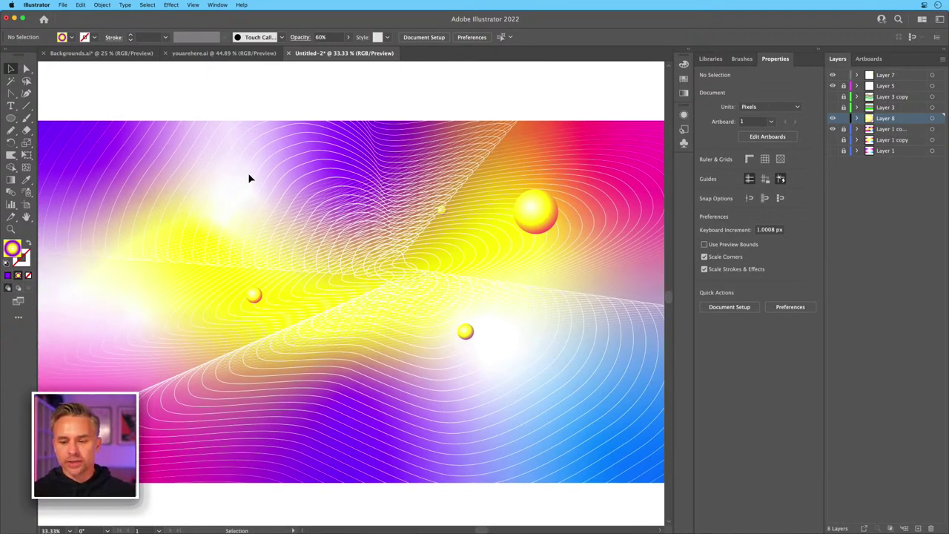
pyautogui.press('a')
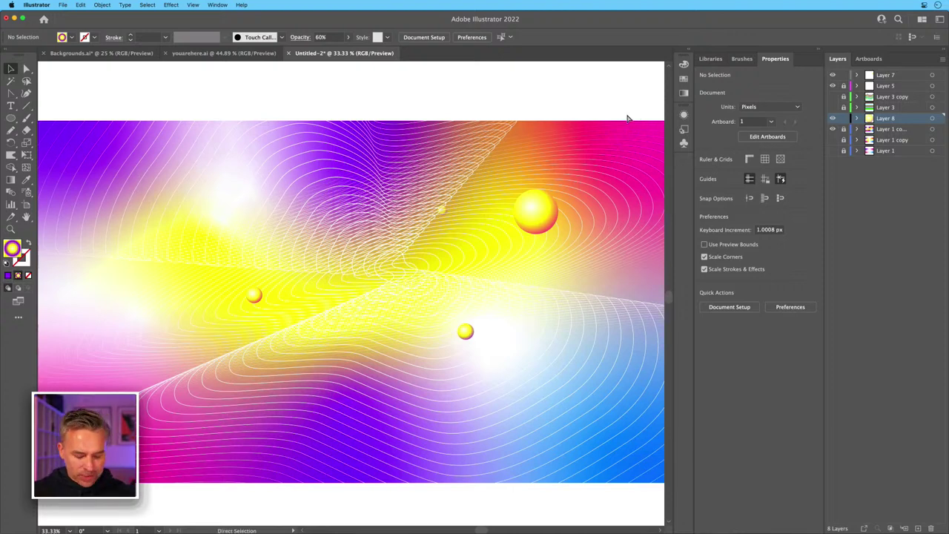
# Save the document on the computer's Desktop as Untitled-2.ai, compatible with Illustrator 2020.
pyautogui.press('super+s')
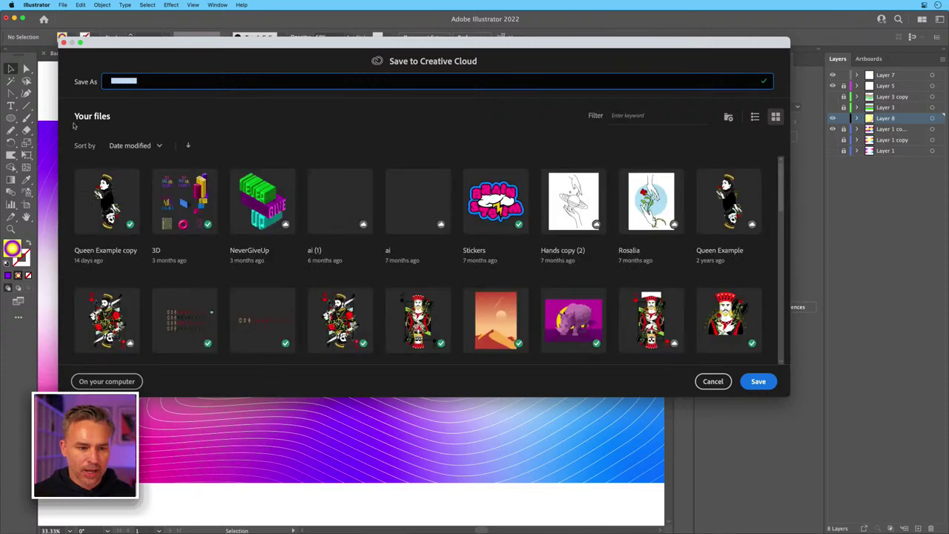
pyautogui.click(107, 381)
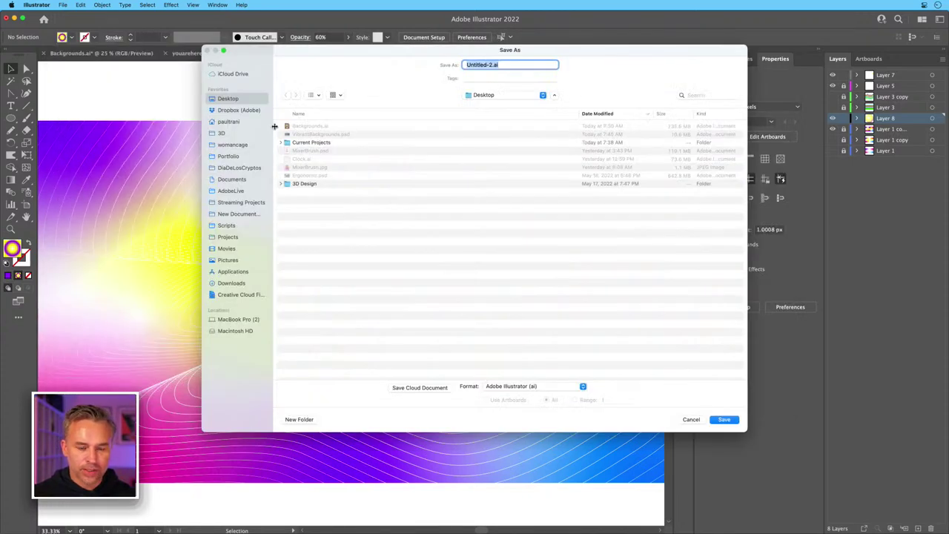
pyautogui.press('Return')
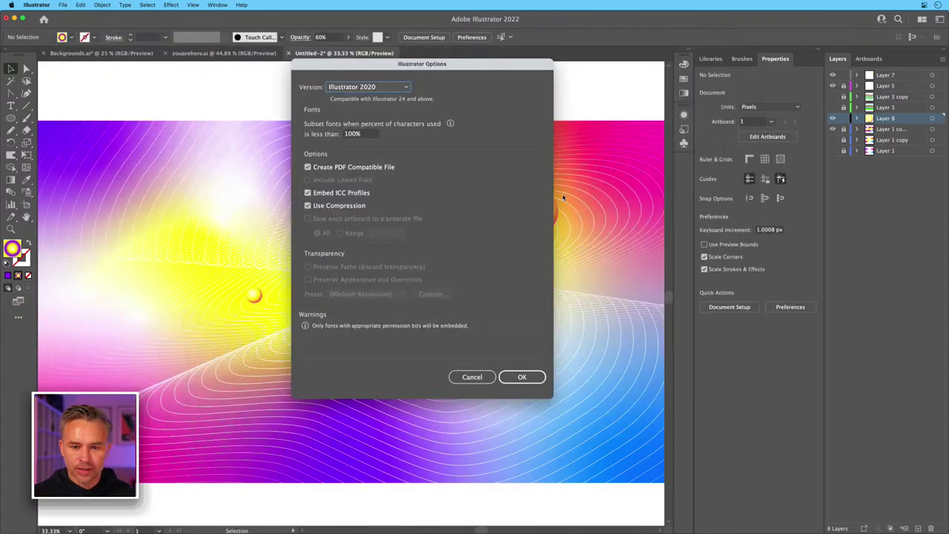
pyautogui.click(523, 378)
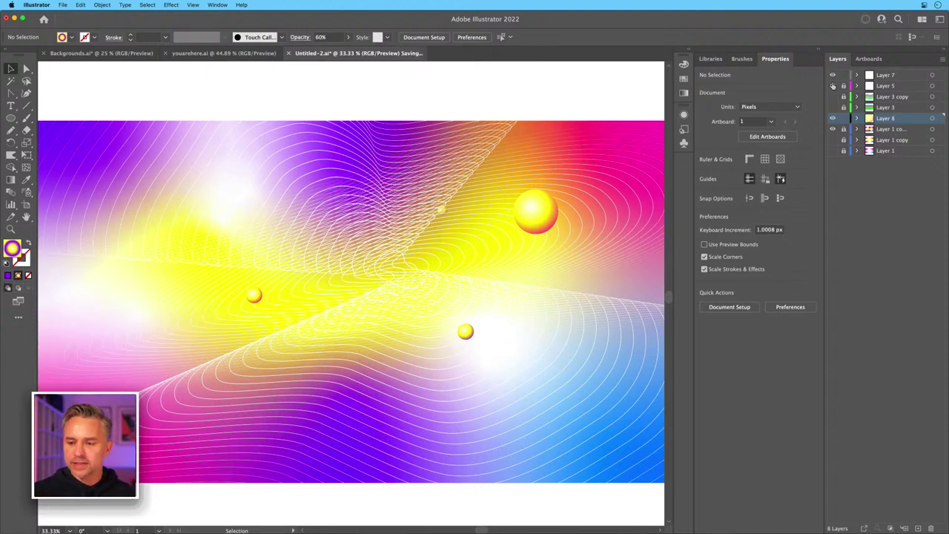
# Unlock and show Layer 3 with the coloured stripes, and hide all the other layers.
pyautogui.click(842, 108)
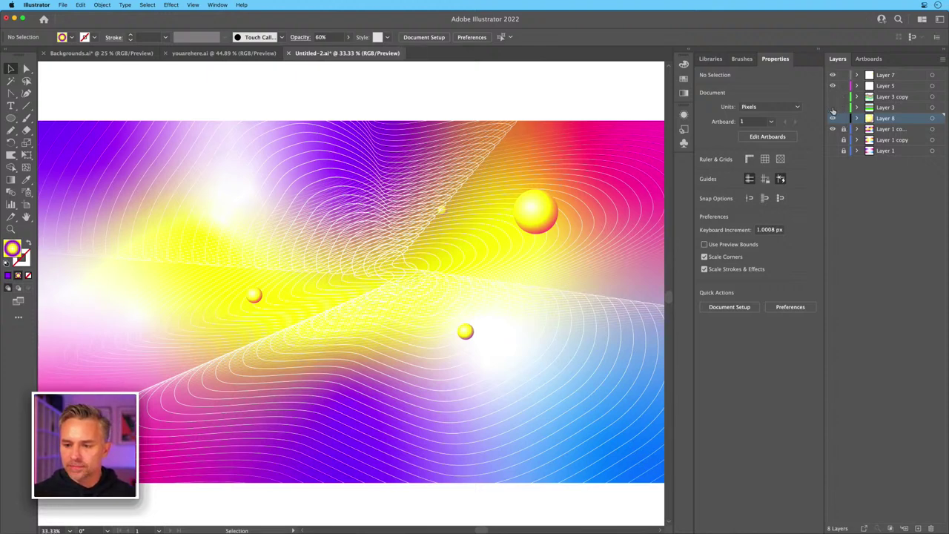
pyautogui.click(831, 108)
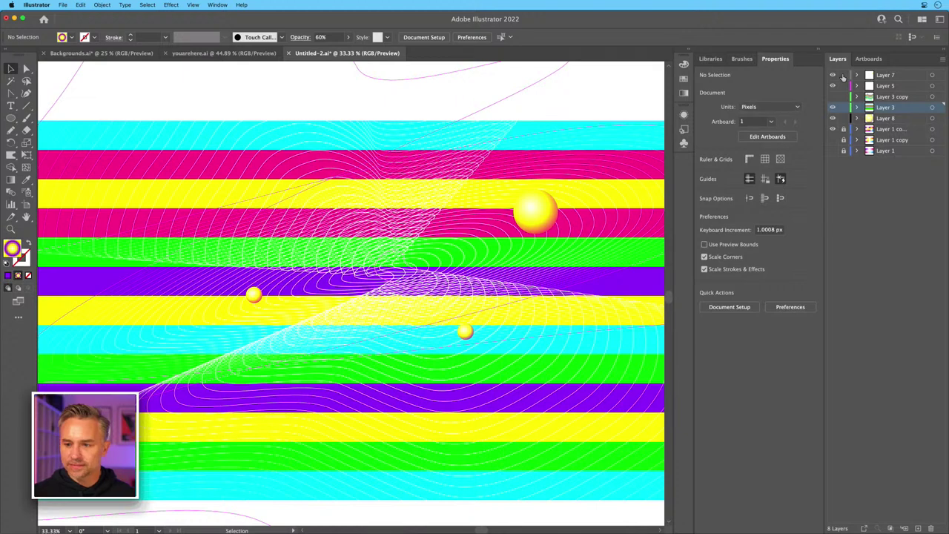
pyautogui.click(832, 129)
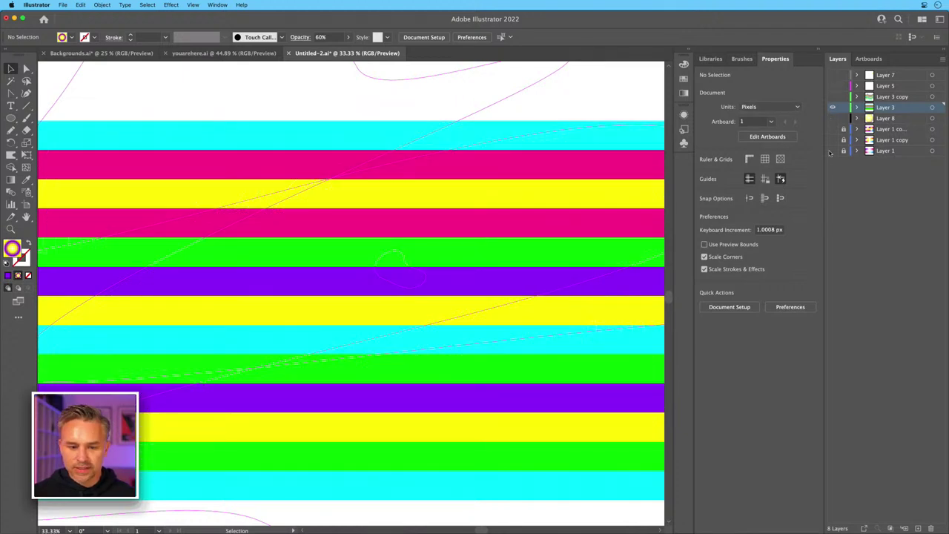
pyautogui.click(831, 140)
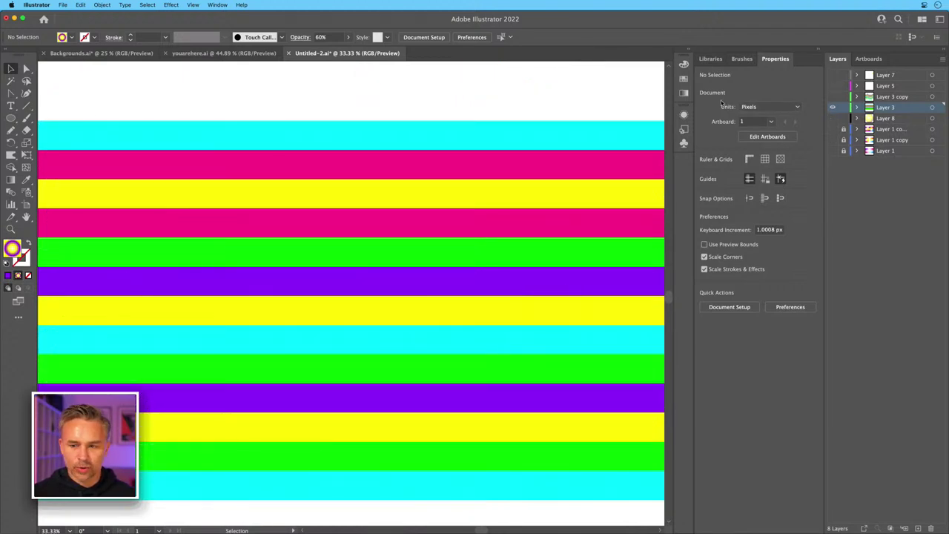
# Select and copy the six uppermost coloured stripes, from the cyan one through the first purple one.
pyautogui.press('super+minus')
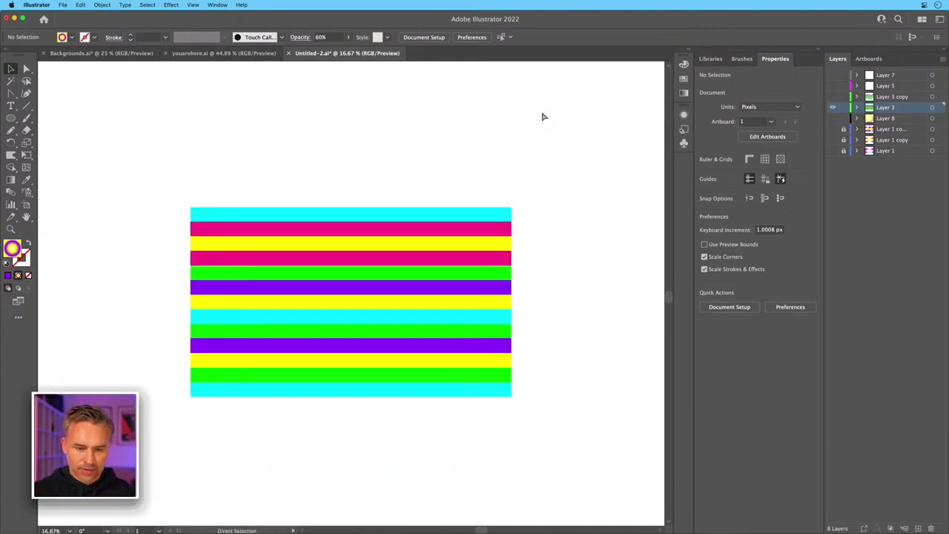
pyautogui.moveTo(140, 193); pyautogui.dragTo(541, 438)
pyautogui.moveTo(258, 174); pyautogui.dragTo(367, 291)
pyautogui.press('a')
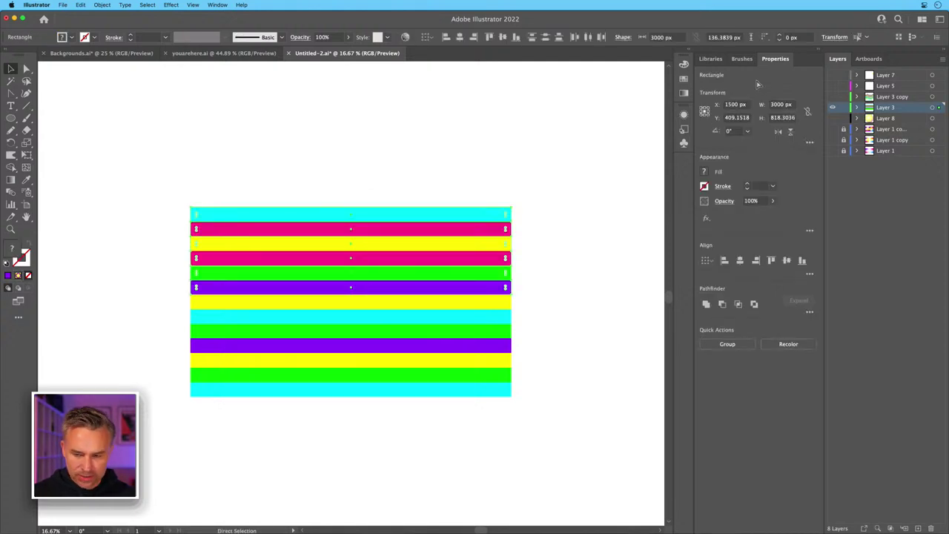
# Hide the stripes on Layer 3 and show the Layer 1 gradient as the only background.
pyautogui.click(832, 108)
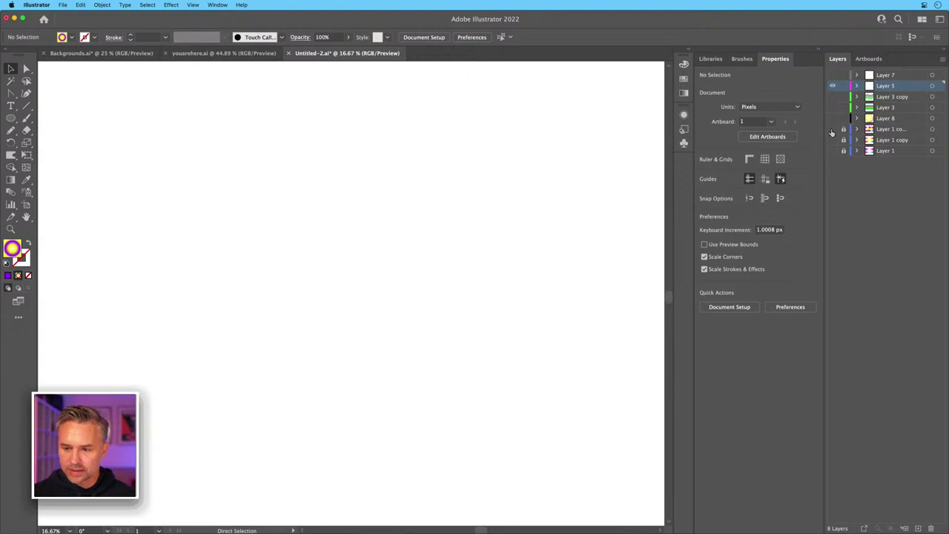
pyautogui.click(832, 130)
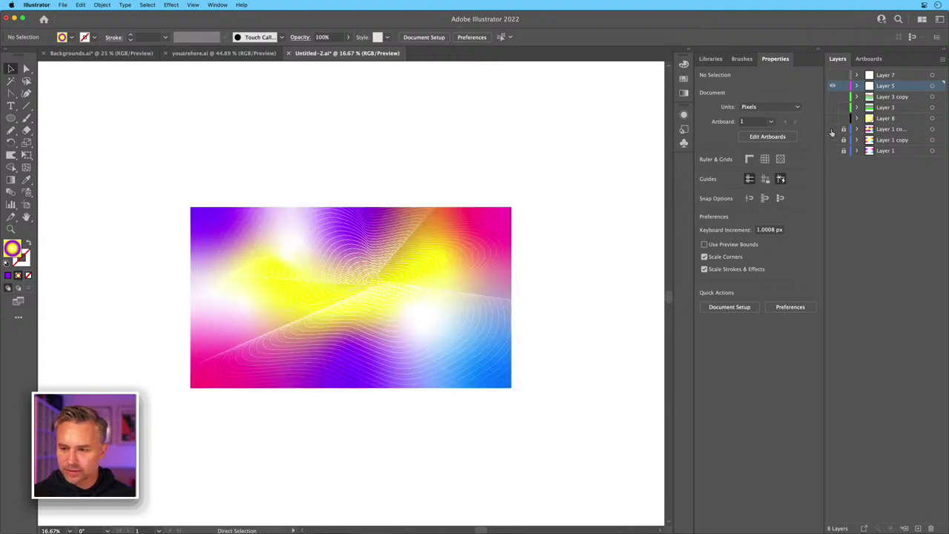
pyautogui.click(832, 131)
pyautogui.click(832, 151)
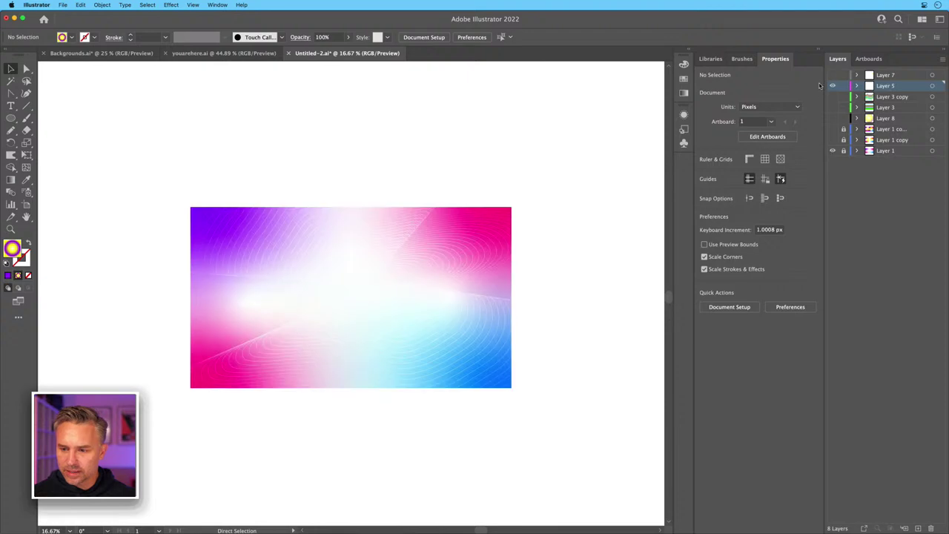
# Add a new layer above the contour lines on Layer 5 and hide Layer 5.
pyautogui.click(832, 87)
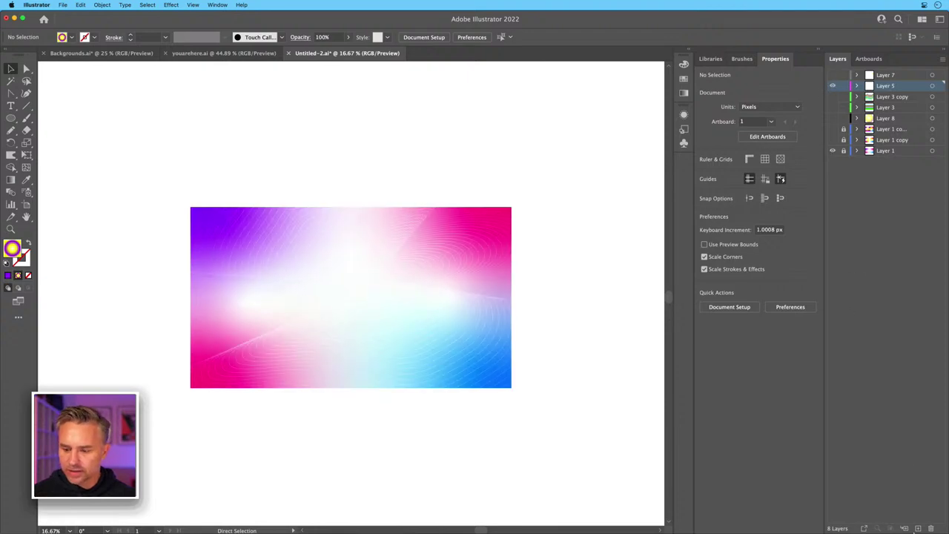
pyautogui.click(918, 527)
pyautogui.click(831, 97)
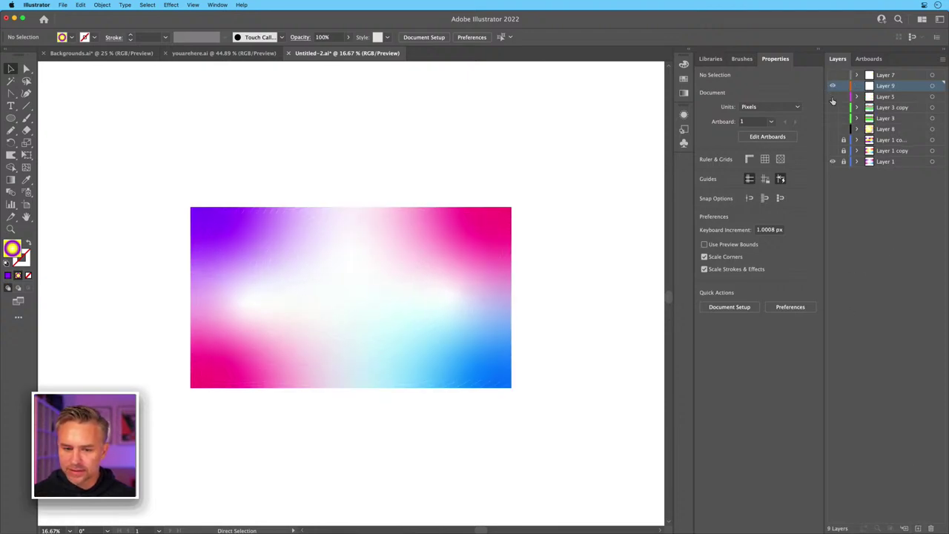
# Unlock Layer 1, replace the background rectangle's gradient with the solid medium blue swatch, and deselect it.
pyautogui.press('super+equal')
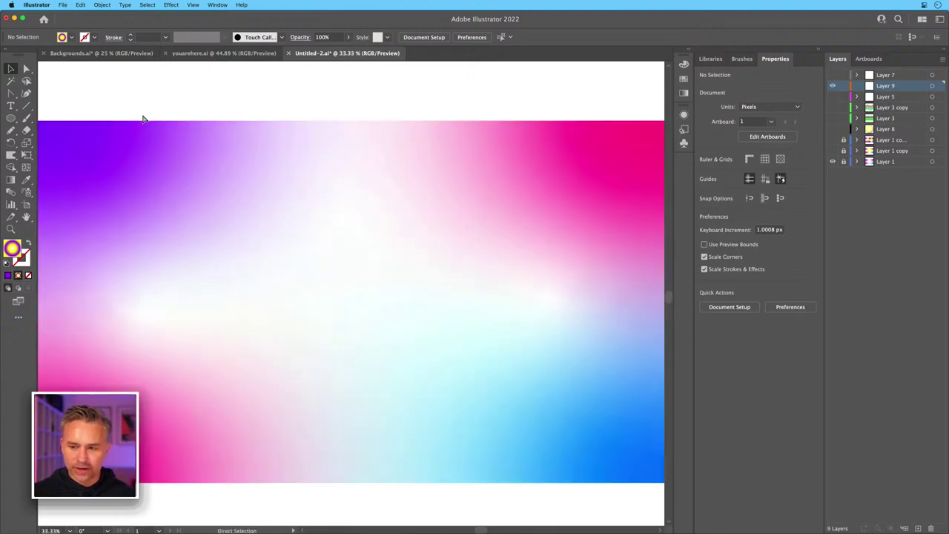
pyautogui.click(845, 163)
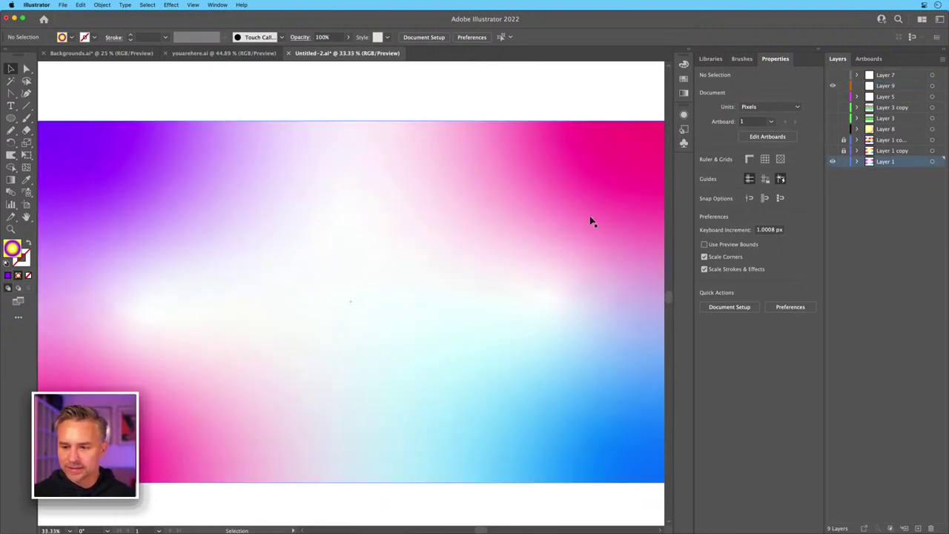
pyautogui.click(356, 265)
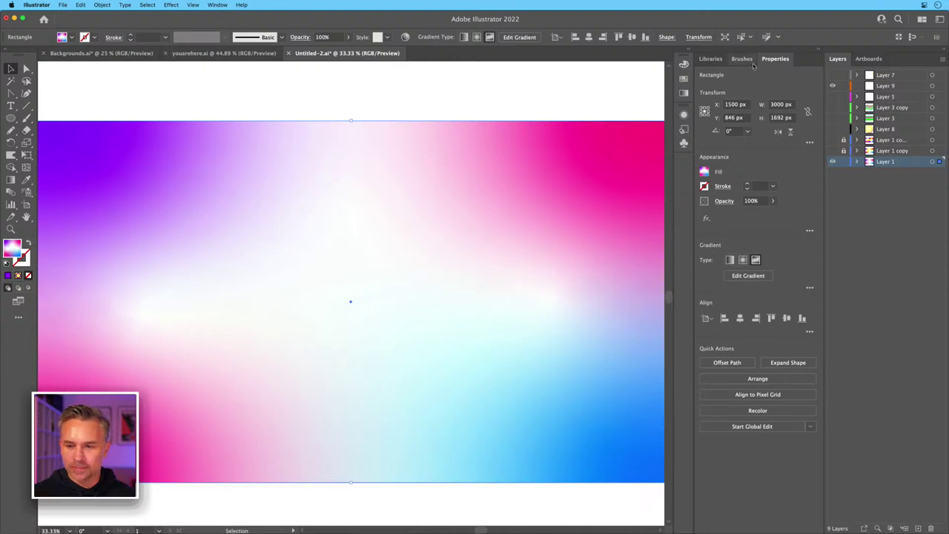
pyautogui.click(683, 80)
pyautogui.click(596, 109)
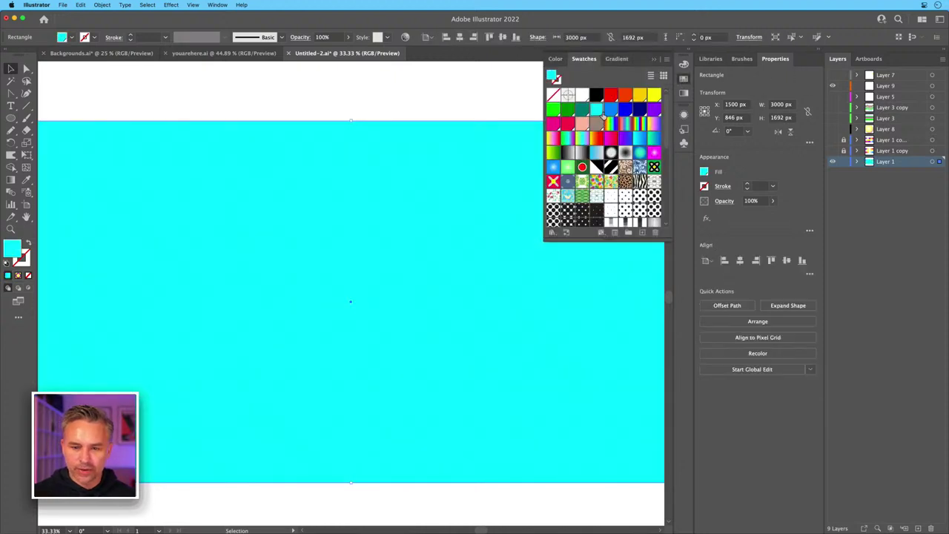
pyautogui.click(610, 109)
pyautogui.click(355, 91)
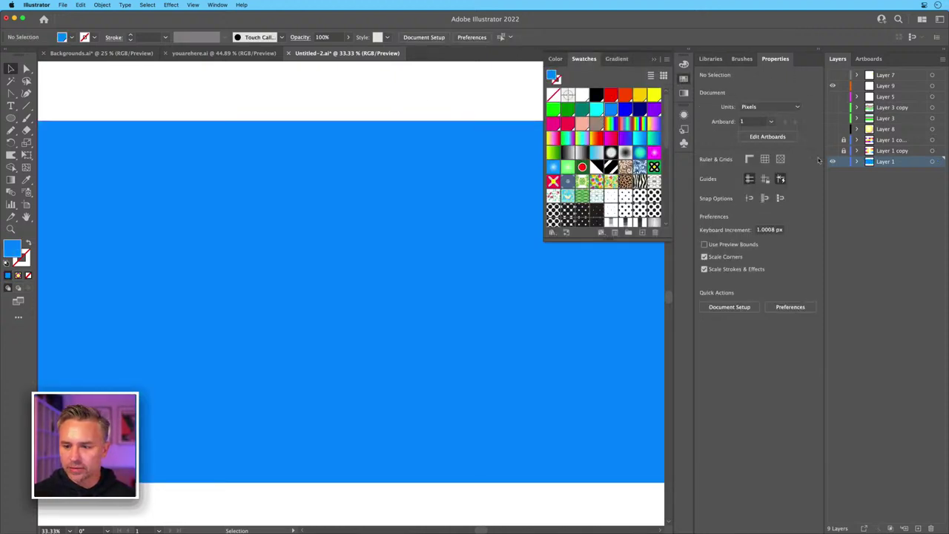
# Lock Layer 1 again and paste the copied stripes onto the empty Layer 9.
pyautogui.click(894, 88)
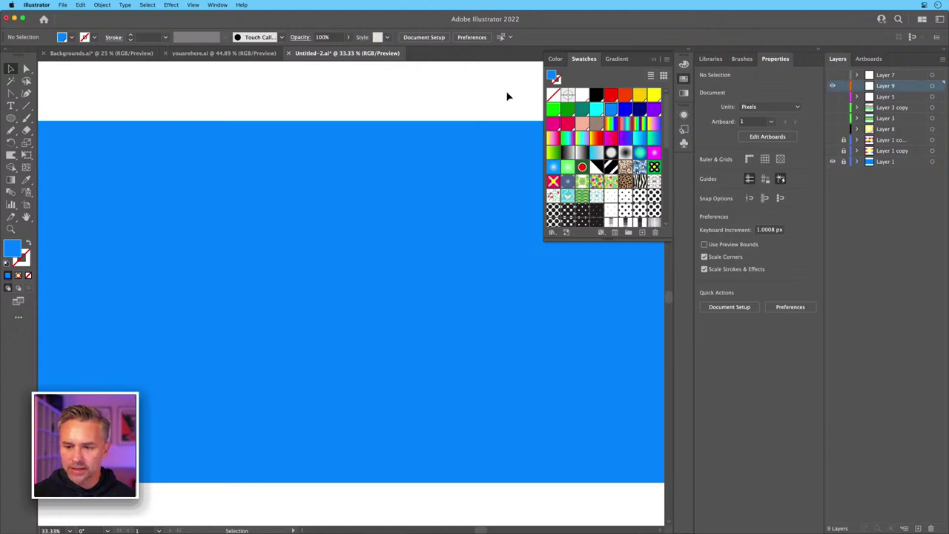
pyautogui.press('super+f')
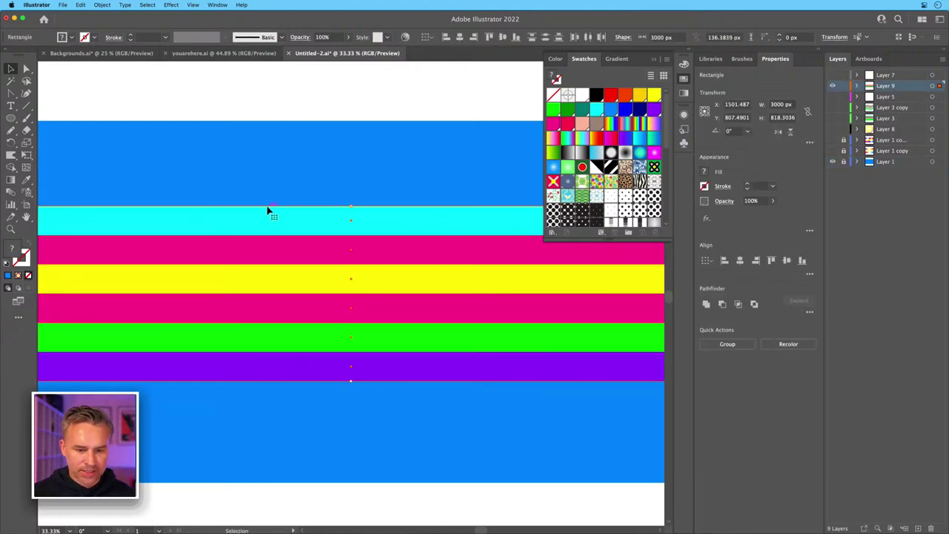
pyautogui.press('super+minus')
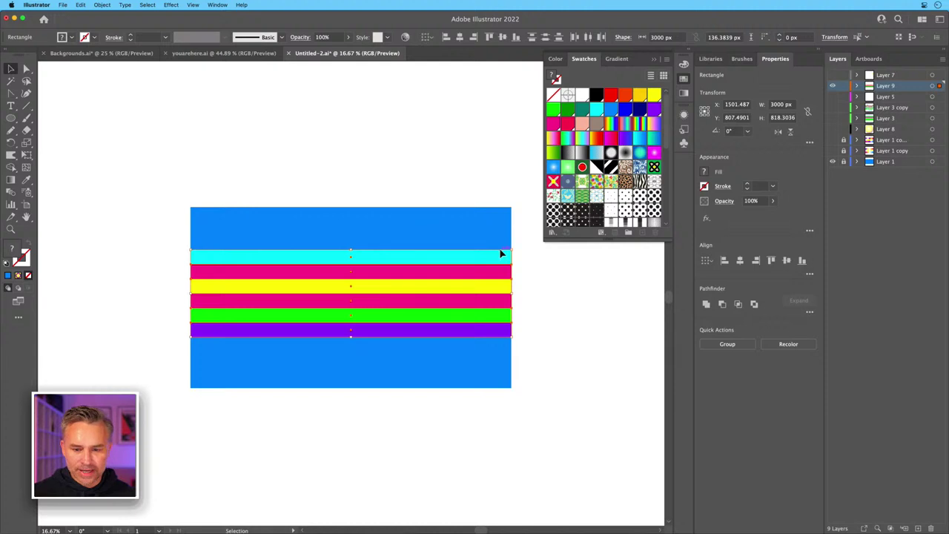
# Scale the pasted stripes down to a compact block about 659 px wide and 408 px high.
pyautogui.moveTo(510, 251); pyautogui.dragTo(309, 286)
pyautogui.press('super+equal')
pyautogui.press('super+equal')
pyautogui.press('super+equal')
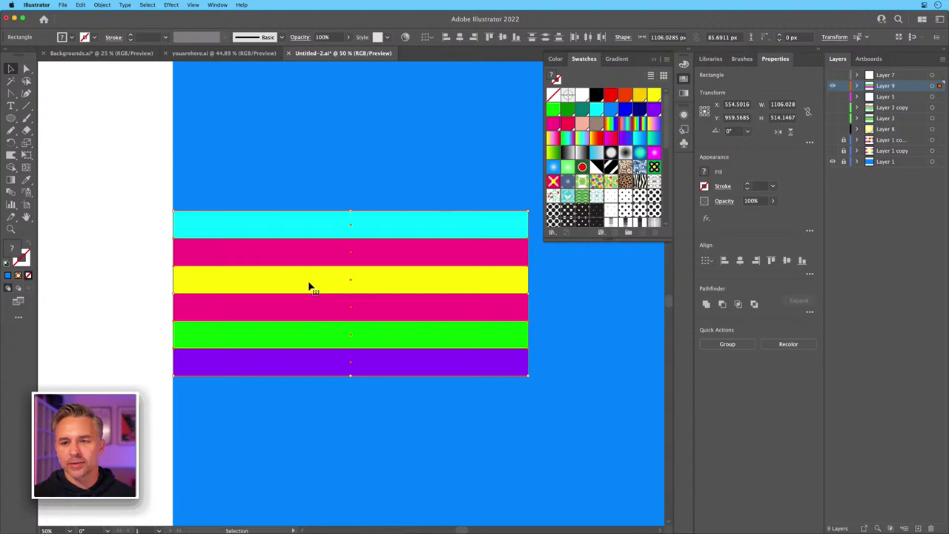
pyautogui.moveTo(172, 292); pyautogui.dragTo(318, 292)
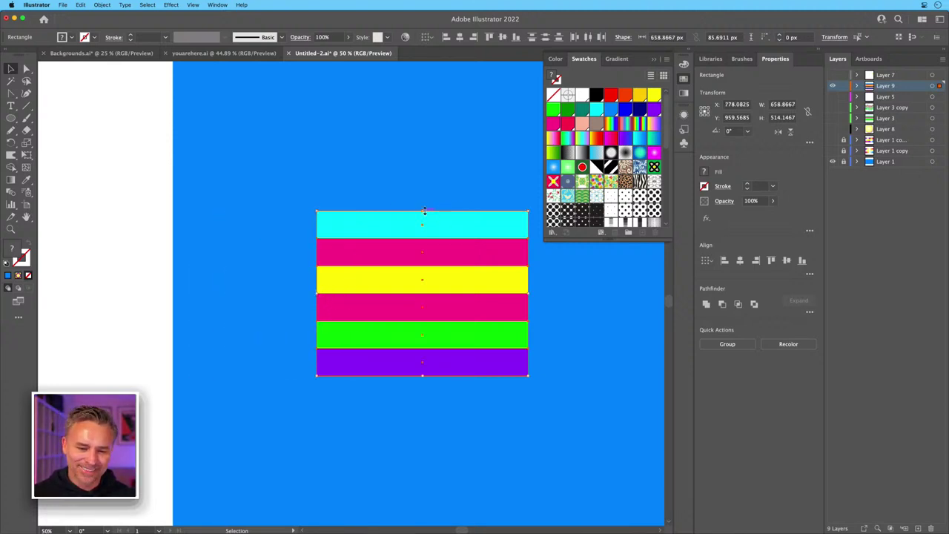
pyautogui.moveTo(422, 211); pyautogui.dragTo(361, 224)
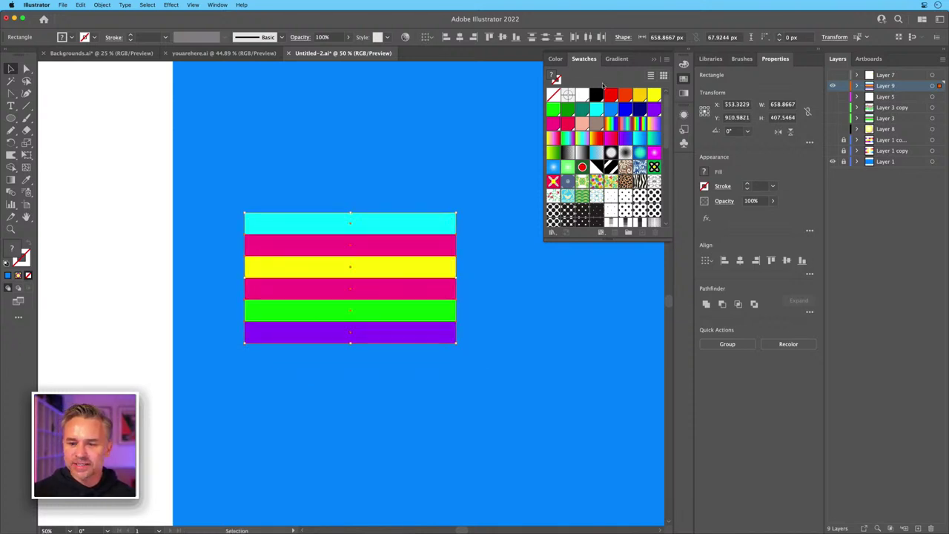
# Start a new brush from the block of stripes and choose Pattern Brush as its type.
pyautogui.click(739, 60)
pyautogui.scroll(-10, 751, 339)
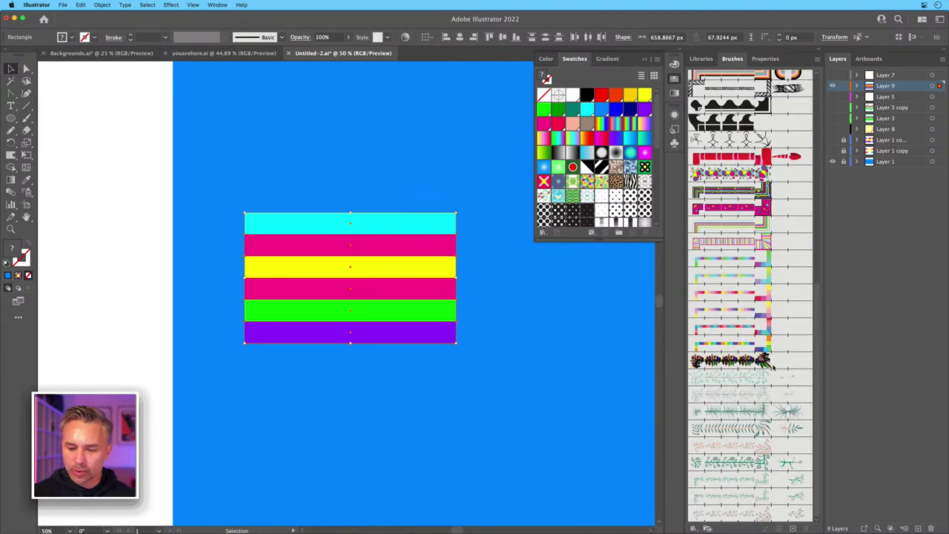
pyautogui.moveTo(396, 229)
pyautogui.mouseDown()
pyautogui.moveTo(660, 447)
pyautogui.moveTo(741, 445)
pyautogui.mouseUp()
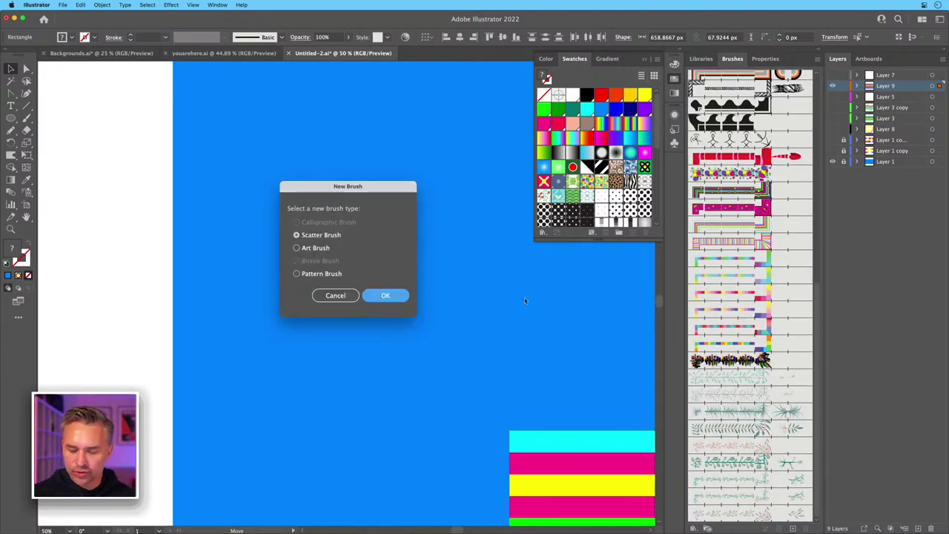
pyautogui.click(311, 251)
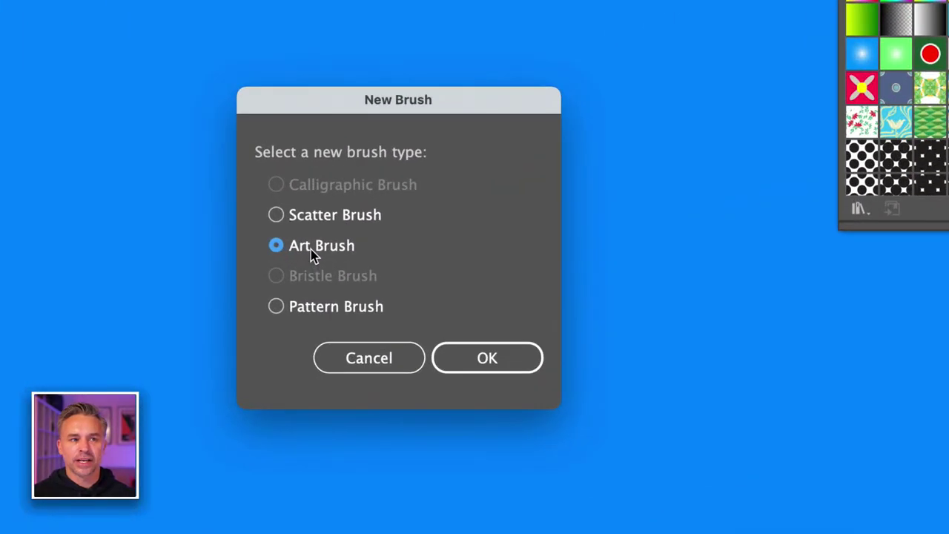
pyautogui.click(324, 311)
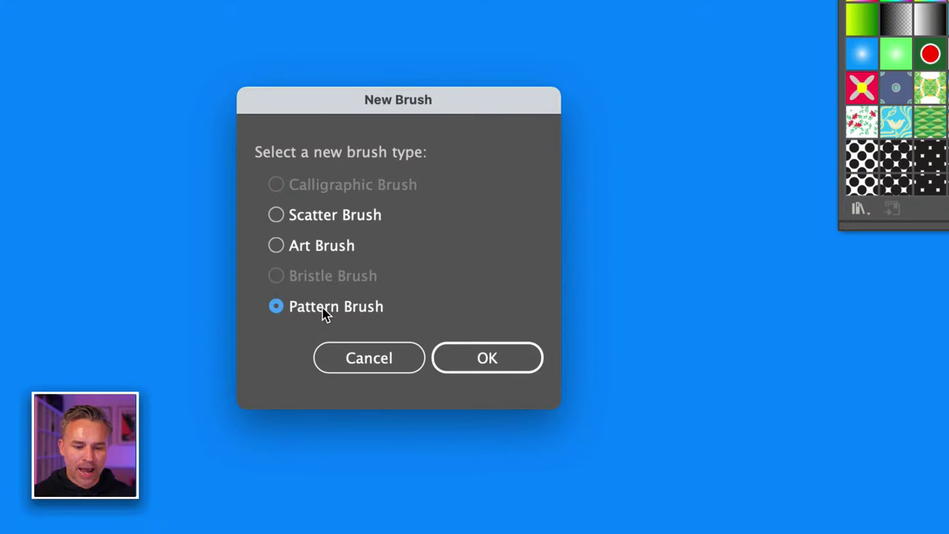
pyautogui.click(447, 347)
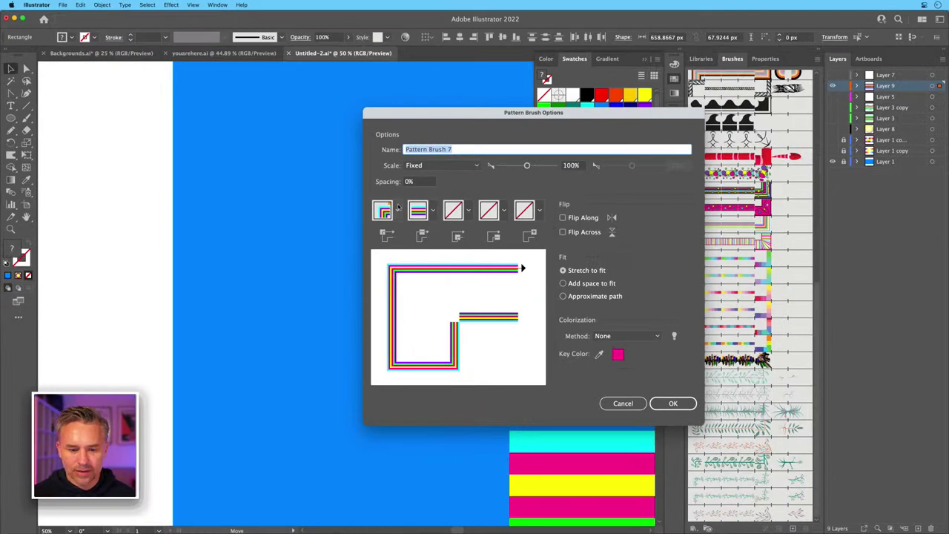
# Create the pattern brush with an Auto-Centered inner corner tile, and move the source stripes off the blue artboard.
pyautogui.click(468, 210)
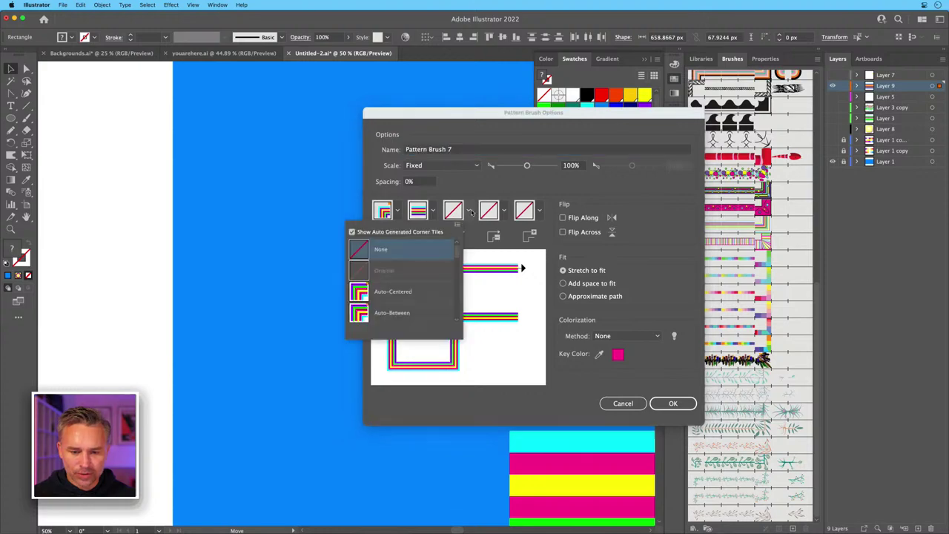
pyautogui.click(387, 297)
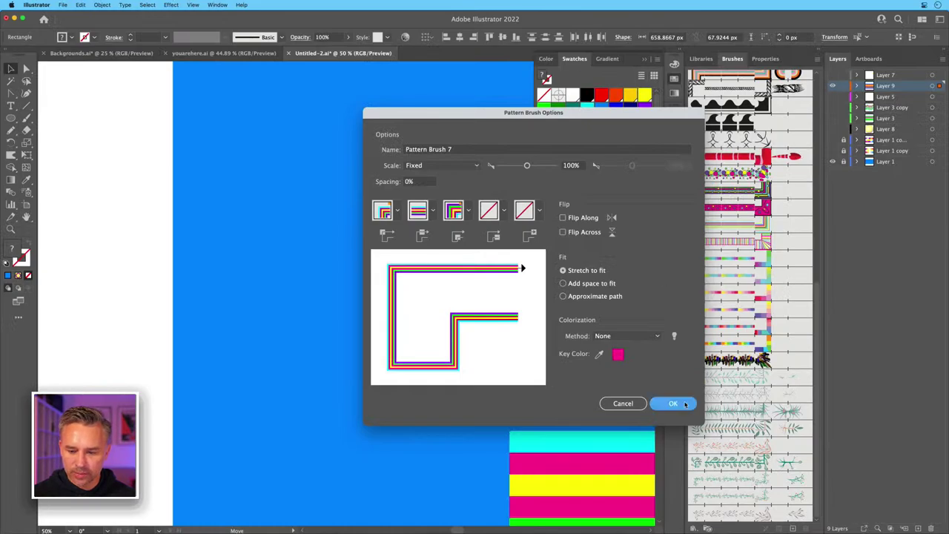
pyautogui.click(683, 404)
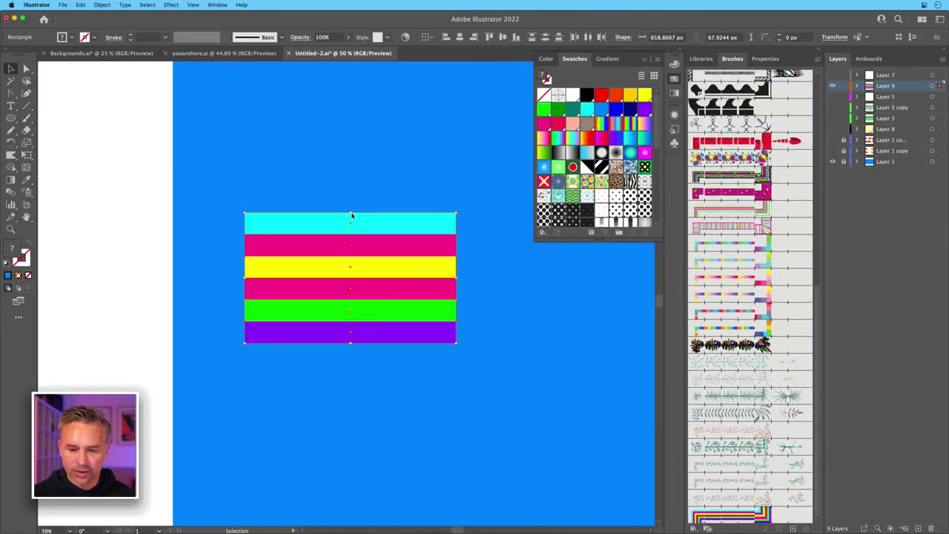
pyautogui.moveTo(366, 226); pyautogui.dragTo(62, 216)
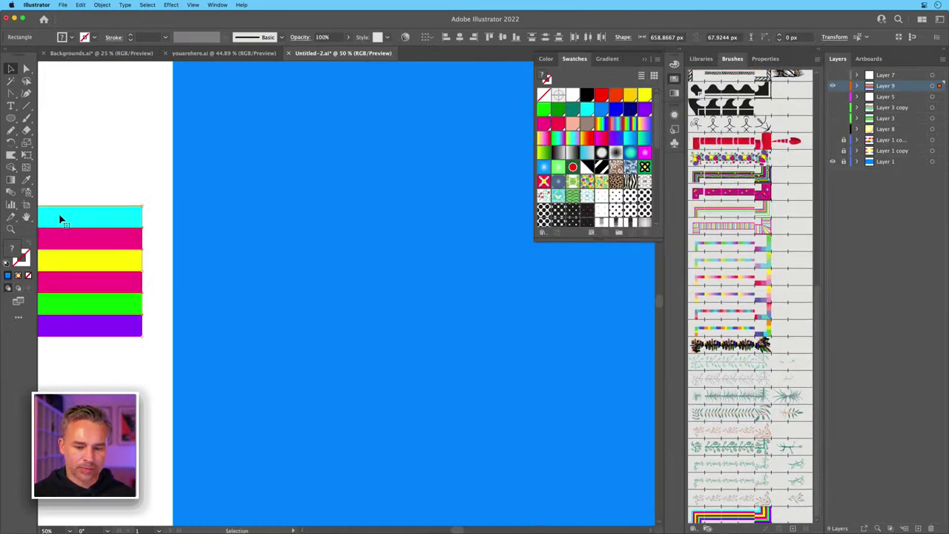
# Draw a rounded square about 1212 px wide and high on the blue artboard with the Rounded Rectangle tool.
pyautogui.press('super+minus')
pyautogui.press('super+minus')
pyautogui.moveTo(324, 244); pyautogui.dragTo(64, 275)
pyautogui.click(647, 59)
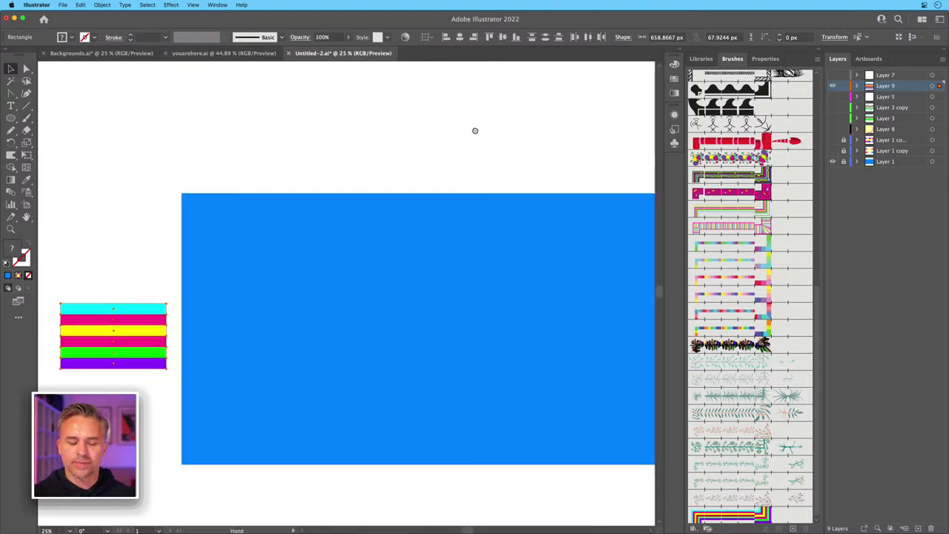
pyautogui.click(11, 118)
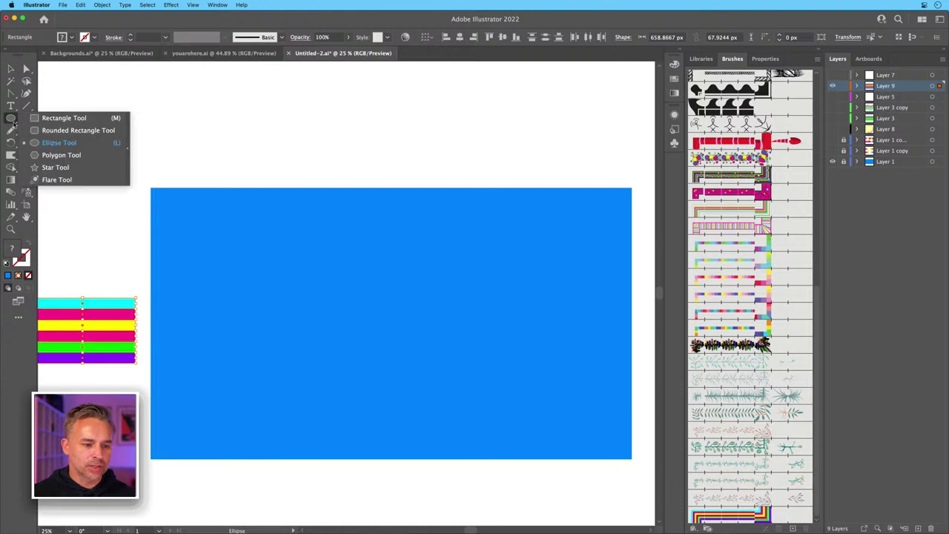
pyautogui.click(50, 134)
pyautogui.moveTo(305, 261); pyautogui.dragTo(500, 455)
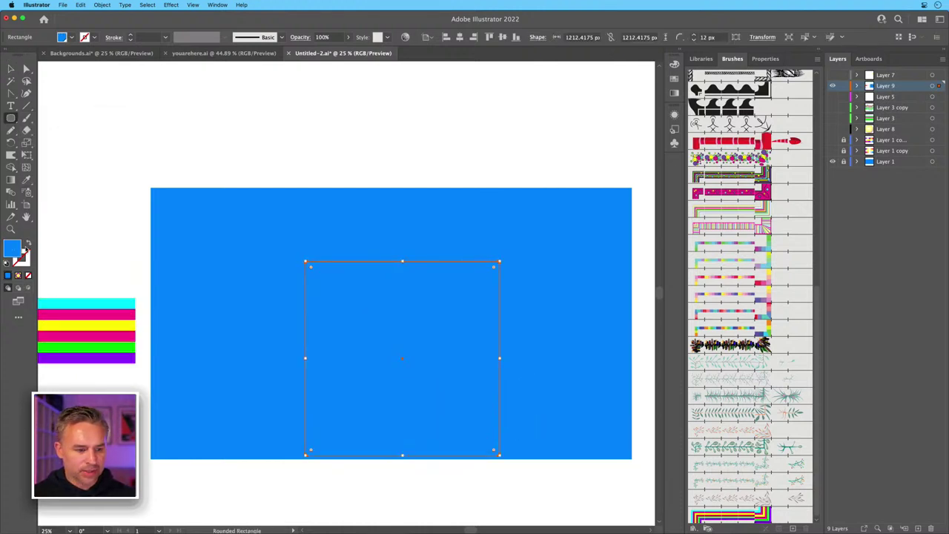
# Swap the square's blue fill to the stroke and apply the new striped pattern brush to its outline.
pyautogui.click(27, 244)
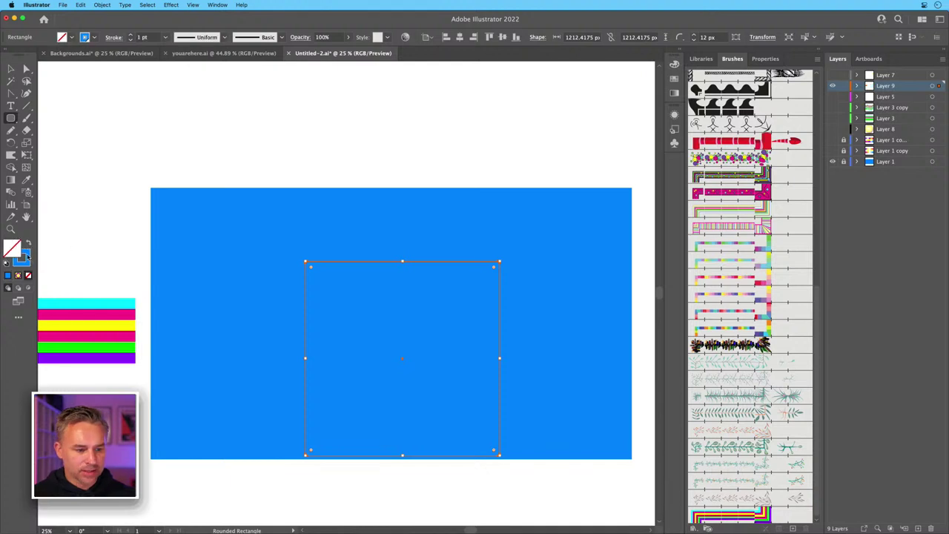
pyautogui.click(24, 256)
pyautogui.click(754, 513)
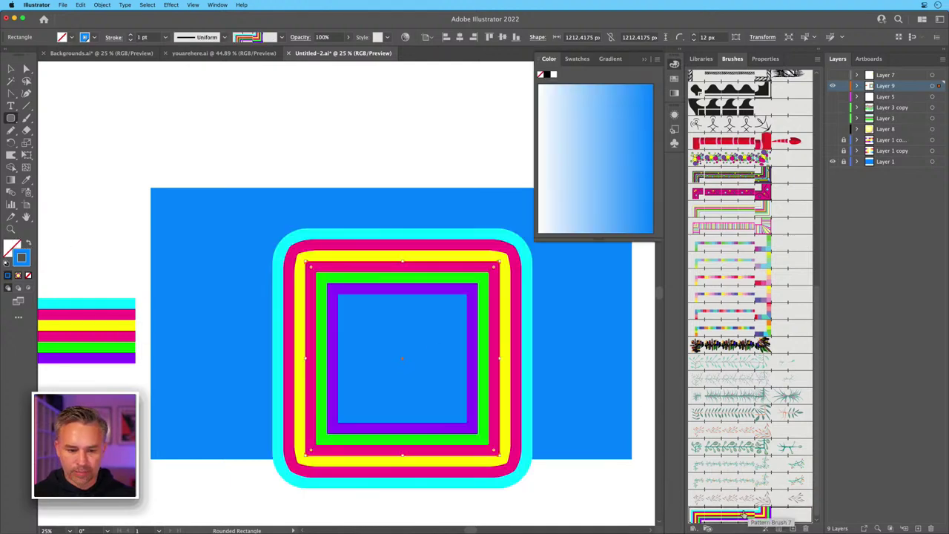
# Round the striped square's corners to a radius of about 365 px and move the shape toward the artboard's lower left.
pyautogui.press('super+equal')
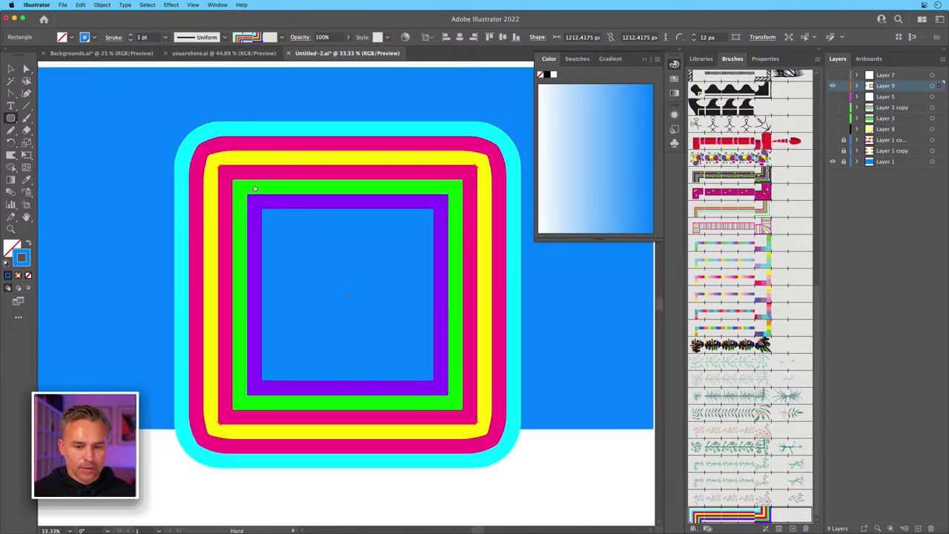
pyautogui.moveTo(254, 210); pyautogui.dragTo(303, 240)
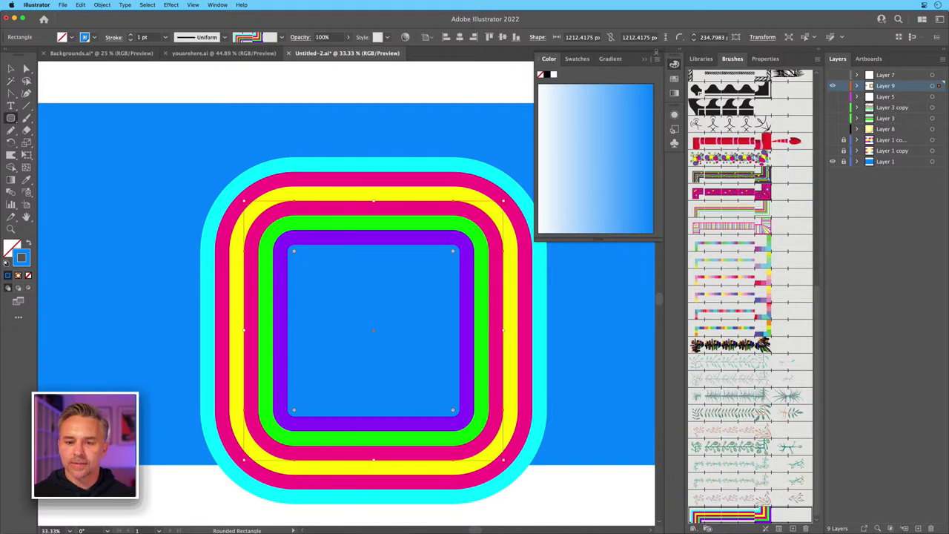
pyautogui.click(644, 59)
pyautogui.moveTo(376, 186); pyautogui.dragTo(433, 162)
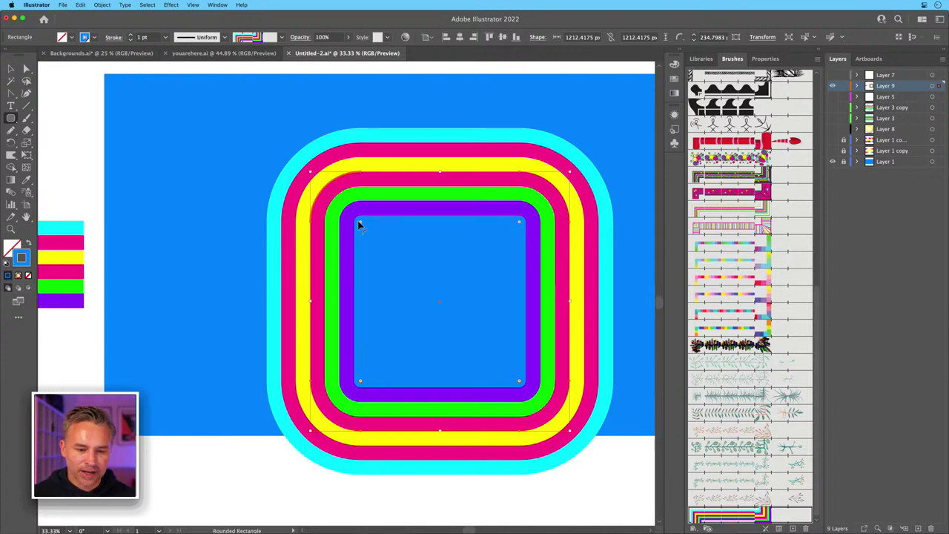
pyautogui.moveTo(360, 225); pyautogui.dragTo(388, 249)
pyautogui.click(11, 68)
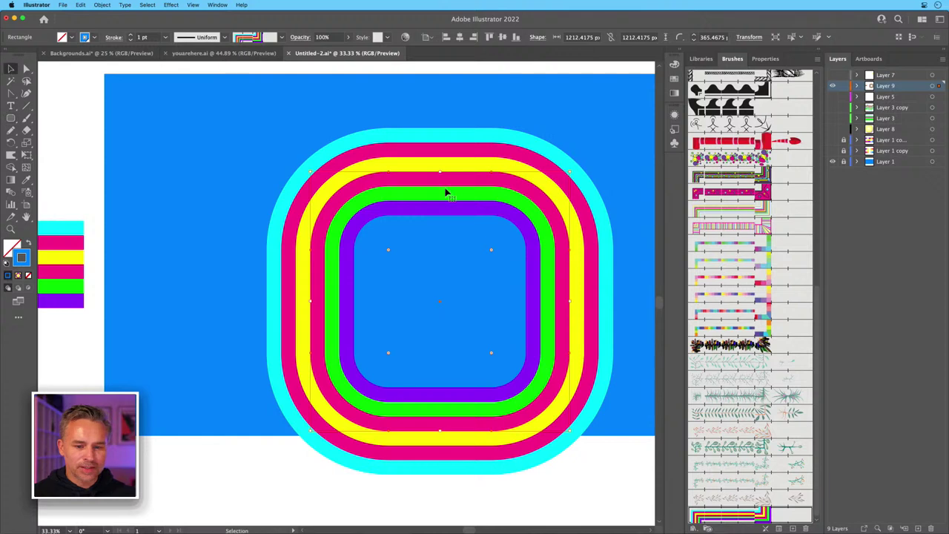
pyautogui.moveTo(445, 189); pyautogui.dragTo(335, 173)
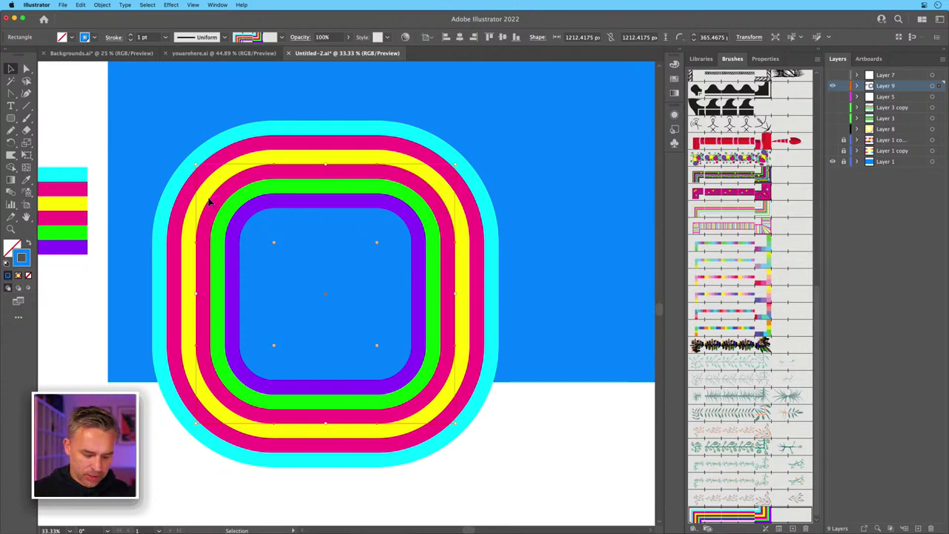
# Set Layer 9's selection colour to Light Blue and deselect the artwork.
pyautogui.doubleClick(914, 88)
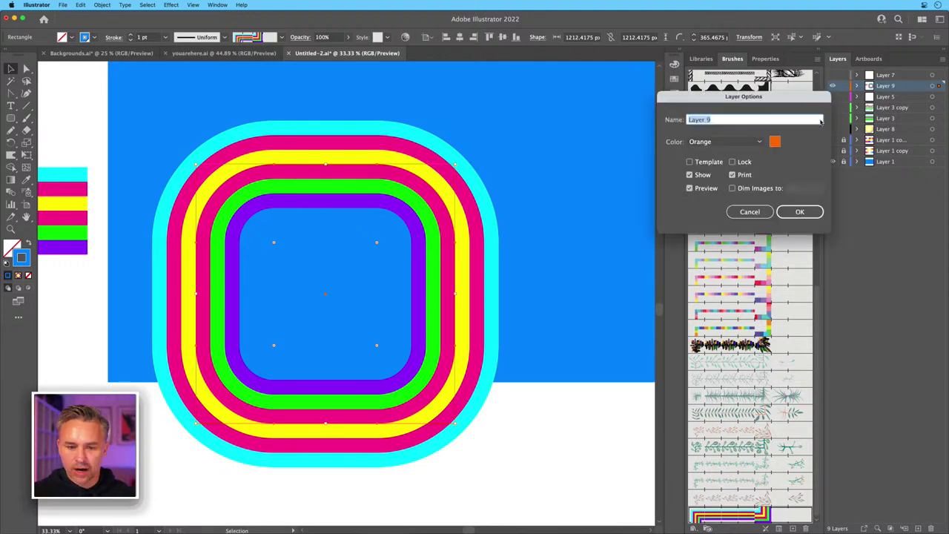
pyautogui.click(729, 142)
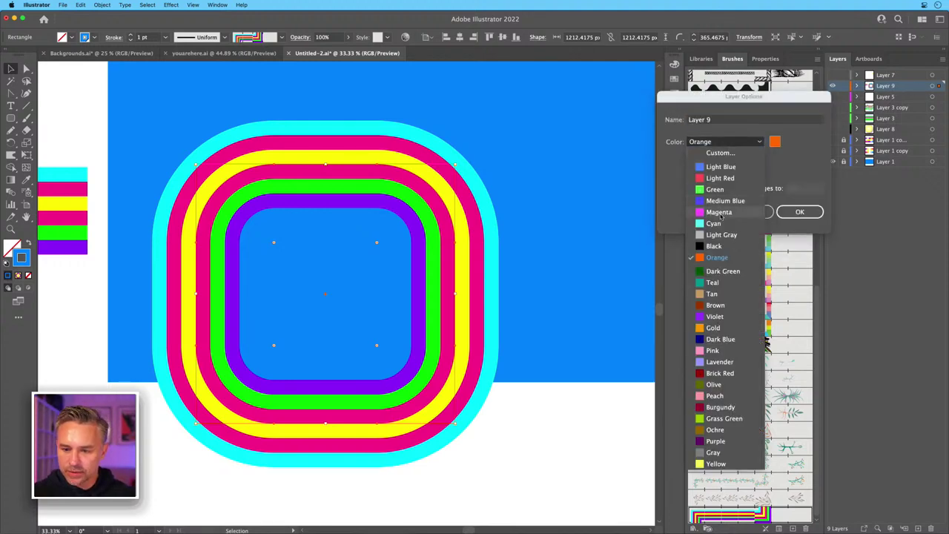
pyautogui.click(719, 213)
pyautogui.click(720, 141)
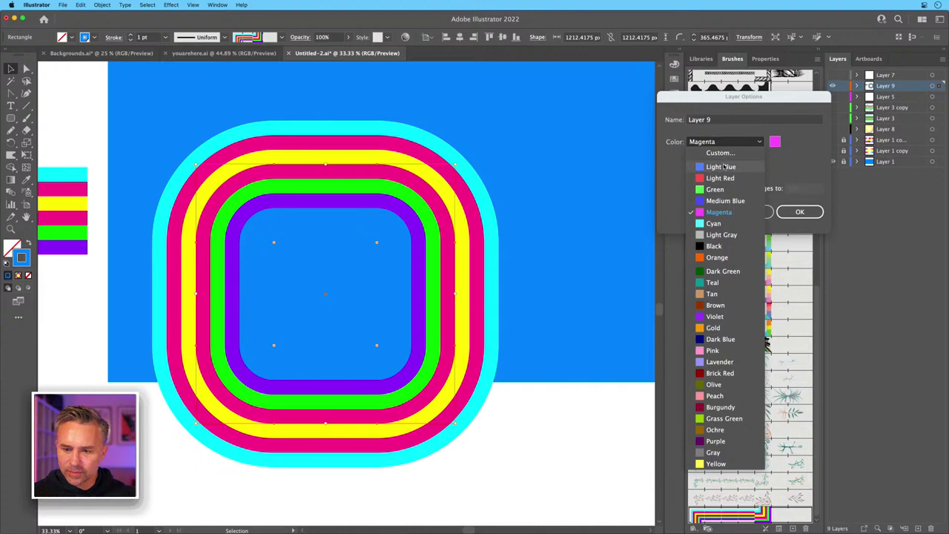
pyautogui.click(719, 167)
pyautogui.click(799, 212)
pyautogui.press('super+shift+a')
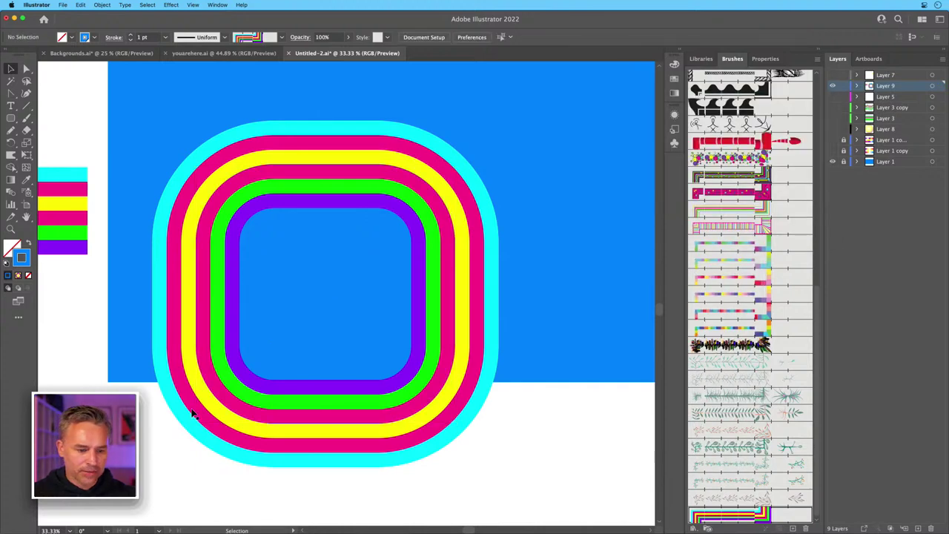
# Duplicate the striped square and place the copy overlapping the original's upper-right corner.
pyautogui.click(195, 404)
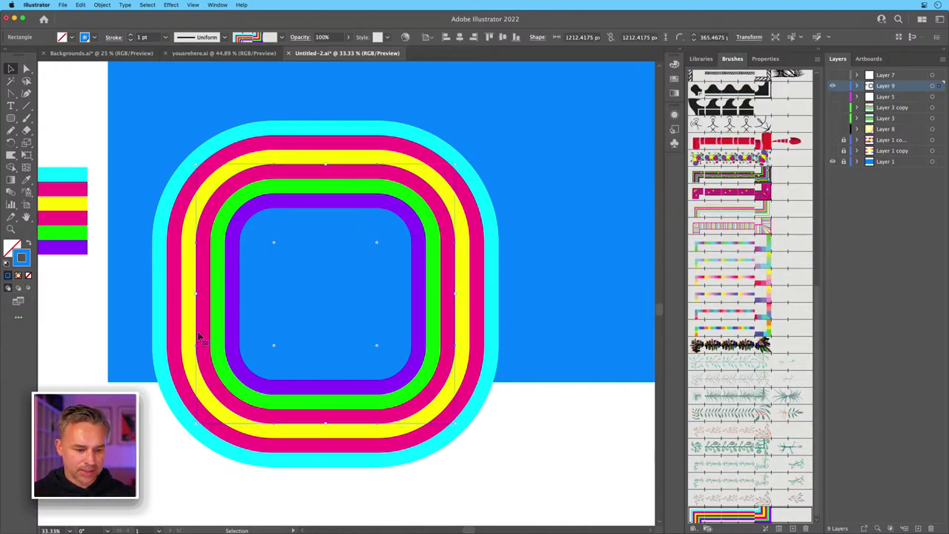
pyautogui.moveTo(199, 338); pyautogui.dragTo(618, 339)
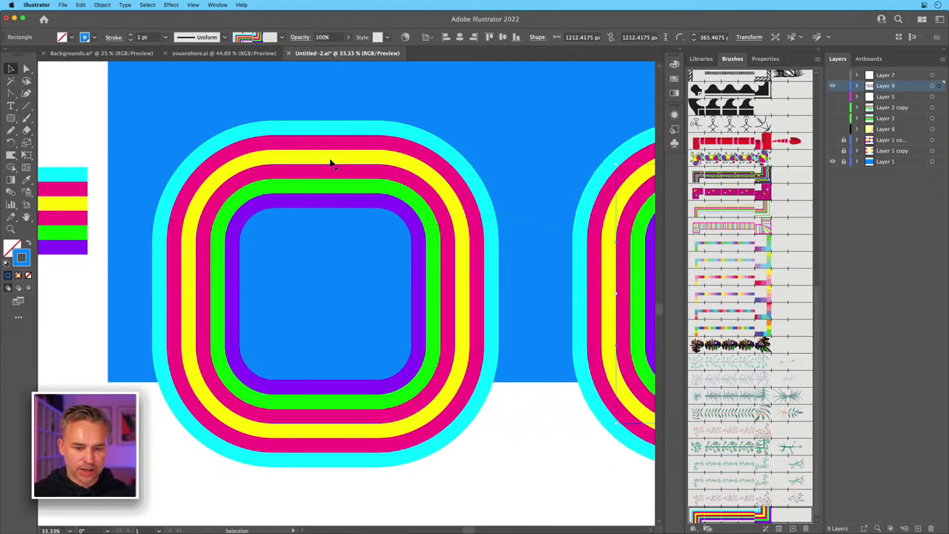
pyautogui.hscroll(5, 332, 163)
pyautogui.moveTo(510, 265); pyautogui.dragTo(214, 116)
pyautogui.moveTo(117, 116); pyautogui.dragTo(279, 173)
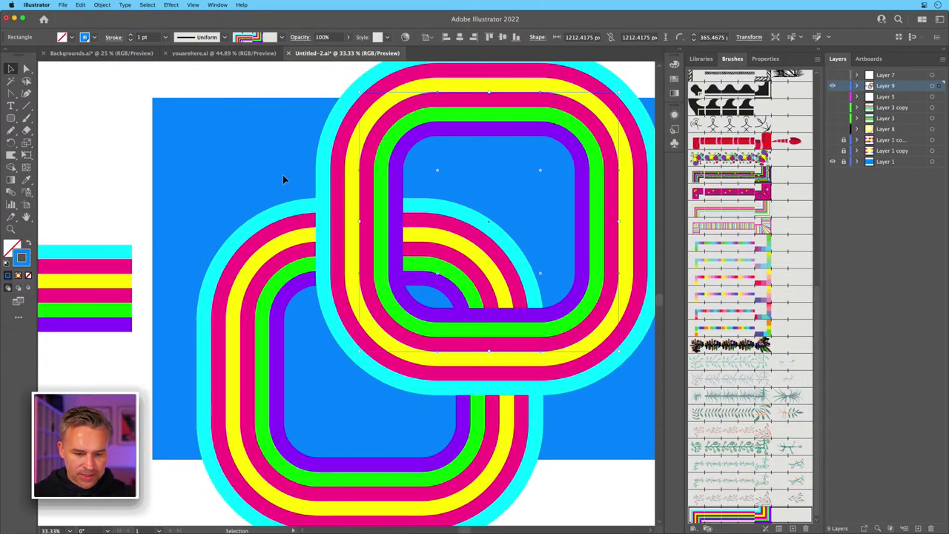
pyautogui.scroll(2, 282, 176)
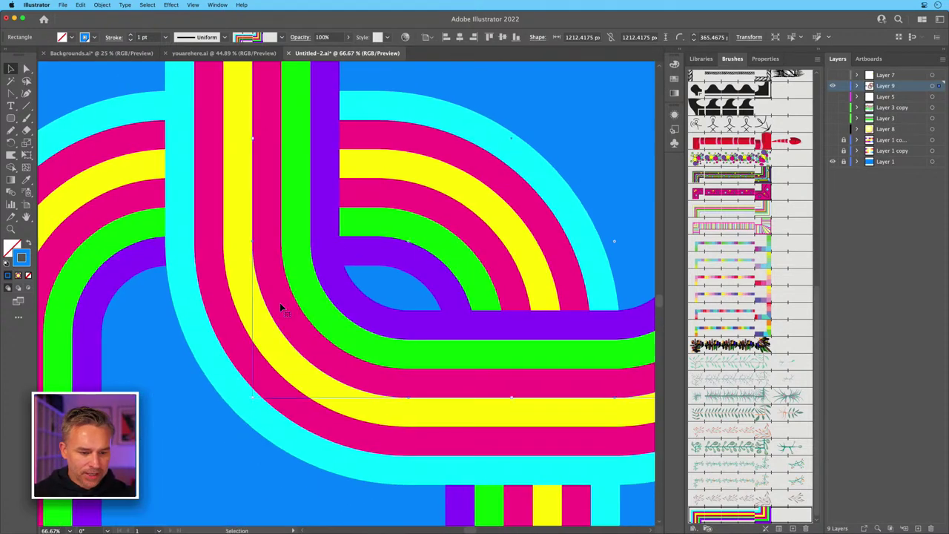
pyautogui.moveTo(280, 304); pyautogui.dragTo(287, 329)
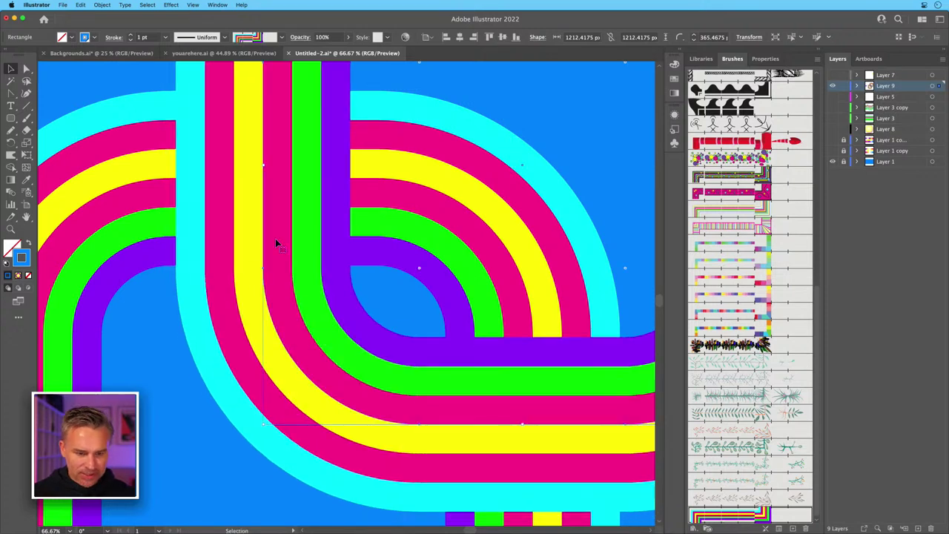
# Try to open the copied square by deleting the segment on its left side.
pyautogui.scroll(8, 275, 238)
pyautogui.click(25, 69)
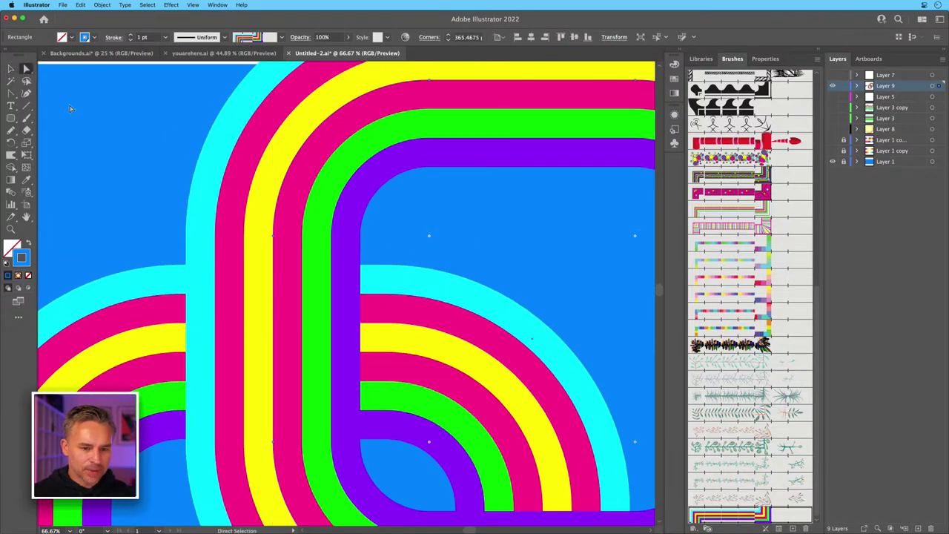
pyautogui.click(326, 243)
pyautogui.press('Delete')
pyautogui.moveTo(261, 245); pyautogui.dragTo(259, 110)
pyautogui.click(11, 68)
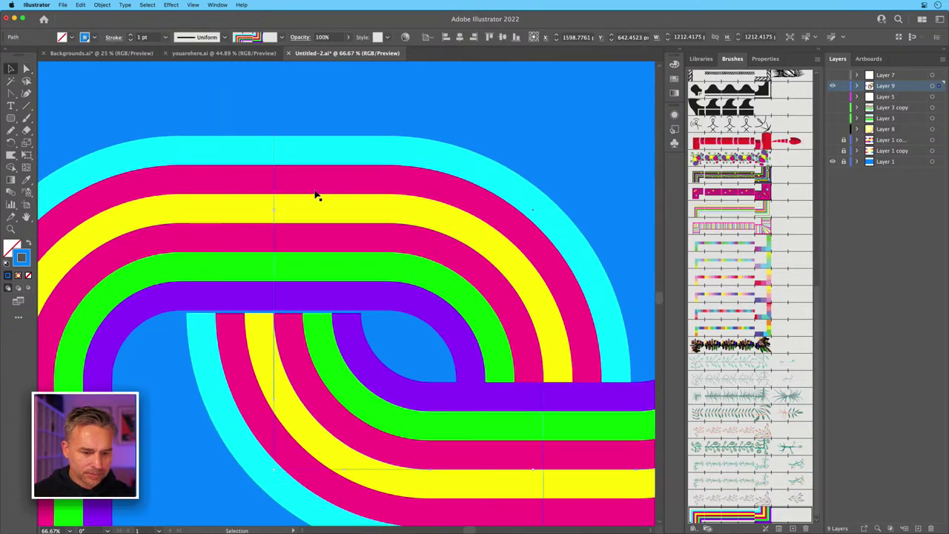
# Nudge the cut copy vertically to line up its stripe ends with the original's inner edge.
pyautogui.press('Up')
pyautogui.press('Up')
pyautogui.press('Up')
pyautogui.press('Up')
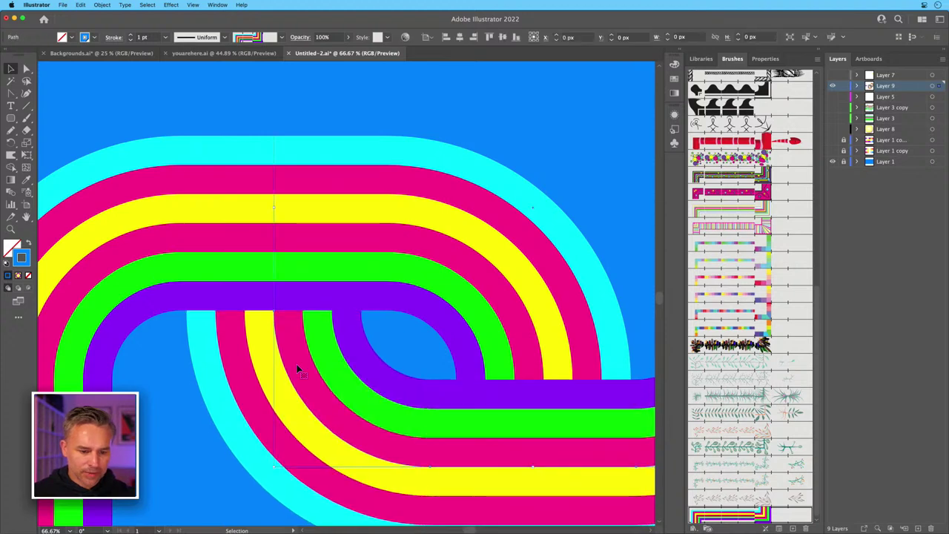
pyautogui.press('a')
pyautogui.hotkey('ctrl', '-')
pyautogui.hotkey('ctrl', '-')
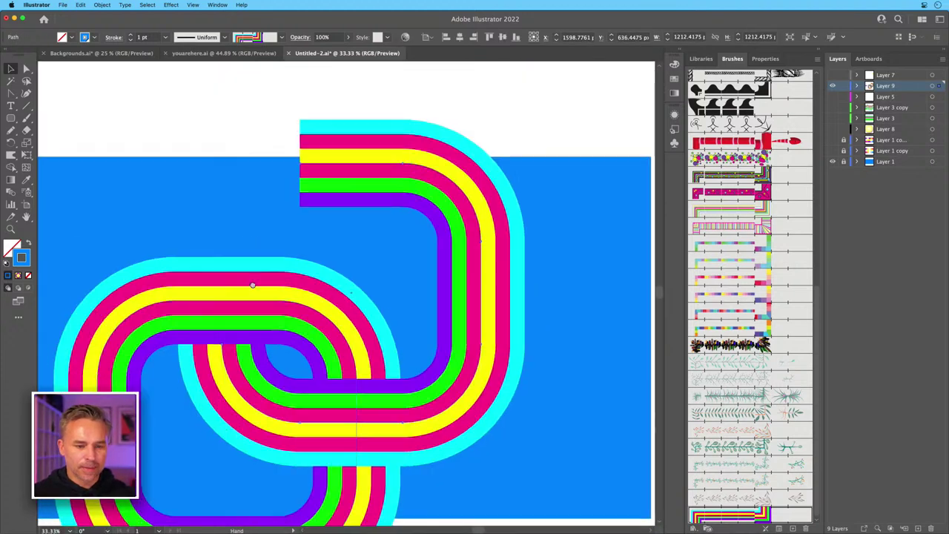
pyautogui.moveTo(250, 282); pyautogui.dragTo(374, 374)
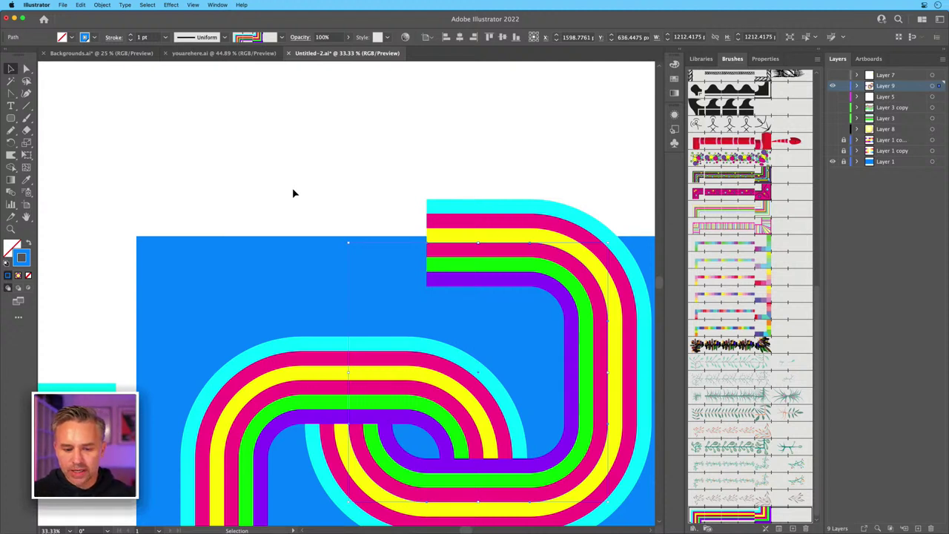
pyautogui.press('Down')
pyautogui.press('Down')
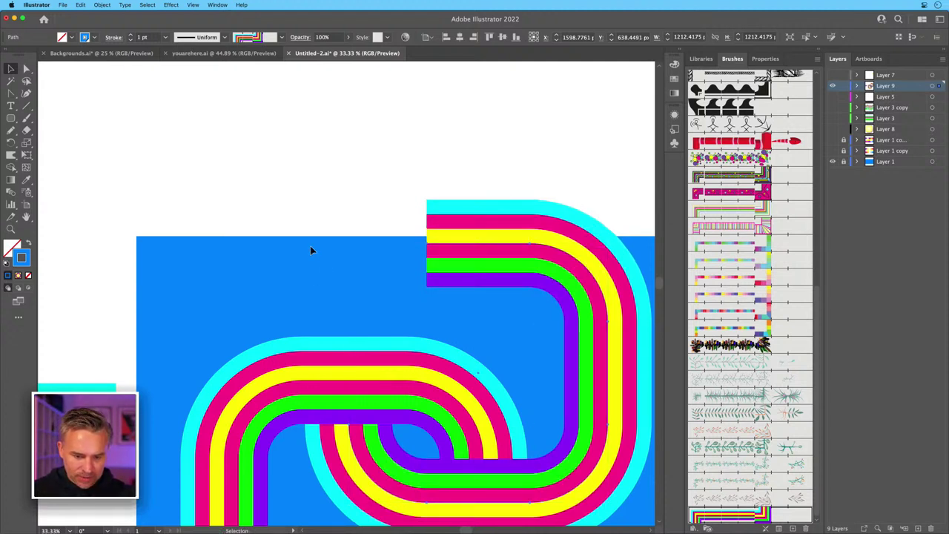
# Undo the segment deletion and the nudges to restore the whole copied square.
pyautogui.hotkey('ctrl', 'j')
pyautogui.press('v')
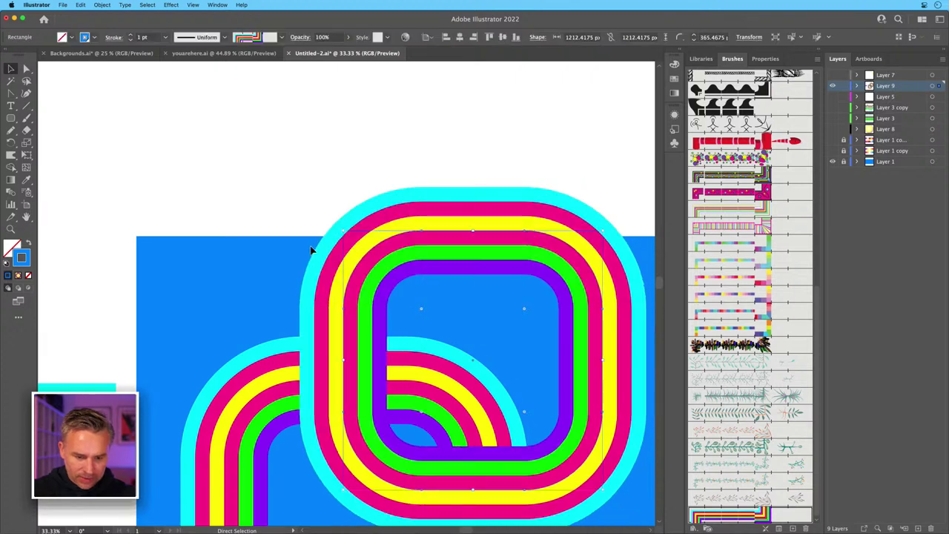
pyautogui.moveTo(313, 247)
pyautogui.mouseDown()
pyautogui.moveTo(332, 270)
pyautogui.moveTo(326, 252)
pyautogui.mouseUp()
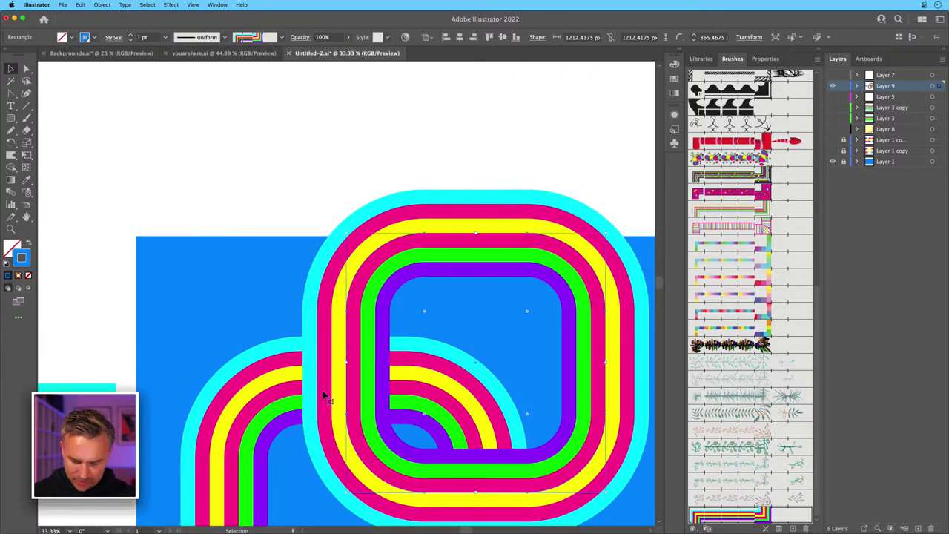
# Add anchor points on the left side of the copied square and delete the segment between them where it crosses the original.
pyautogui.press('p')
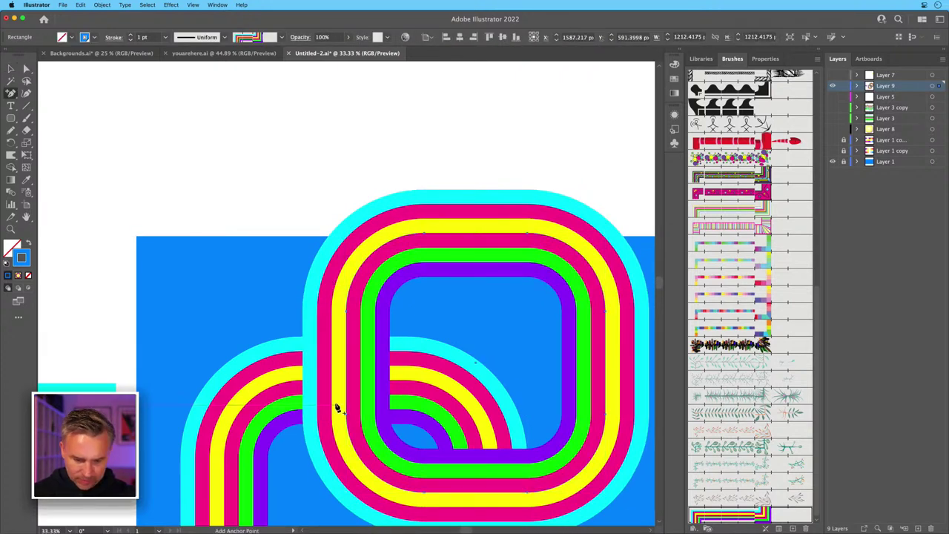
pyautogui.click(346, 330)
pyautogui.click(27, 68)
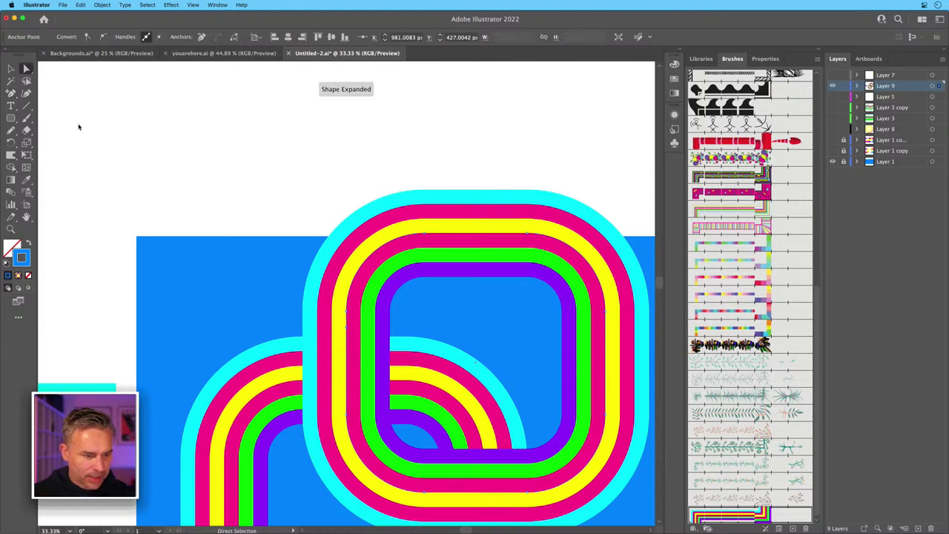
pyautogui.click(284, 300)
pyautogui.click(346, 374)
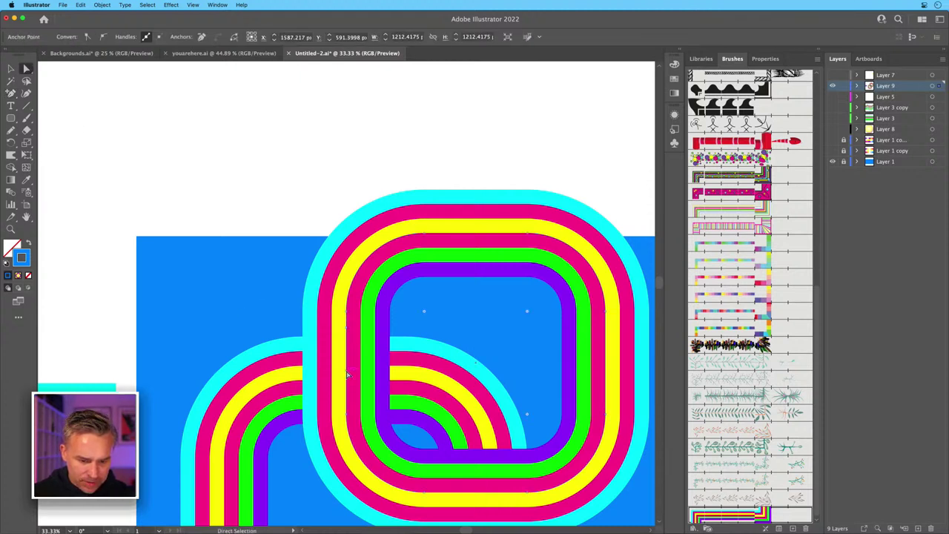
pyautogui.press('super+bracketleft')
pyautogui.press('super+equal')
pyautogui.hscroll(-5, 258, 319)
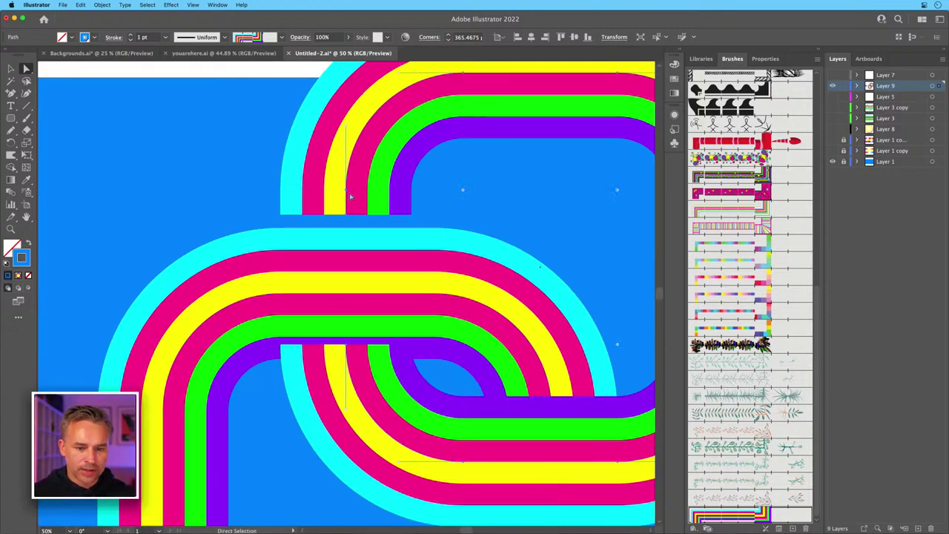
# Move the cut copy slightly right and down so its open ends meet the original's stripe edges.
pyautogui.click(11, 68)
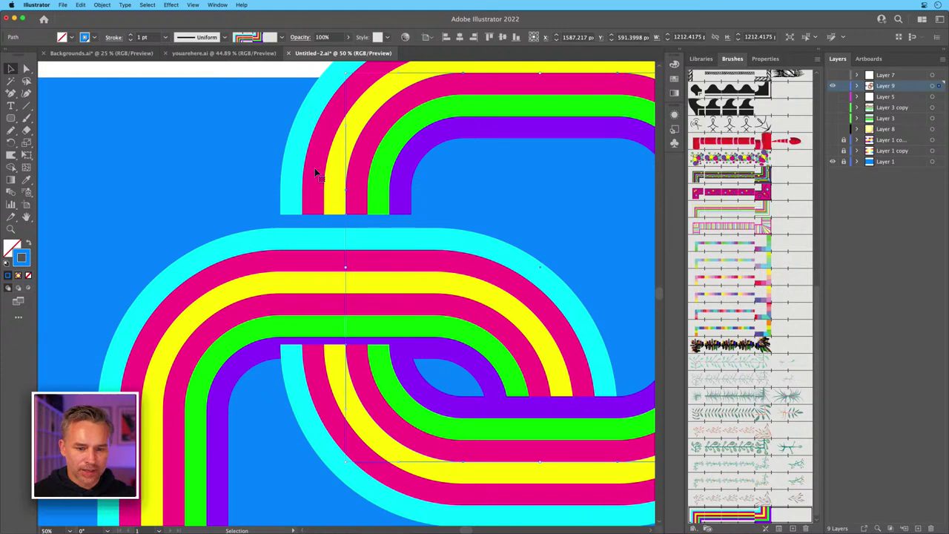
pyautogui.moveTo(315, 172); pyautogui.dragTo(325, 186)
pyautogui.press('super+minus')
pyautogui.press('super+minus')
pyautogui.press('super+minus')
pyautogui.moveTo(208, 177); pyautogui.dragTo(343, 204)
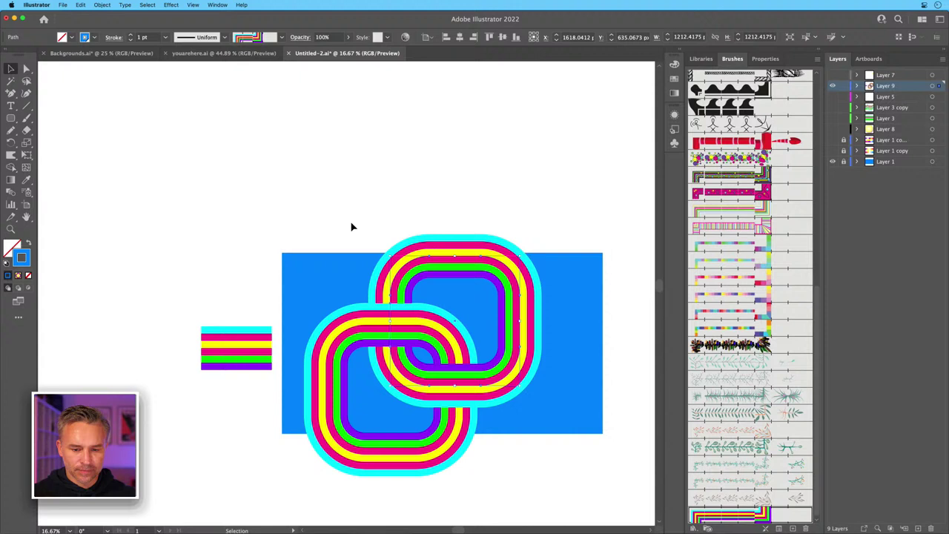
# Select the paths of both interlocked striped shapes with the Direct Selection tool.
pyautogui.click(26, 68)
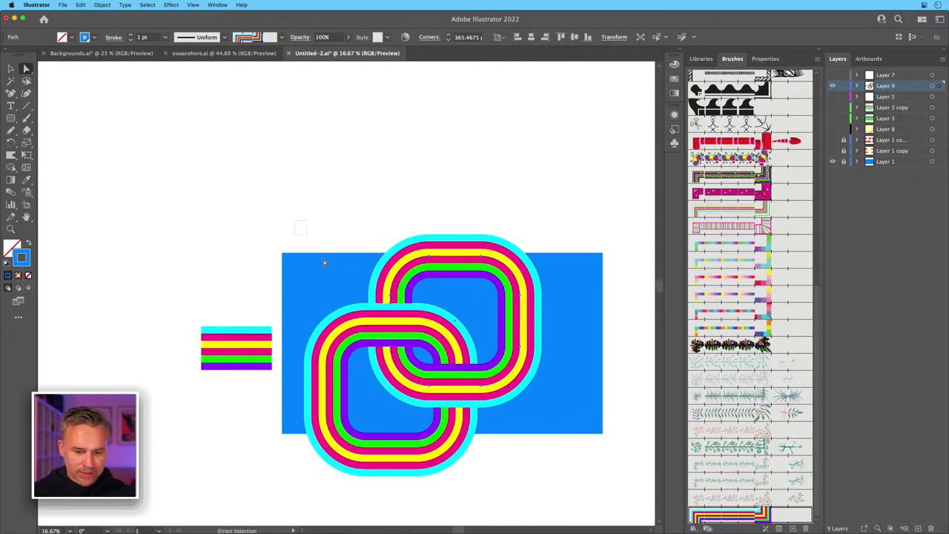
pyautogui.moveTo(323, 263); pyautogui.dragTo(518, 497)
pyautogui.press('super+equal')
pyautogui.press('super+equal')
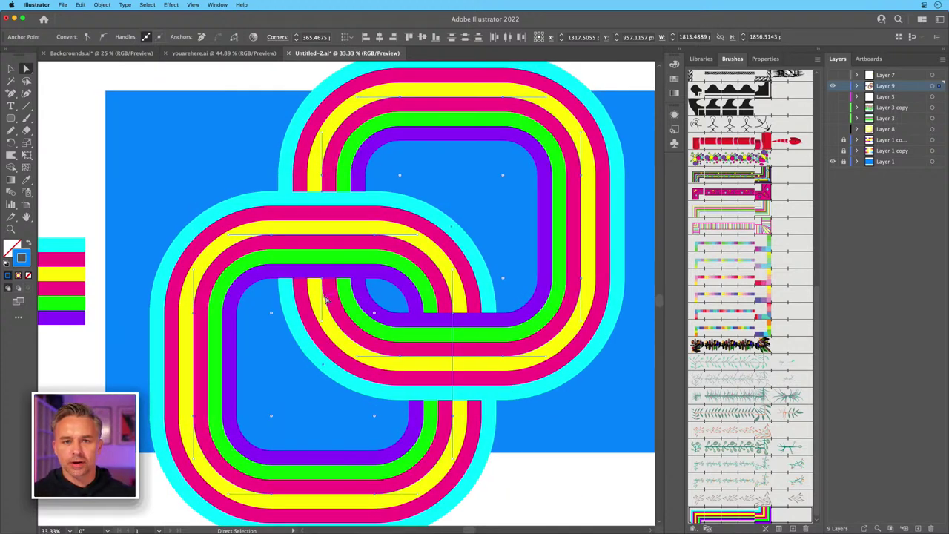
pyautogui.moveTo(502, 177); pyautogui.dragTo(265, 190)
pyautogui.press('cmd+z')
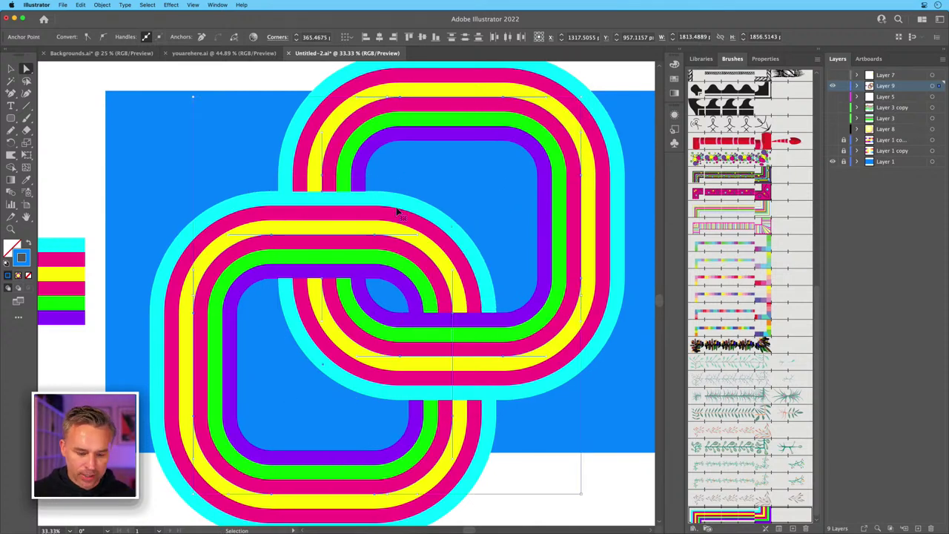
pyautogui.click(396, 213)
pyautogui.moveTo(503, 174); pyautogui.dragTo(382, 326)
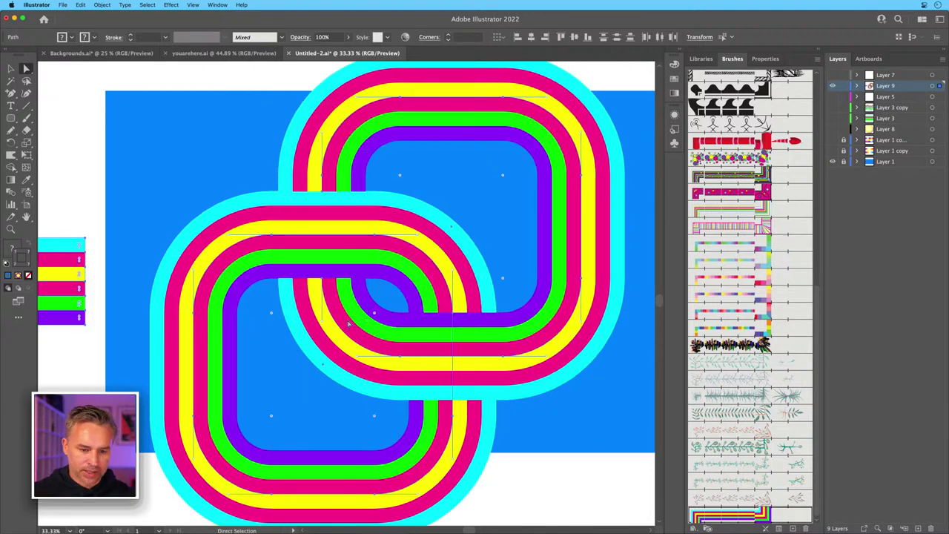
pyautogui.click(11, 68)
pyautogui.click(151, 123)
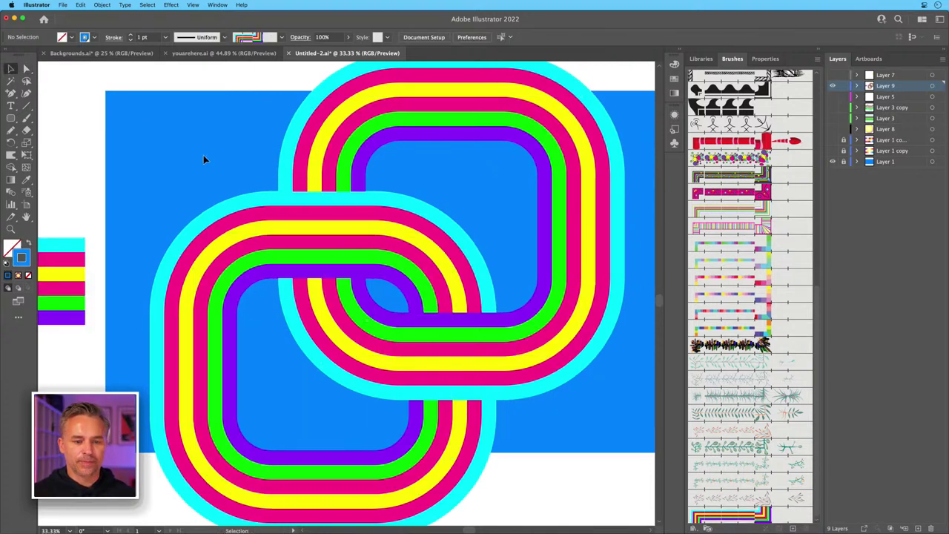
# Try placing a copy of the lower striped square straight across on the other side of the artboard.
pyautogui.hscroll(5, 314, 176)
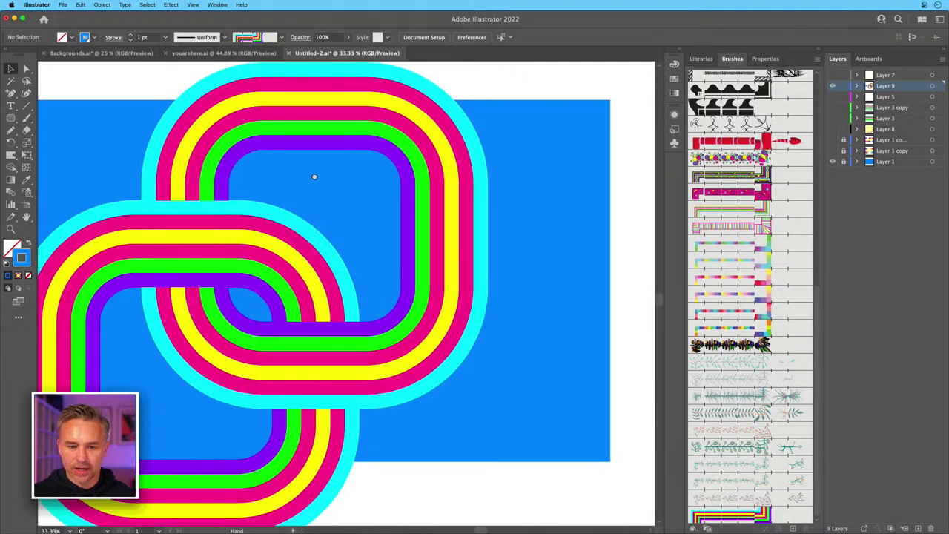
pyautogui.click(128, 254)
pyautogui.moveTo(95, 249); pyautogui.dragTo(497, 271)
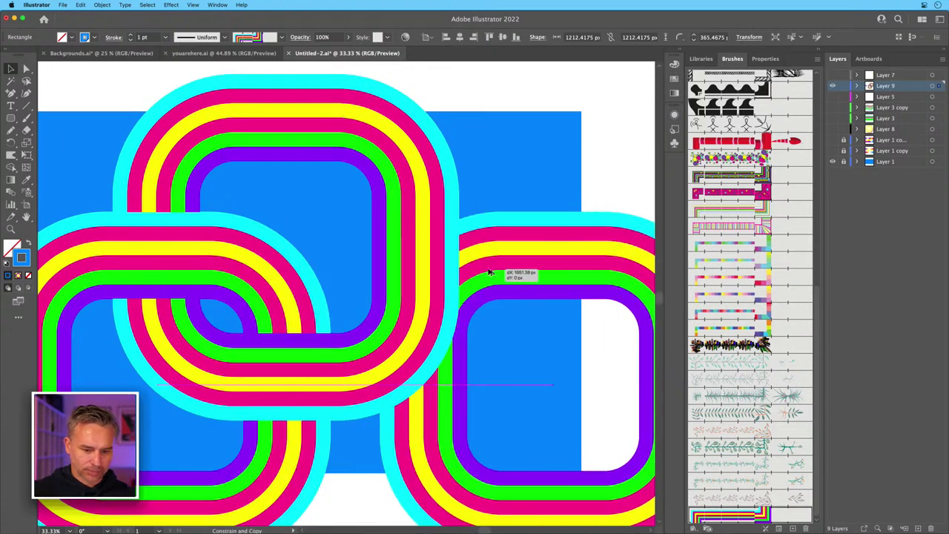
pyautogui.moveTo(499, 304); pyautogui.dragTo(381, 324)
pyautogui.scroll(-5, 381, 324)
pyautogui.hotkey('ctrl', 'z')
pyautogui.click(428, 257)
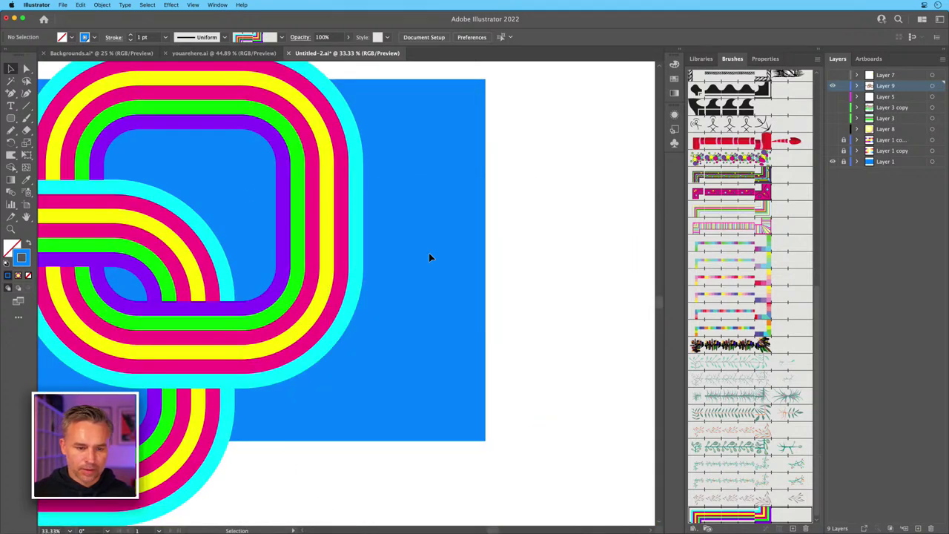
# Copy the cut striped square and interlock the copy diagonally with its original's upper-right corner, open ends meeting the stripe edges.
pyautogui.moveTo(167, 102); pyautogui.dragTo(491, 120)
pyautogui.scroll(5, 284, 193)
pyautogui.hscroll(-5, 284, 193)
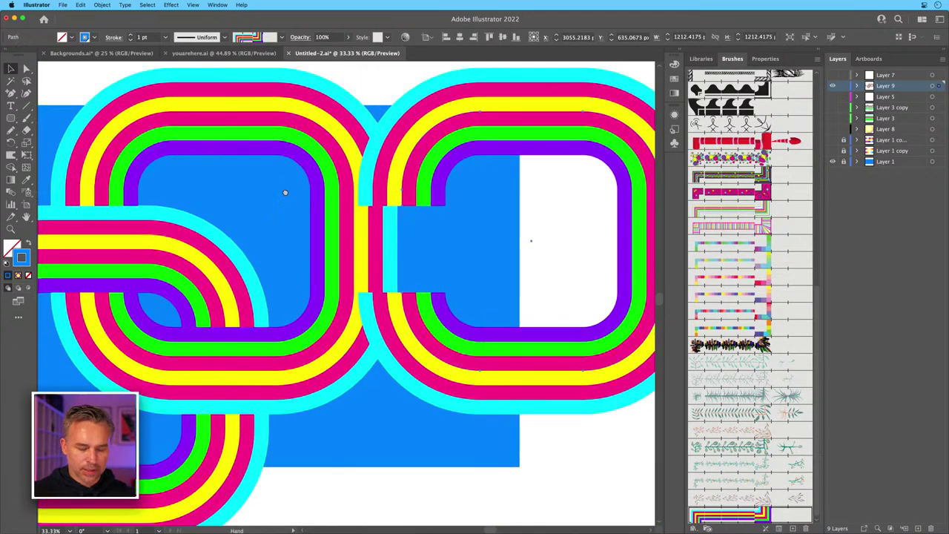
pyautogui.moveTo(592, 258); pyautogui.dragTo(426, 122)
pyautogui.moveTo(437, 156); pyautogui.dragTo(288, 99)
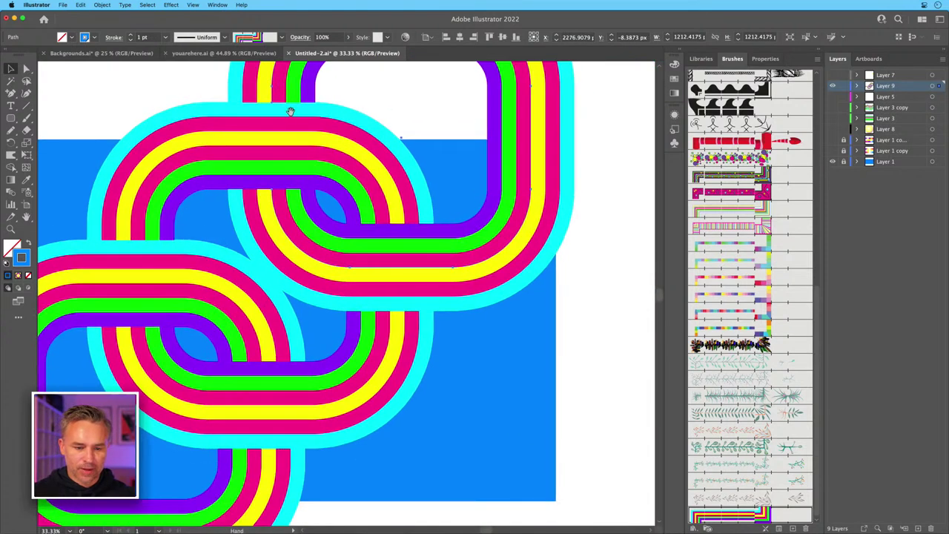
pyautogui.scroll(3, 521, 279)
pyautogui.hscroll(-8, 521, 279)
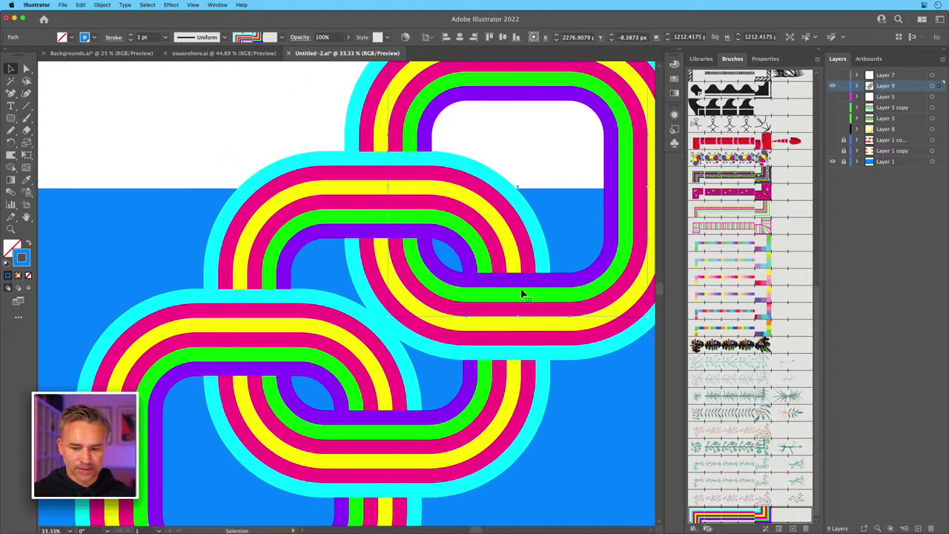
pyautogui.moveTo(521, 295)
pyautogui.mouseDown()
pyautogui.moveTo(470, 280)
pyautogui.moveTo(555, 277)
pyautogui.moveTo(529, 286)
pyautogui.mouseUp()
pyautogui.press('super+minus')
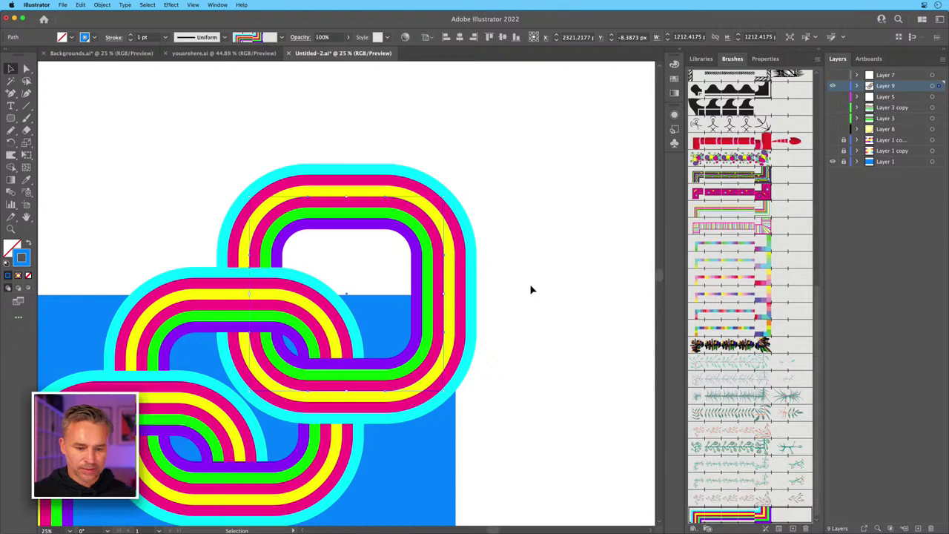
# Place copies of the complete striped square over the artboard's lower-right and upper-left corners.
pyautogui.scroll(-3, 530, 289)
pyautogui.hscroll(-8, 529, 289)
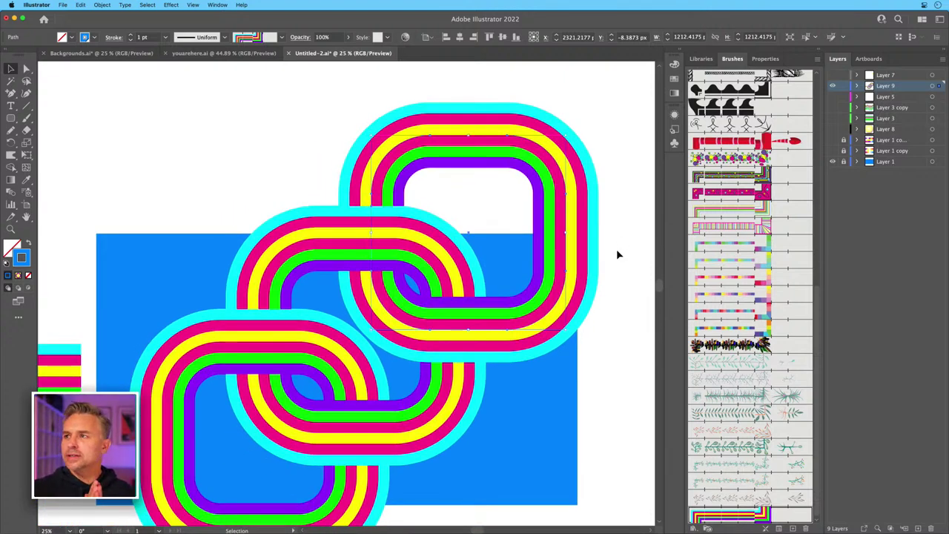
pyautogui.scroll(-4, 308, 252)
pyautogui.hscroll(-3, 307, 252)
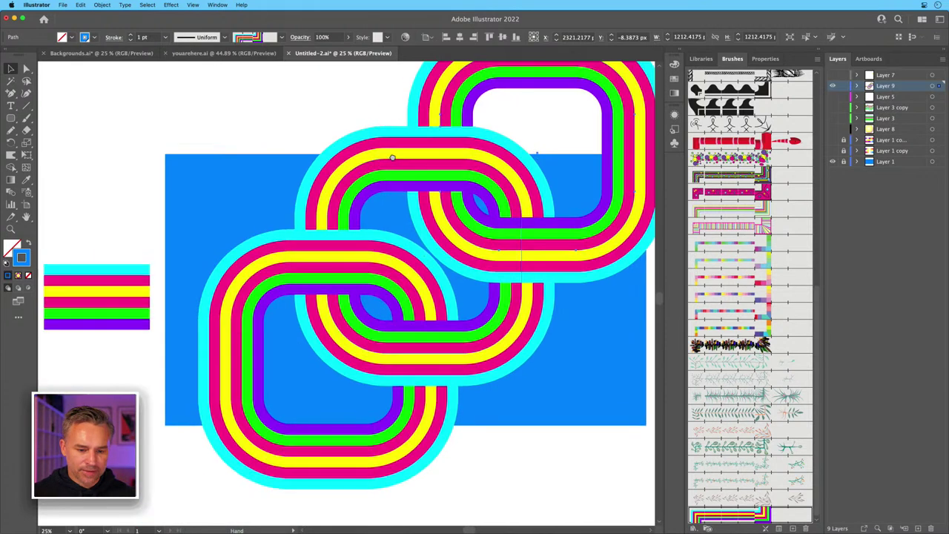
pyautogui.moveTo(272, 276); pyautogui.dragTo(587, 410)
pyautogui.moveTo(527, 93); pyautogui.dragTo(461, 364)
# Draw a horizontal striped line about 2027 px long across the lower squares with the Pen tool and send it behind them.
pyautogui.press('p')
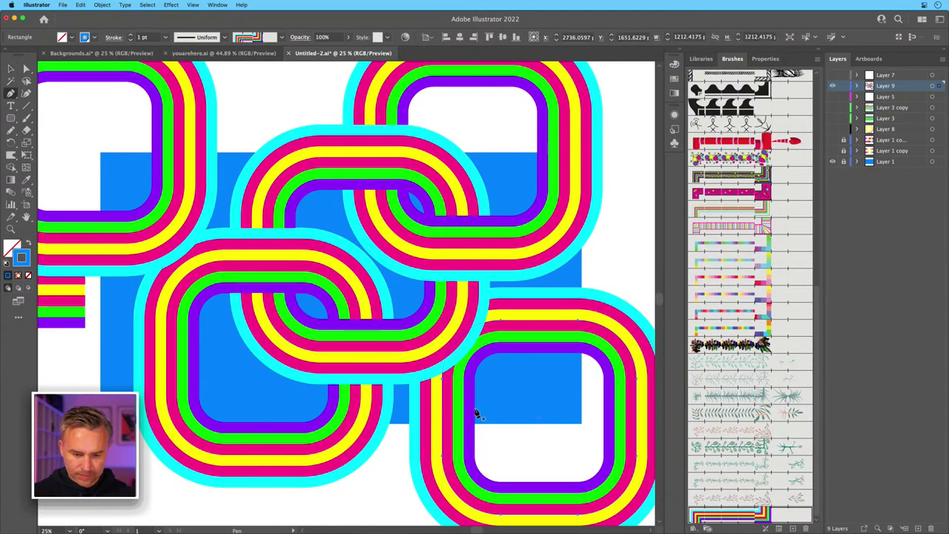
pyautogui.click(544, 377)
pyautogui.click(220, 377)
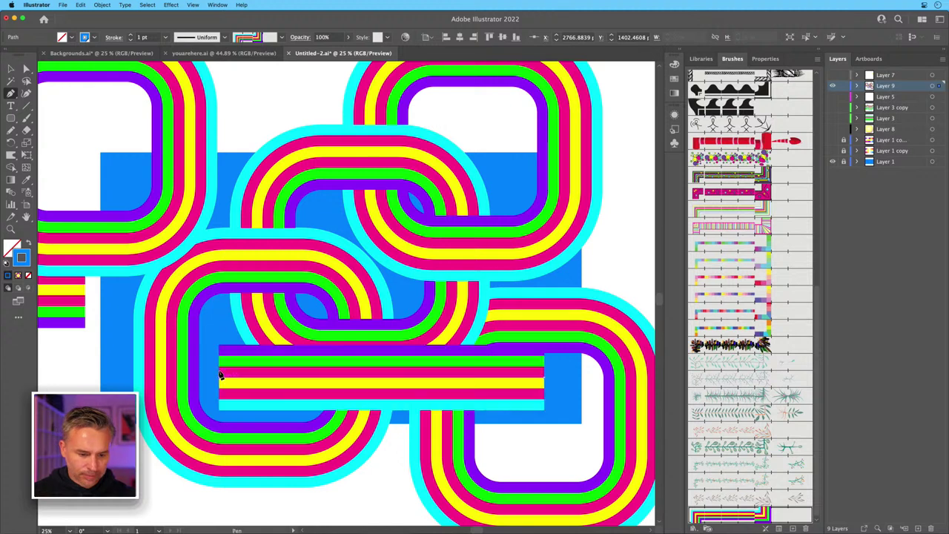
pyautogui.click(11, 69)
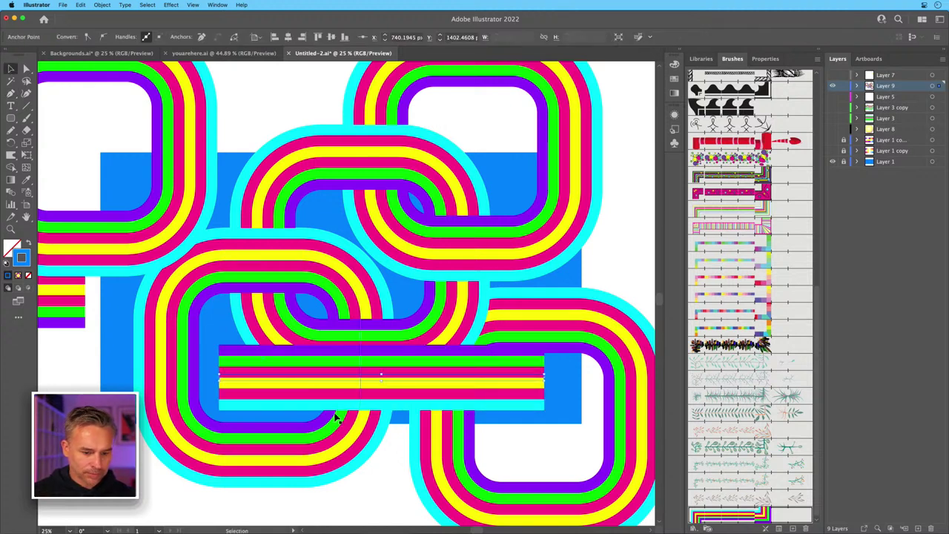
pyautogui.moveTo(311, 377); pyautogui.dragTo(255, 376)
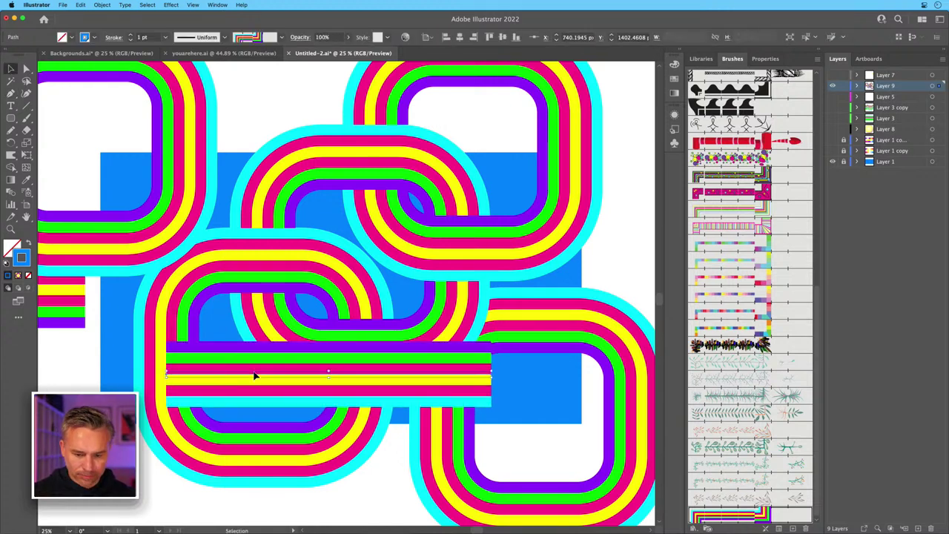
pyautogui.press('super+bracketleft')
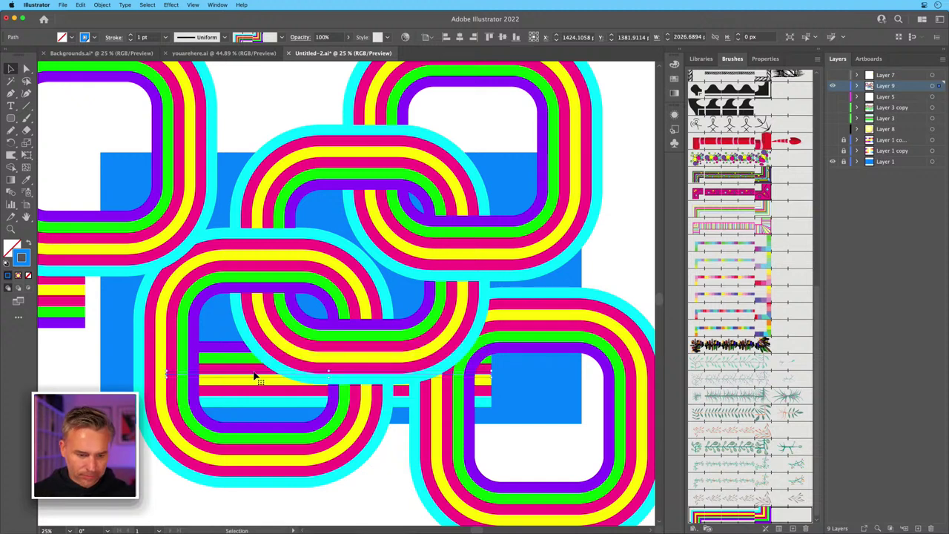
# Move the horizontal striped line sideways so its right end meets the artboard's right edge.
pyautogui.press('a')
pyautogui.moveTo(489, 376); pyautogui.dragTo(587, 387)
pyautogui.press('super+z')
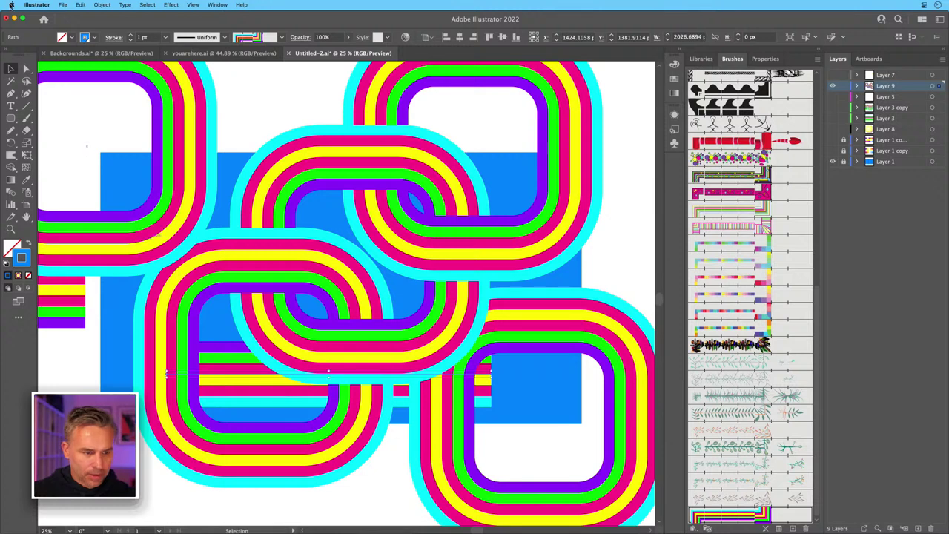
pyautogui.click(26, 68)
pyautogui.moveTo(491, 388); pyautogui.dragTo(581, 378)
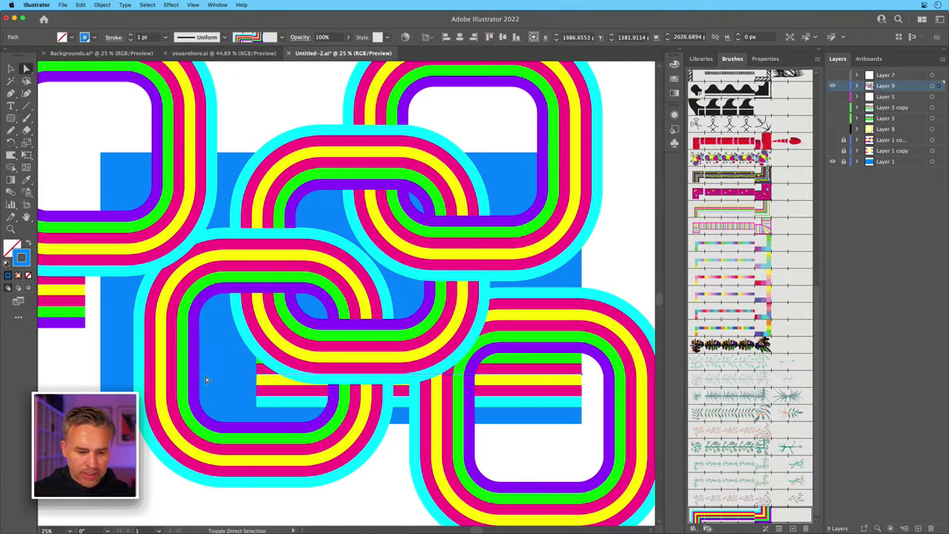
# Extend the striped line's left end about 1151 px straight down below the artboard and round the corner.
pyautogui.press('p')
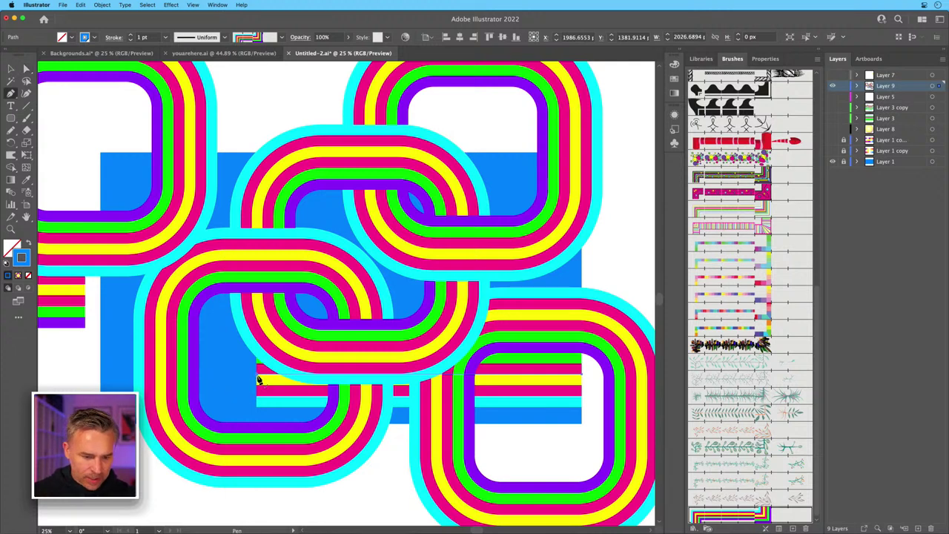
pyautogui.click(257, 380)
pyautogui.scroll(-5, 259, 380)
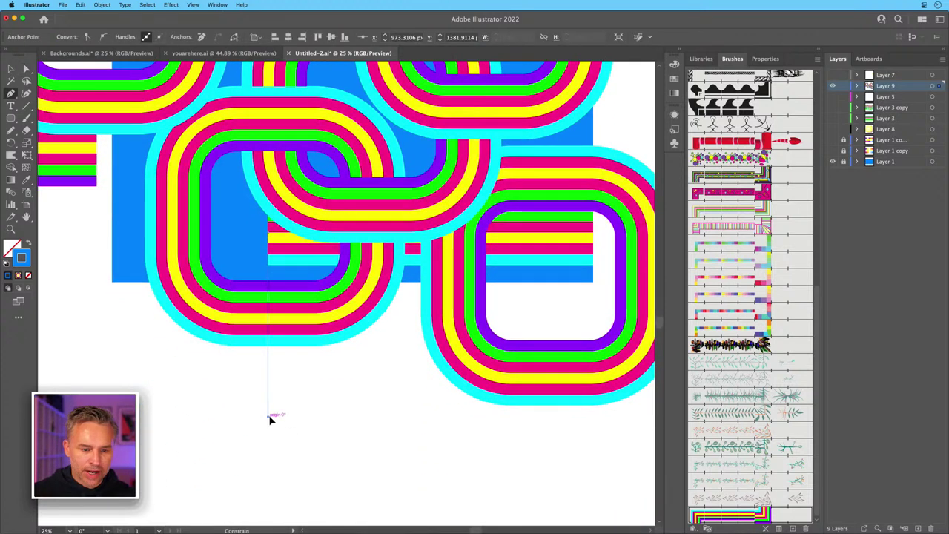
pyautogui.click(268, 417)
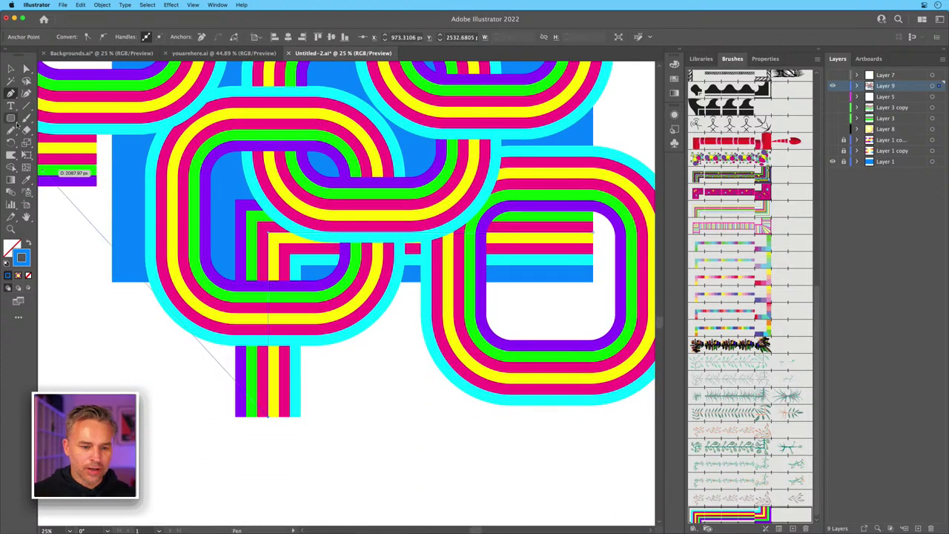
pyautogui.click(270, 236)
pyautogui.moveTo(275, 242); pyautogui.dragTo(359, 291)
pyautogui.moveTo(150, 150); pyautogui.dragTo(173, 283)
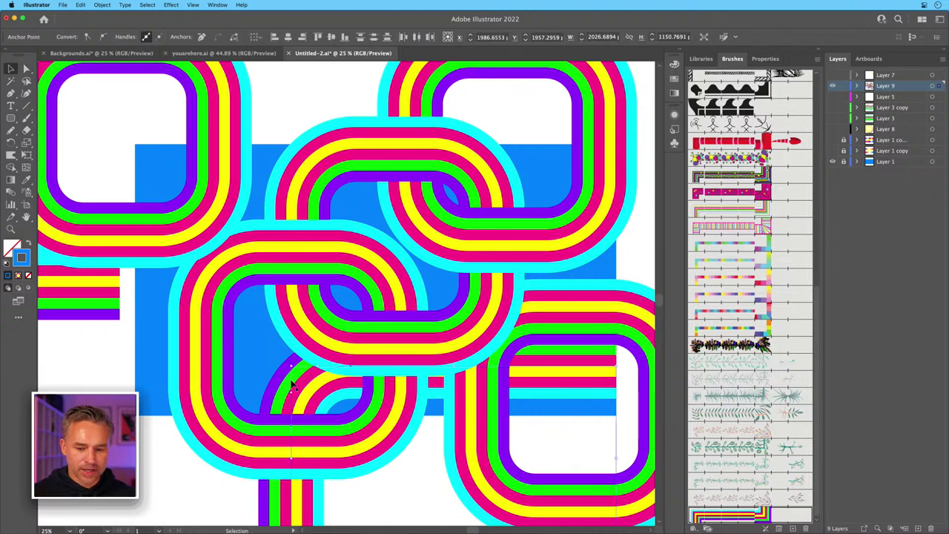
# Place copies of the rounded L-shaped line, rotated half a turn, behind the squares so they run in from the artboard's left side.
pyautogui.moveTo(293, 385); pyautogui.dragTo(398, 271)
pyautogui.moveTo(362, 301); pyautogui.dragTo(106, 343)
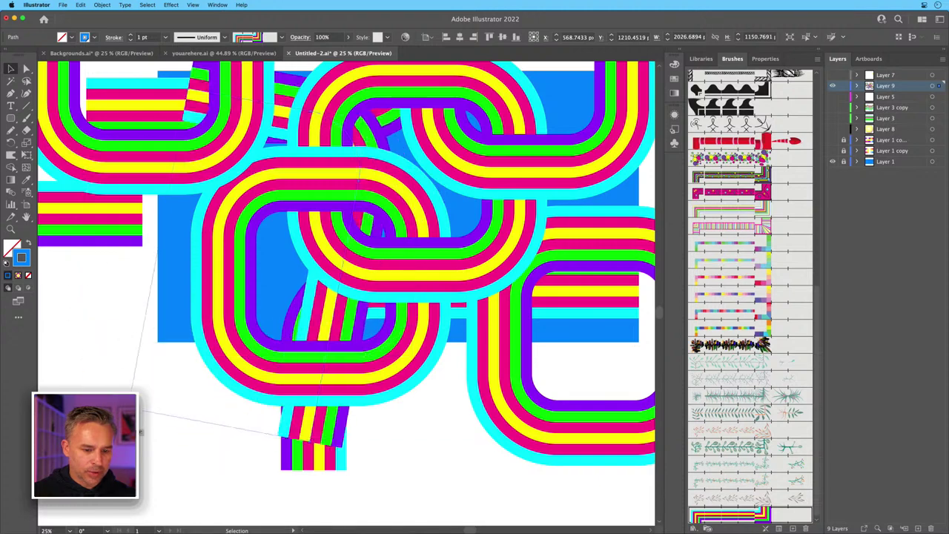
pyautogui.hscroll(-5, 63, 205)
pyautogui.moveTo(390, 216); pyautogui.dragTo(324, 283)
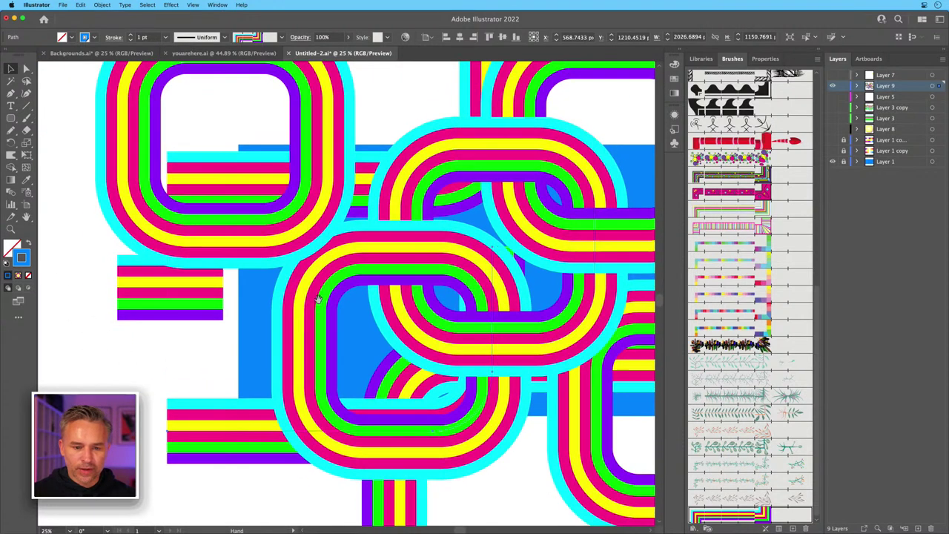
pyautogui.moveTo(219, 409); pyautogui.dragTo(157, 391)
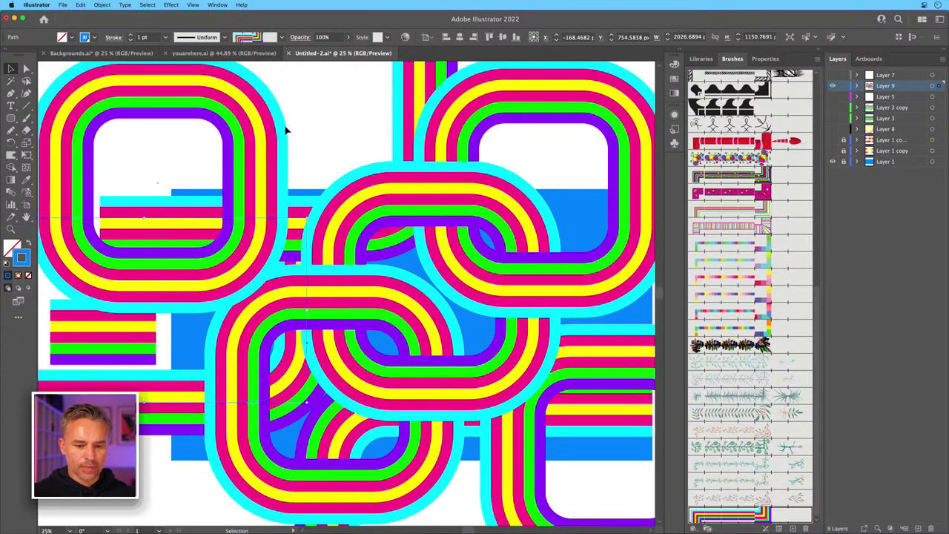
# Copy the upper rotated striped line across horizontally so it runs behind the upper-right square and past the artboard's right edge.
pyautogui.click(328, 126)
pyautogui.moveTo(302, 219); pyautogui.dragTo(209, 269)
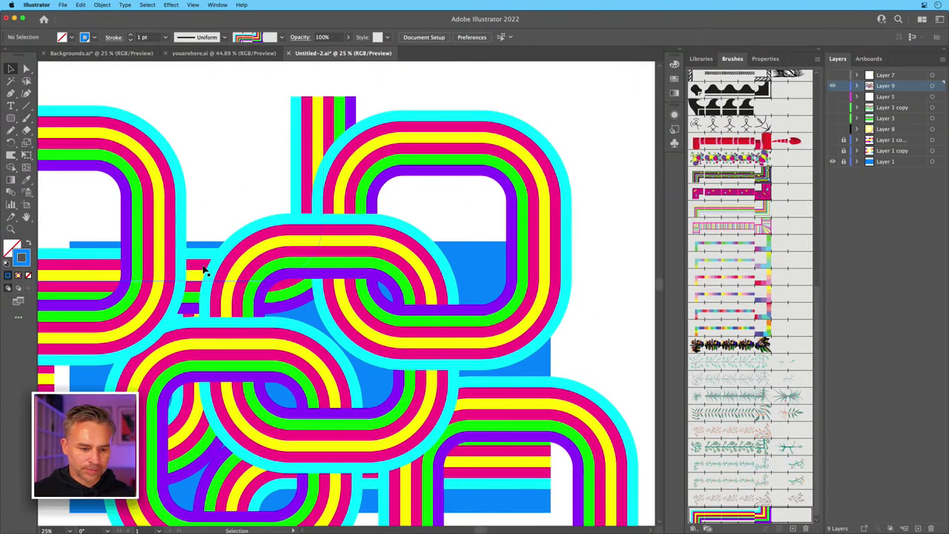
pyautogui.press('super+v')
pyautogui.press('super+z')
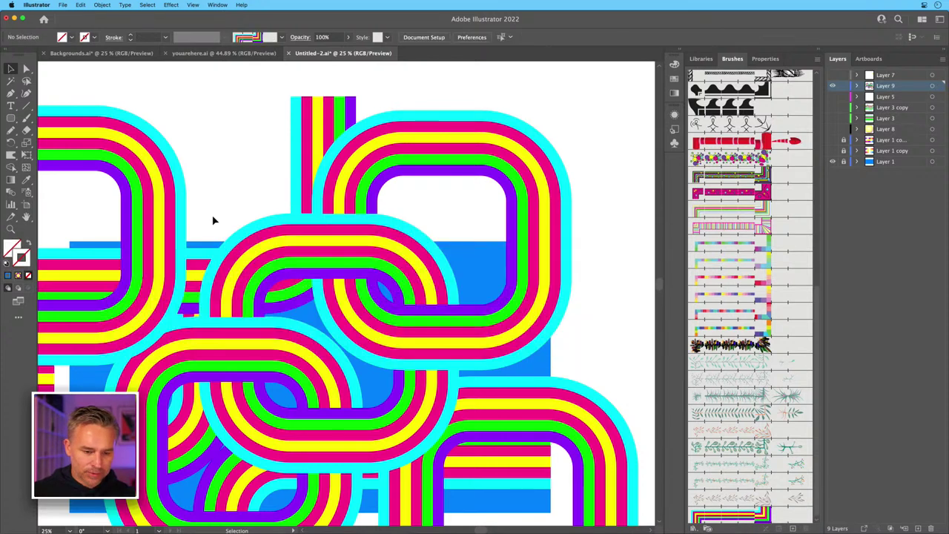
pyautogui.click(196, 274)
pyautogui.moveTo(194, 275); pyautogui.dragTo(585, 291)
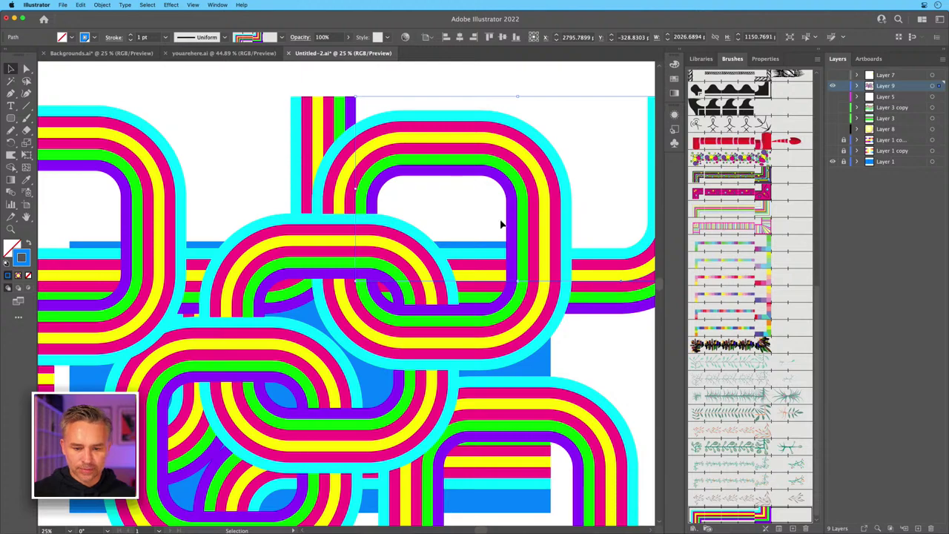
# Deselect the artwork and preview the finished striped background full screen.
pyautogui.click(256, 169)
pyautogui.hotkey('shift', 'f')
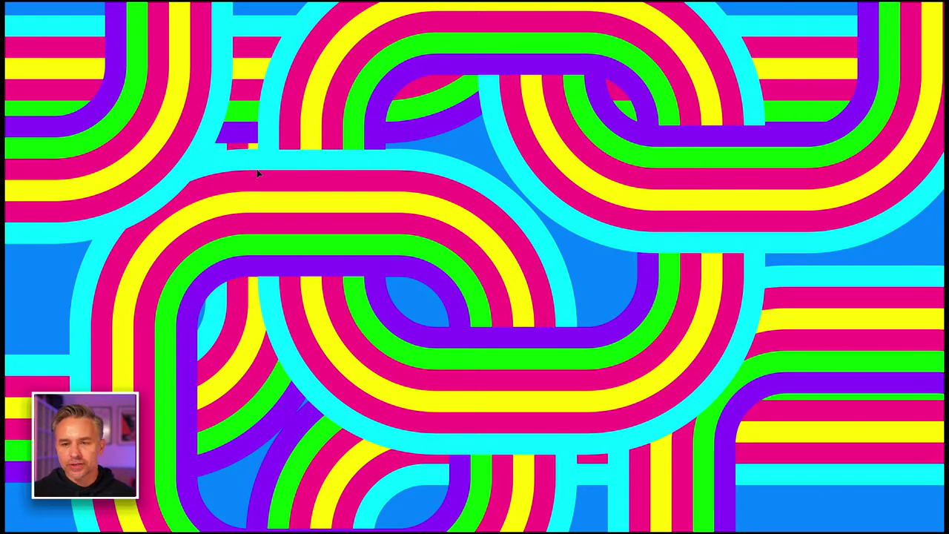
pyautogui.press('Escape')
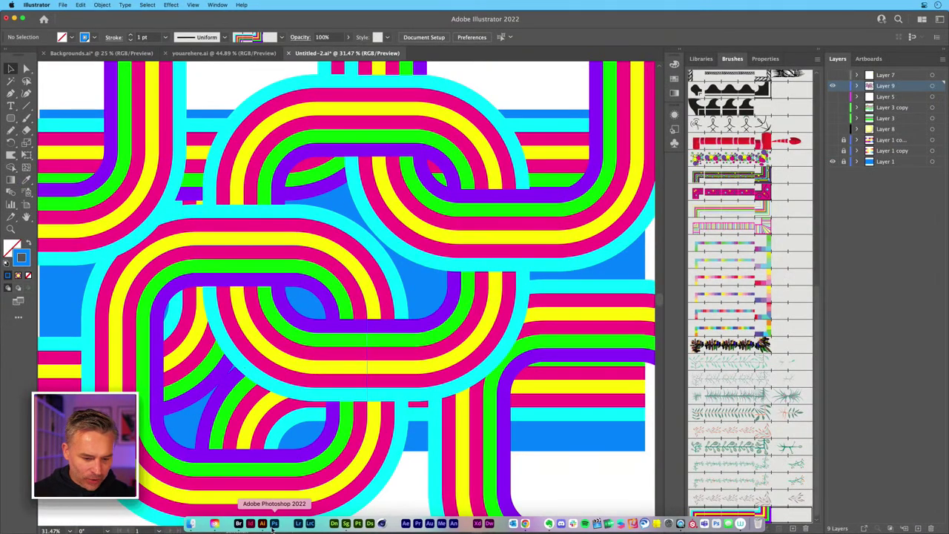
# Switch to Photoshop and choose the Soft Round preset for the Brush tool in the VibrantBackgrounds.psd document.
pyautogui.click(275, 523)
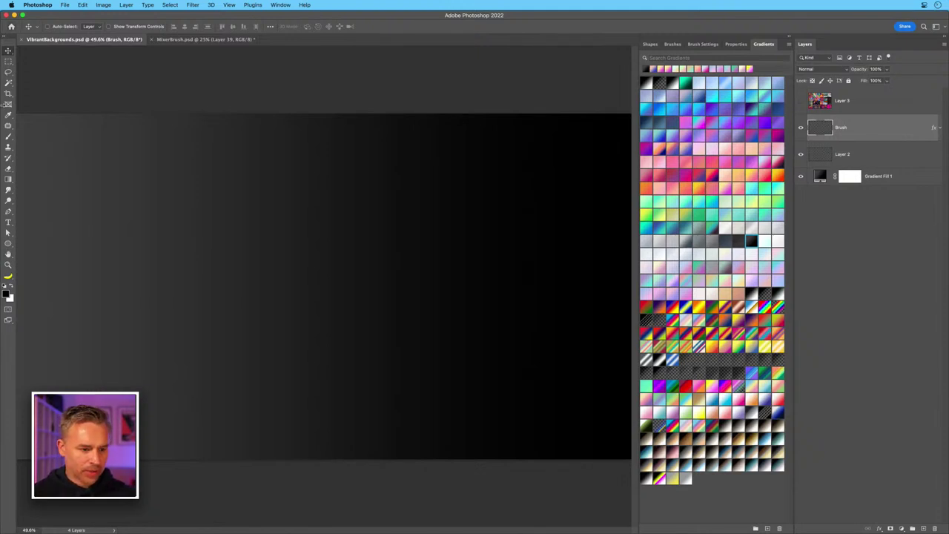
pyautogui.moveTo(9, 136); pyautogui.dragTo(44, 136)
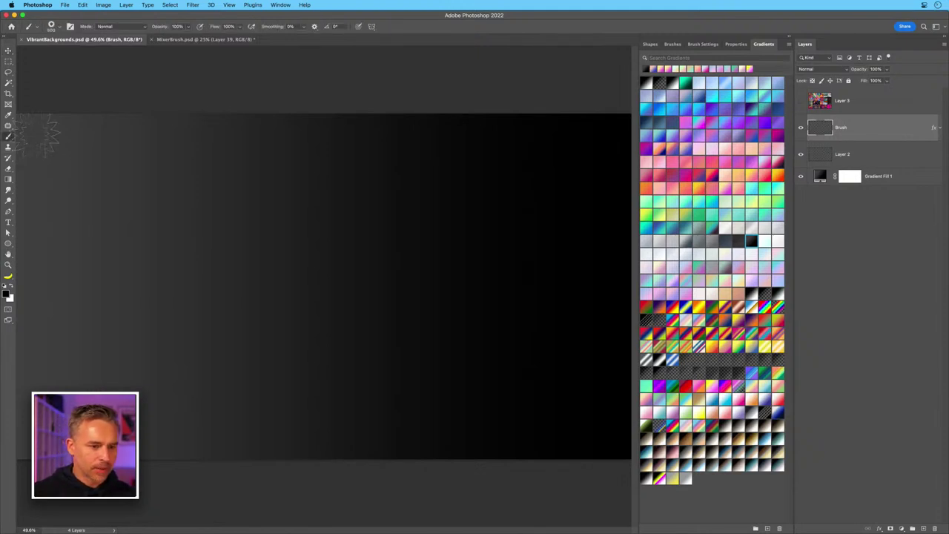
pyautogui.click(58, 28)
pyautogui.scroll(10, 155, 158)
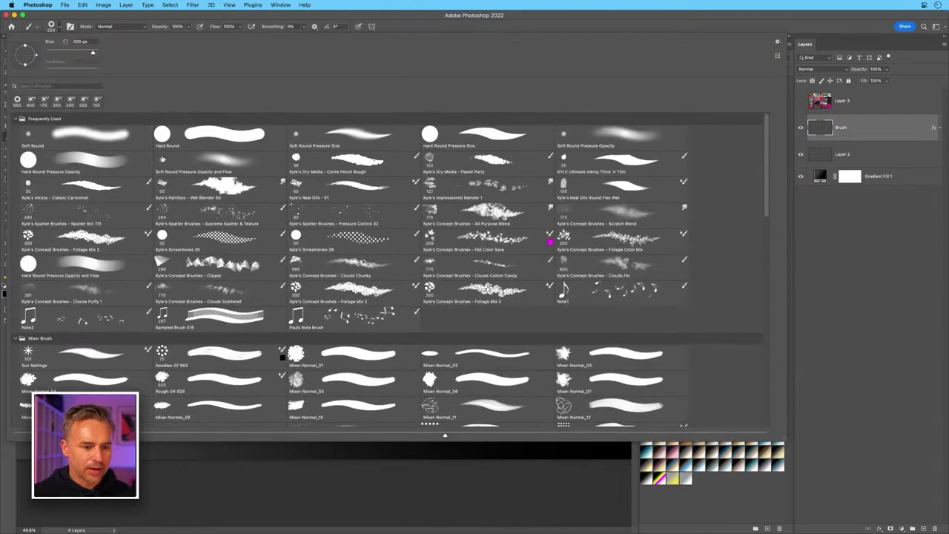
pyautogui.doubleClick(81, 131)
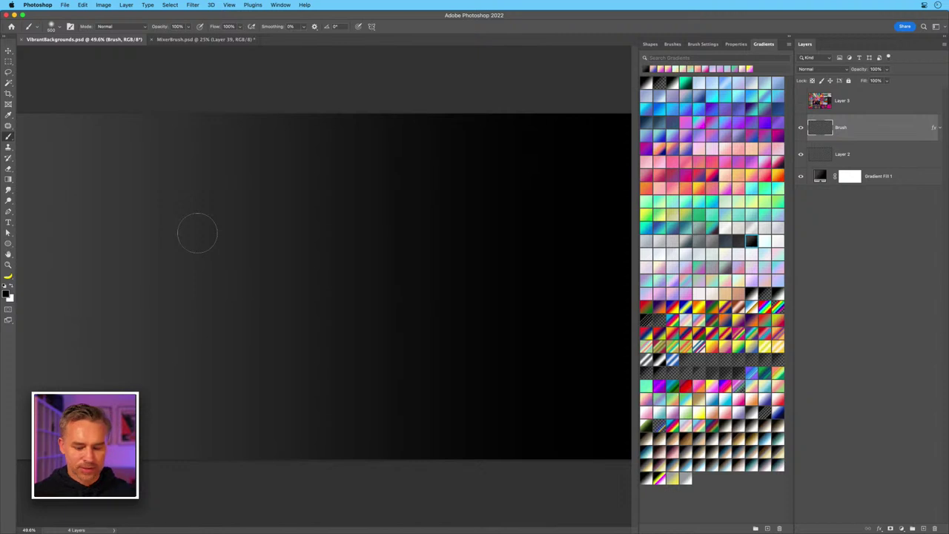
# Paint the letters "THA" in large slanted handwriting across the canvas on the Brush layer.
pyautogui.press('super+equal')
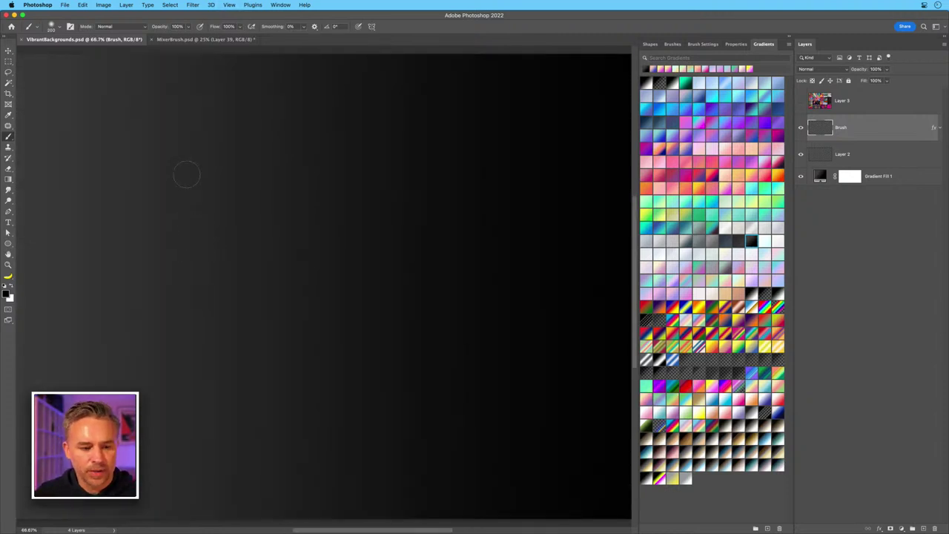
pyautogui.moveTo(186, 178); pyautogui.dragTo(246, 337)
pyautogui.moveTo(110, 187); pyautogui.dragTo(276, 132)
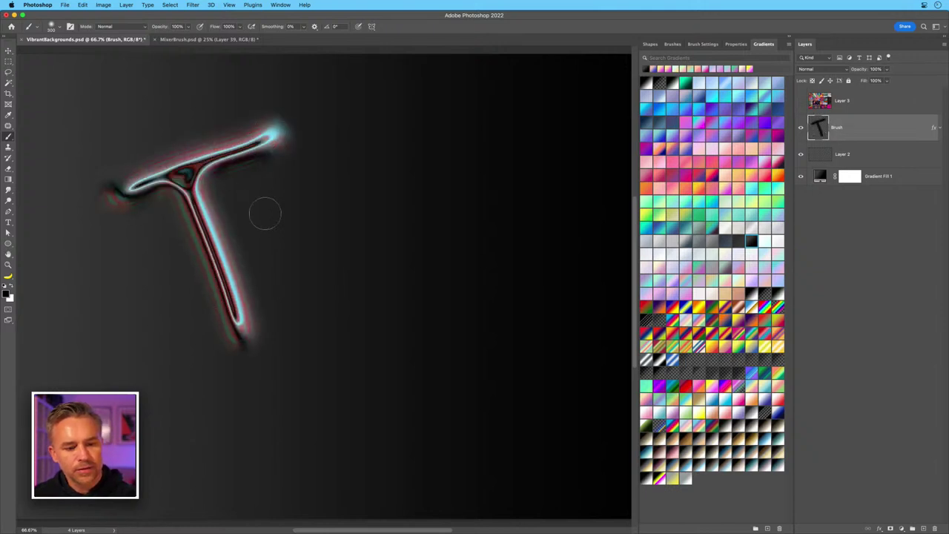
pyautogui.moveTo(252, 176); pyautogui.dragTo(316, 343)
pyautogui.moveTo(284, 258); pyautogui.dragTo(376, 221)
pyautogui.moveTo(355, 124)
pyautogui.mouseDown()
pyautogui.moveTo(437, 349)
pyautogui.moveTo(479, 143)
pyautogui.moveTo(558, 342)
pyautogui.mouseUp()
pyautogui.moveTo(417, 226); pyautogui.dragTo(537, 180)
# Shift the "THA" lettering toward the canvas's left edge and paint "NK" after it to complete the word "THANK".
pyautogui.press('super+minus')
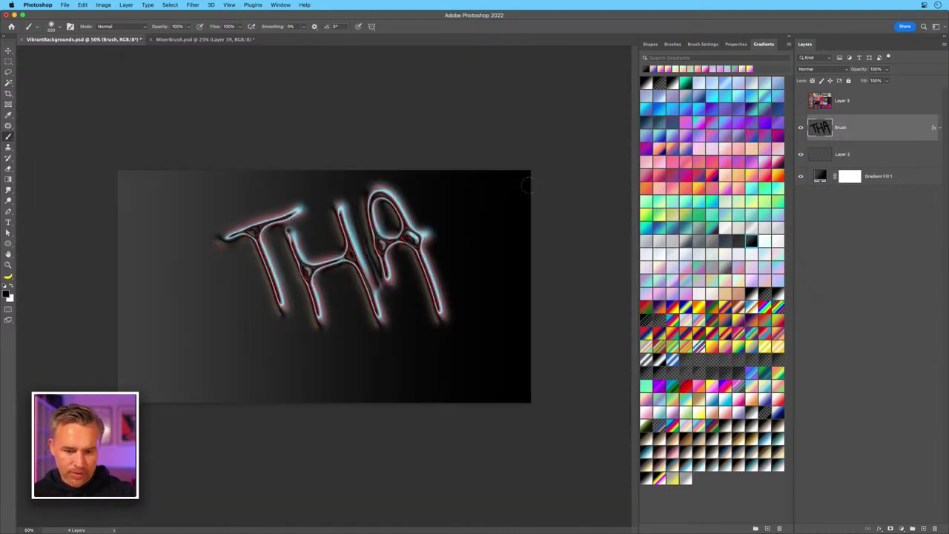
pyautogui.click(10, 51)
pyautogui.moveTo(404, 289)
pyautogui.mouseDown()
pyautogui.moveTo(307, 287)
pyautogui.moveTo(322, 301)
pyautogui.mouseUp()
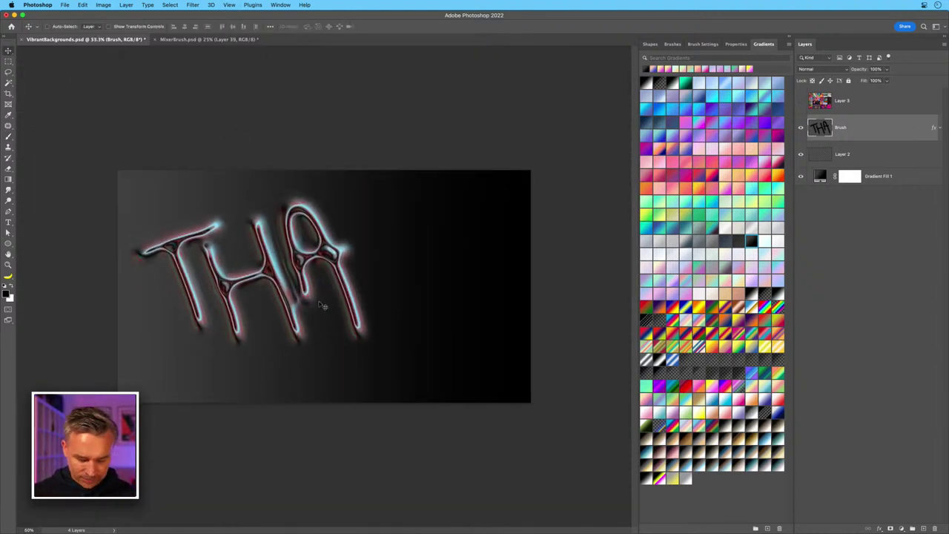
pyautogui.press('b')
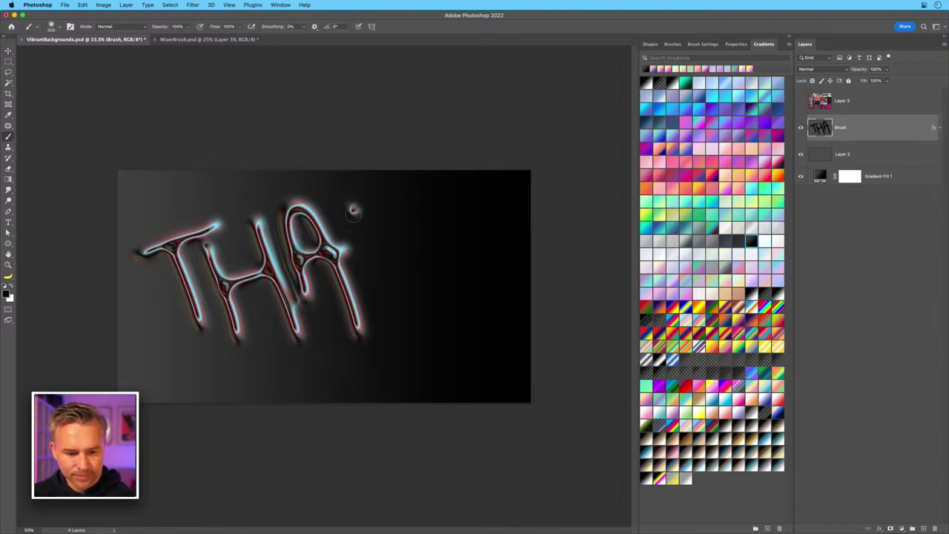
pyautogui.moveTo(349, 205)
pyautogui.mouseDown()
pyautogui.moveTo(371, 319)
pyautogui.moveTo(445, 296)
pyautogui.moveTo(398, 194)
pyautogui.moveTo(471, 318)
pyautogui.mouseUp()
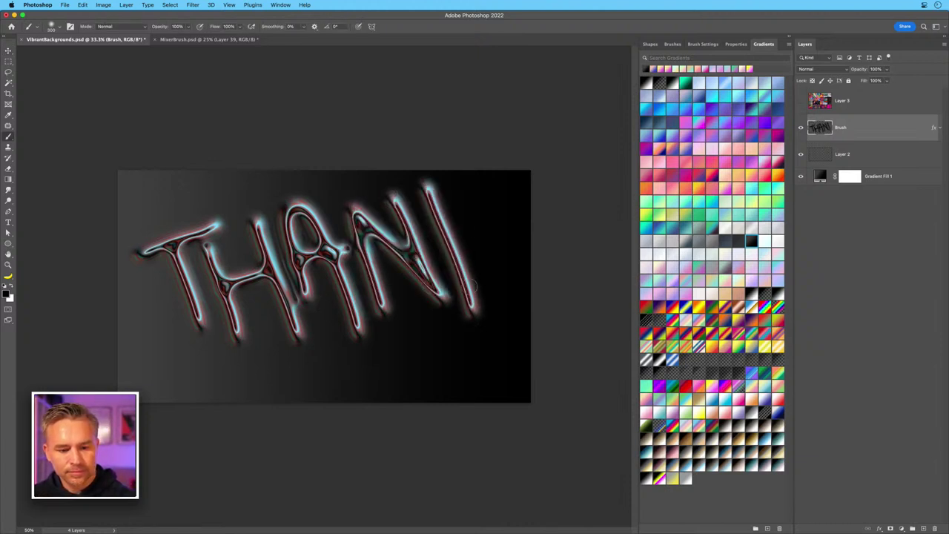
pyautogui.moveTo(475, 194)
pyautogui.mouseDown()
pyautogui.moveTo(448, 249)
pyautogui.moveTo(508, 266)
pyautogui.mouseUp()
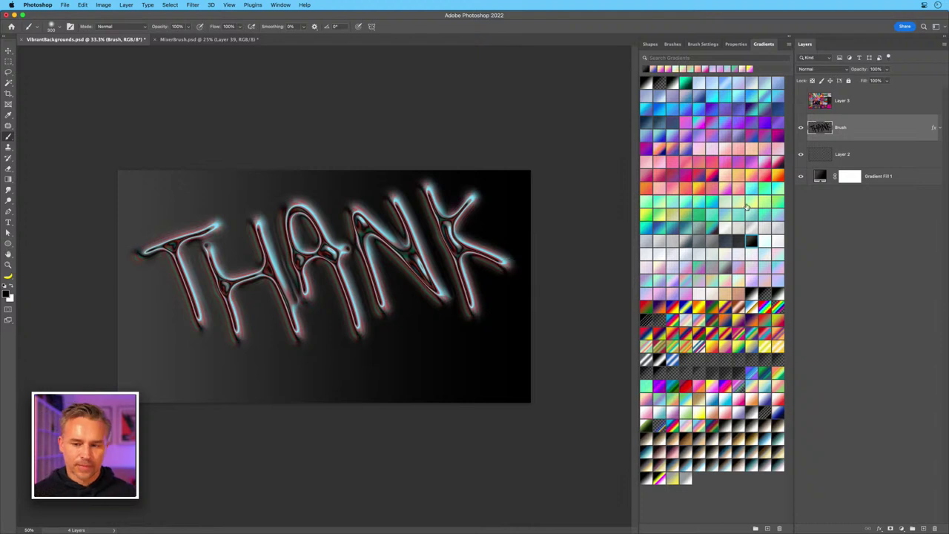
# Duplicate the Brush layer and clear all painted content from the copy, keeping its layer effects.
pyautogui.press('super+j')
pyautogui.press('super+a')
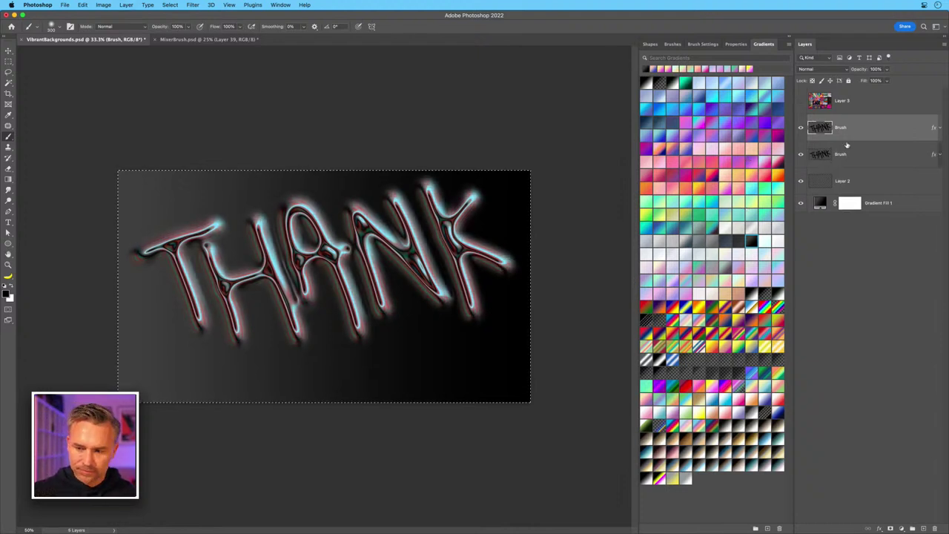
pyautogui.press('BackSpace')
pyautogui.press('super+d')
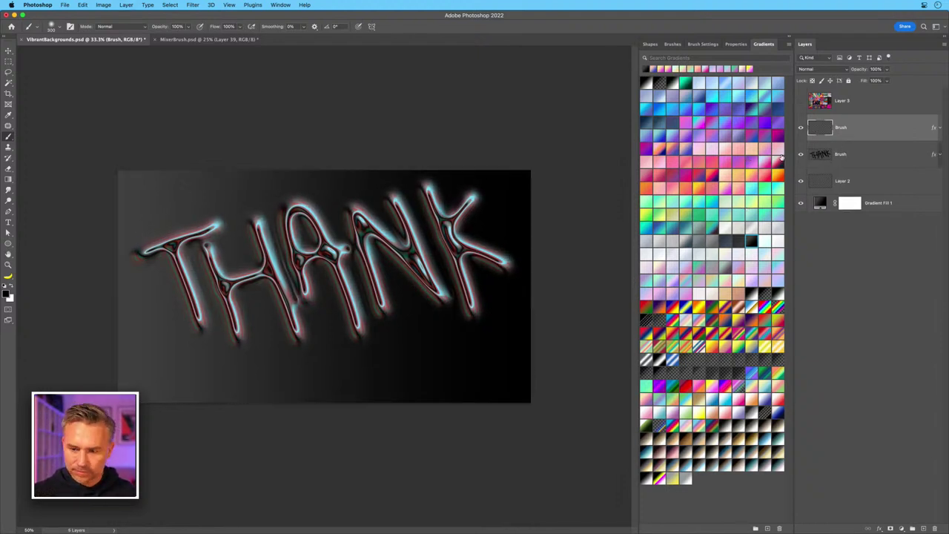
# Hide the "THANK" layer and paint "You!" in handwriting across the middle of the empty Brush copy.
pyautogui.click(801, 154)
pyautogui.moveTo(214, 216)
pyautogui.mouseDown()
pyautogui.moveTo(264, 260)
pyautogui.moveTo(289, 307)
pyautogui.moveTo(238, 306)
pyautogui.mouseUp()
pyautogui.moveTo(347, 244)
pyautogui.mouseDown()
pyautogui.moveTo(397, 253)
pyautogui.moveTo(434, 300)
pyautogui.mouseUp()
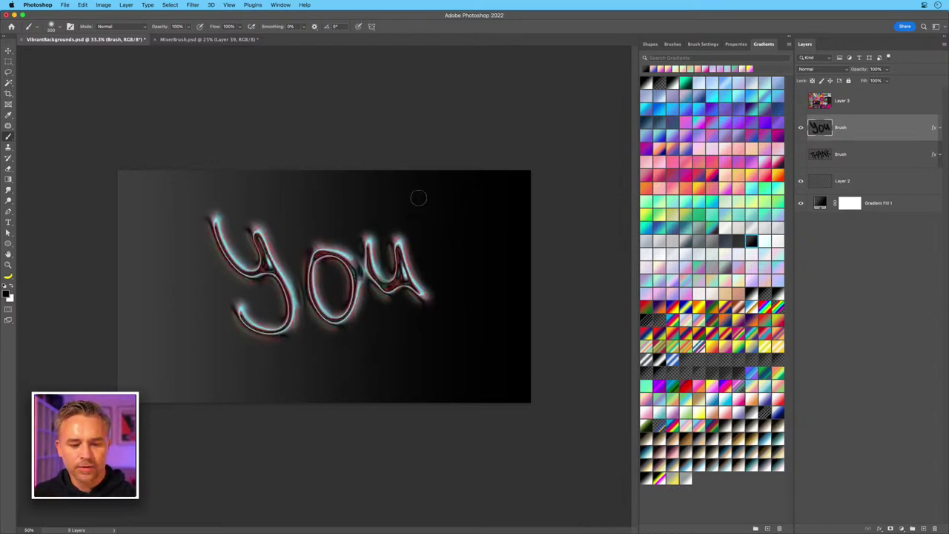
pyautogui.moveTo(417, 198); pyautogui.dragTo(445, 273)
pyautogui.click(456, 286)
pyautogui.click(456, 289)
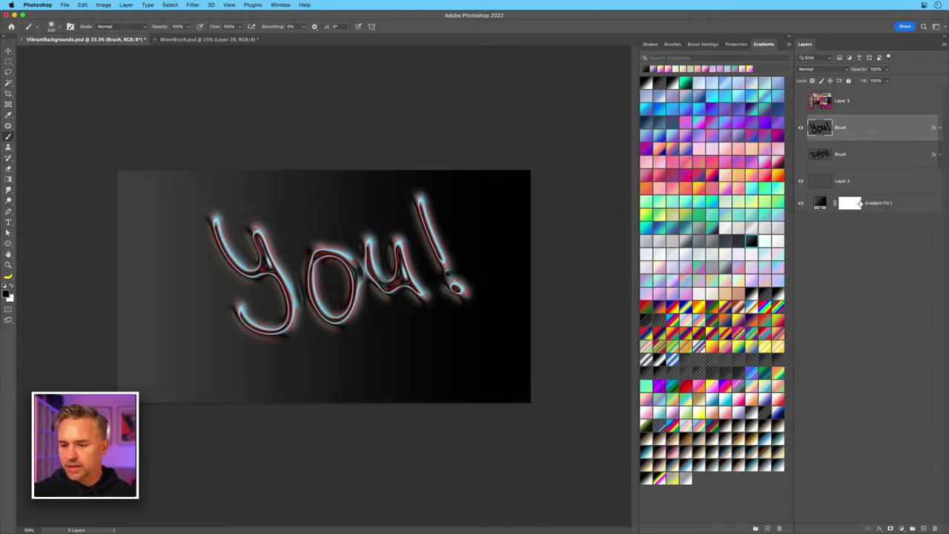
# Apply a green-to-yellow gradient preset to the Gradient Fill 1 layer, and show and select the hidden "THANK" Brush layer.
pyautogui.click(836, 206)
pyautogui.click(660, 216)
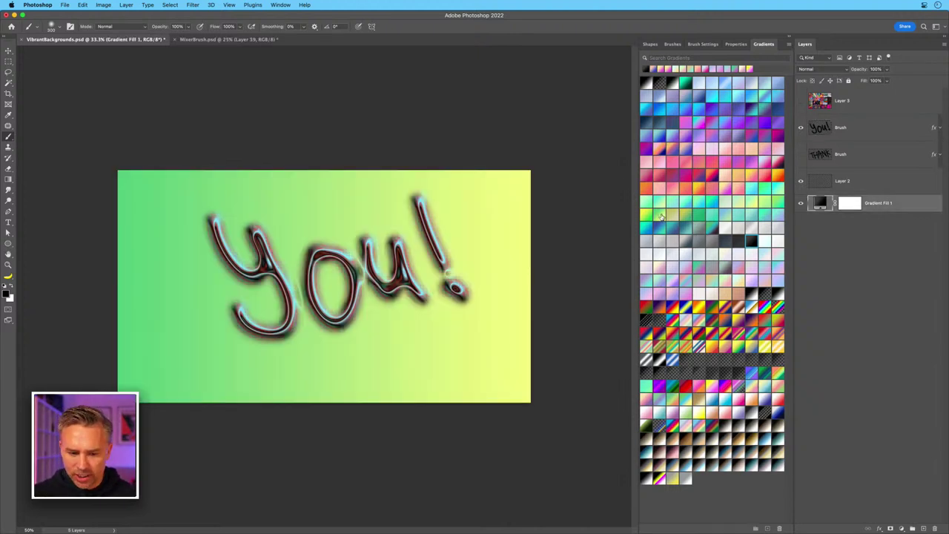
pyautogui.click(801, 154)
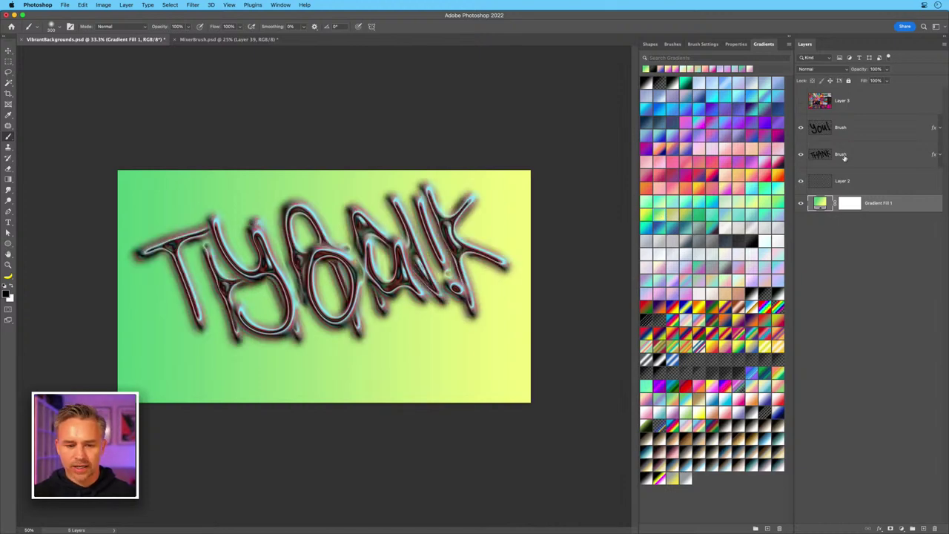
pyautogui.click(841, 155)
pyautogui.press('super+plus')
pyautogui.press('super+plus')
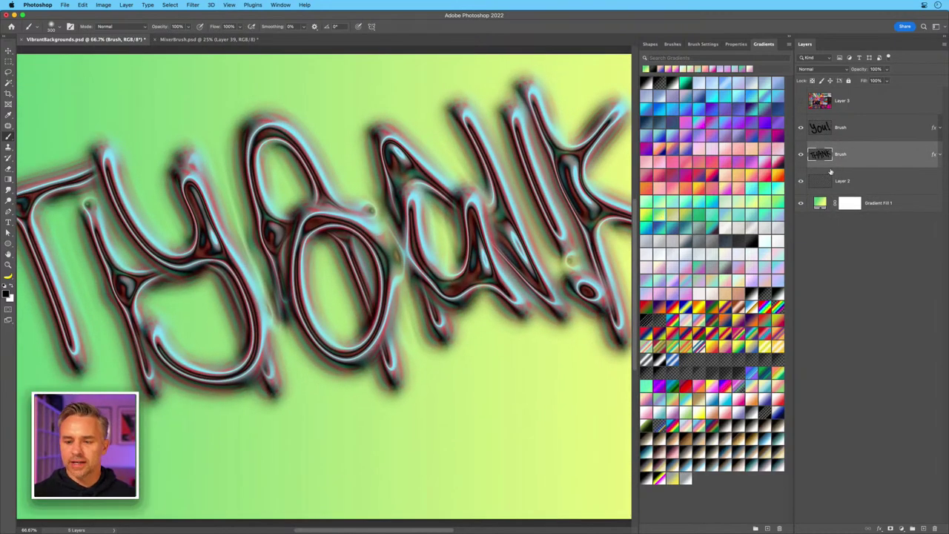